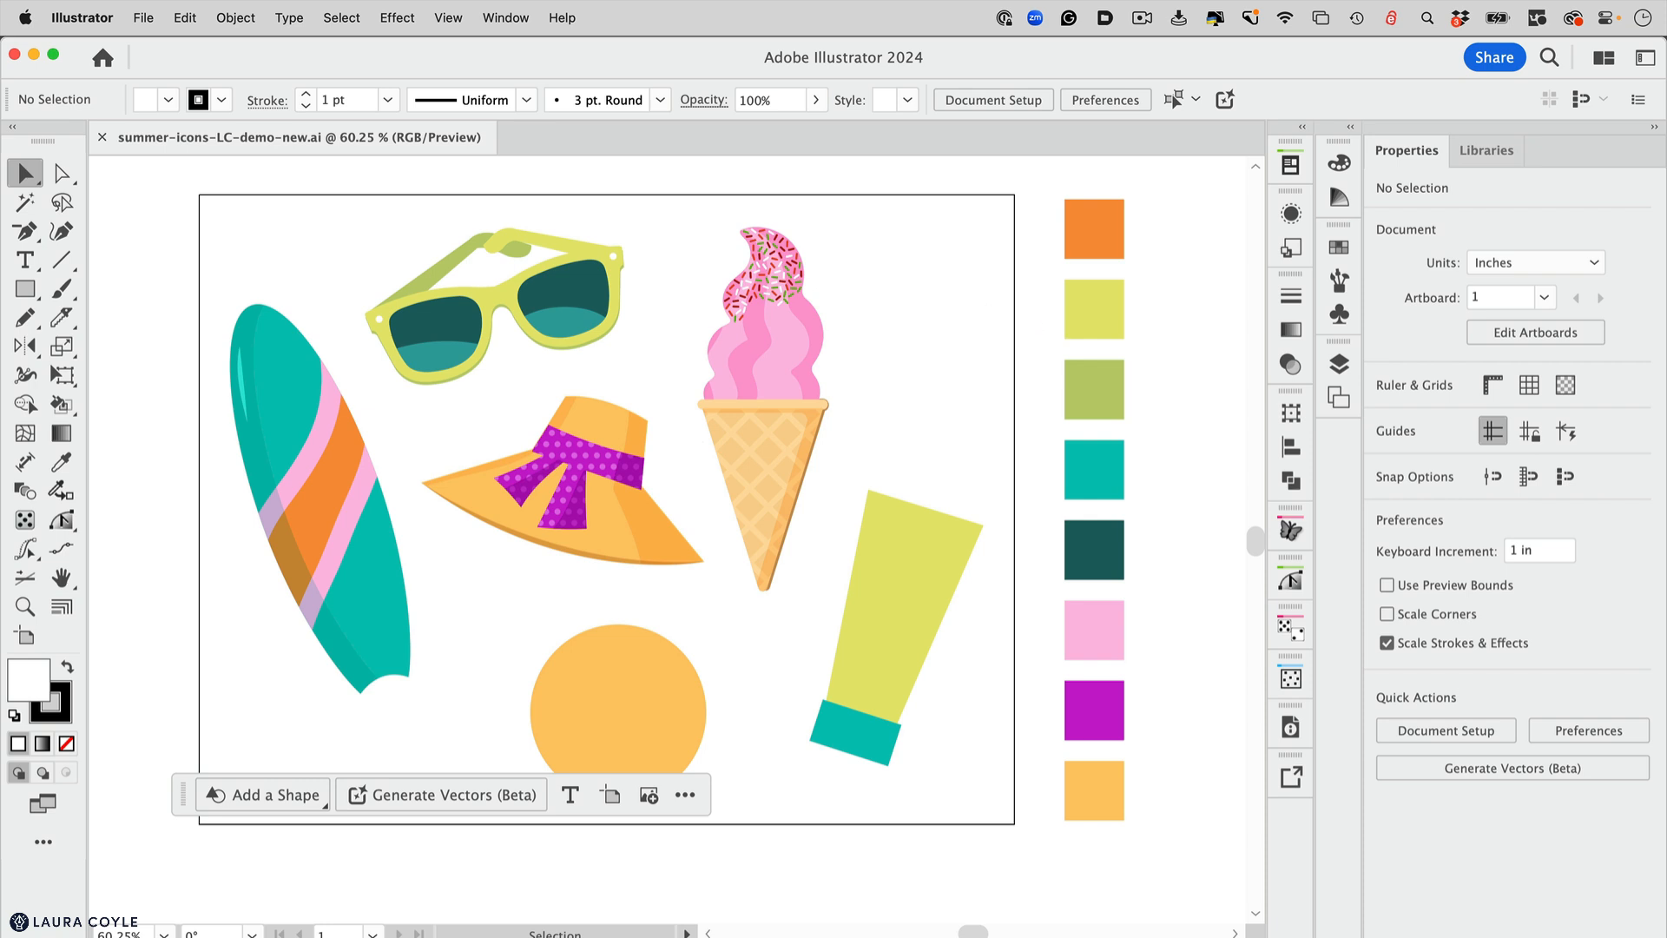
Start Gen Shape Fill on the green and teal tube group with the prompt "a tube of sunscreen with a sun on the label"
{"action": "left_click", "coordinate": [901, 581]}
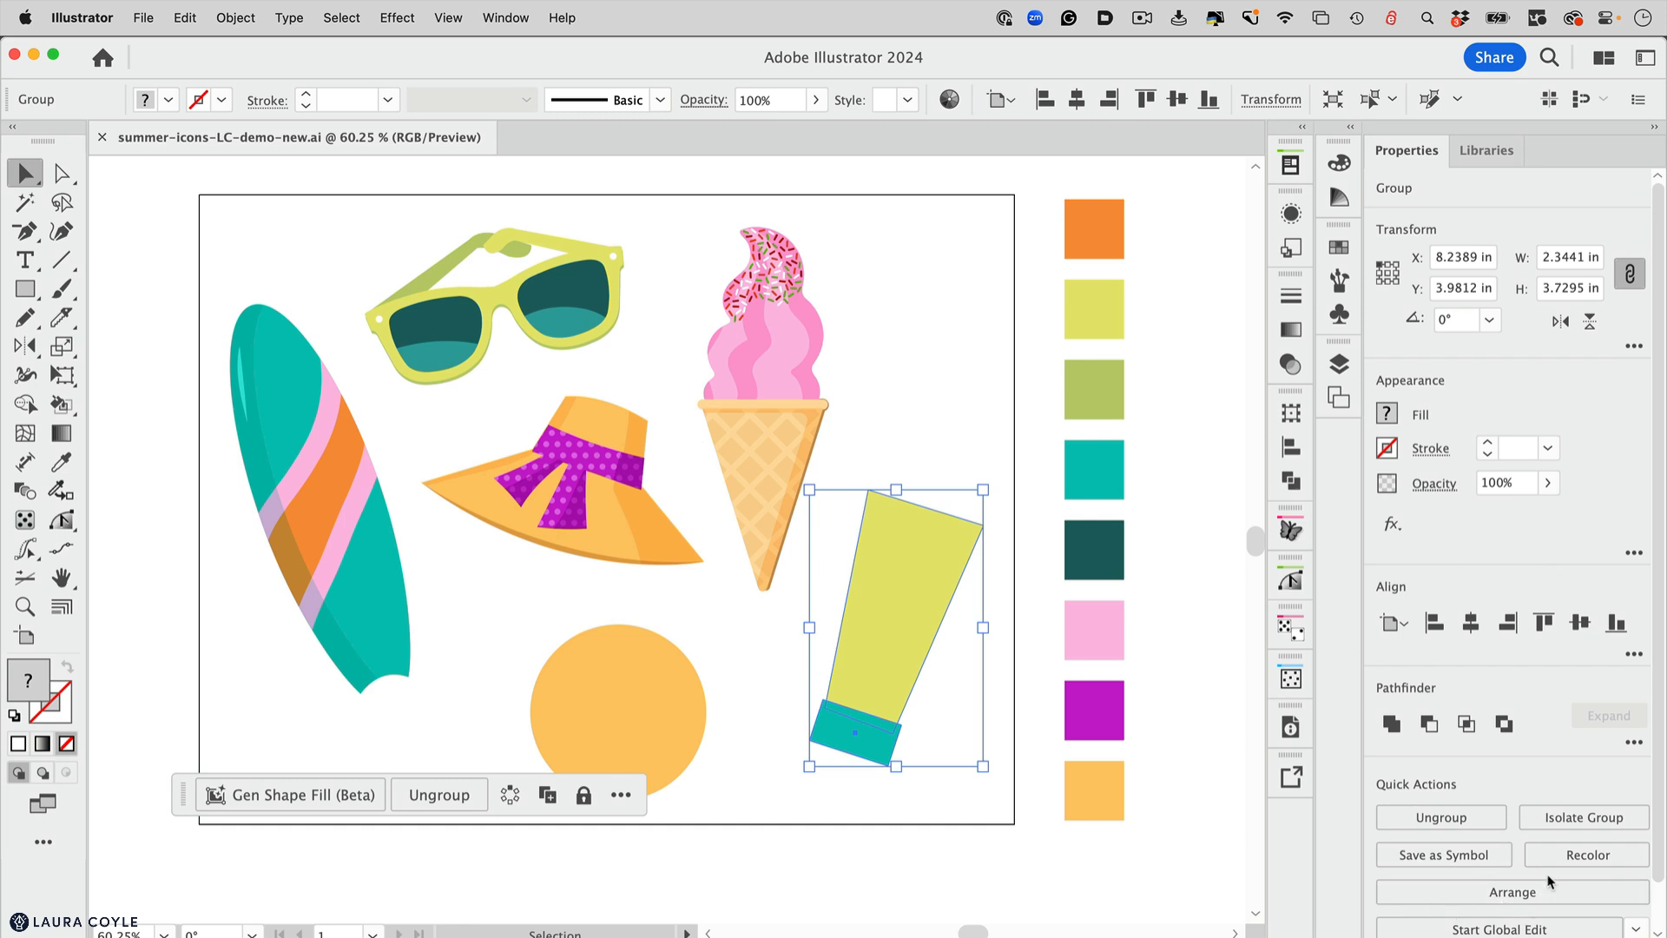
{"action": "scroll", "coordinate": [1534, 805], "scroll_direction": "down", "scroll_amount": 1}
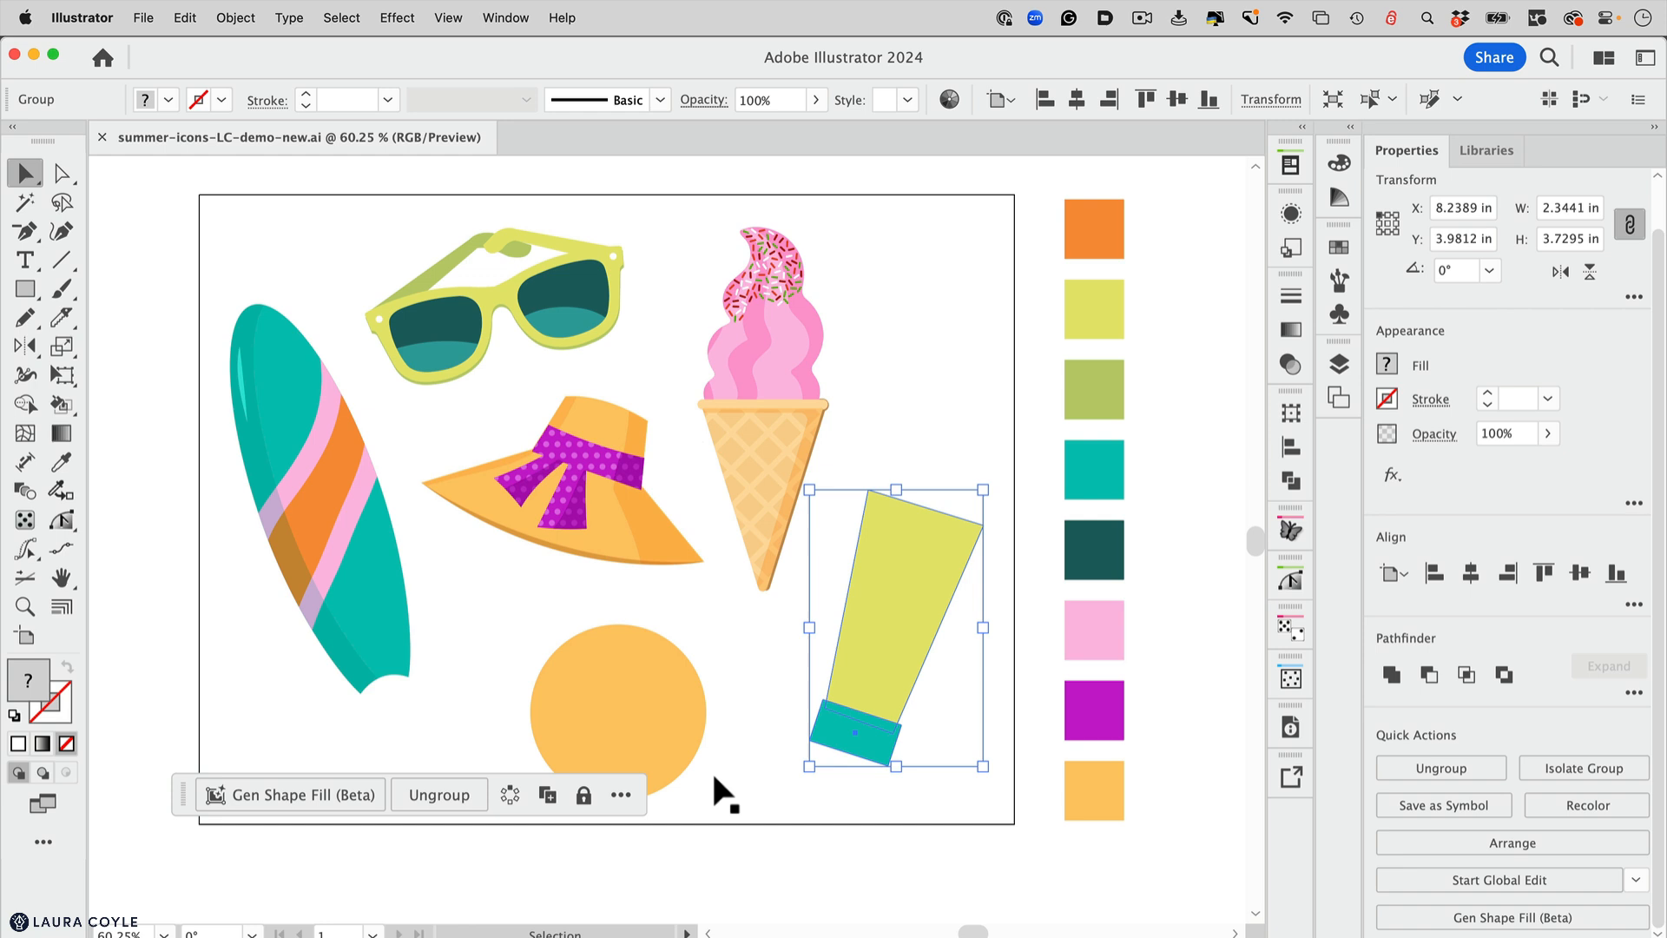
{"action": "left_click", "coordinate": [302, 794]}
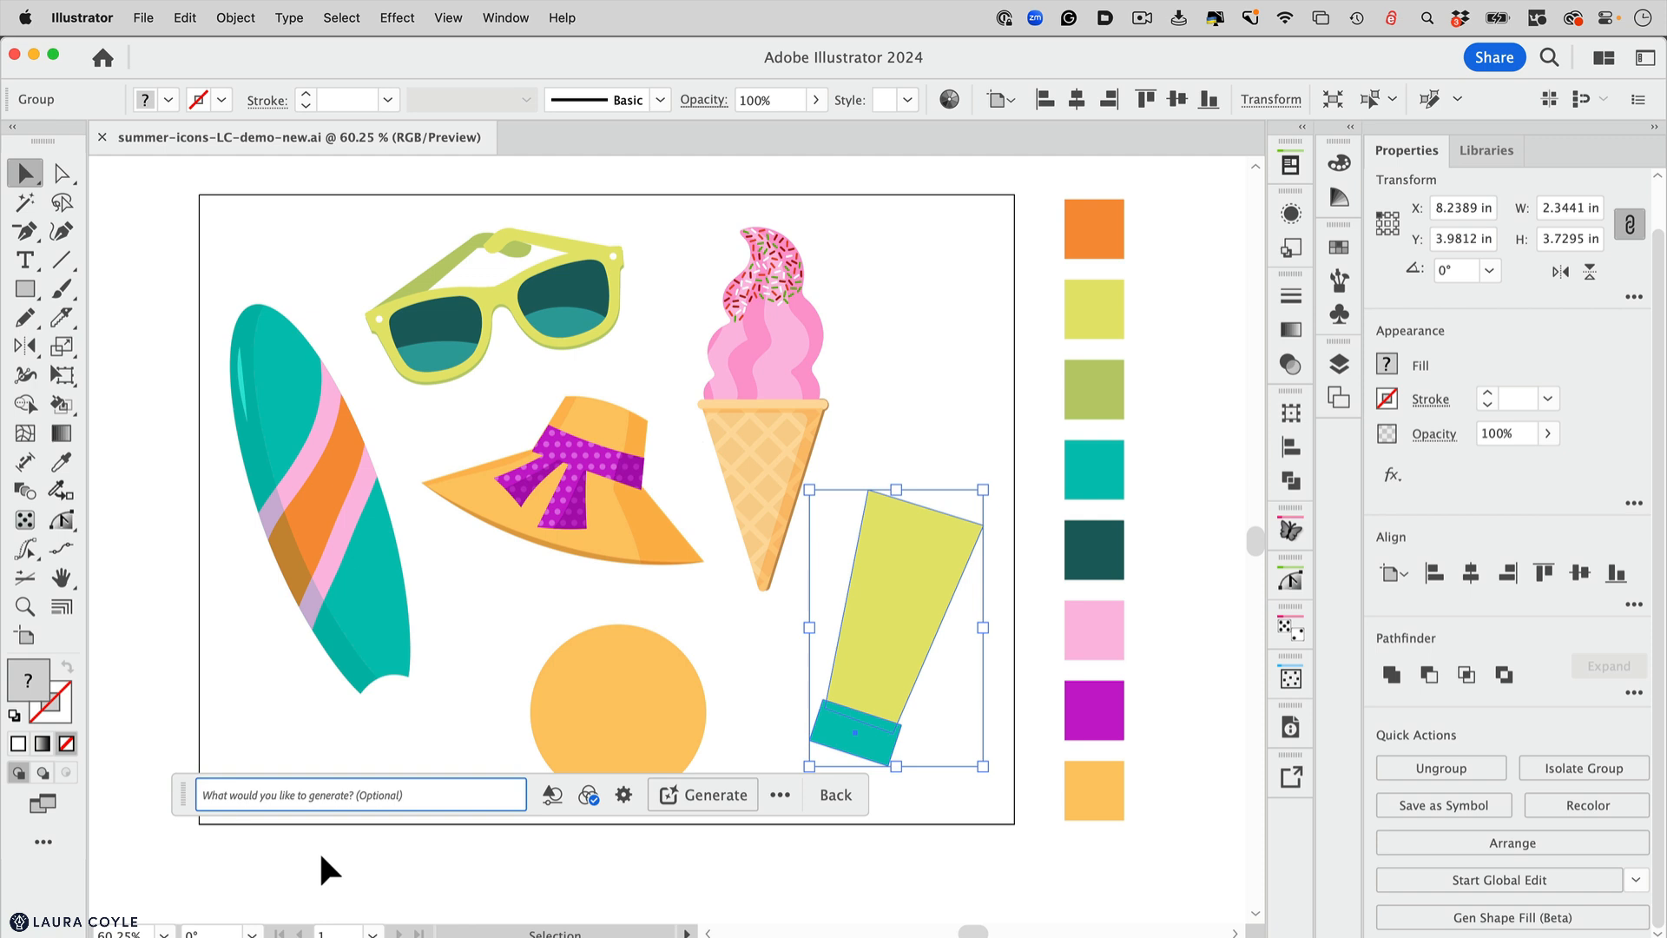
{"action": "type", "text": "a tube"}
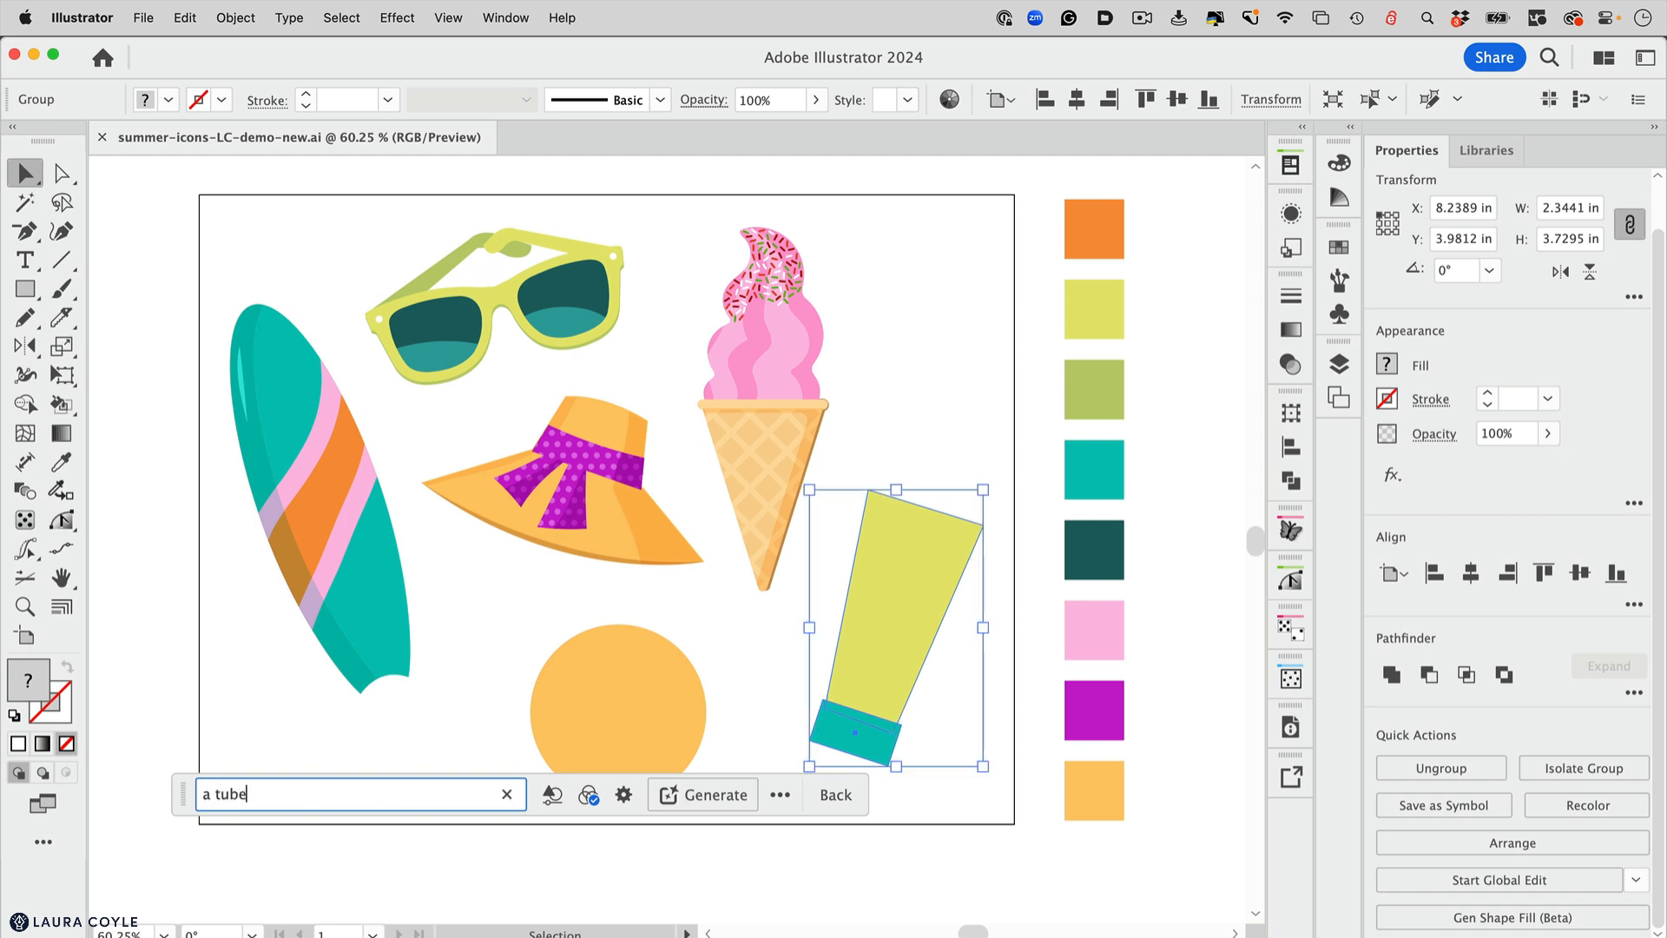
{"action": "type", "text": " of sunscr"}
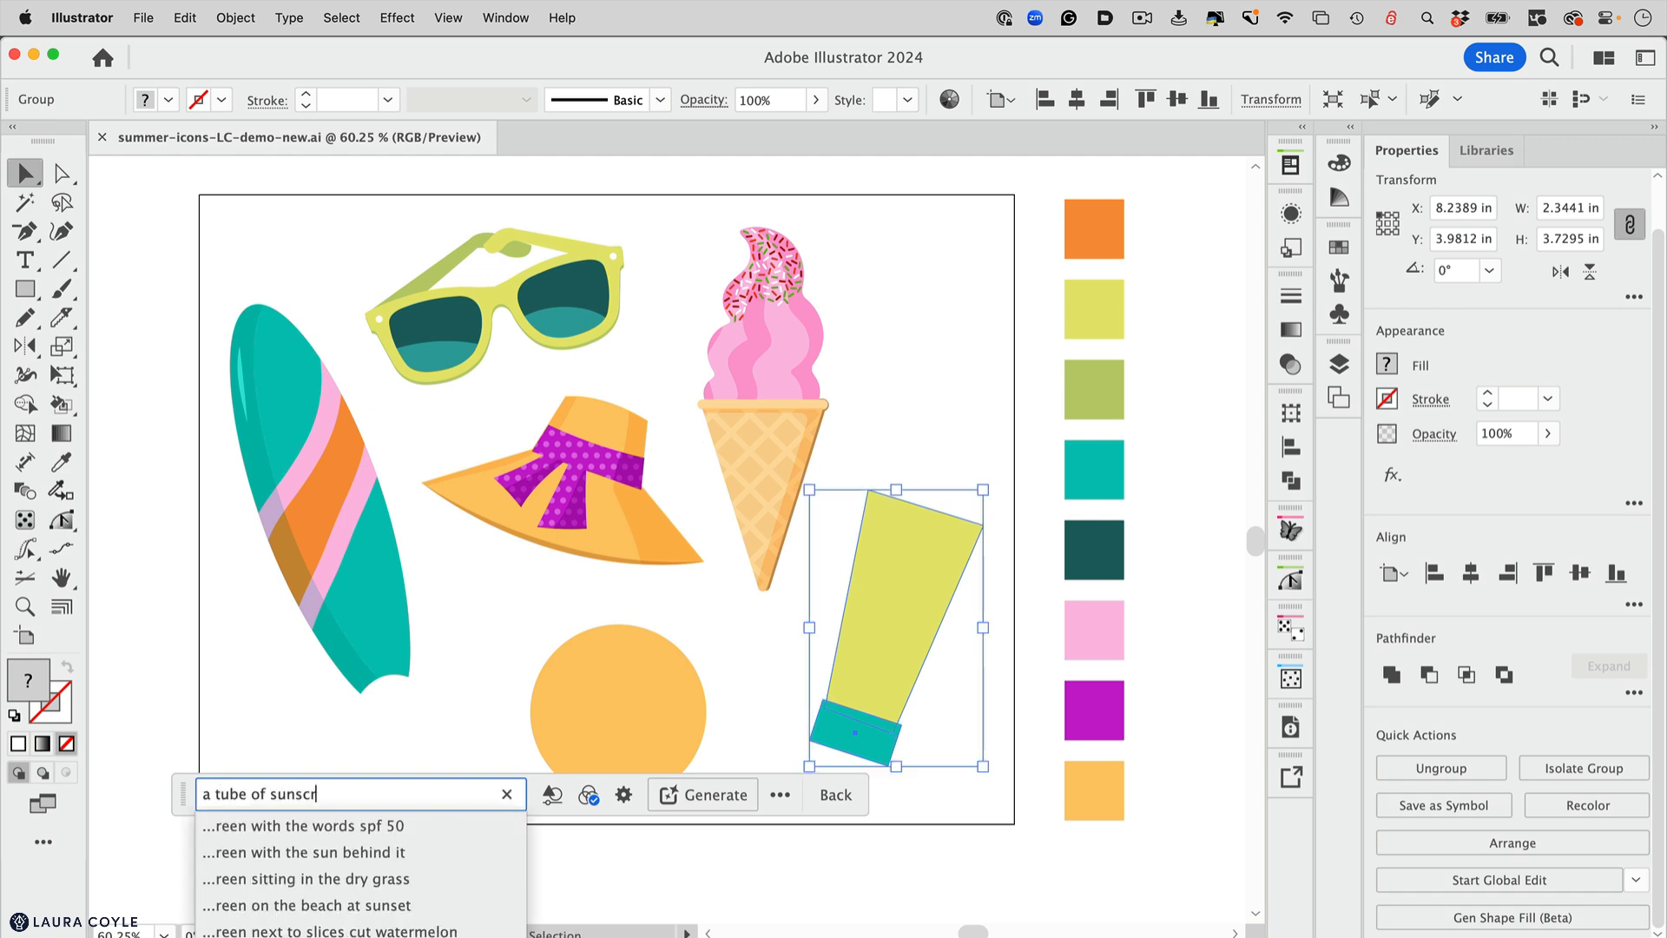
{"action": "type", "text": "een with a"}
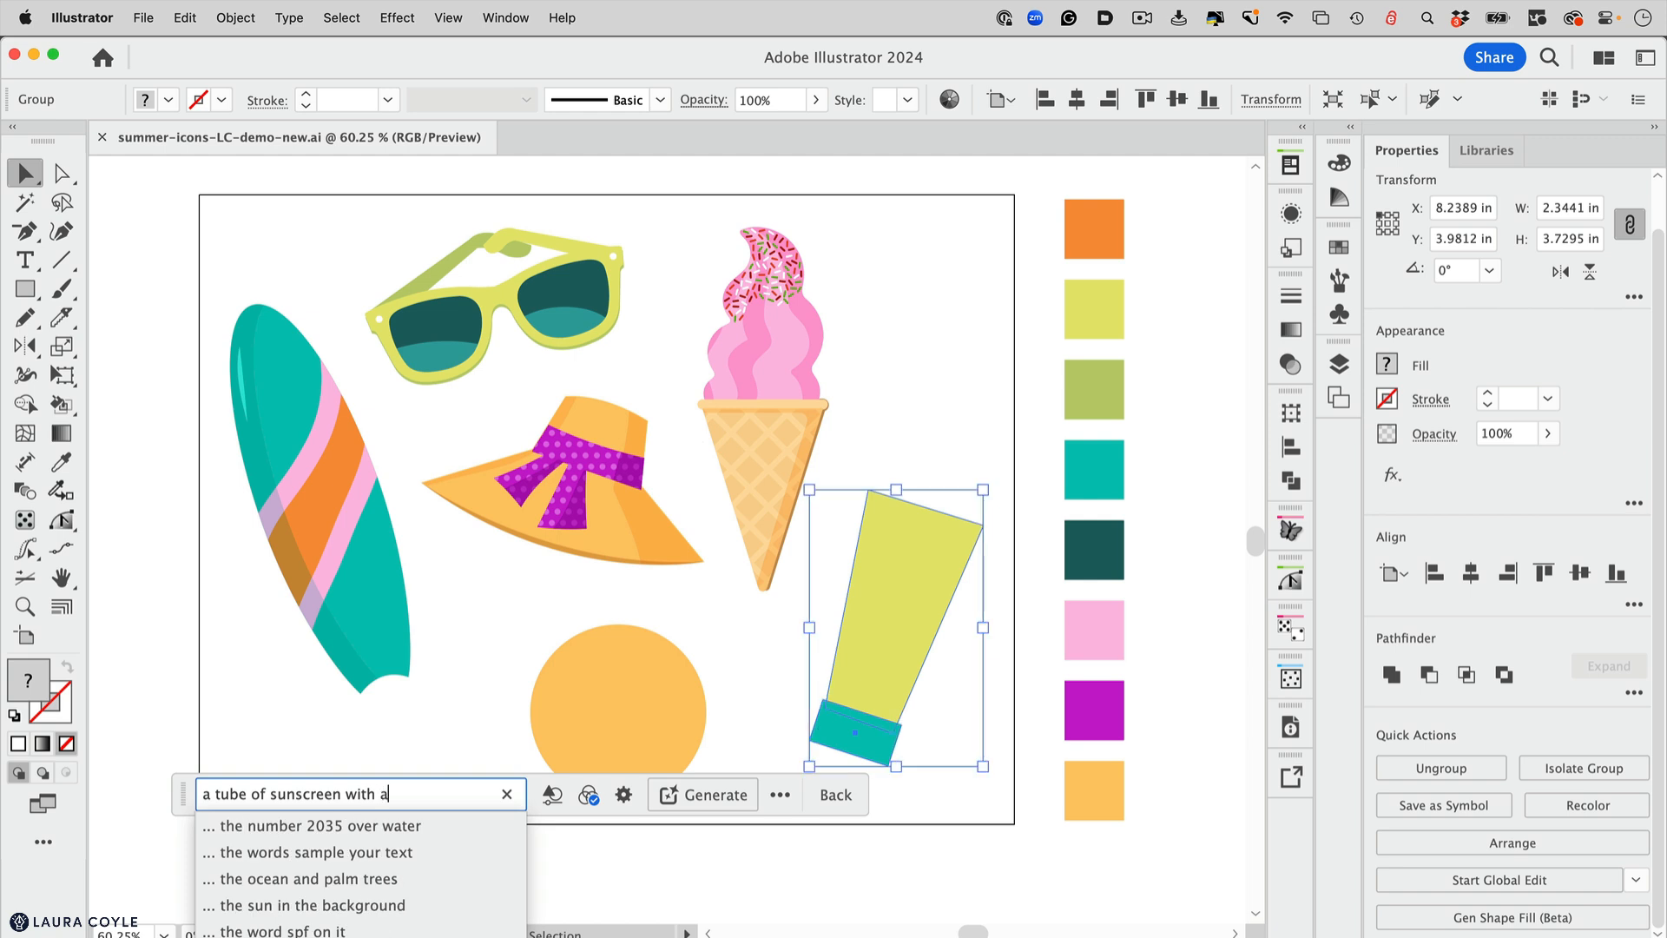
{"action": "type", "text": " sun on the"}
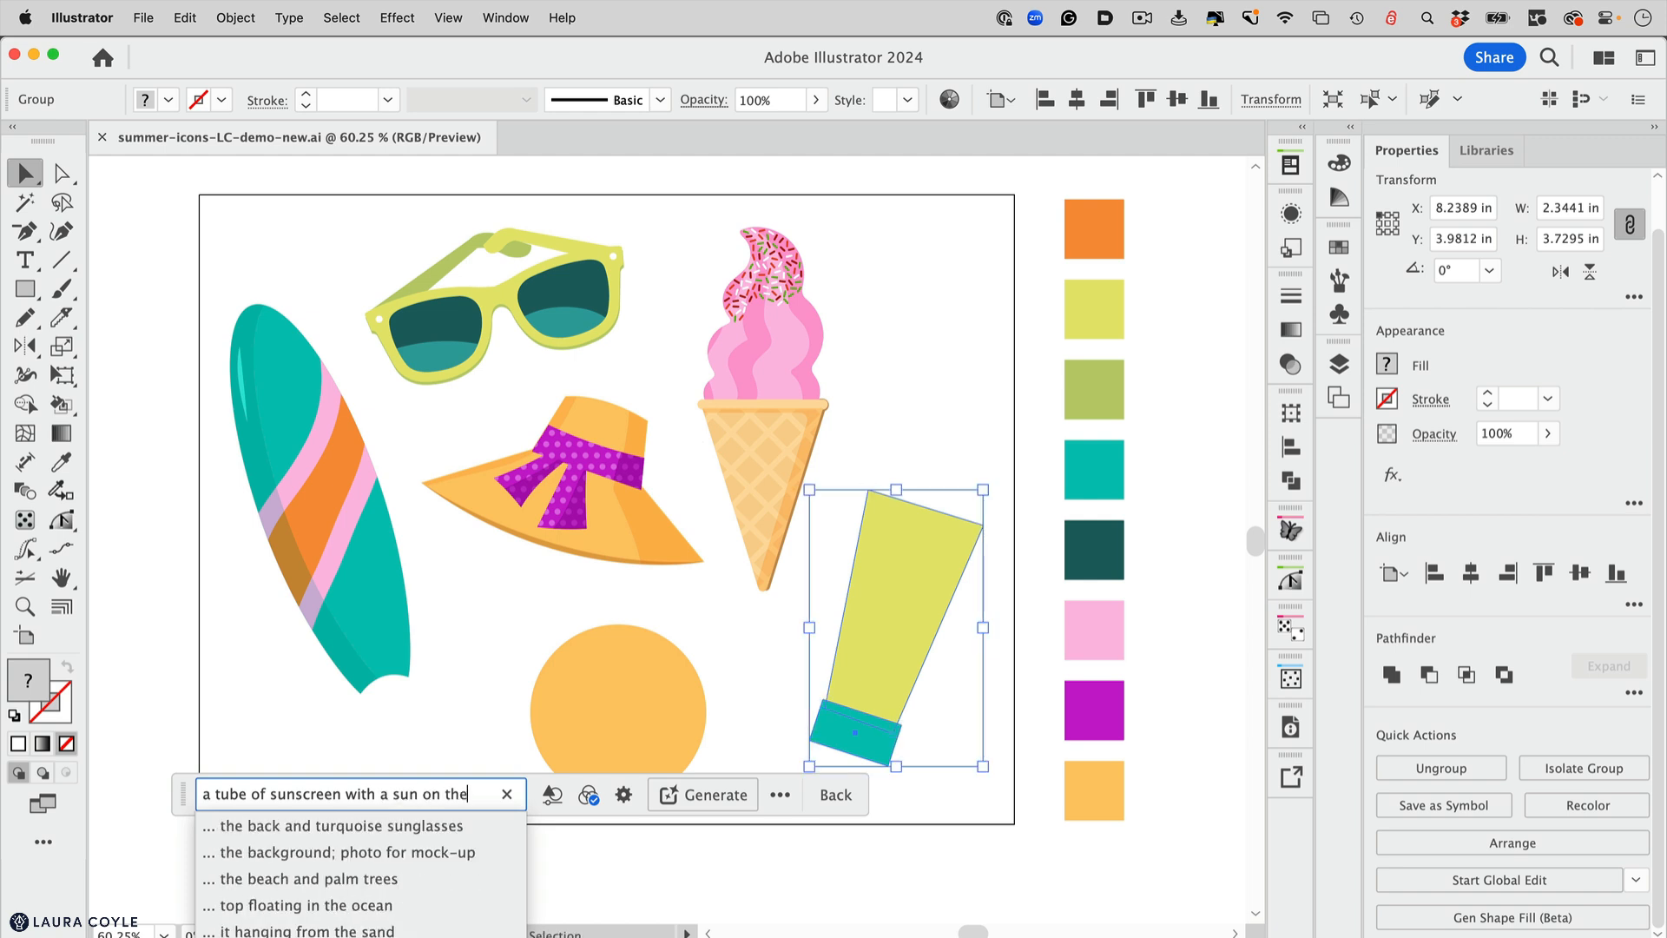
{"action": "type", "text": " label"}
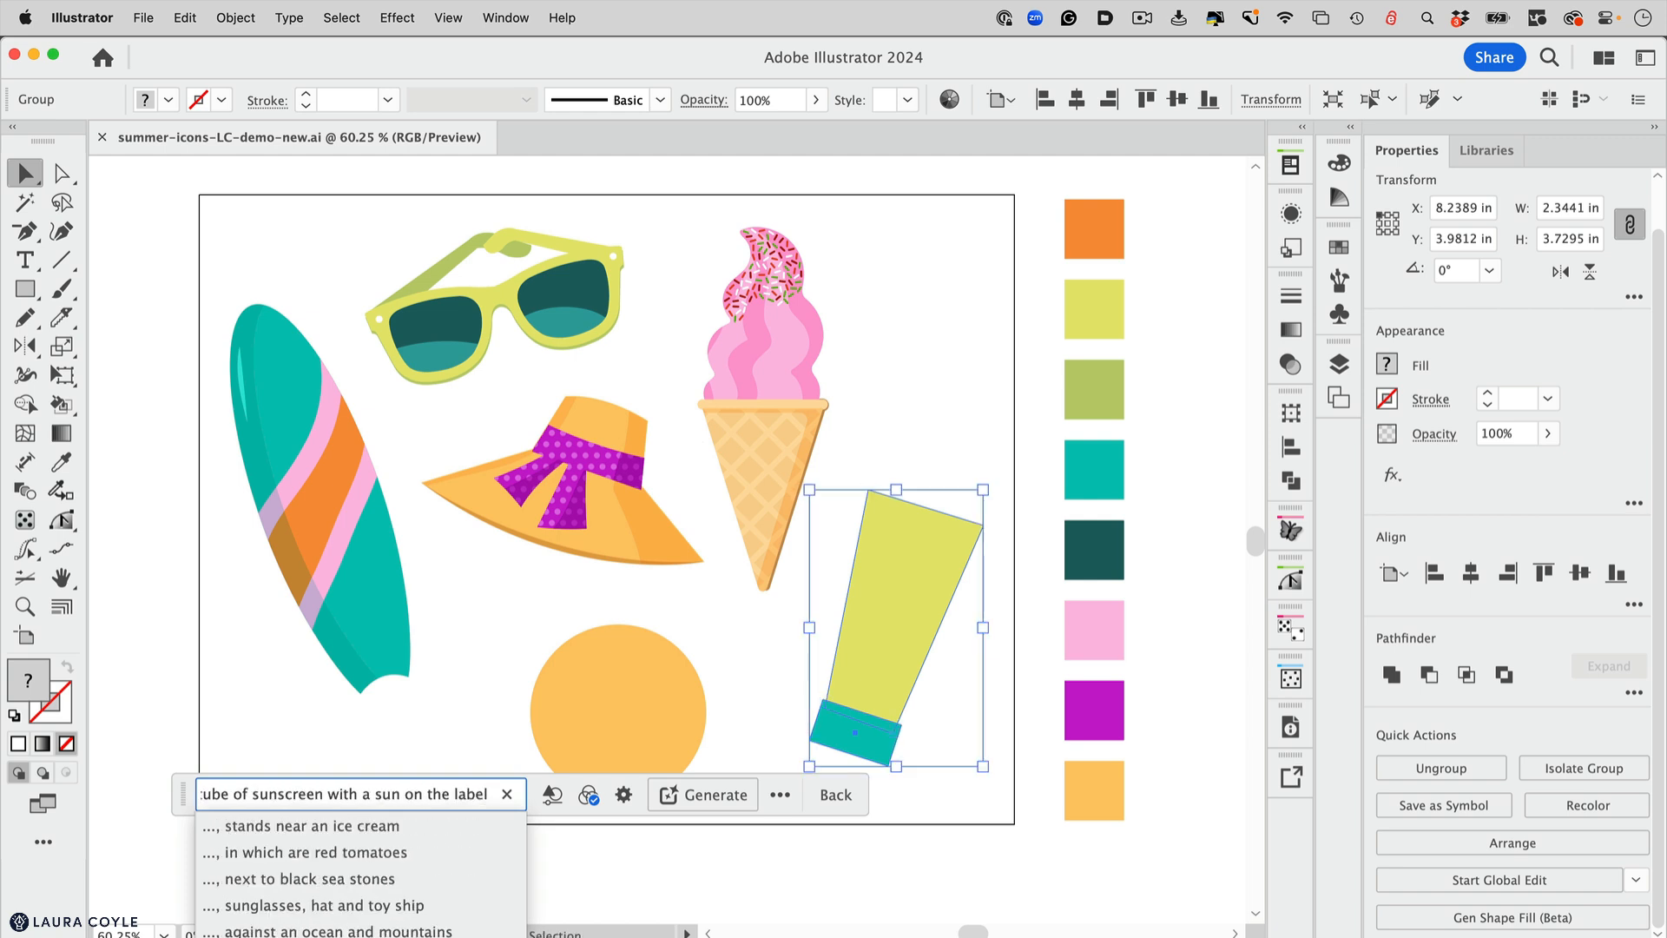
In the shape fill settings, lower Detail to about a quarter above Minimum and remove the automatically matched style reference
{"action": "left_click", "coordinate": [623, 794]}
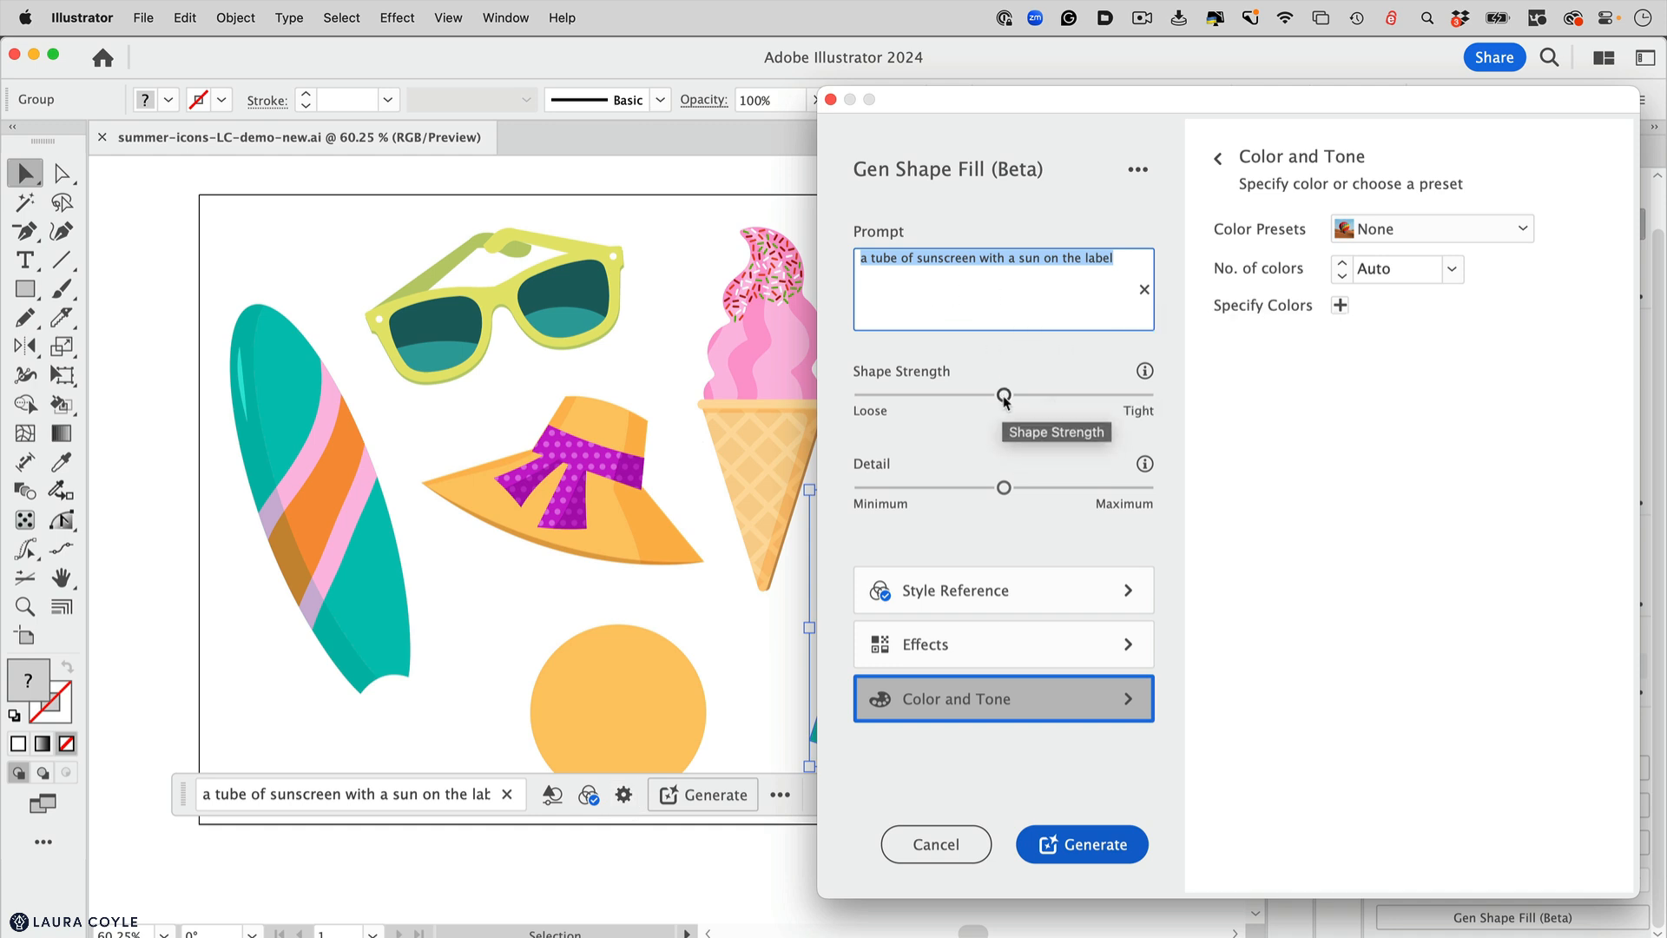
{"action": "left_click_drag", "start_coordinate": [1004, 395], "coordinate": [1046, 418]}
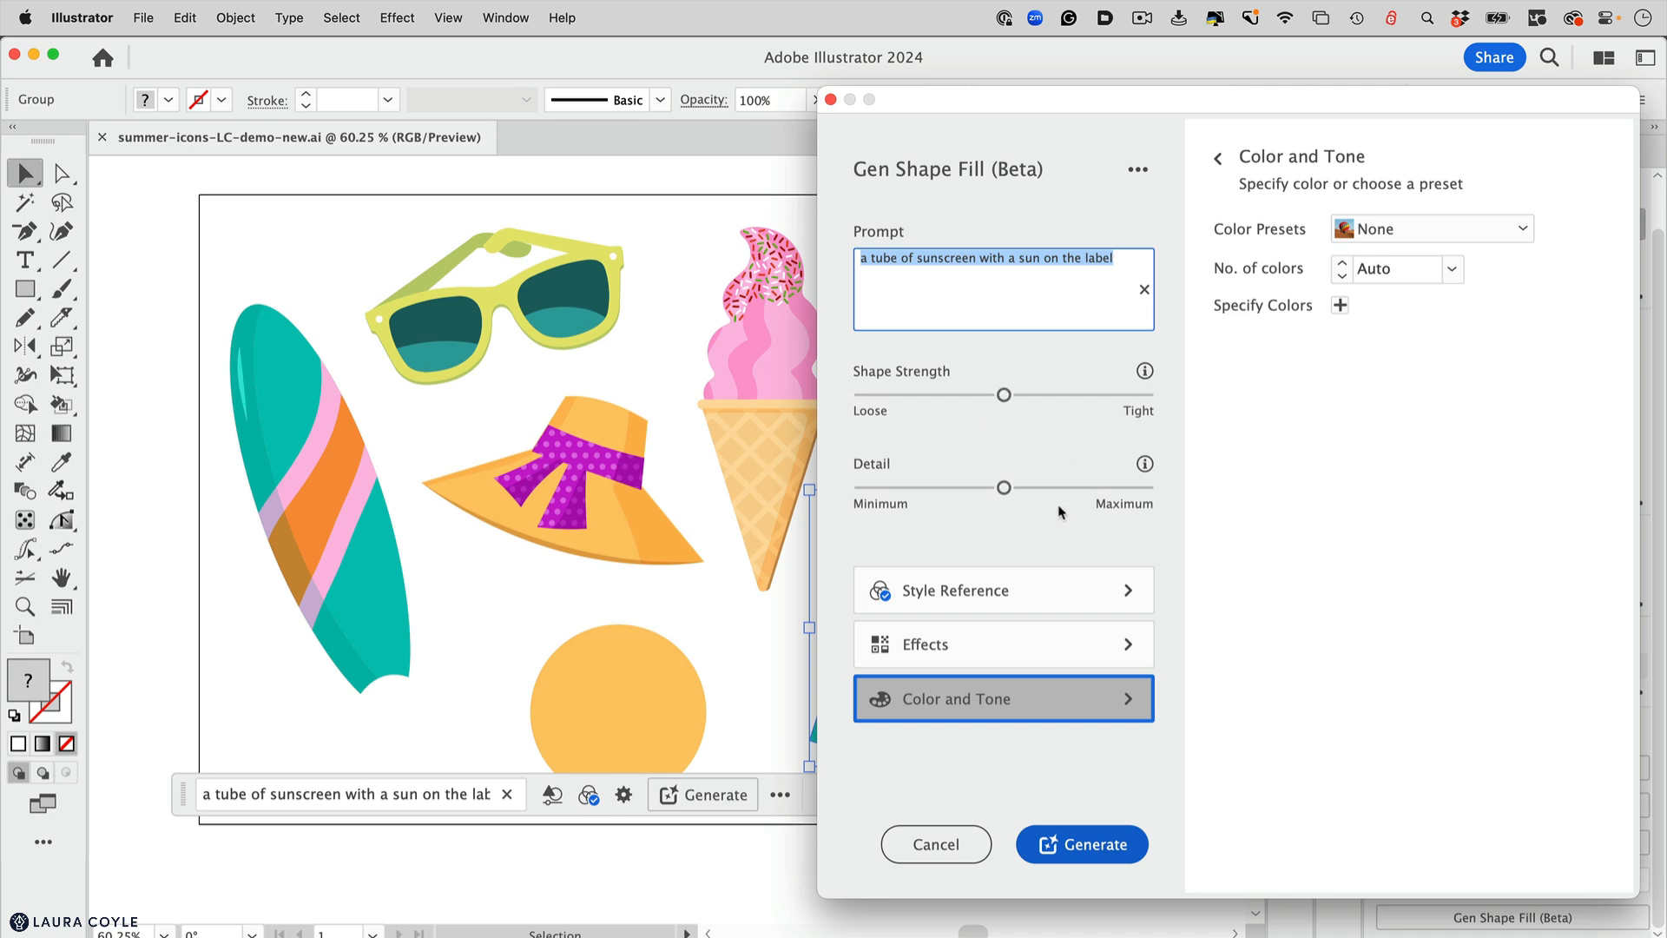
{"action": "mouse_move", "coordinate": [1005, 489]}
{"action": "left_mouse_down"}
{"action": "mouse_move", "coordinate": [856, 505]}
{"action": "mouse_move", "coordinate": [1152, 504]}
{"action": "mouse_move", "coordinate": [1004, 505]}
{"action": "left_mouse_up"}
{"action": "left_click", "coordinate": [1009, 594]}
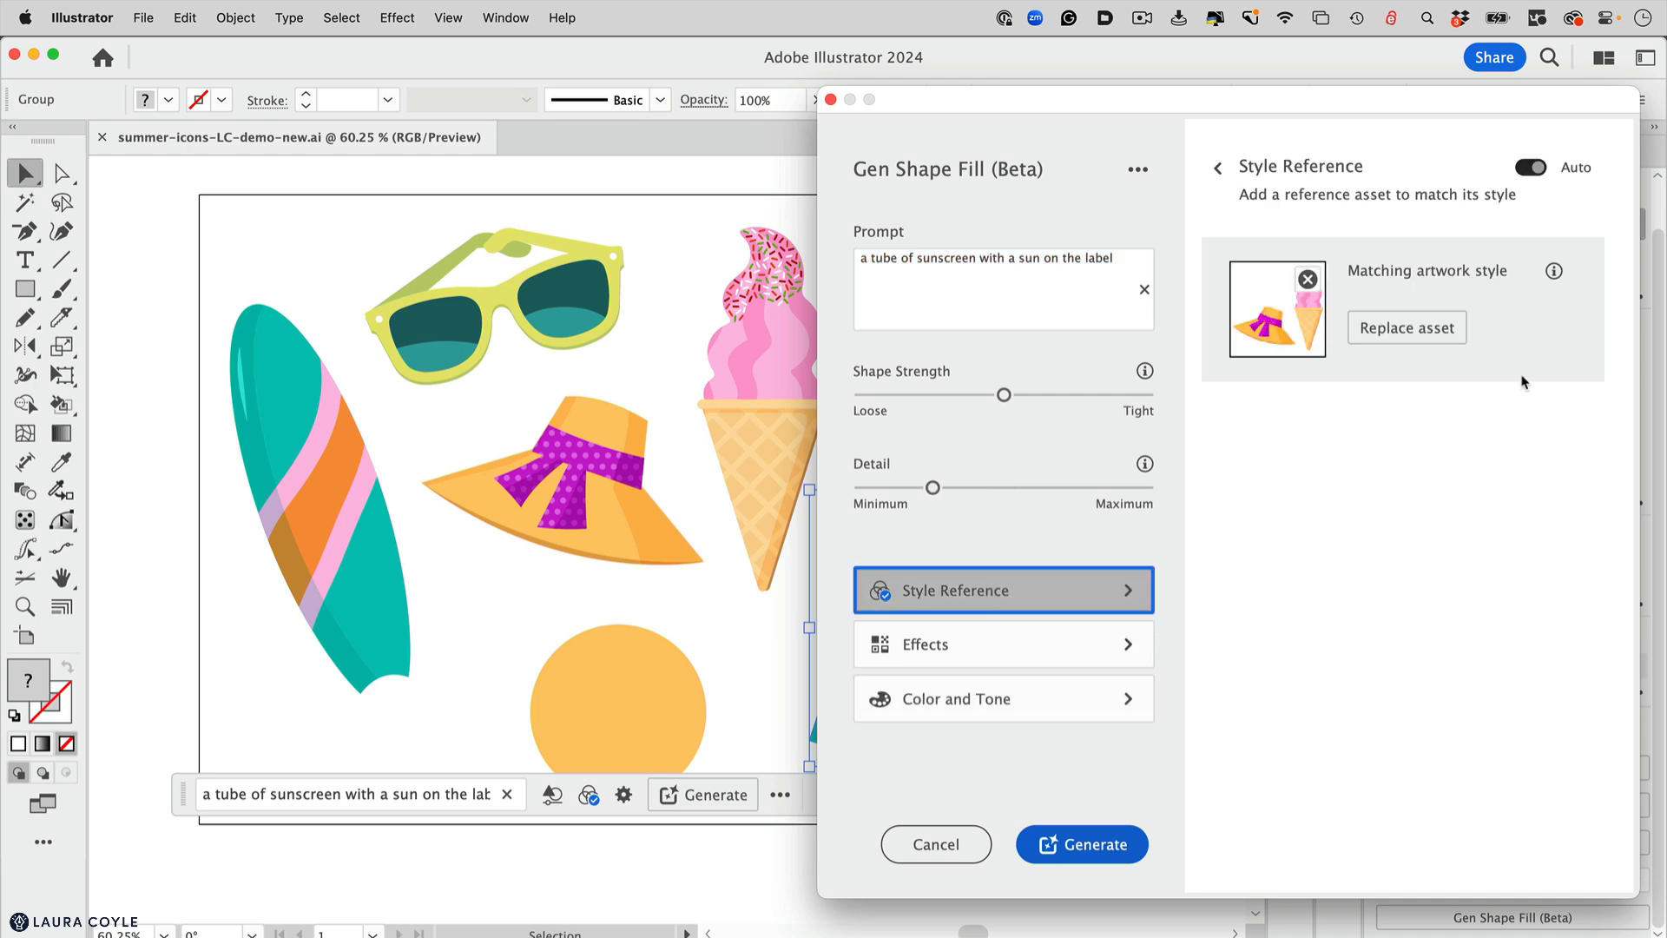
{"action": "left_click", "coordinate": [1307, 278]}
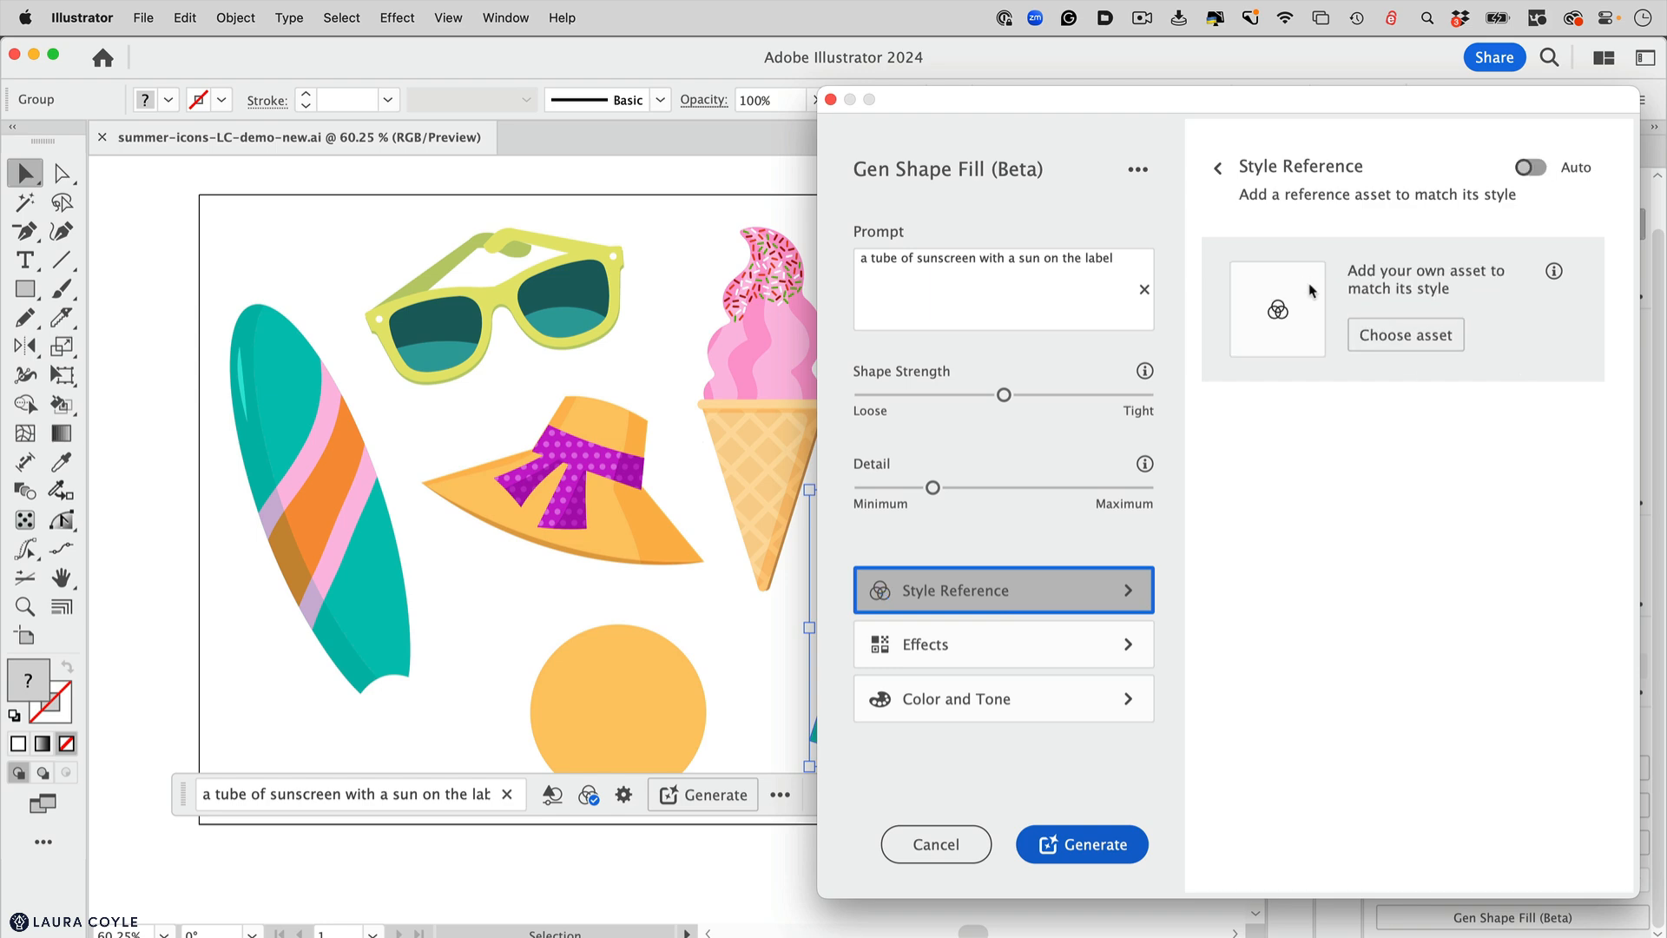
Try the group of surfboard, sunglasses, hat and ice cream artwork as the style reference, and discard that reference
{"action": "left_click", "coordinate": [1406, 338]}
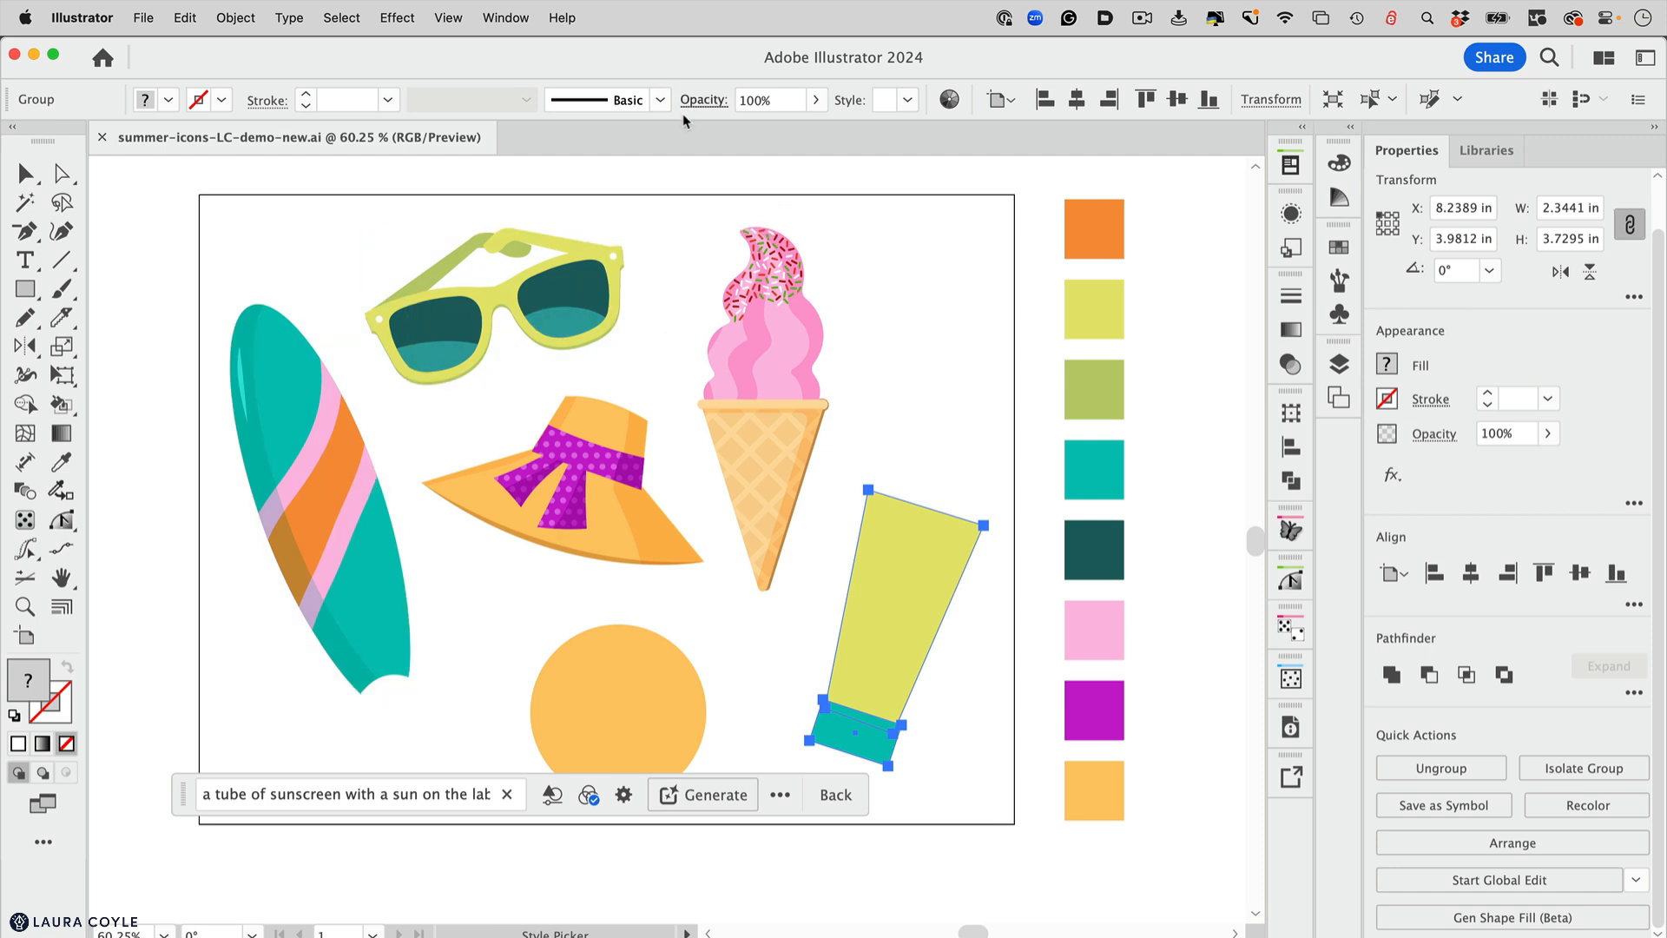
{"action": "mouse_move", "coordinate": [686, 199]}
{"action": "left_mouse_down"}
{"action": "mouse_move", "coordinate": [437, 199]}
{"action": "mouse_move", "coordinate": [224, 292]}
{"action": "mouse_move", "coordinate": [179, 482]}
{"action": "mouse_move", "coordinate": [244, 655]}
{"action": "mouse_move", "coordinate": [299, 694]}
{"action": "mouse_move", "coordinate": [429, 724]}
{"action": "mouse_move", "coordinate": [483, 665]}
{"action": "mouse_move", "coordinate": [587, 611]}
{"action": "mouse_move", "coordinate": [769, 620]}
{"action": "mouse_move", "coordinate": [819, 574]}
{"action": "mouse_move", "coordinate": [857, 329]}
{"action": "mouse_move", "coordinate": [798, 210]}
{"action": "mouse_move", "coordinate": [654, 201]}
{"action": "mouse_move", "coordinate": [639, 215]}
{"action": "mouse_move", "coordinate": [677, 201]}
{"action": "left_mouse_up"}
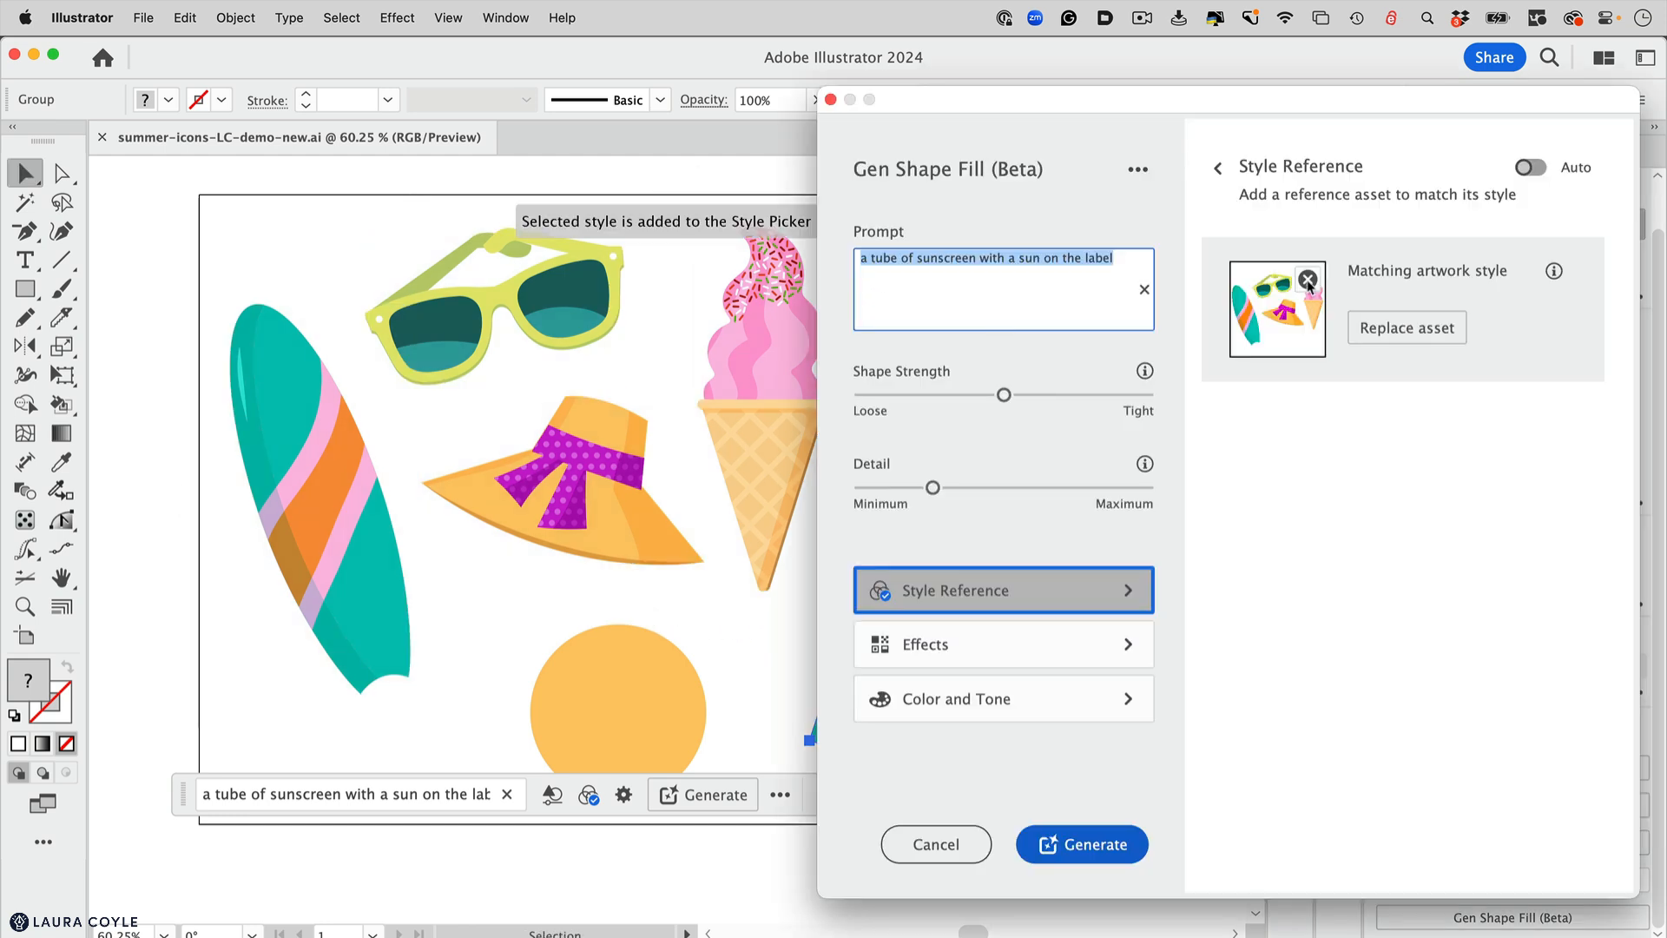
{"action": "left_click", "coordinate": [1308, 281]}
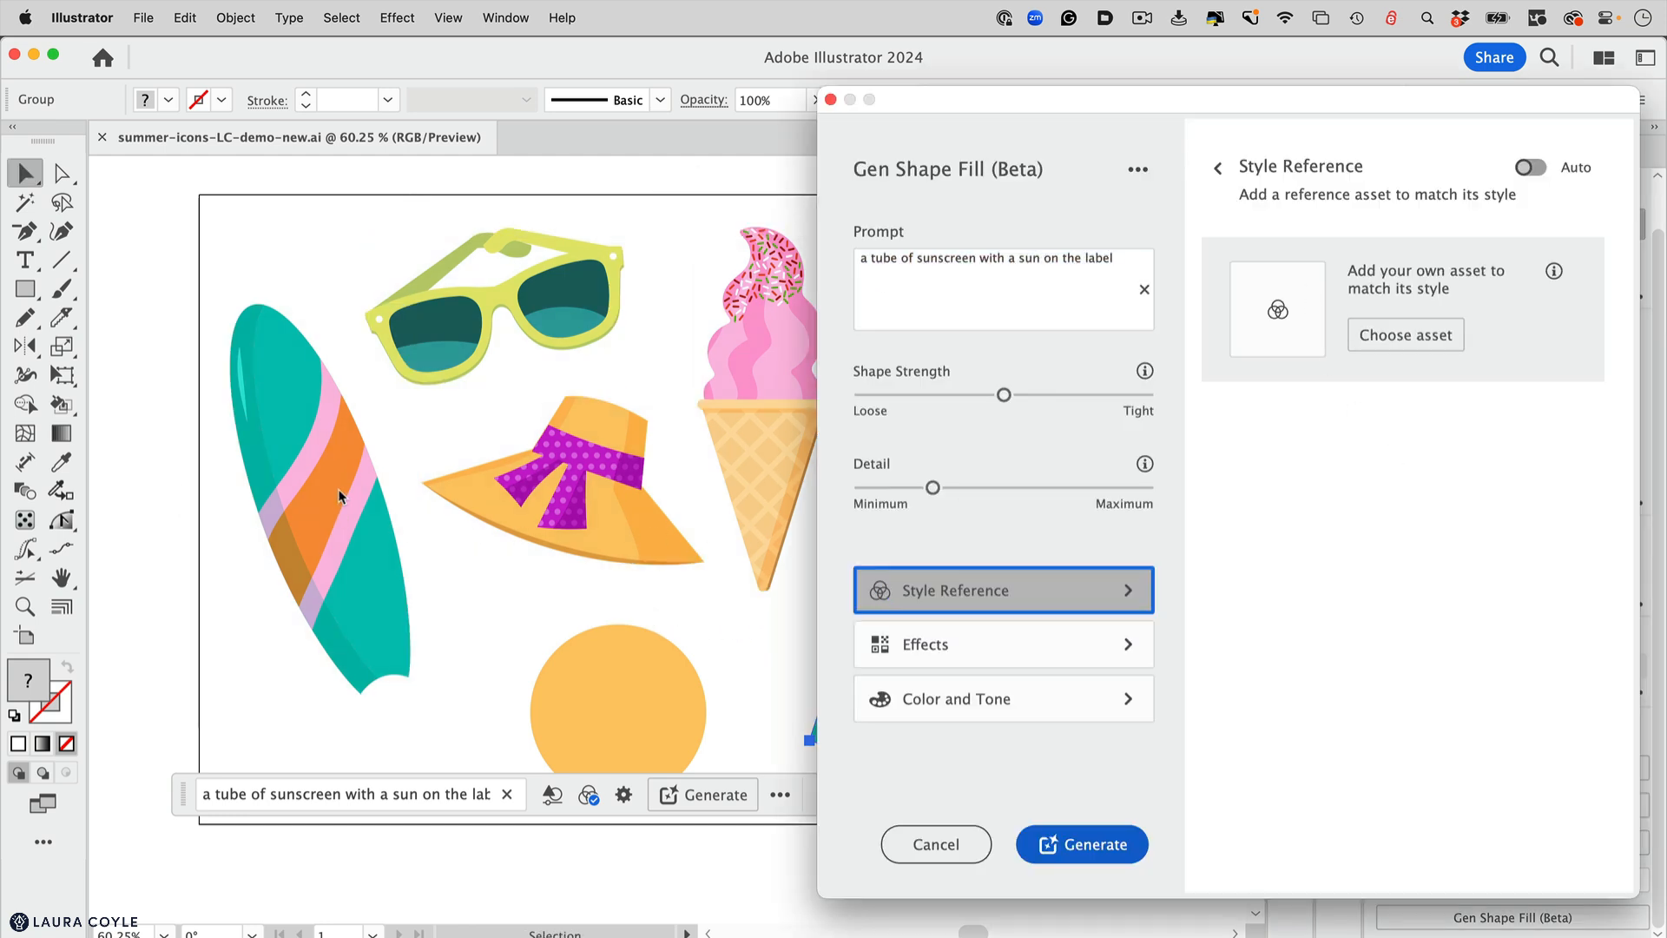
Set the surfboard as the style reference asset and look over the available effects
{"action": "left_click", "coordinate": [1383, 338]}
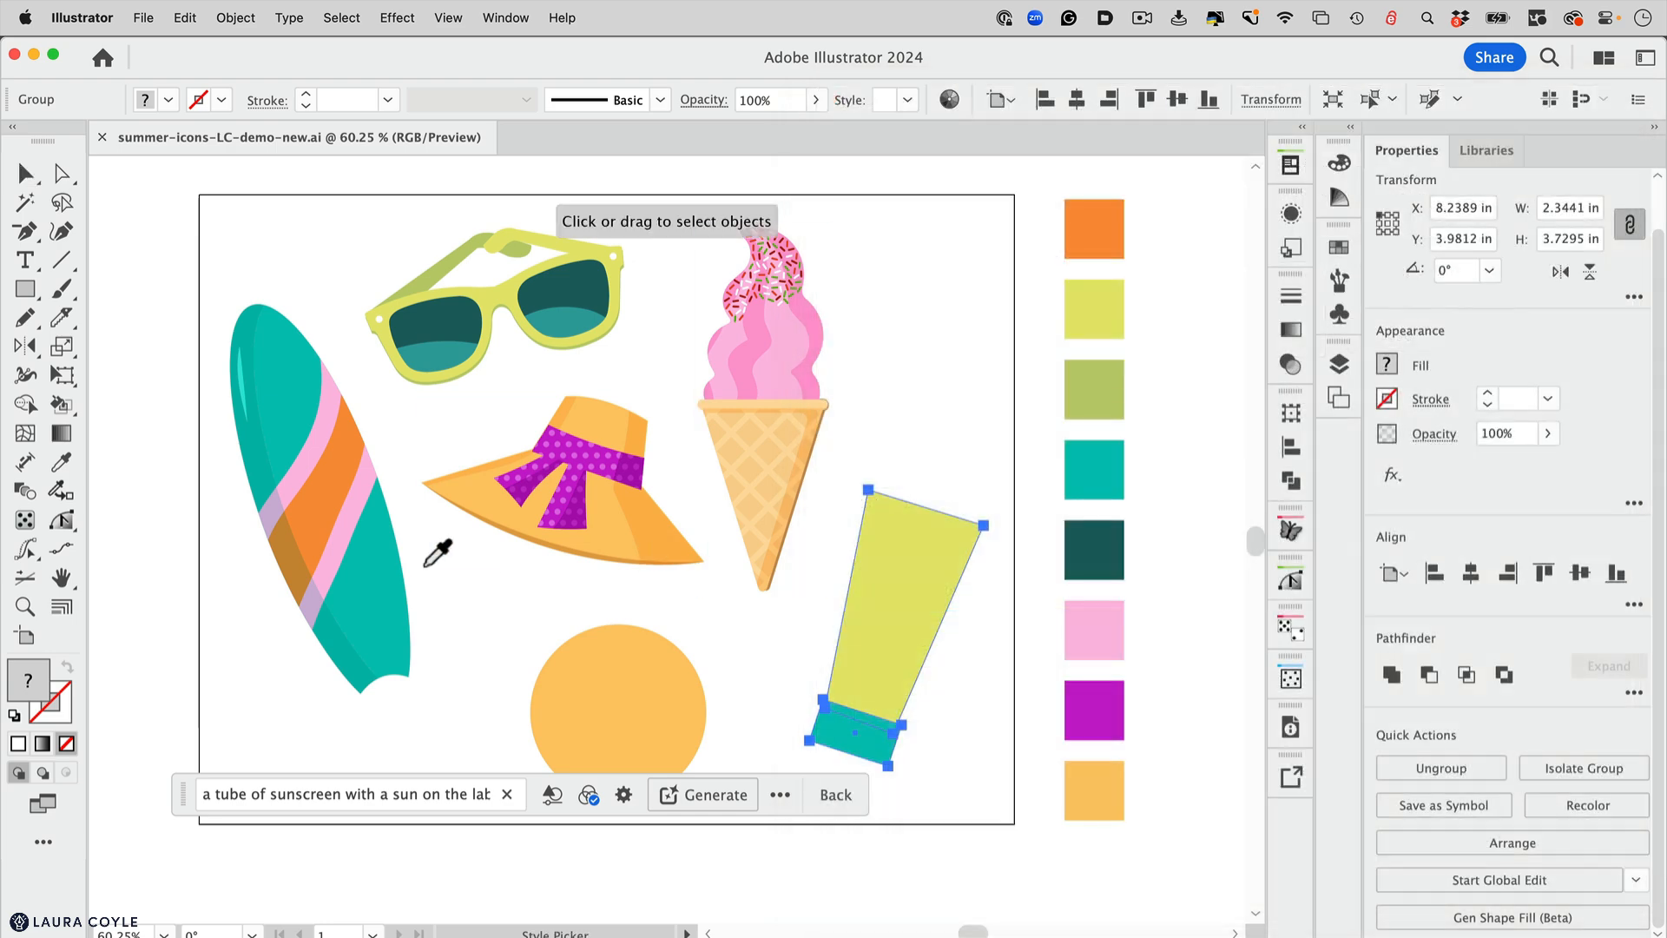
{"action": "left_click", "coordinate": [332, 505]}
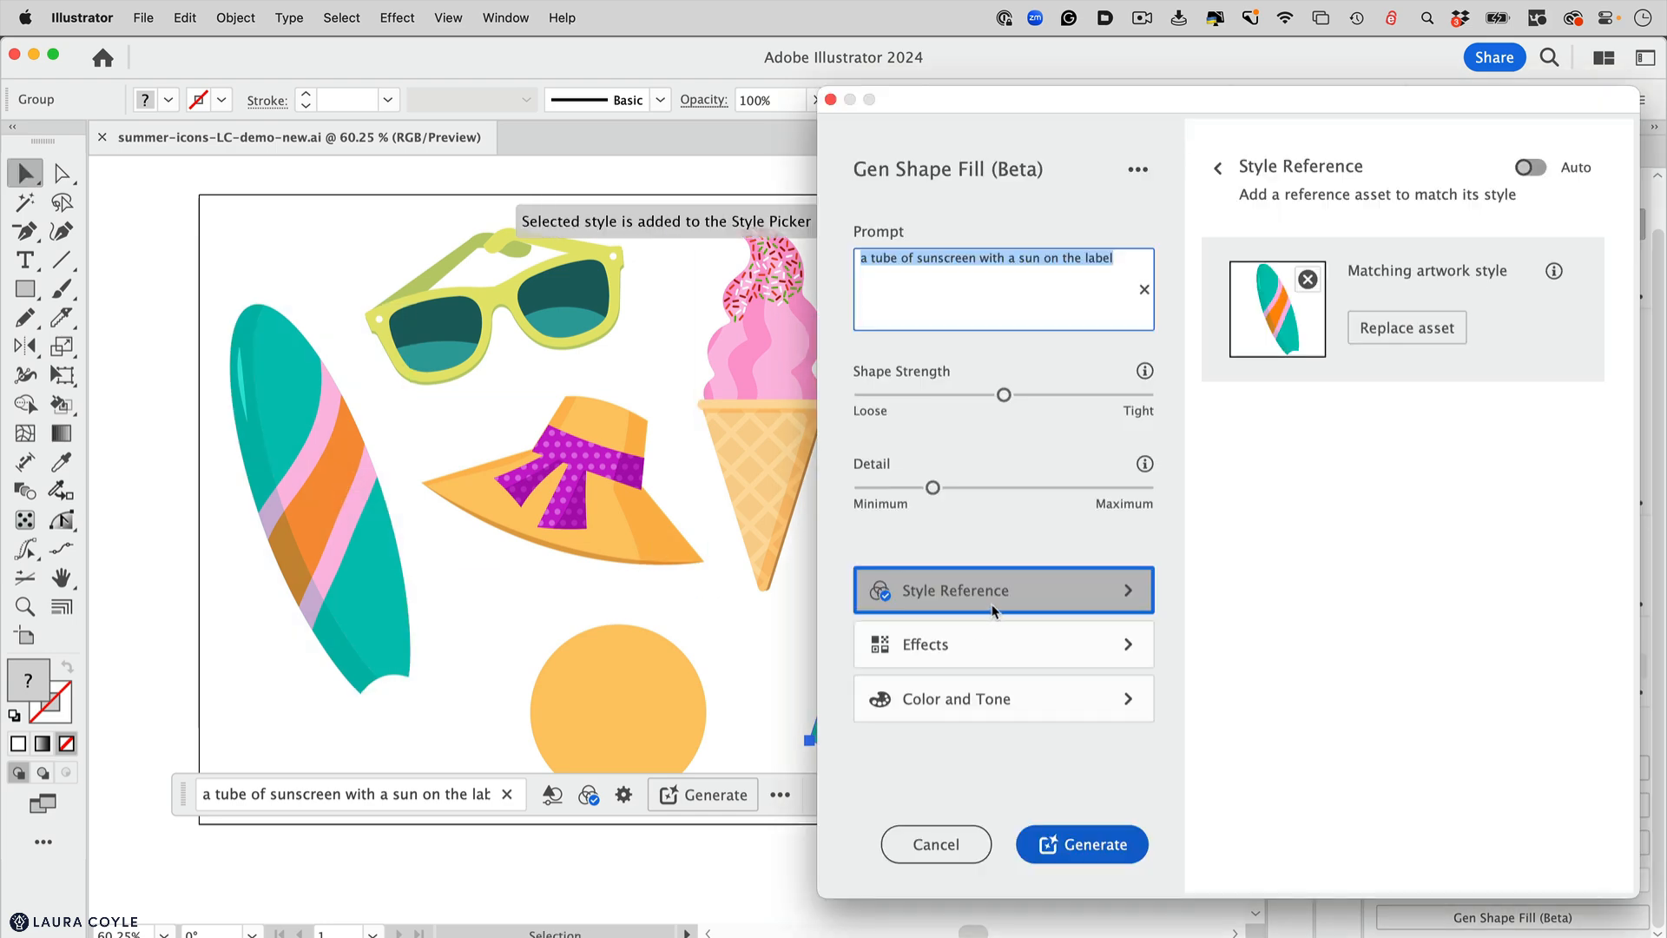
{"action": "left_click", "coordinate": [1030, 649]}
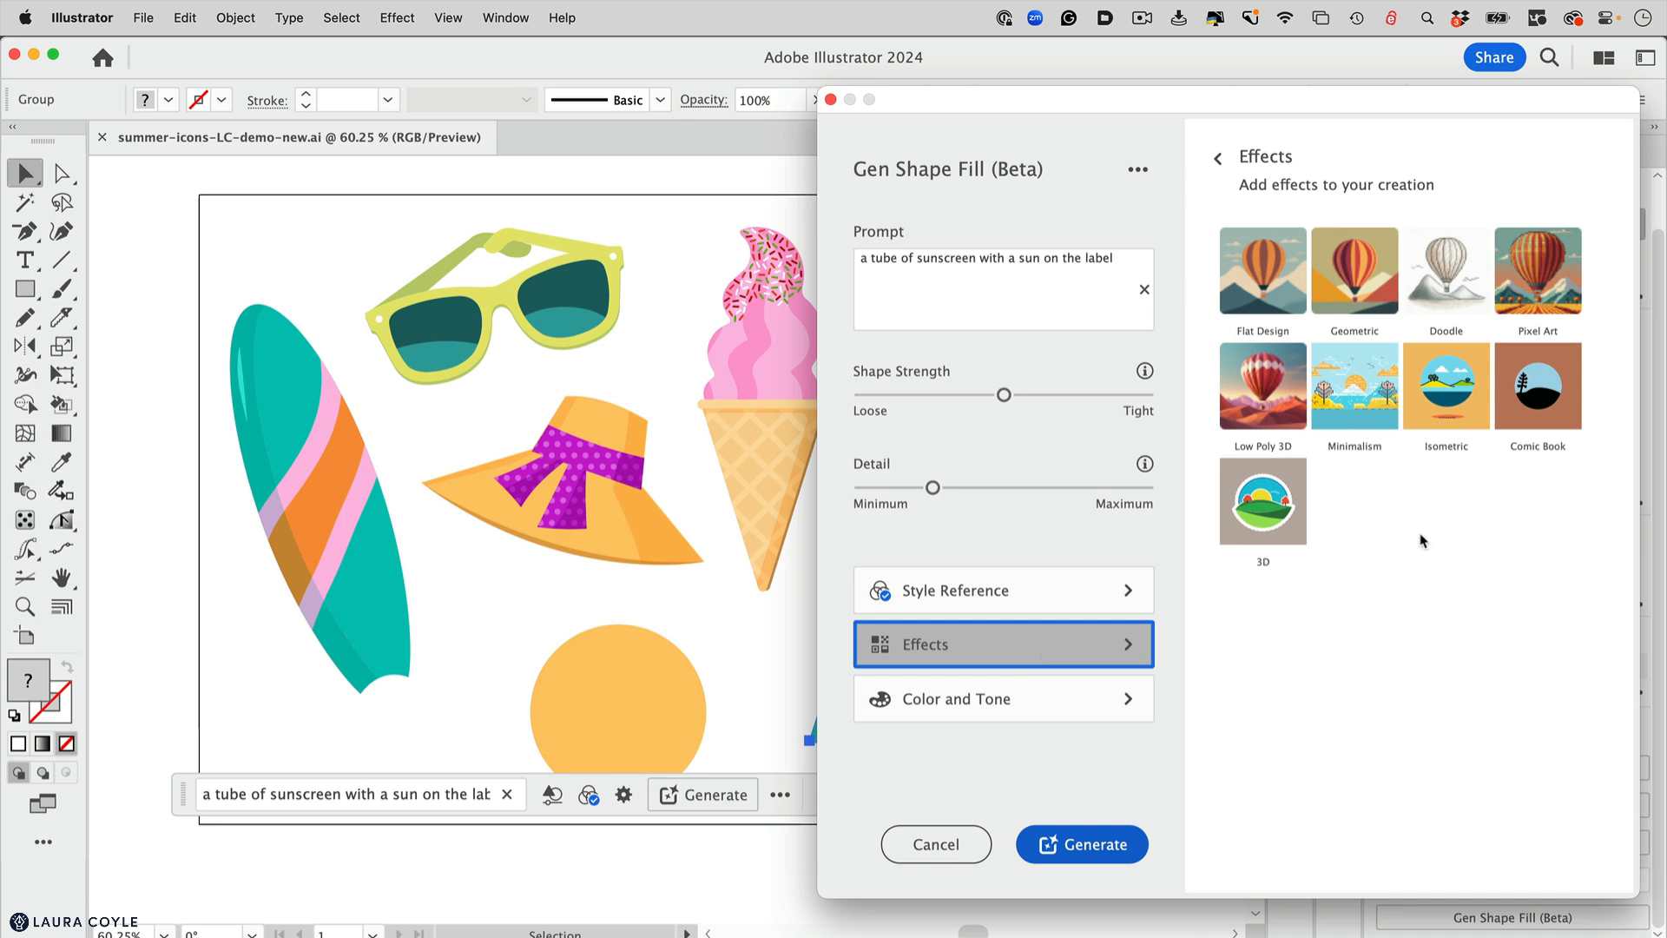
Specify the light orange, teal and light pink swatches from the artwork's color group as generation colors
{"action": "left_click", "coordinate": [978, 707]}
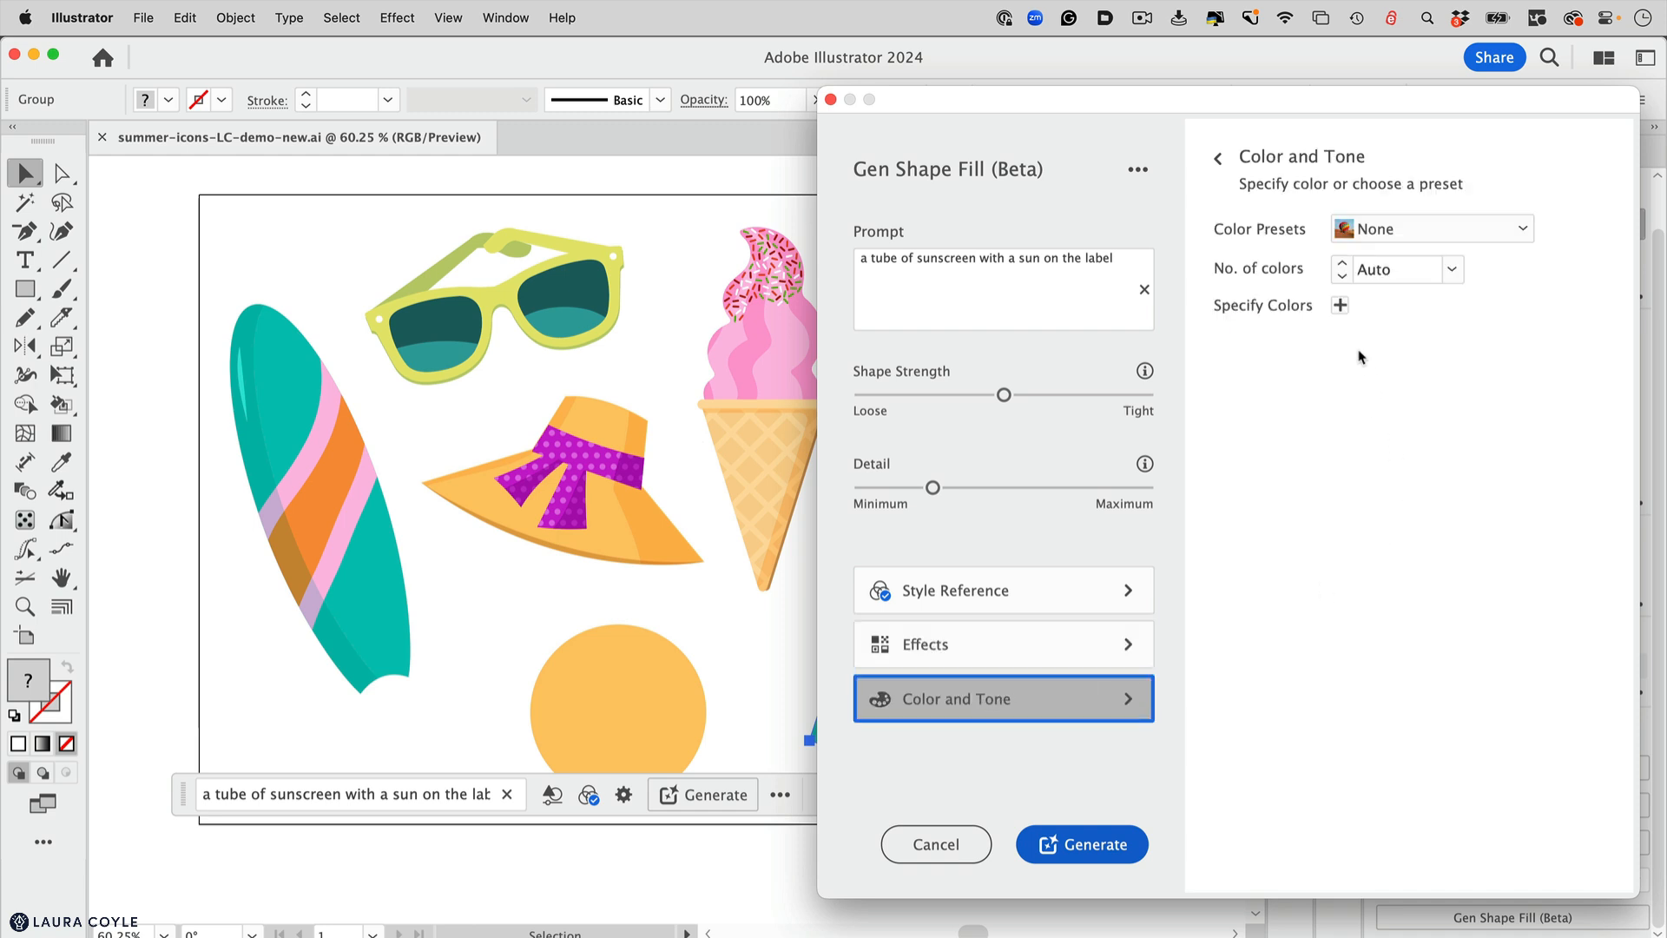
{"action": "left_click", "coordinate": [1338, 311]}
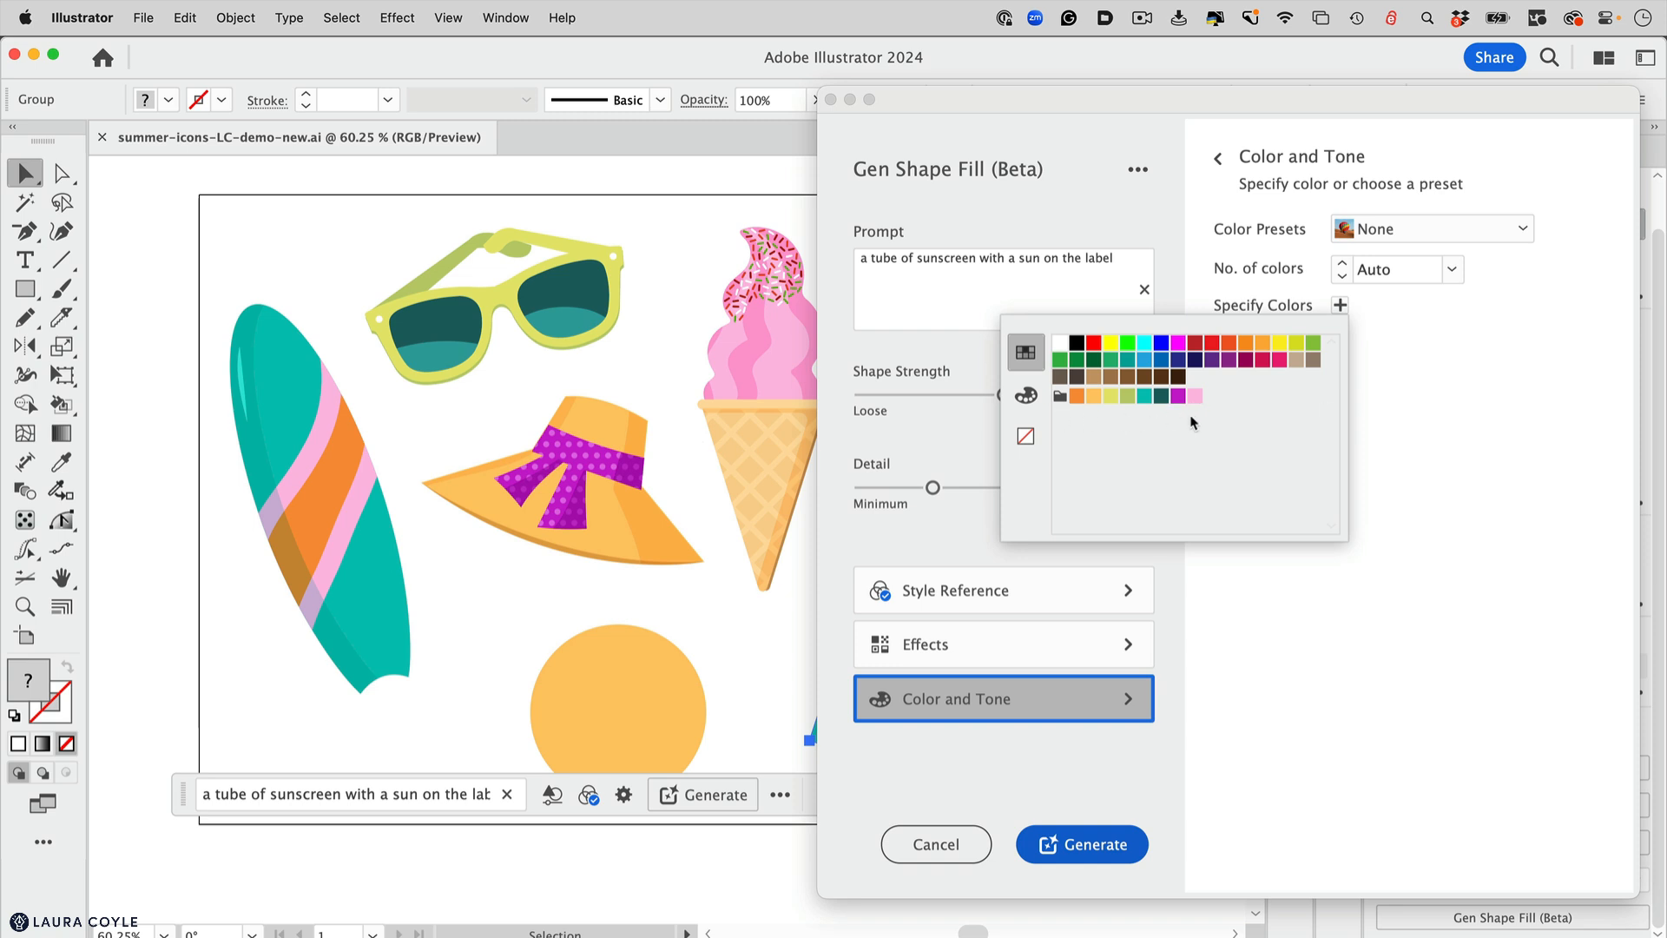
{"action": "left_click", "coordinate": [1093, 396]}
{"action": "left_click", "coordinate": [1360, 306]}
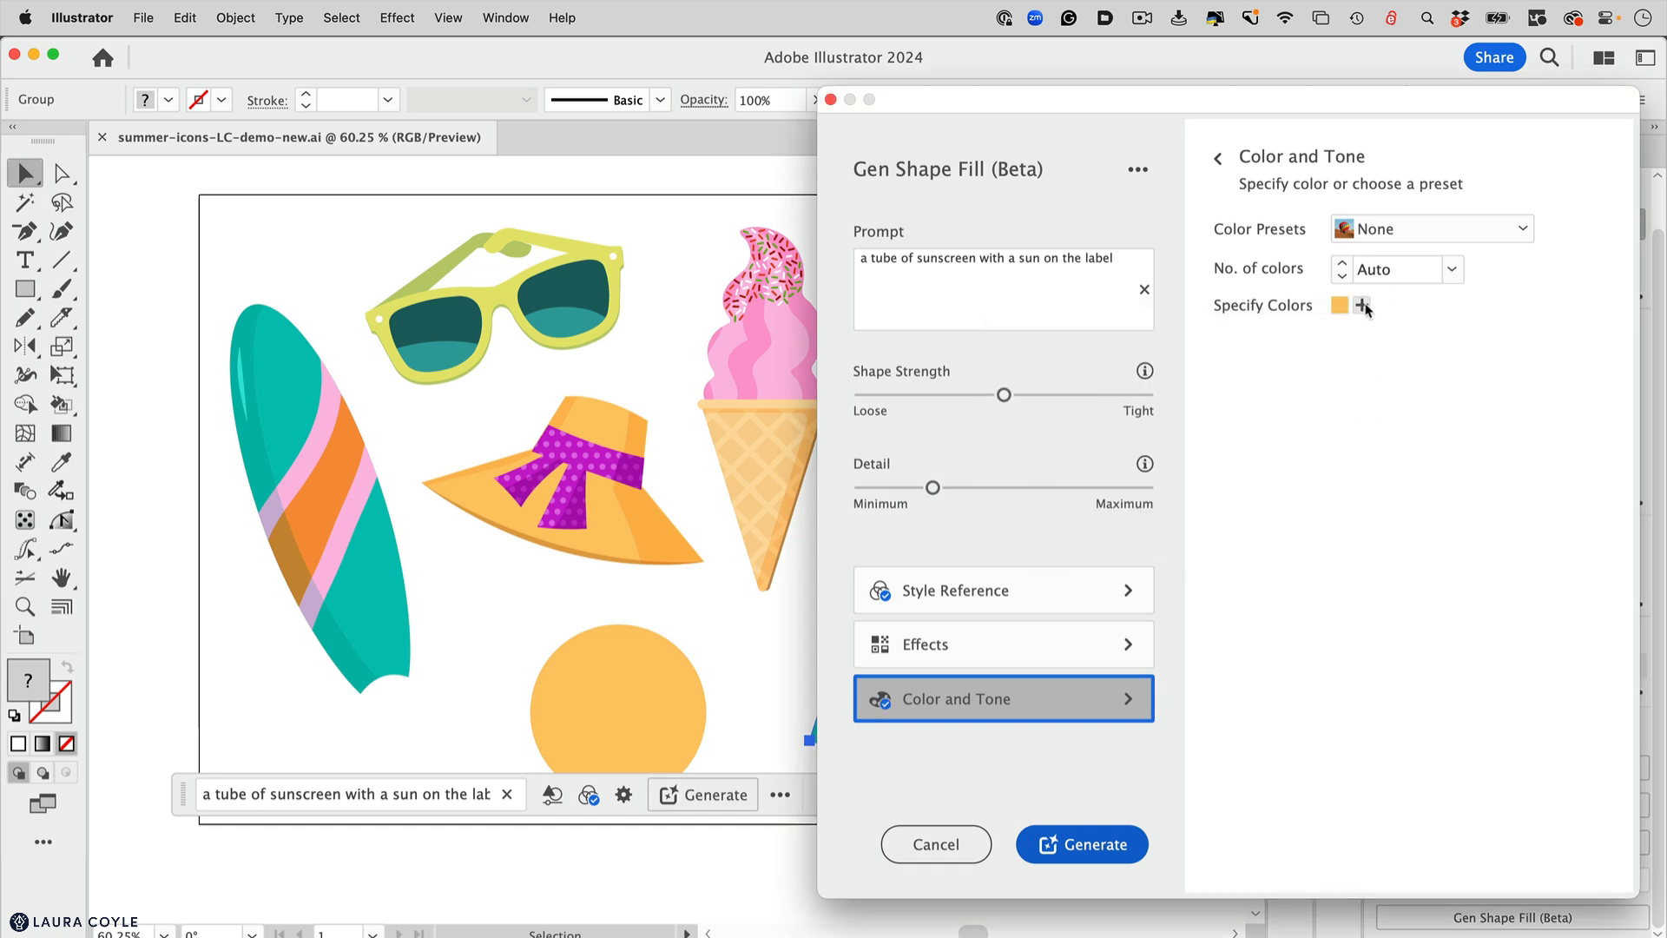
{"action": "left_click", "coordinate": [1362, 306]}
{"action": "left_click", "coordinate": [1166, 396]}
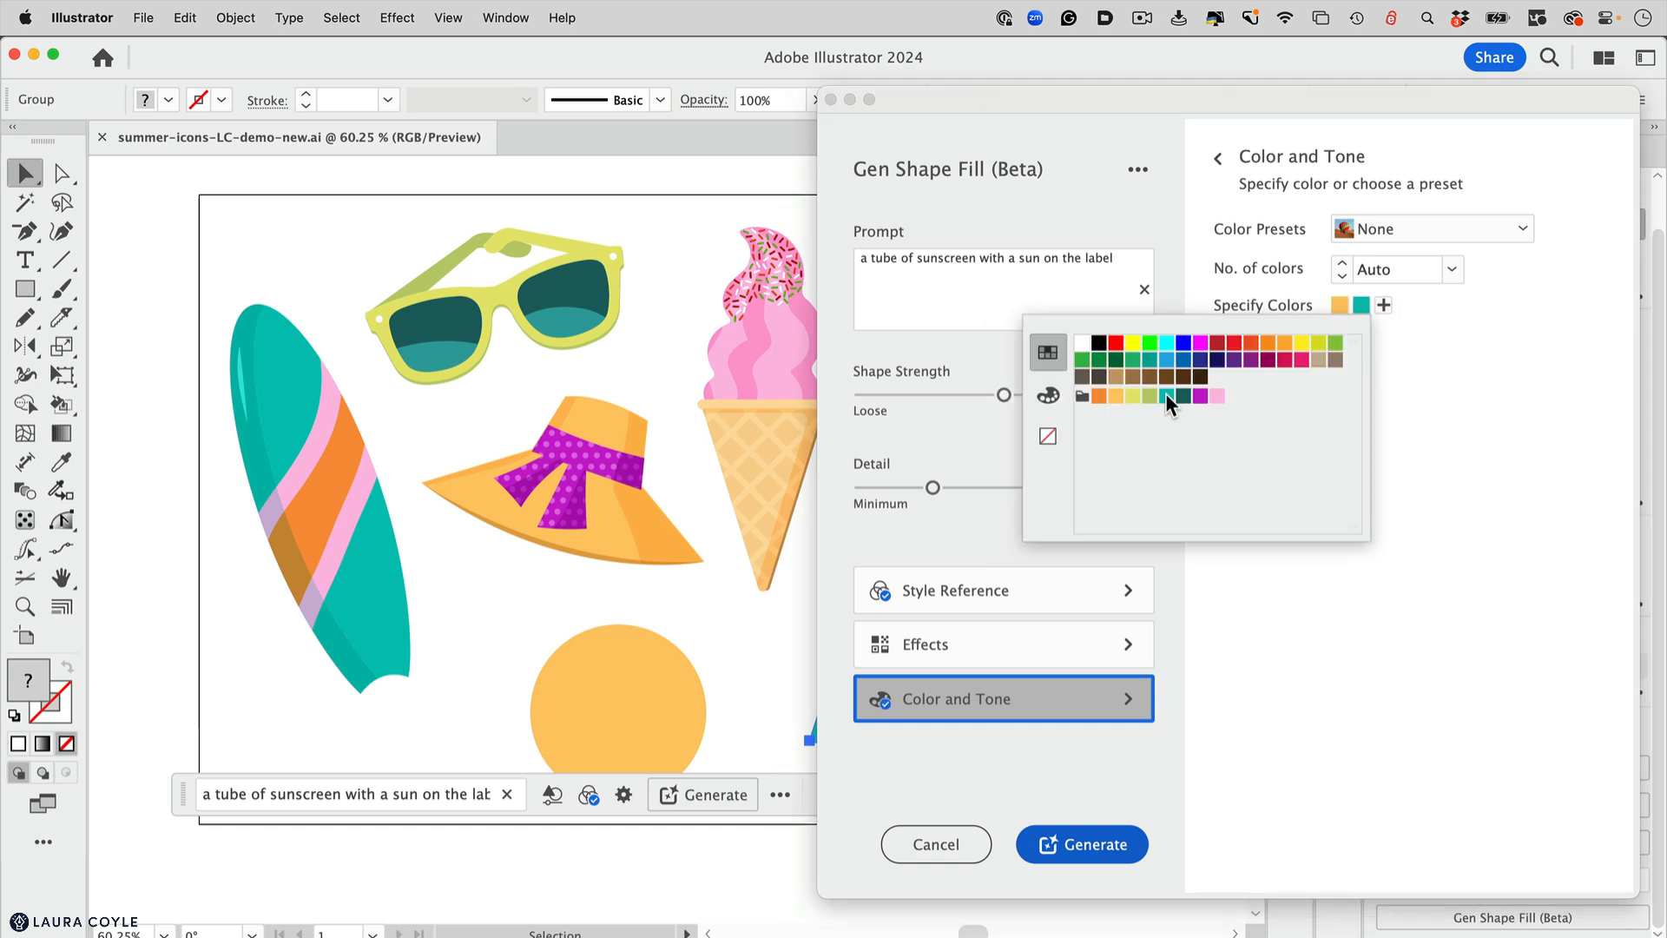
{"action": "left_click", "coordinate": [1384, 305]}
{"action": "left_click", "coordinate": [1384, 305]}
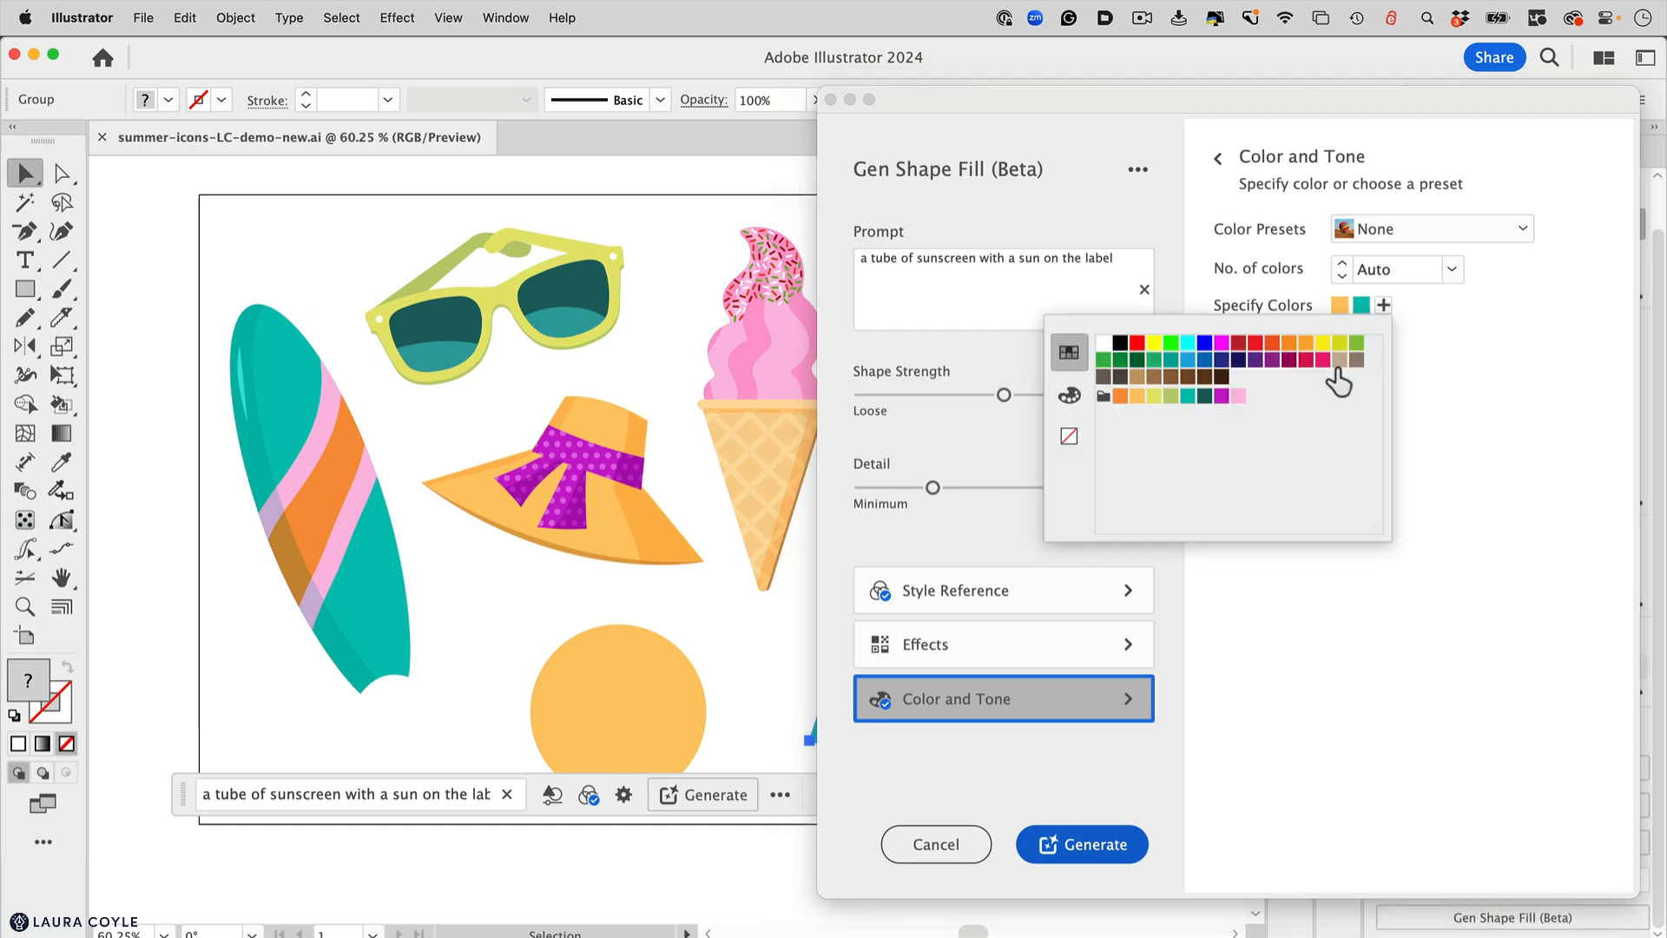
{"action": "left_click", "coordinate": [1239, 396]}
{"action": "left_click", "coordinate": [1406, 306]}
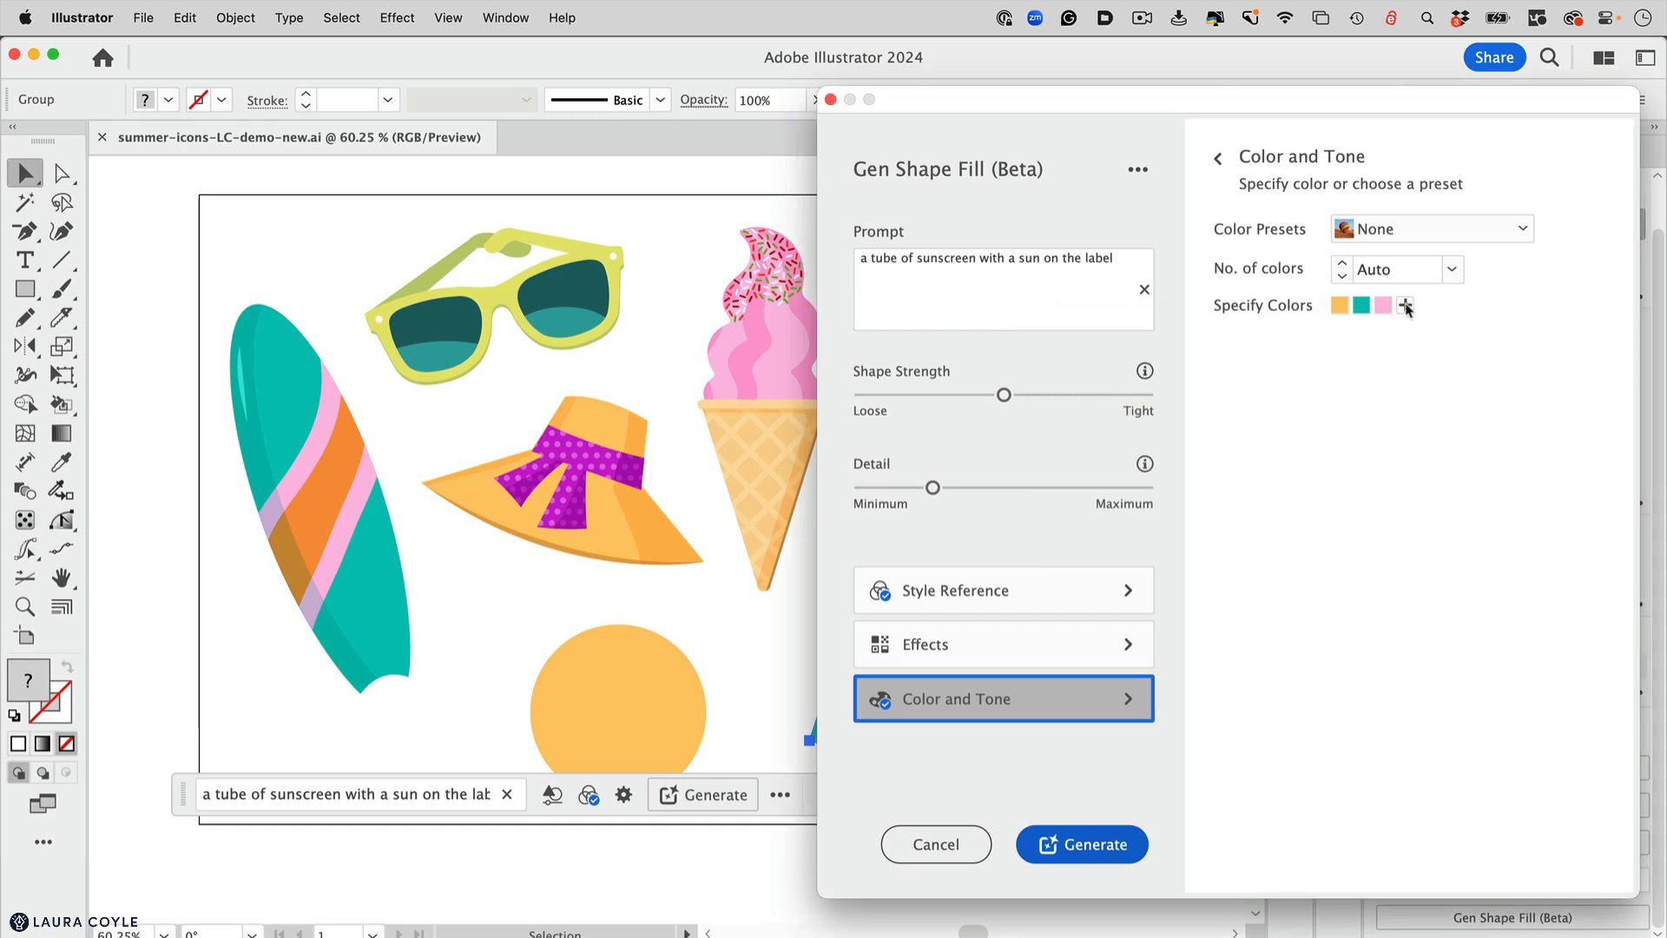
Add the dark teal and olive green swatches to the specified colors and generate the shape fill
{"action": "left_click", "coordinate": [1406, 307]}
{"action": "left_click", "coordinate": [1227, 397]}
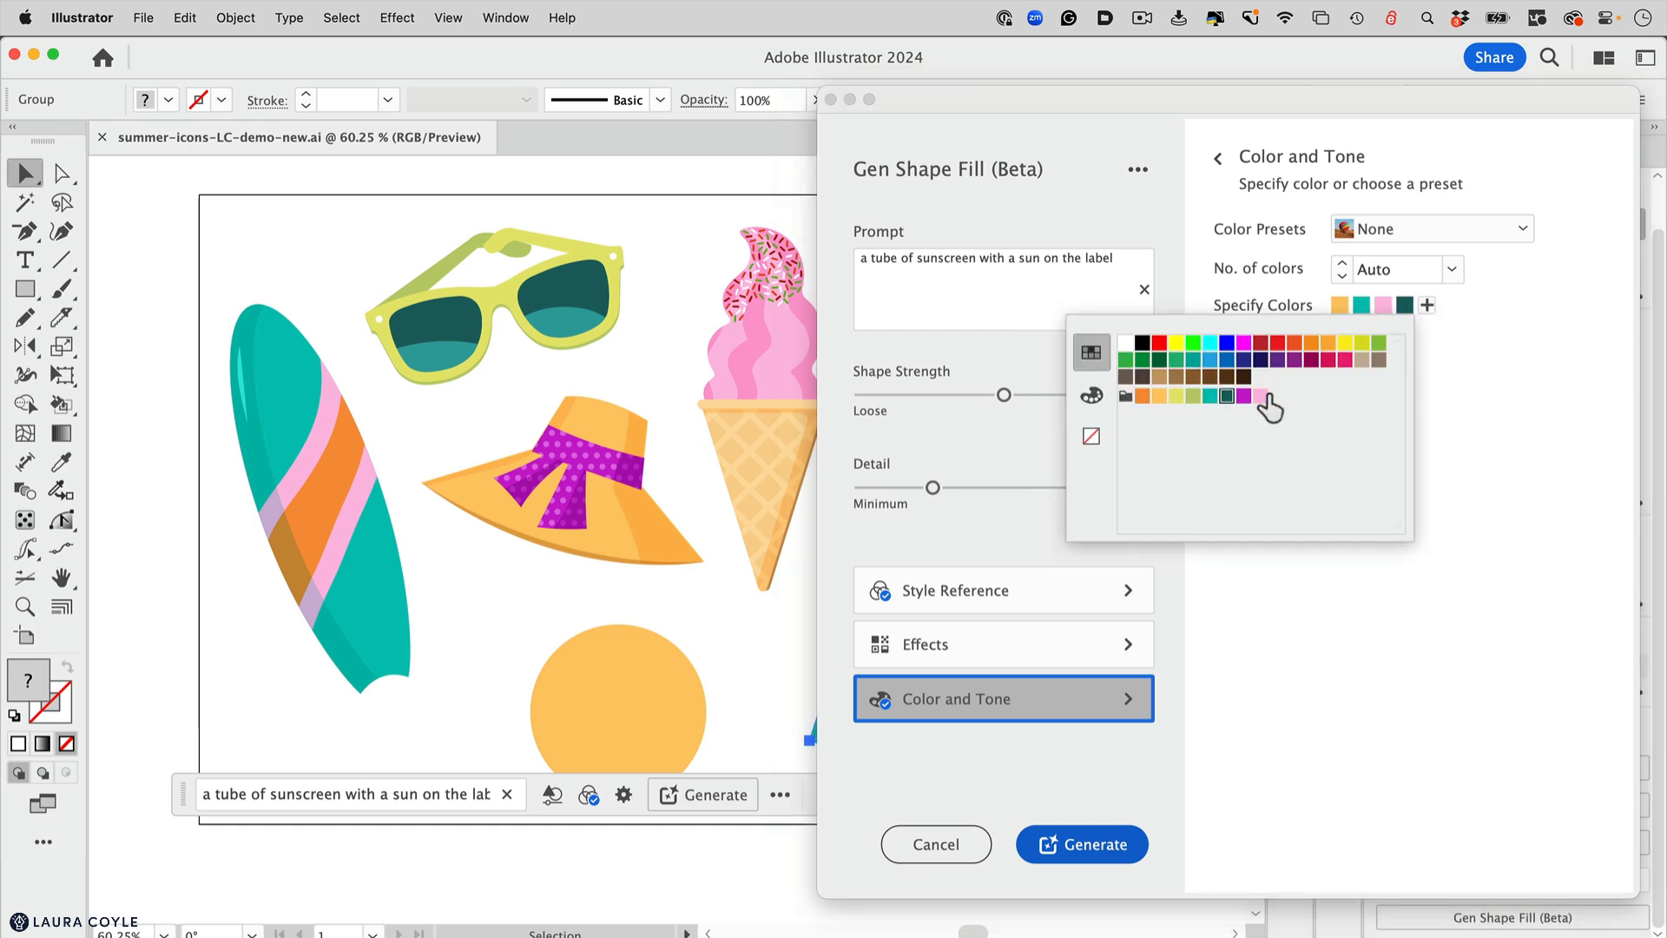
{"action": "left_click", "coordinate": [1427, 306]}
{"action": "left_click", "coordinate": [1426, 304]}
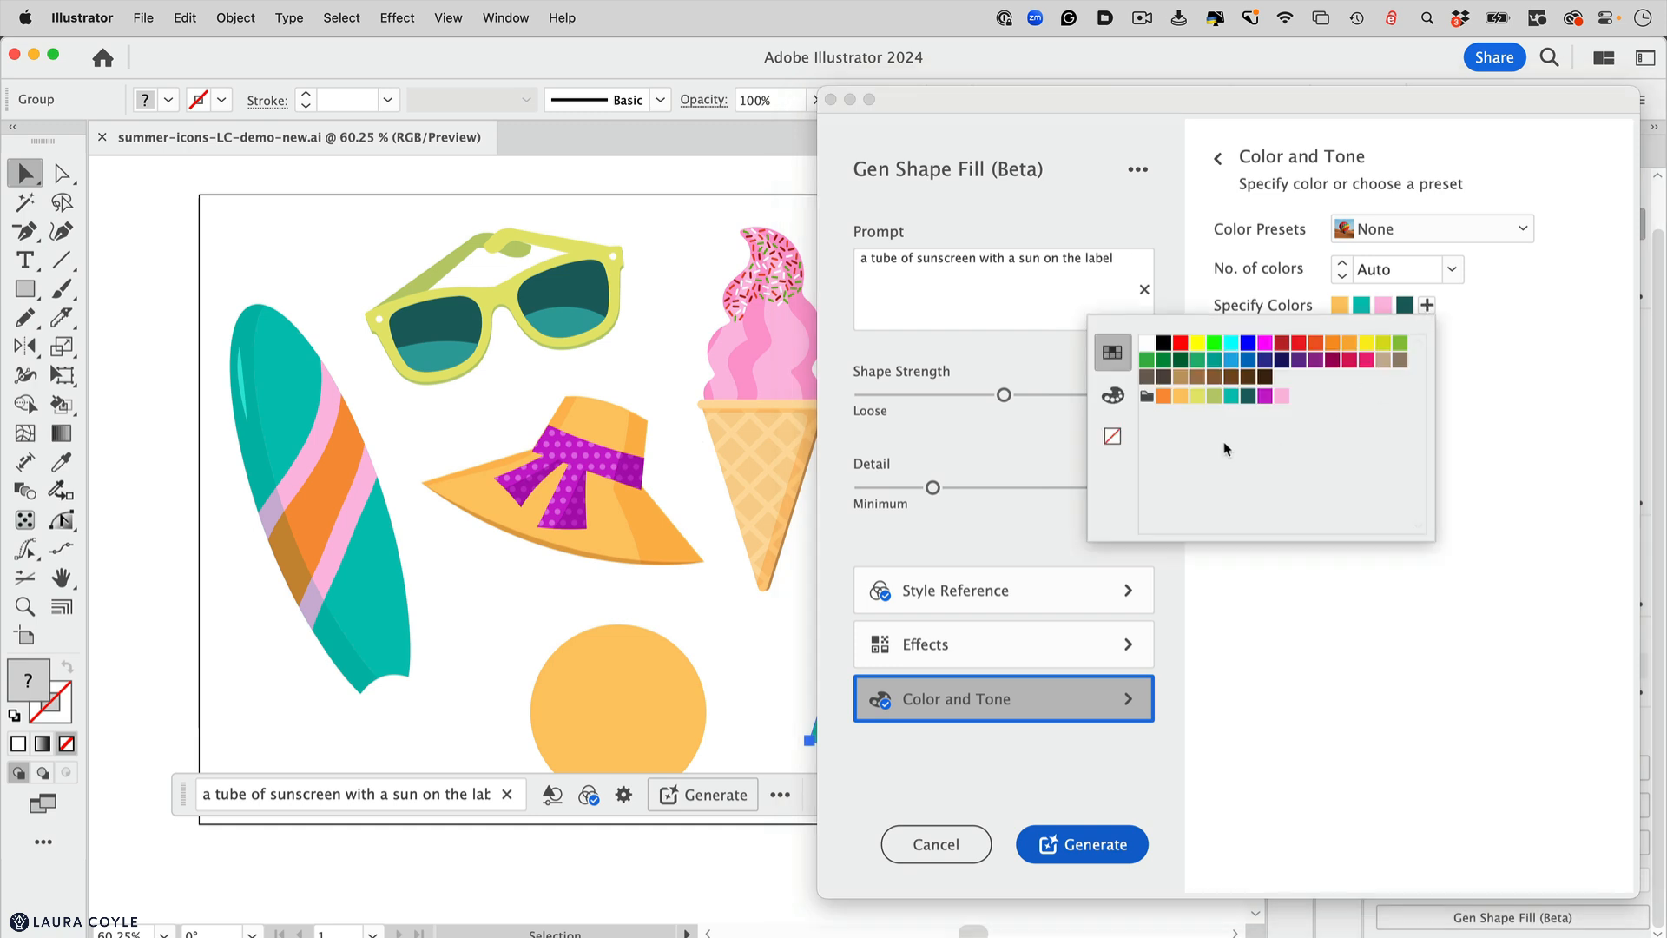
{"action": "left_click", "coordinate": [1215, 397]}
{"action": "left_click", "coordinate": [1456, 376]}
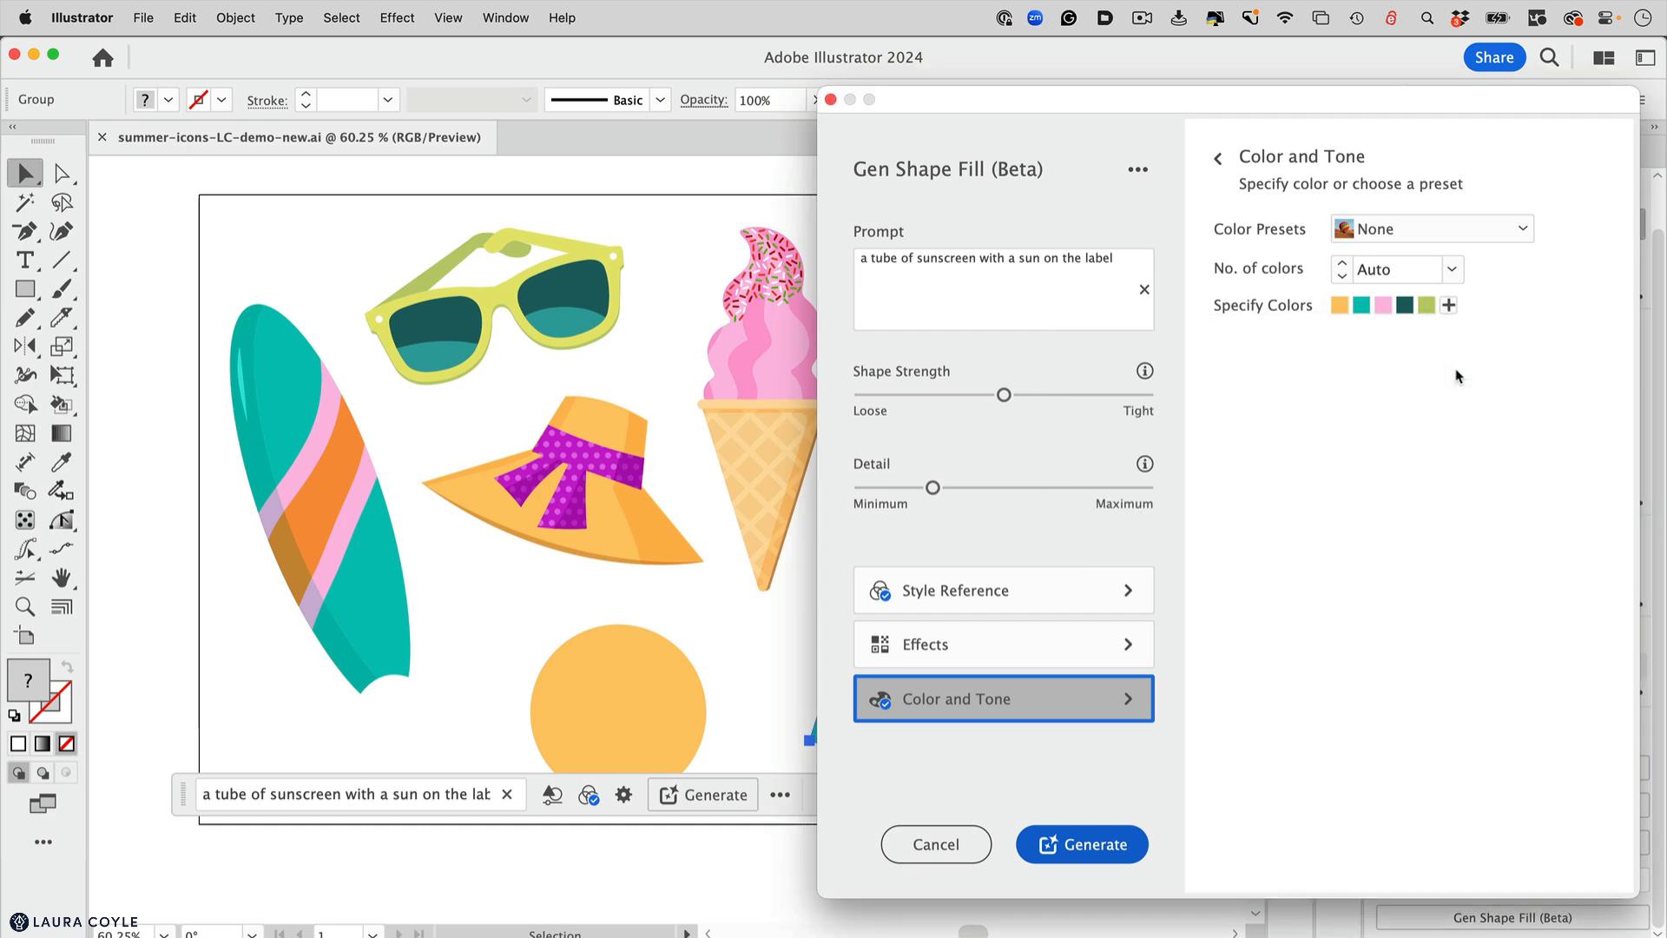
{"action": "left_click", "coordinate": [1078, 846]}
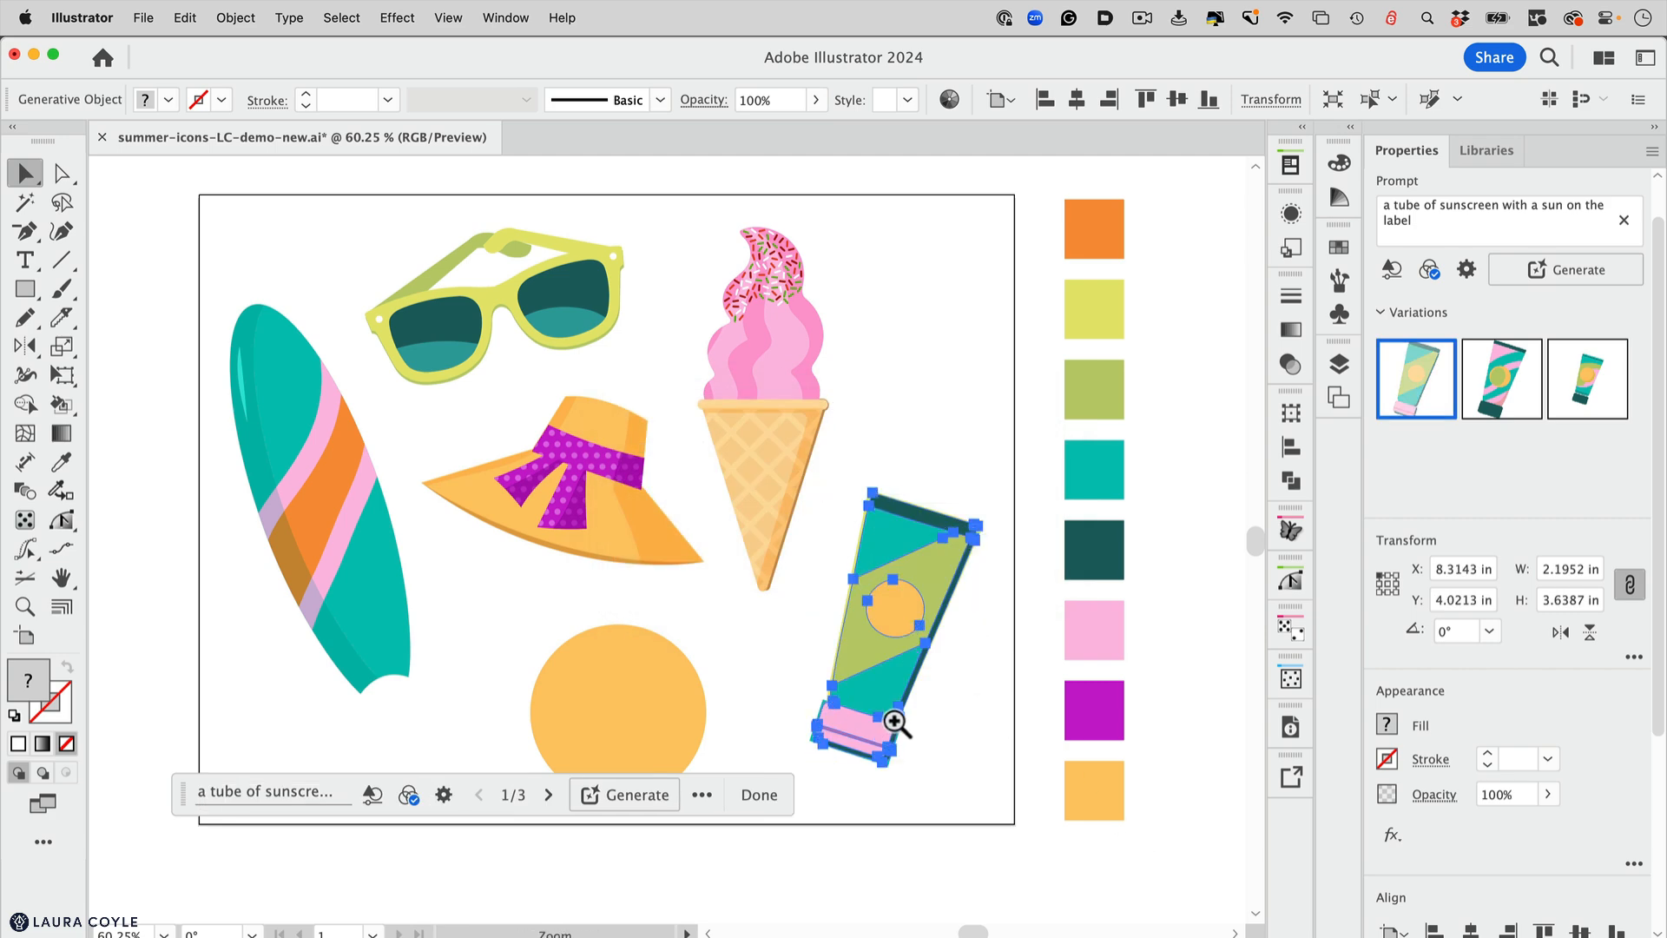
Hide the edges of the generated tube and move the contextual task bar clear of it
{"action": "left_click_drag", "start_coordinate": [893, 718], "coordinate": [1057, 618]}
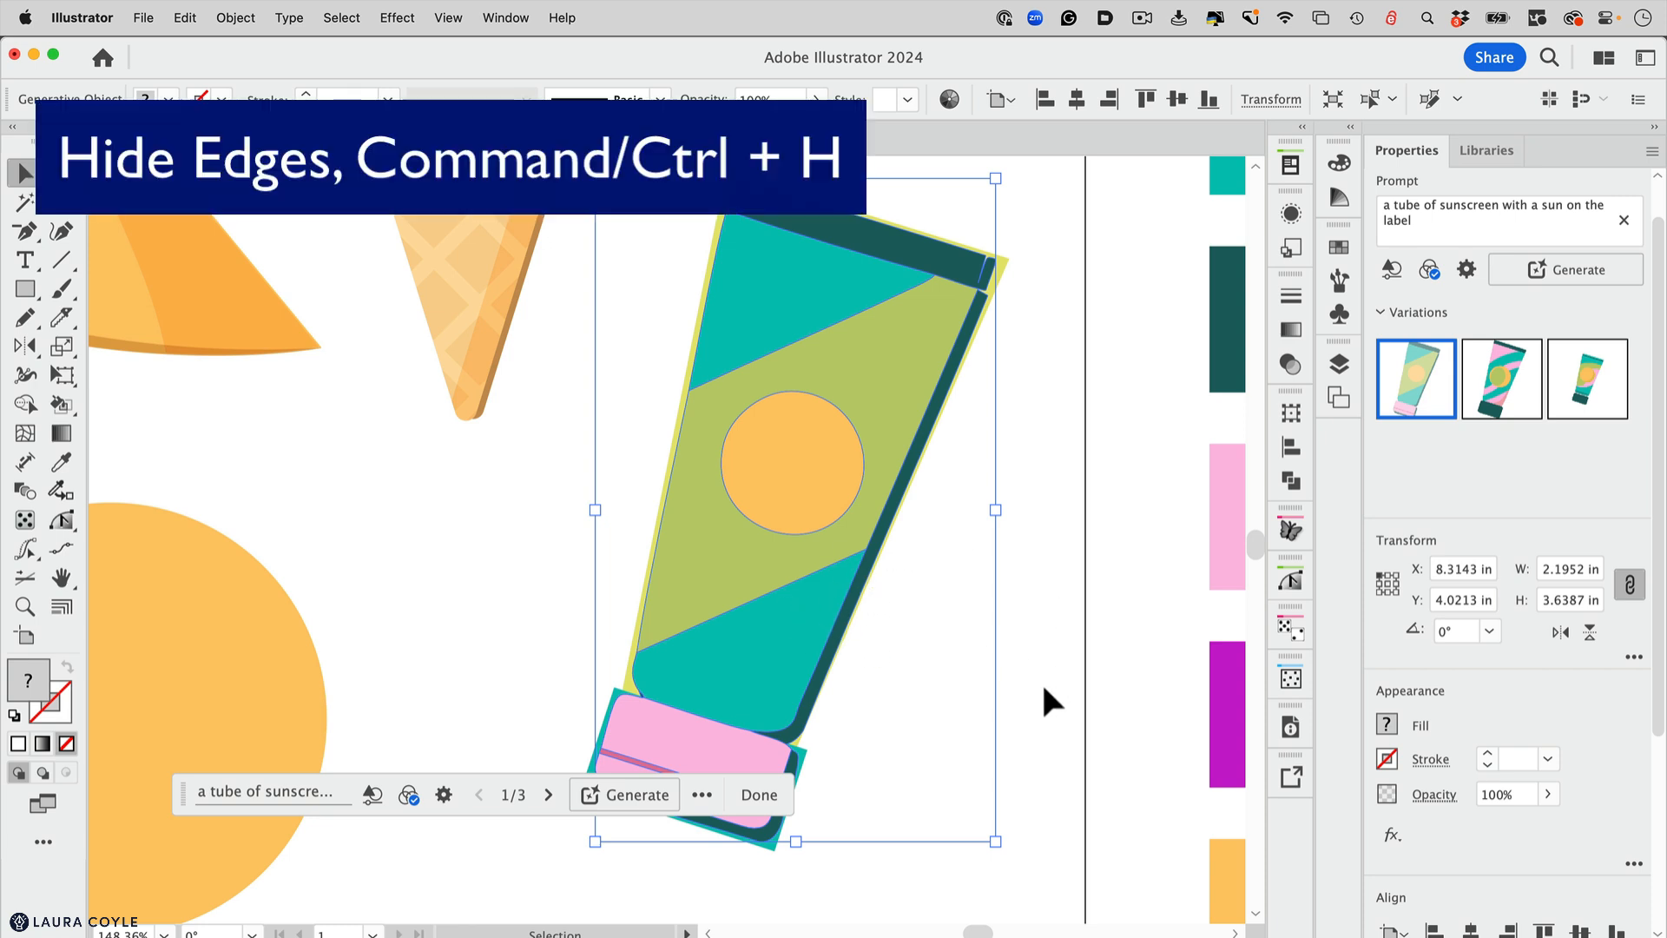
{"action": "key", "text": "super+h"}
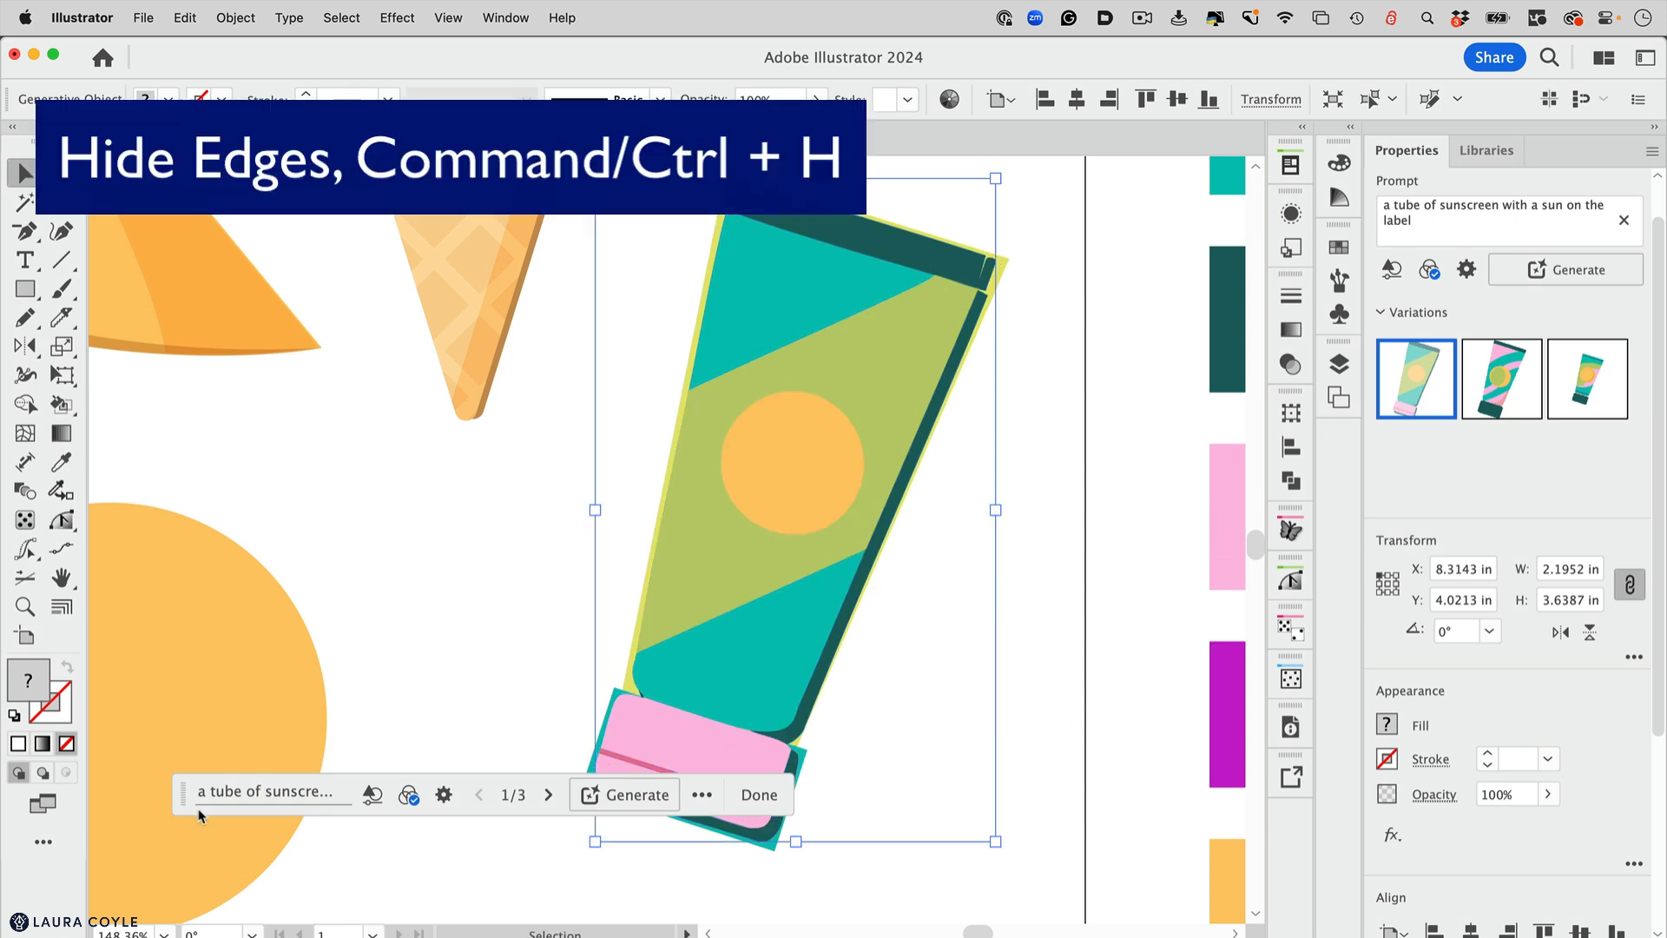
{"action": "left_click_drag", "start_coordinate": [183, 793], "coordinate": [130, 885]}
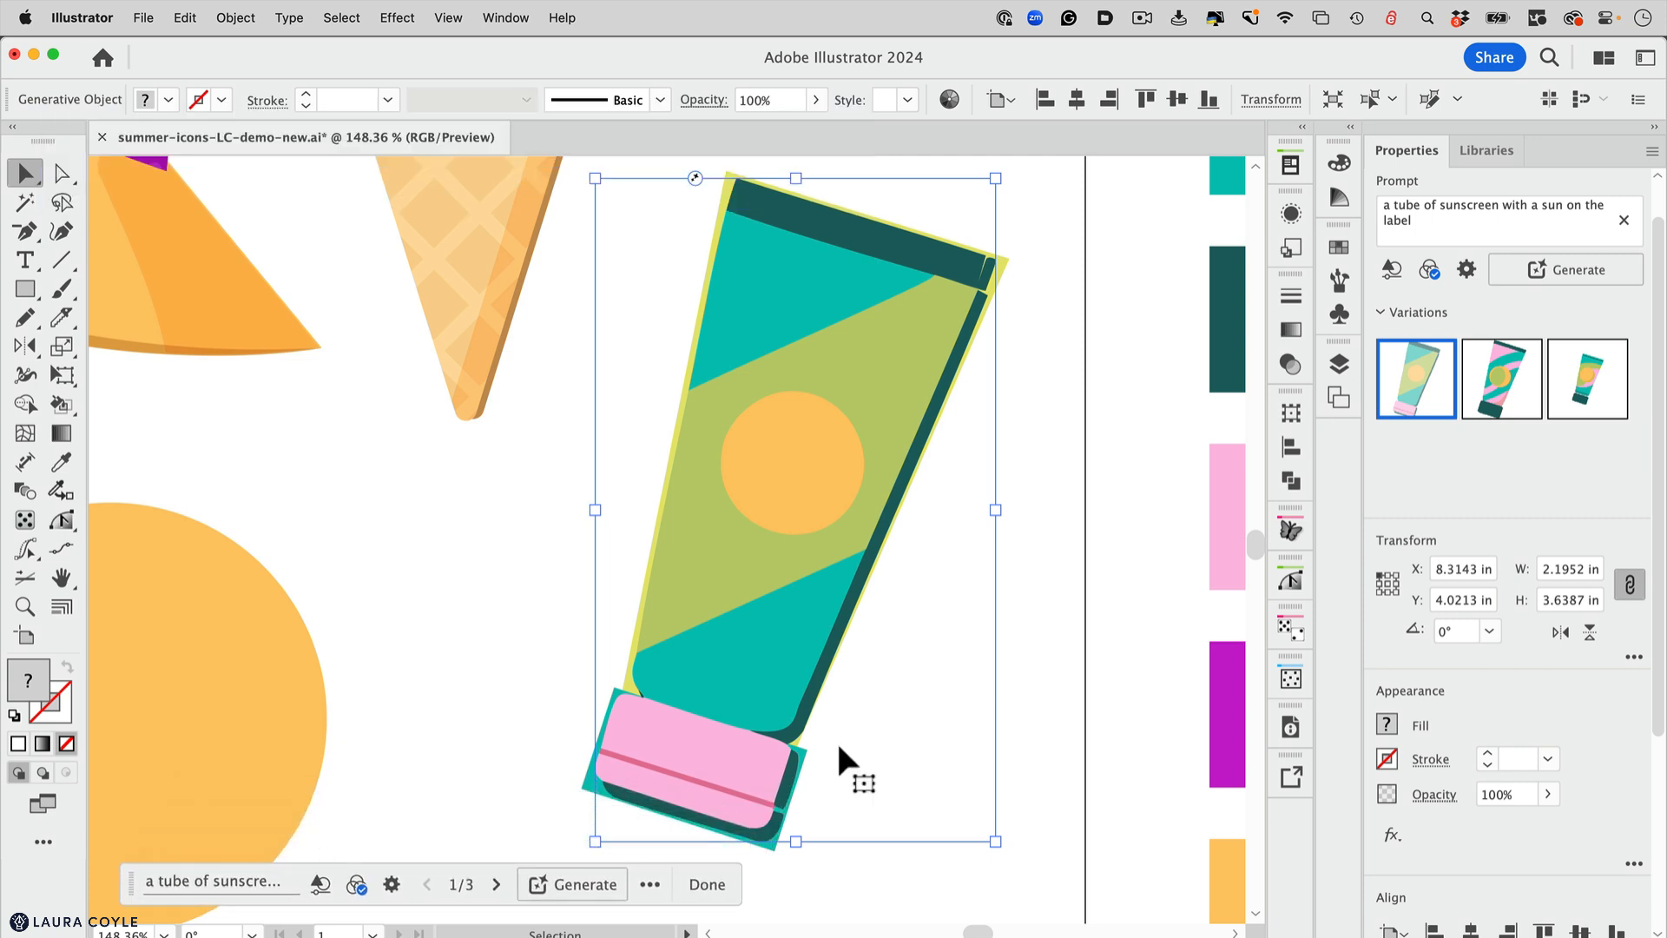
Preview the second generated variation, switch the tube to the third one, and view it alongside the other icons
{"action": "left_click", "coordinate": [1499, 382]}
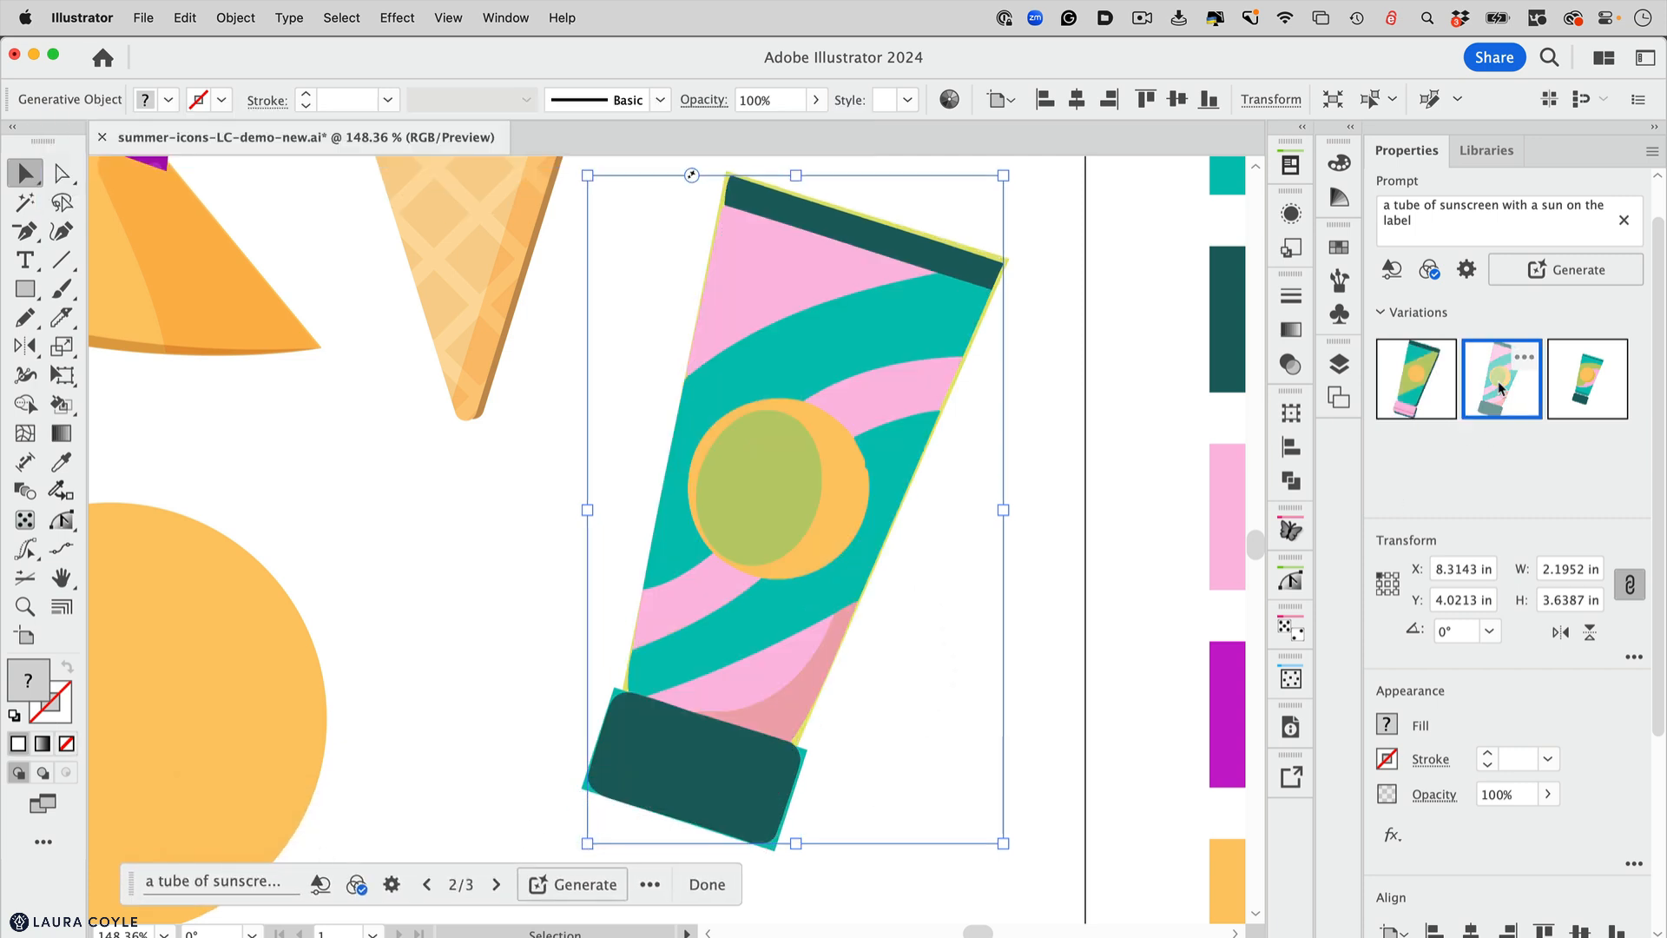
{"action": "left_click", "coordinate": [1589, 391]}
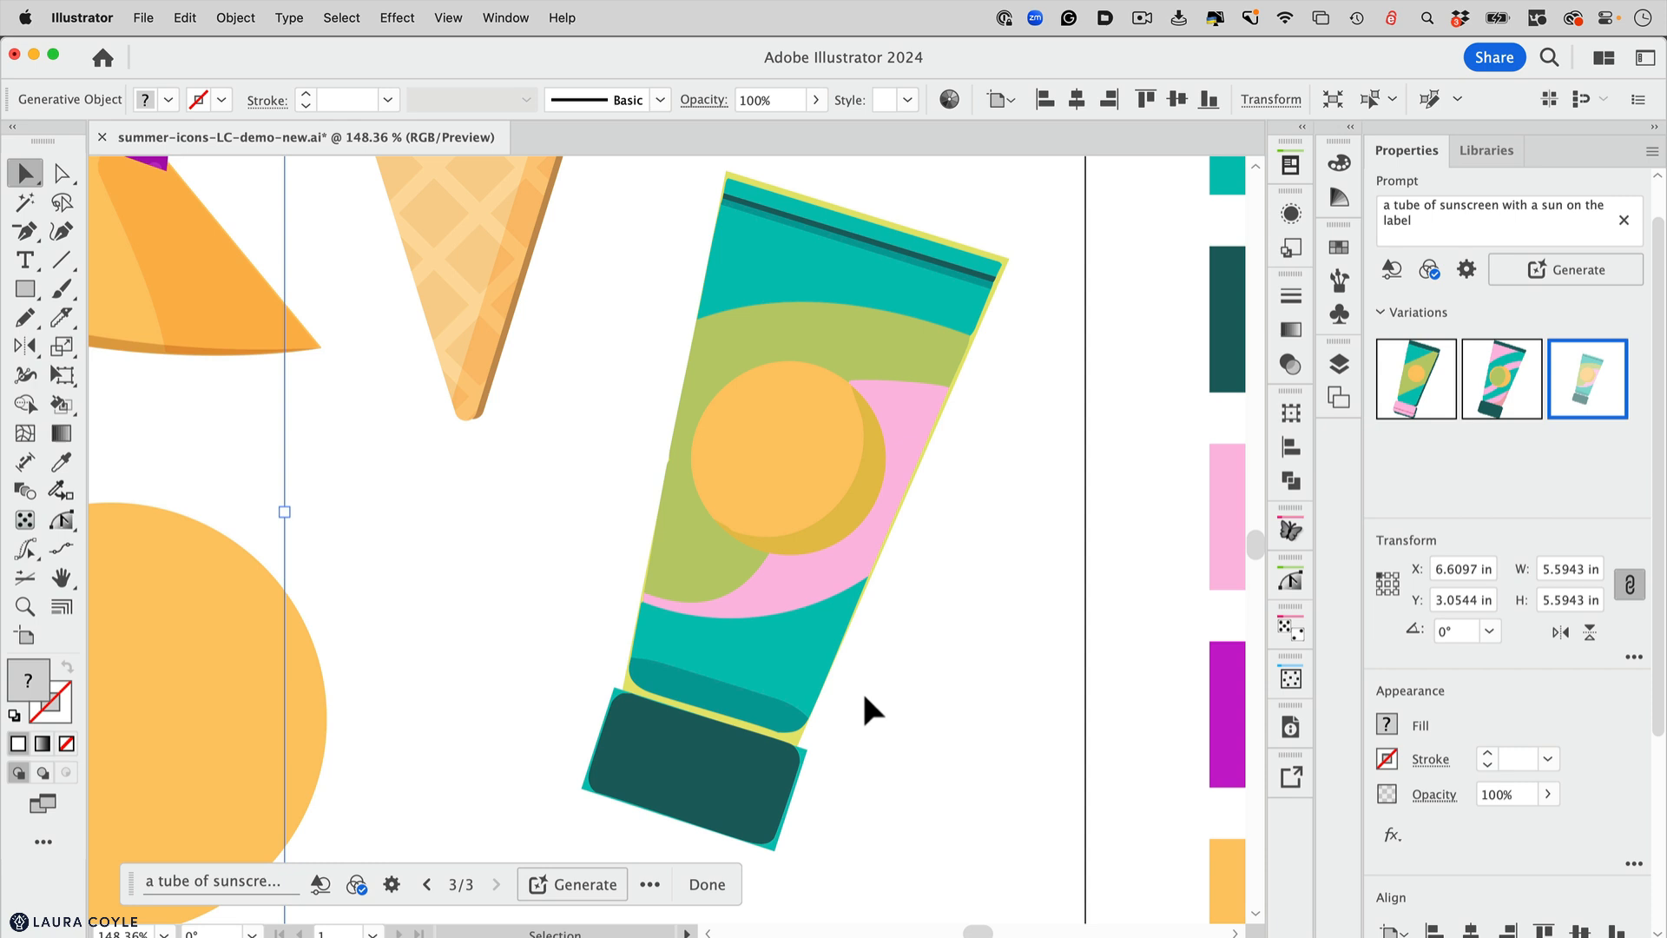
{"action": "scroll", "coordinate": [763, 577], "scroll_direction": "down", "scroll_amount": 5}
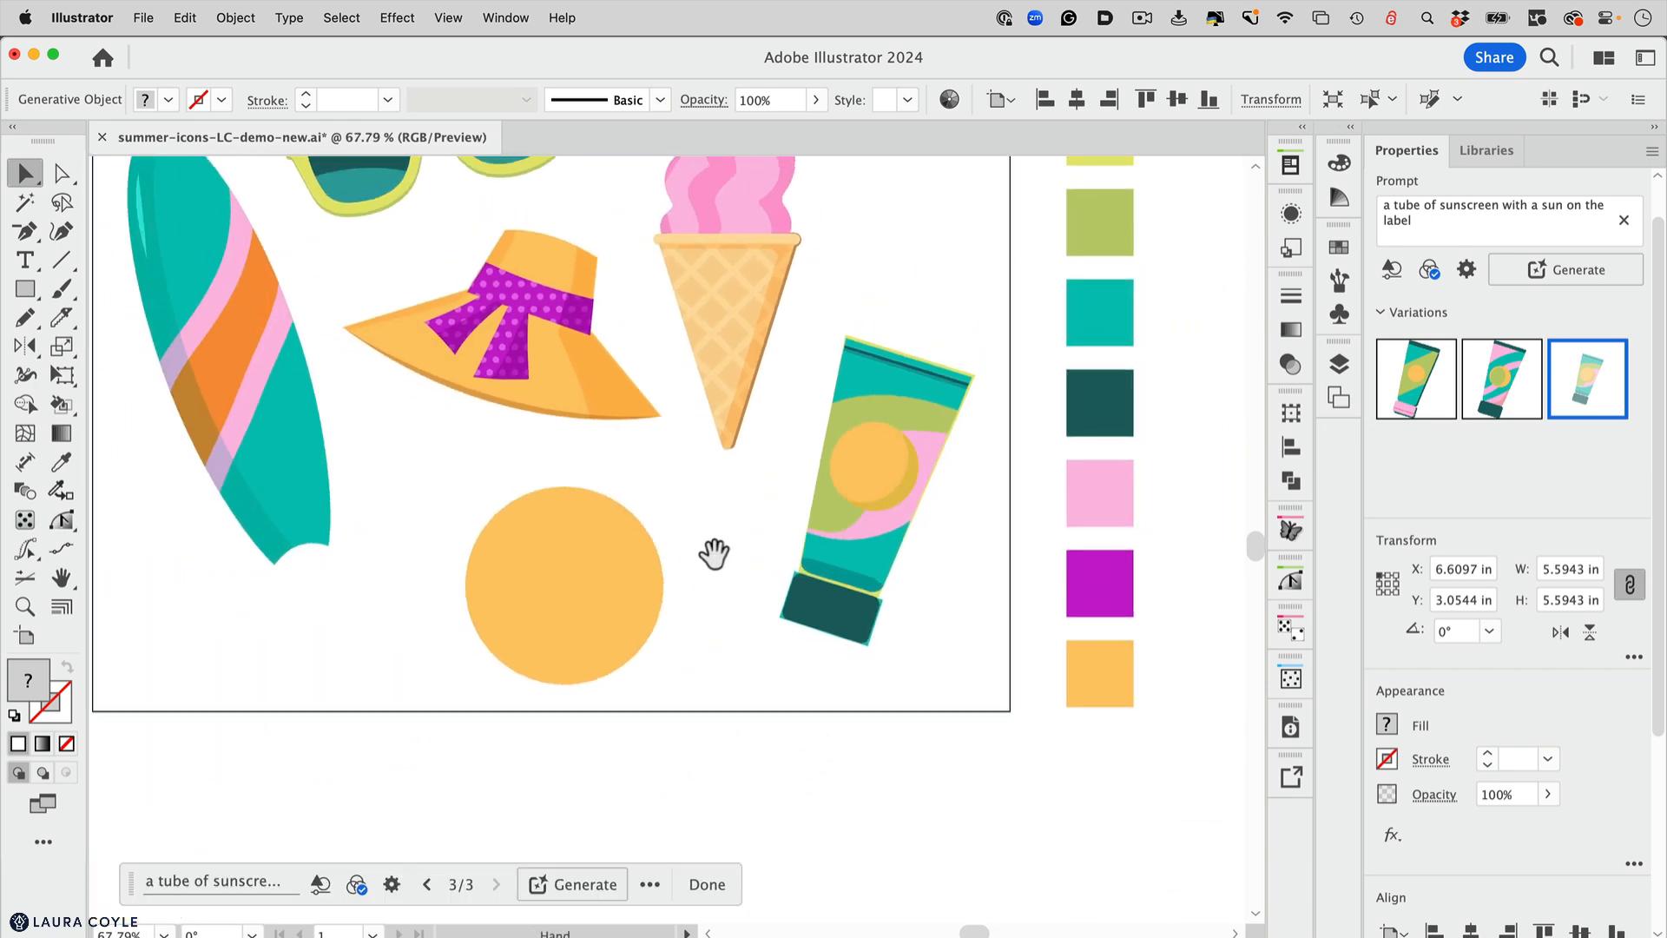
{"action": "scroll", "coordinate": [714, 553], "scroll_direction": "up", "scroll_amount": 3}
{"action": "scroll", "coordinate": [713, 553], "scroll_direction": "left", "scroll_amount": 3}
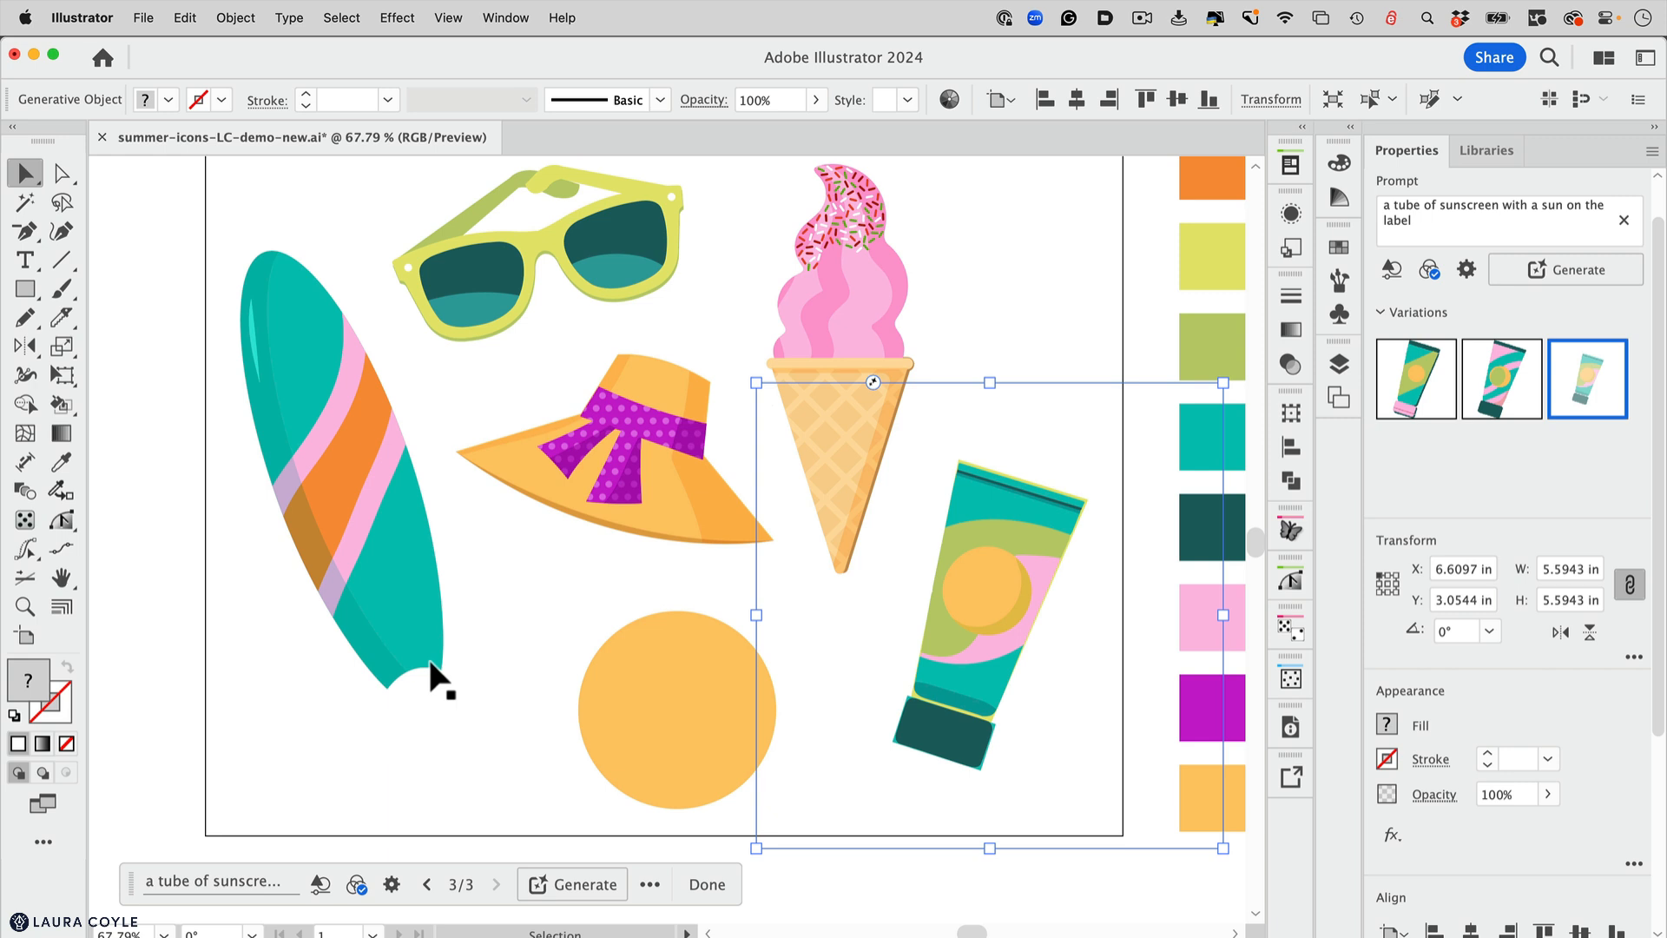
Compare the first and second generated variations on the tube and apply the second one
{"action": "left_click", "coordinate": [1508, 405]}
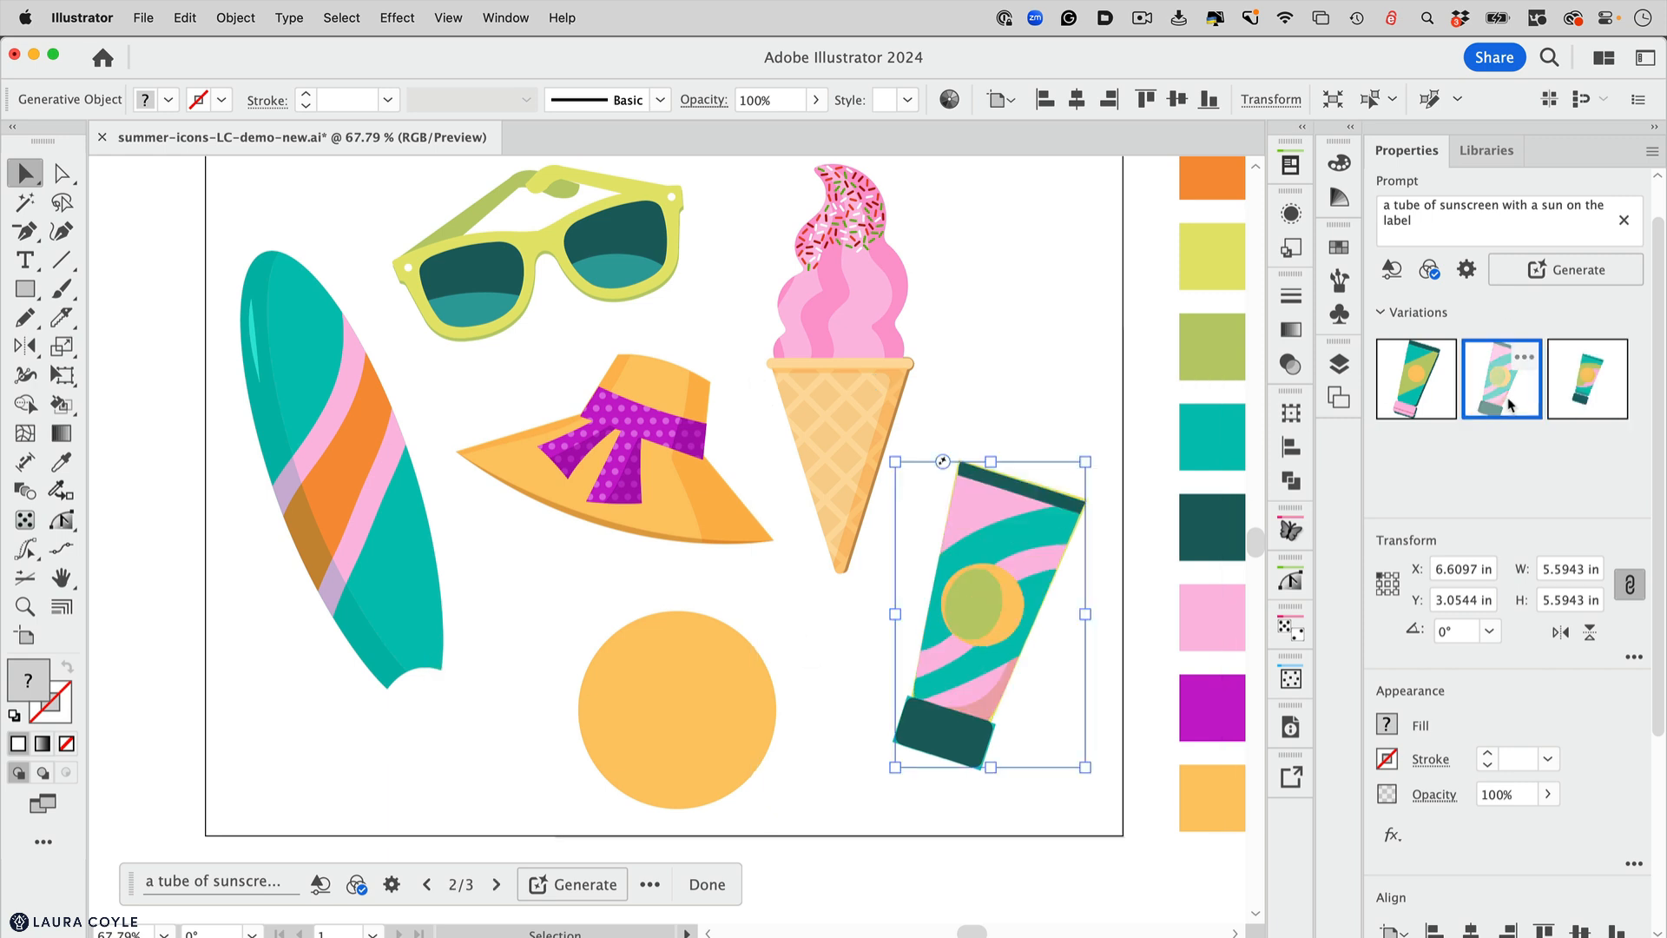
{"action": "left_click", "coordinate": [1431, 405]}
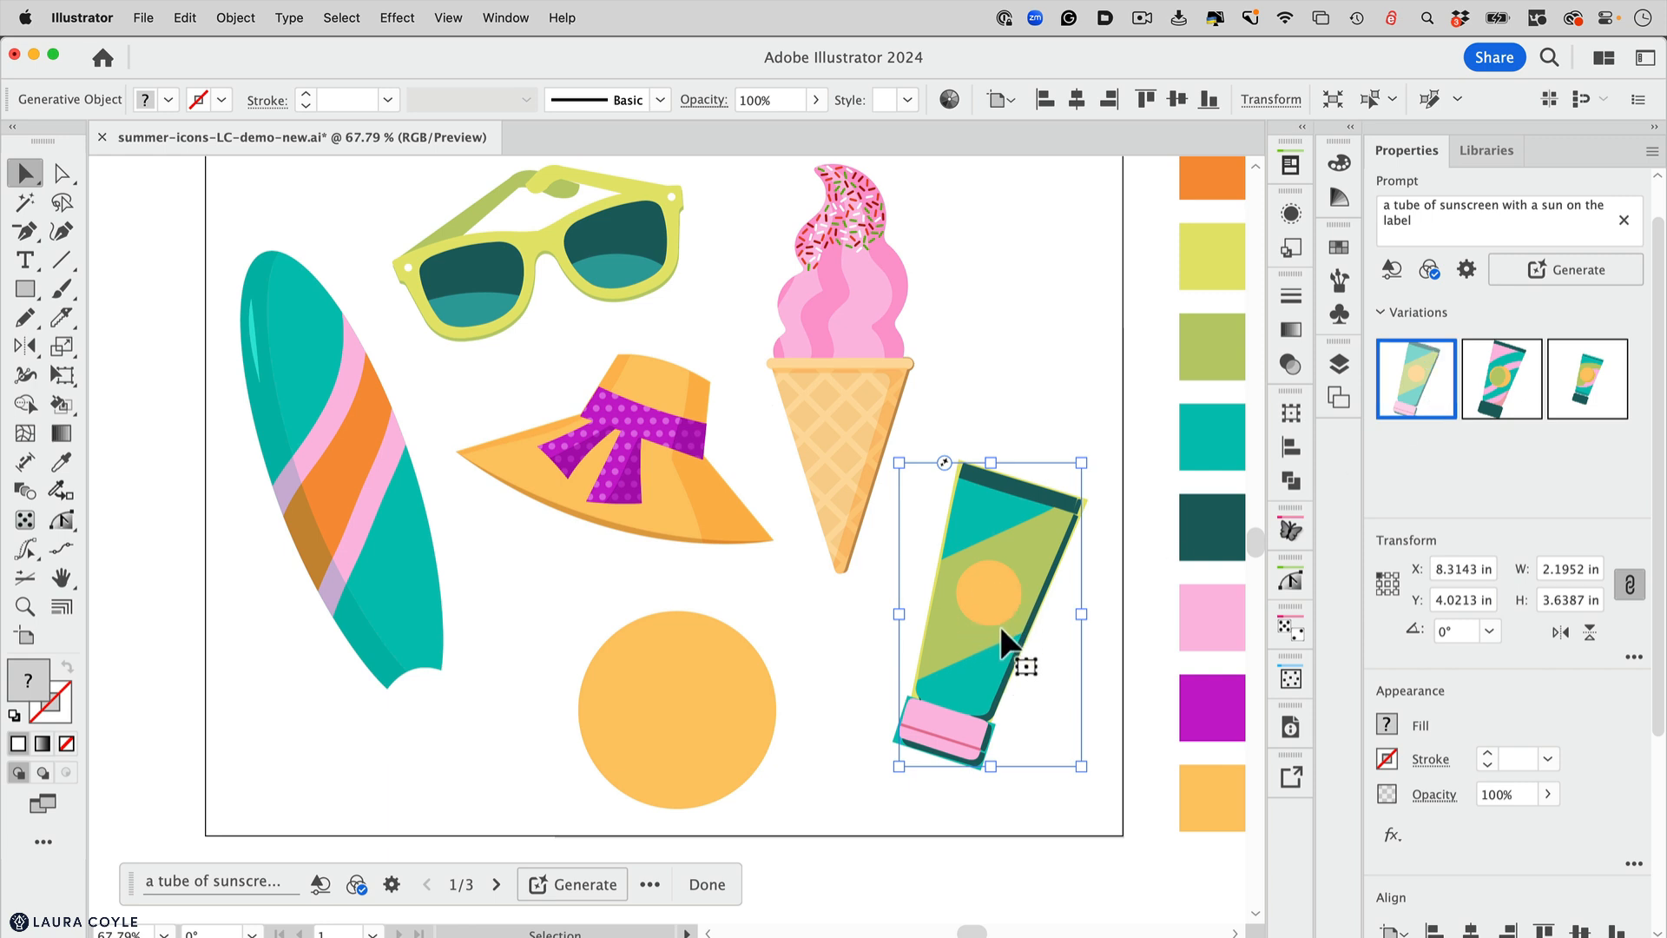
{"action": "left_click", "coordinate": [1498, 398]}
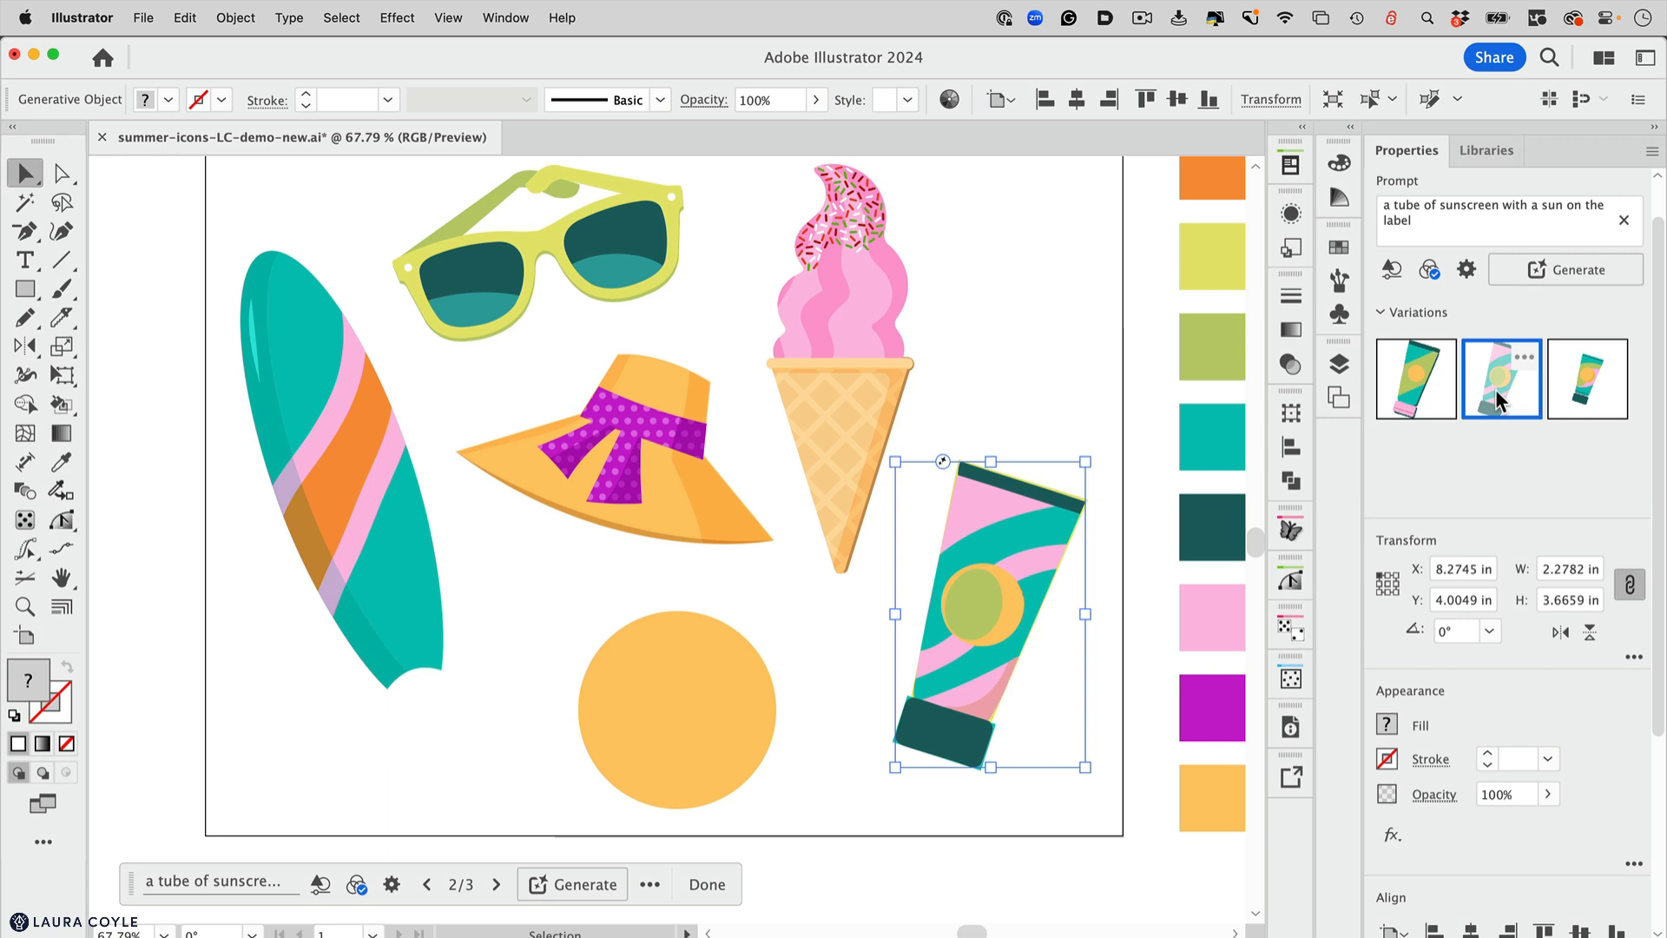
{"action": "left_click_drag", "start_coordinate": [899, 733], "coordinate": [937, 702]}
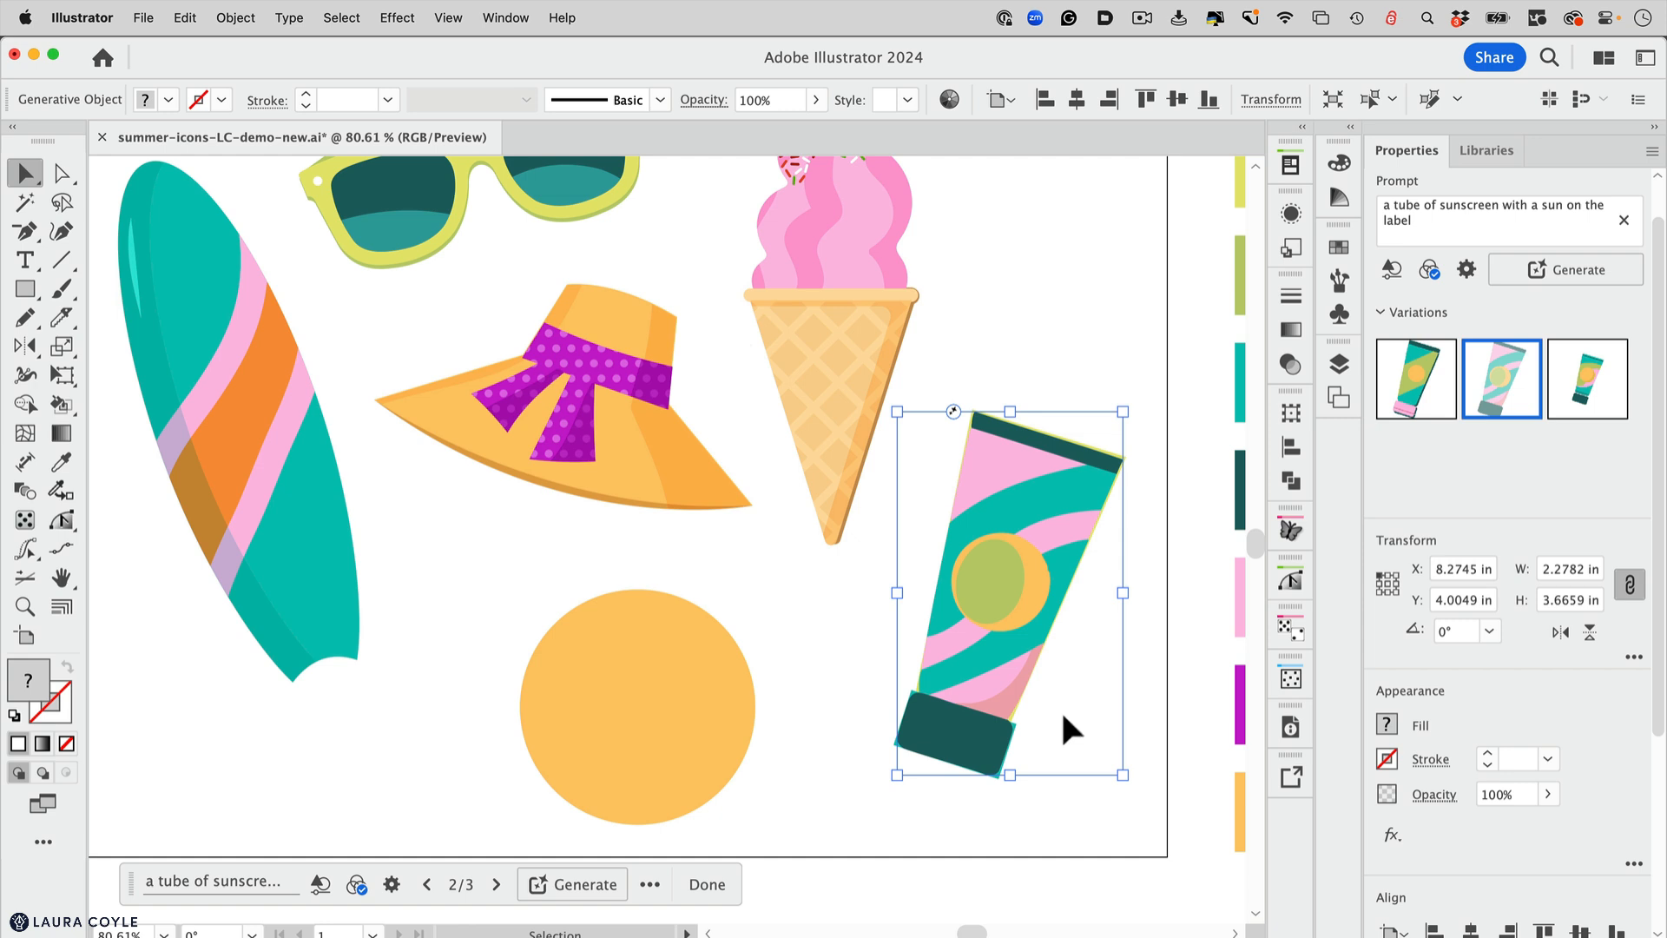
Paste a copy of the generated tube in place and move the copy 6 in straight down, below the artboard
{"action": "left_click_drag", "start_coordinate": [1061, 710], "coordinate": [936, 373]}
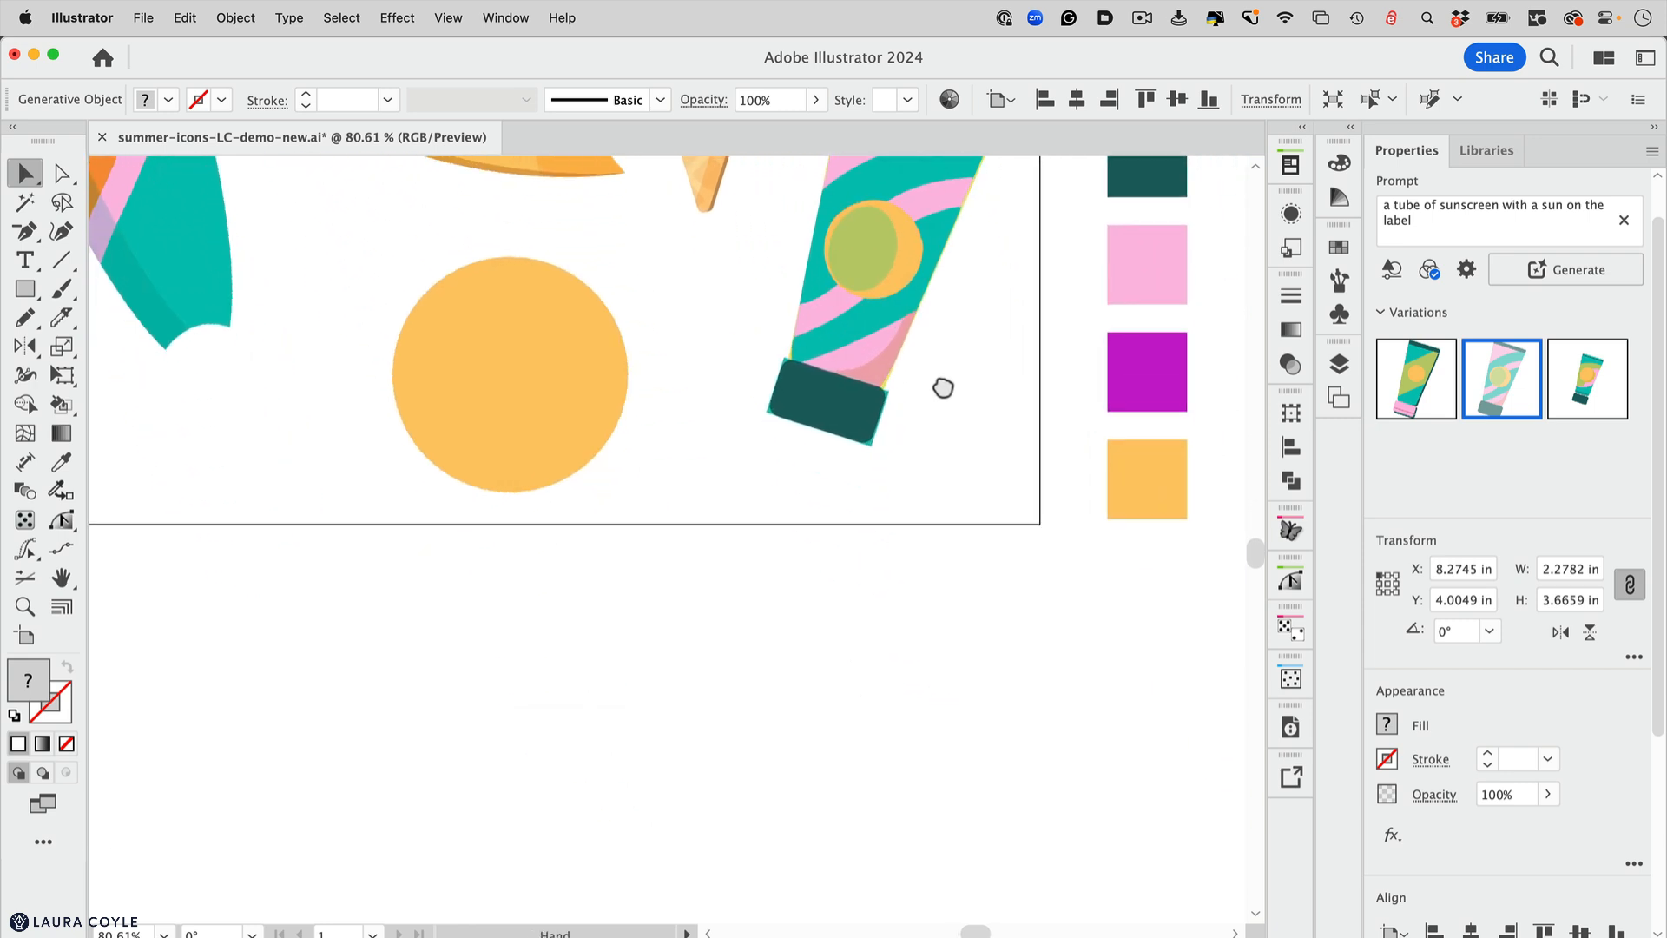
{"action": "key", "text": "super+c"}
{"action": "key", "text": "super+f"}
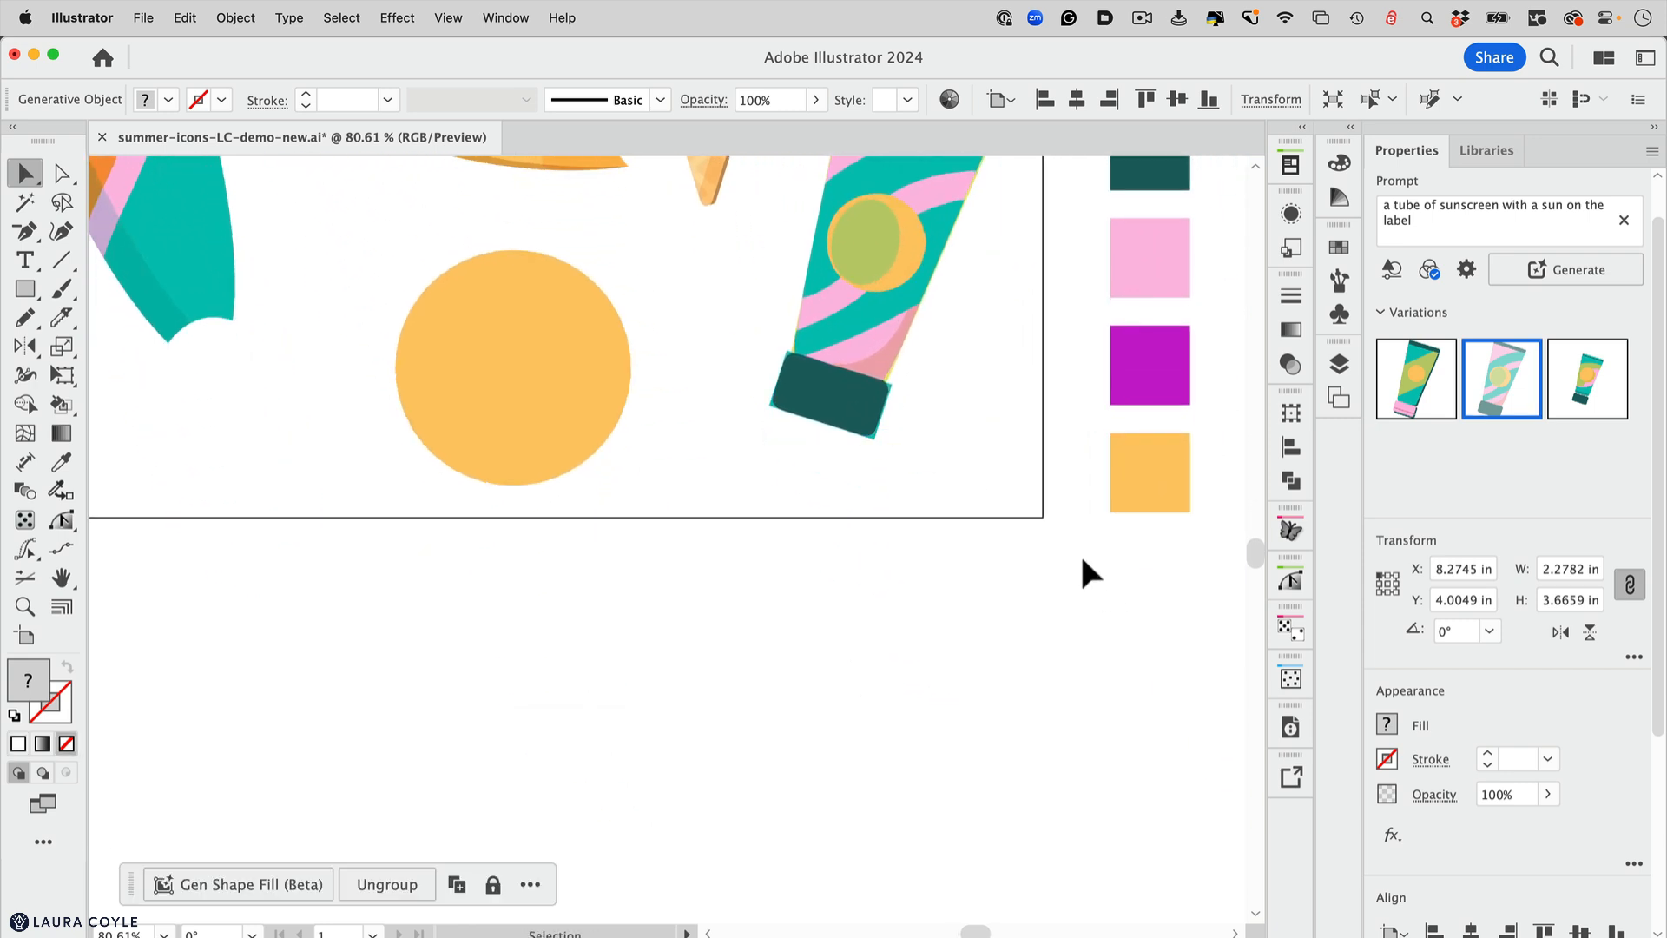
{"action": "key", "text": "shift+Down"}
{"action": "key", "text": "shift+Down"}
{"action": "key", "text": "shift+Down"}
{"action": "key", "text": "shift+Down"}
{"action": "key", "text": "shift+Down"}
{"action": "key", "text": "shift+Down"}
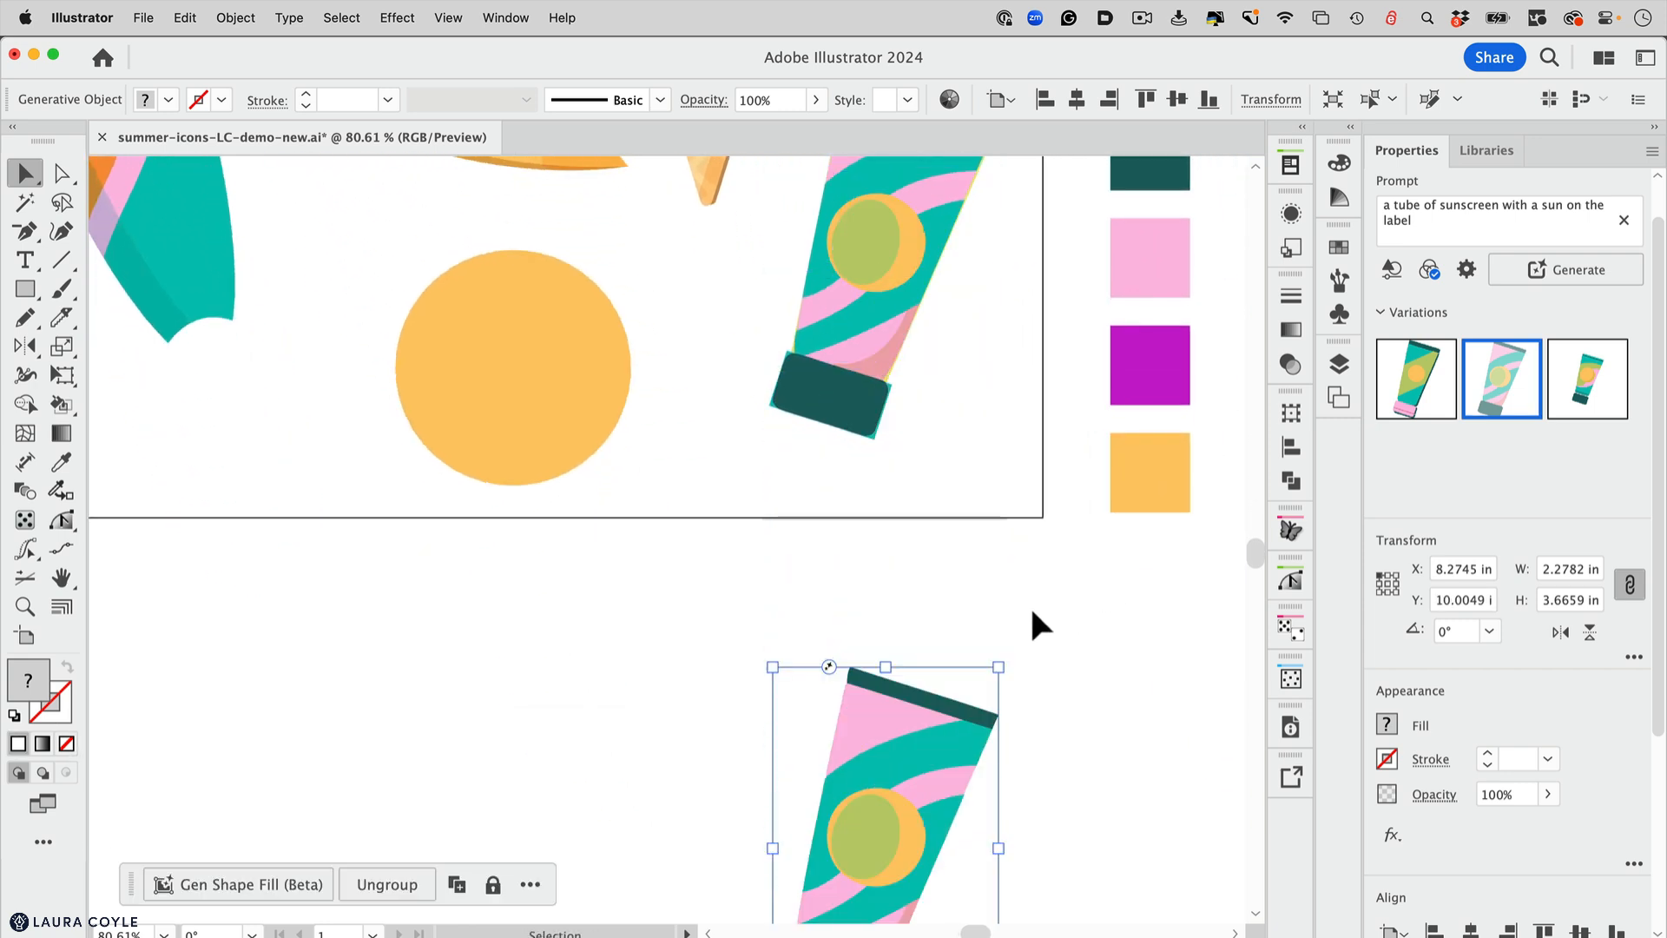
Ungroup the copied tube and view its variations in the Generated Variations panel, closing the panel again
{"action": "left_click_drag", "start_coordinate": [894, 745], "coordinate": [920, 469]}
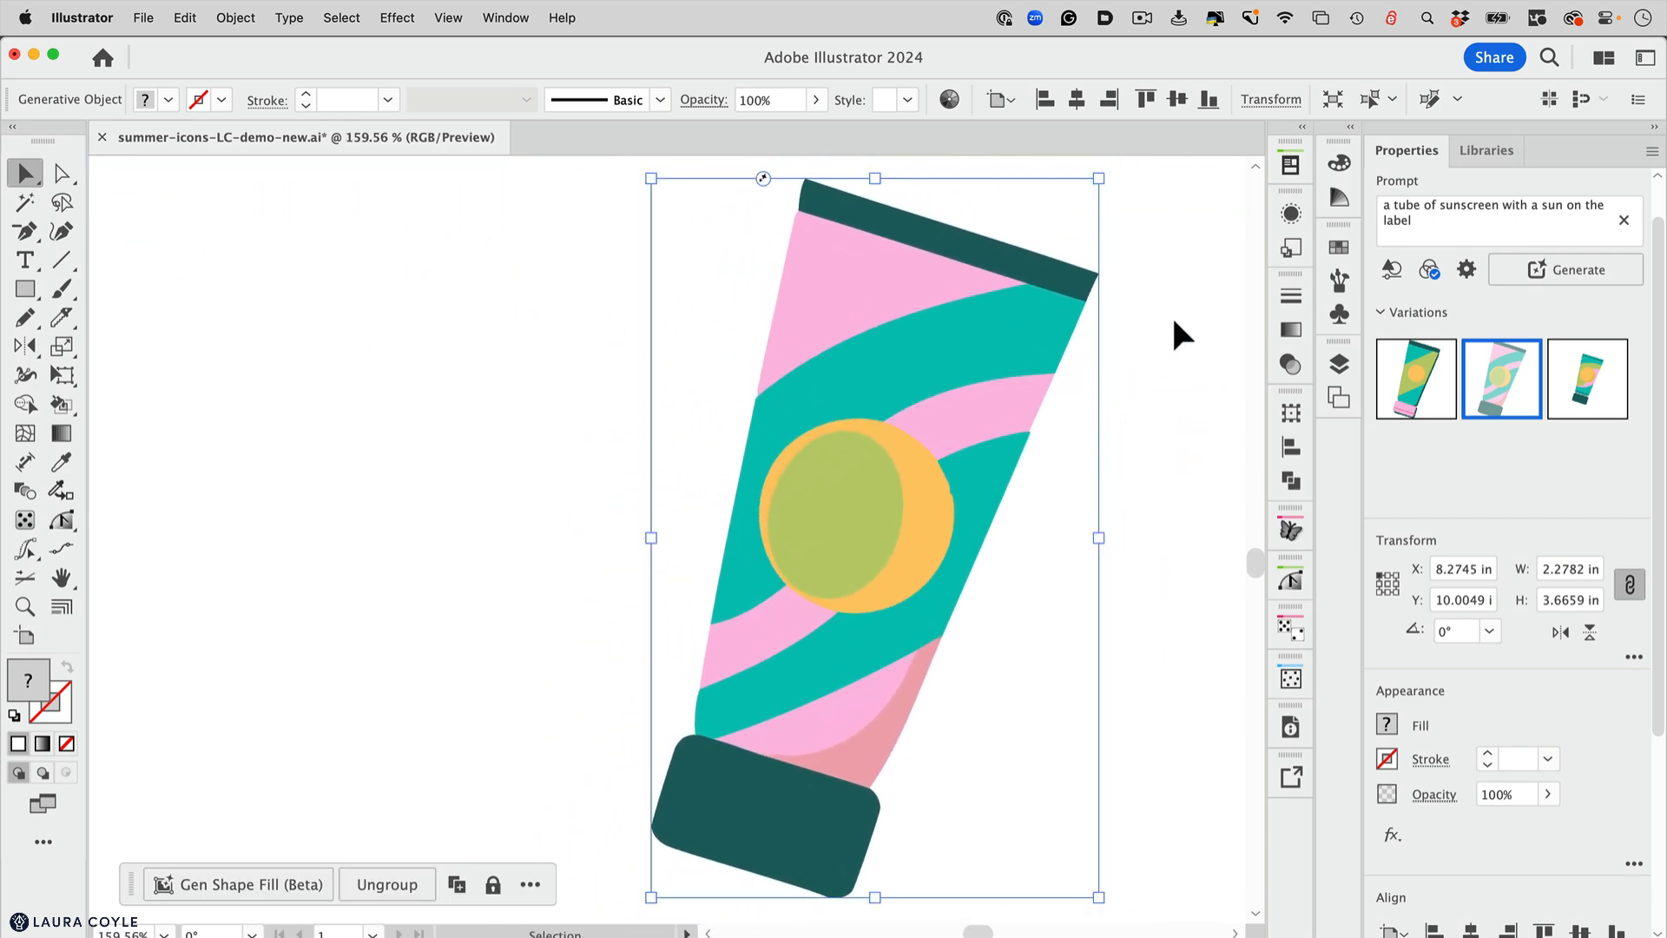
{"action": "key", "text": "super+shift+g"}
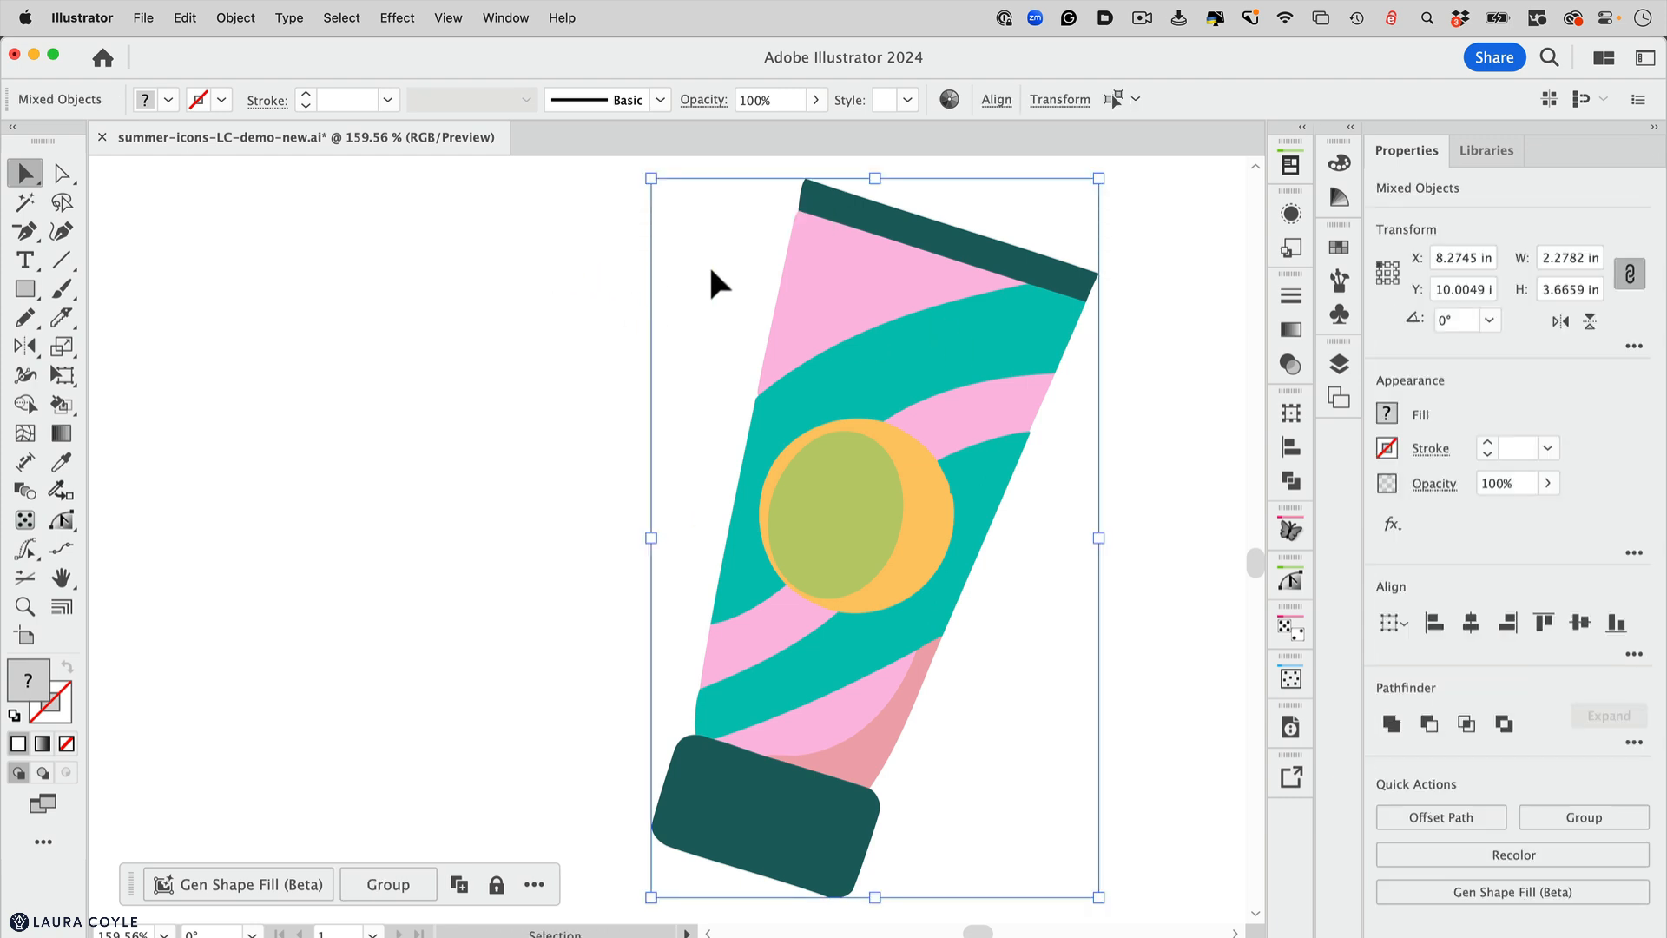
{"action": "left_click", "coordinate": [506, 21]}
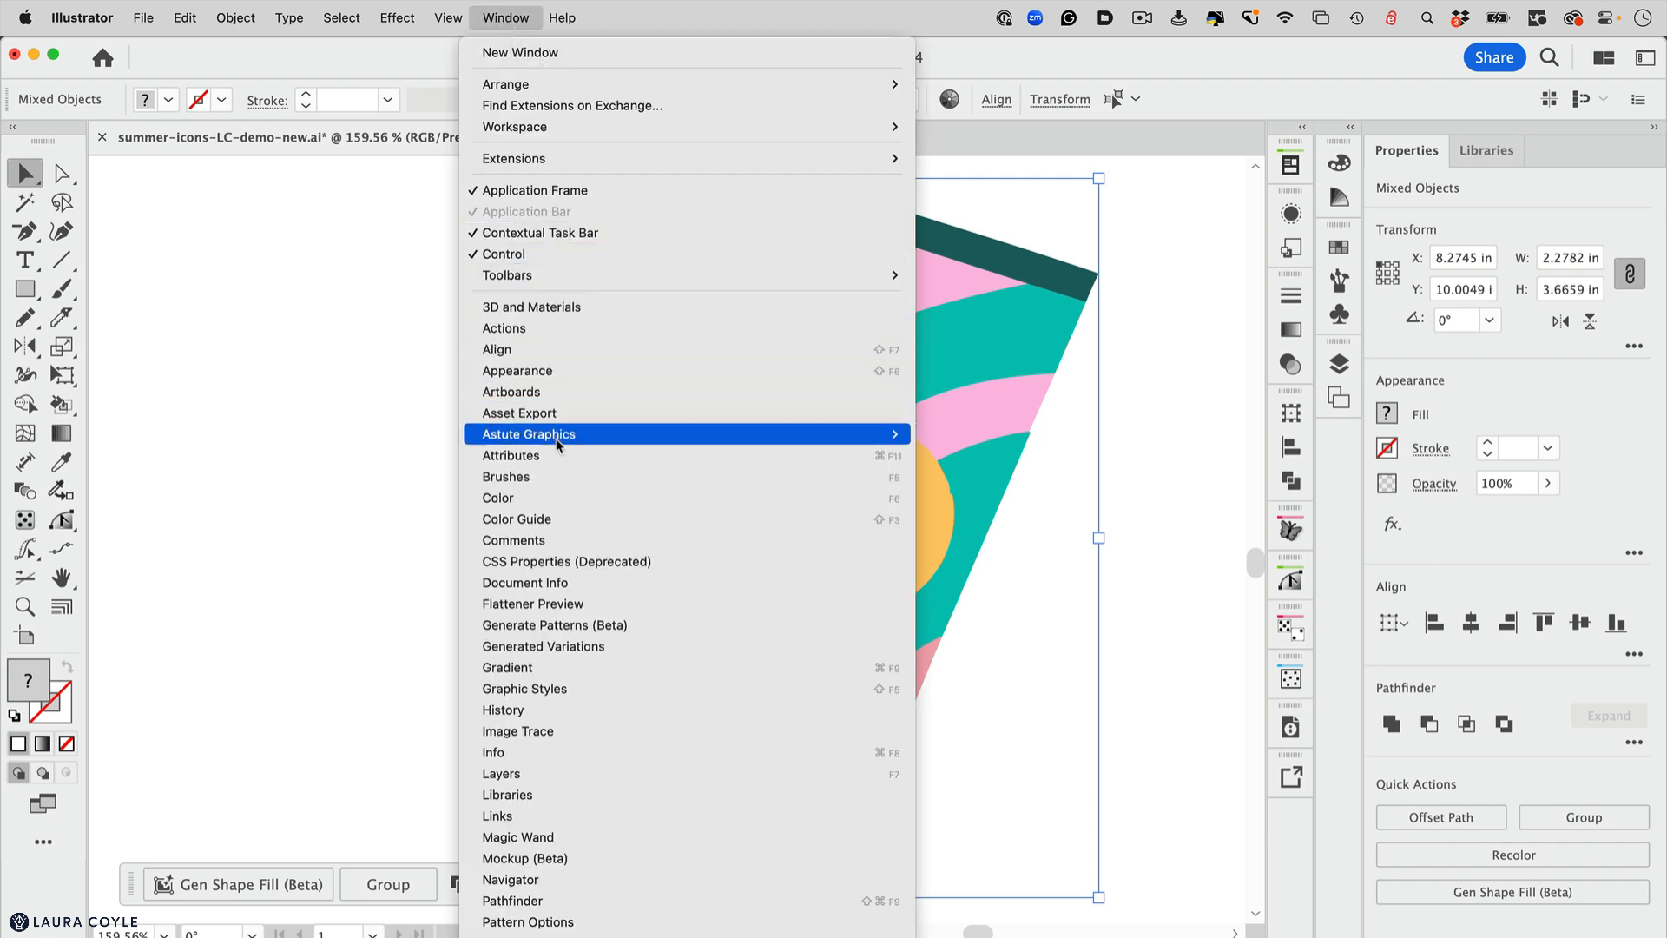
{"action": "left_click", "coordinate": [625, 647]}
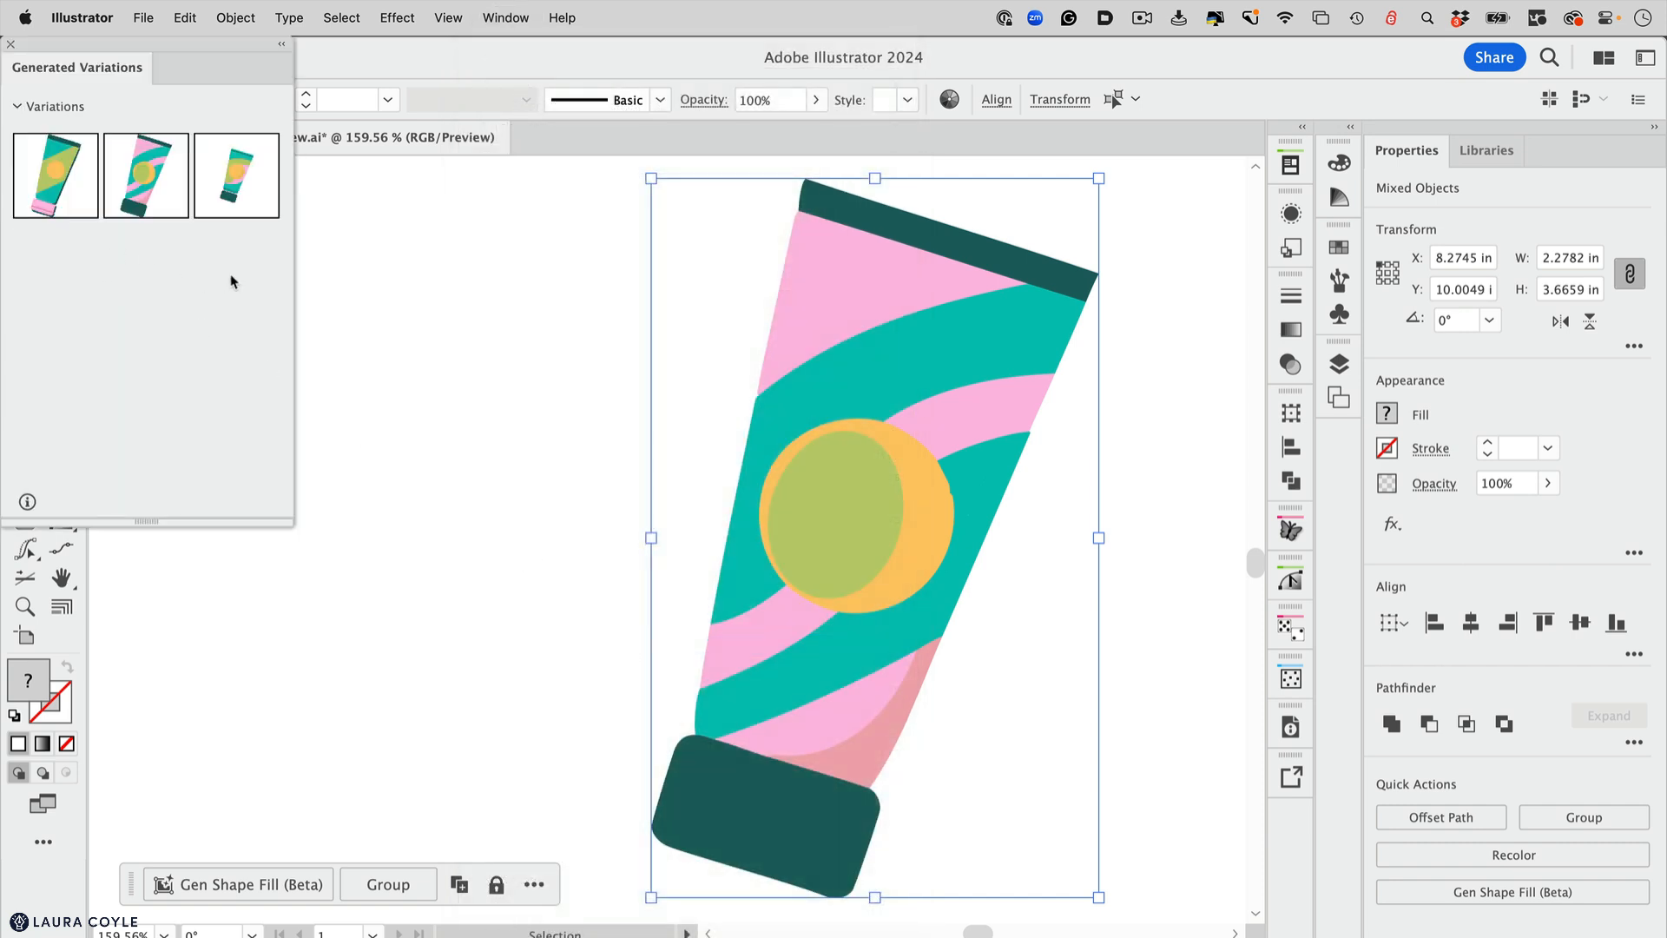
{"action": "left_click", "coordinate": [10, 43]}
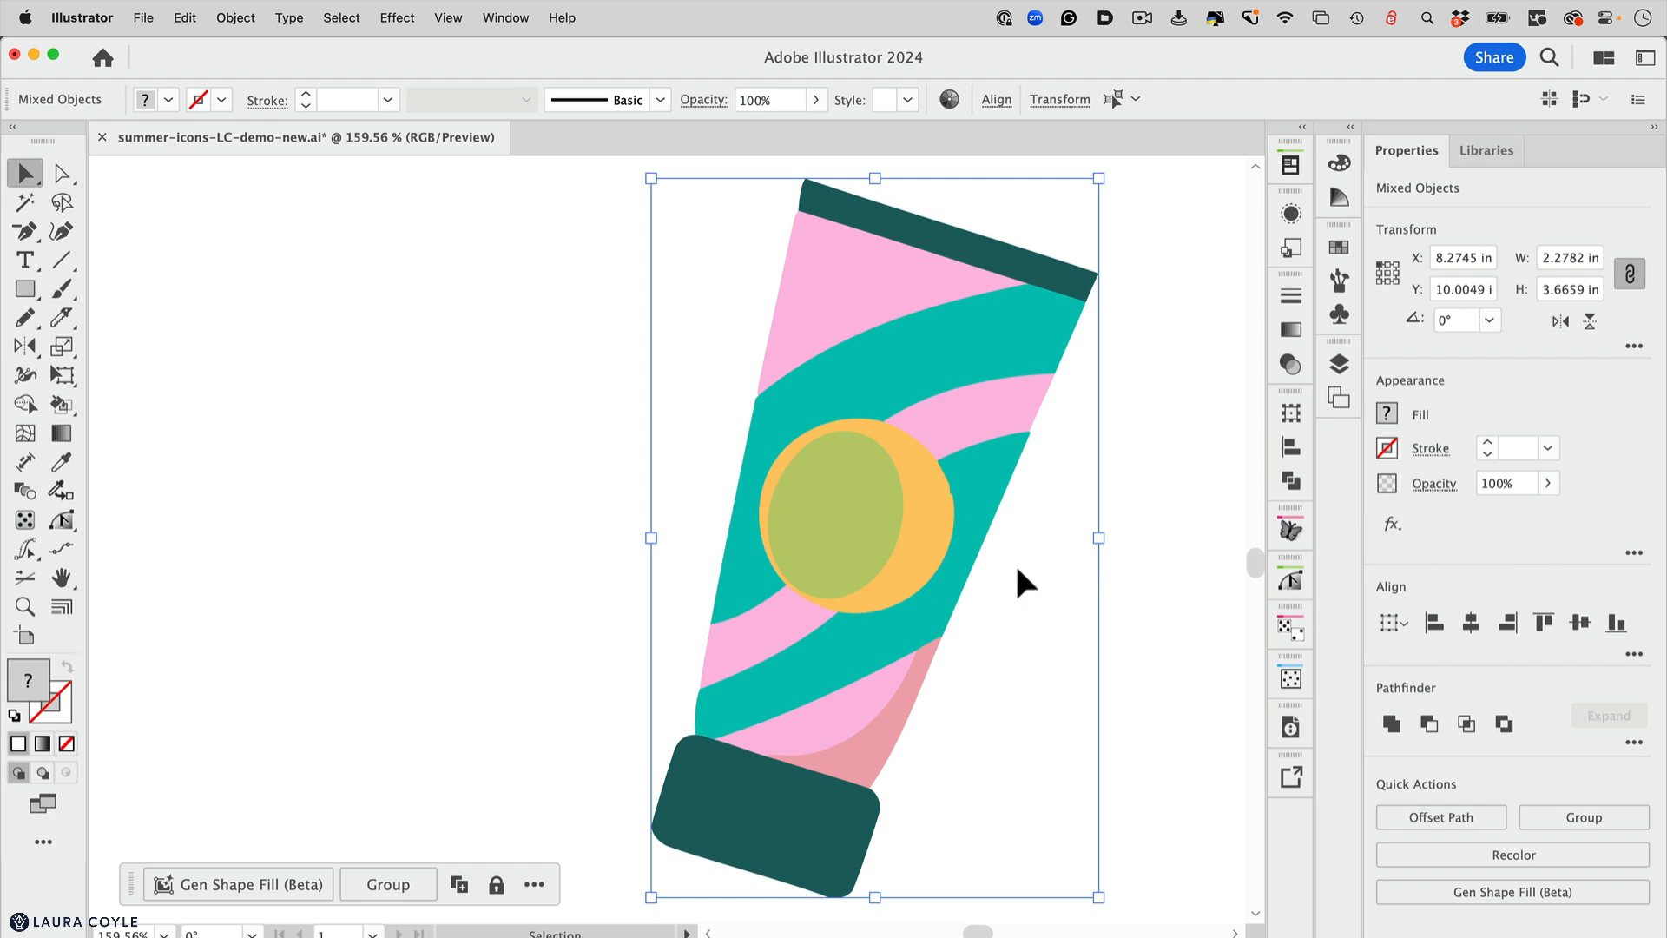
Move the patterned body group of the copied tube 2 in to the left, away from its cap and top strip
{"action": "left_click", "coordinate": [1037, 588]}
{"action": "left_click", "coordinate": [951, 573]}
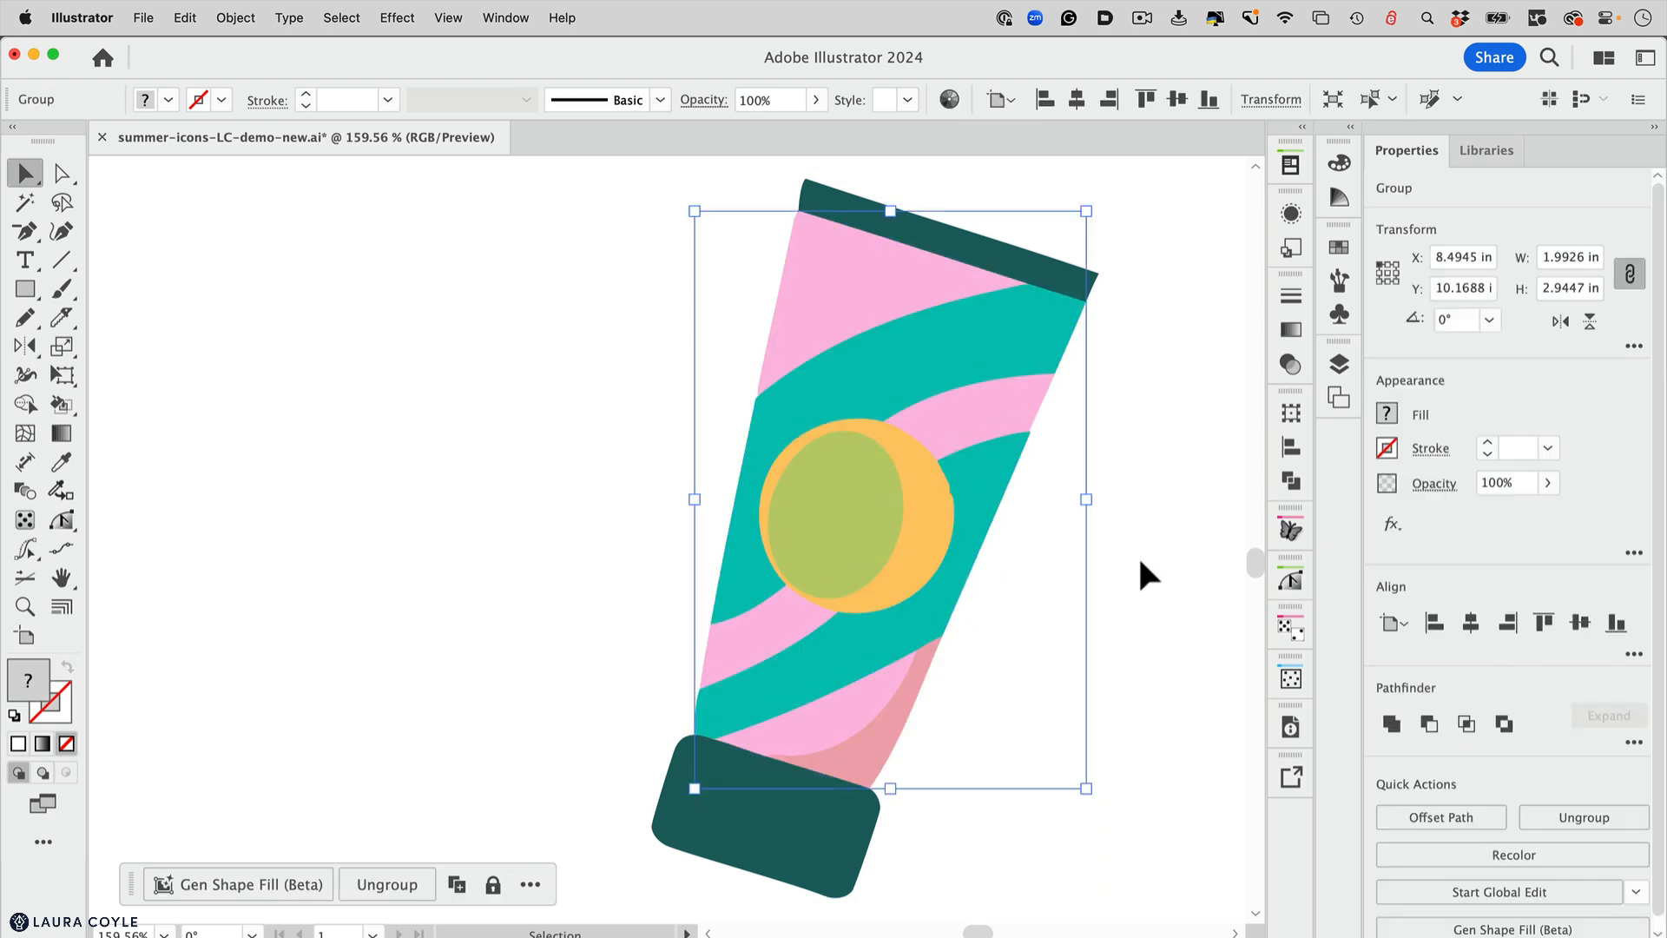
{"action": "key", "text": "Left"}
{"action": "key", "text": "Left"}
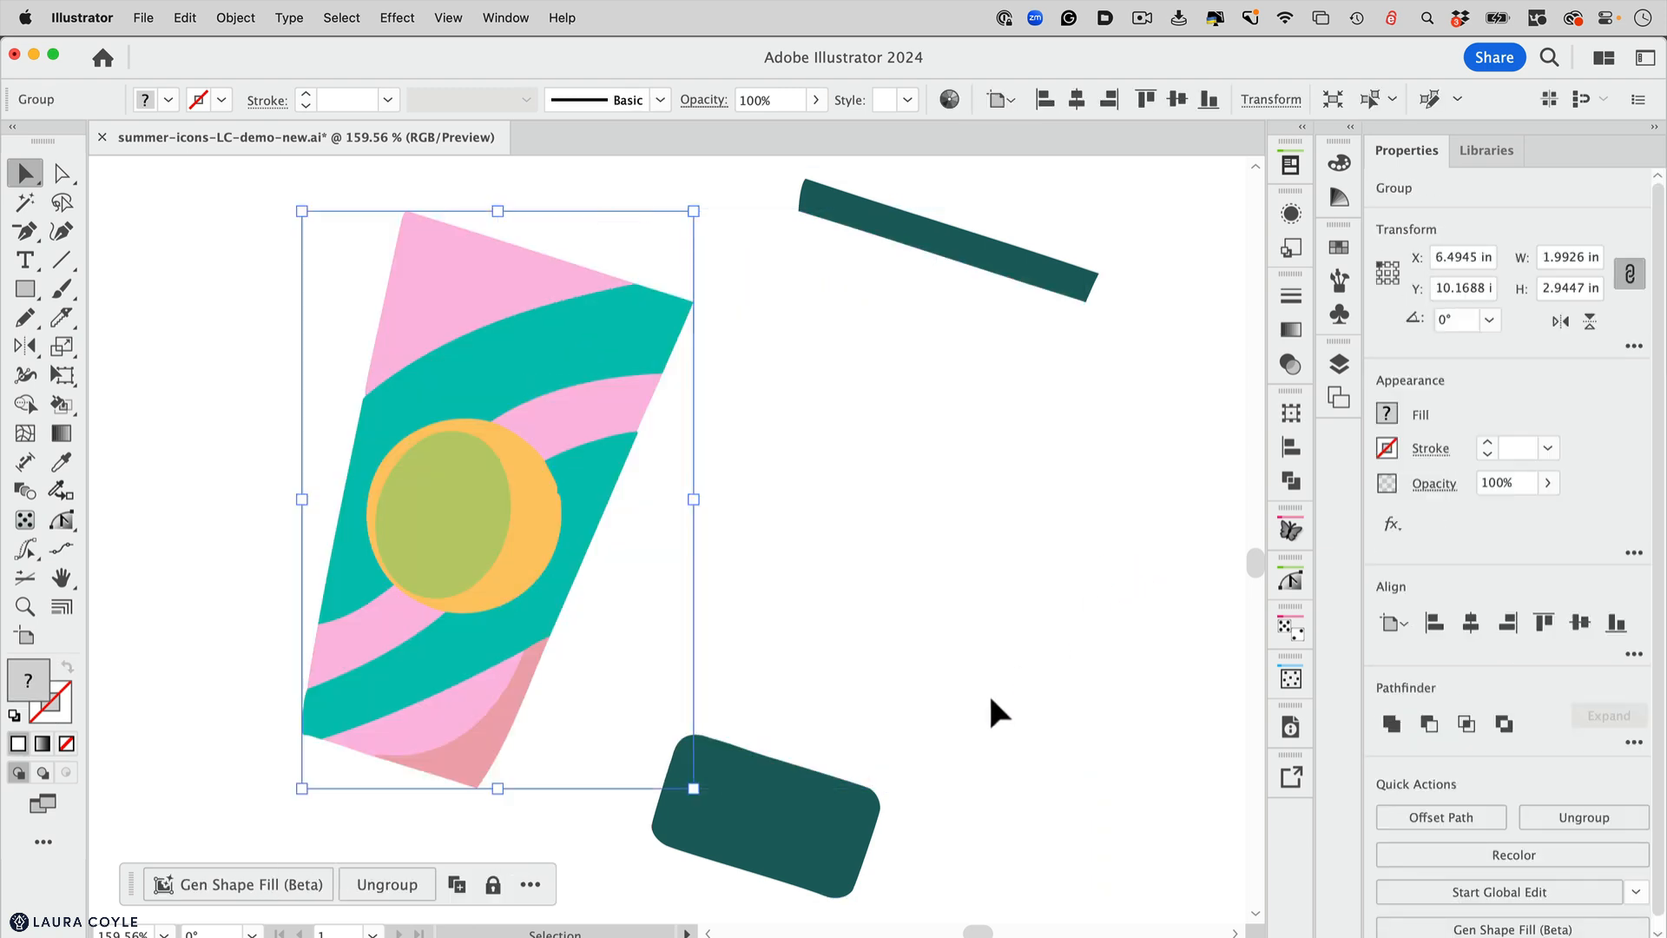
Inspect the paths of the dark teal cap and the top strip in outline view
{"action": "left_click", "coordinate": [835, 804]}
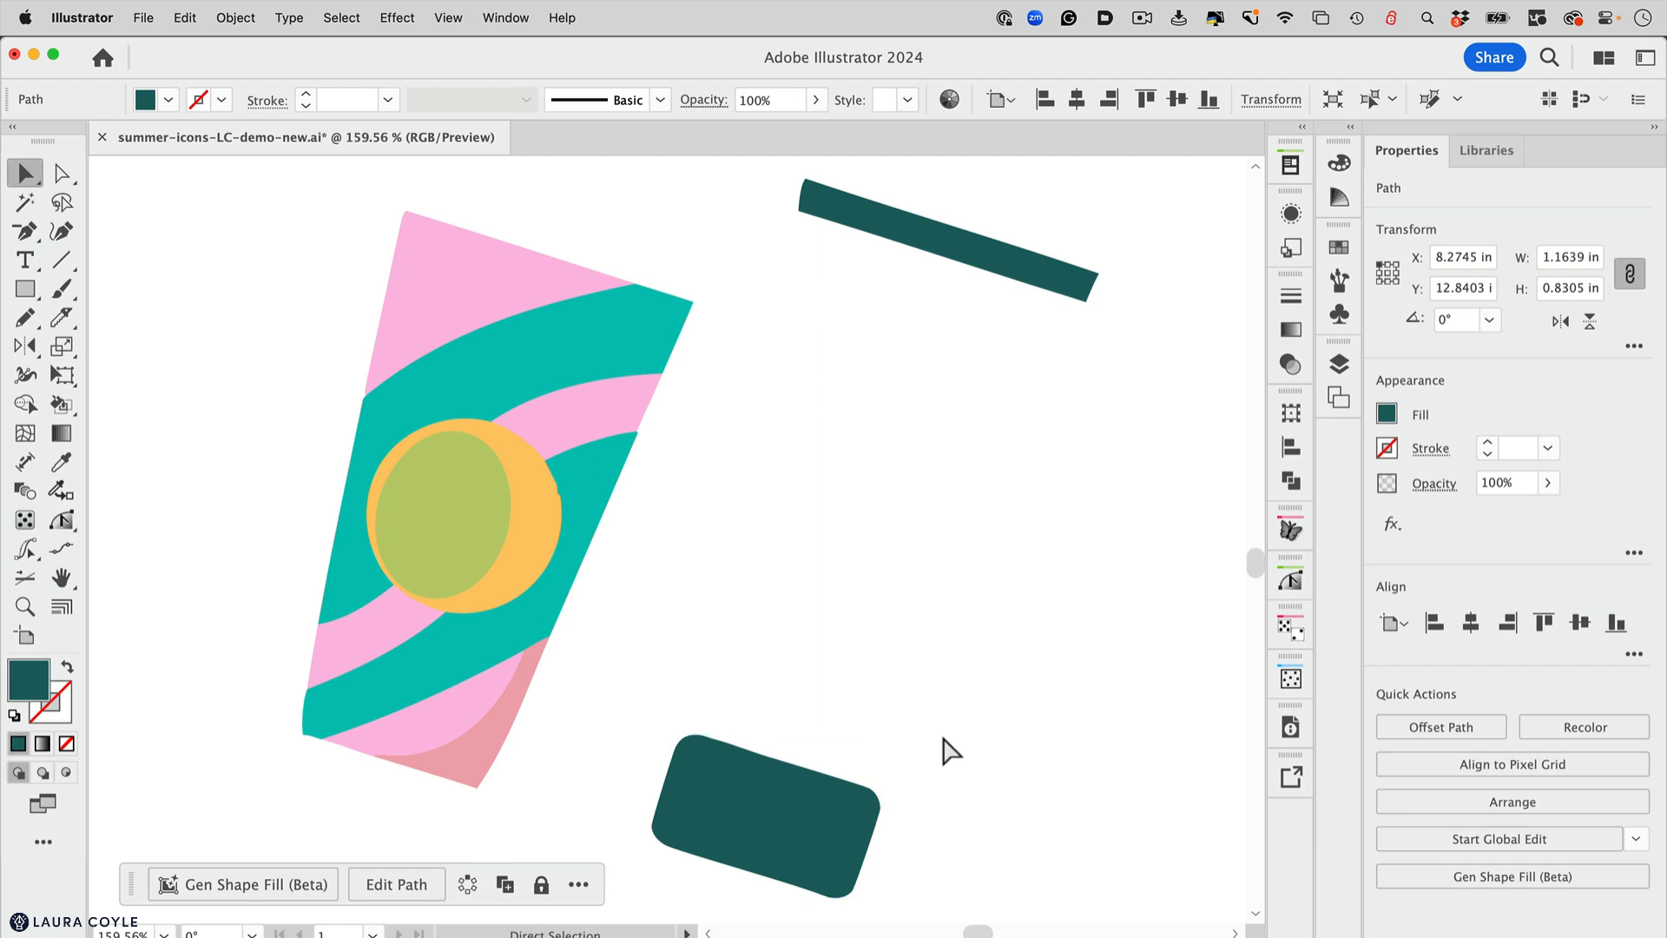
{"action": "key", "text": "super+y"}
{"action": "key", "text": "super+y"}
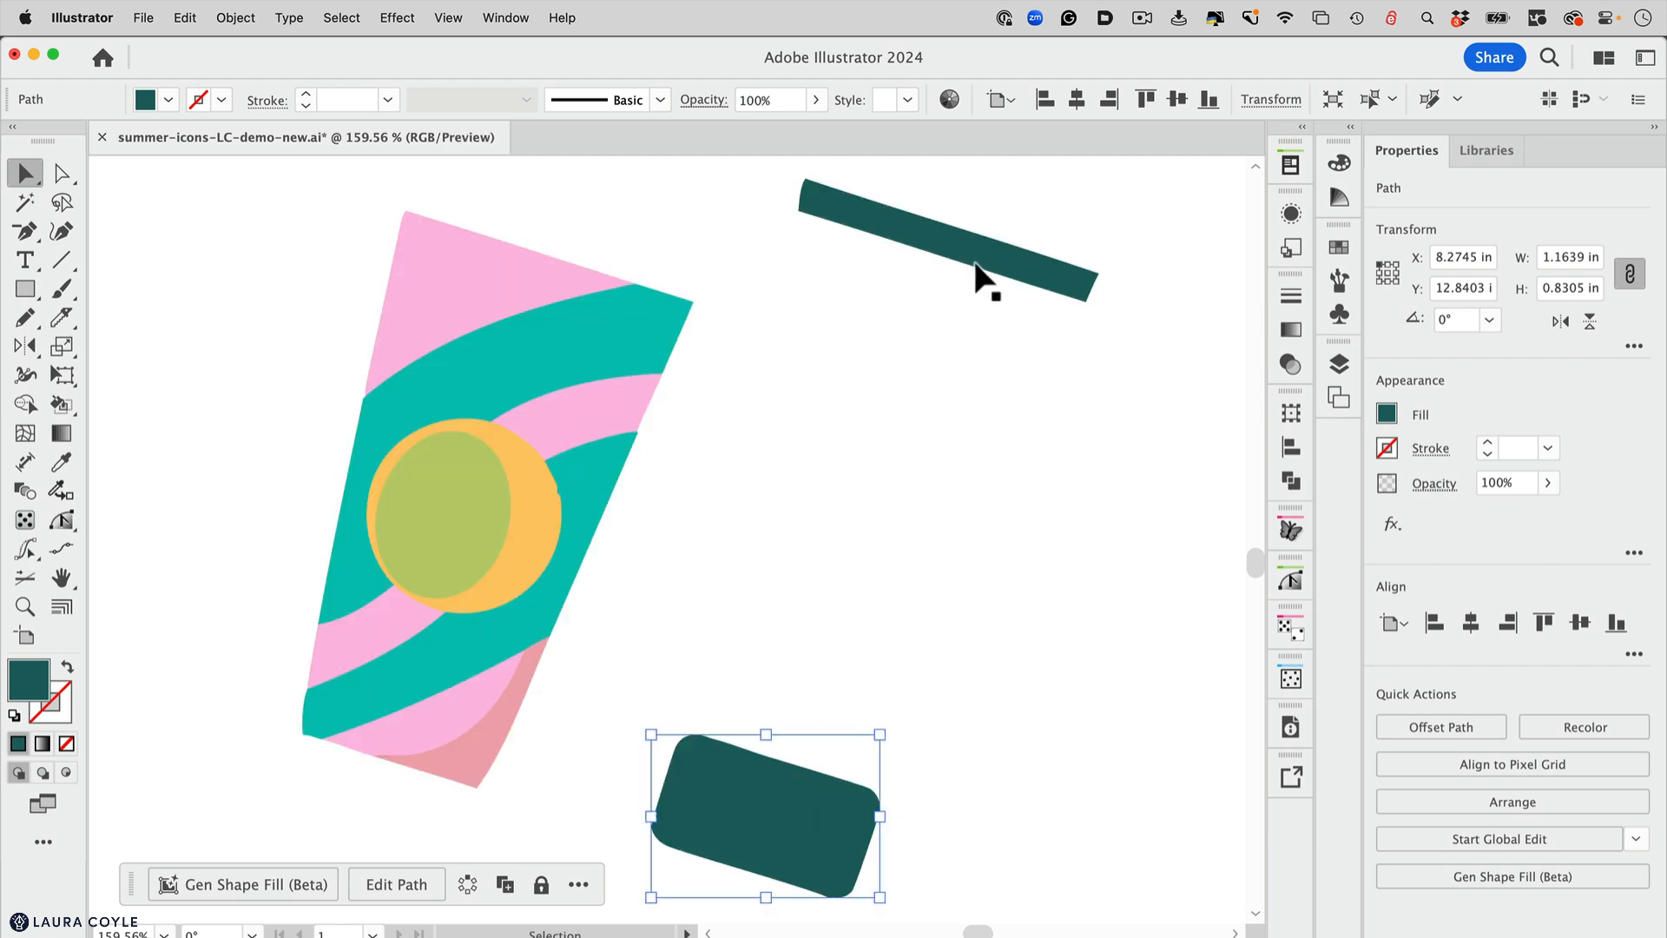
{"action": "left_click", "coordinate": [978, 272]}
{"action": "key", "text": "super+y"}
{"action": "key", "text": "super+y"}
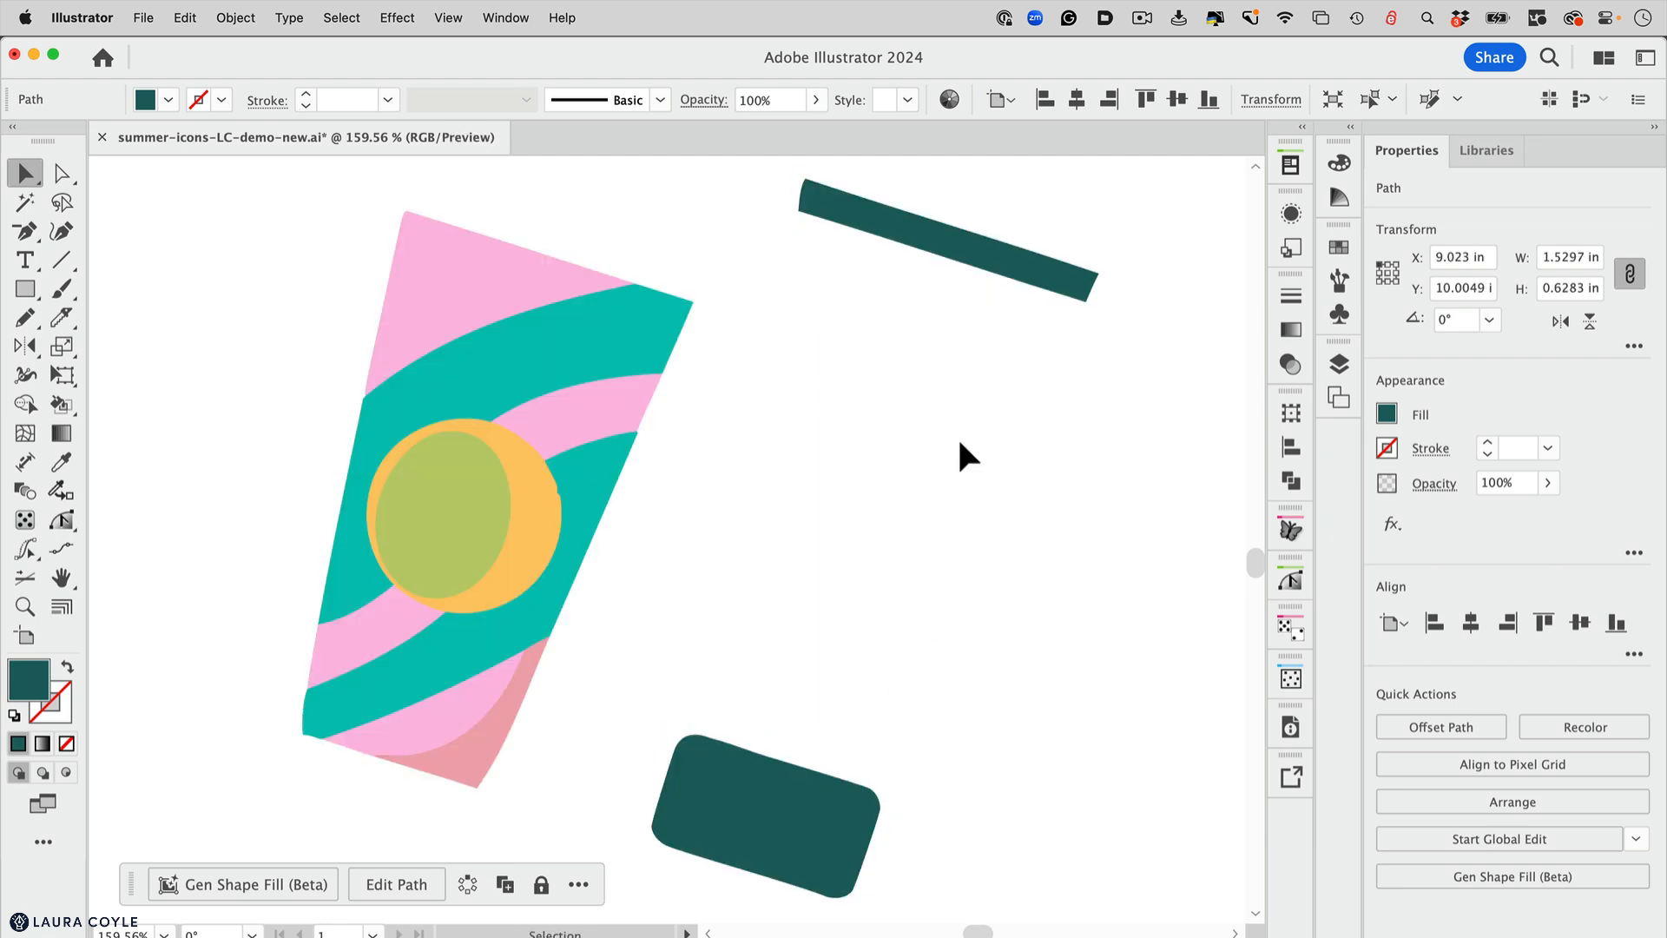
Ungroup the patterned tube body into its separate pieces and deselect them
{"action": "left_click", "coordinate": [417, 277]}
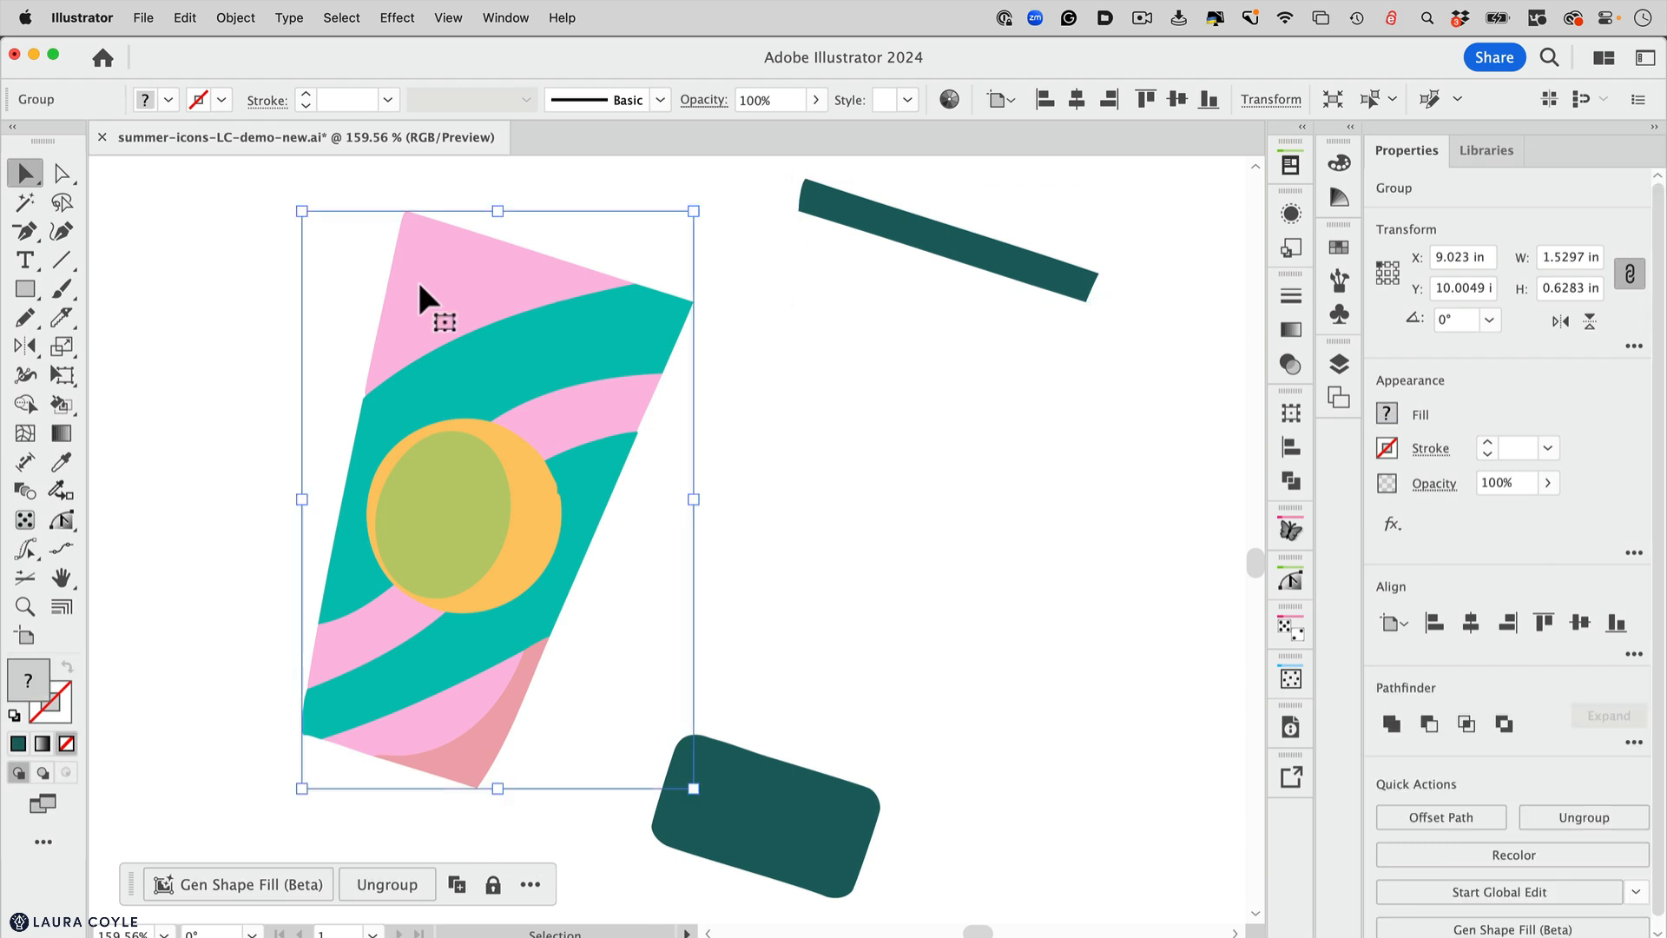
{"action": "key", "text": "super+shift+g"}
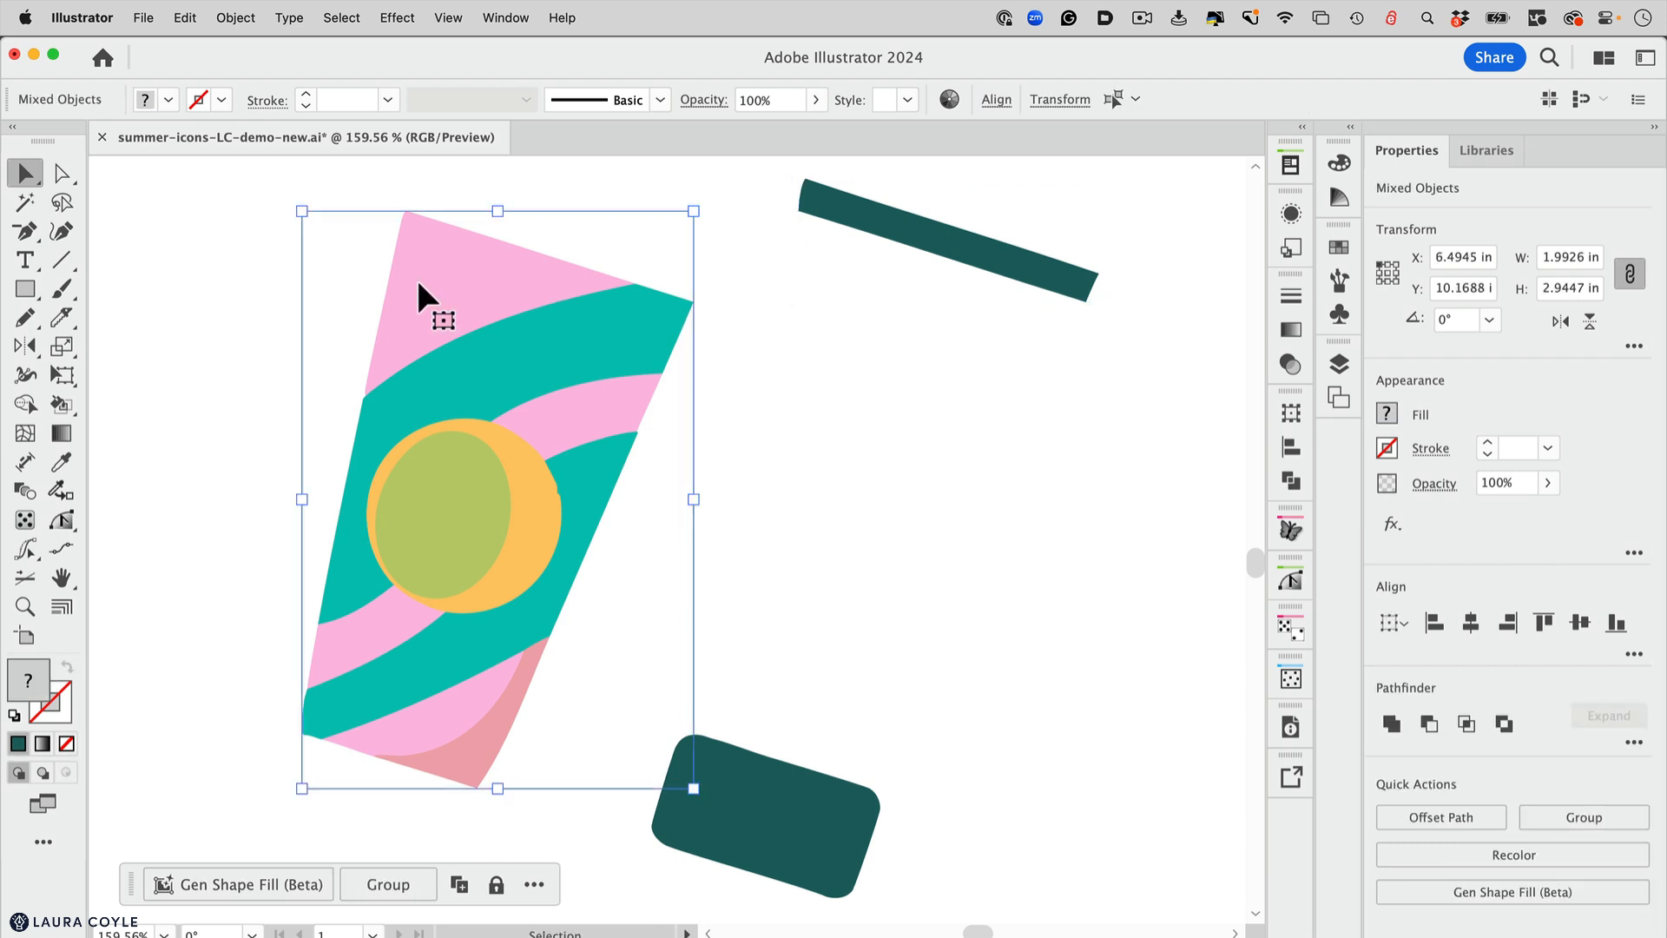
{"action": "left_click", "coordinate": [873, 409]}
Pull the top pink piece 2 in and the two bottom pink pieces 1 in to the right of the tube body
{"action": "left_click", "coordinate": [518, 276]}
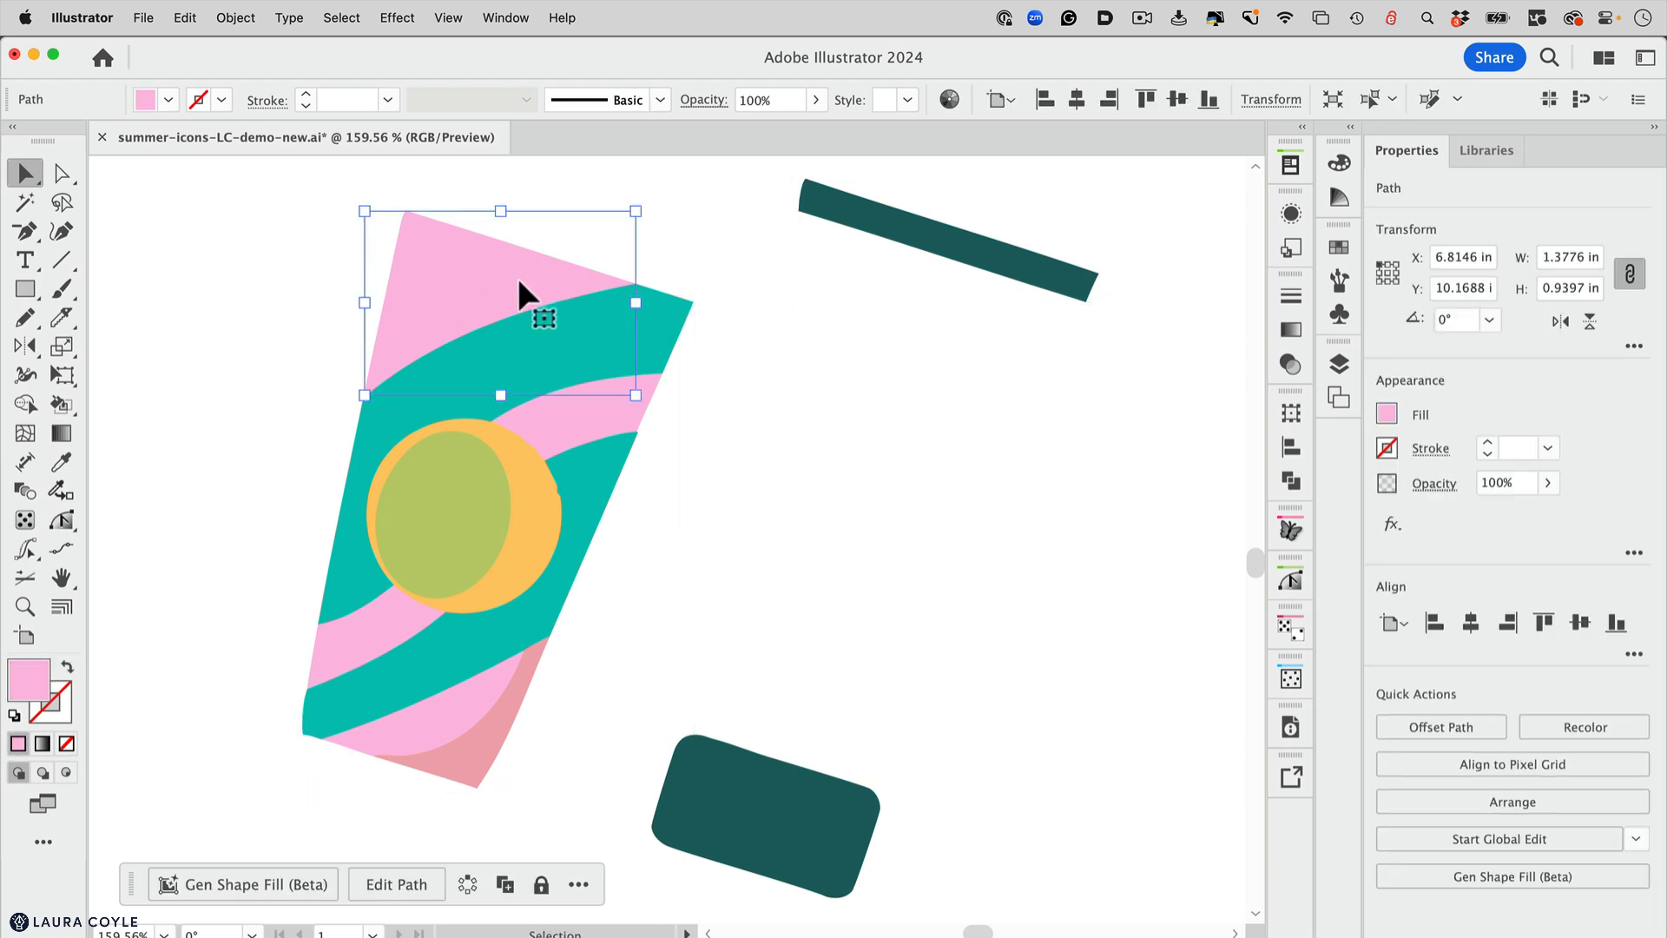
{"action": "key", "text": "shift+Right"}
{"action": "key", "text": "shift+Right"}
{"action": "left_click", "coordinate": [543, 347]}
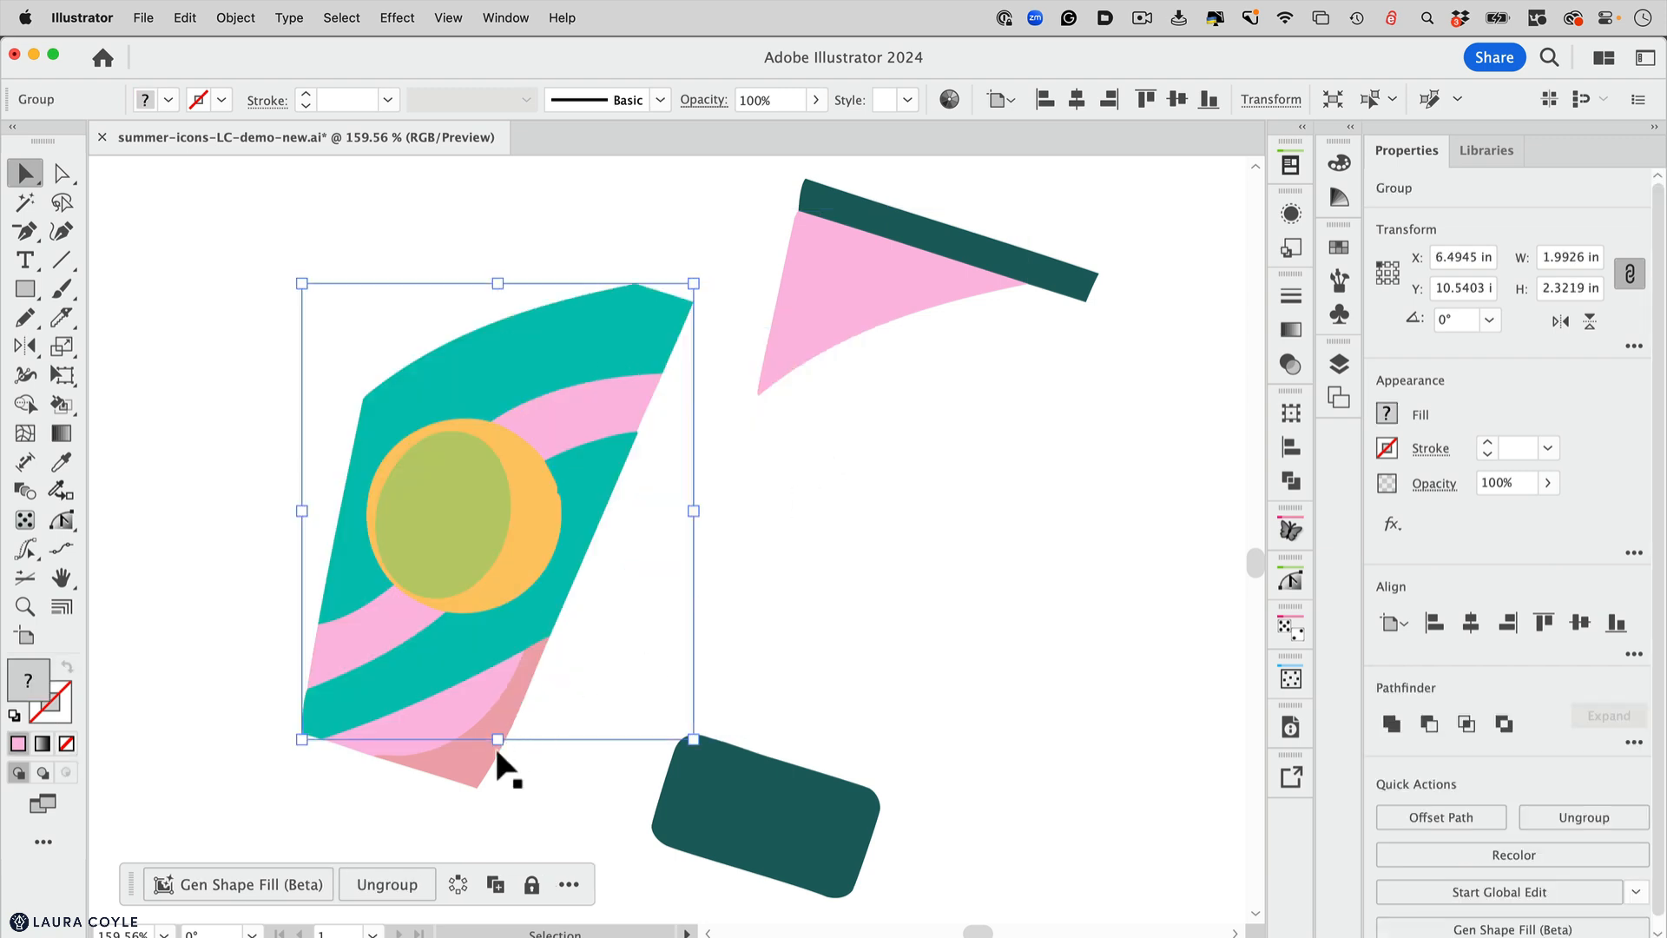
{"action": "left_click", "coordinate": [492, 757]}
{"action": "key", "text": "shift+Right"}
{"action": "left_click", "coordinate": [459, 749]}
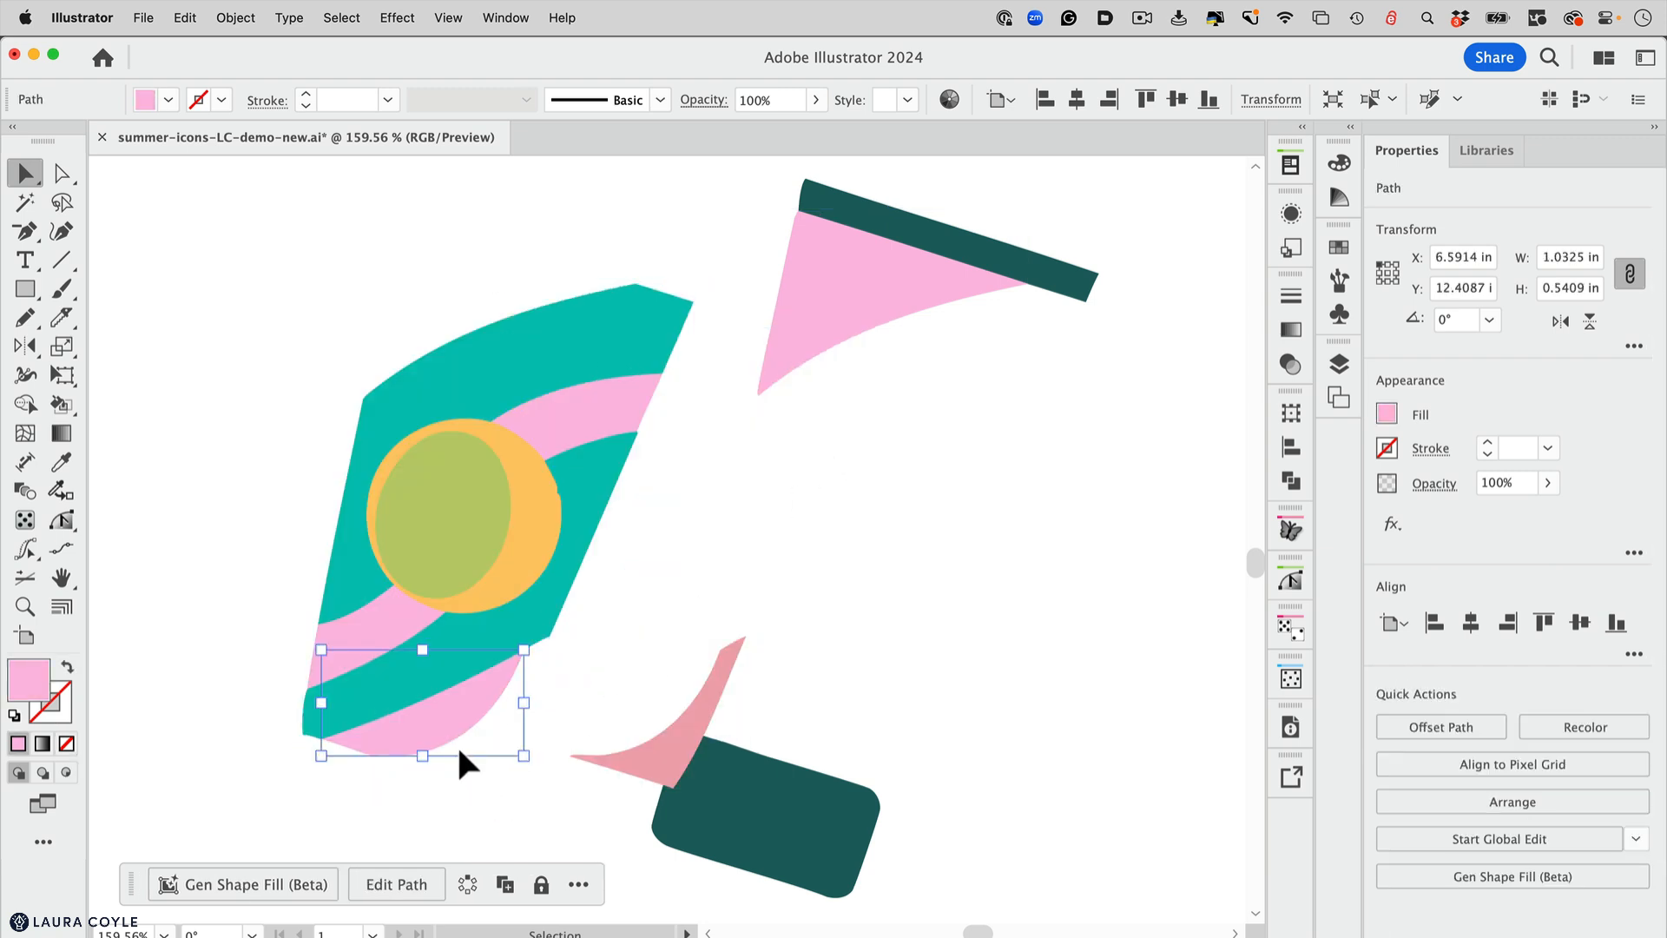
{"action": "key", "text": "shift+Right"}
Return the two bottom pink pieces and the top pink piece to their places on the tube body
{"action": "key", "text": "shift+Left"}
{"action": "left_click", "coordinate": [603, 750]}
{"action": "key", "text": "shift+Left"}
{"action": "left_click", "coordinate": [803, 486]}
{"action": "left_click", "coordinate": [810, 342]}
{"action": "key", "text": "shift+Left"}
{"action": "key", "text": "shift+Left"}
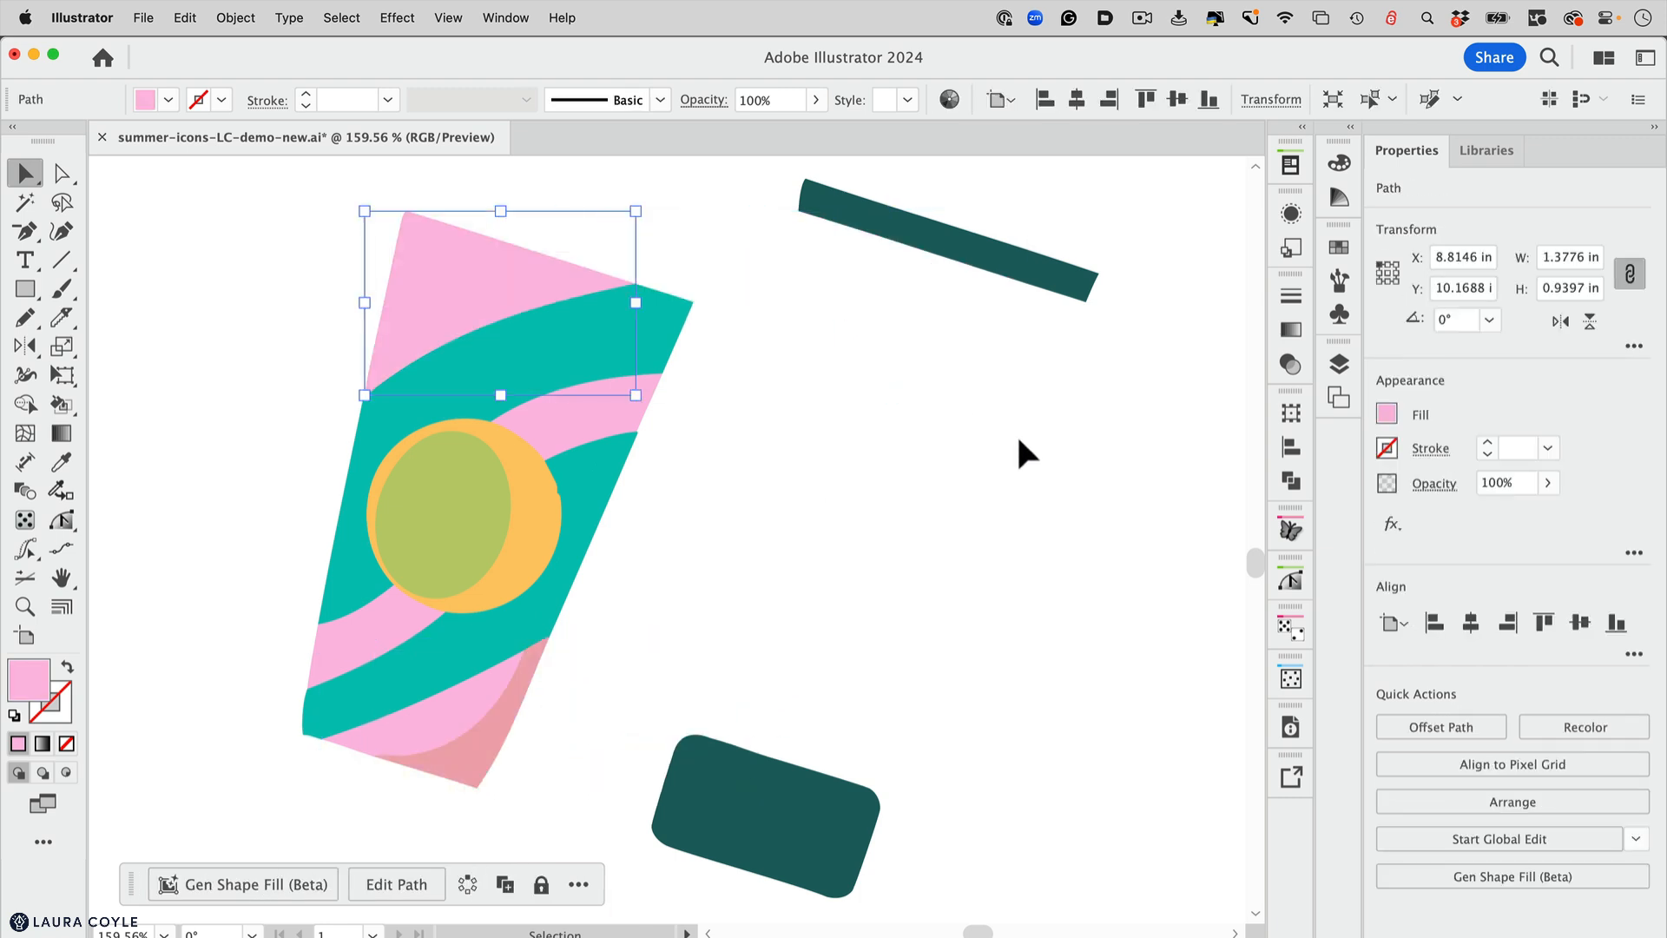
{"action": "left_click", "coordinate": [1019, 440]}
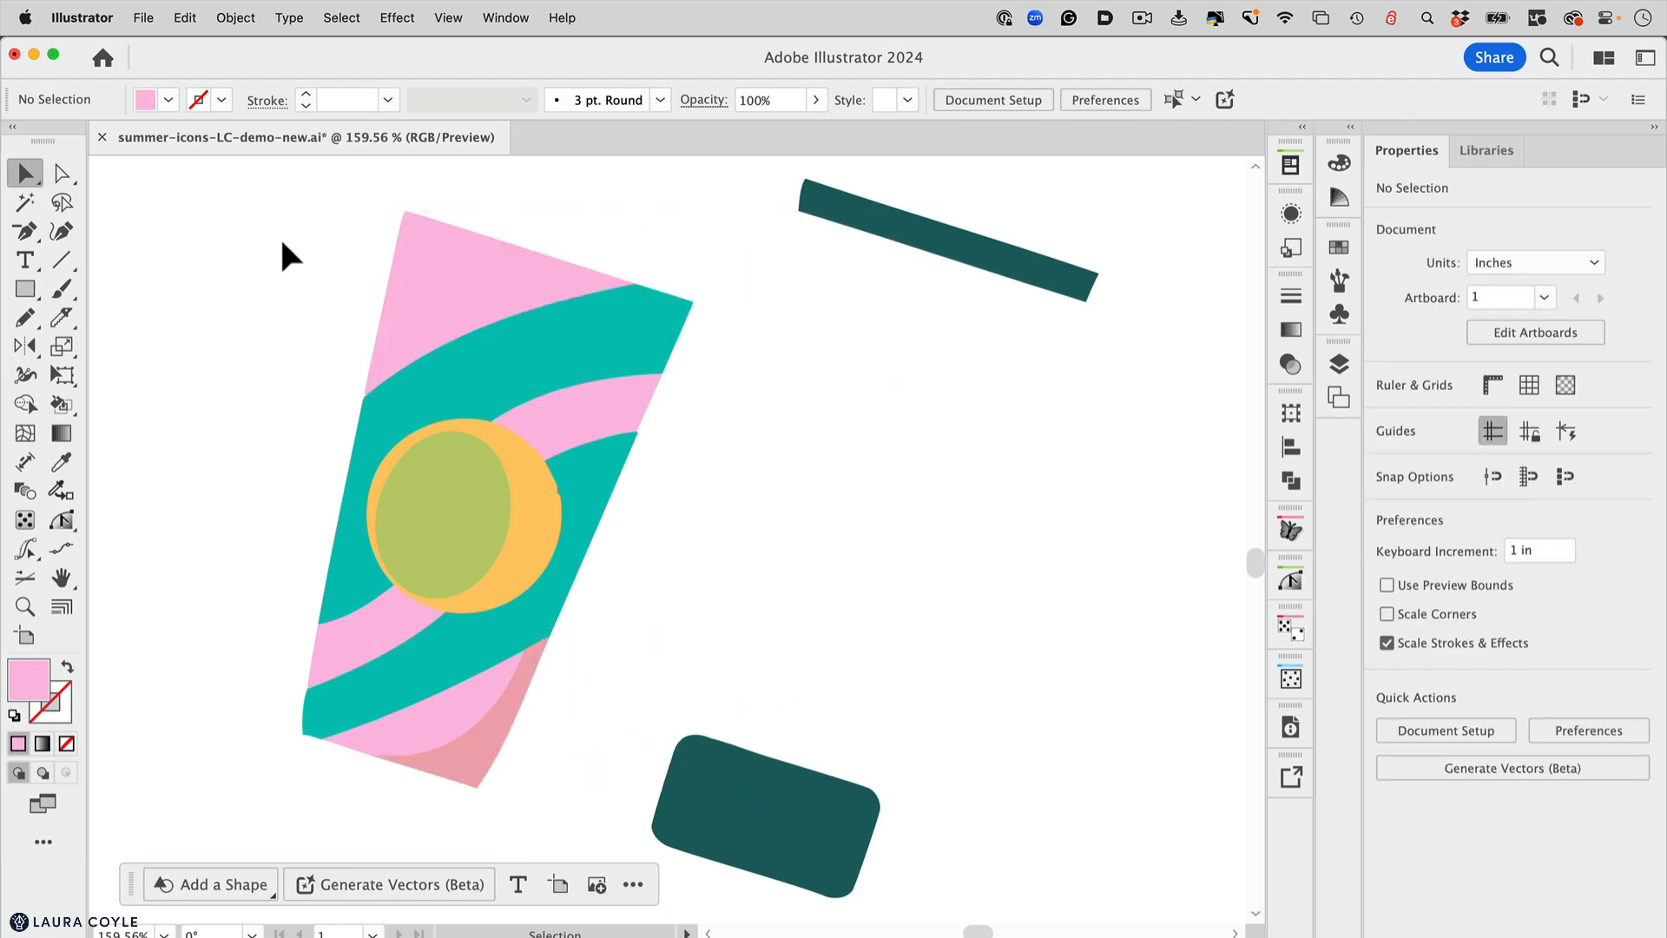
Duplicate all the body pieces 2 in to the right, between the strip and cap, and unite the copy into one shape
{"action": "left_click_drag", "start_coordinate": [283, 222], "coordinate": [595, 754]}
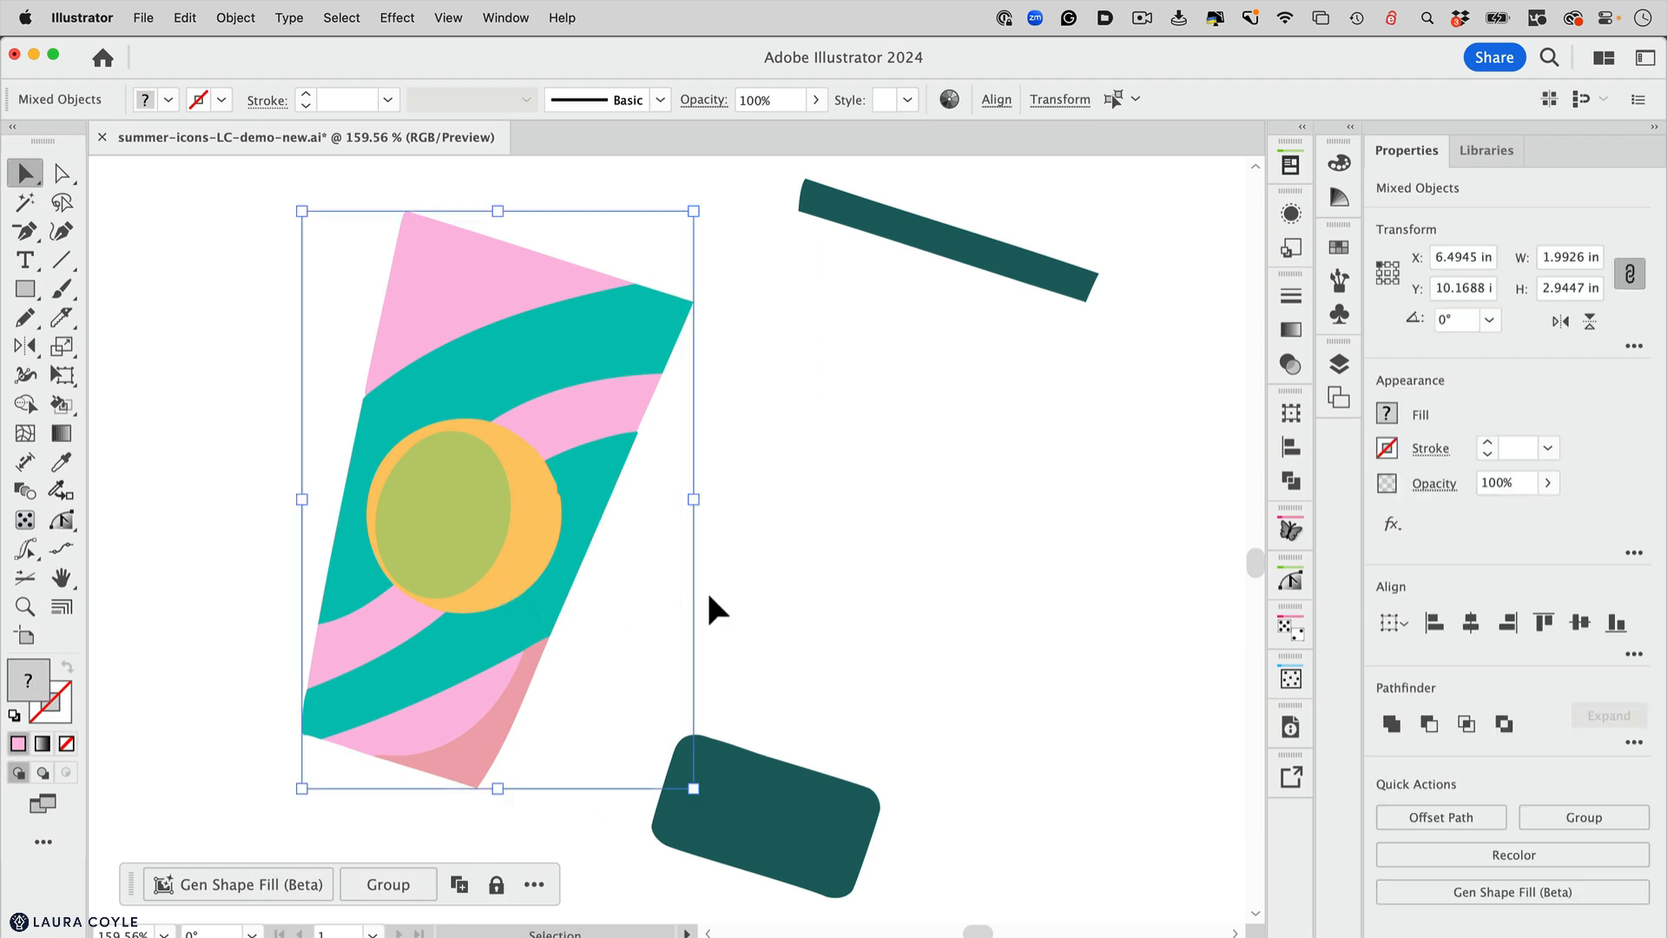
{"action": "left_click_drag", "start_coordinate": [573, 559], "coordinate": [965, 559]}
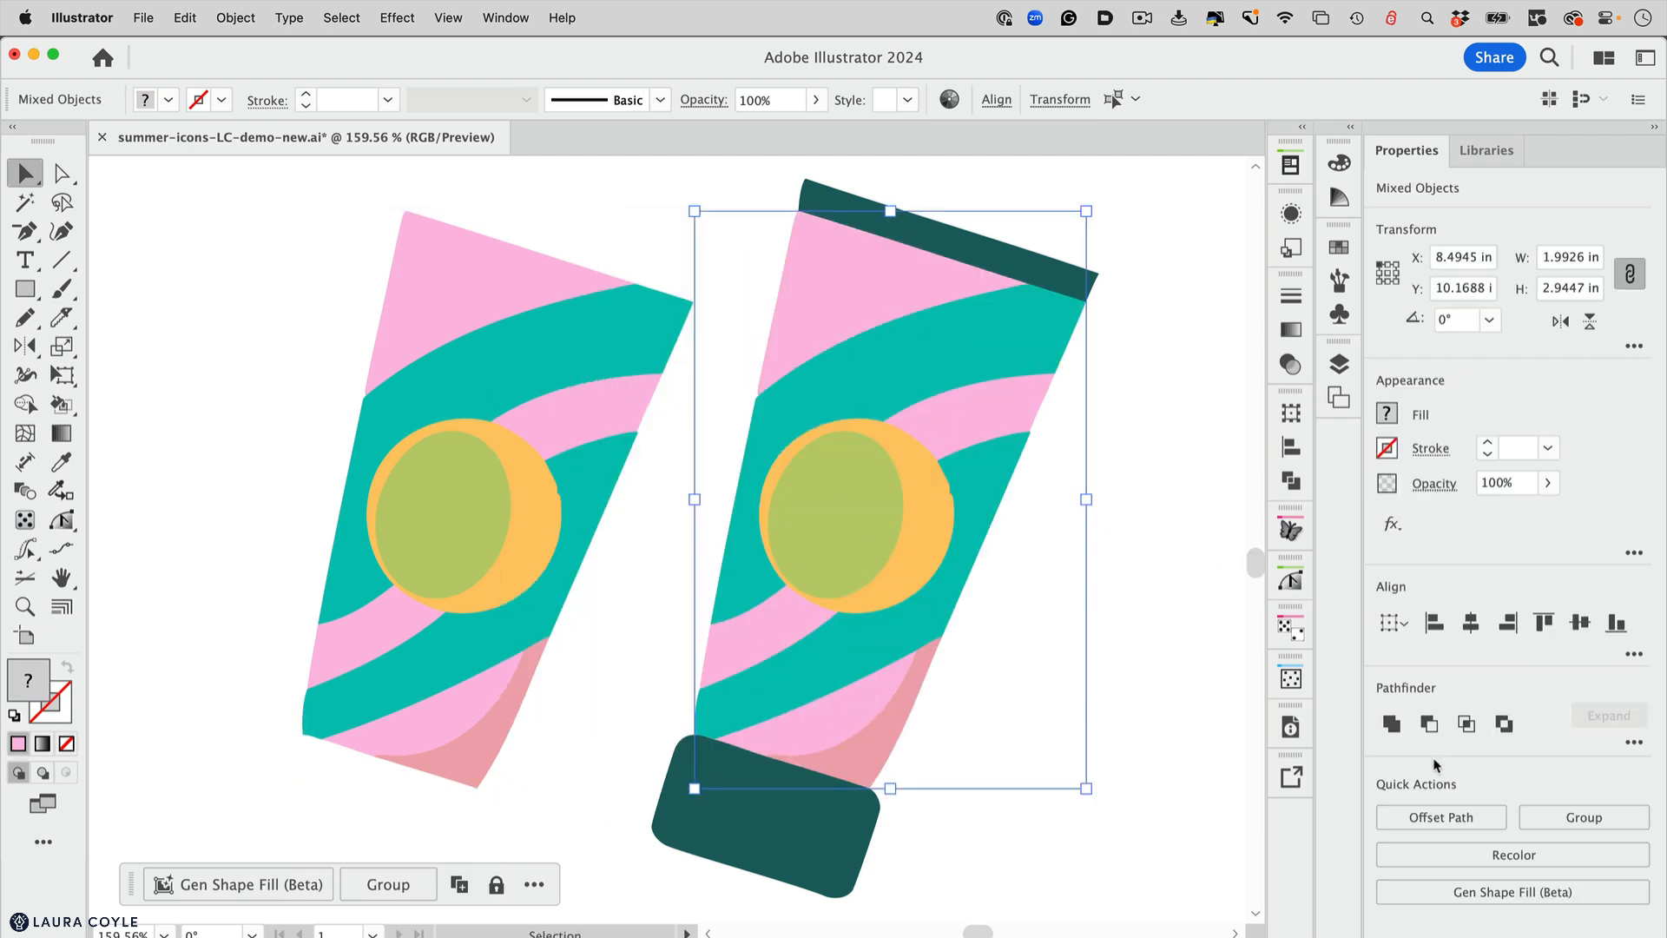
{"action": "left_click", "coordinate": [1389, 723]}
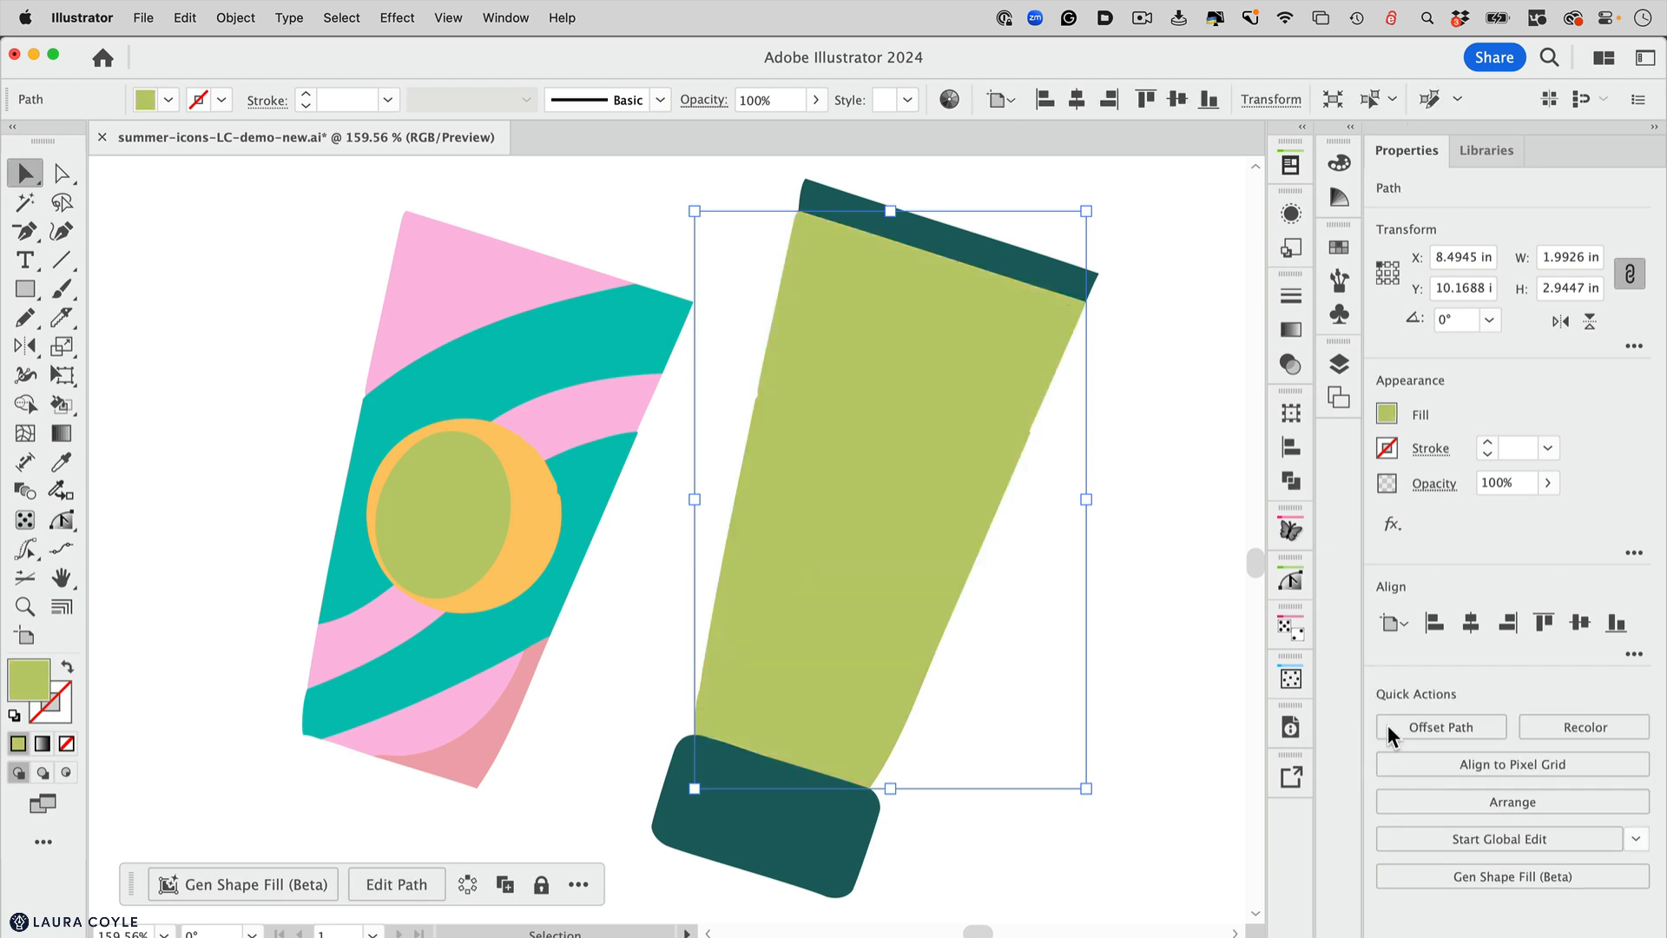
{"action": "left_click", "coordinate": [1040, 623]}
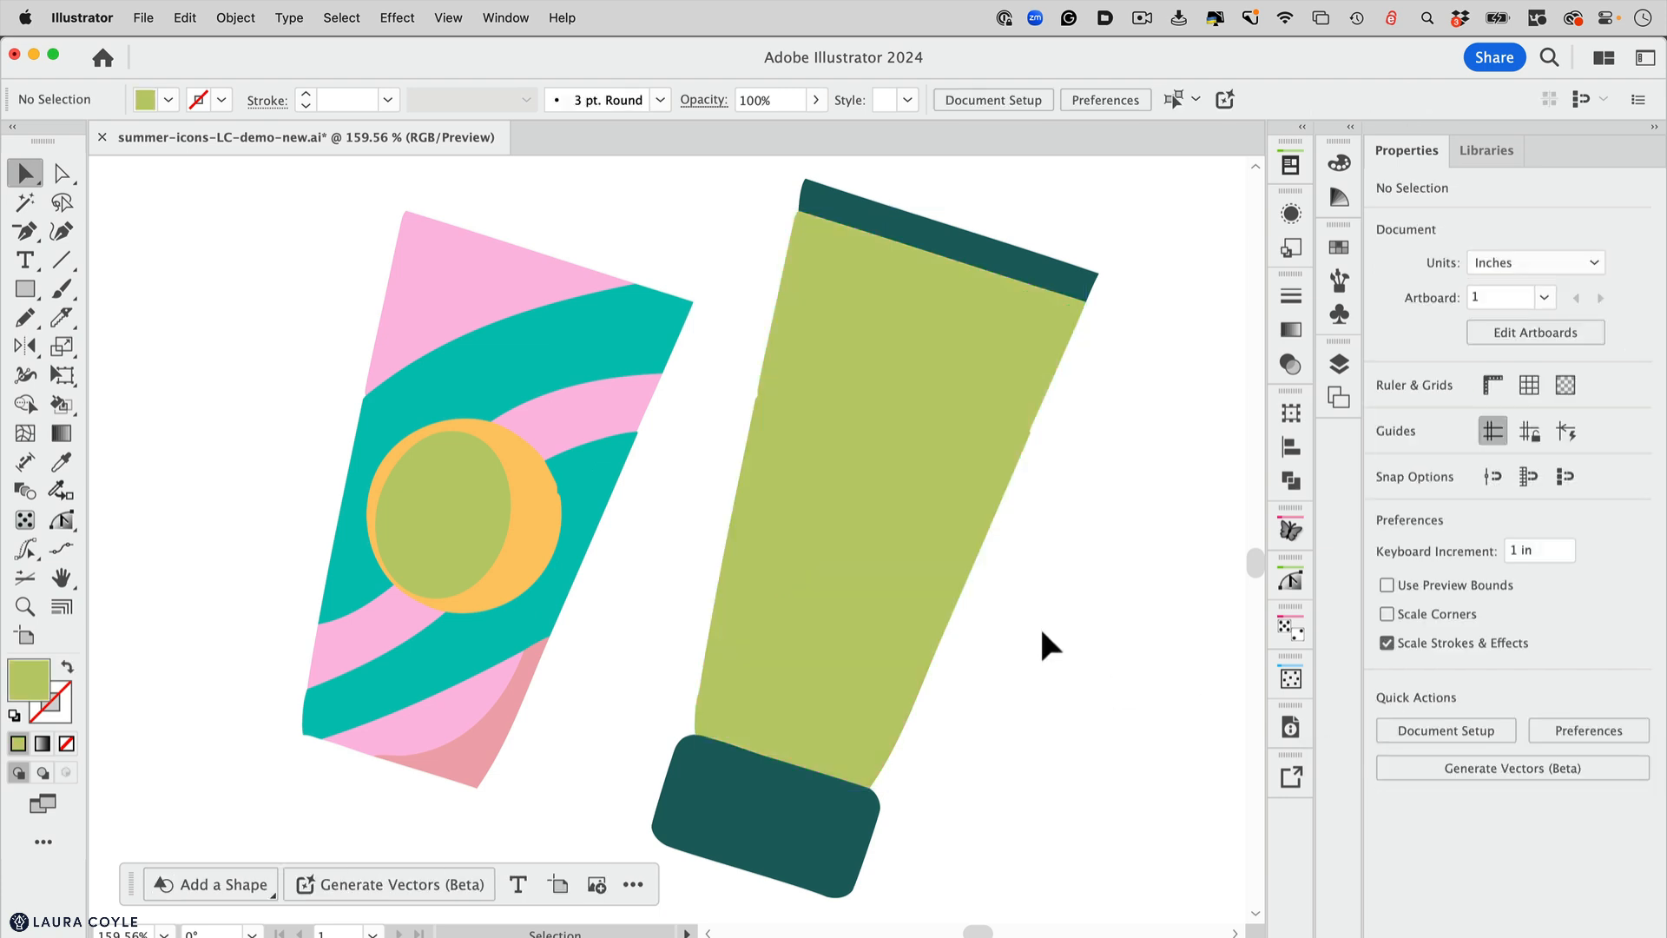
Inspect the united green body's path in outline view
{"action": "left_click", "coordinate": [891, 611]}
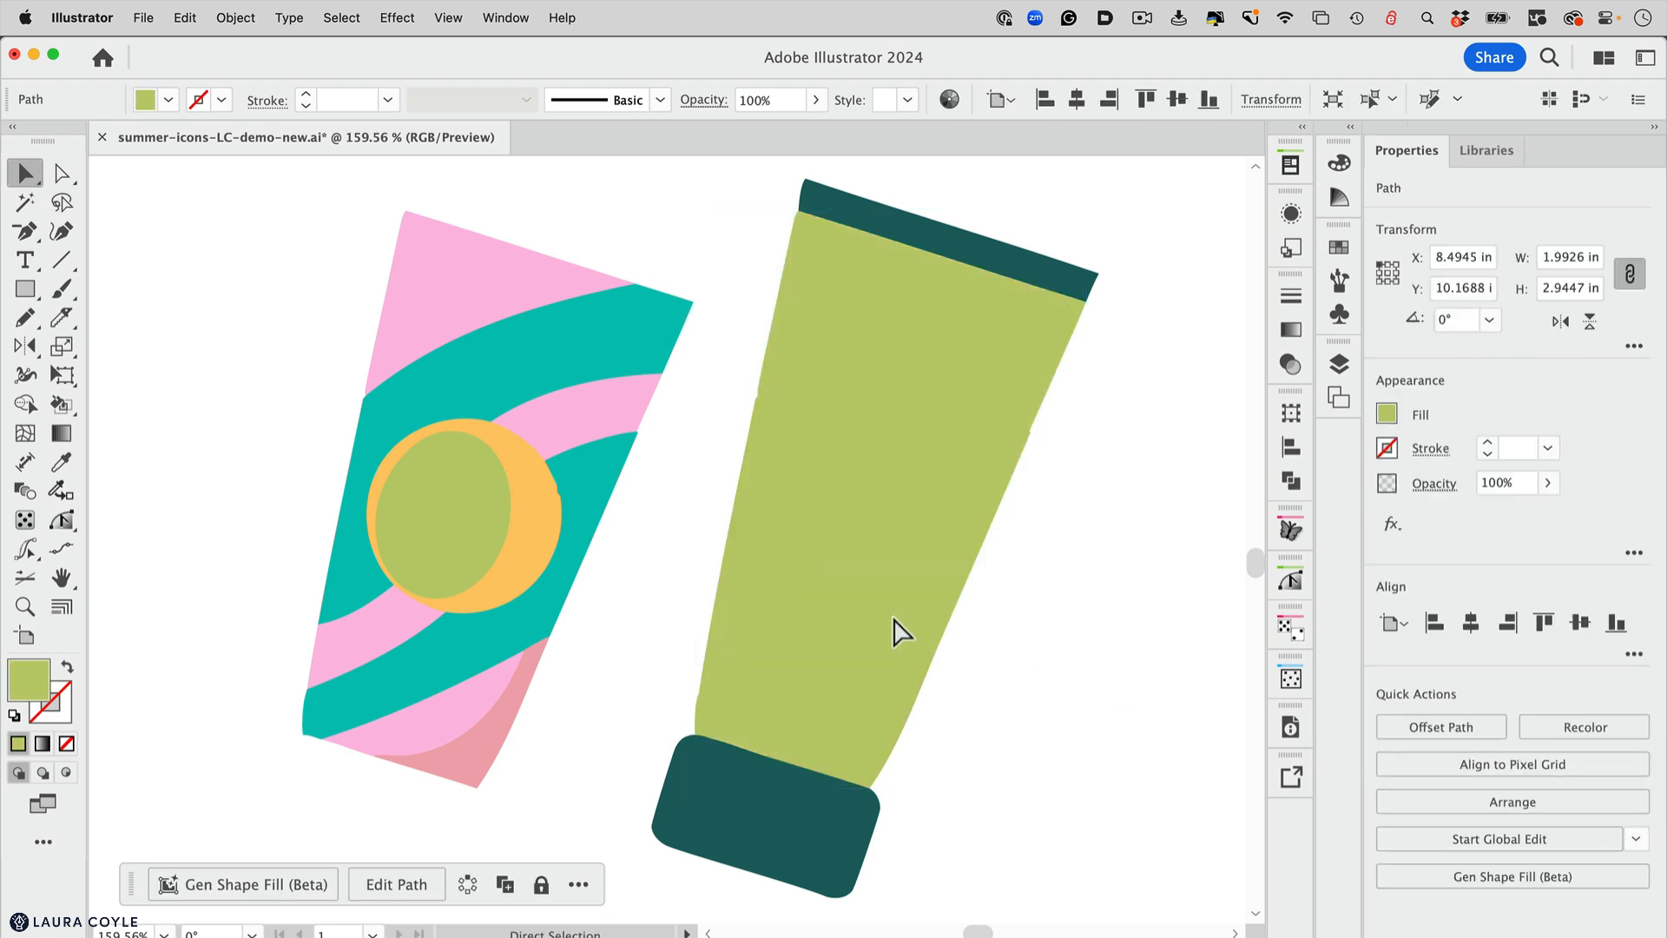
{"action": "key", "text": "super+y"}
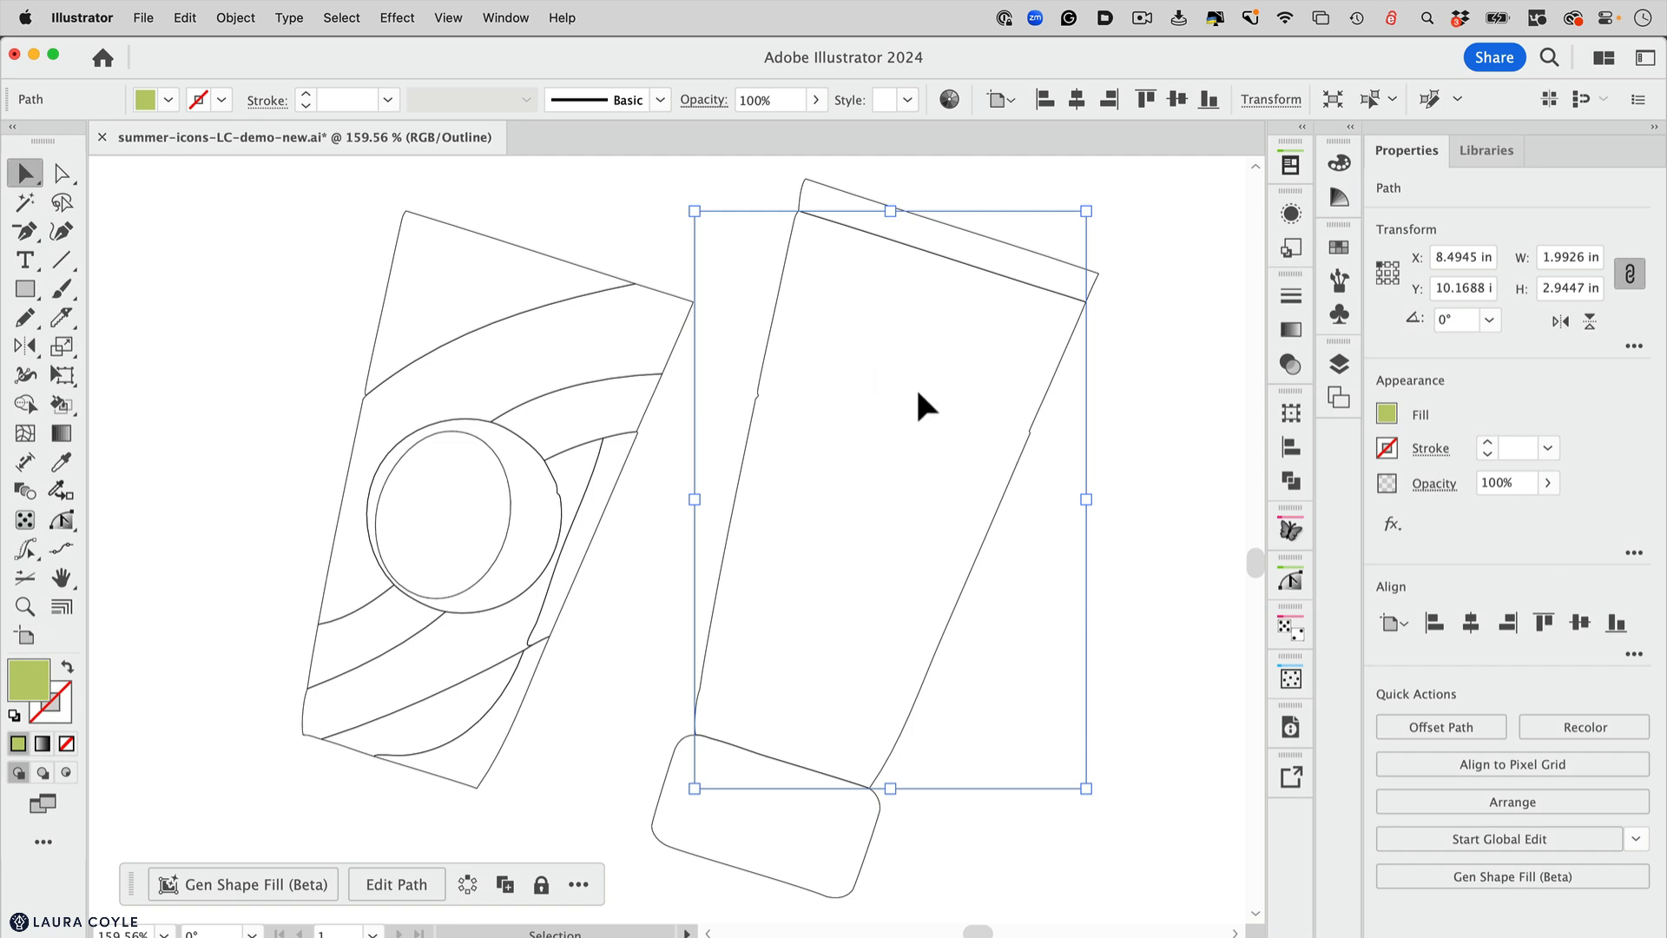
{"action": "key", "text": "super+y"}
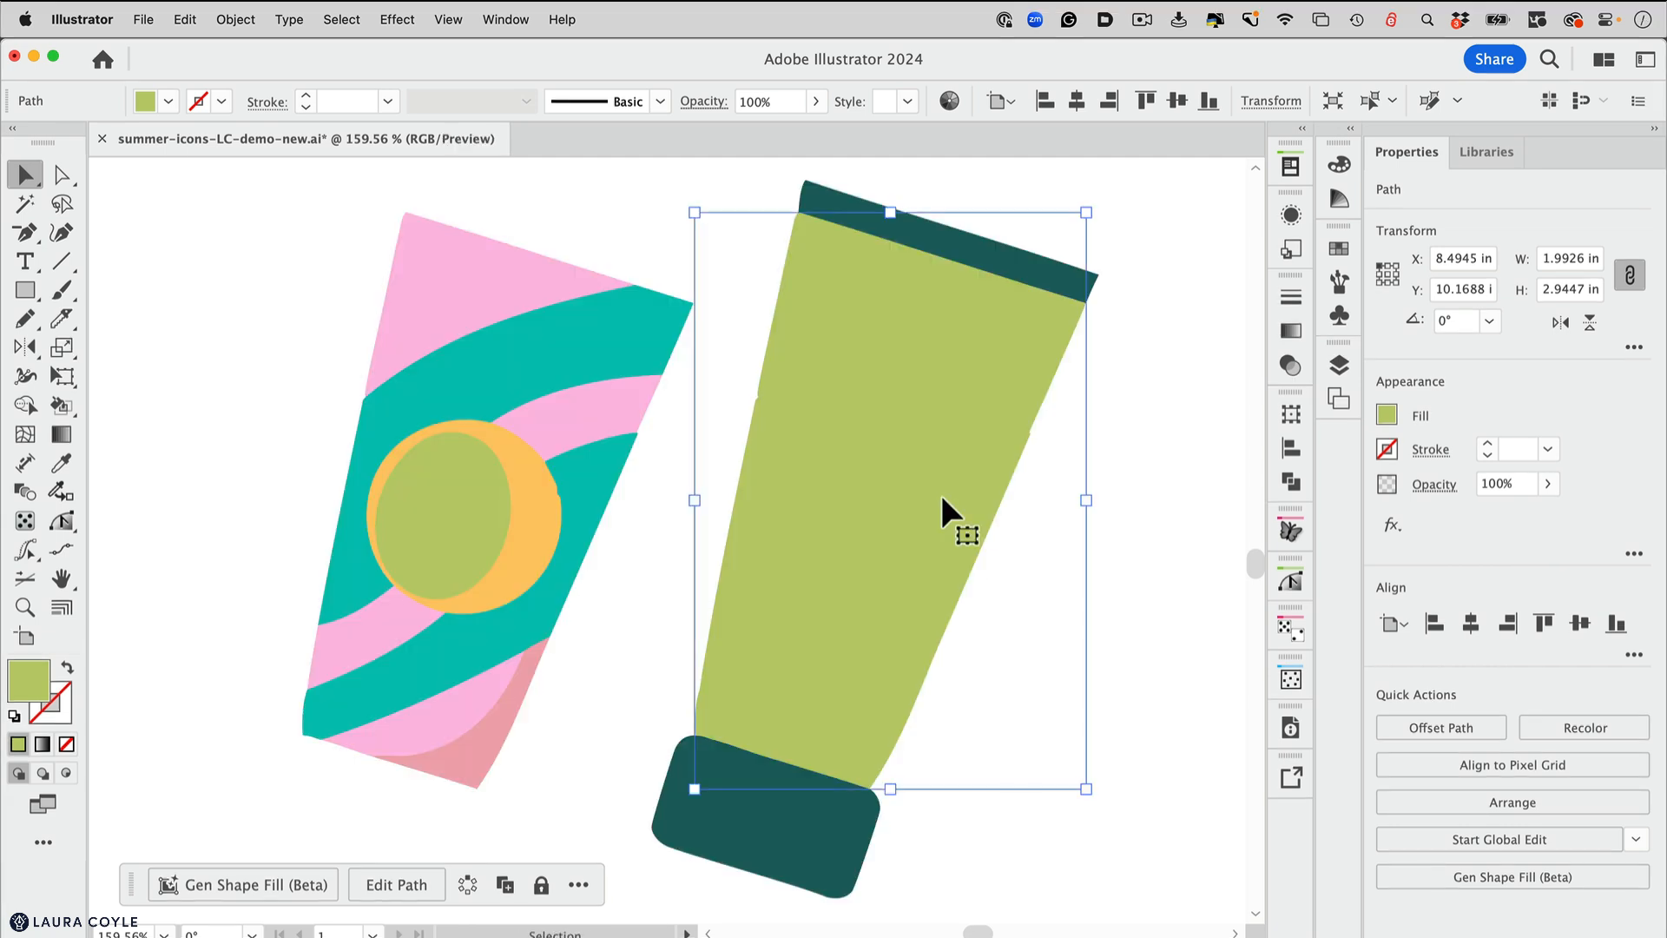
Smooth out the notches on both long edges of the green body with the Smooth tool and deselect it
{"action": "left_click", "coordinate": [26, 319]}
{"action": "left_click", "coordinate": [39, 327]}
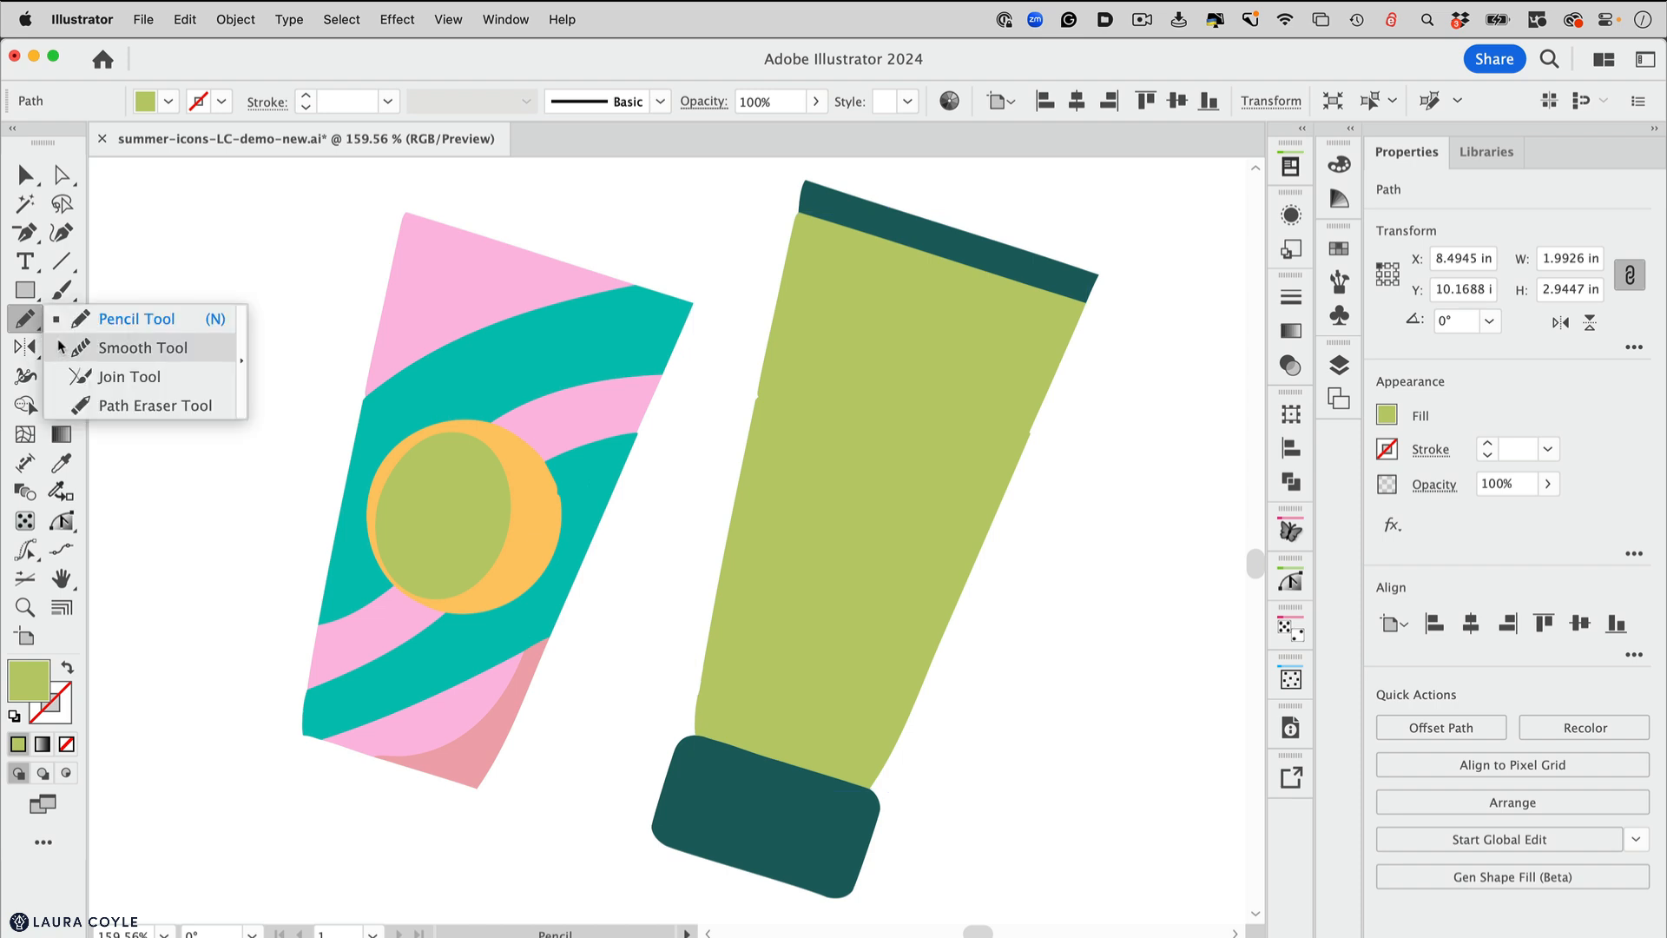
{"action": "left_click", "coordinate": [144, 347]}
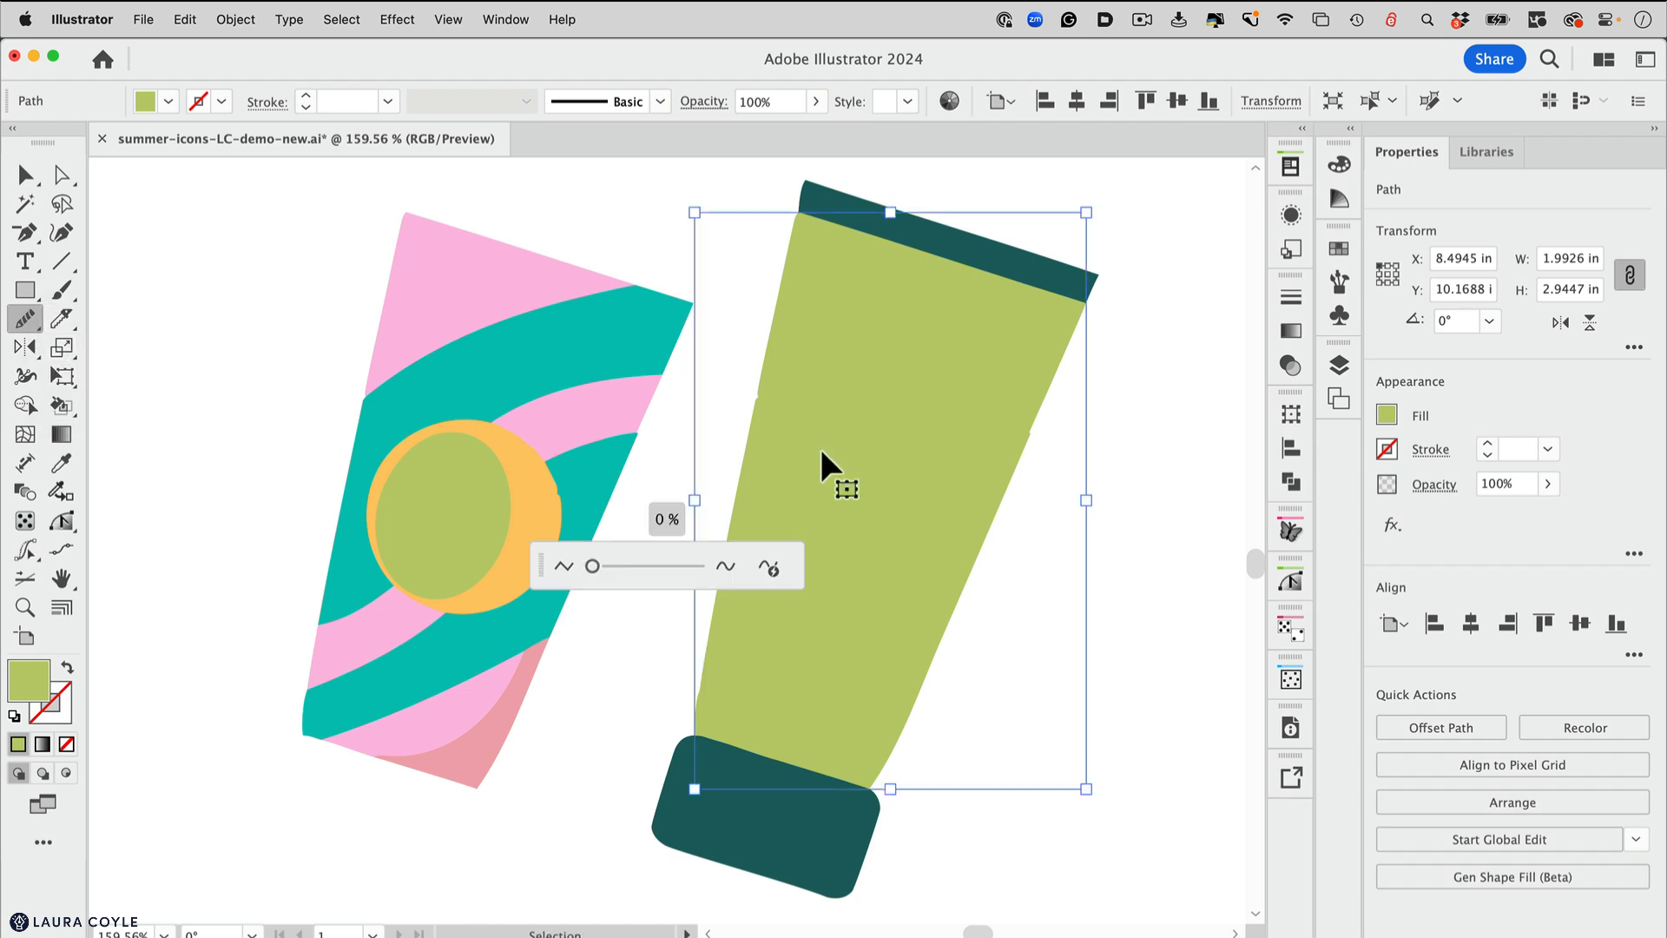
{"action": "left_click_drag", "start_coordinate": [762, 407], "coordinate": [756, 432]}
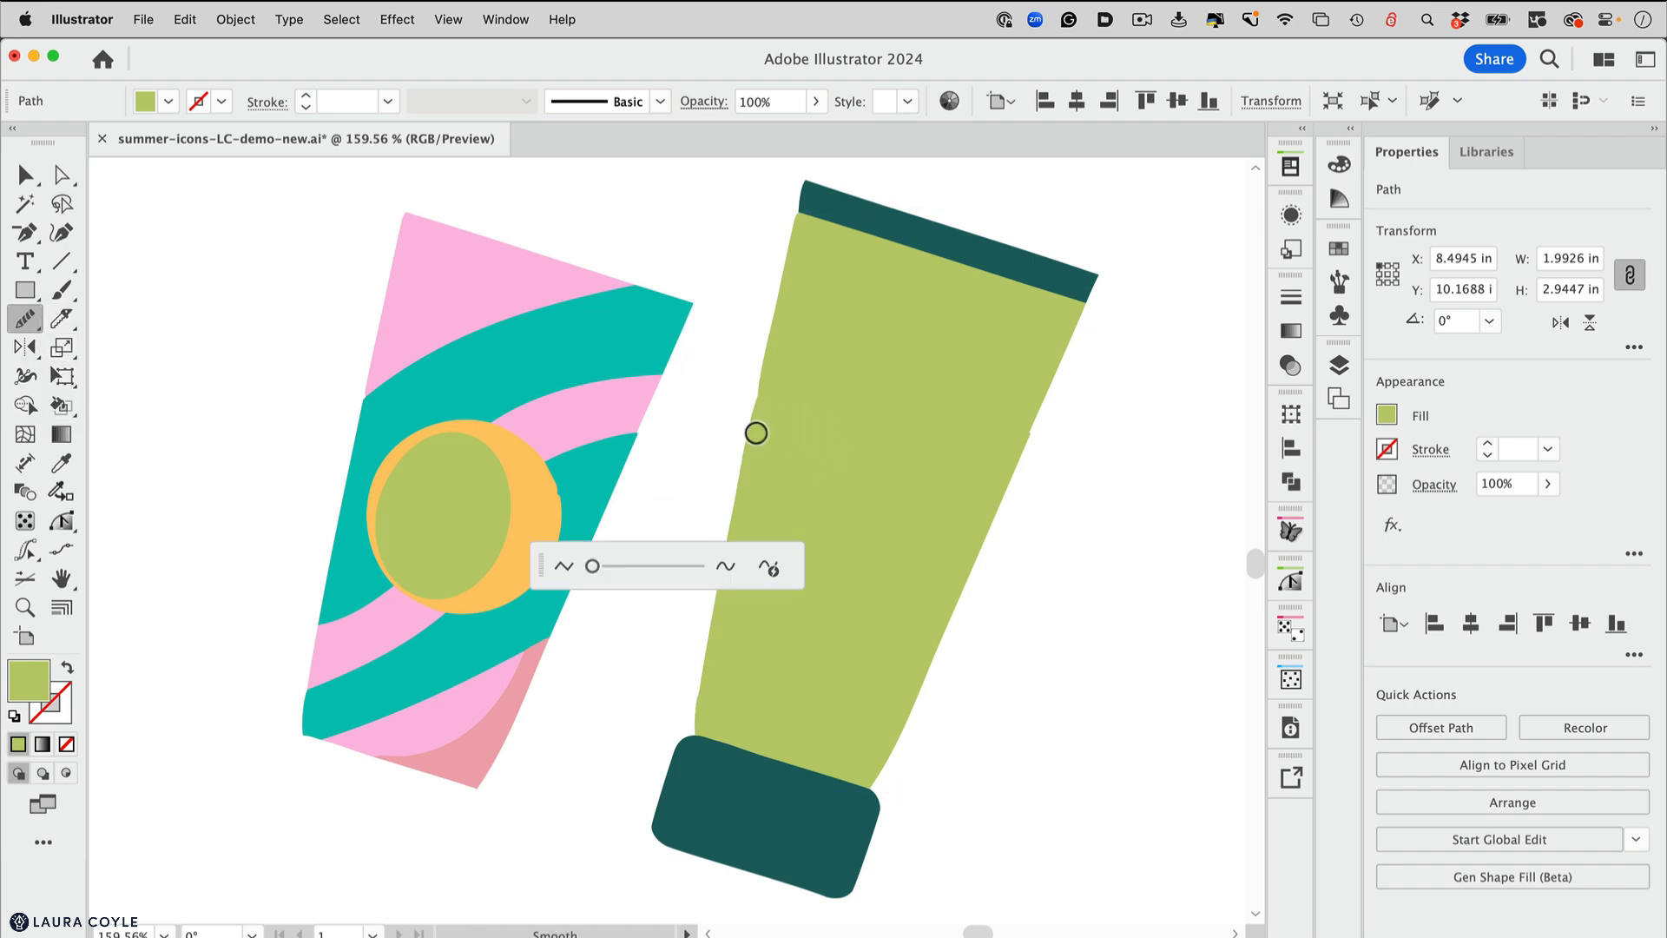
{"action": "left_click_drag", "start_coordinate": [776, 351], "coordinate": [752, 461]}
{"action": "left_click_drag", "start_coordinate": [1047, 401], "coordinate": [1023, 480]}
{"action": "key", "text": "v"}
{"action": "key", "text": "super+shift+a"}
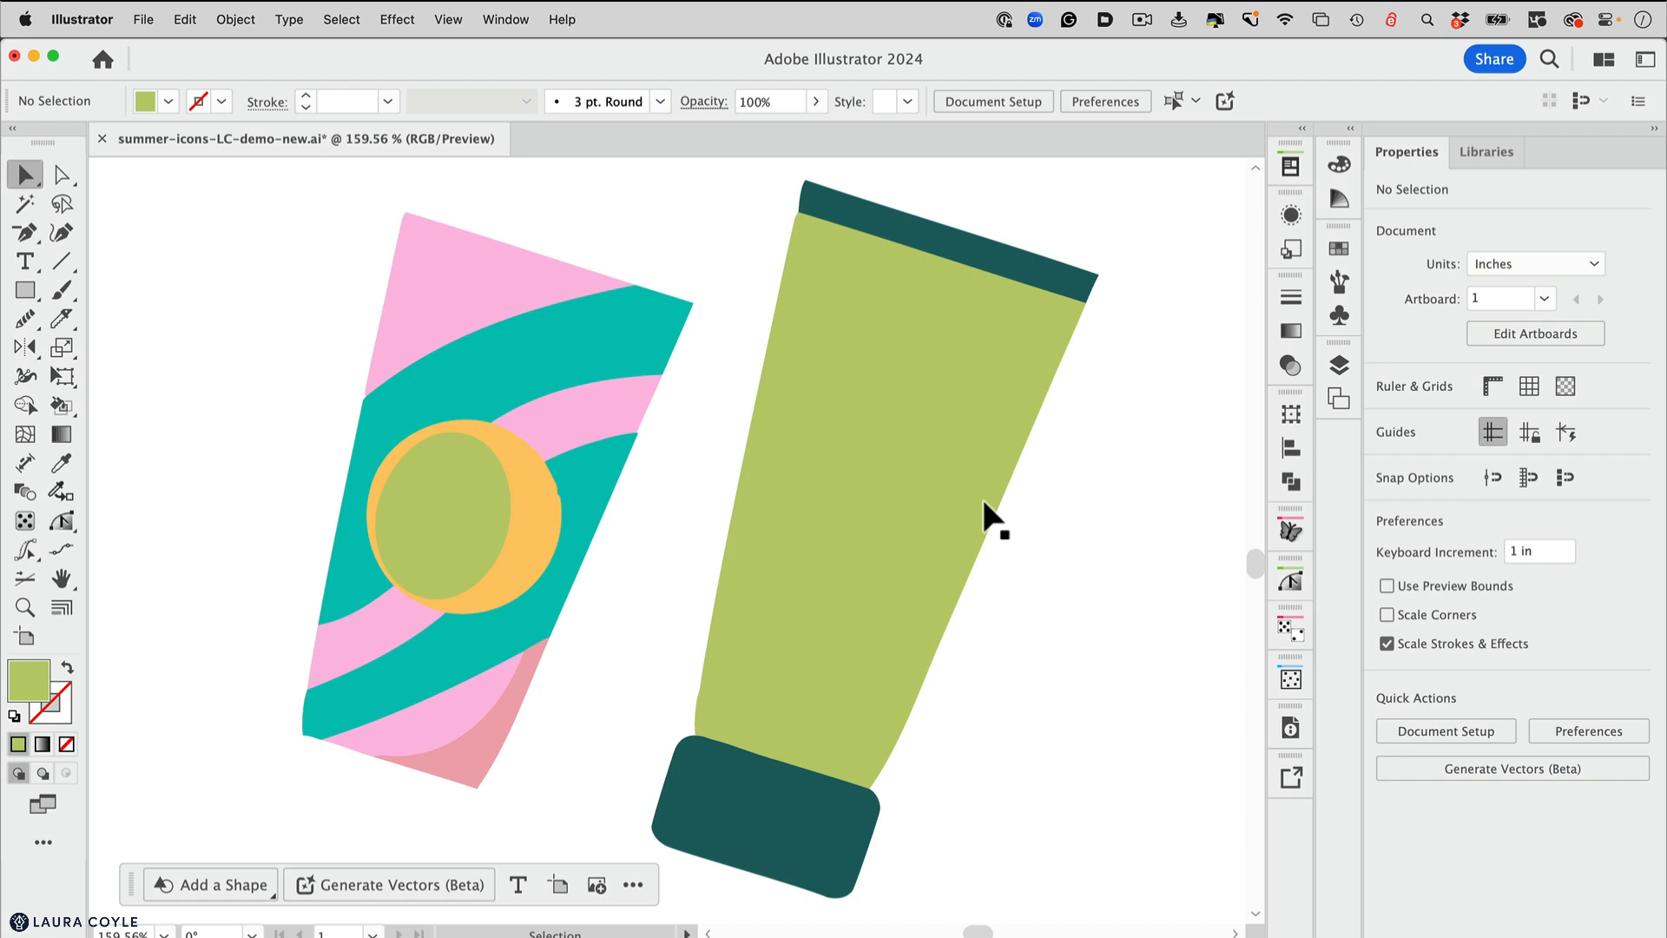
{"action": "left_click", "coordinate": [980, 497]}
{"action": "key", "text": "shift+Right"}
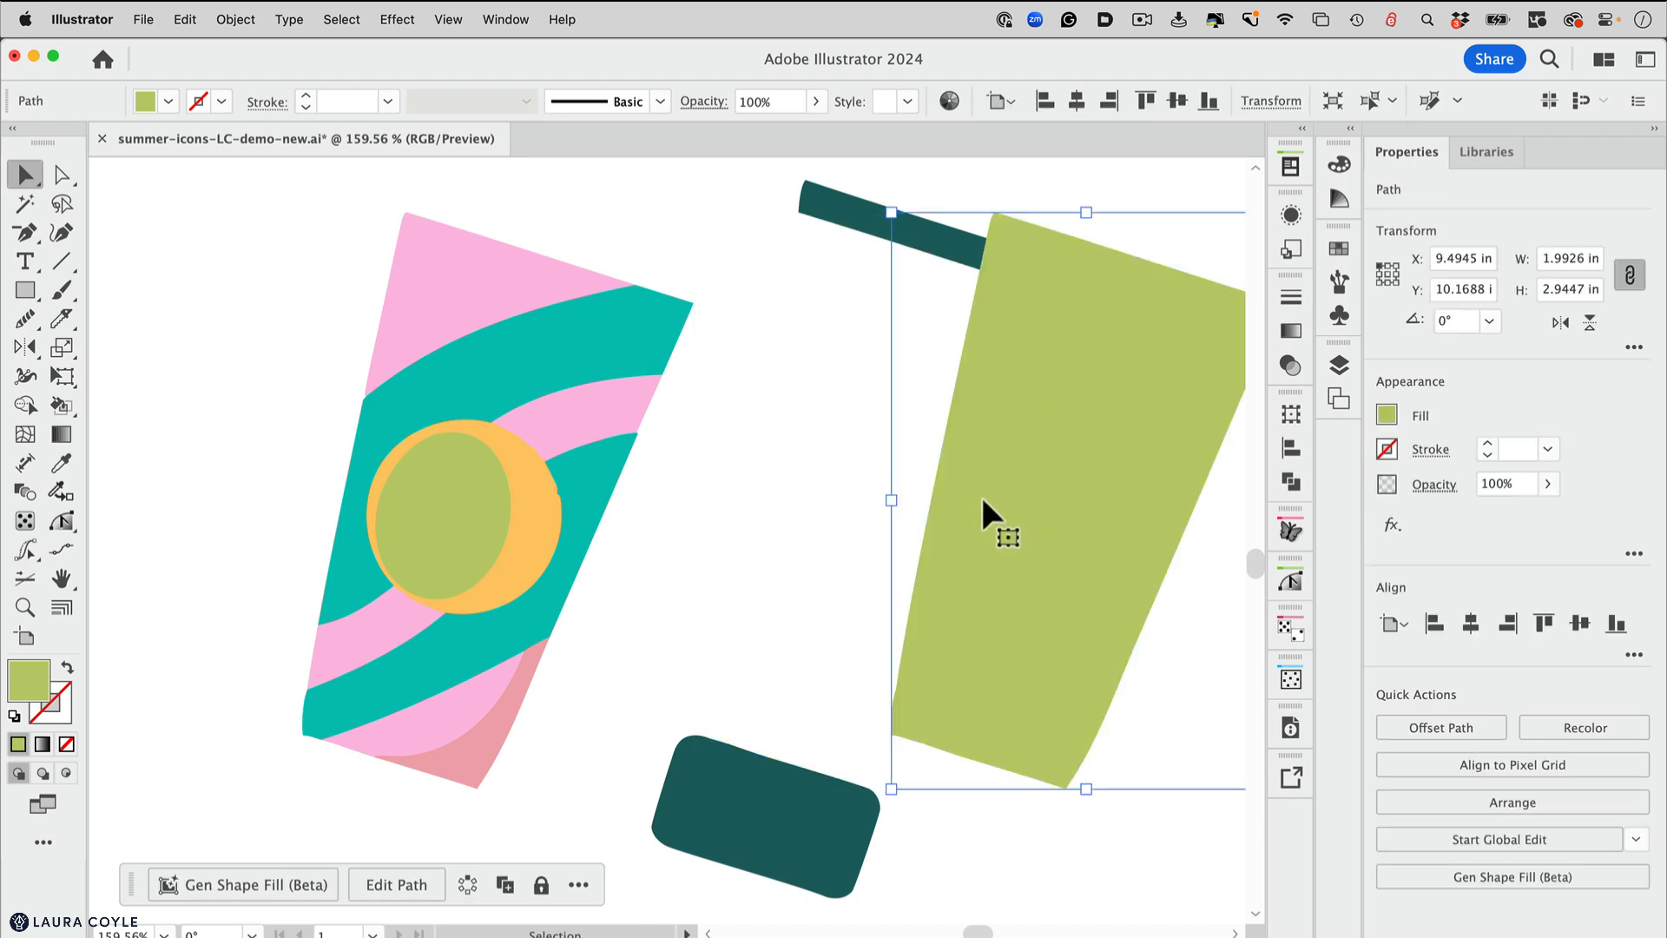
{"action": "key", "text": "super+z"}
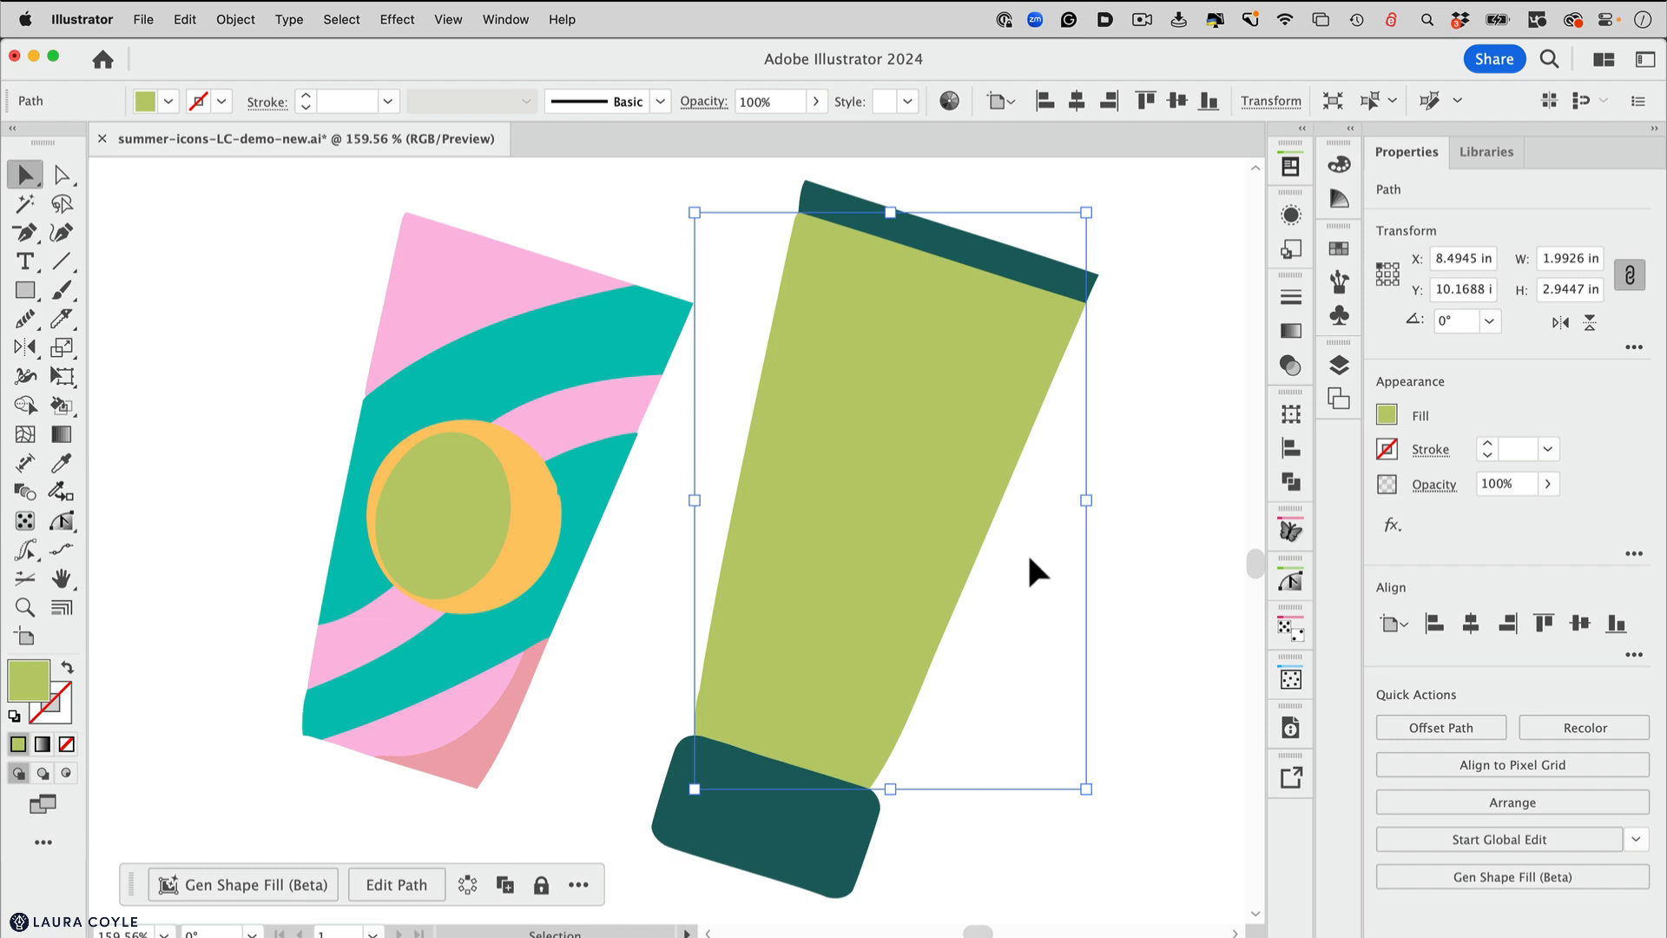
Smooth the green body's long edge near the cap with the Smooth tool, undo the last stroke, check the path edges and deselect it
{"action": "key", "text": "super+shift+a"}
{"action": "left_click", "coordinate": [721, 695]}
{"action": "left_click", "coordinate": [25, 318]}
{"action": "mouse_move", "coordinate": [706, 688]}
{"action": "left_mouse_down"}
{"action": "mouse_move", "coordinate": [702, 710]}
{"action": "mouse_move", "coordinate": [709, 647]}
{"action": "left_mouse_up"}
{"action": "key", "text": "super"}
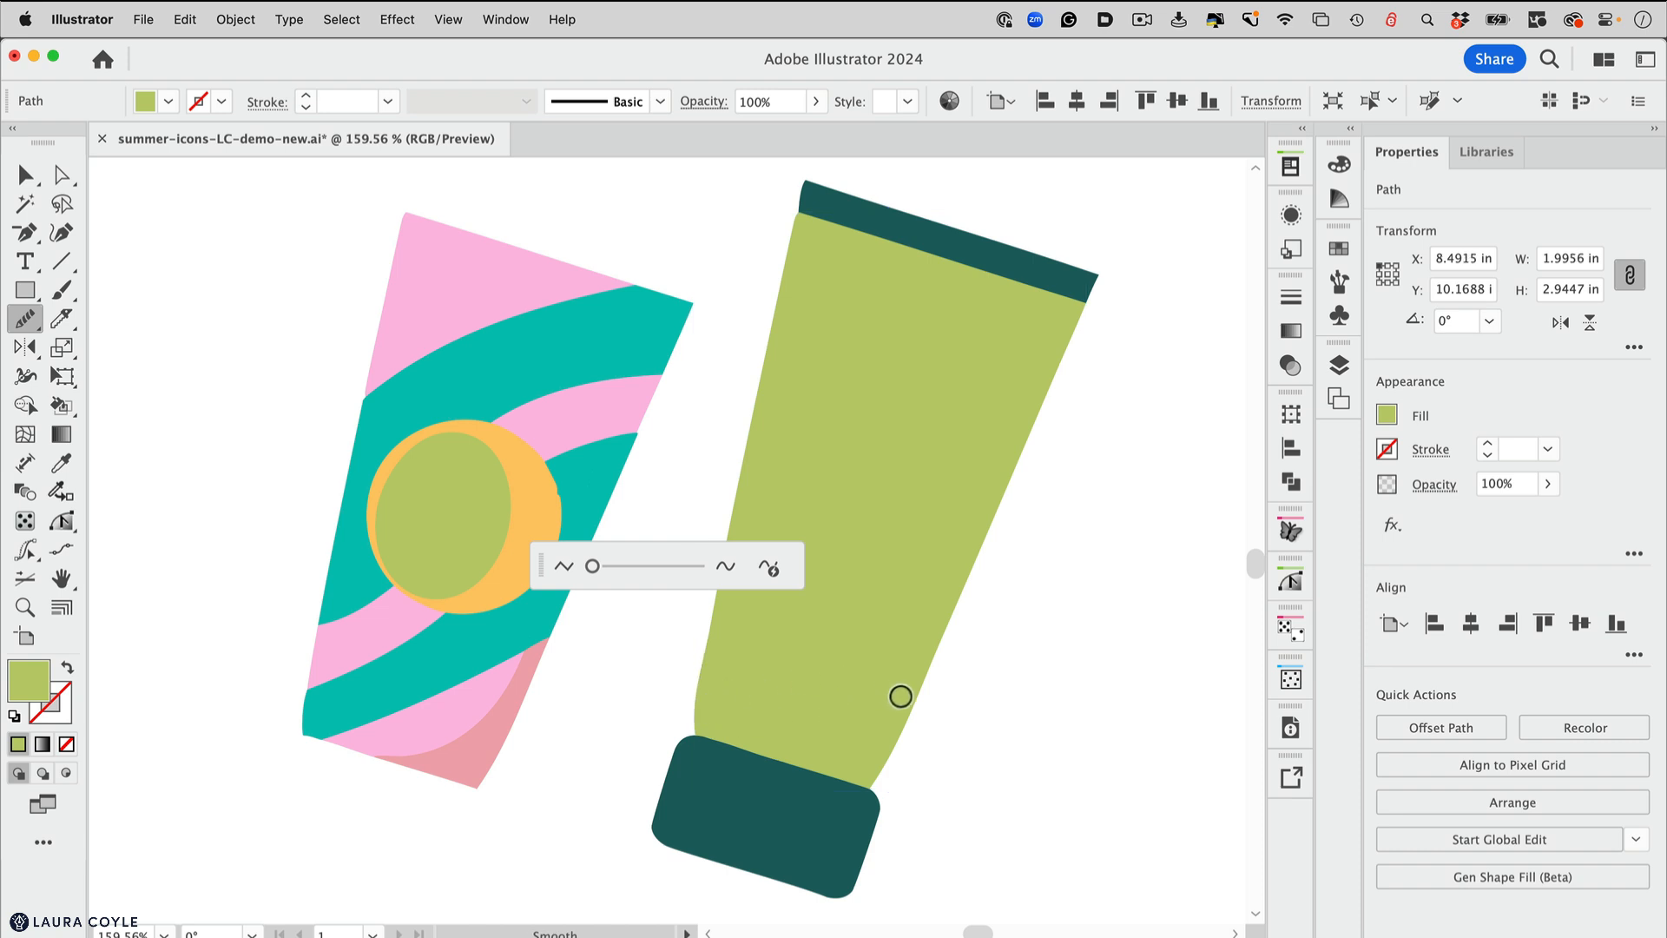
{"action": "key", "text": "super+z"}
{"action": "key", "text": "v"}
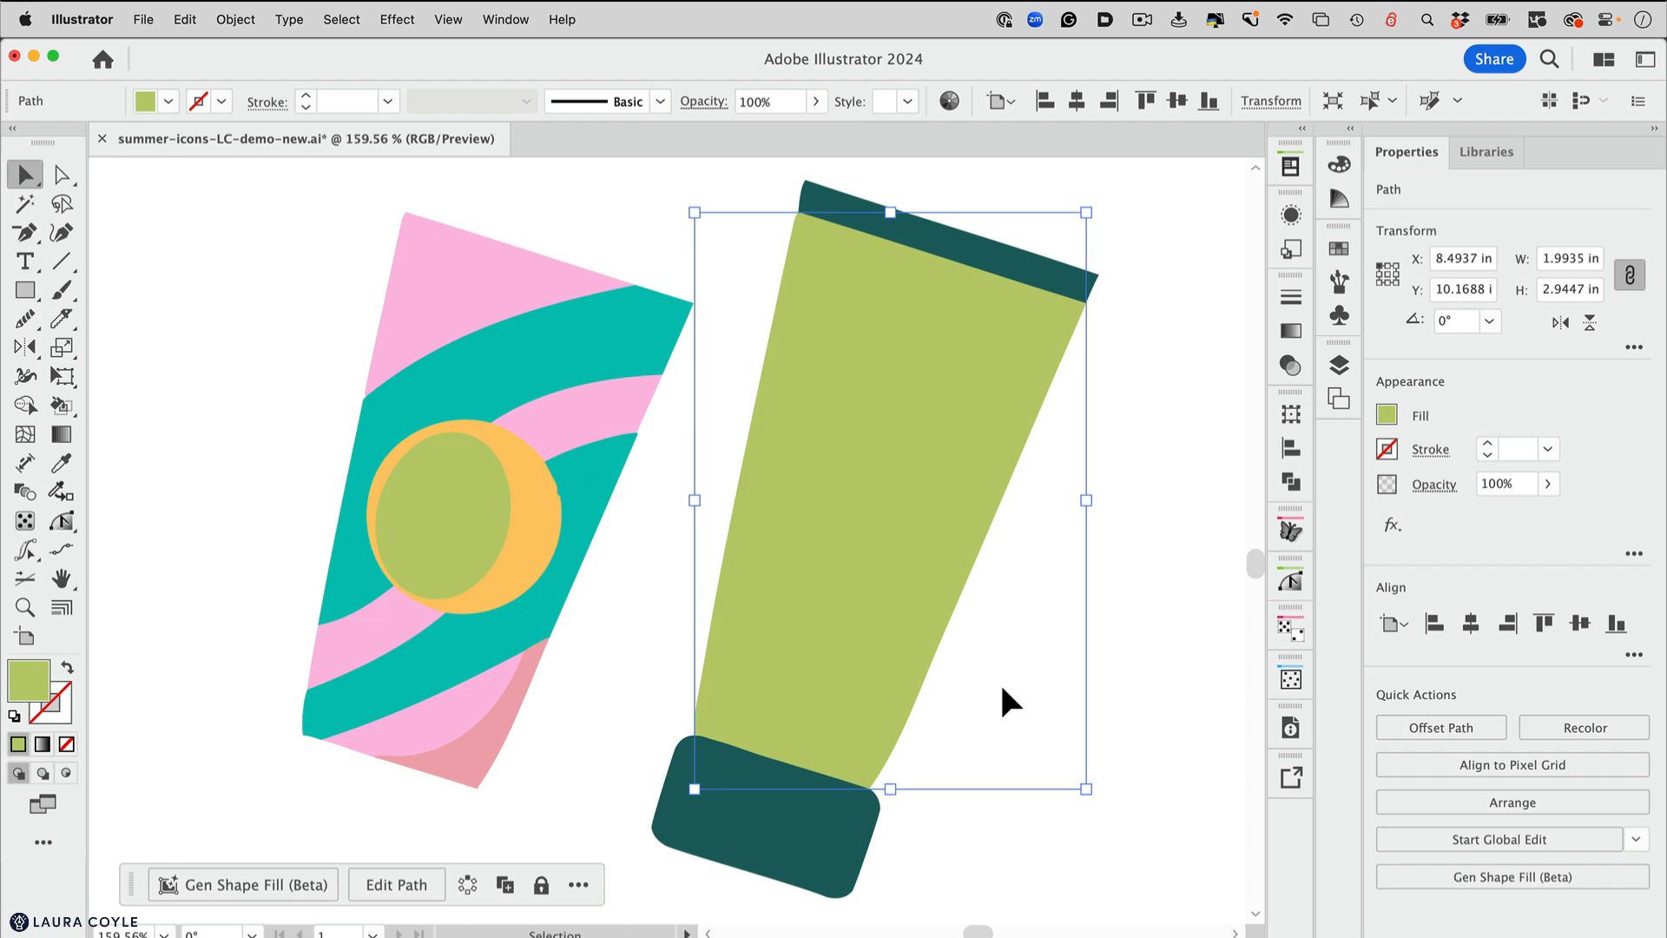
{"action": "key", "text": "super+h"}
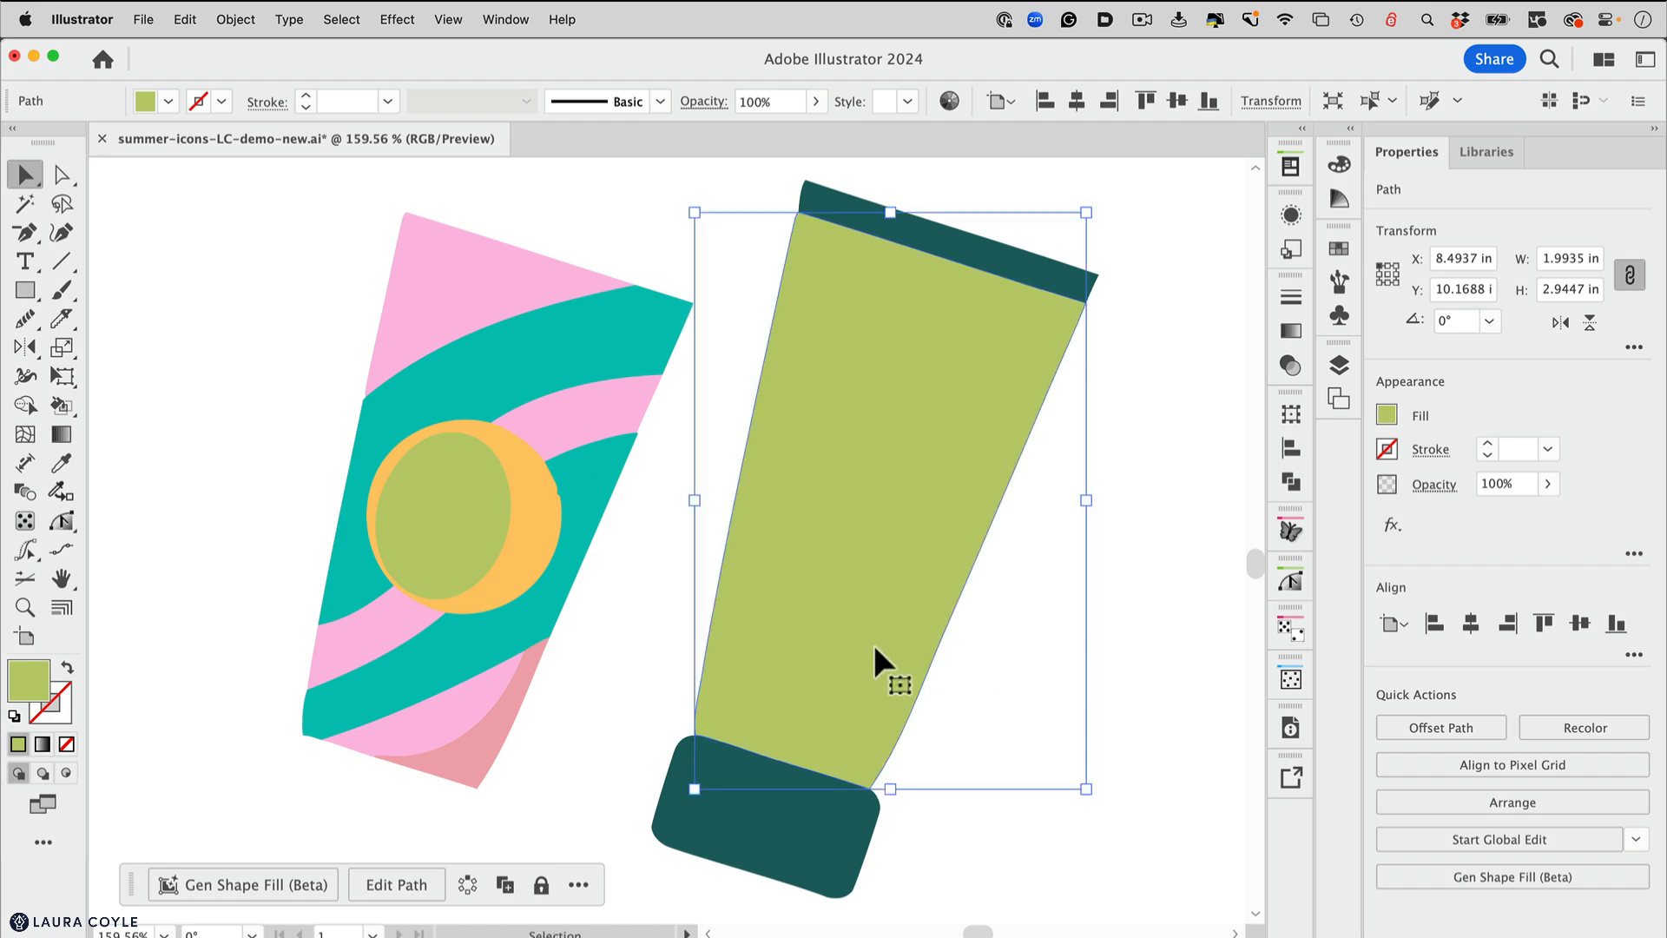
{"action": "key", "text": "a"}
{"action": "key", "text": "v"}
{"action": "left_click", "coordinate": [990, 670]}
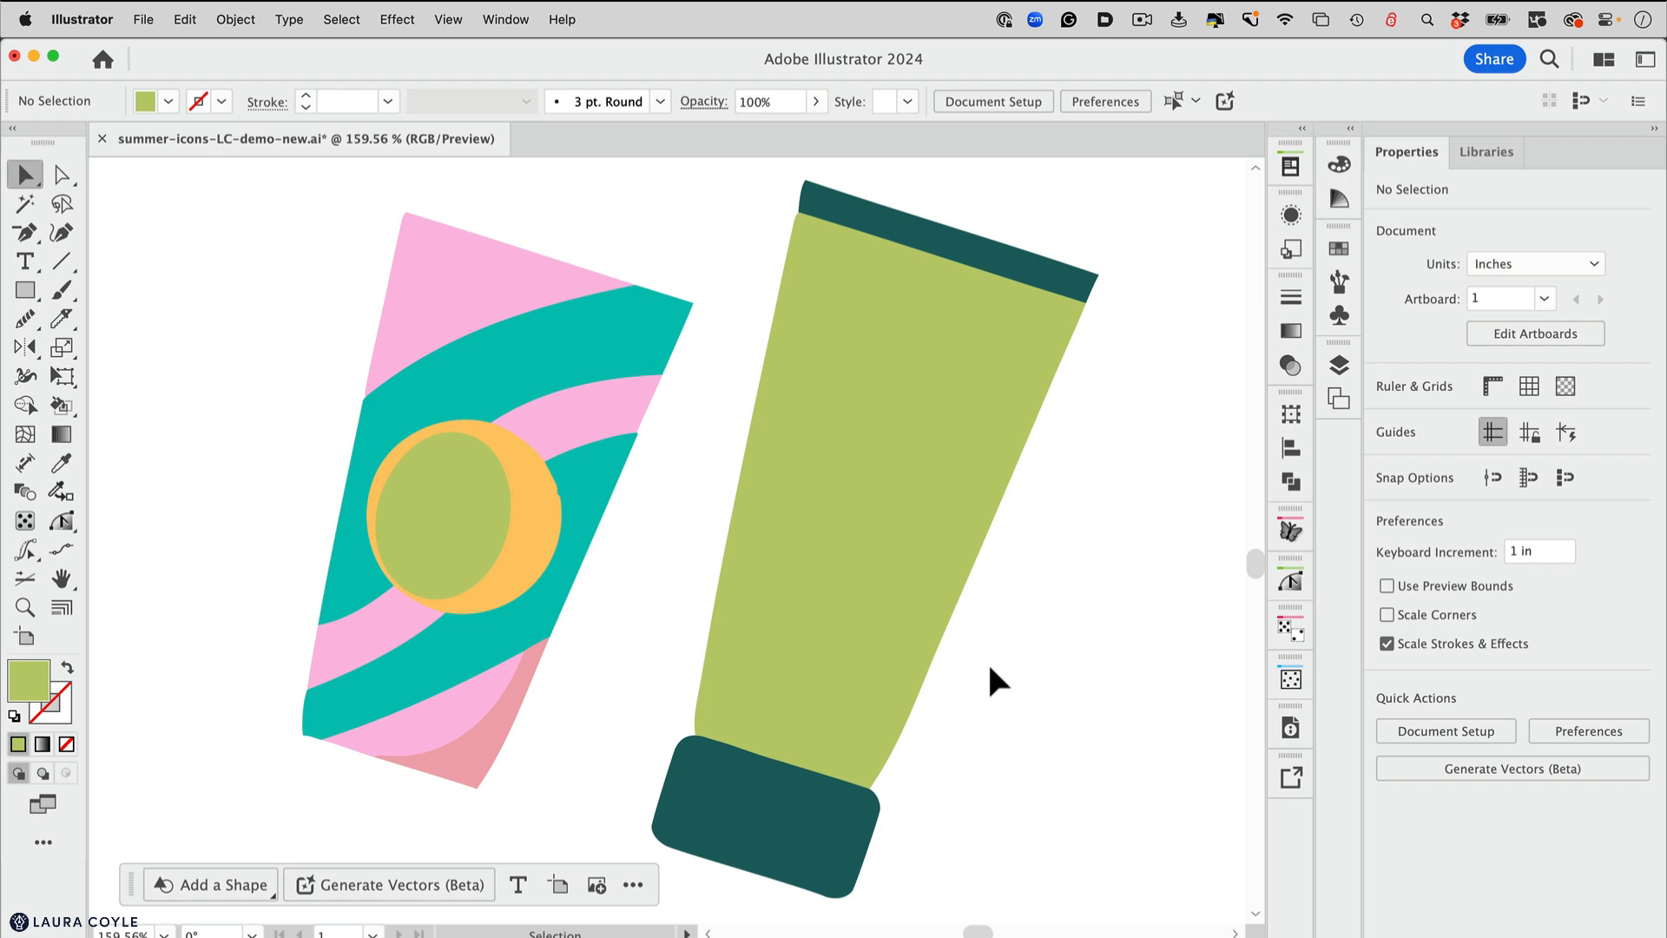
Ungroup the original striped body pieces and circle, and clear the selection
{"action": "left_click", "coordinate": [516, 538]}
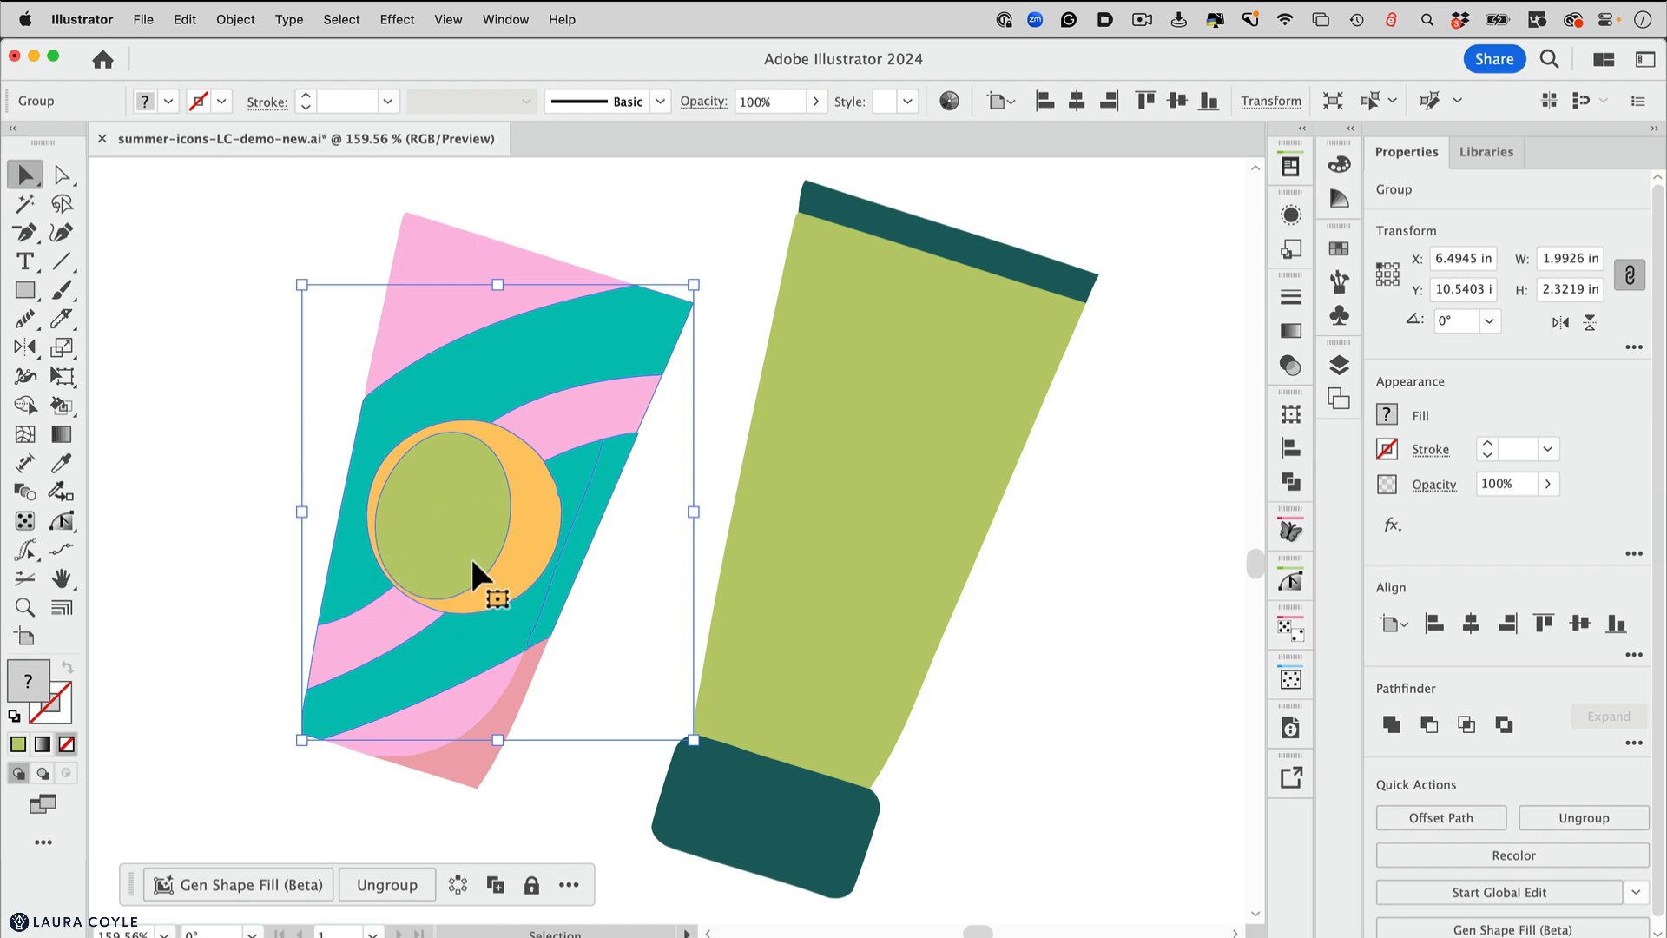
{"action": "key", "text": "super+shift+g"}
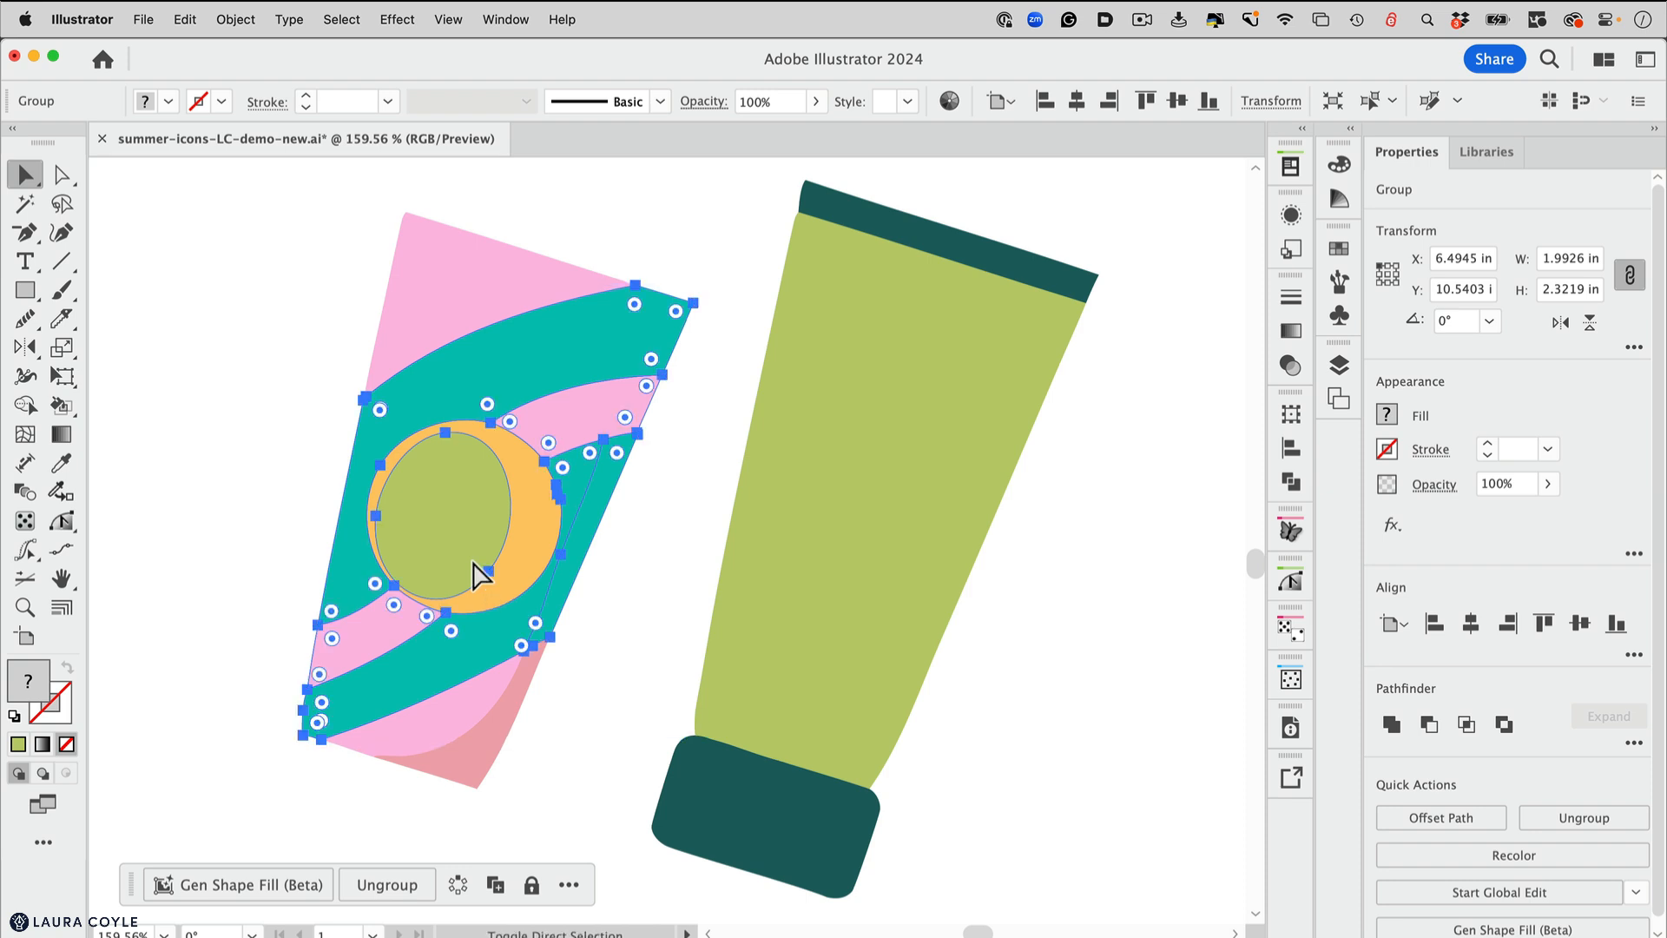
{"action": "left_click", "coordinate": [282, 343]}
Move the upper teal band 2 in to the right onto the green body and bring it to the front
{"action": "left_click", "coordinate": [492, 375]}
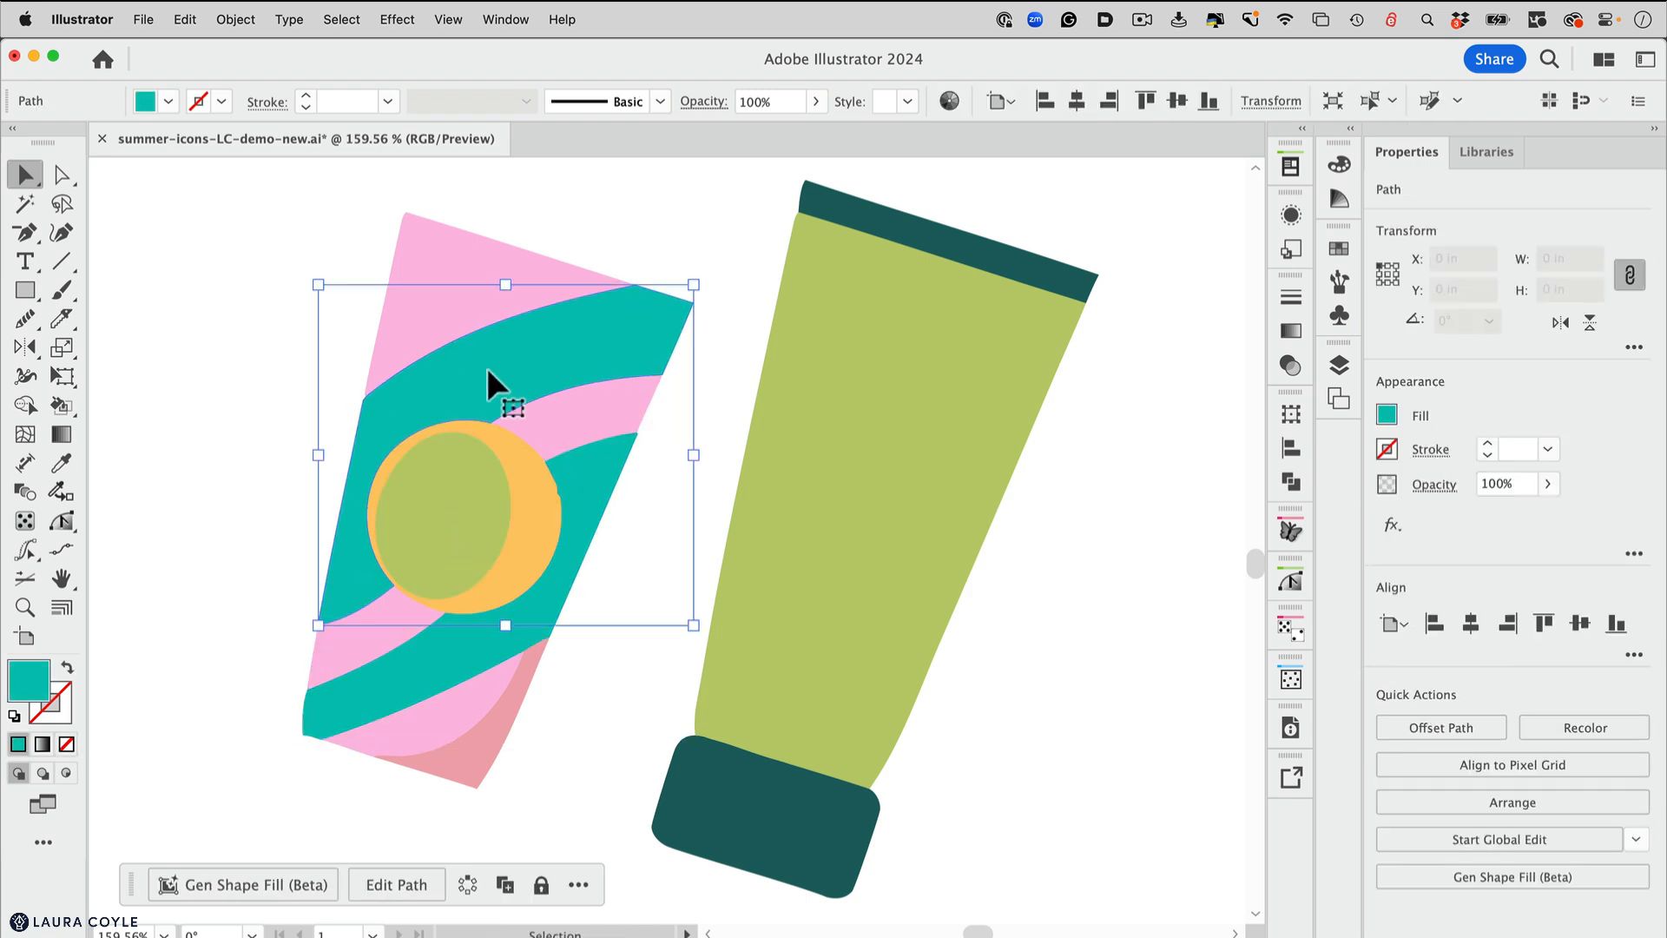
{"action": "key", "text": "shift+Right"}
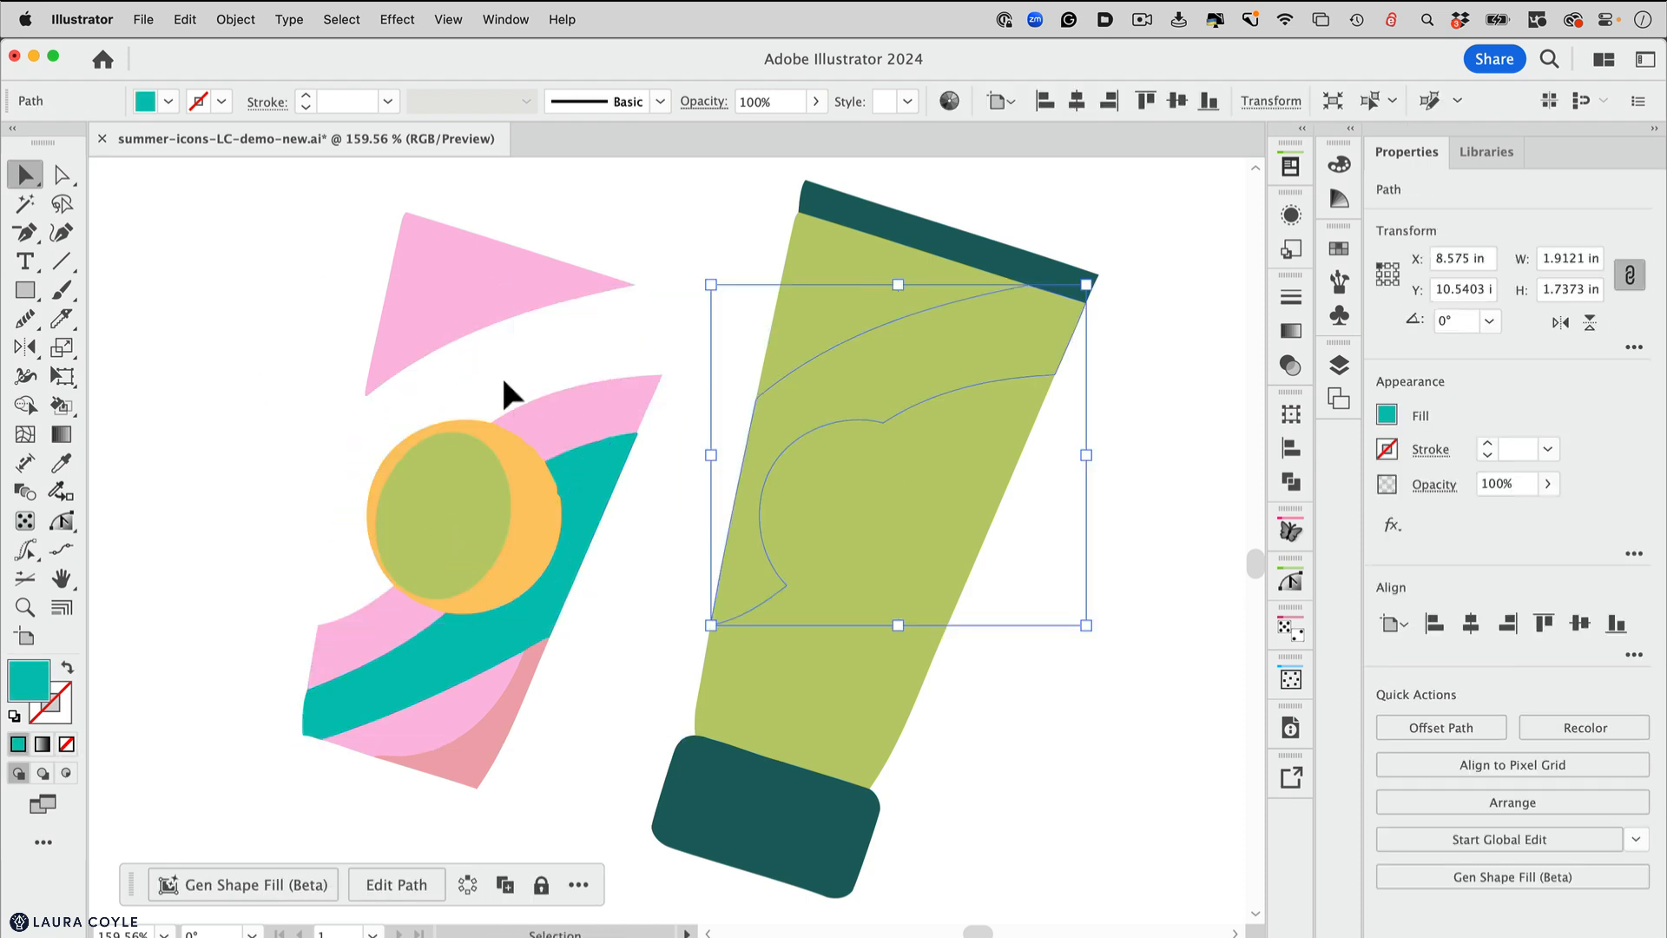
{"action": "key", "text": "super"}
{"action": "key", "text": "super+shift+bracketright"}
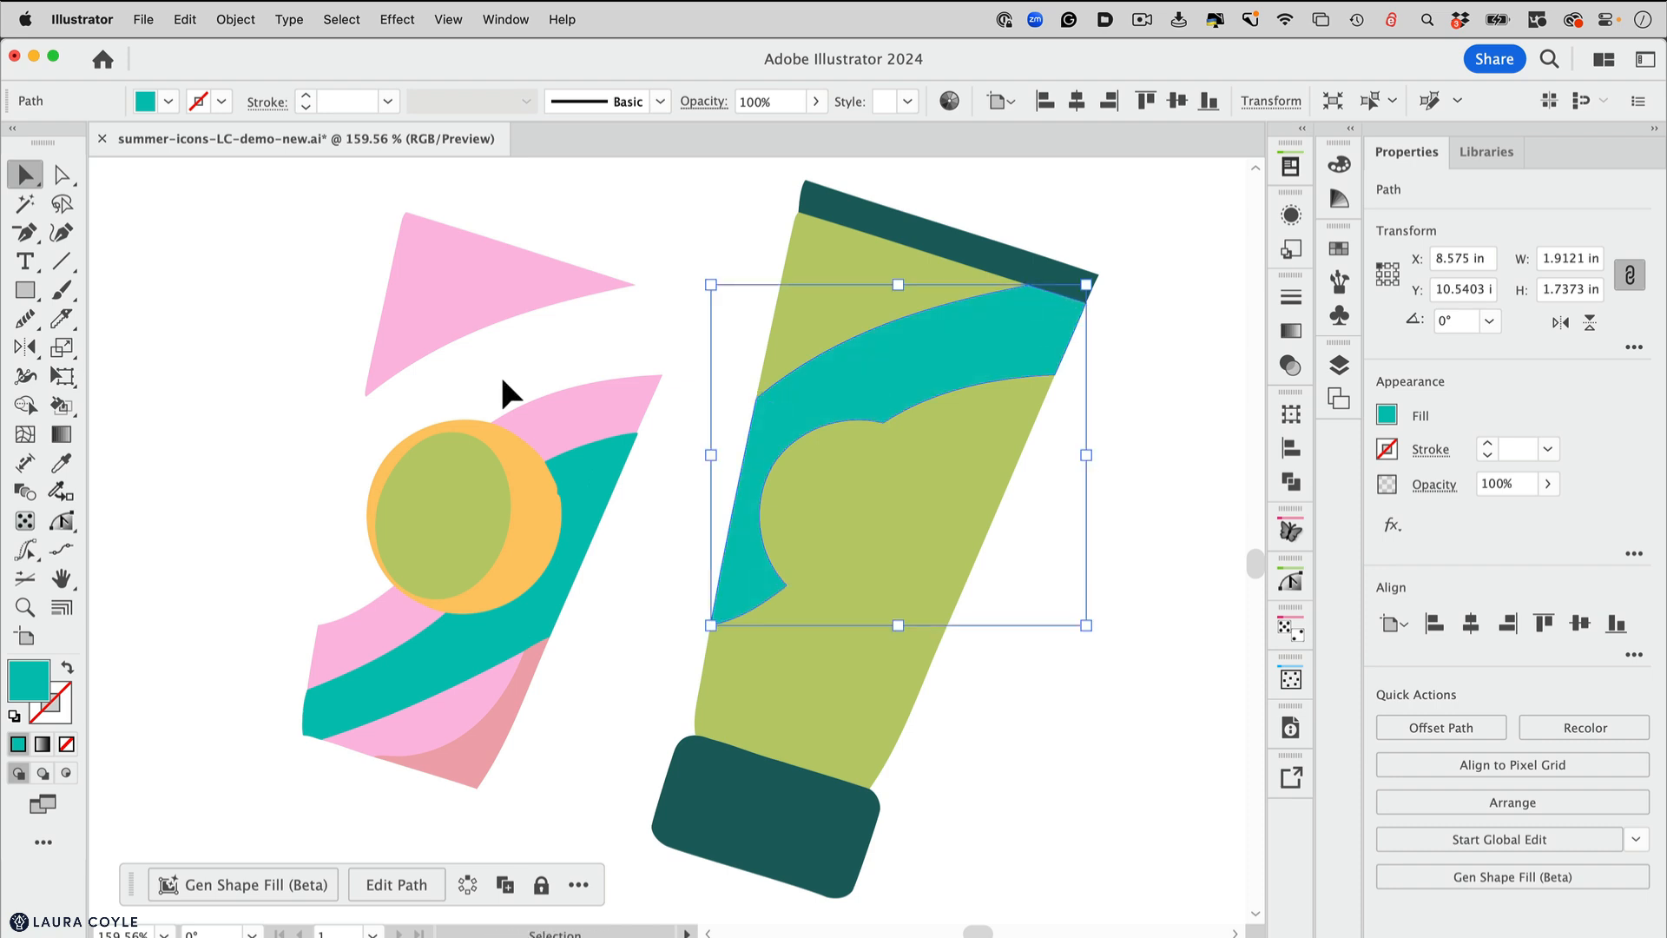
Move both pink stripe pieces beside the circle 2 in to the right onto the green body
{"action": "left_click", "coordinate": [591, 427]}
{"action": "left_click", "coordinate": [390, 638], "text": "shift"}
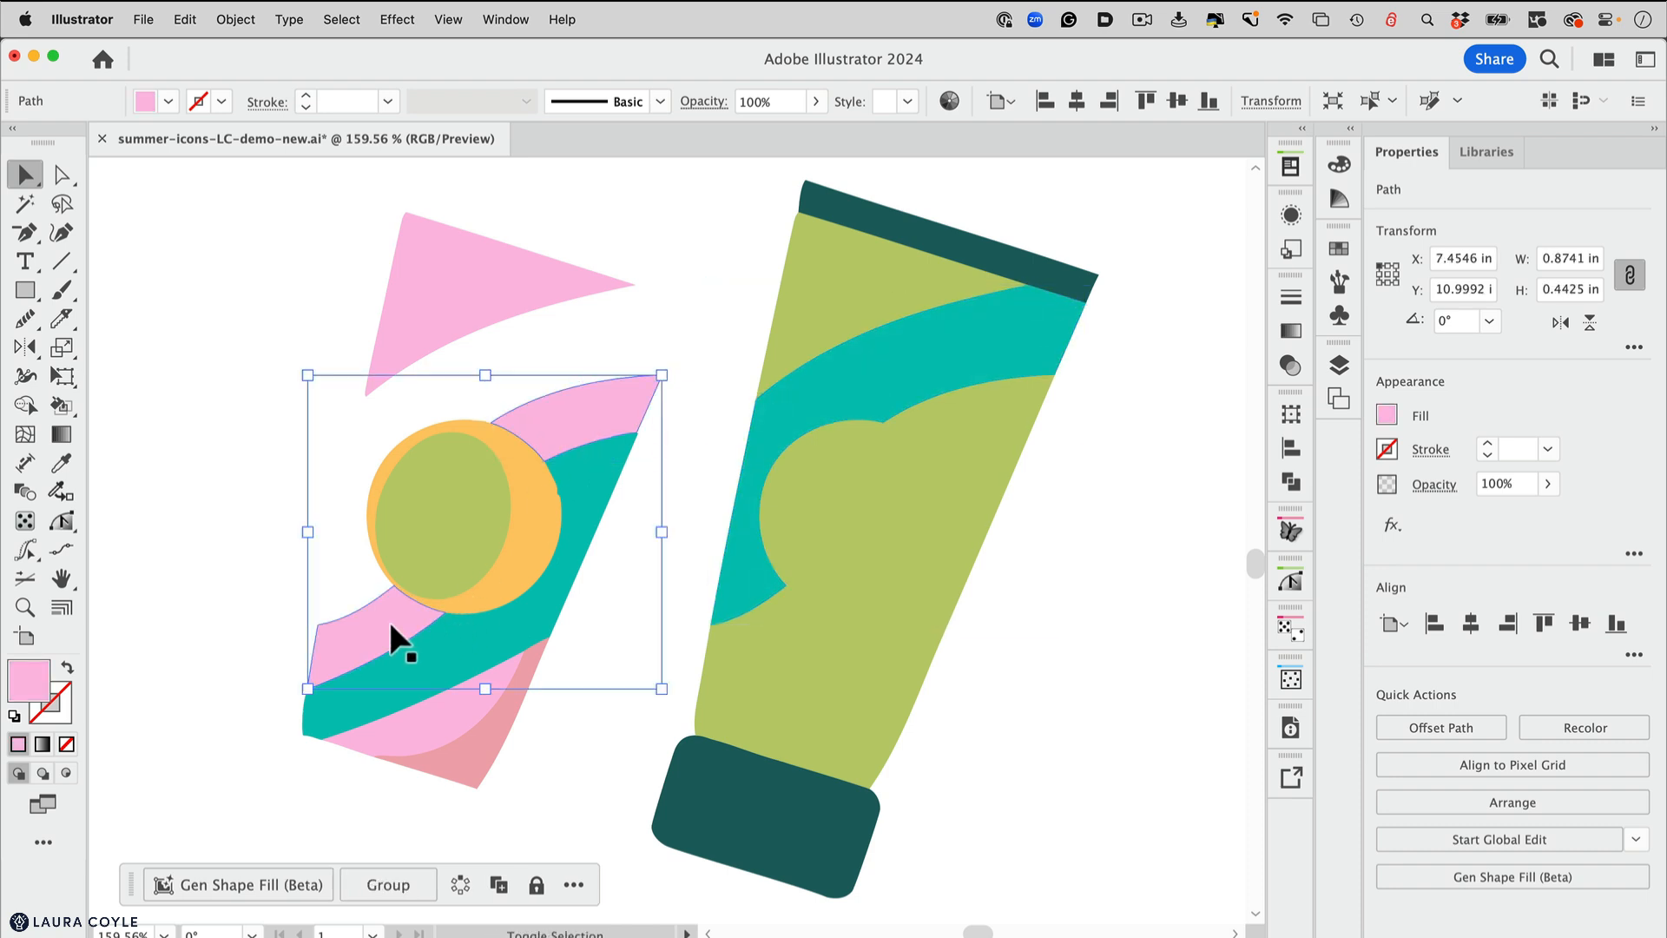
{"action": "key", "text": "shift+Right"}
{"action": "key", "text": "shift+Right"}
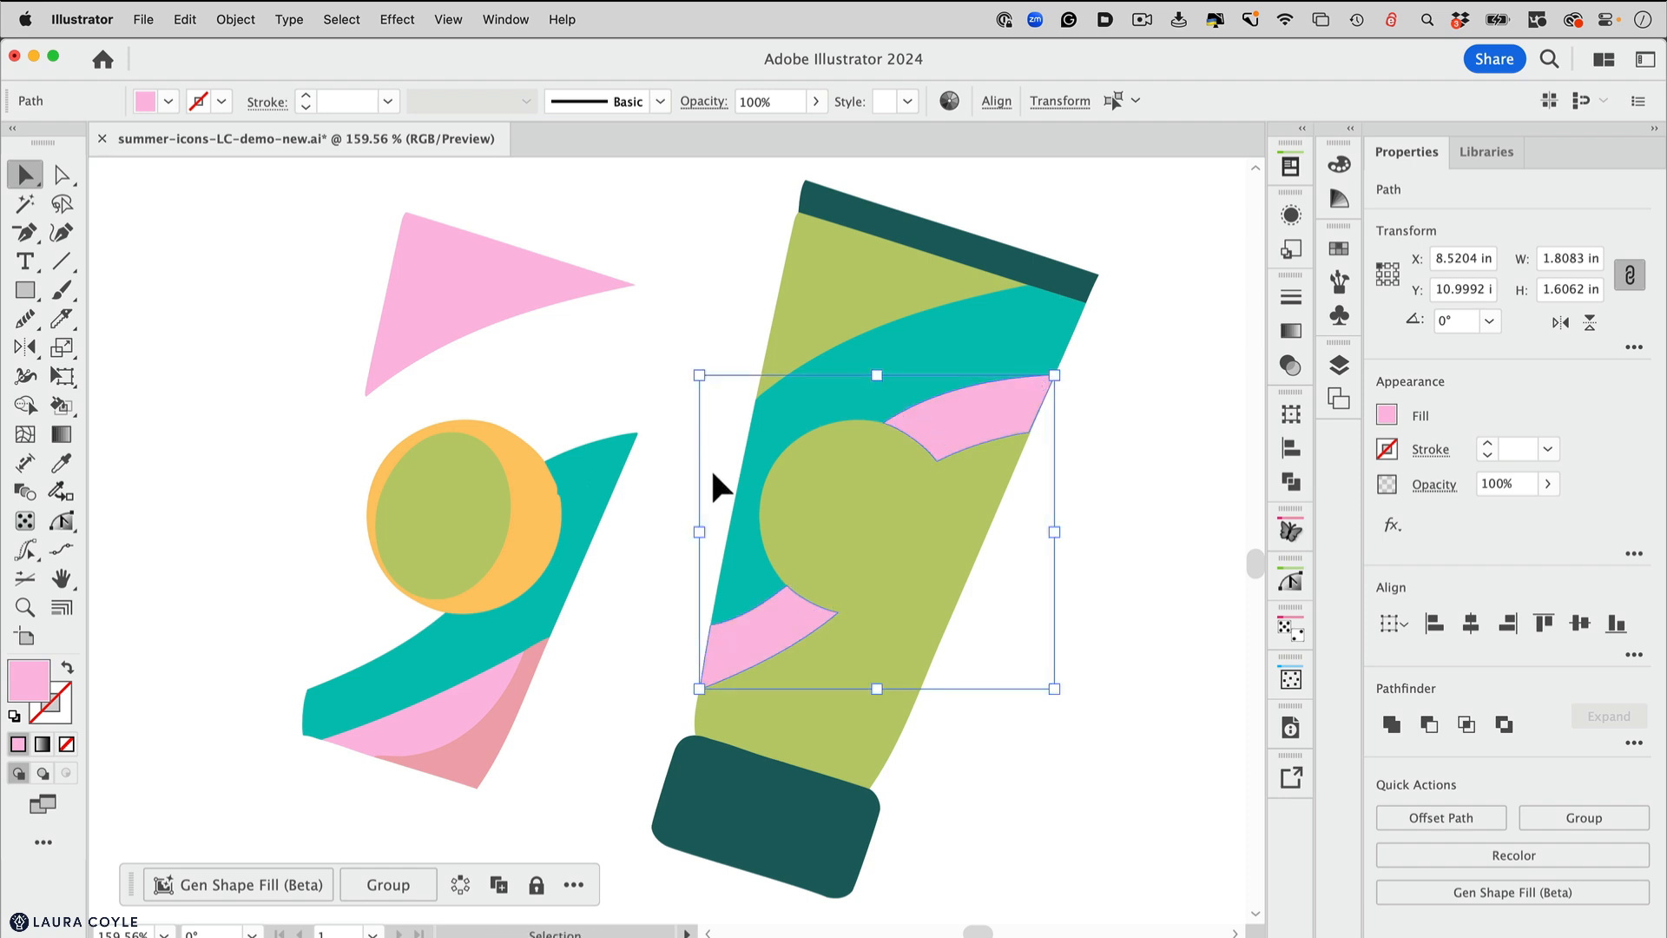
Duplicate the two lower teal pieces in place, move one set 2 in to the right onto the green body and bring it forward
{"action": "left_click", "coordinate": [524, 632]}
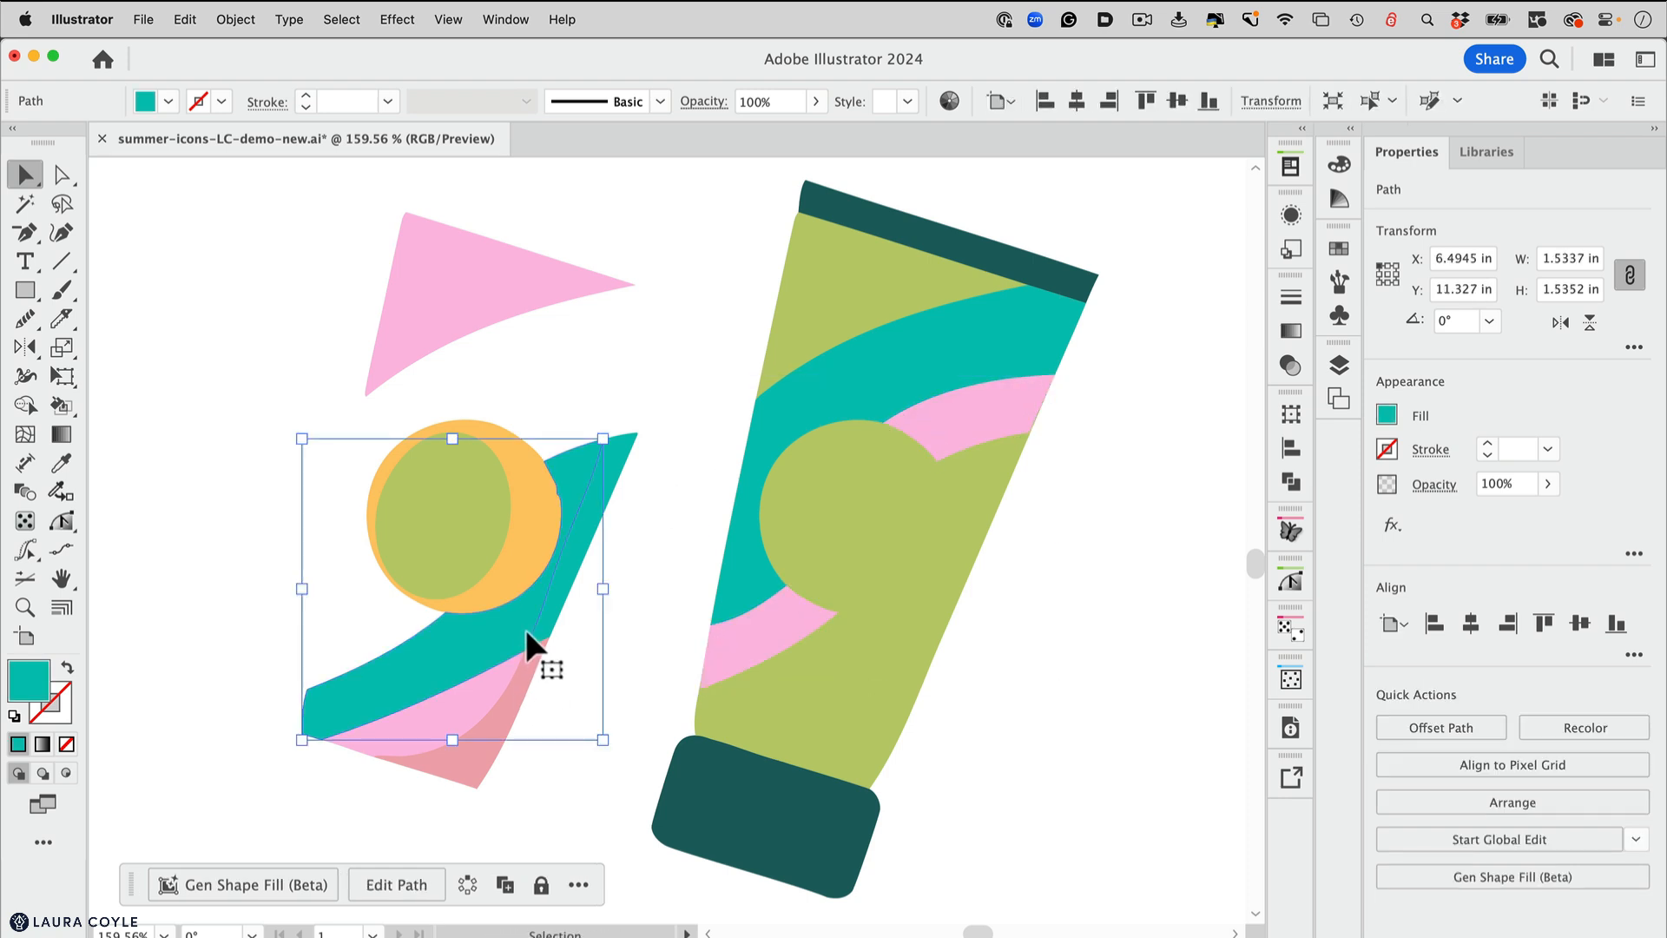
{"action": "left_click", "coordinate": [562, 608]}
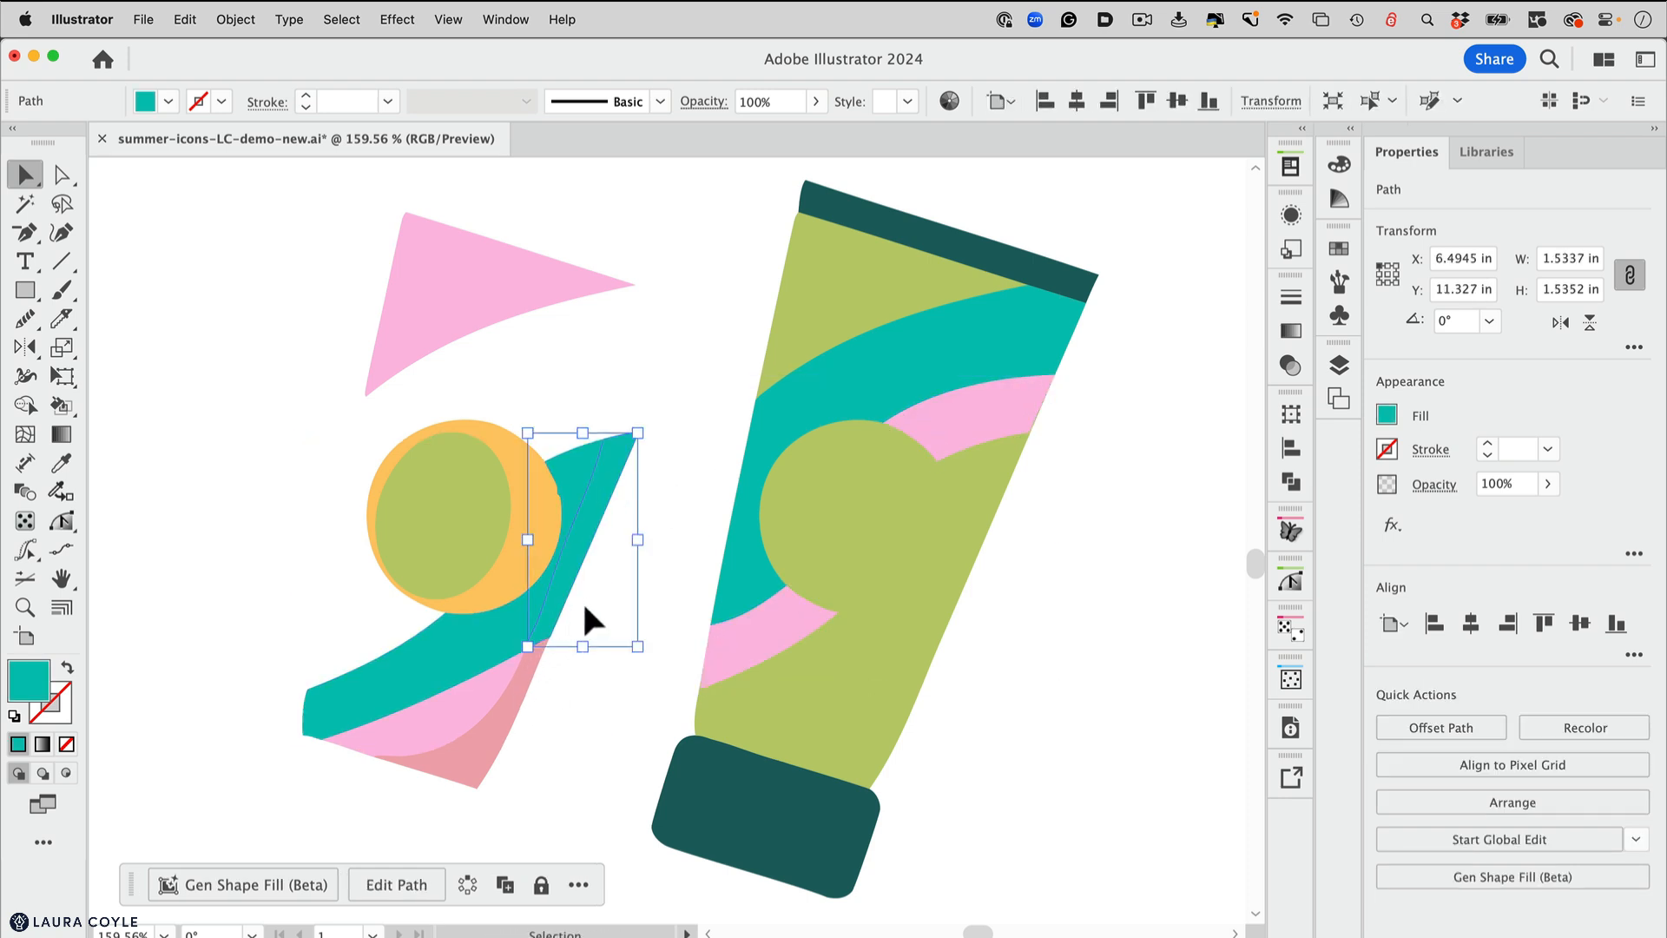
{"action": "left_click", "coordinate": [429, 647], "text": "shift"}
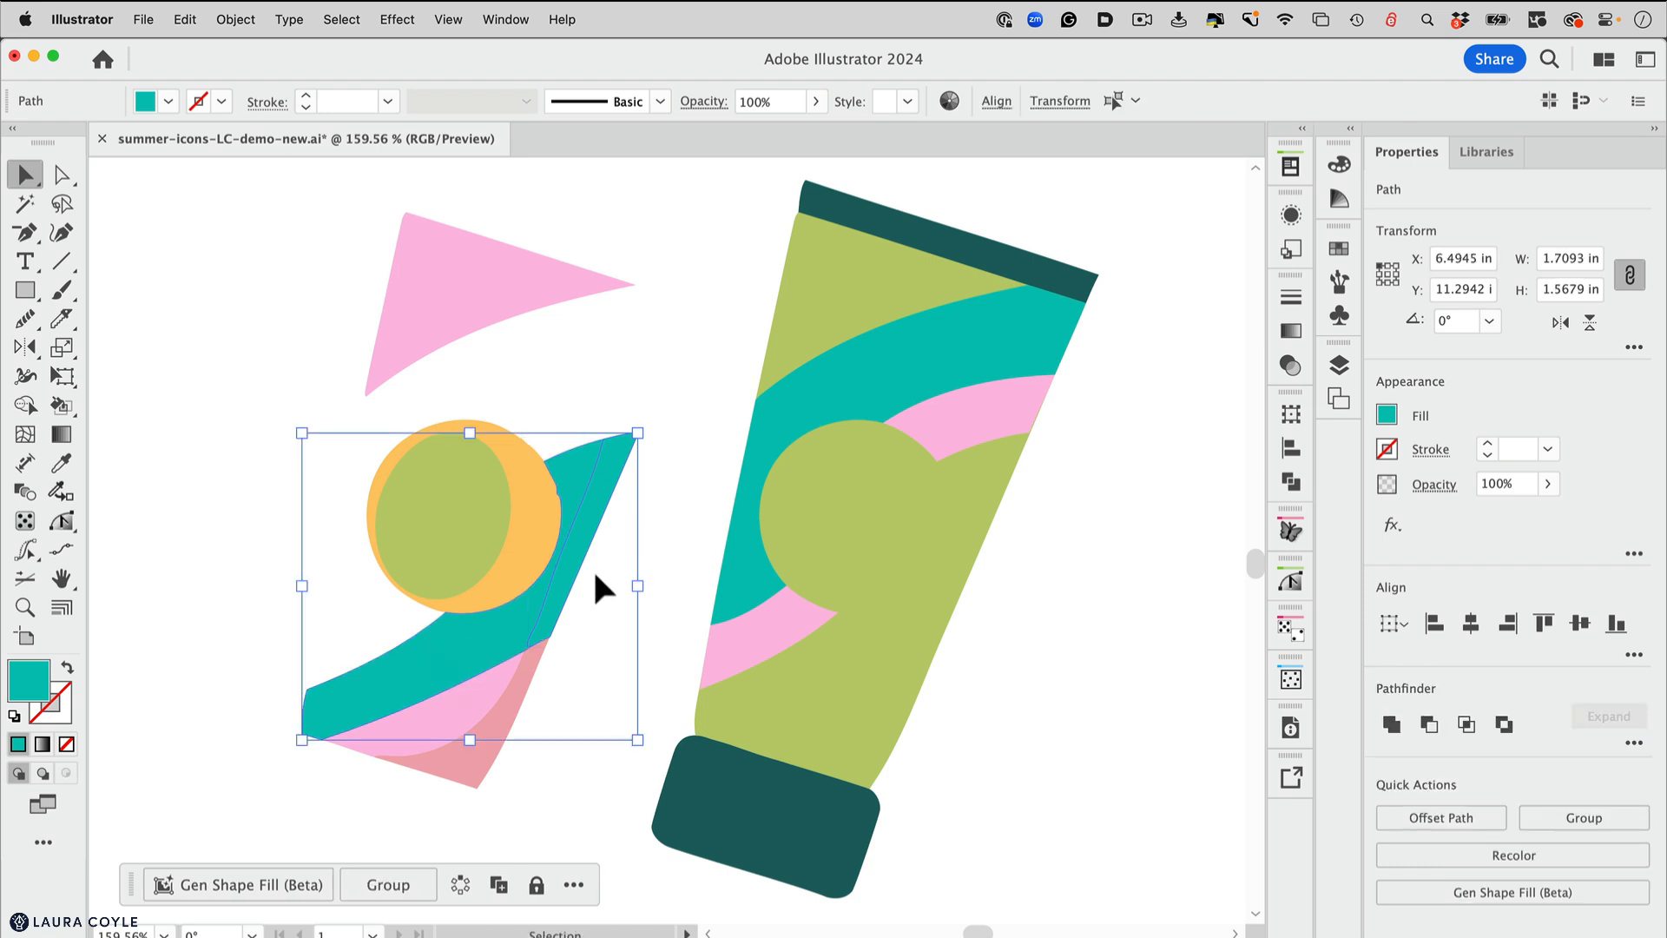
{"action": "left_click", "coordinate": [508, 701]}
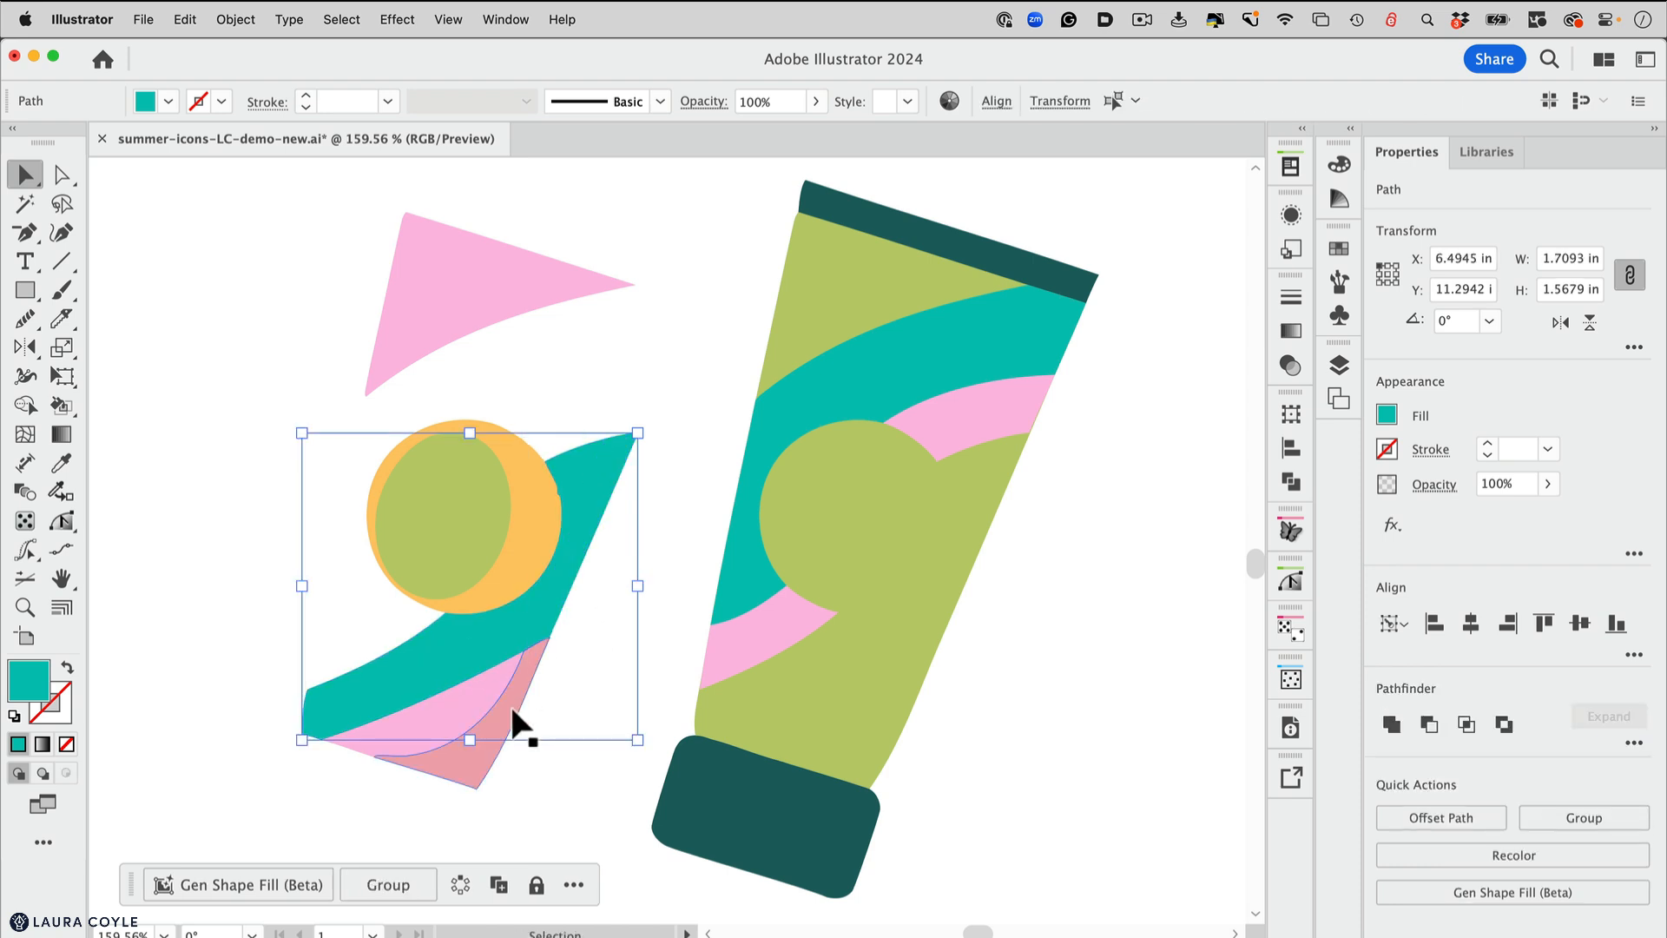
{"action": "left_click", "coordinate": [595, 634]}
{"action": "left_click", "coordinate": [447, 643]}
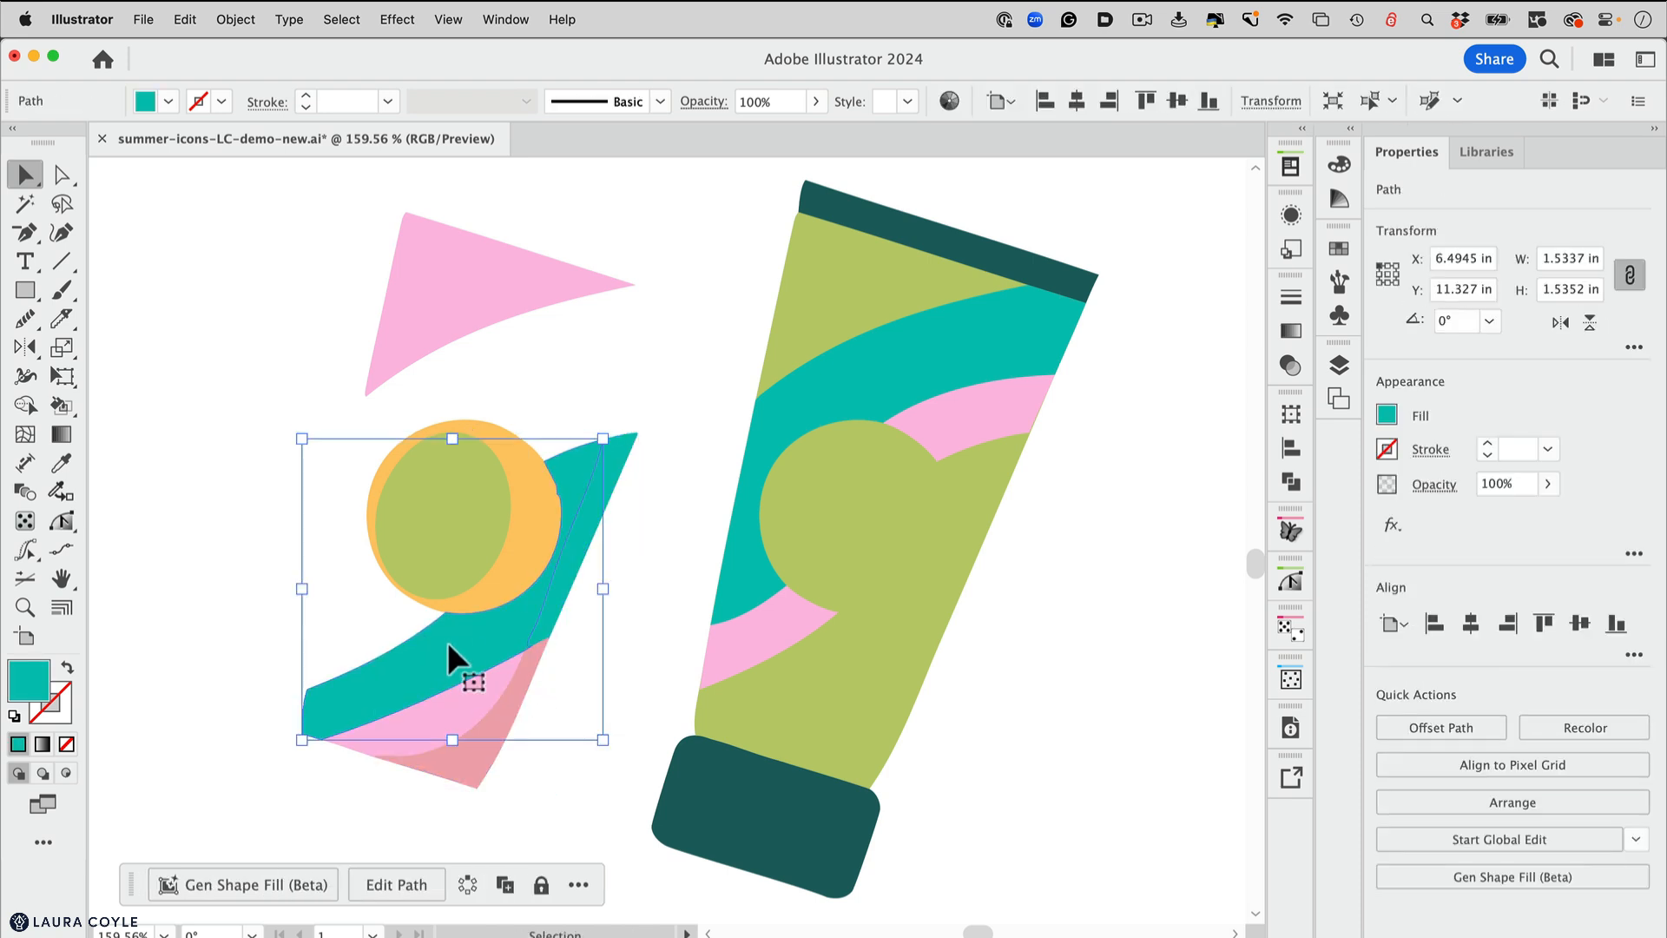
{"action": "left_click", "coordinate": [568, 582], "text": "shift"}
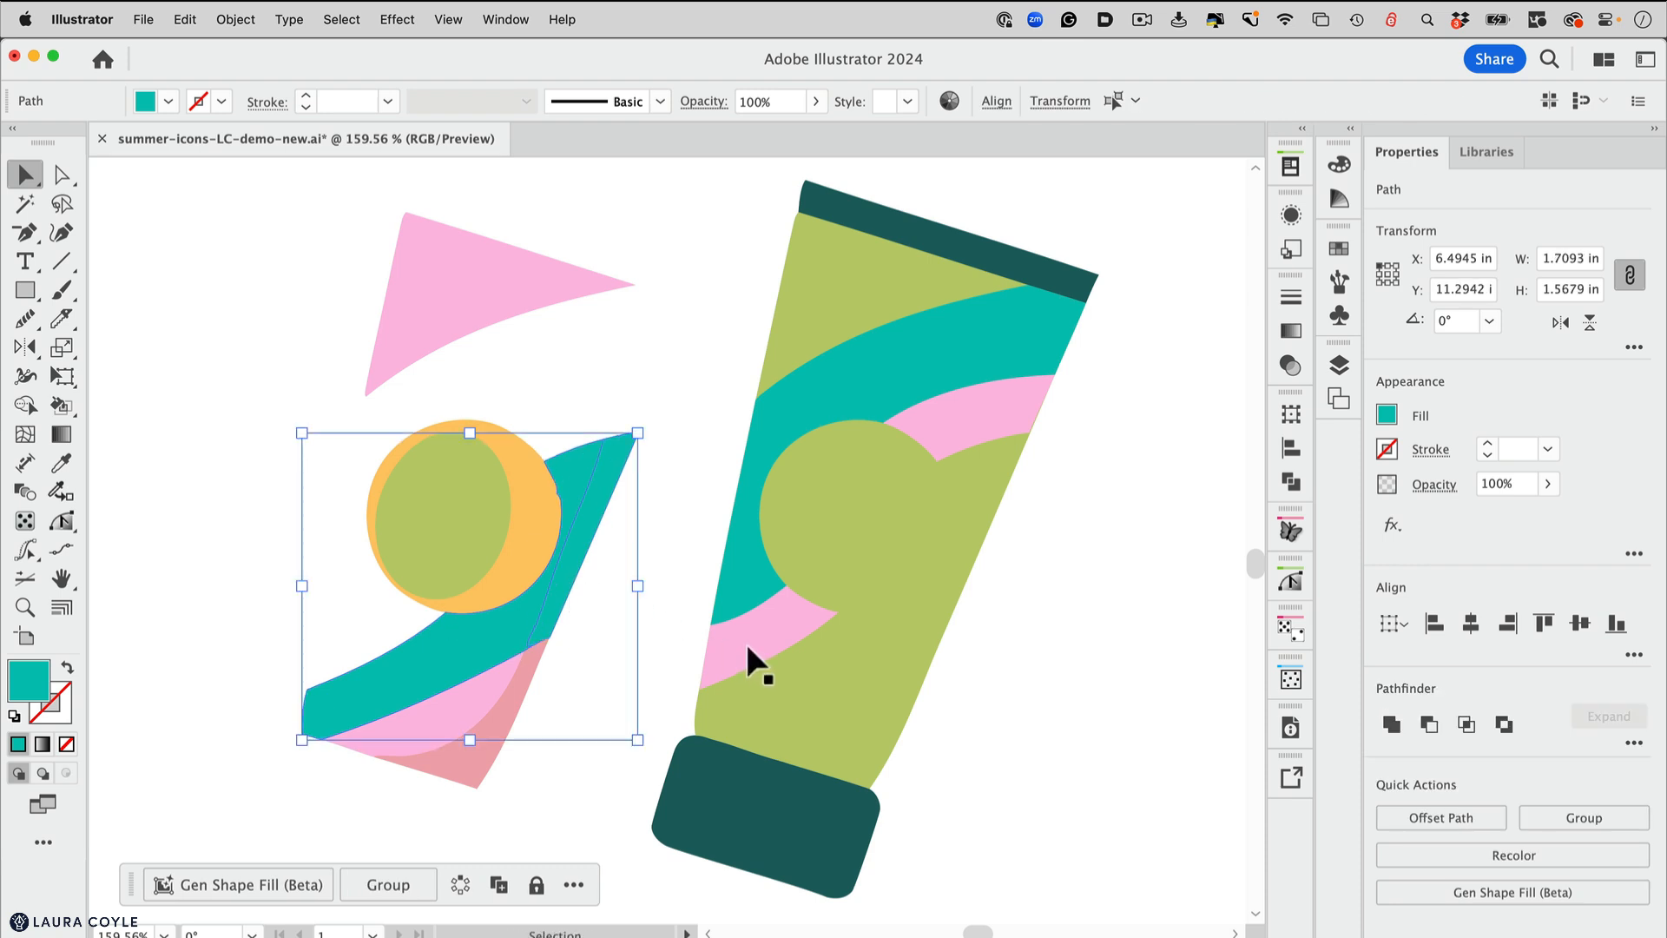
{"action": "key", "text": "super+c"}
{"action": "key", "text": "super+b"}
{"action": "key", "text": "shift+Right"}
{"action": "key", "text": "shift+Right"}
{"action": "key", "text": "shift+Right"}
{"action": "key", "text": "shift+Right"}
{"action": "key", "text": "shift+Right"}
{"action": "key", "text": "shift+Right"}
{"action": "key", "text": "shift+Right"}
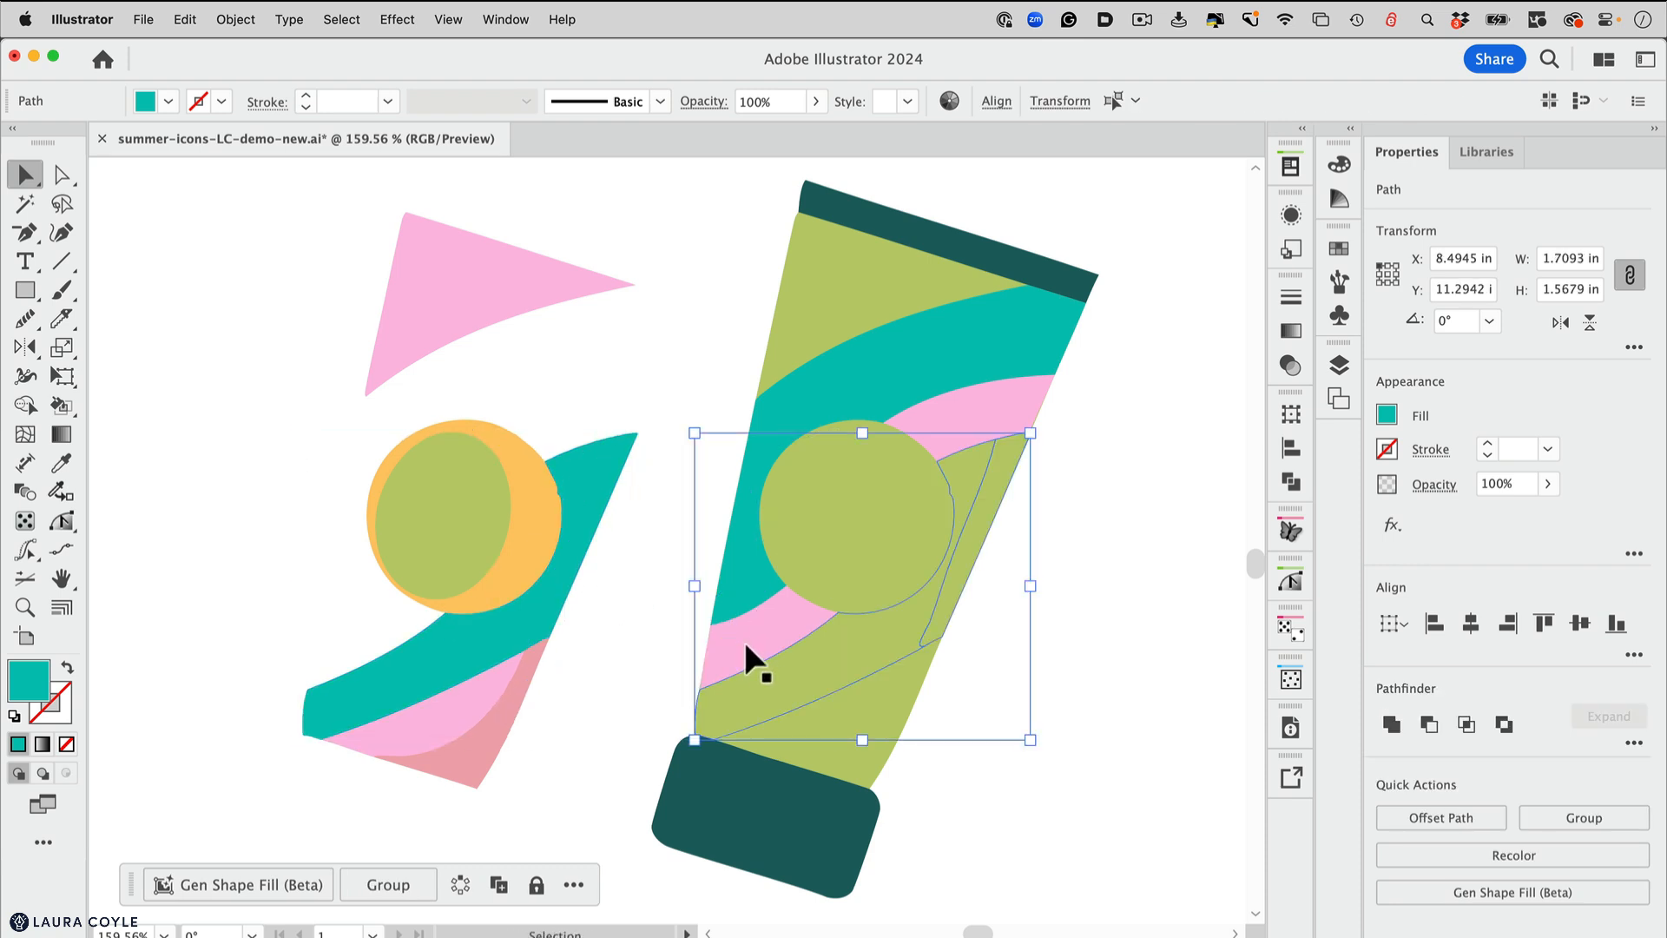
{"action": "key", "text": "super+bracketright"}
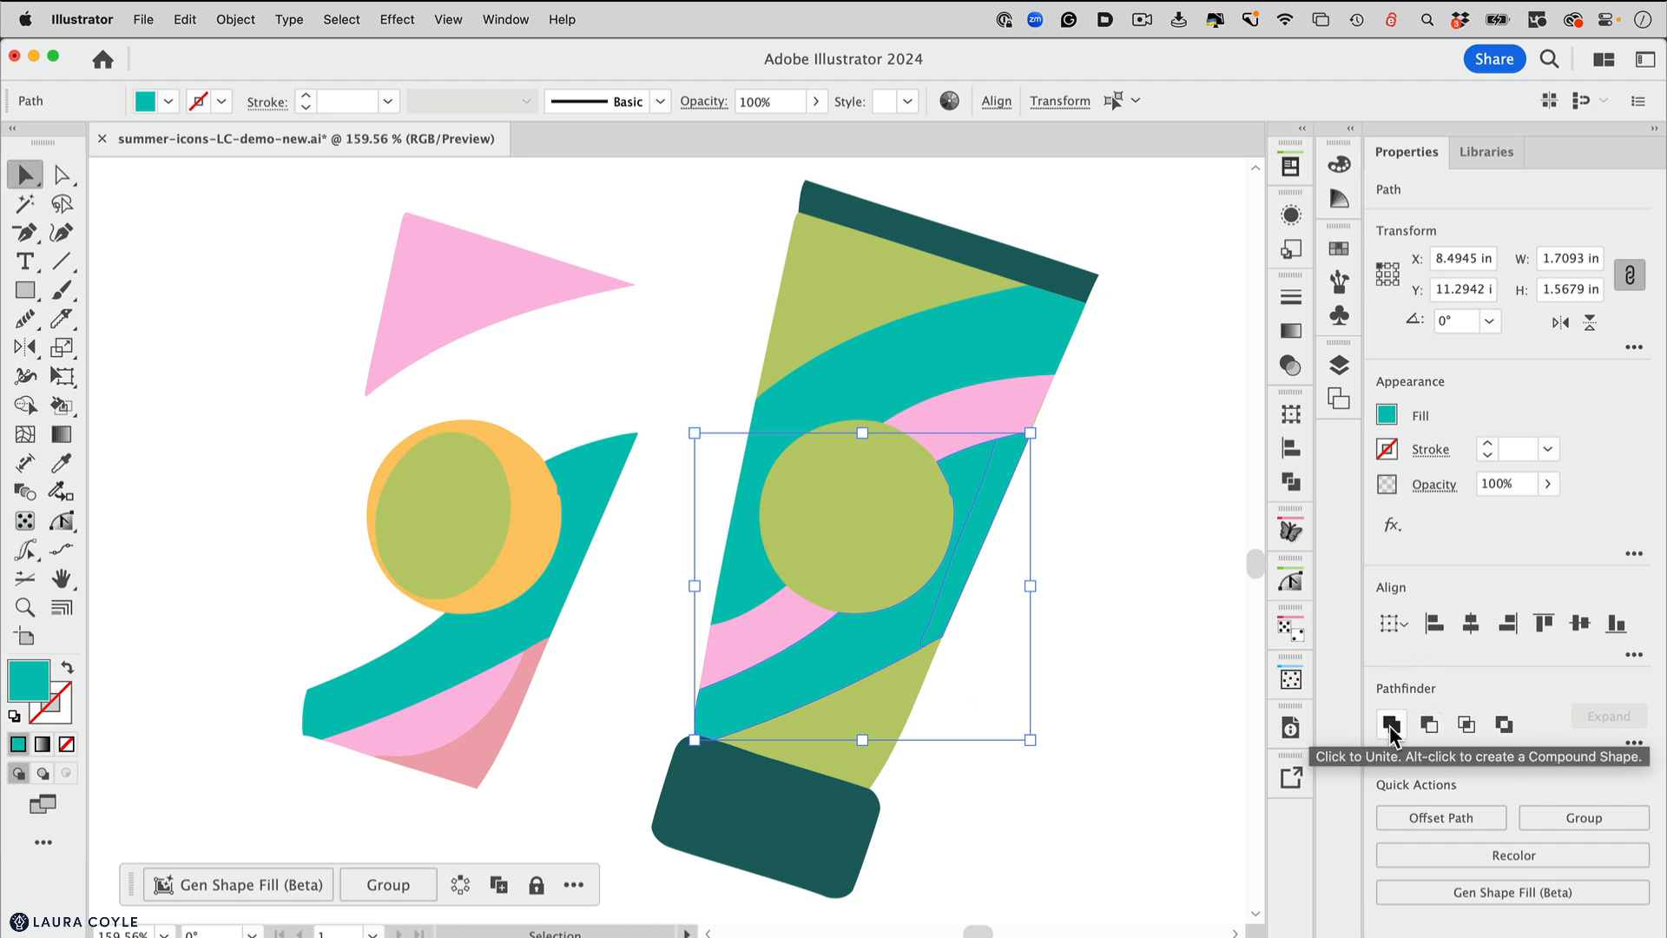
Unite the two lower teal pieces on the green body into one stripe, check the neighbouring stripes and clear the selection
{"action": "left_click", "coordinate": [1390, 724]}
{"action": "left_click", "coordinate": [1090, 525]}
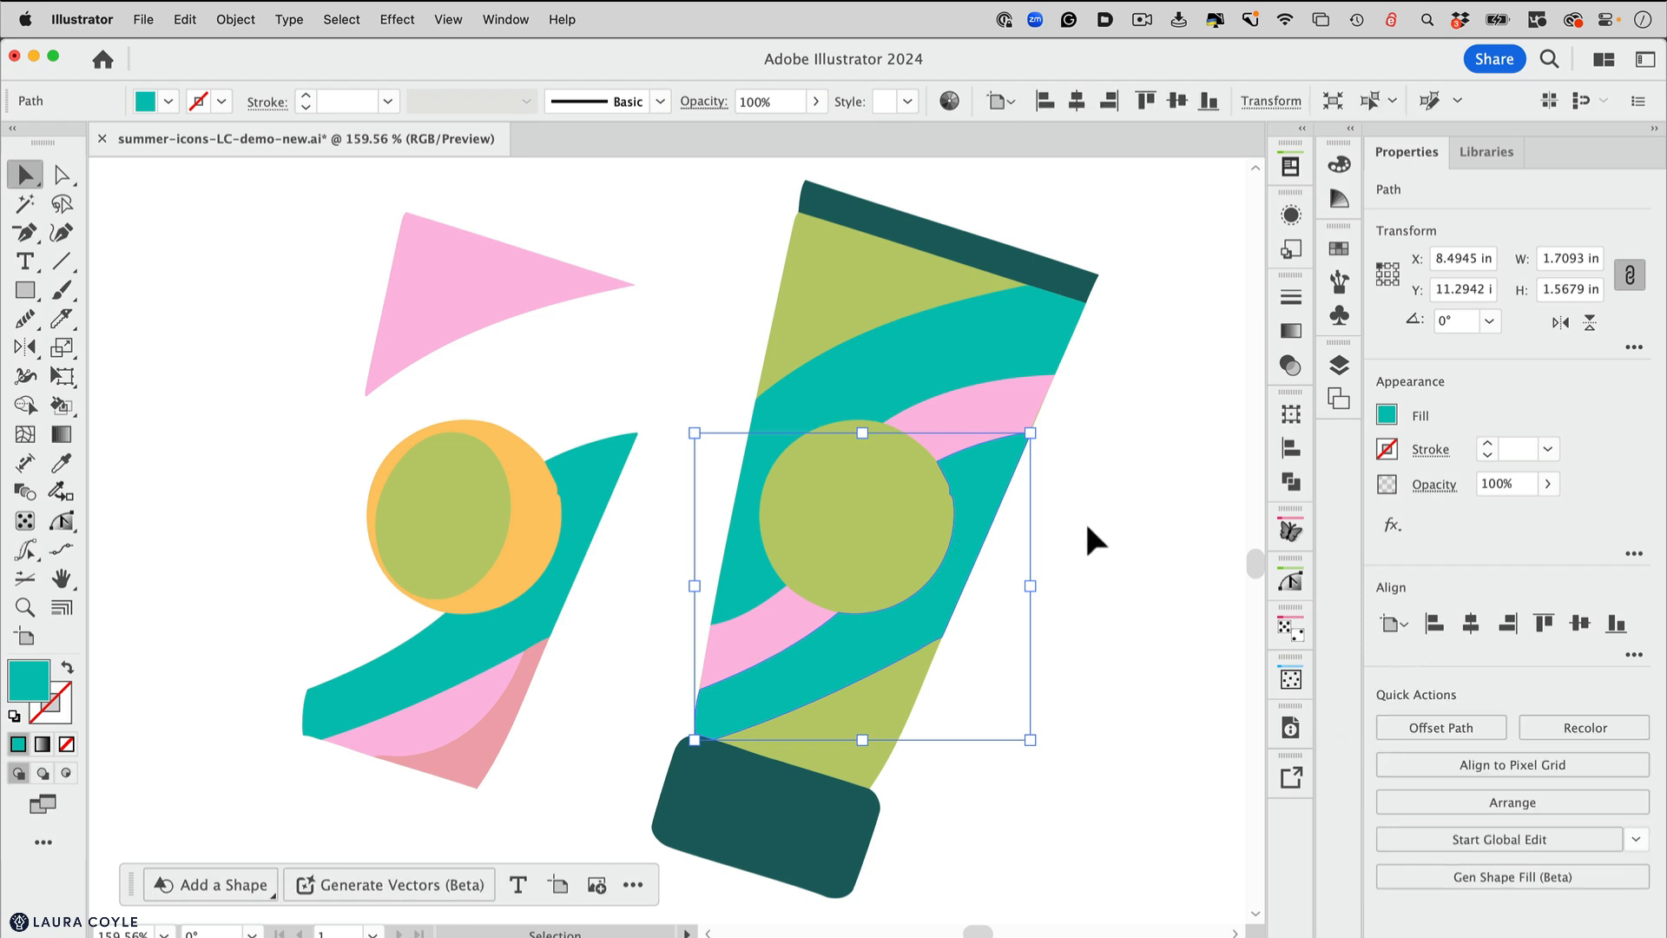
{"action": "left_click", "coordinate": [975, 486]}
{"action": "left_click", "coordinate": [976, 414]}
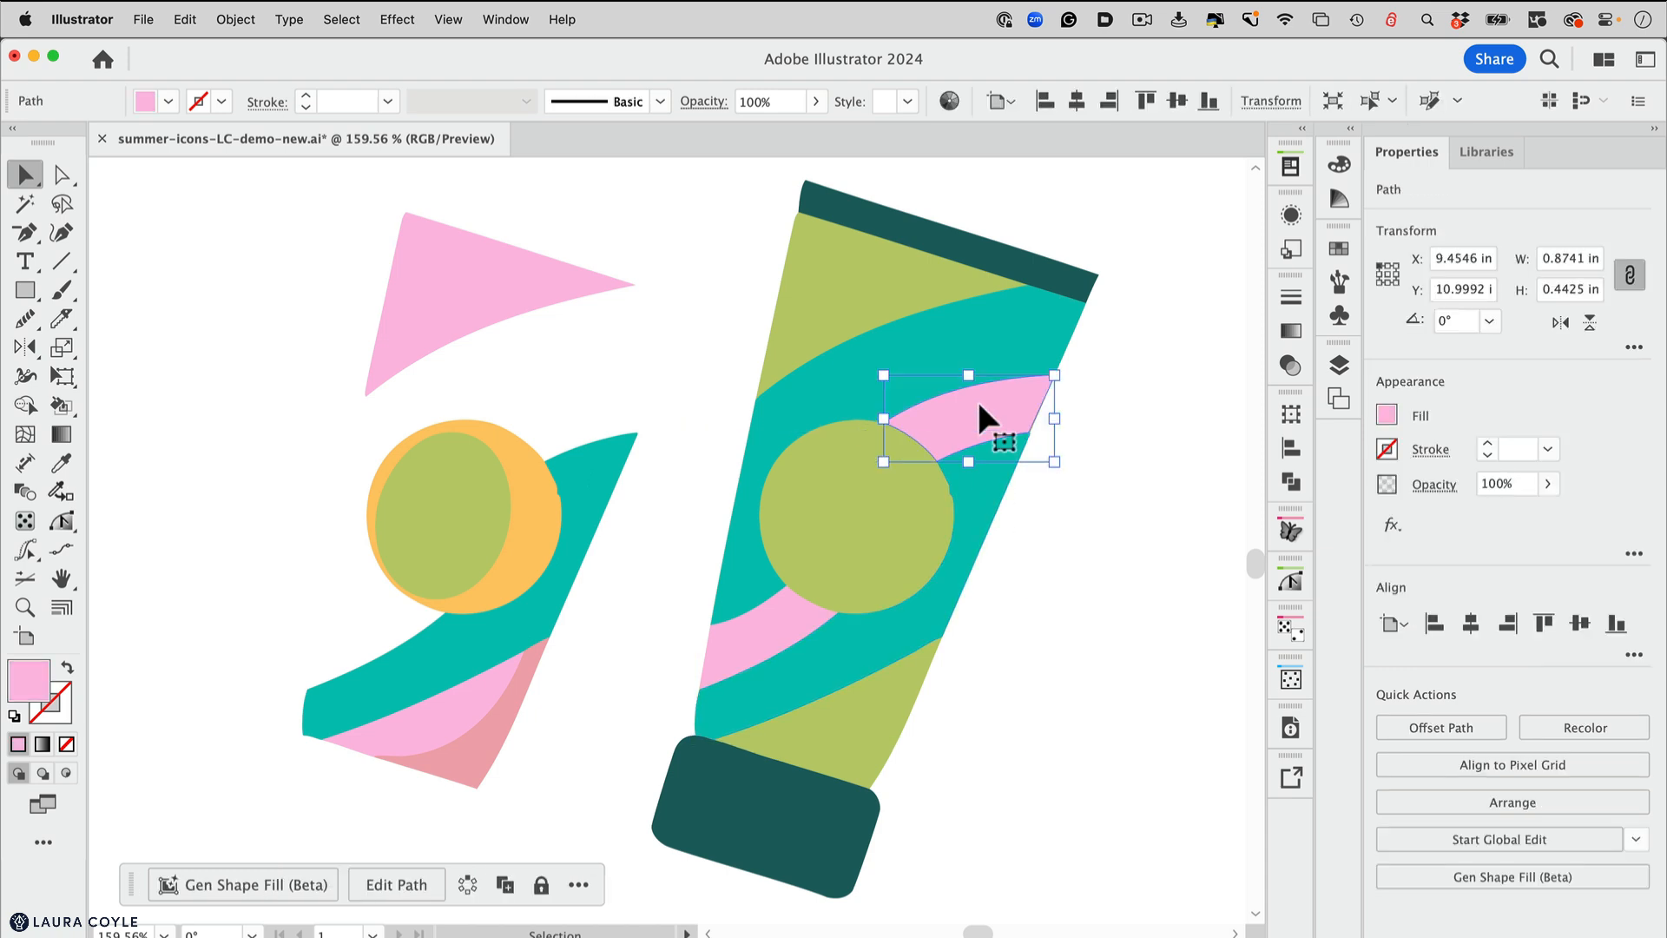
{"action": "left_click", "coordinate": [971, 333]}
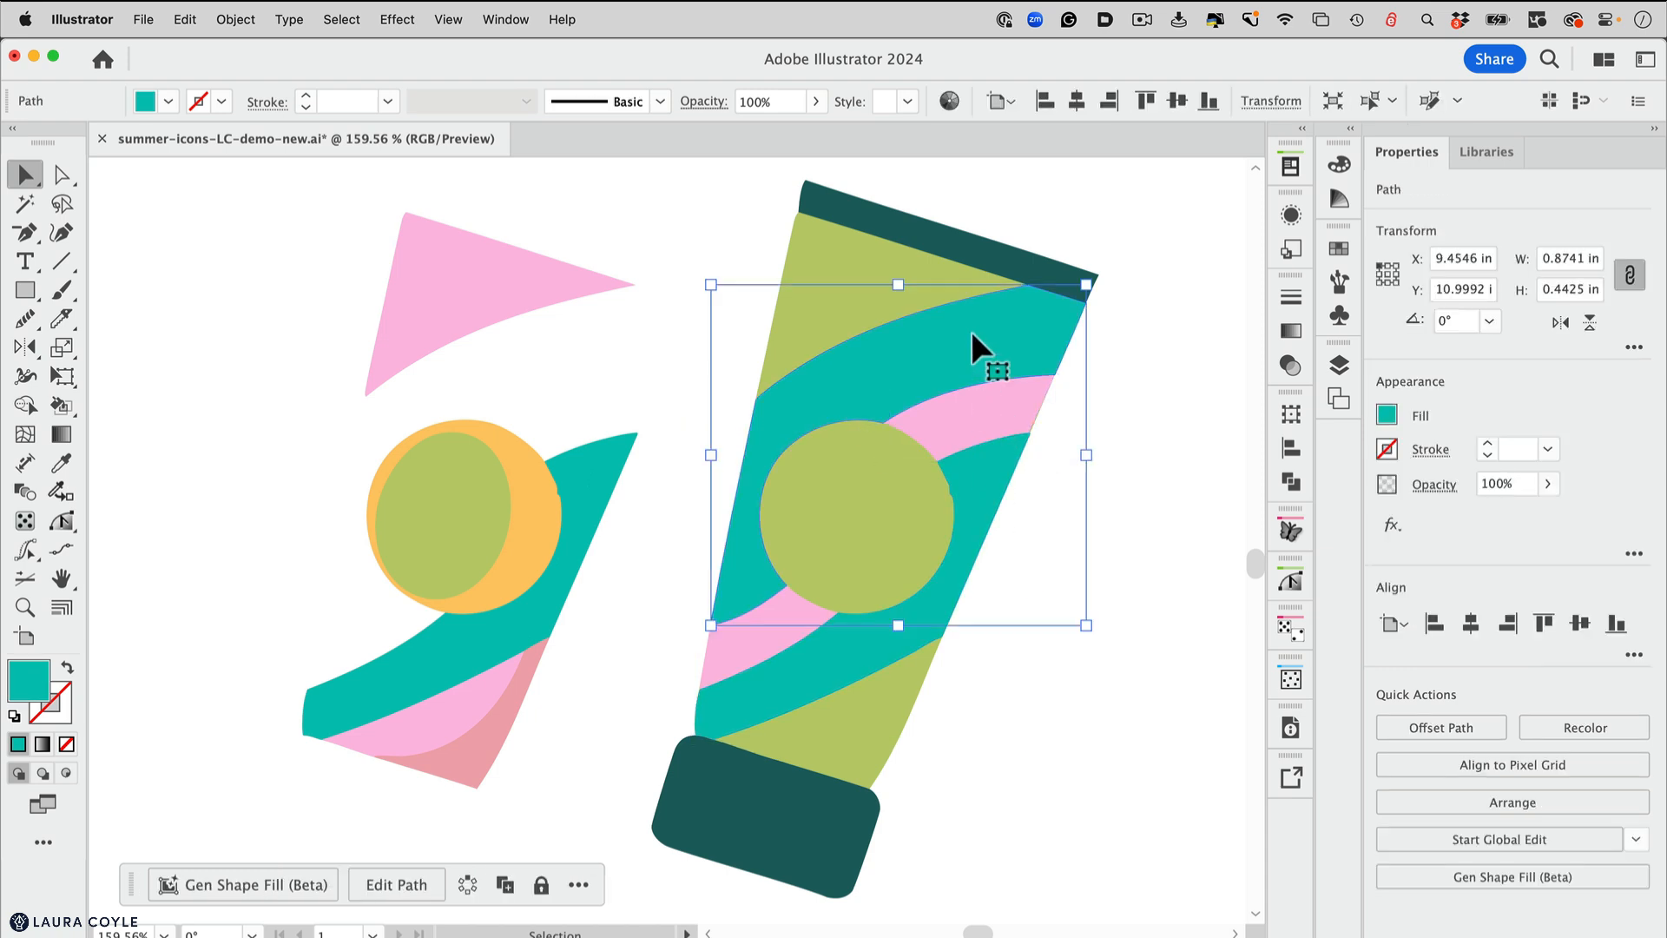
{"action": "left_click", "coordinate": [1157, 534]}
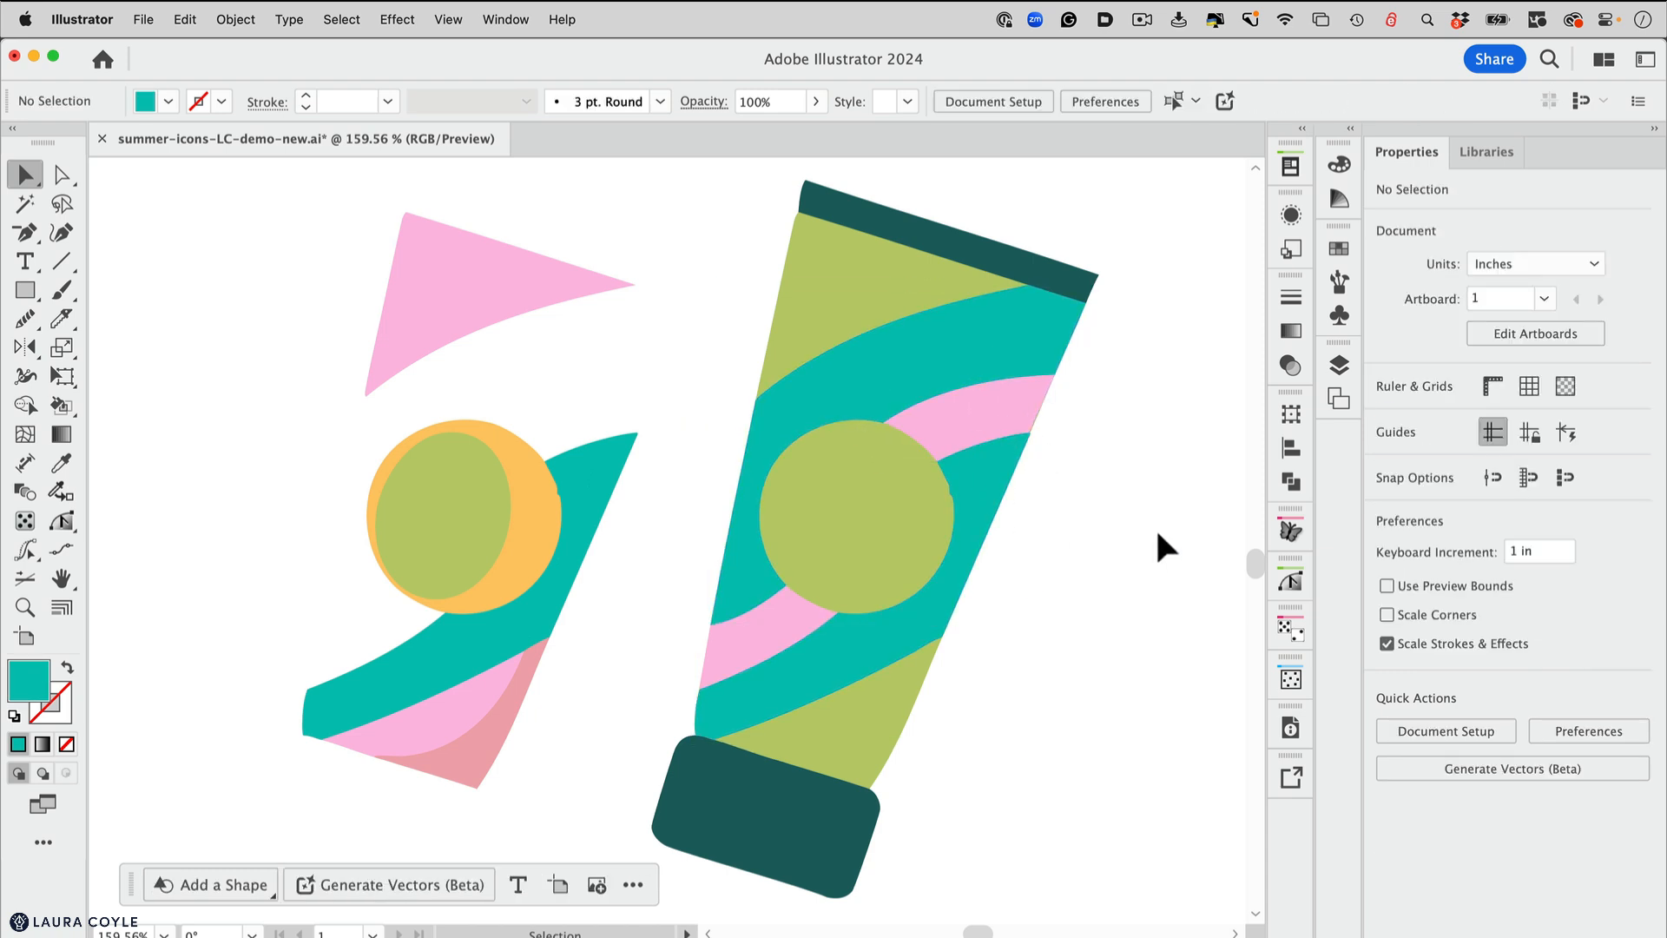
Move the narrow teal edge piece and the darker pink shadow piece 3 in to the right and unite them into one shape
{"action": "left_click", "coordinate": [561, 591]}
{"action": "left_click", "coordinate": [499, 728], "text": "shift"}
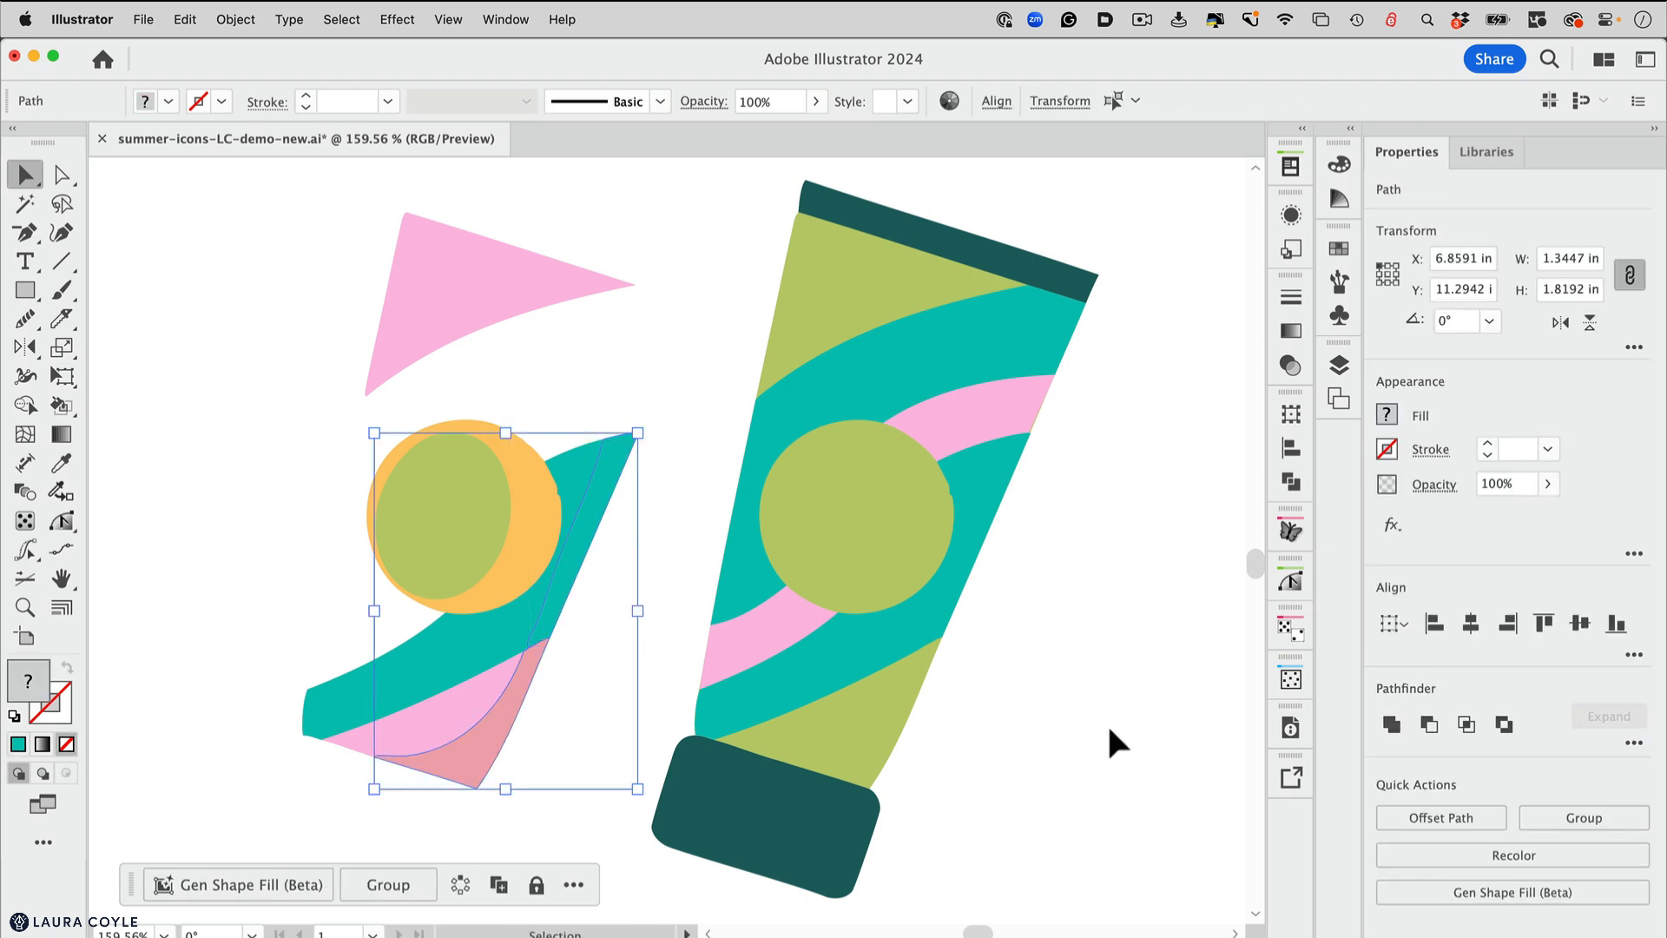
{"action": "scroll", "coordinate": [1110, 727], "scroll_direction": "left", "scroll_amount": 1}
{"action": "key", "text": "shift+Right"}
{"action": "key", "text": "shift+Right"}
{"action": "key", "text": "shift+Right"}
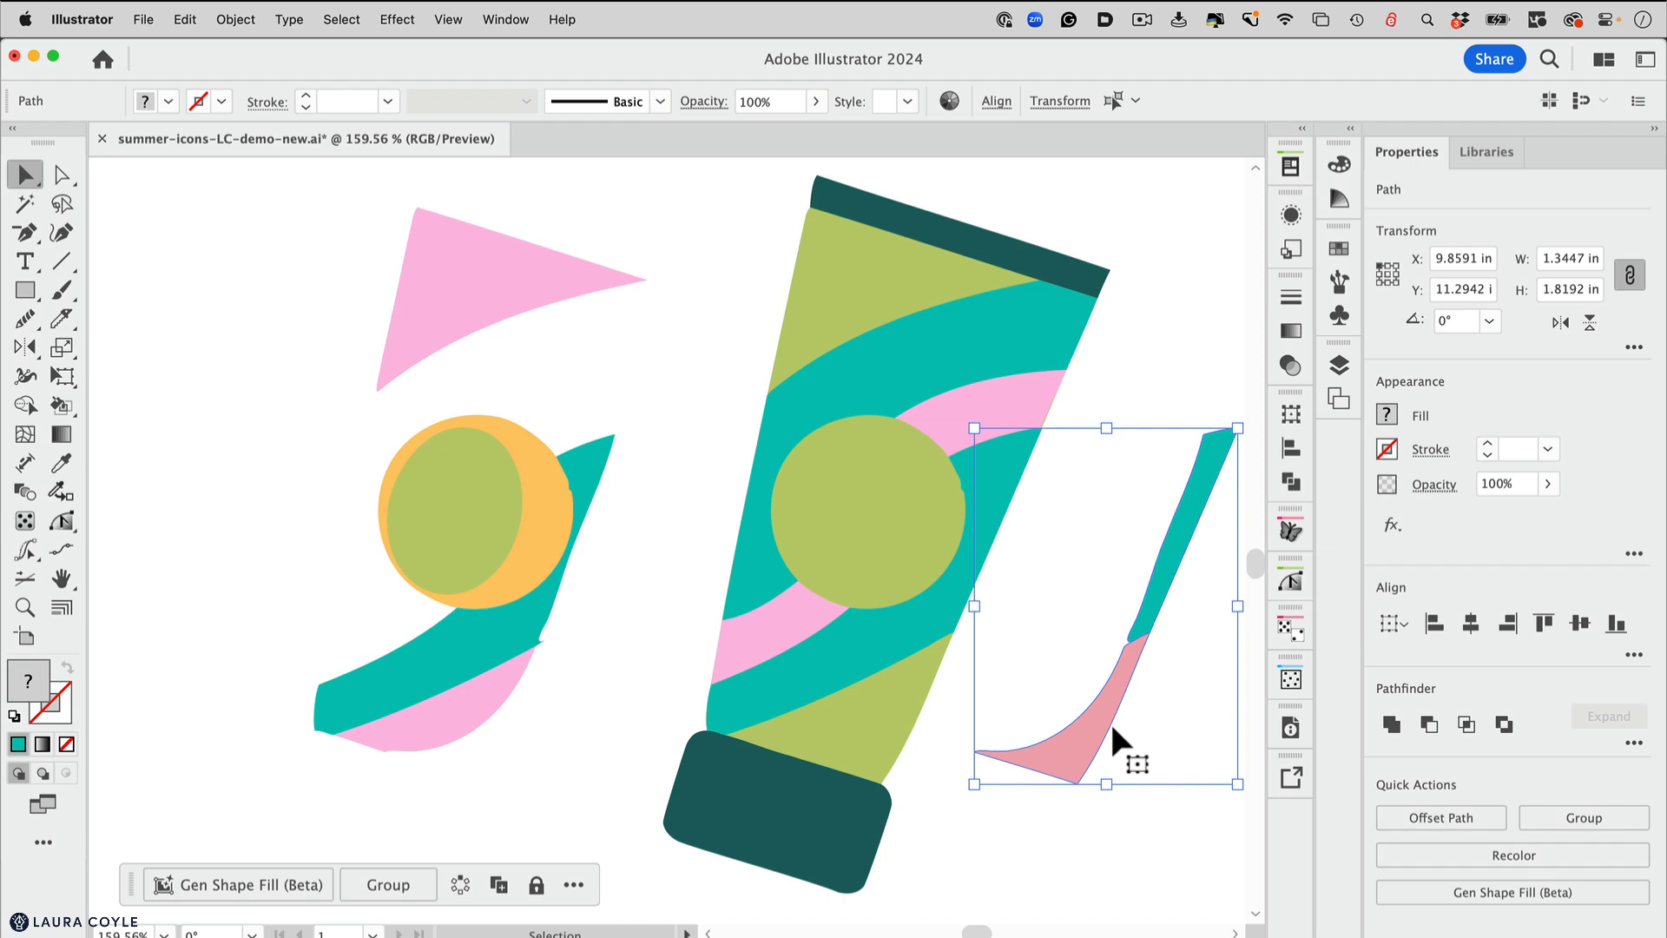
{"action": "left_click", "coordinate": [1389, 727]}
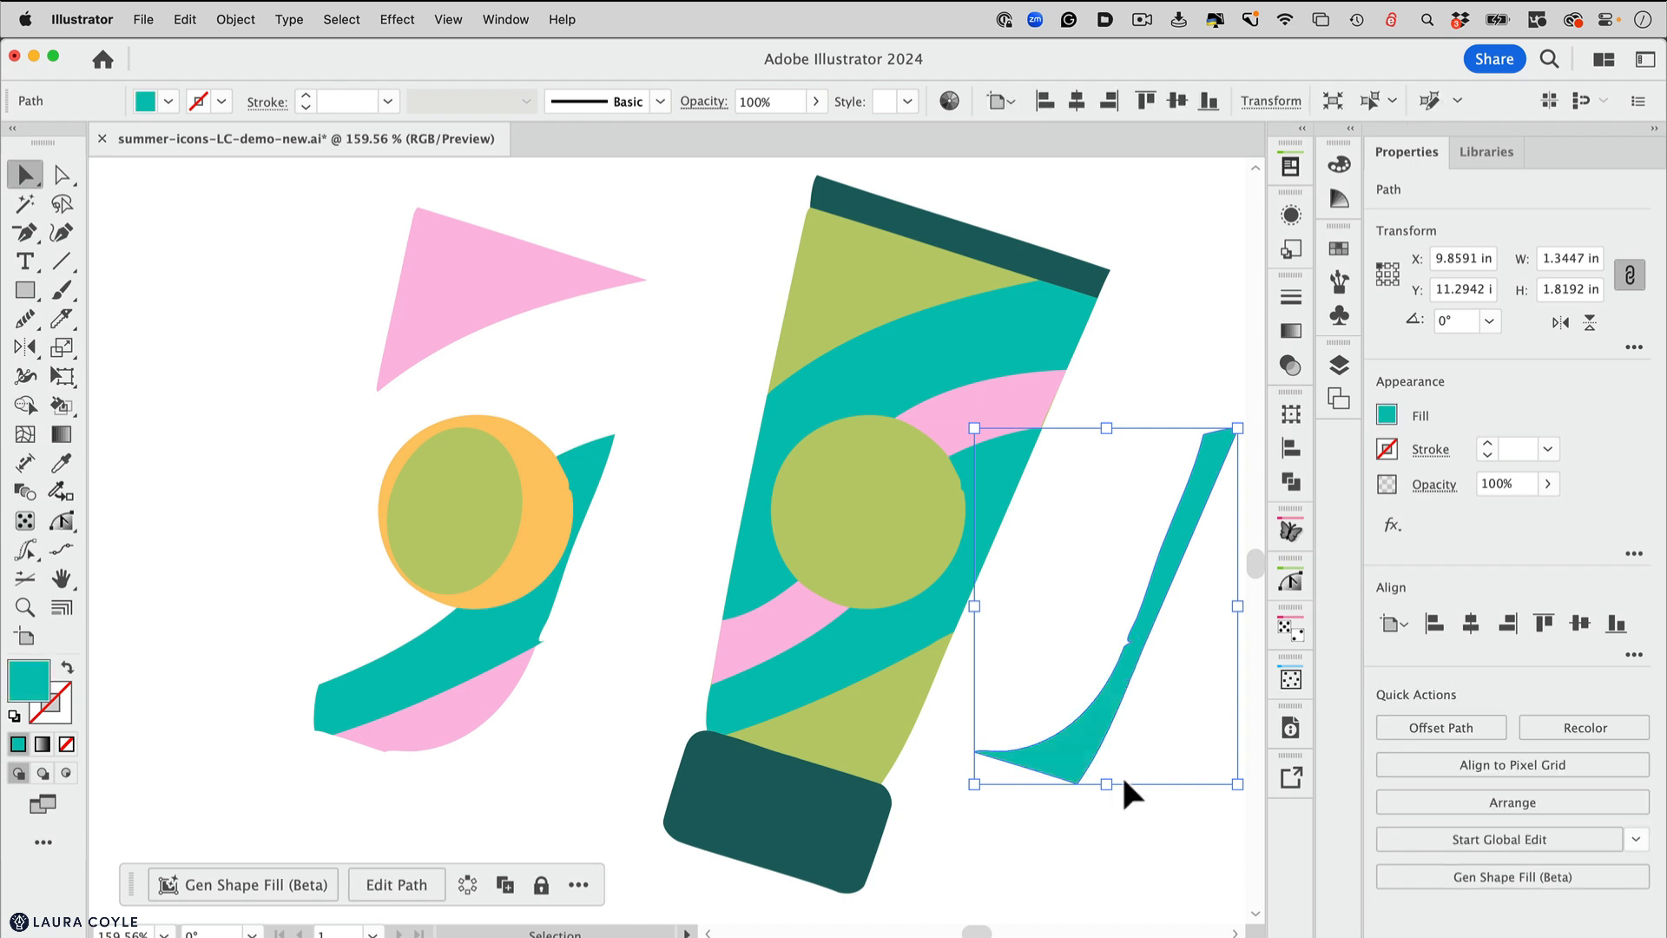
Smooth the inner curved edge of the united shadow shape around its notch with the Smooth tool
{"action": "left_click", "coordinate": [1172, 698]}
{"action": "left_click", "coordinate": [1112, 692]}
{"action": "left_click", "coordinate": [26, 319]}
{"action": "left_click_drag", "start_coordinate": [1143, 620], "coordinate": [1104, 688]}
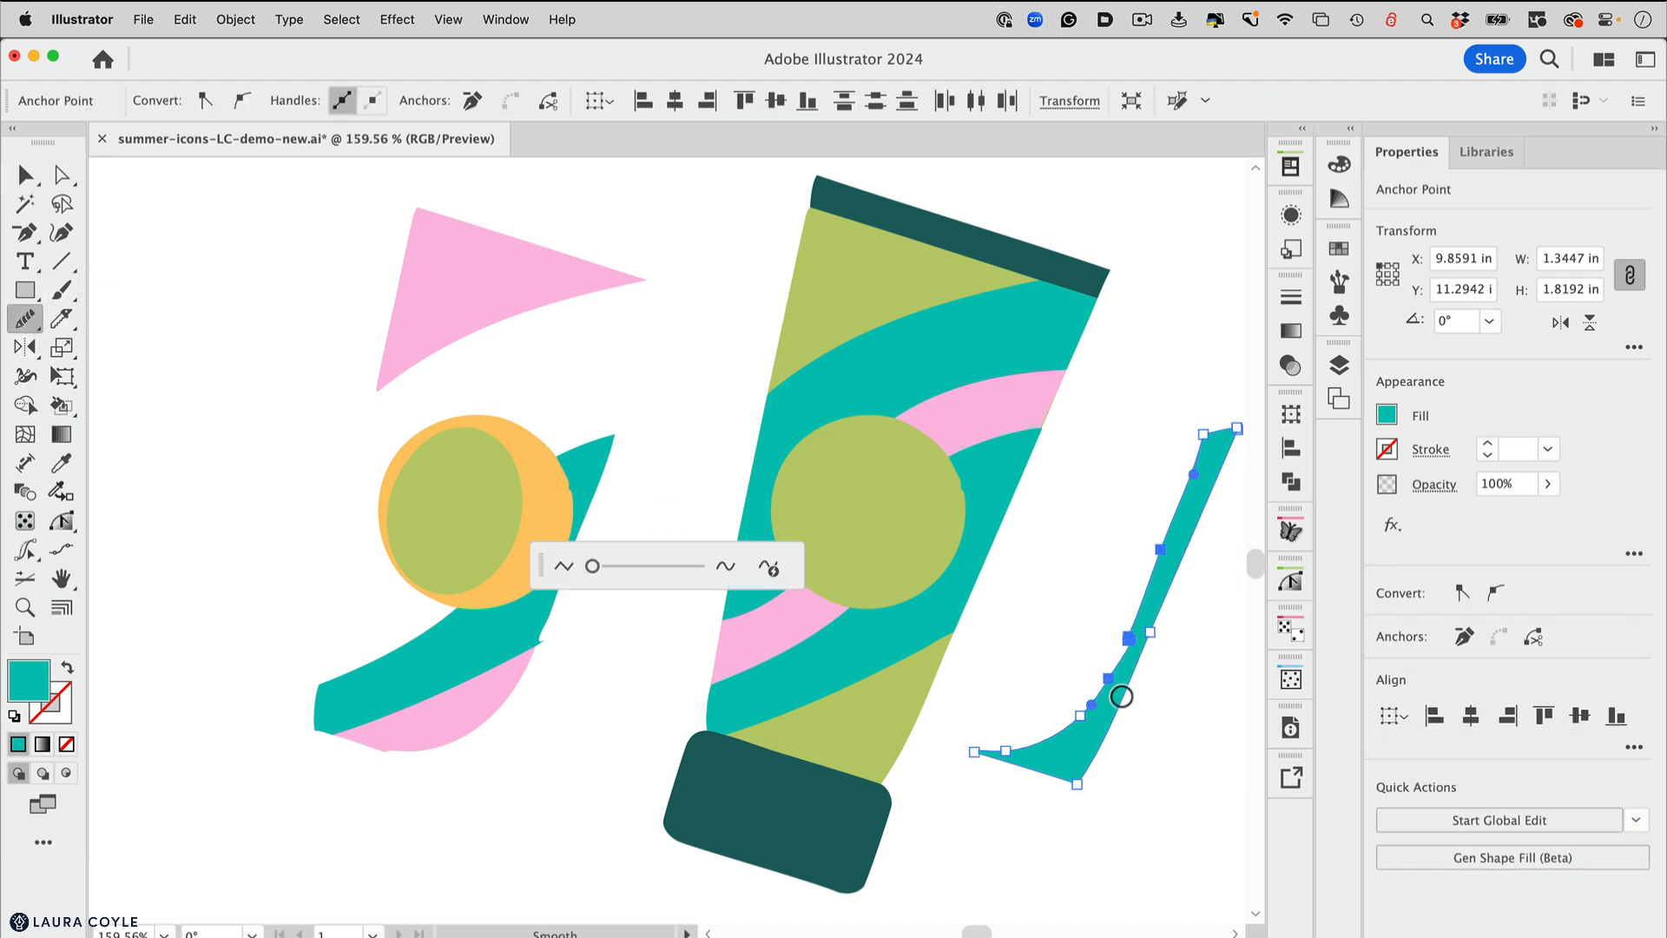
{"action": "scroll", "coordinate": [1117, 688], "scroll_direction": "up", "scroll_amount": 5}
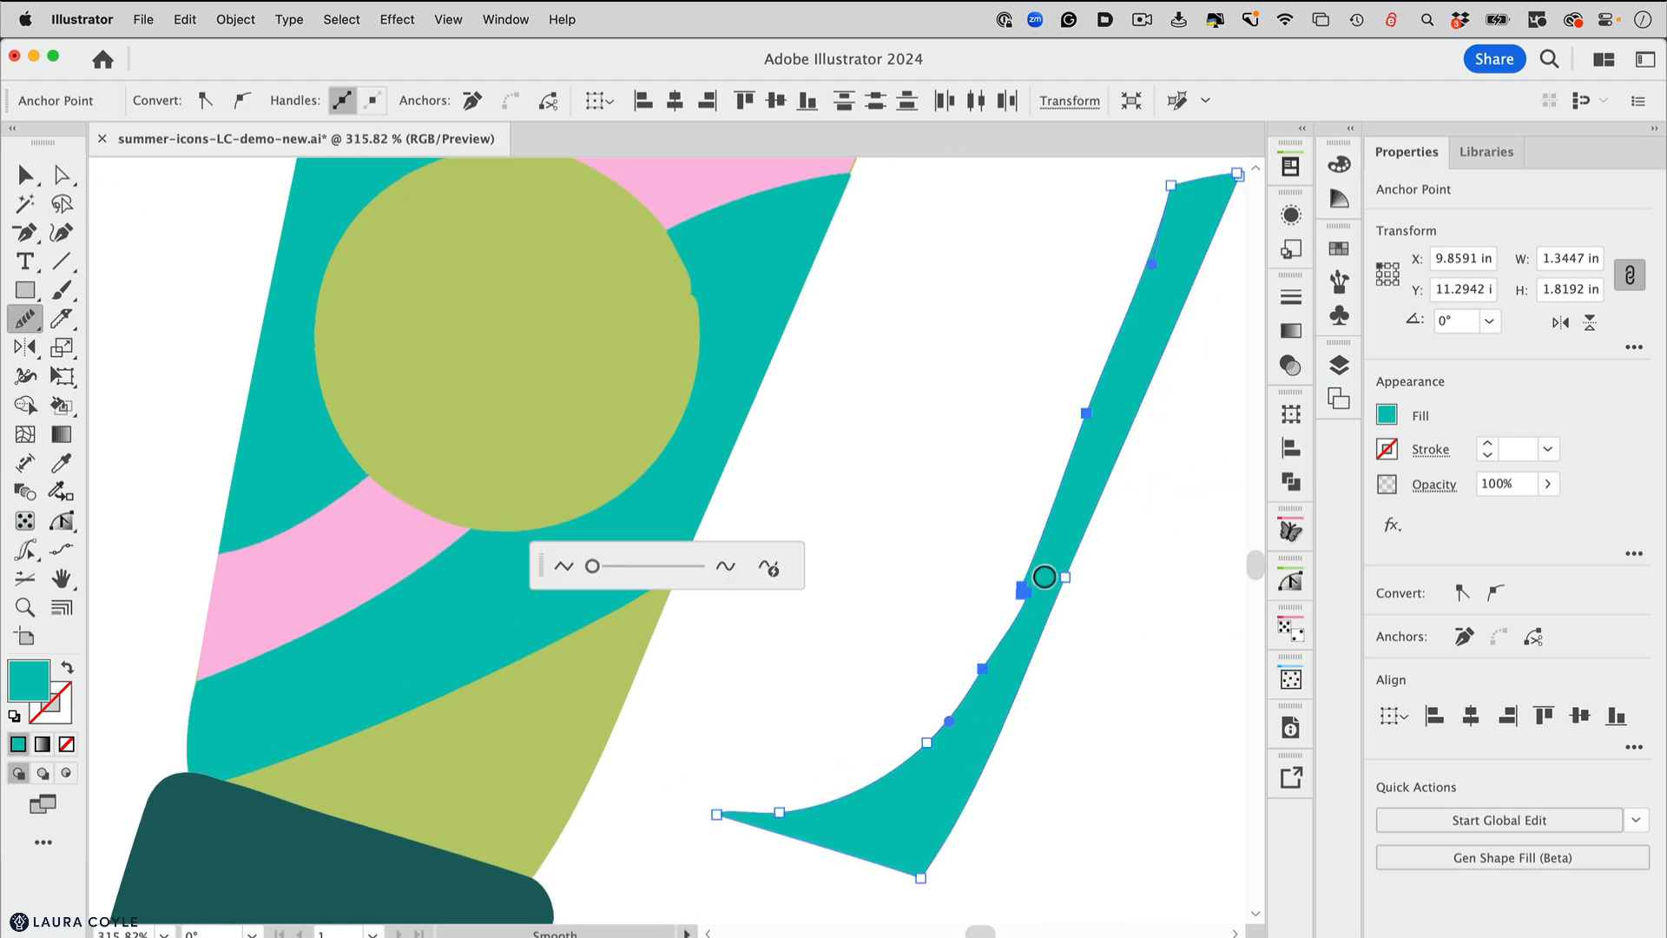
{"action": "mouse_move", "coordinate": [1044, 576]}
{"action": "left_mouse_down"}
{"action": "mouse_move", "coordinate": [1031, 573]}
{"action": "mouse_move", "coordinate": [979, 690]}
{"action": "left_mouse_up"}
Cut the shadow shape's inner edge at the anchor points on both sides of the notch with Scissors and delete the notched segment
{"action": "key", "text": "a"}
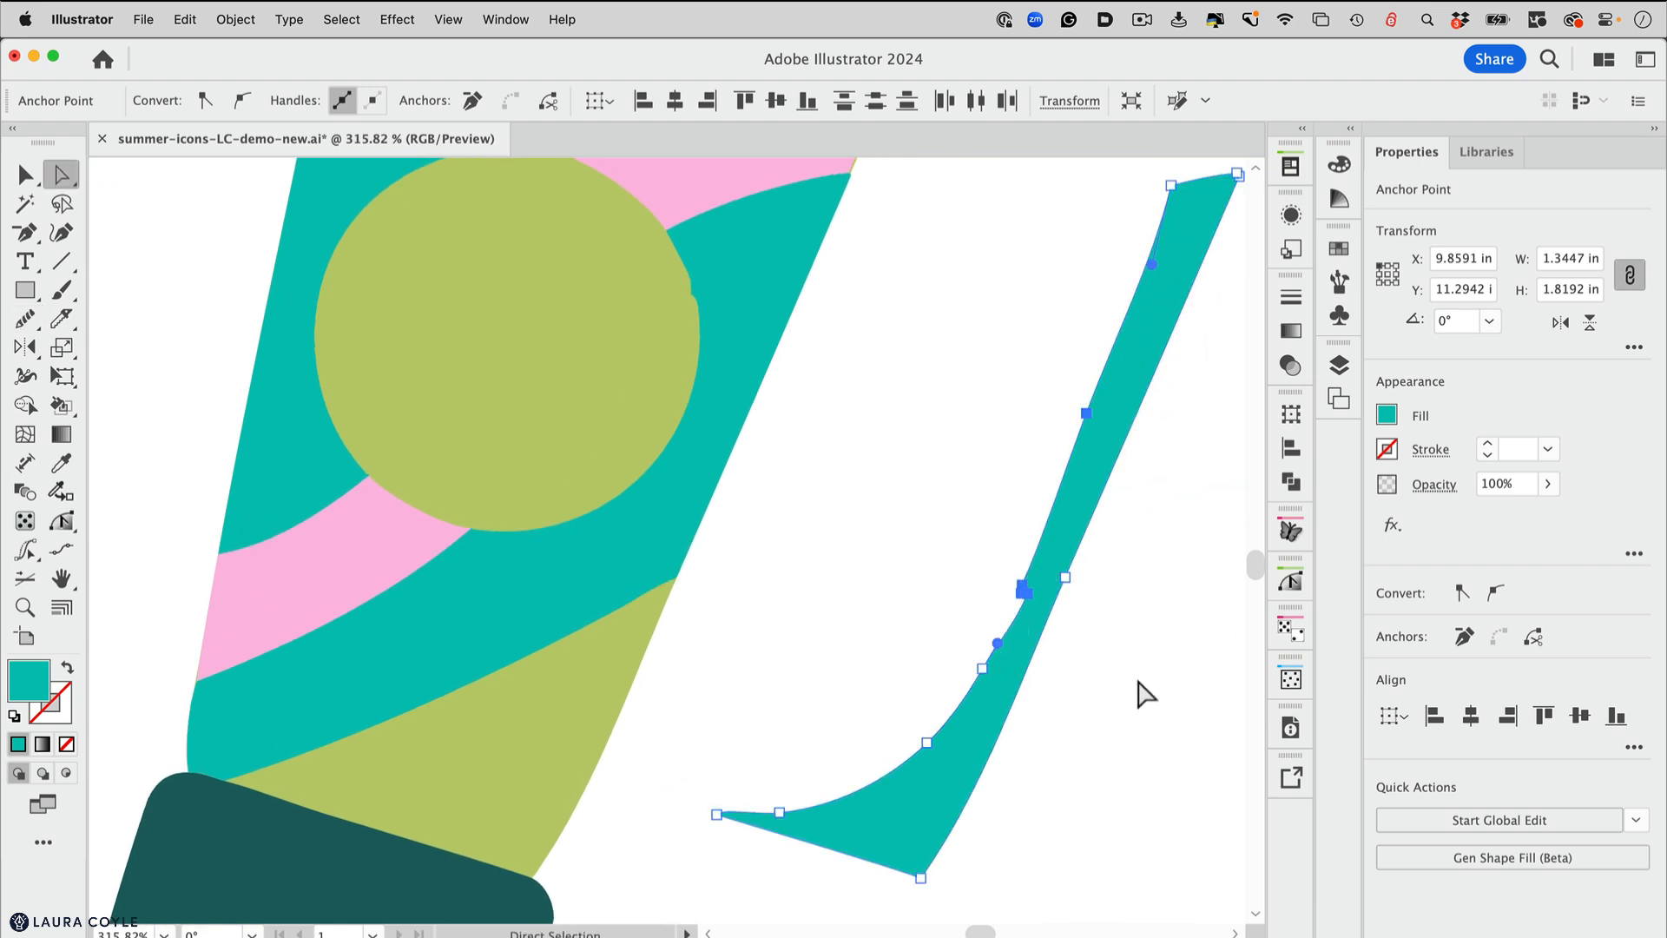
{"action": "left_click", "coordinate": [1144, 694]}
{"action": "left_click", "coordinate": [979, 669]}
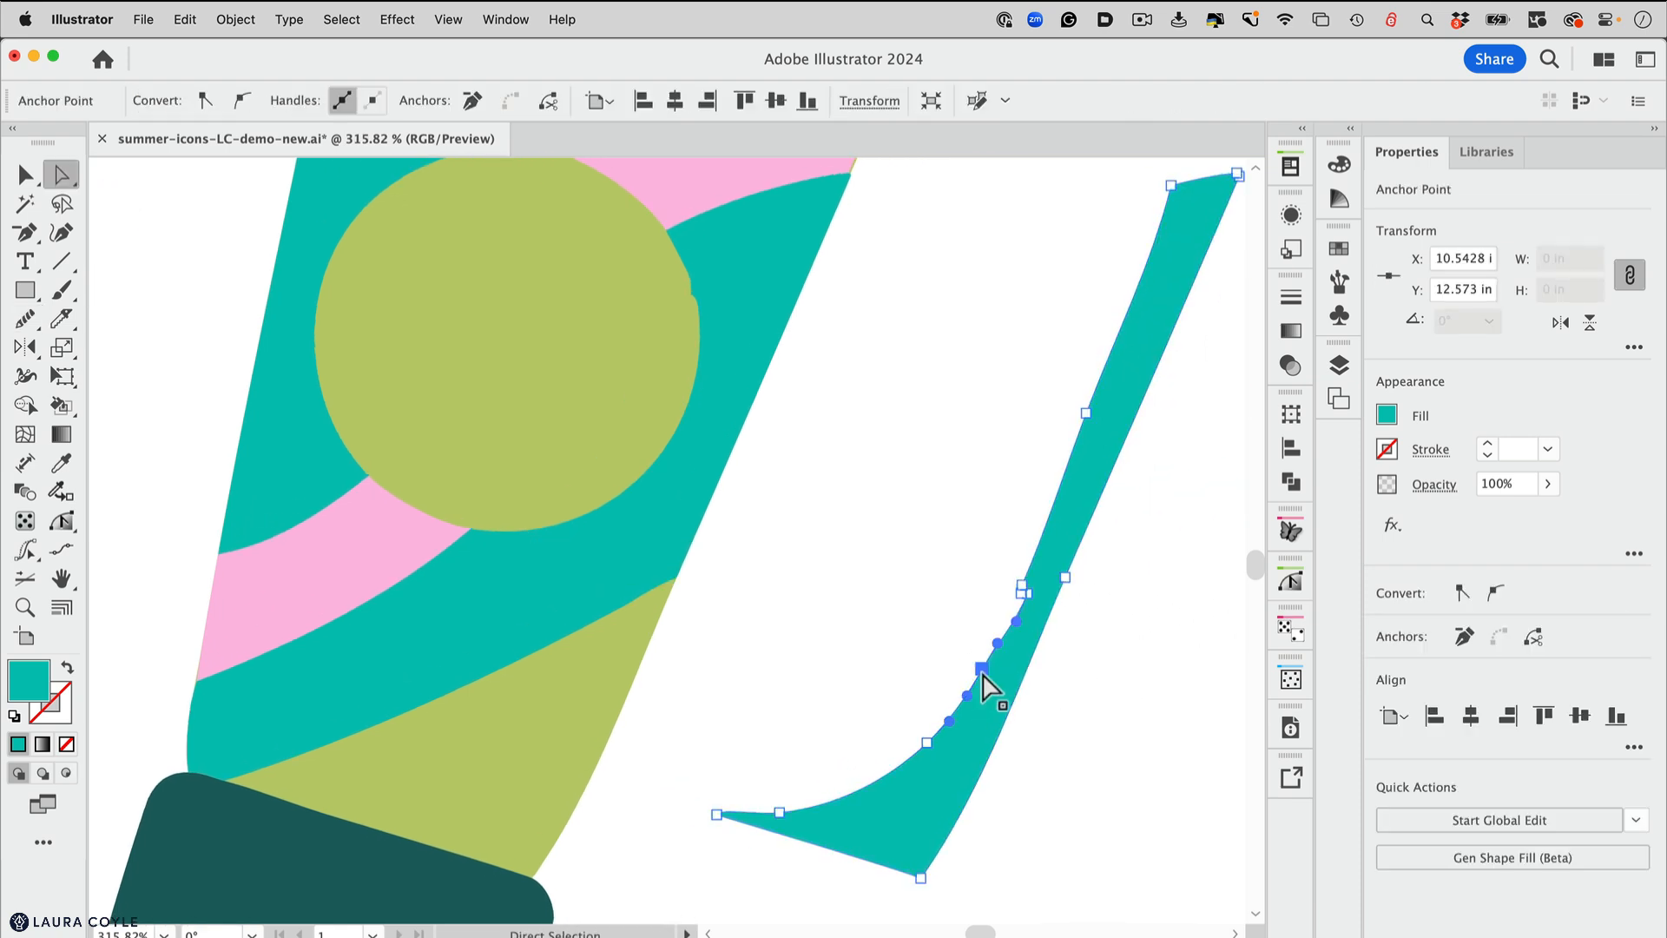
{"action": "key", "text": "c"}
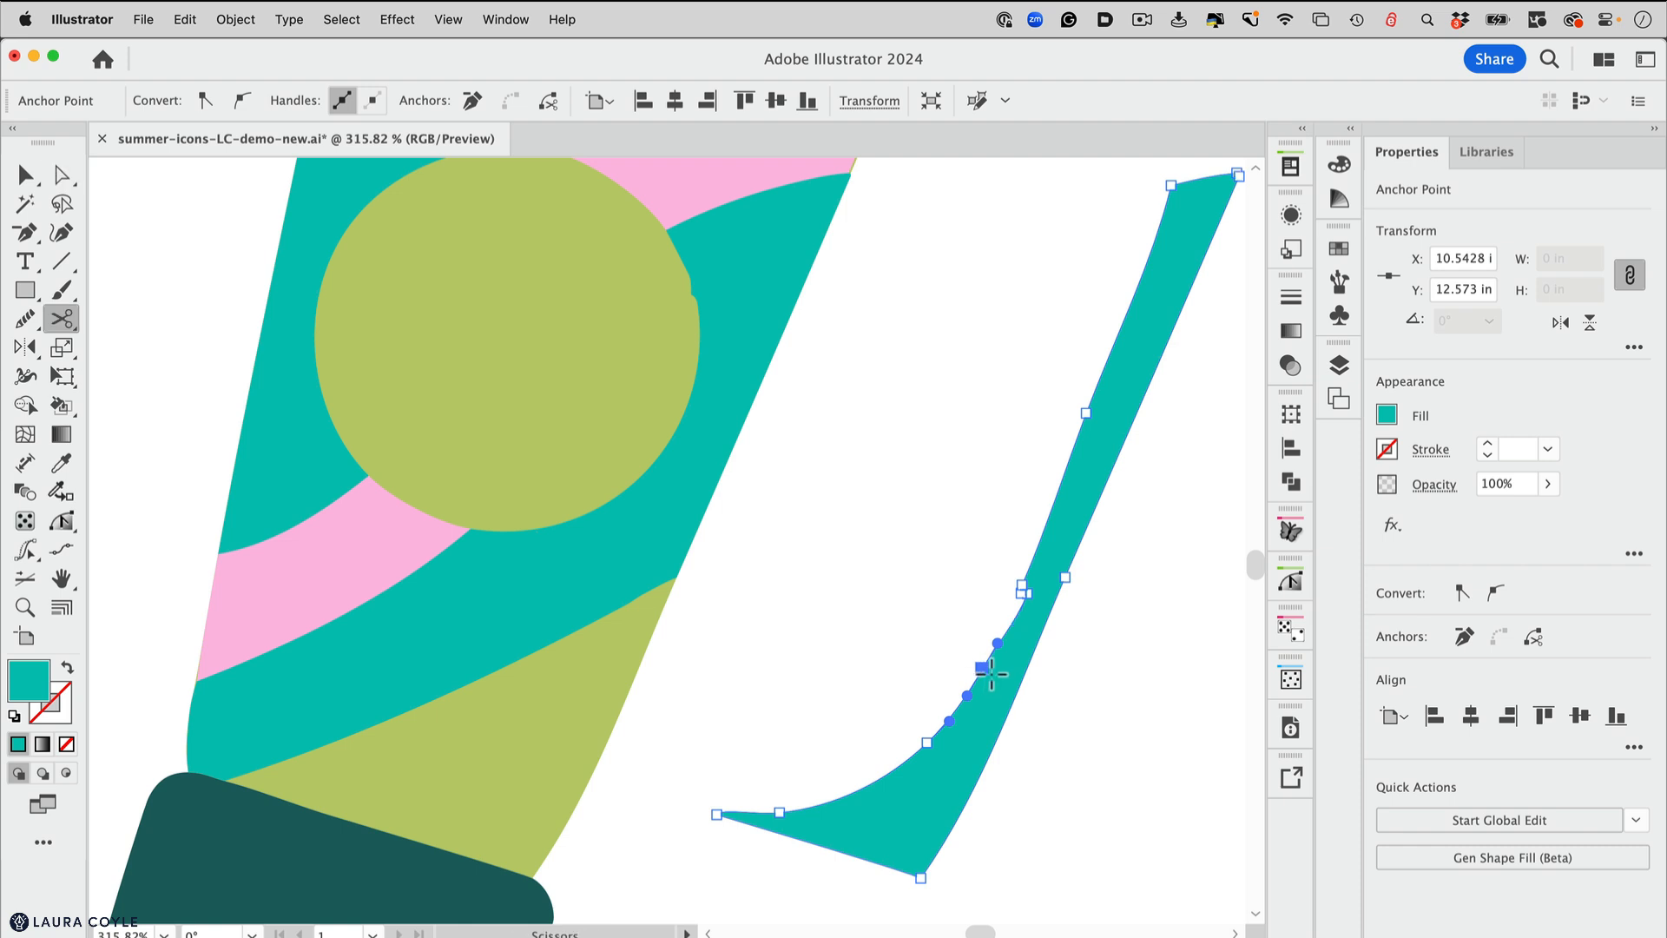
{"action": "left_click", "coordinate": [1092, 419]}
{"action": "key", "text": "a"}
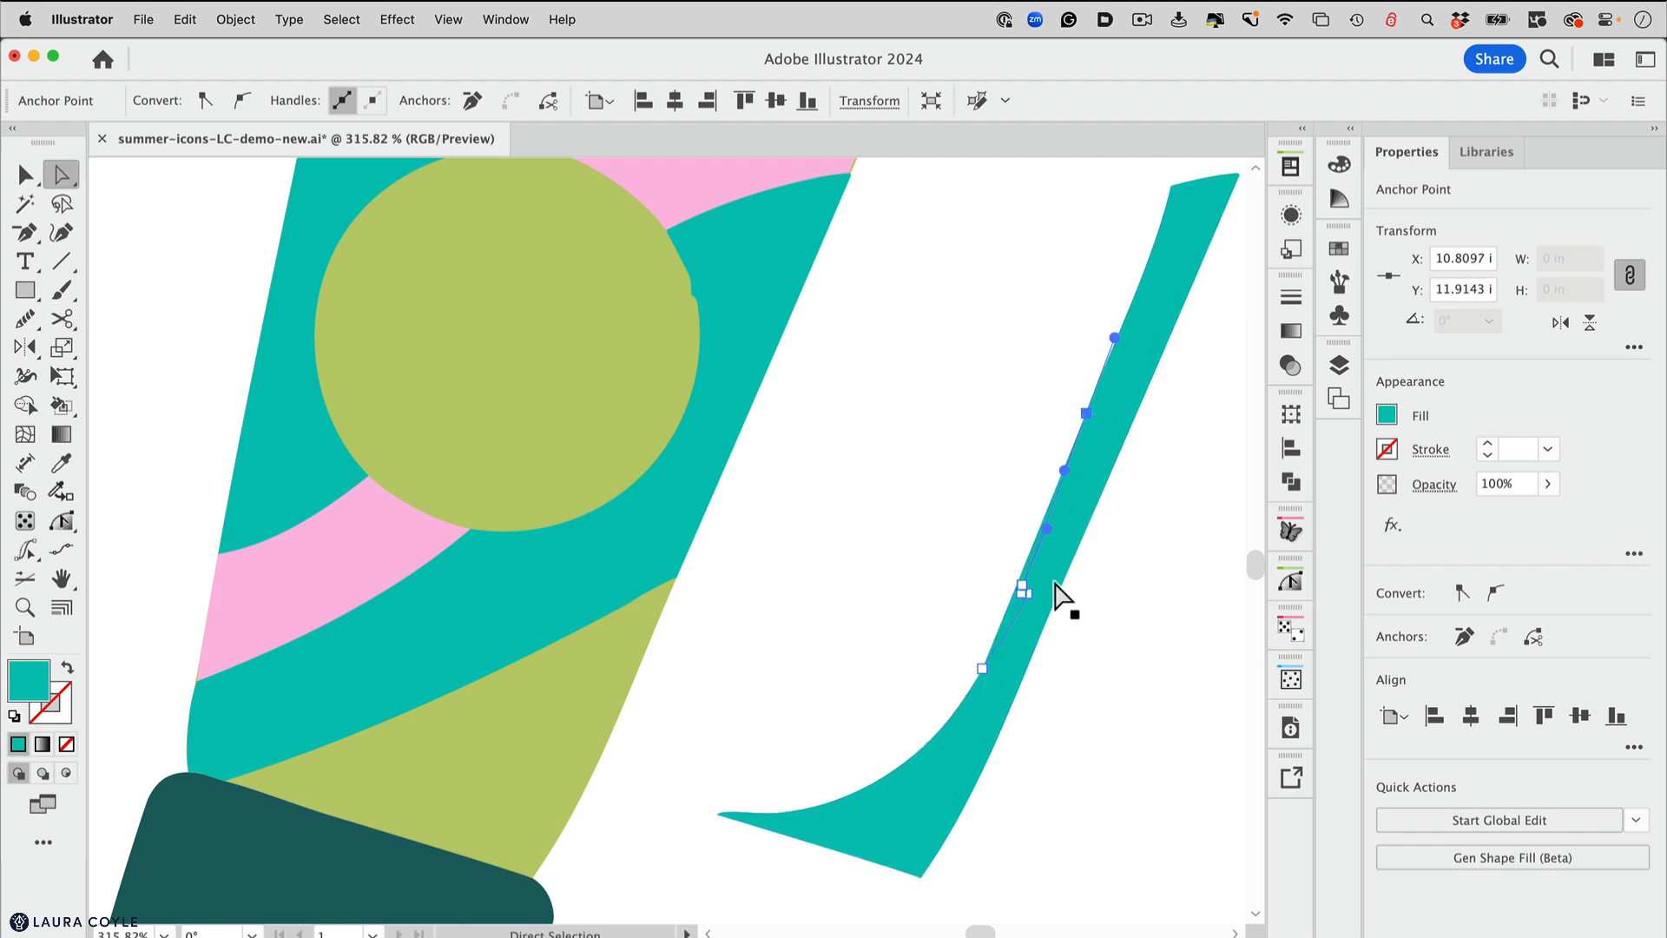
{"action": "left_click", "coordinate": [998, 559]}
{"action": "left_click", "coordinate": [1031, 584]}
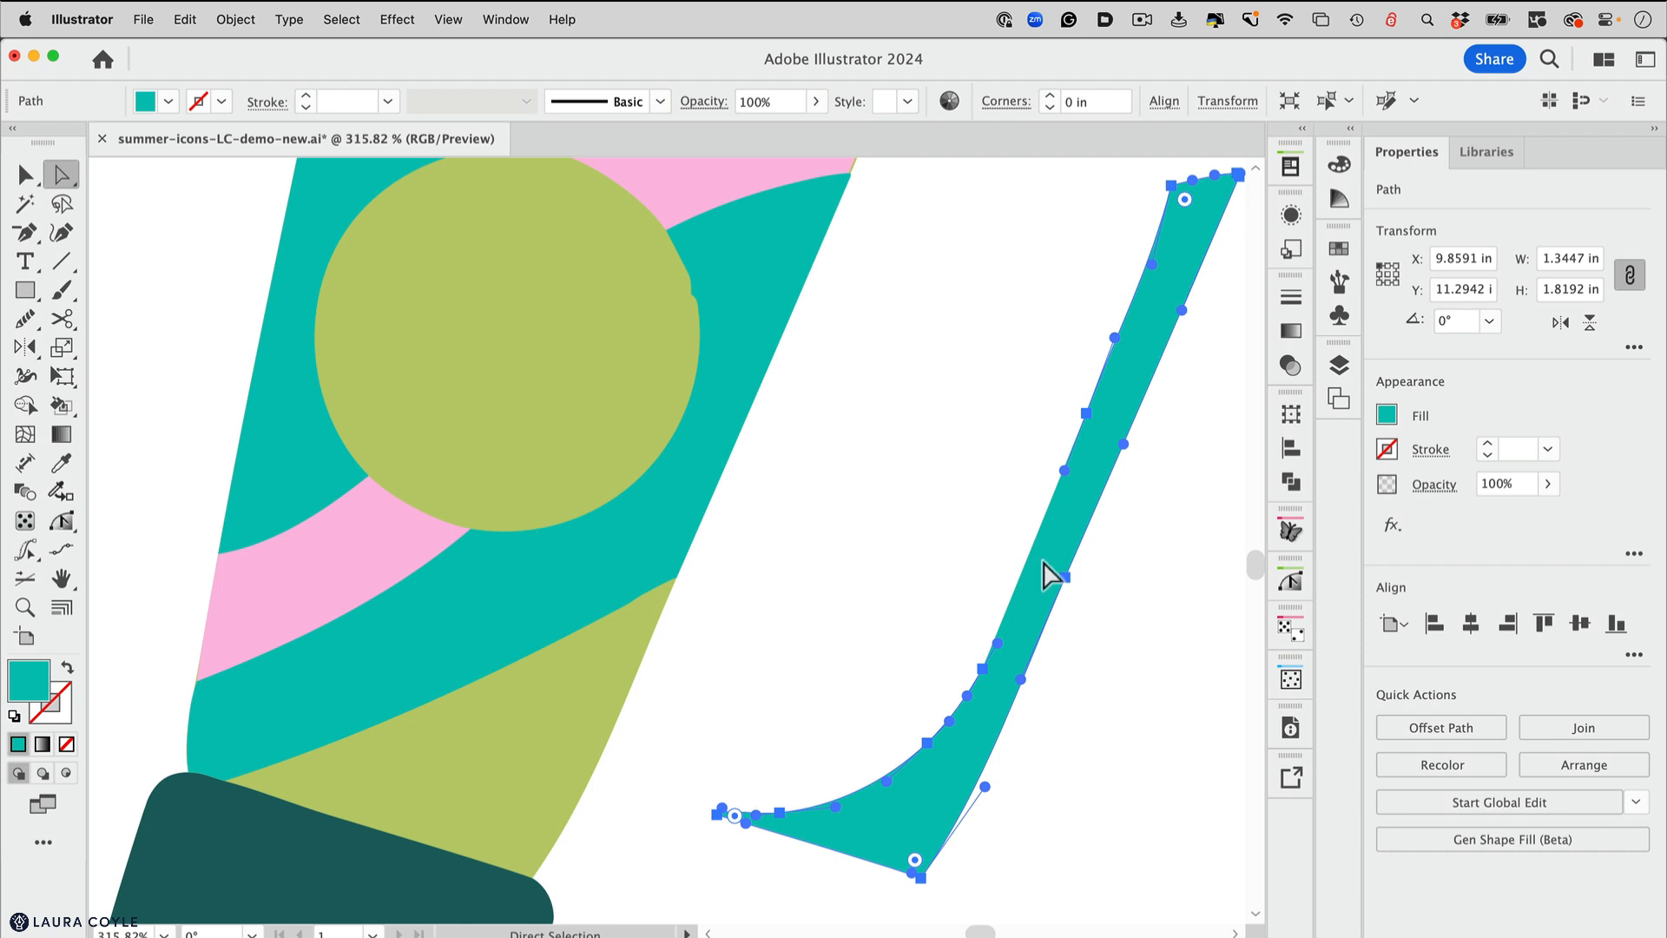
Close the gap in the shadow shape's inner edge by connecting its two open endpoints with the Pen tool
{"action": "key", "text": "p"}
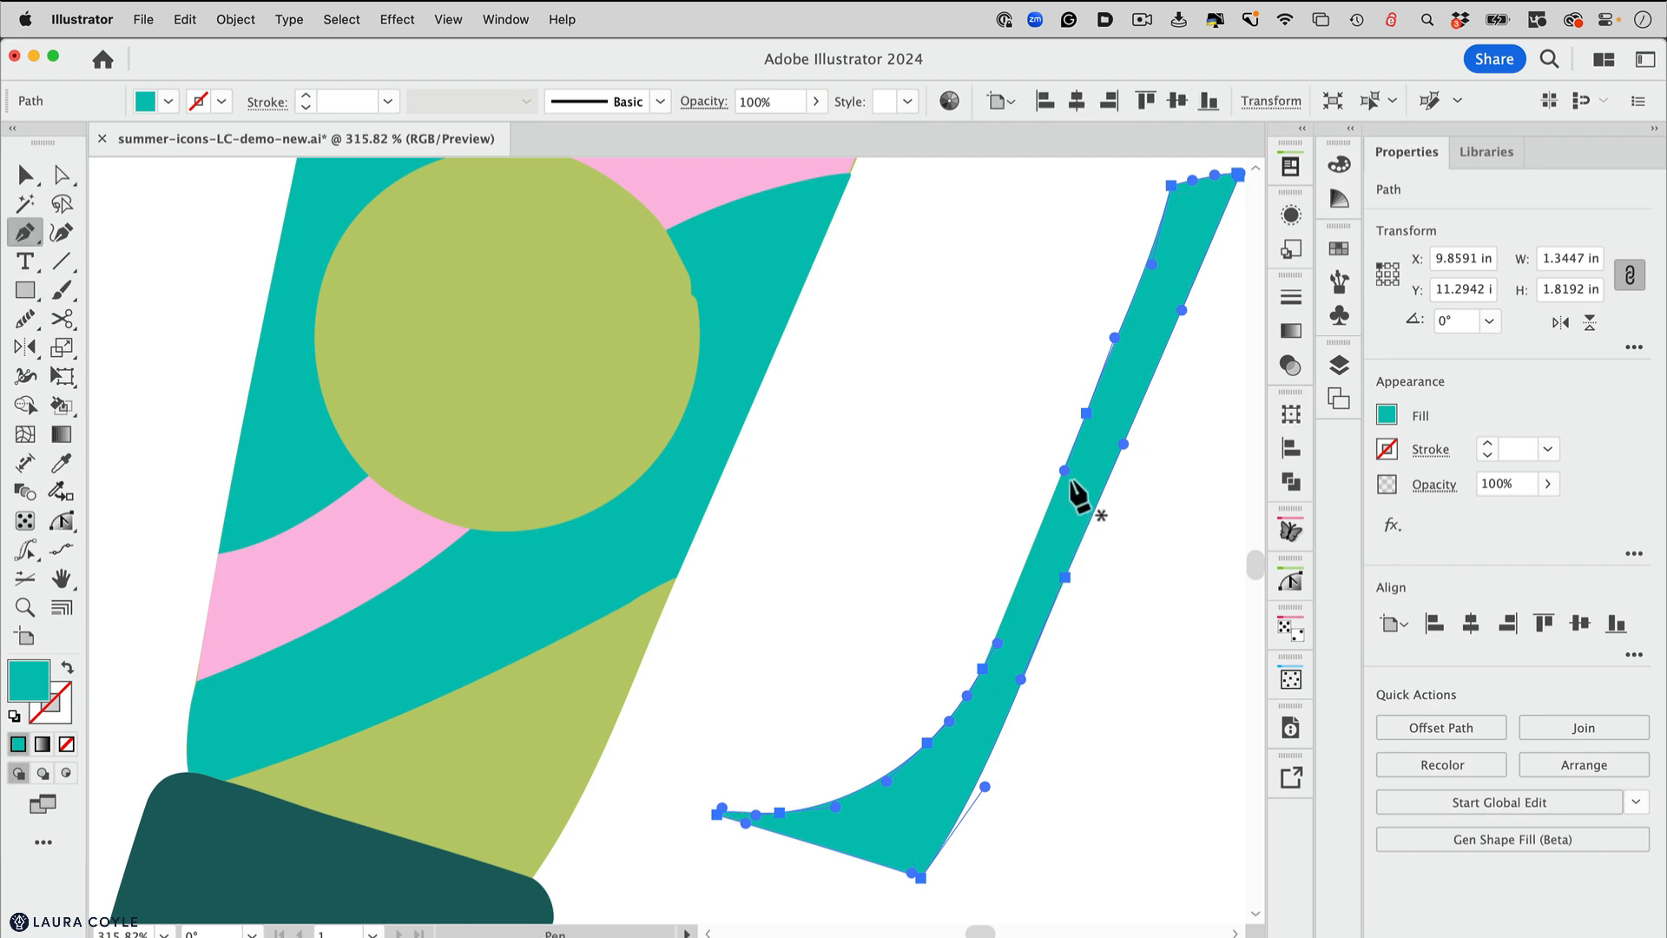
{"action": "left_click", "coordinate": [1086, 413]}
{"action": "left_click", "coordinate": [984, 670]}
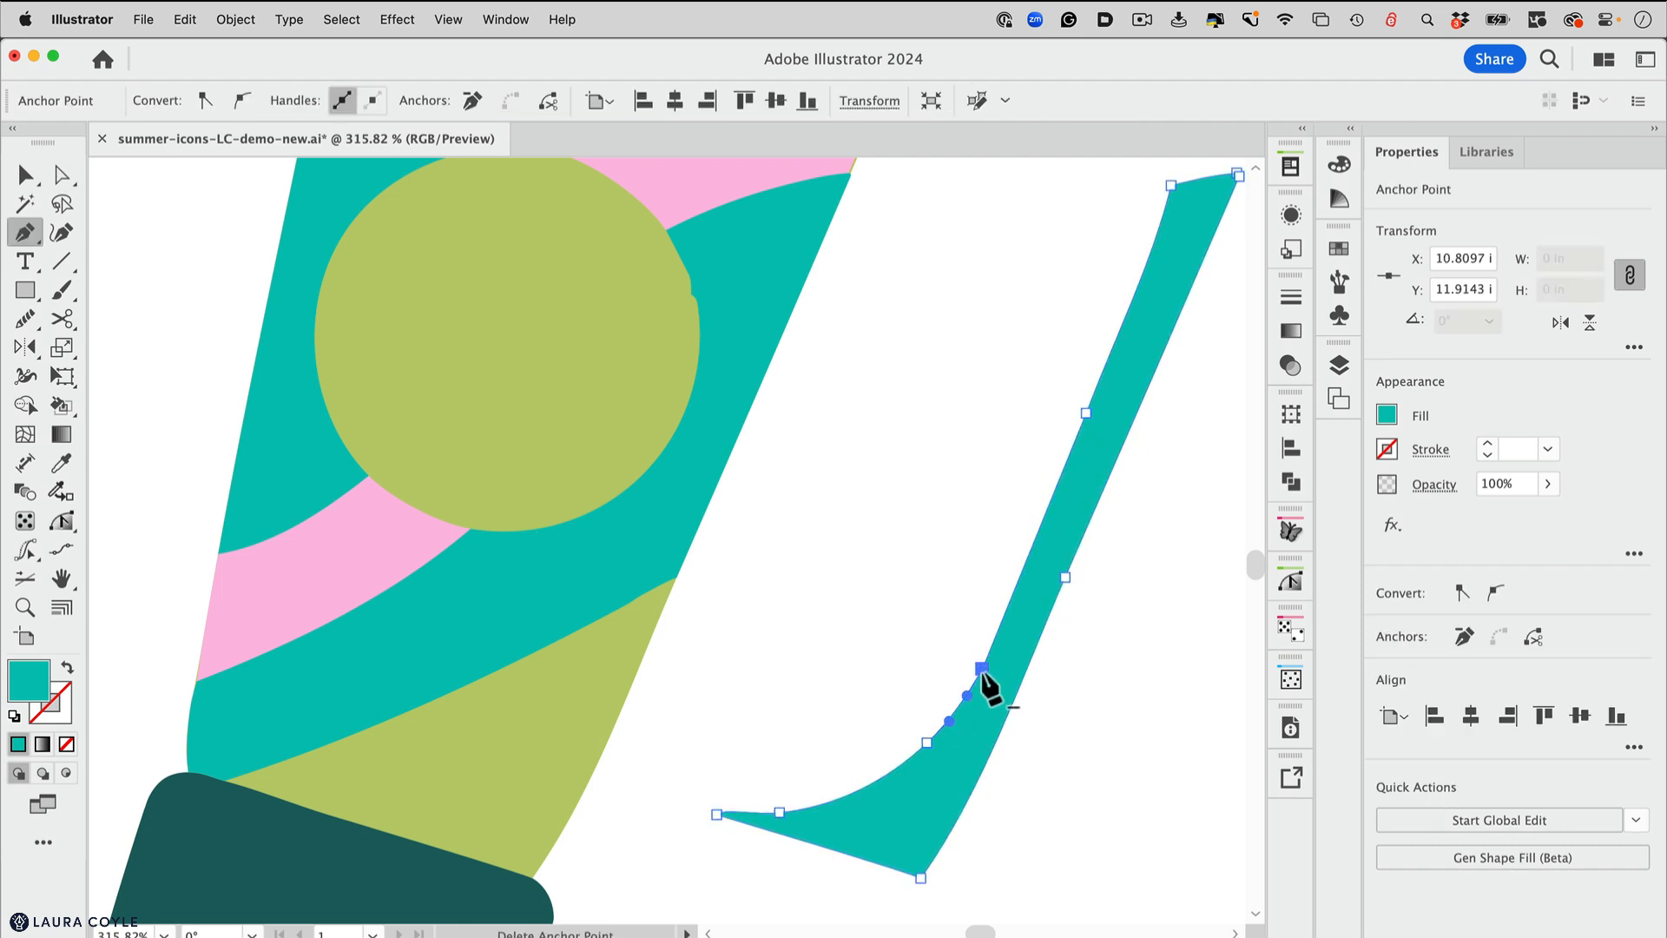
{"action": "key", "text": "v"}
{"action": "left_click", "coordinate": [1091, 776]}
Move the closed shadow shape 1 in to the left onto the tube and bring it to the front
{"action": "left_click", "coordinate": [980, 760]}
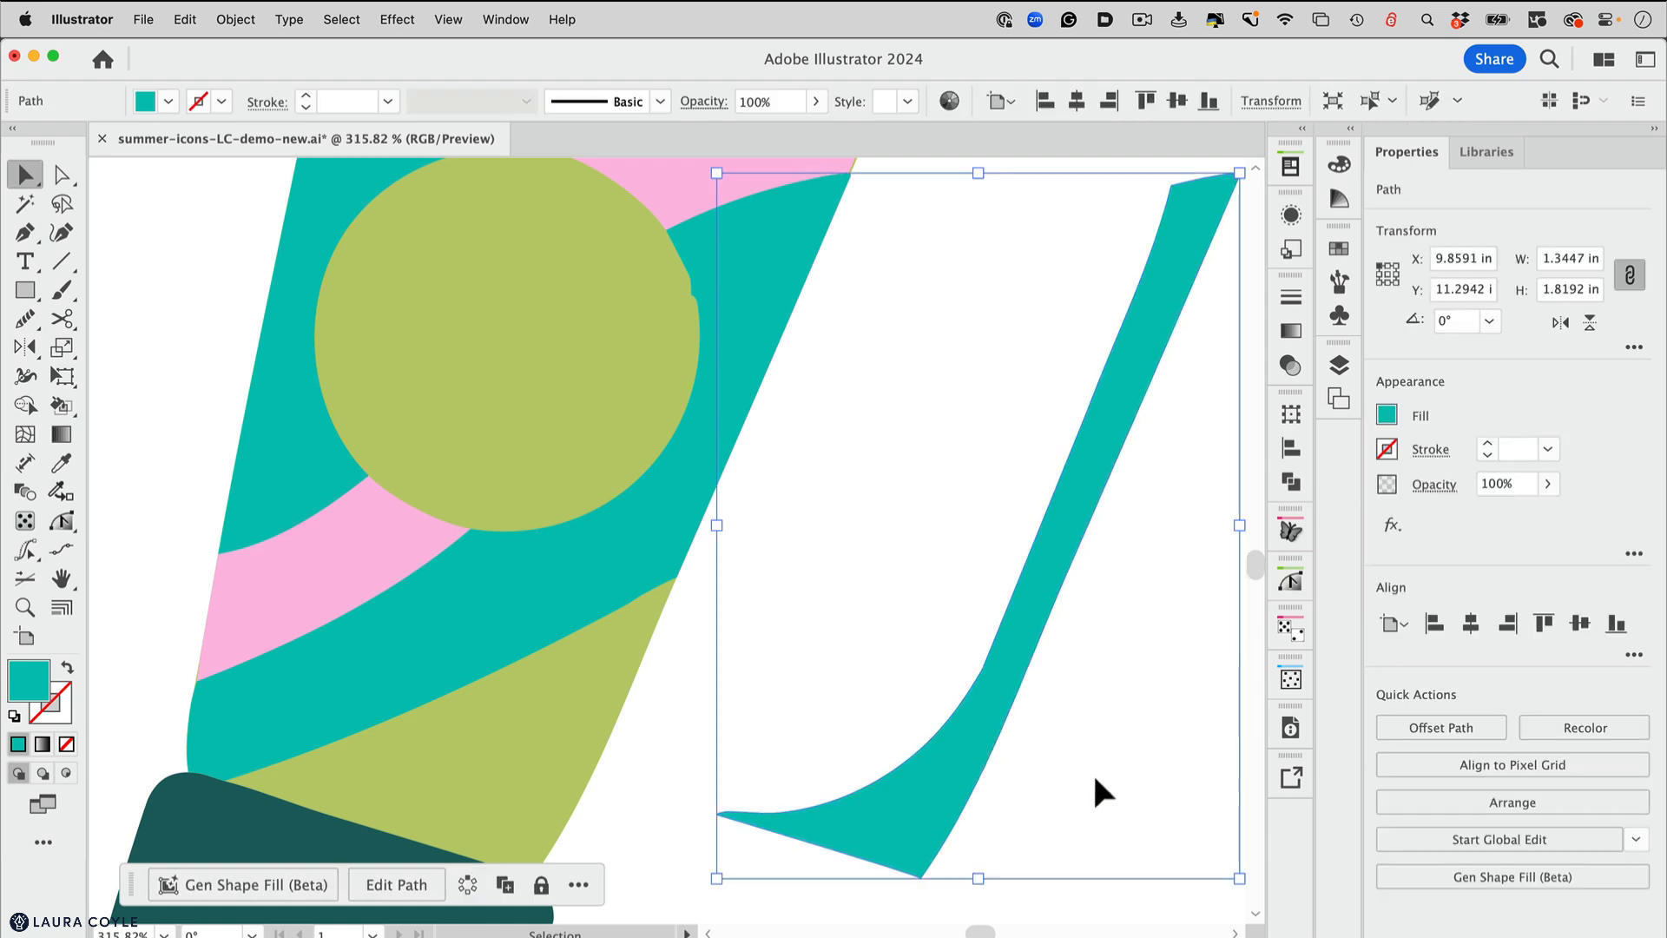
{"action": "key", "text": "Left"}
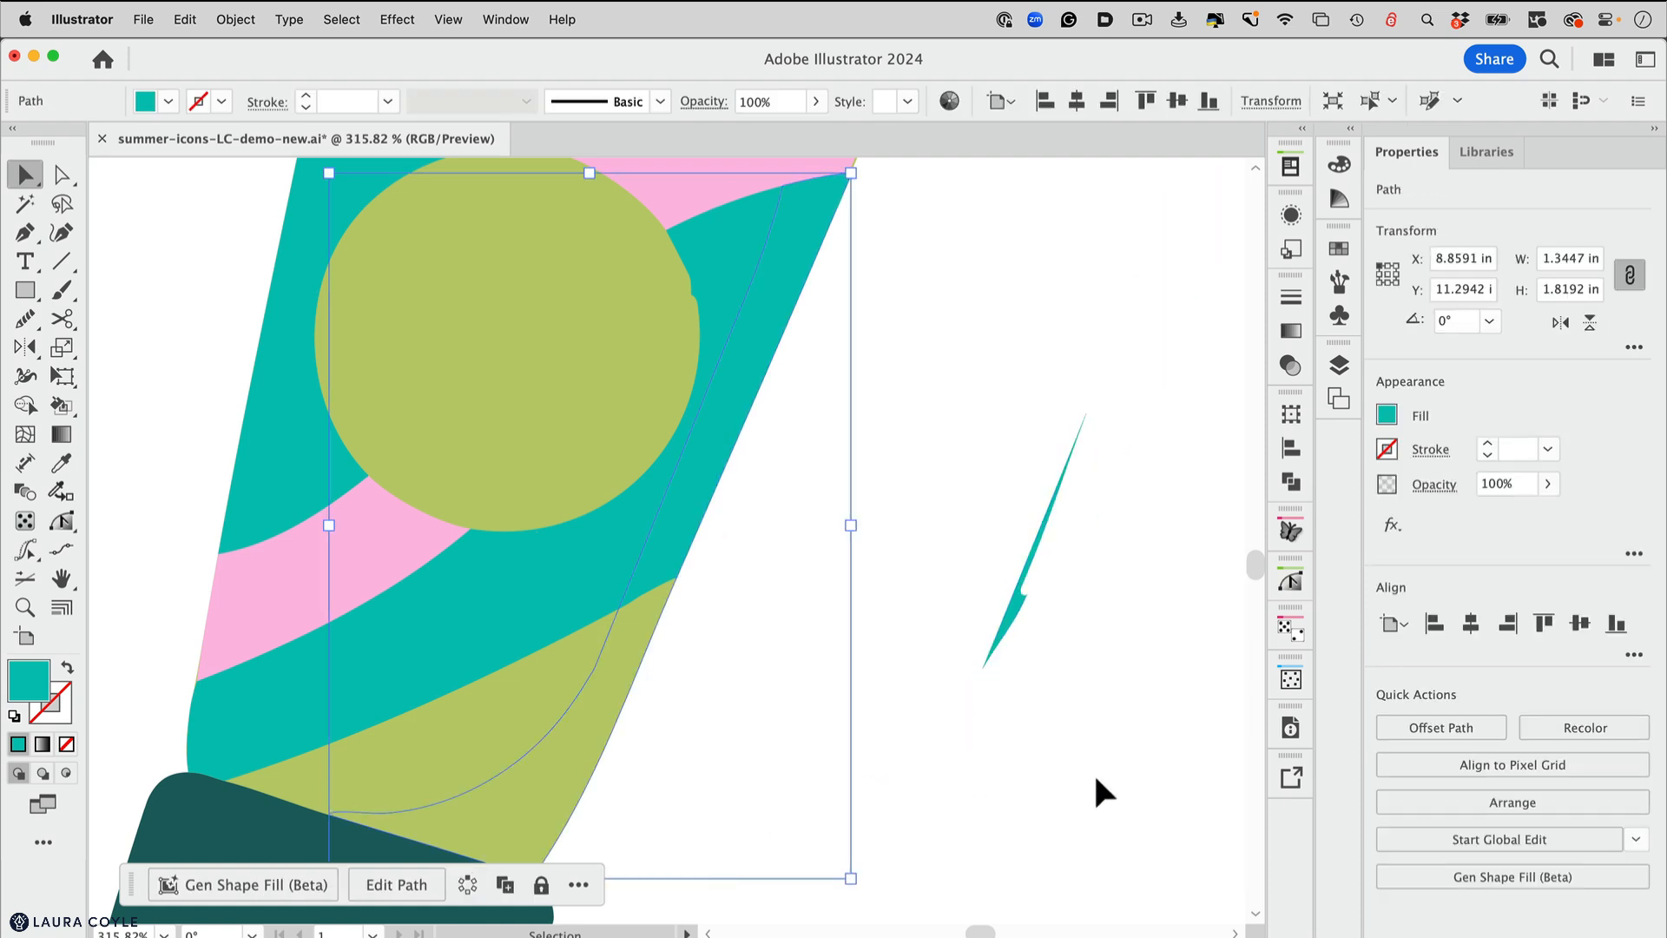
{"action": "key", "text": "super+shift+bracketright"}
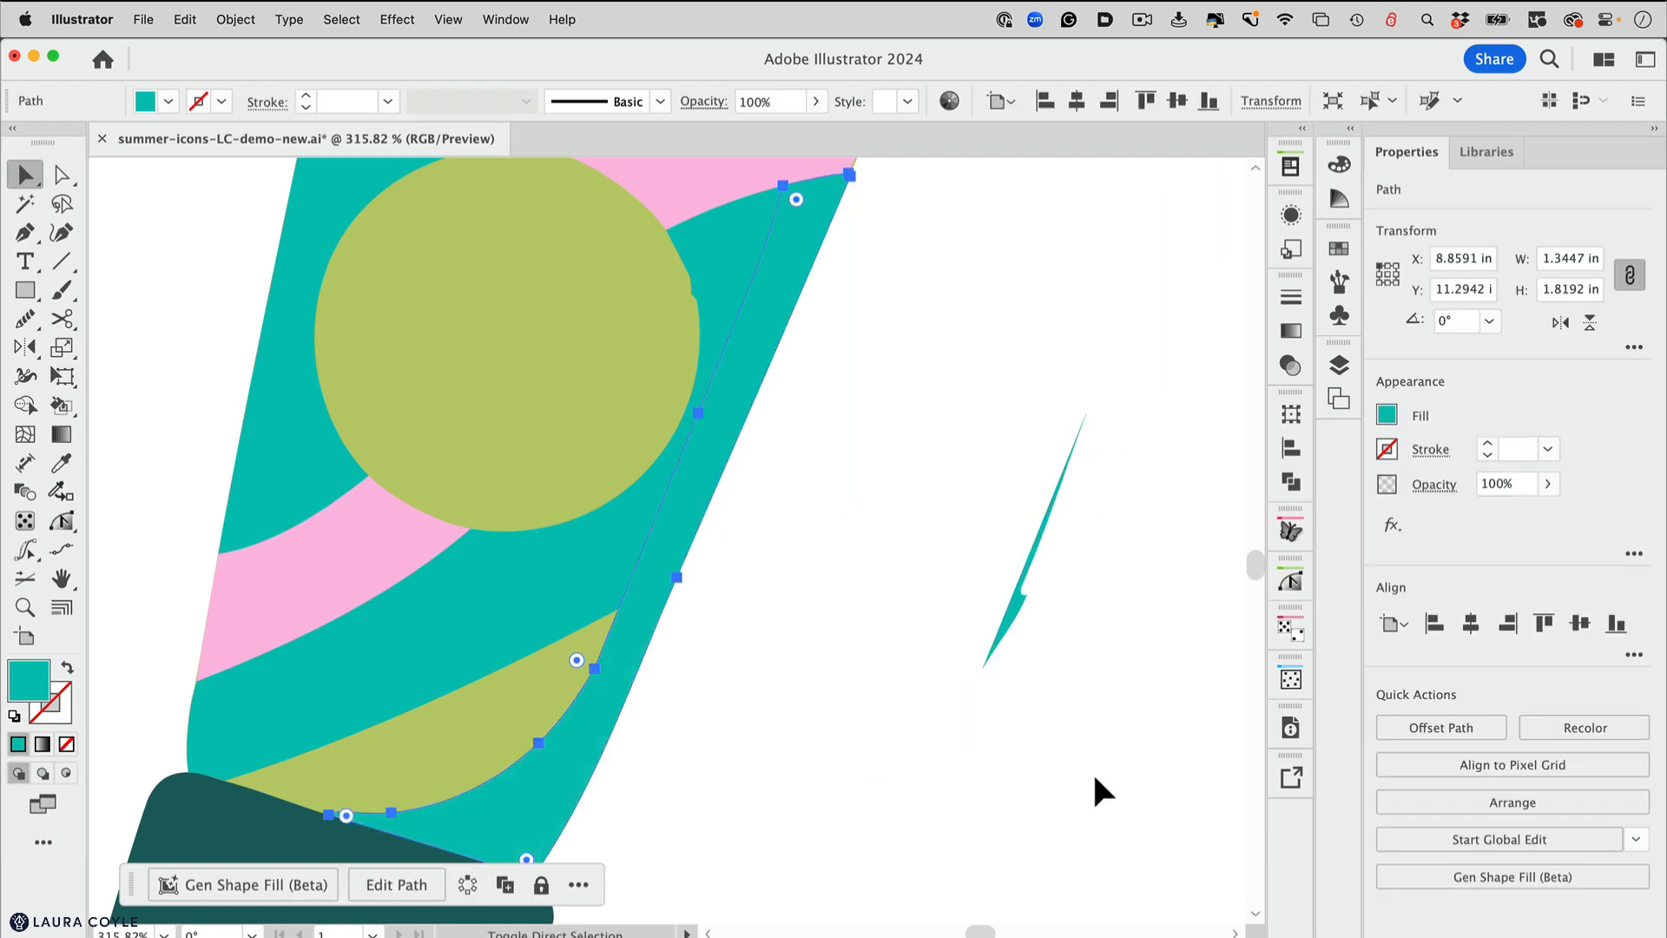
Set the shadow shape's blend mode to Multiply and its opacity to 40%, and clear the selection
{"action": "left_click", "coordinate": [1291, 364]}
{"action": "left_click", "coordinate": [1046, 321]}
{"action": "left_click", "coordinate": [1041, 405]}
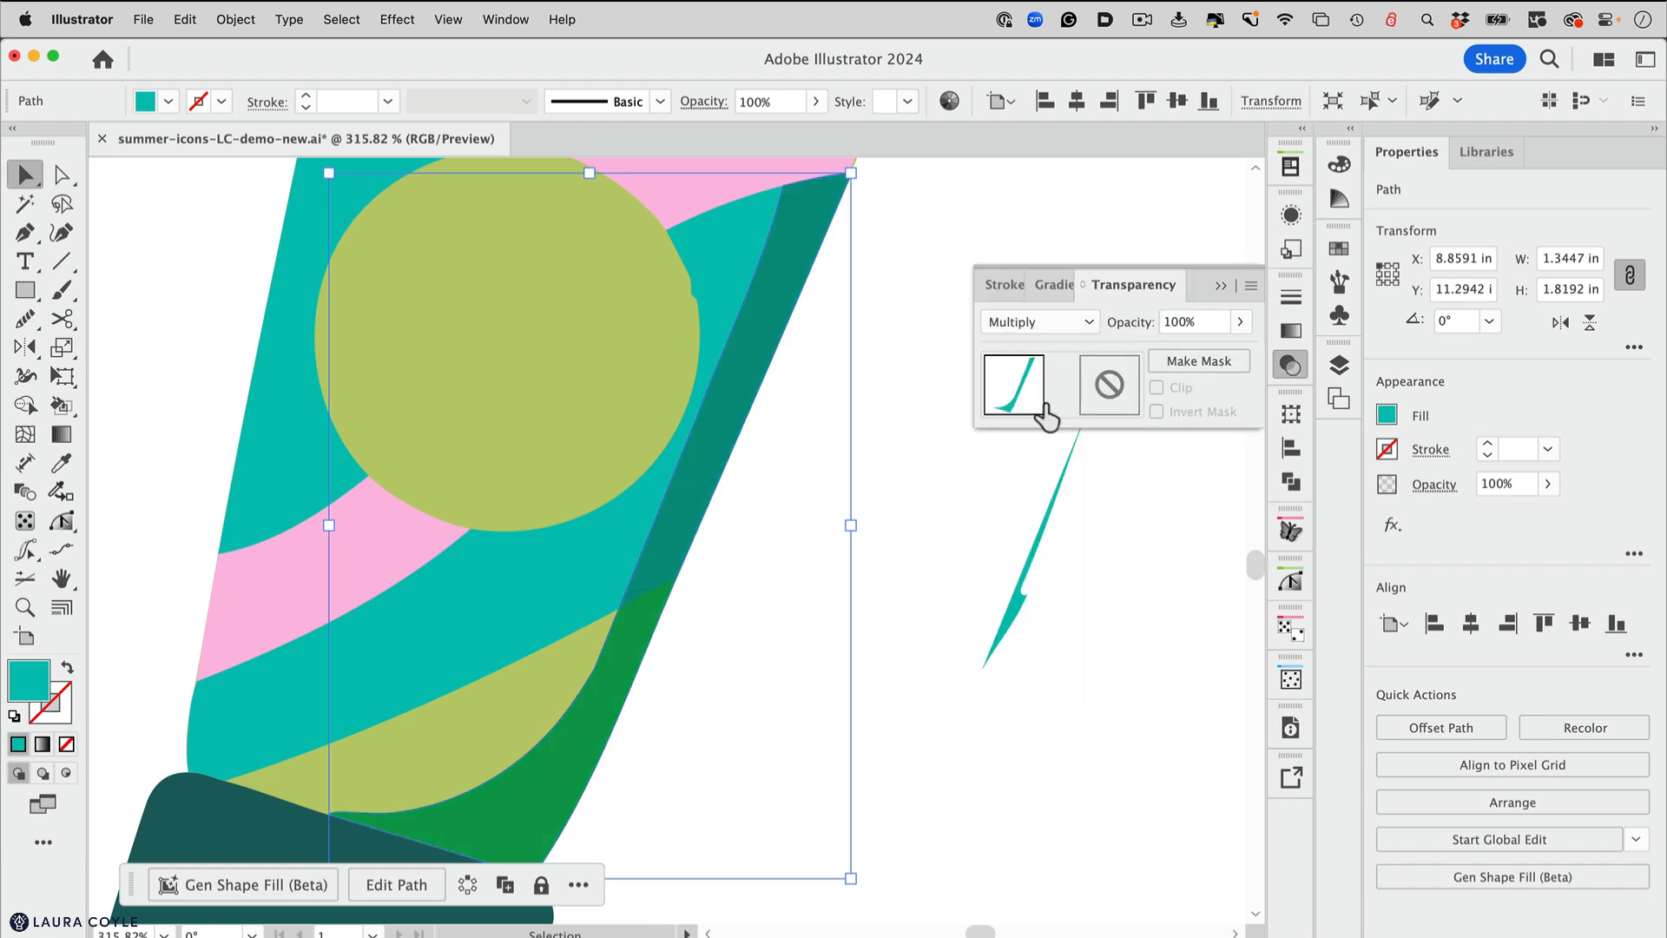
{"action": "left_click", "coordinate": [1242, 322]}
{"action": "left_click_drag", "start_coordinate": [1240, 350], "coordinate": [1183, 351]}
{"action": "left_click", "coordinate": [780, 673]}
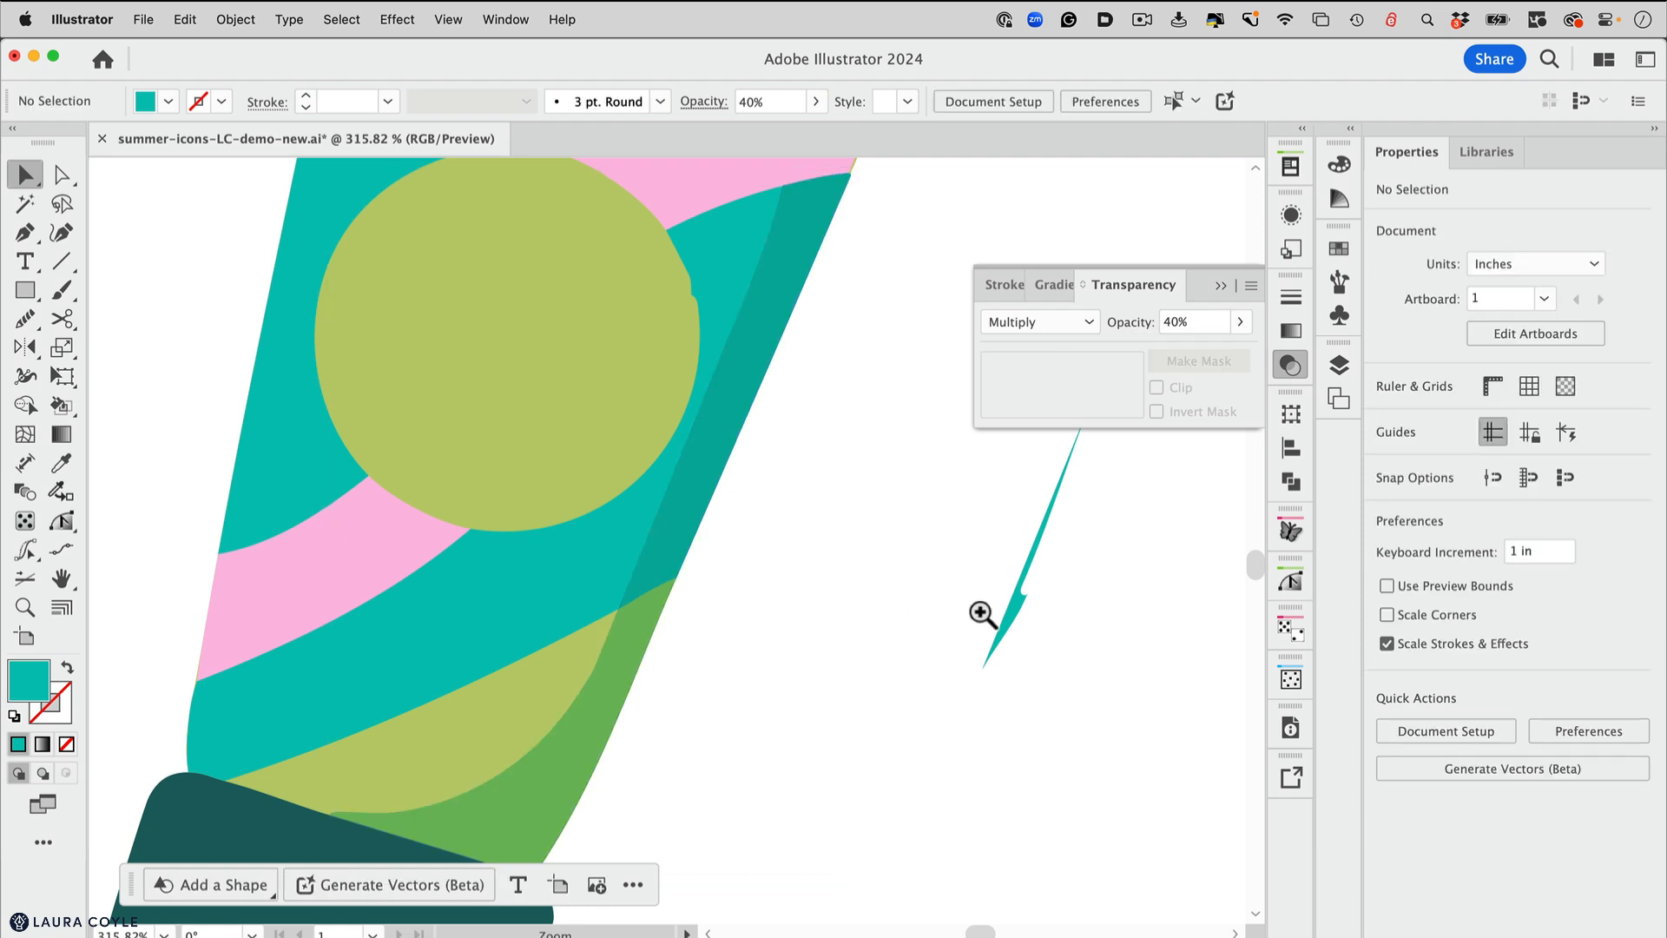
Move the translucent shadow shape 2 in to the right, off the tube, and clear the selection
{"action": "left_click_drag", "start_coordinate": [981, 613], "coordinate": [728, 737]}
{"action": "left_click_drag", "start_coordinate": [1054, 710], "coordinate": [966, 811]}
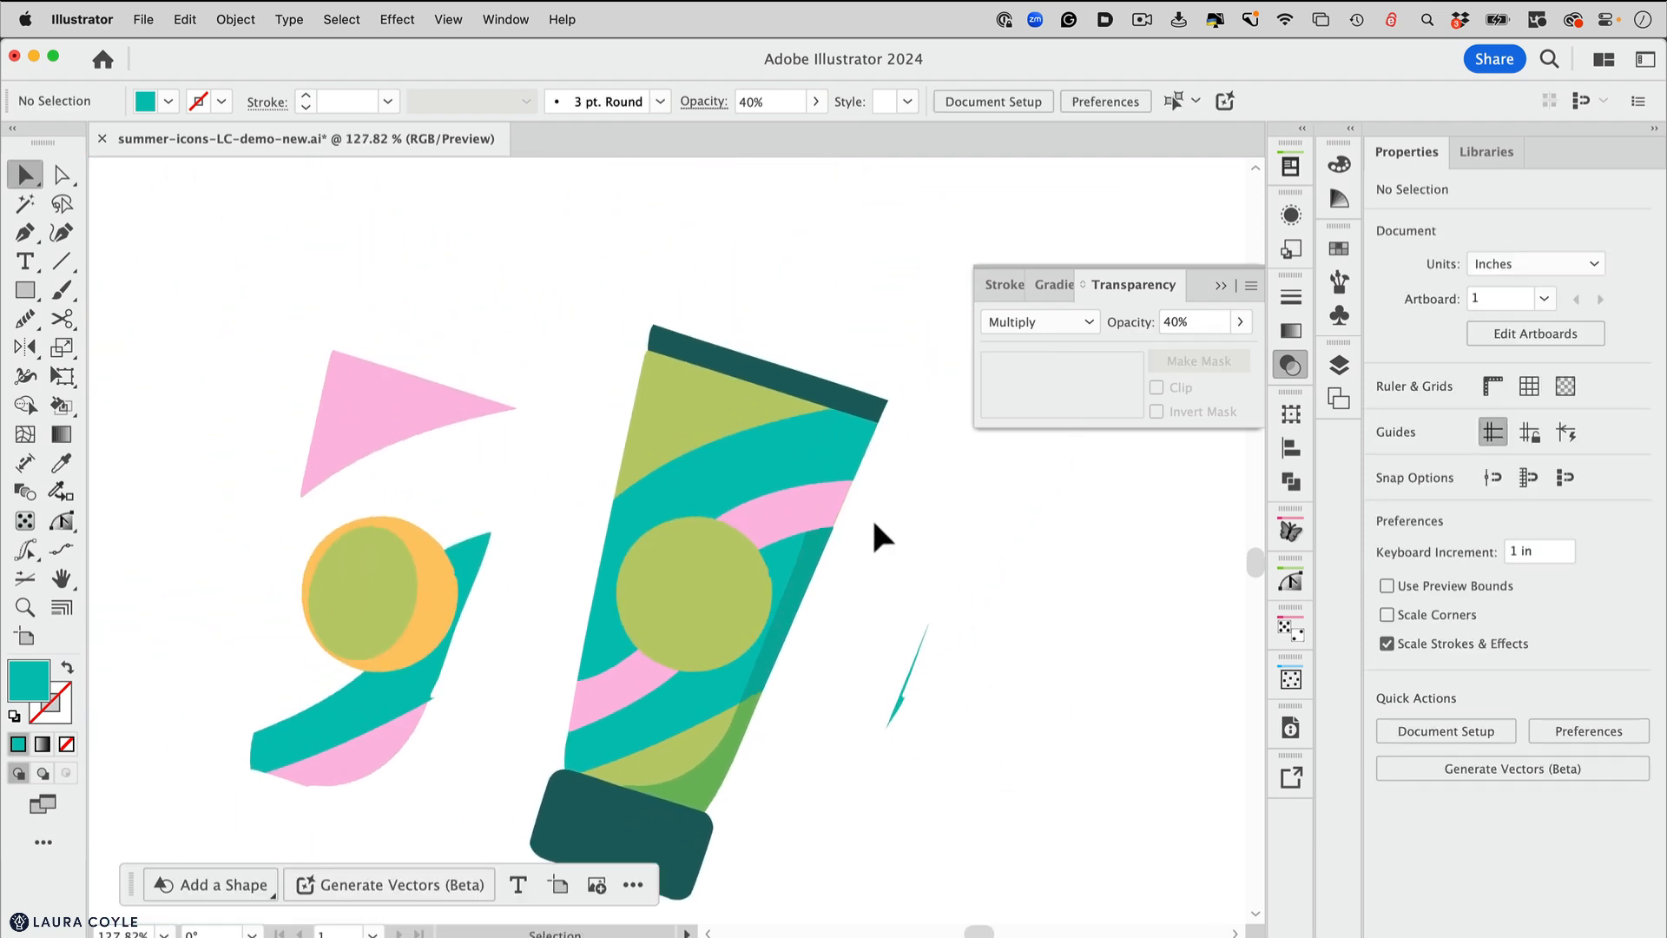
{"action": "left_click", "coordinate": [774, 682]}
{"action": "key", "text": "Right"}
{"action": "key", "text": "Right"}
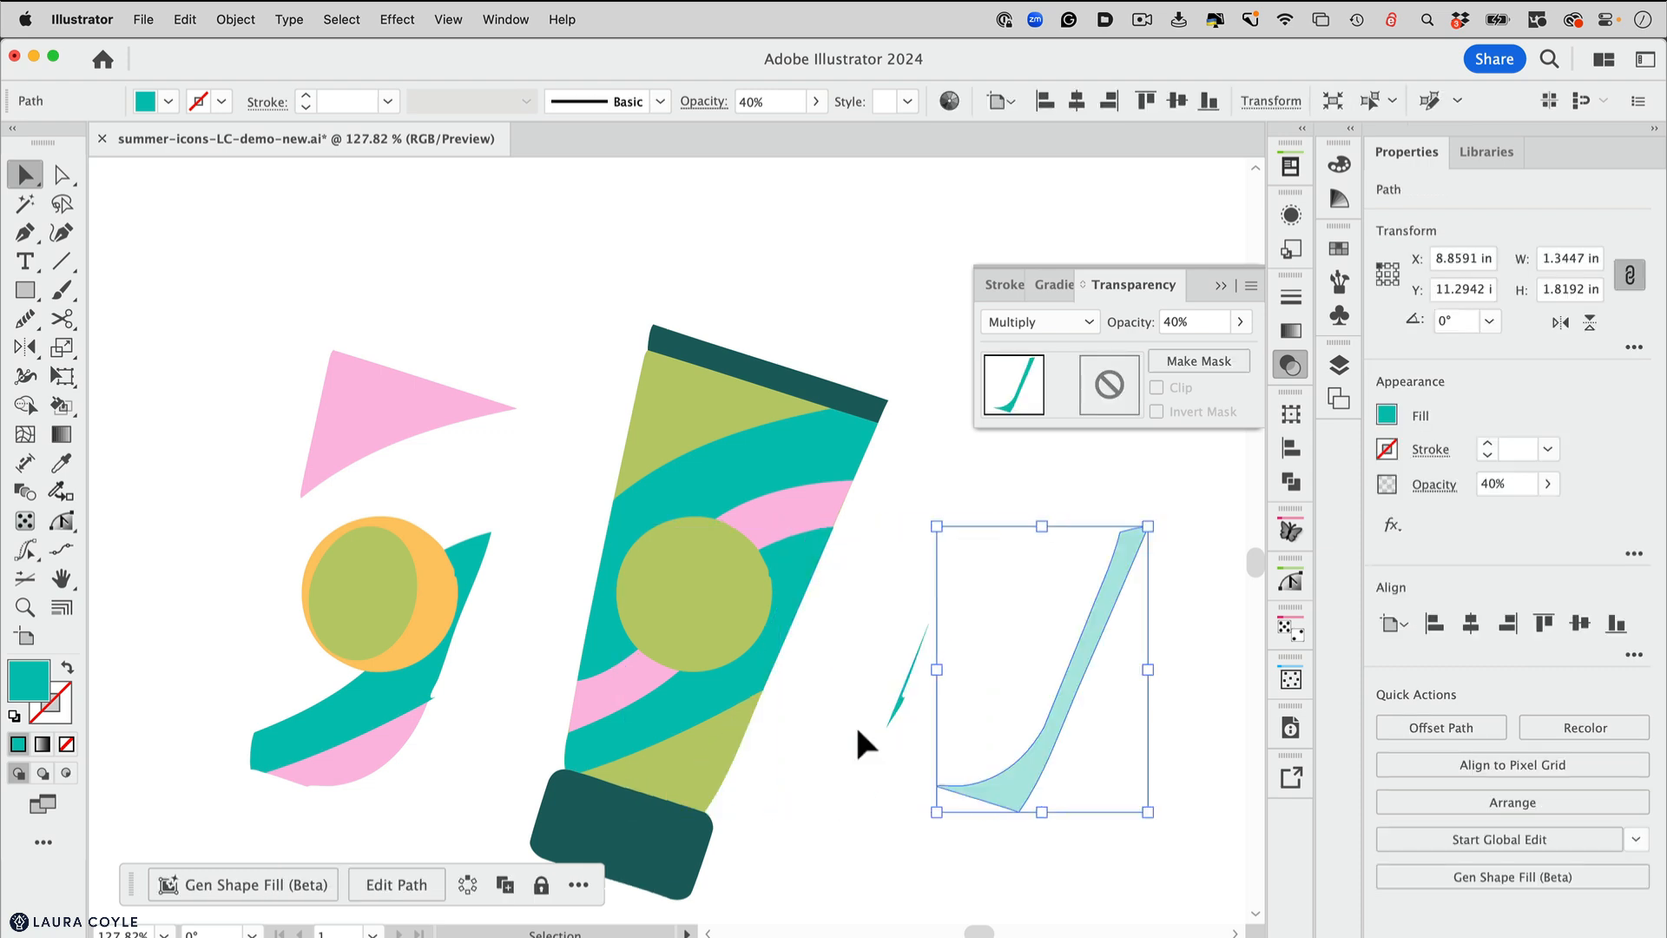
{"action": "left_click", "coordinate": [837, 700]}
Draw a circle about 1.03 in wide over the tube's green circle and fill it with the orange sampled from the original sun
{"action": "left_click", "coordinate": [454, 605]}
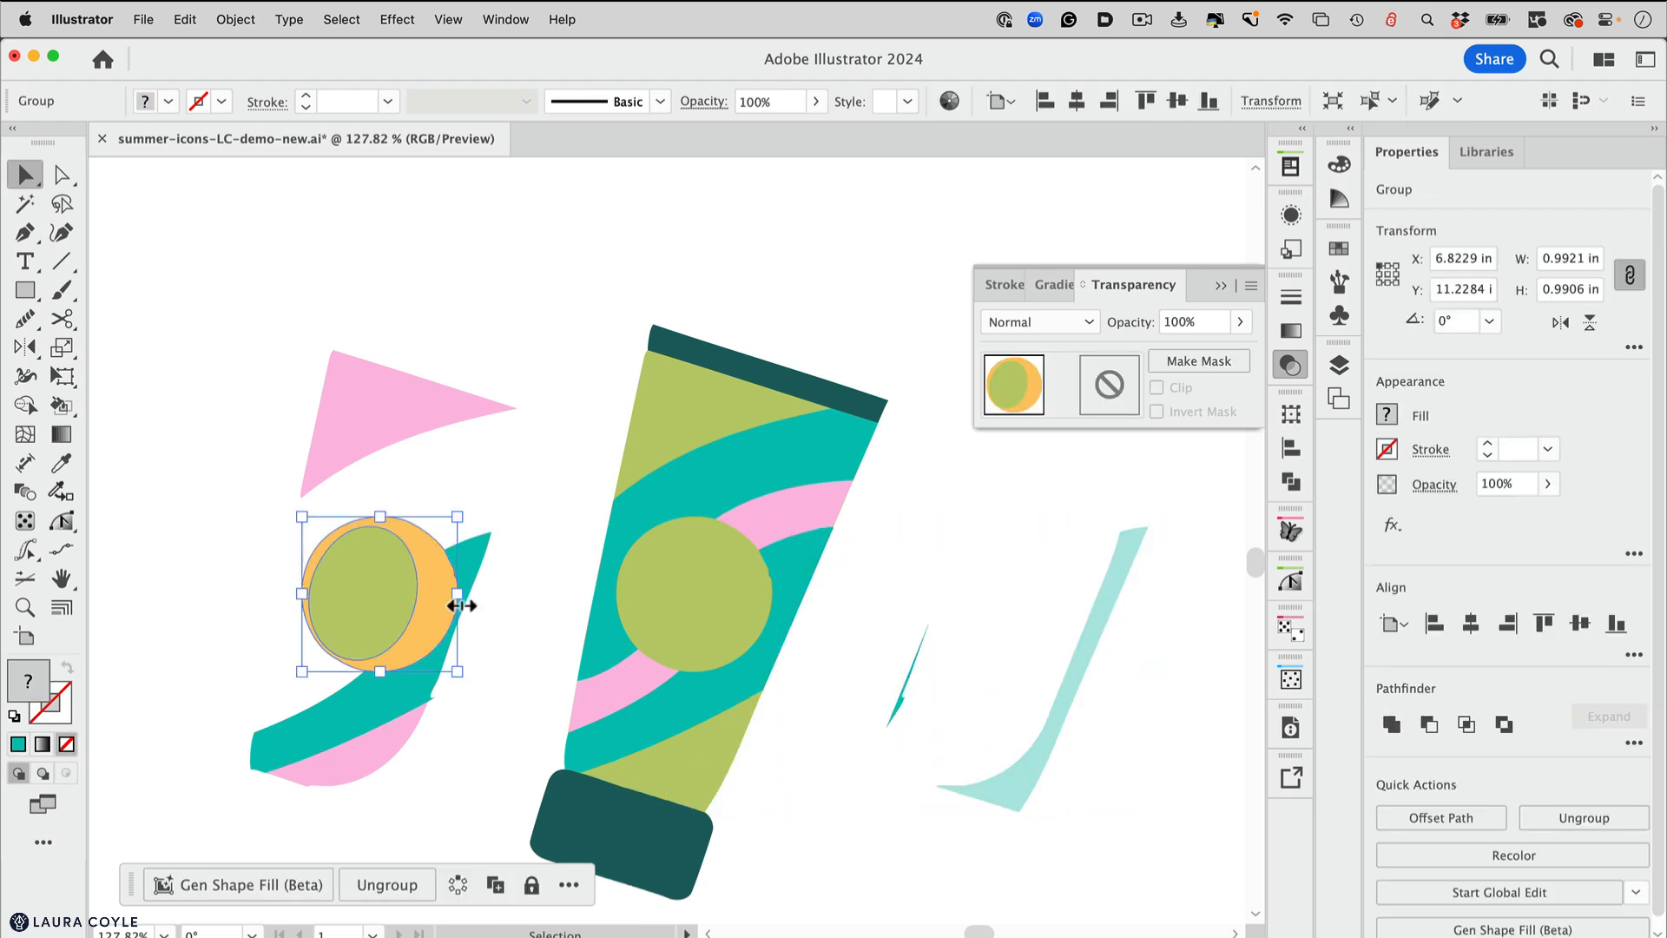
{"action": "left_click_drag", "start_coordinate": [747, 692], "coordinate": [840, 596]}
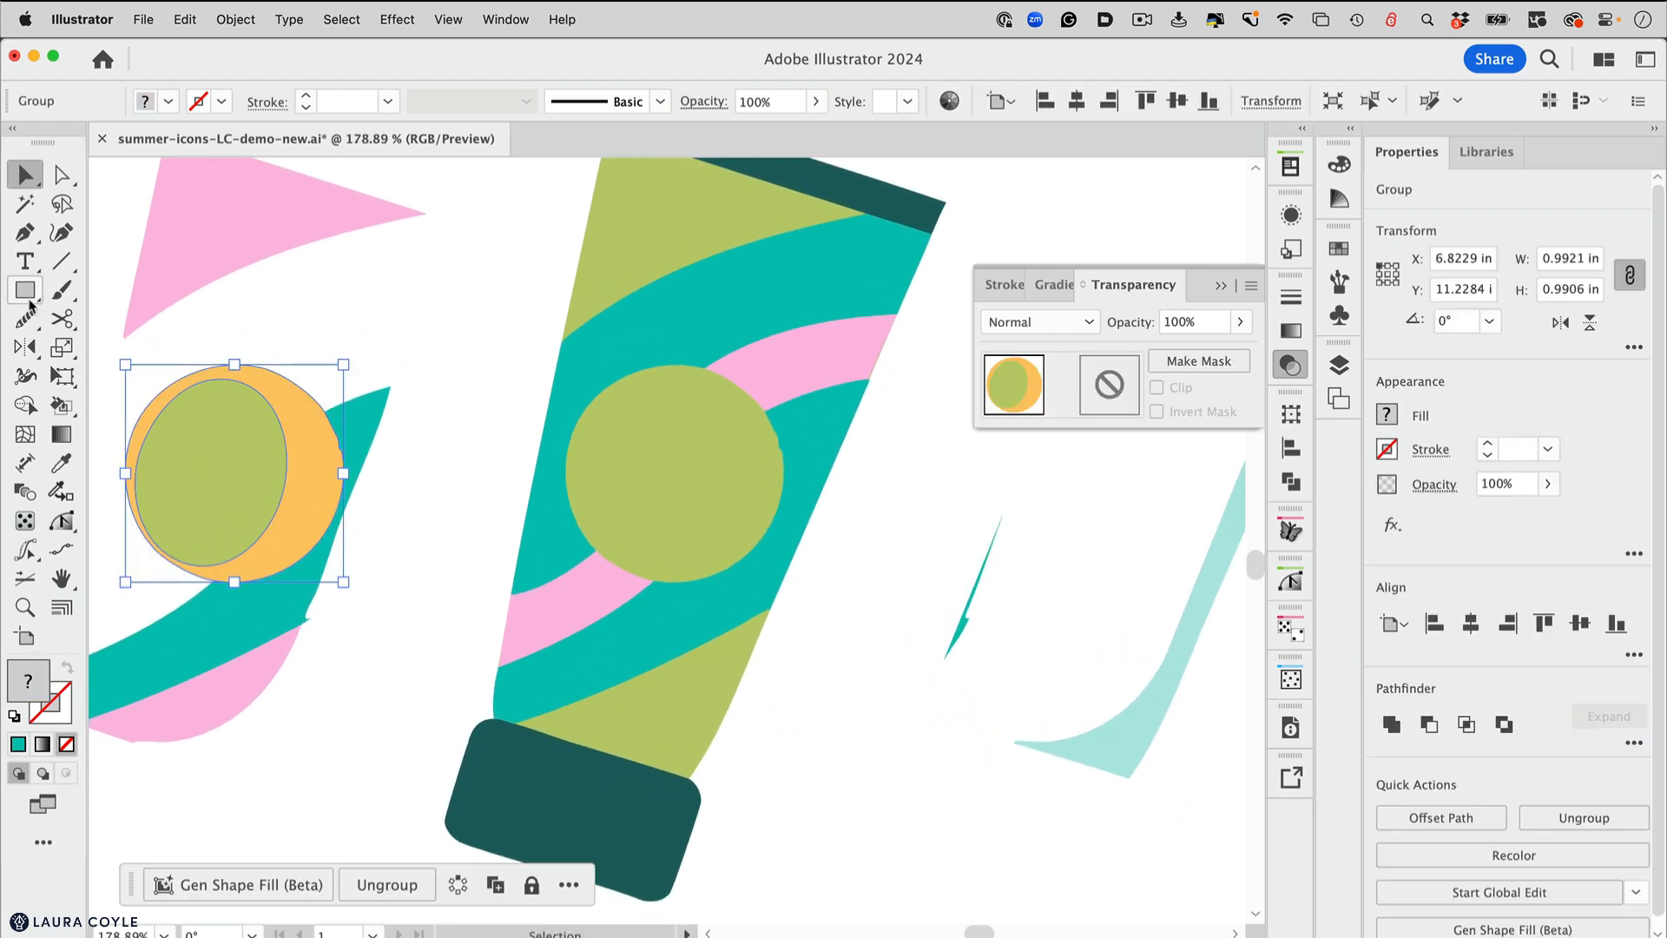
{"action": "left_click_drag", "start_coordinate": [38, 293], "coordinate": [95, 316]}
{"action": "left_click_drag", "start_coordinate": [679, 481], "coordinate": [764, 596]}
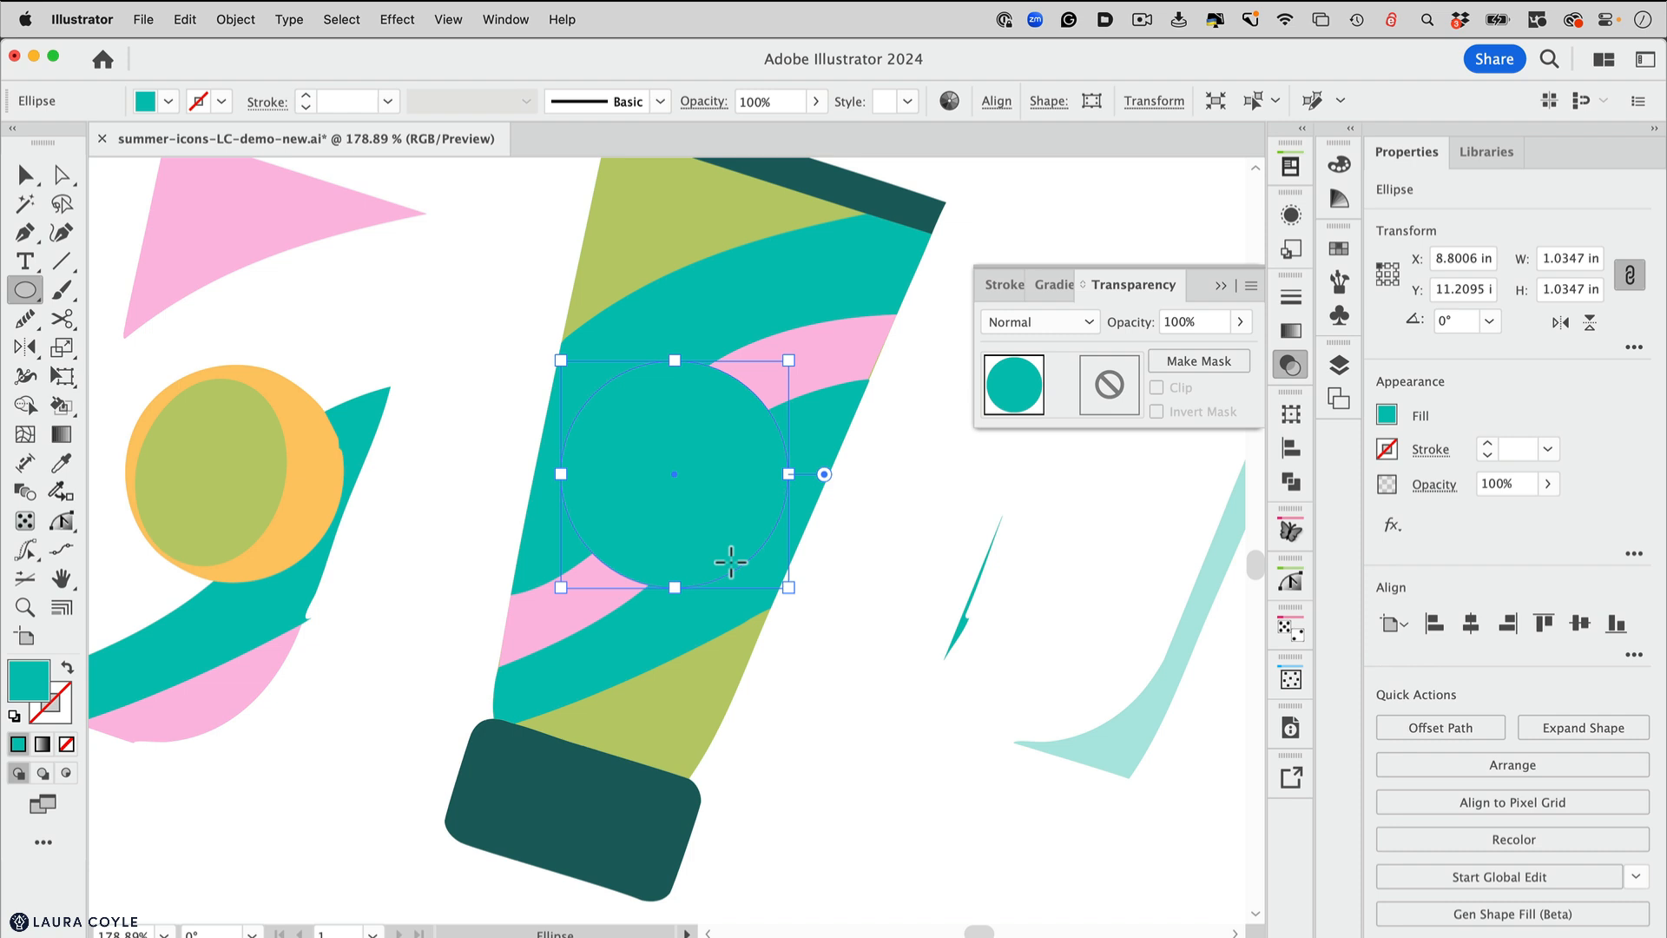
{"action": "key", "text": "i"}
{"action": "left_click", "coordinate": [317, 463]}
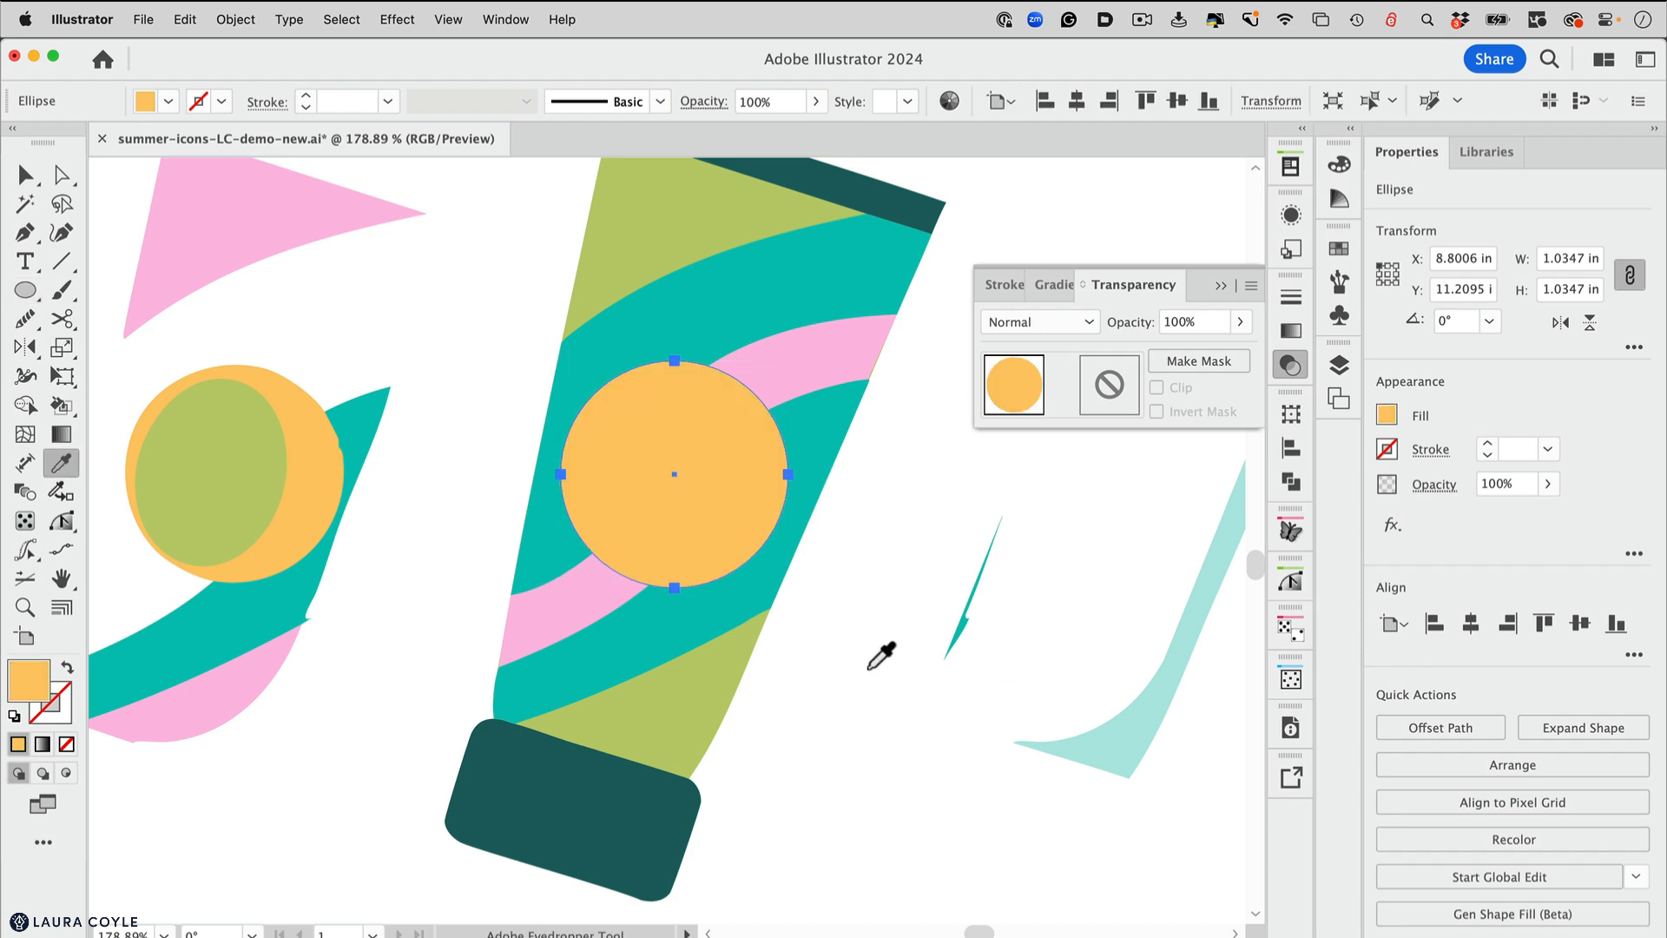
{"action": "key", "text": "v"}
{"action": "left_click", "coordinate": [843, 661]}
Recolour the dark strip across the wide end of the tube with the yellow swatch R=230 G=231 B=115
{"action": "left_click_drag", "start_coordinate": [882, 247], "coordinate": [878, 353]}
{"action": "left_click", "coordinate": [878, 308]}
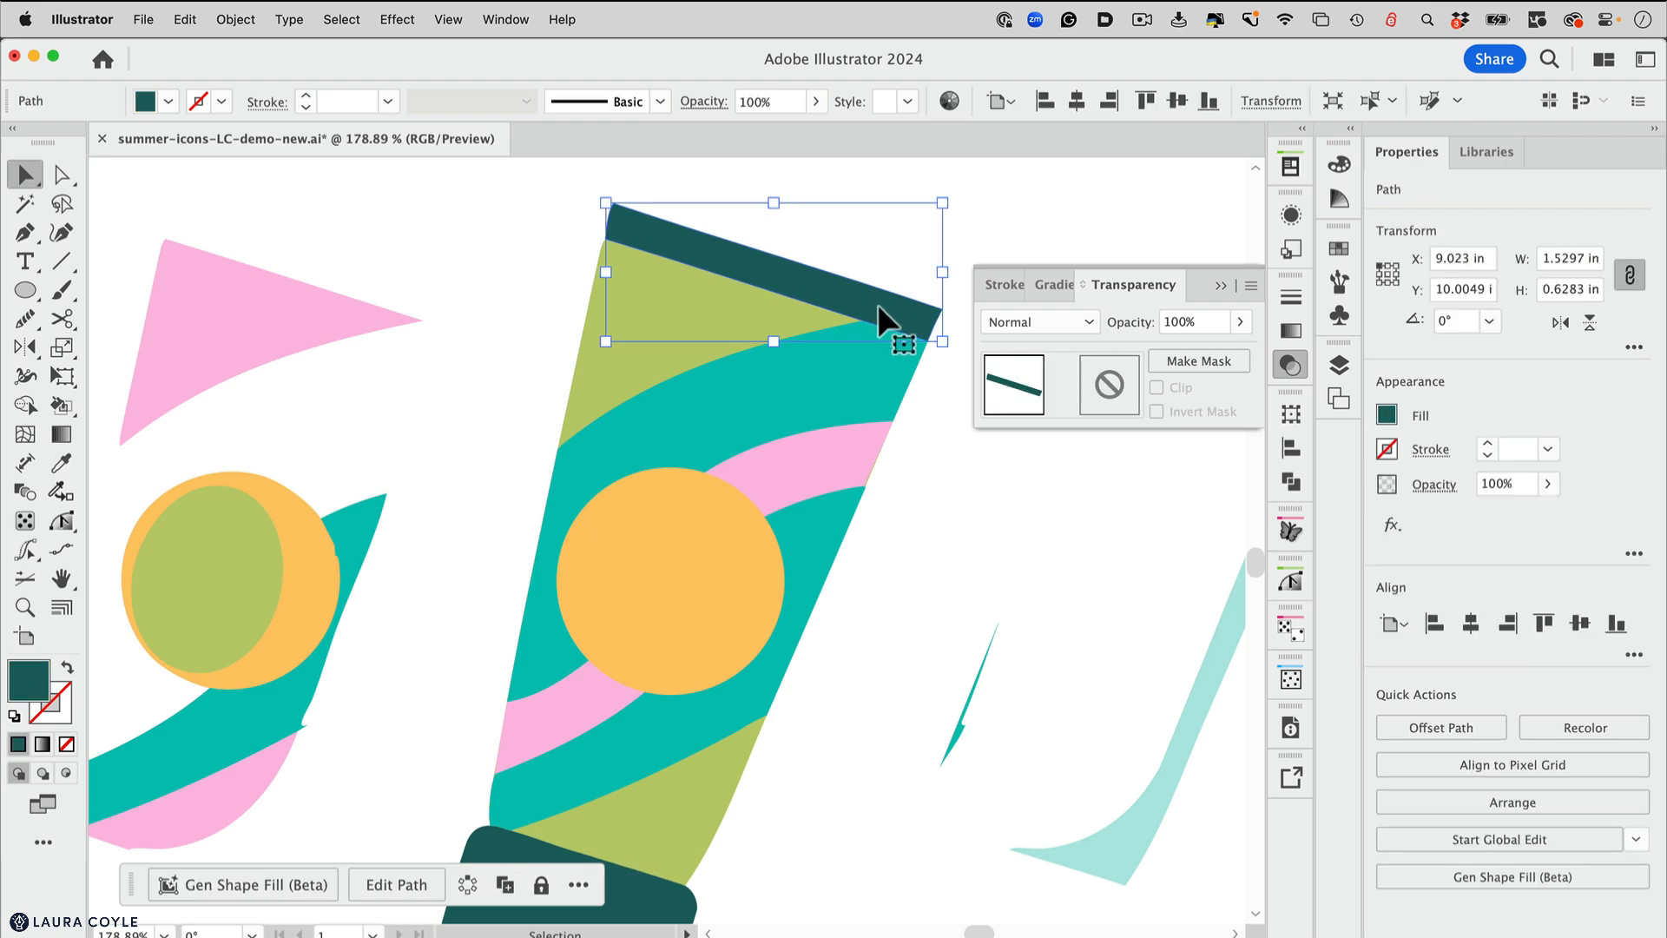
{"action": "key", "text": "i"}
{"action": "left_click", "coordinate": [760, 320]}
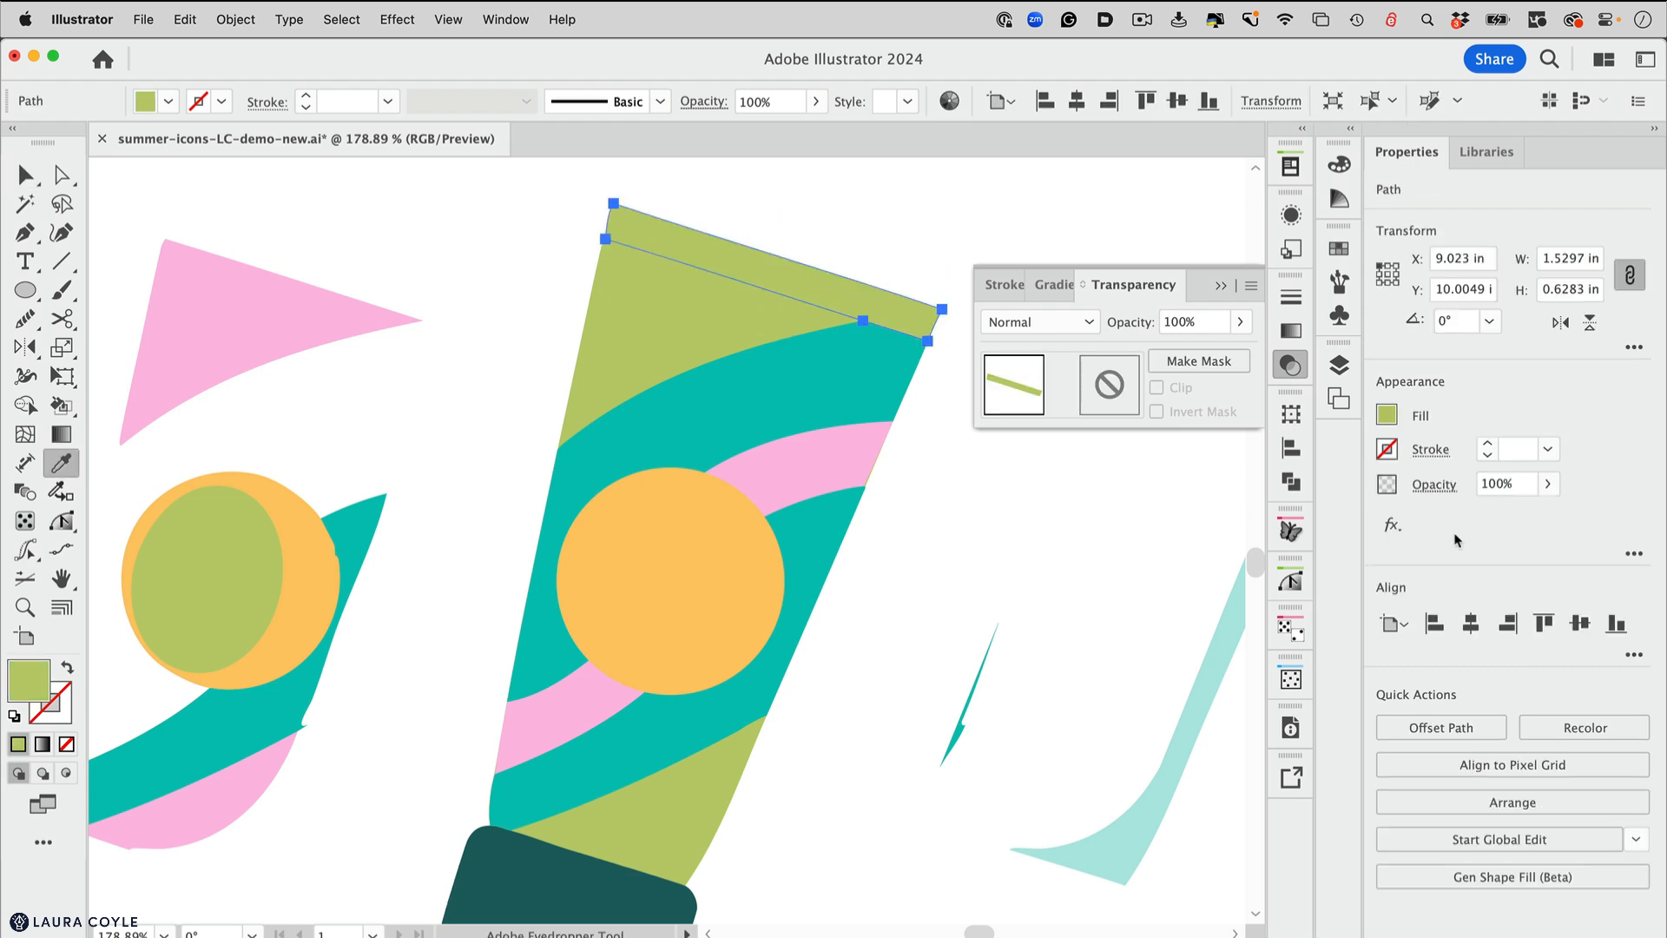
{"action": "left_click", "coordinate": [1387, 415]}
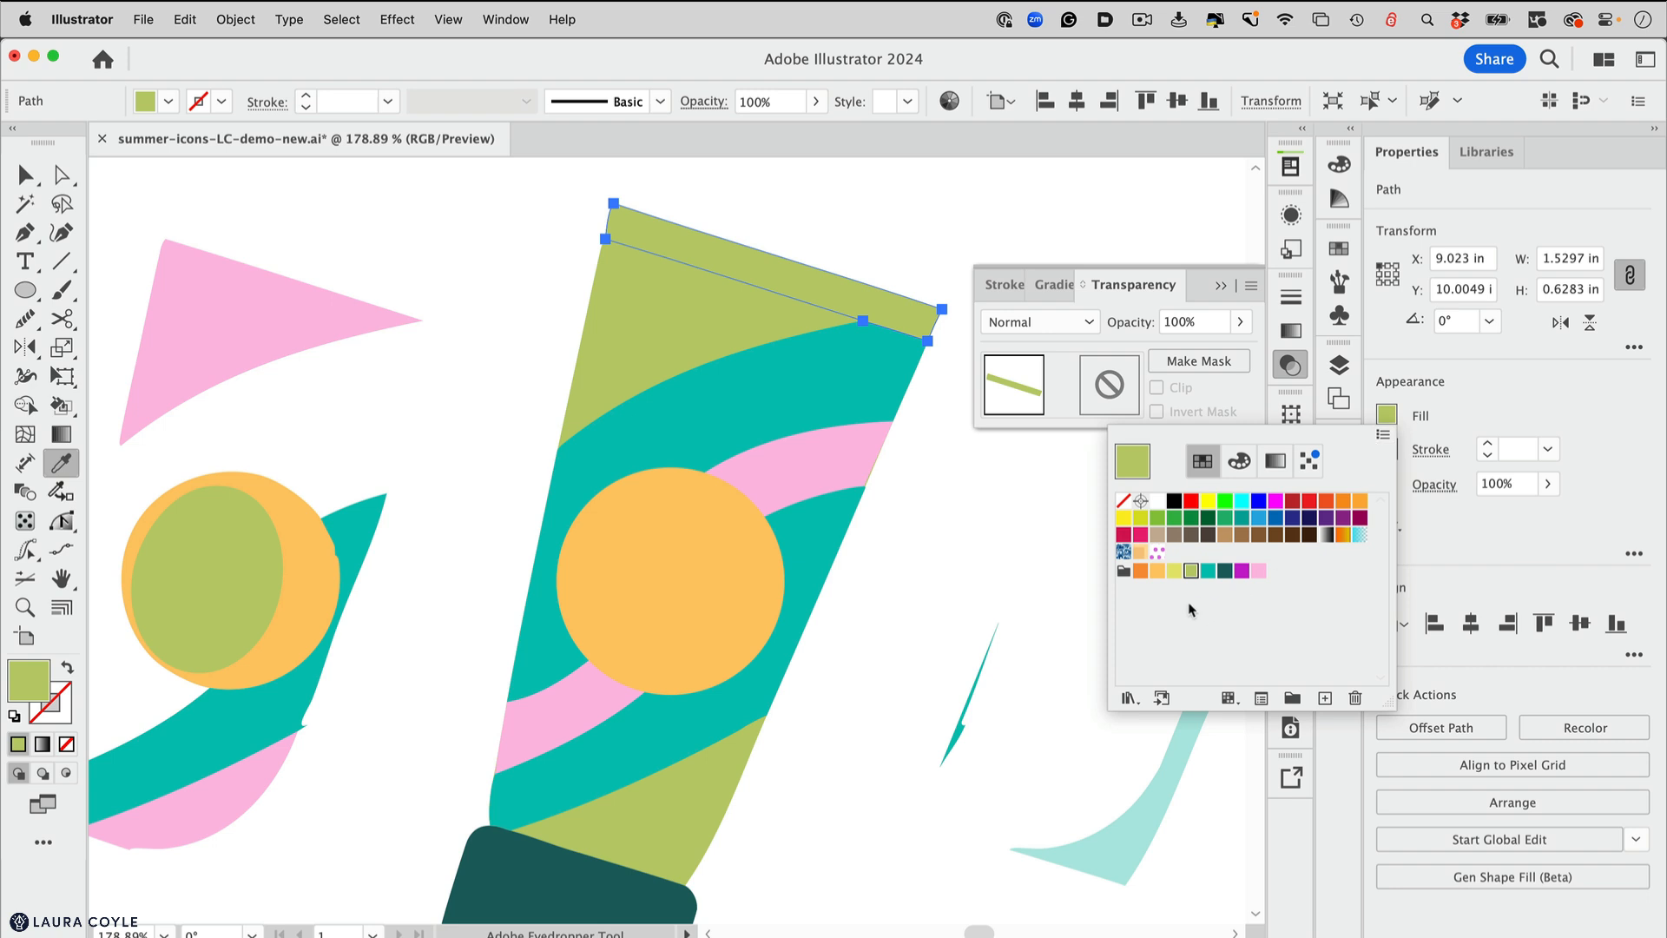
{"action": "left_click", "coordinate": [1175, 572]}
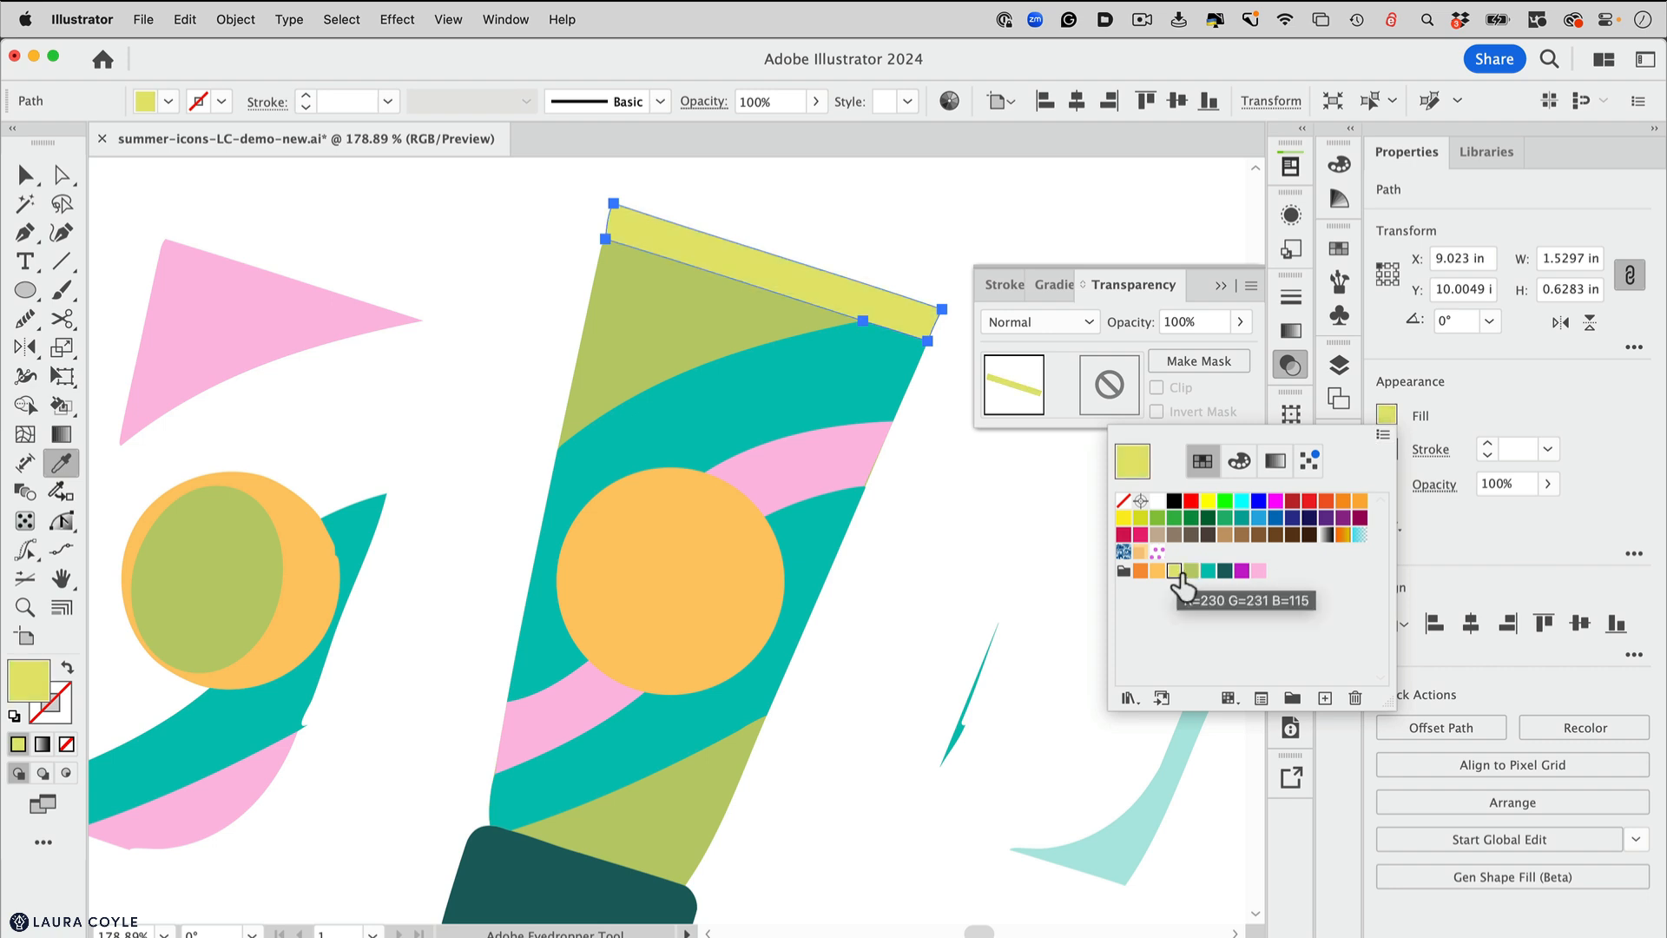
{"action": "left_click", "coordinate": [969, 581]}
{"action": "key", "text": "v"}
{"action": "left_click", "coordinate": [961, 553]}
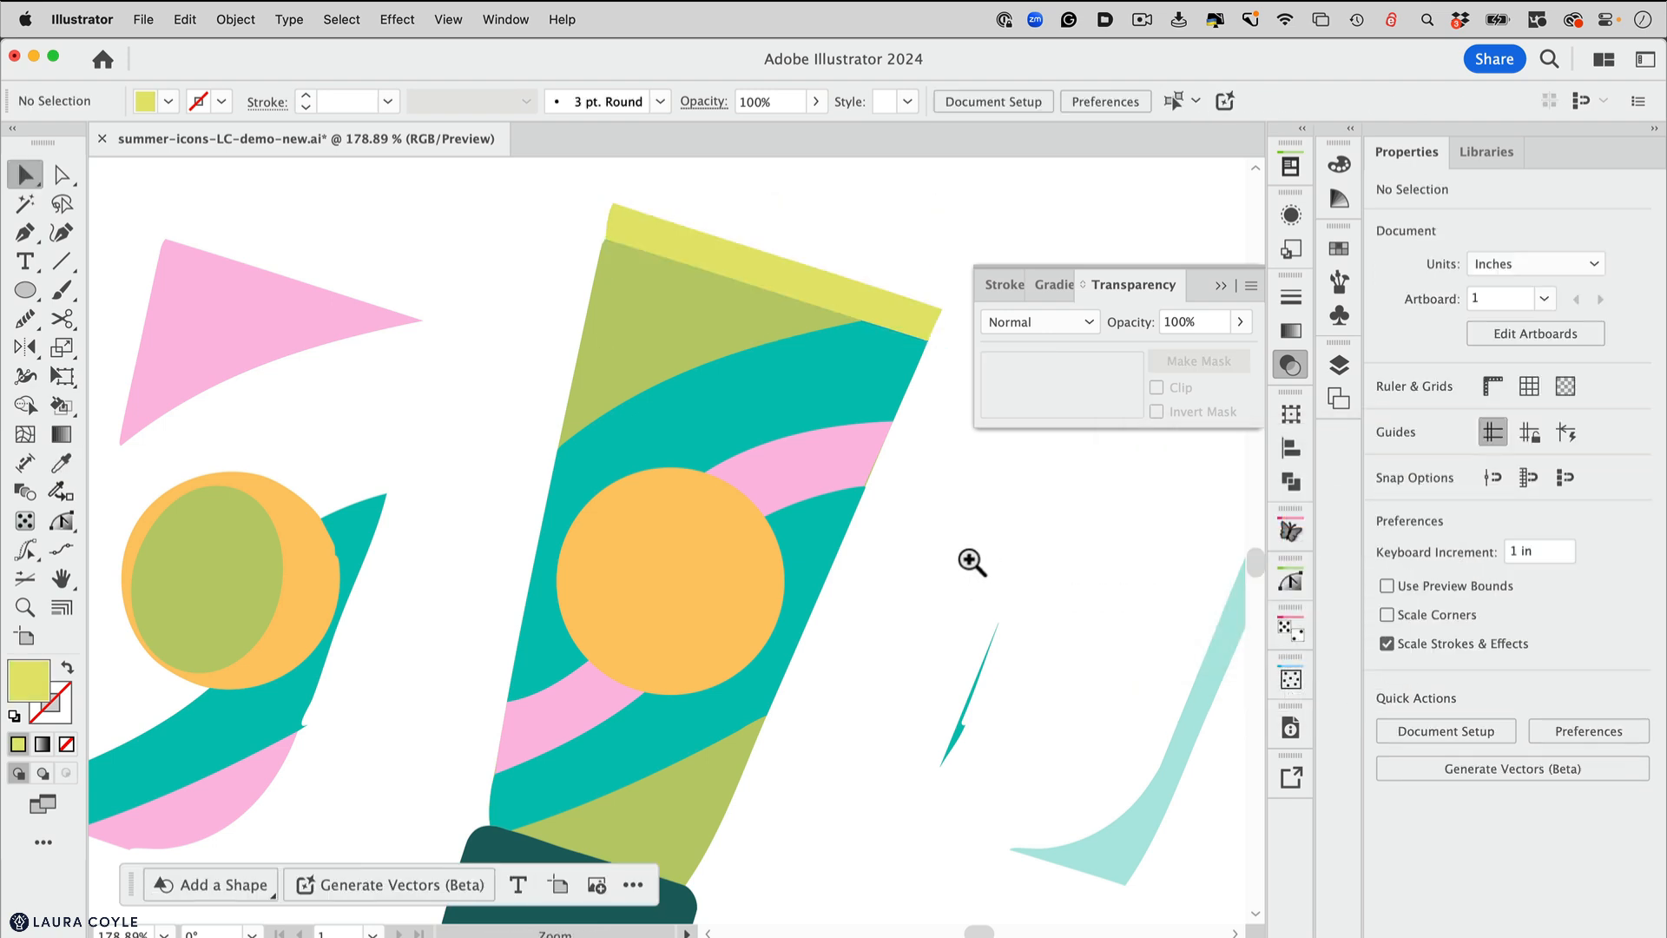
Group all the pieces of the rebuilt tube and move the group 2 in up
{"action": "left_click", "coordinate": [963, 556], "text": "alt+super"}
{"action": "left_click", "coordinate": [964, 555], "text": "alt+super"}
{"action": "left_click_drag", "start_coordinate": [999, 662], "coordinate": [858, 557]}
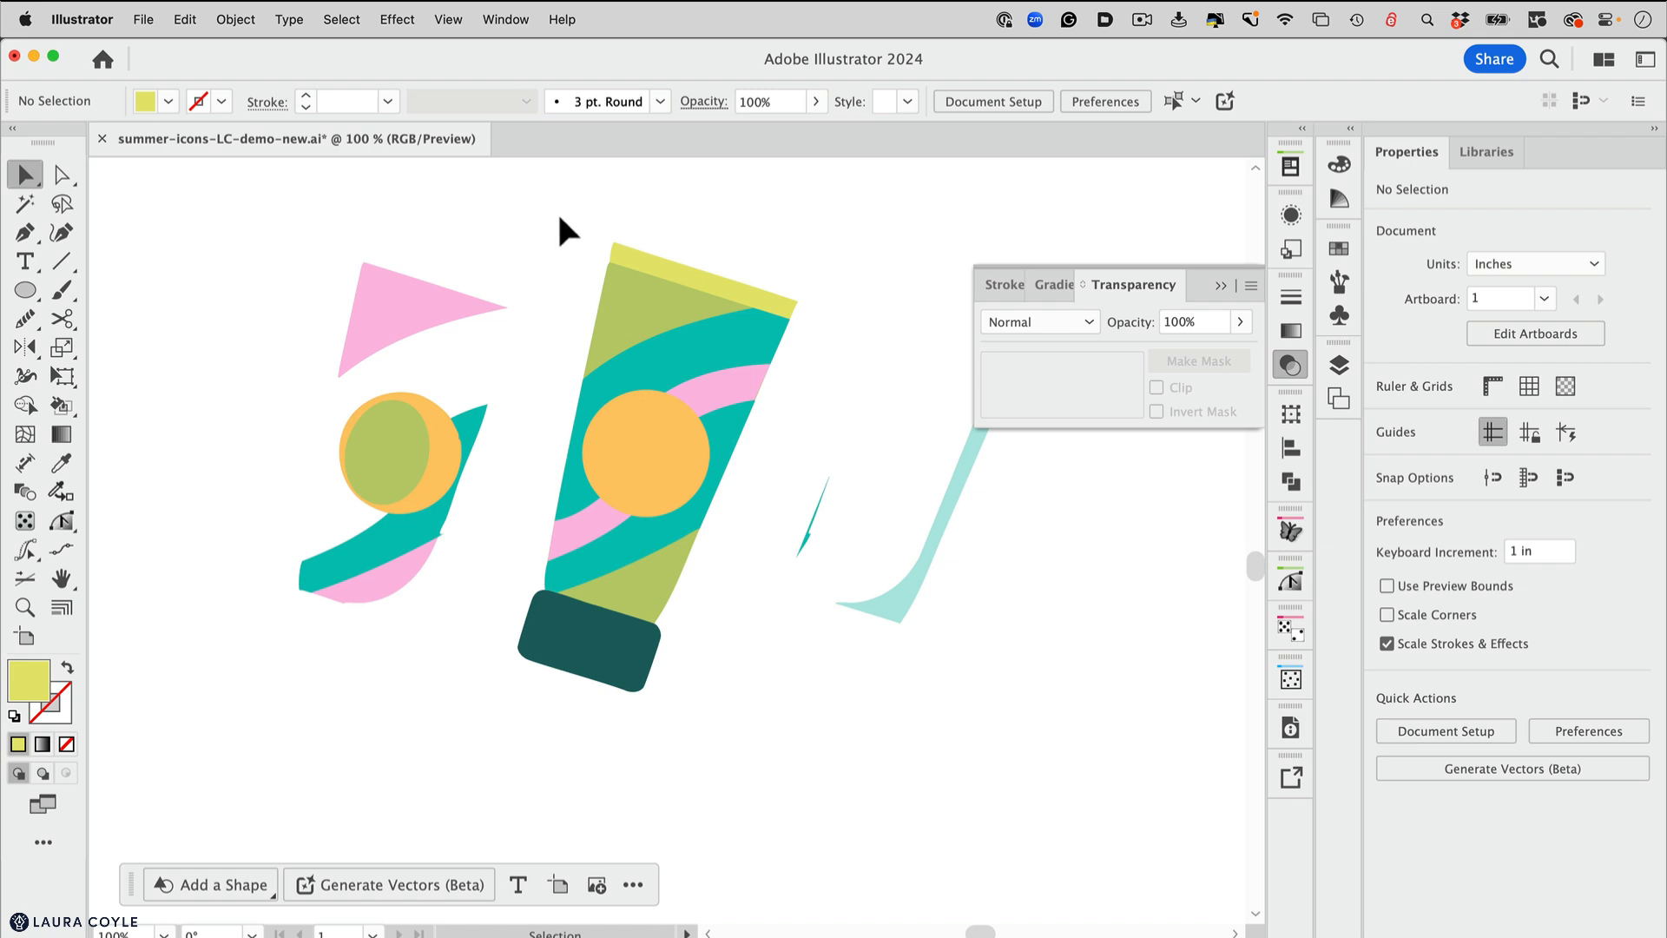
{"action": "left_click_drag", "start_coordinate": [557, 215], "coordinate": [757, 753]}
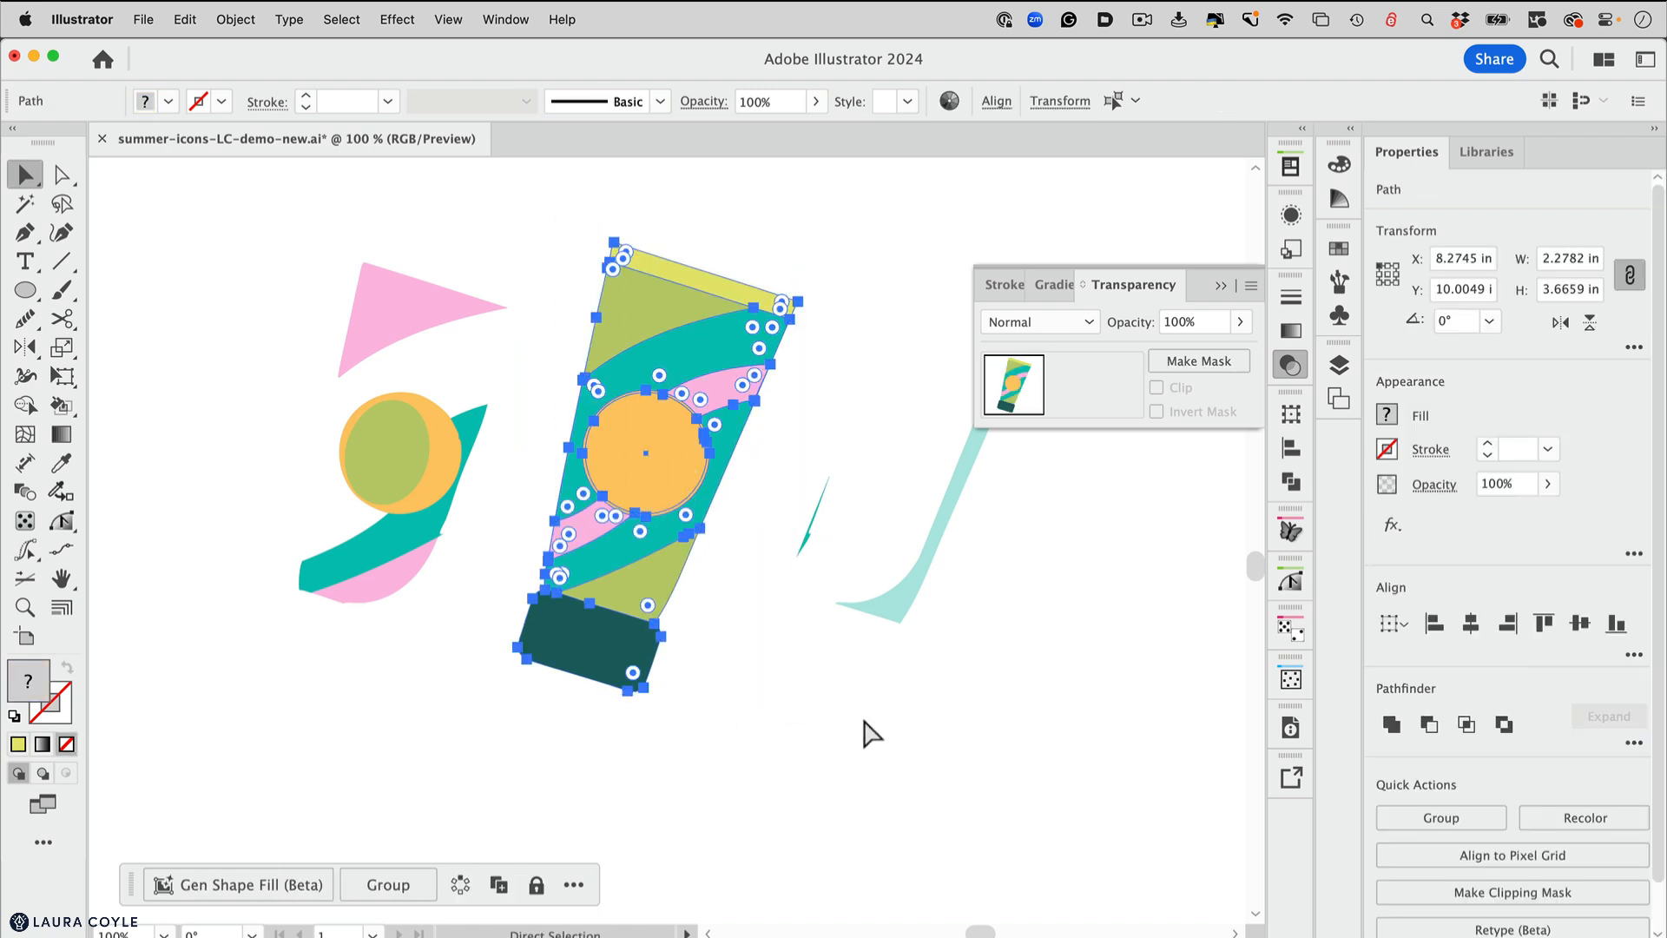
{"action": "key", "text": "super+g"}
{"action": "scroll", "coordinate": [908, 544], "scroll_direction": "up", "scroll_amount": 5}
{"action": "key", "text": "Up"}
{"action": "key", "text": "Up"}
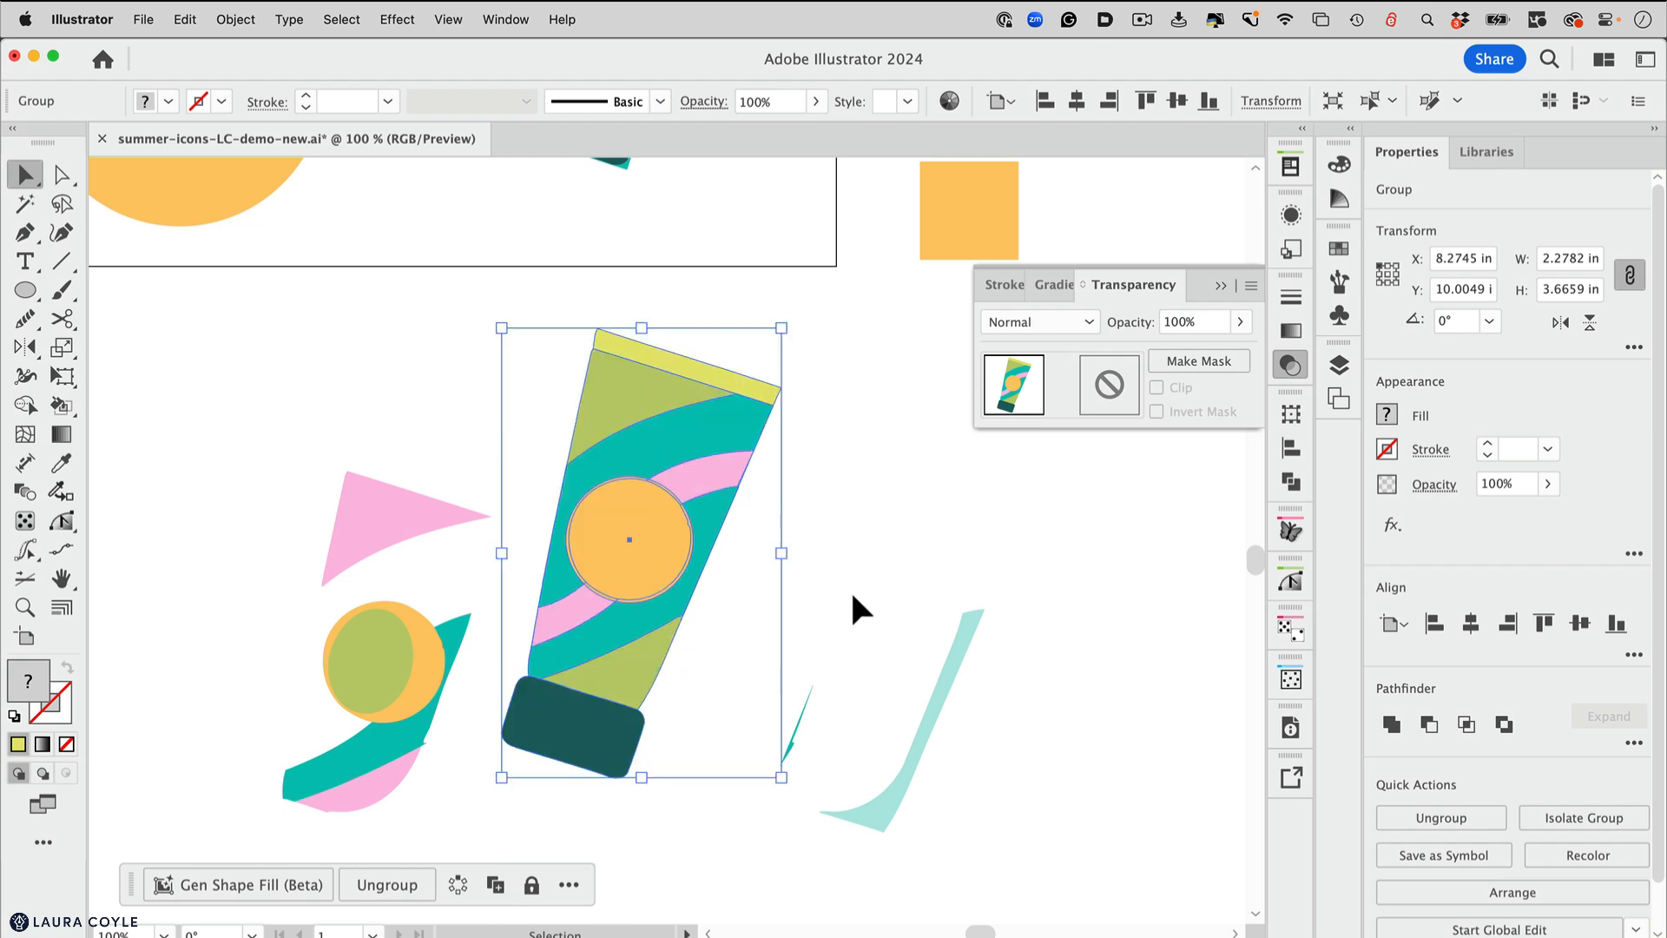
Delete the generated artwork from the original tube and move its plain yellow and teal base 4 in to the right, off the artboard
{"action": "scroll", "coordinate": [860, 614], "scroll_direction": "up", "scroll_amount": 5}
{"action": "left_click", "coordinate": [629, 358]}
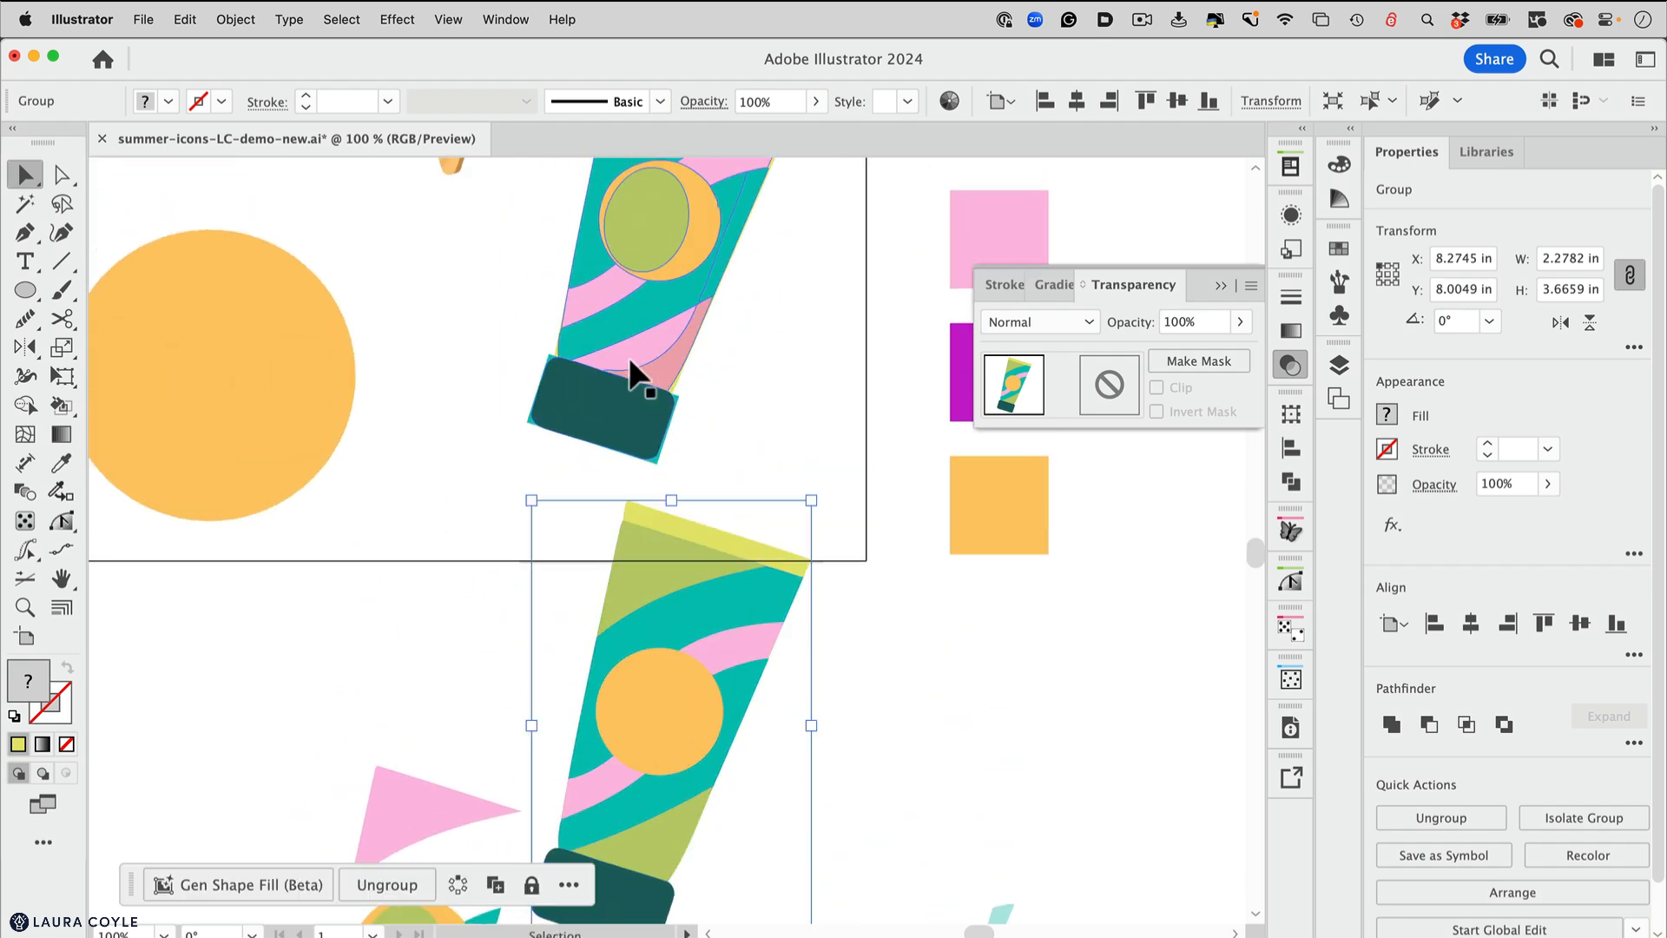
{"action": "key", "text": "Delete"}
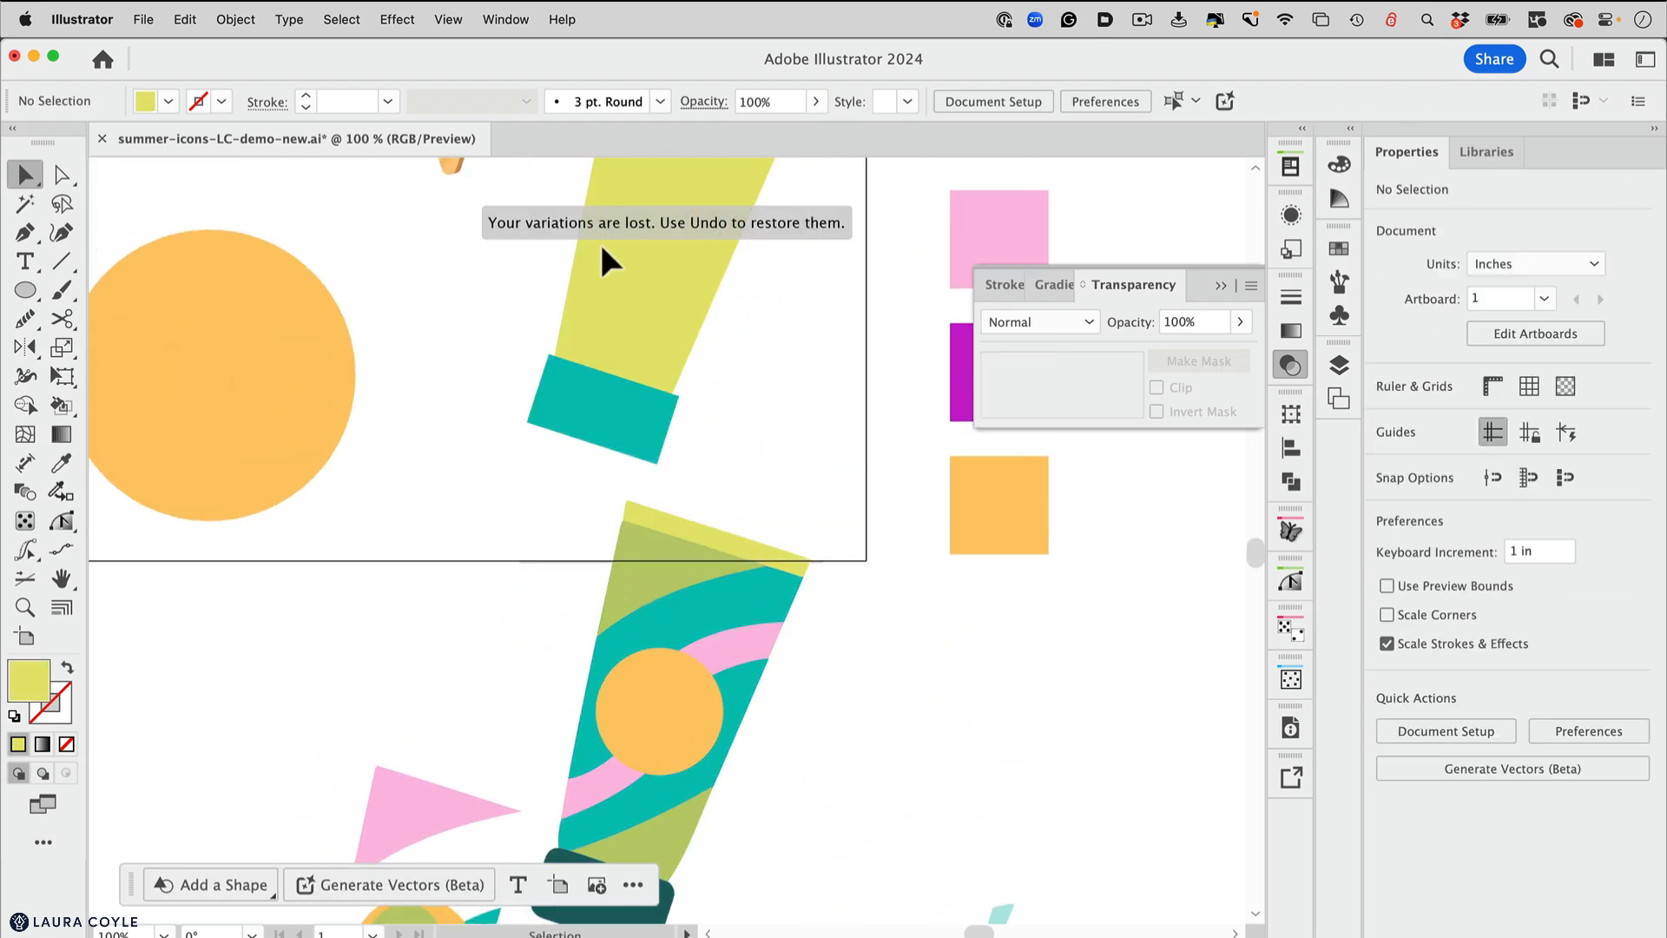
{"action": "left_click", "coordinate": [634, 351]}
{"action": "key", "text": "Right"}
{"action": "key", "text": "Right"}
{"action": "key", "text": "Right"}
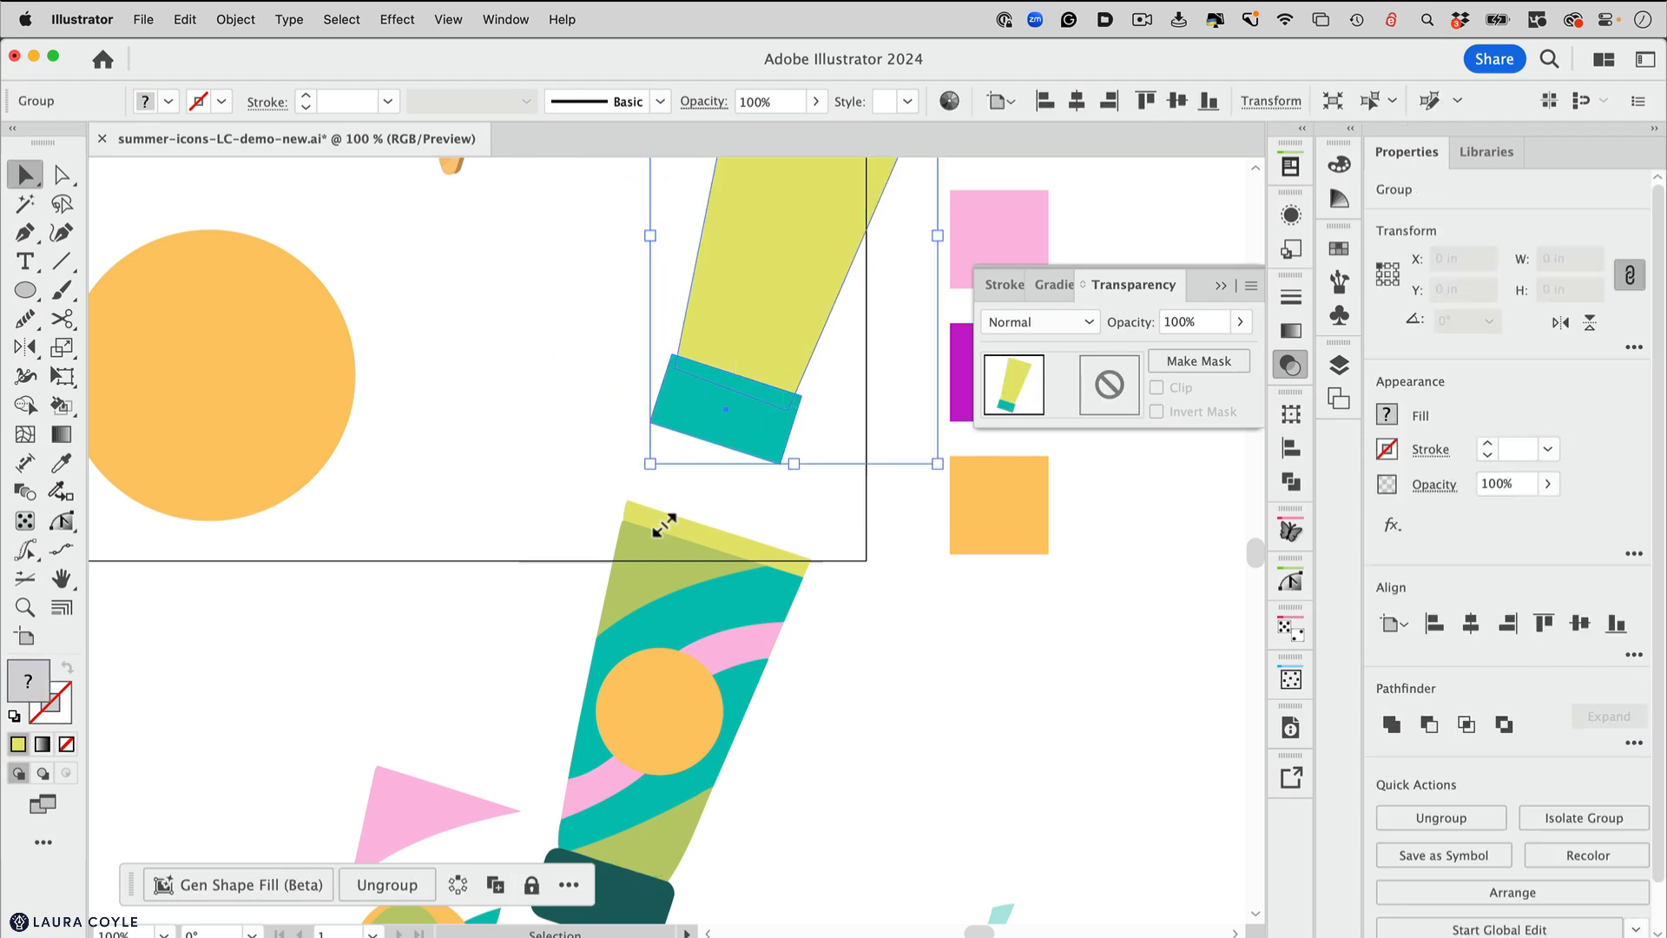
{"action": "key", "text": "Right"}
Move the rebuilt tube group 4 in up into the vacated place on the artboard and clear the selection
{"action": "left_click", "coordinate": [706, 695]}
{"action": "key", "text": "Up"}
{"action": "key", "text": "Up"}
{"action": "key", "text": "Up"}
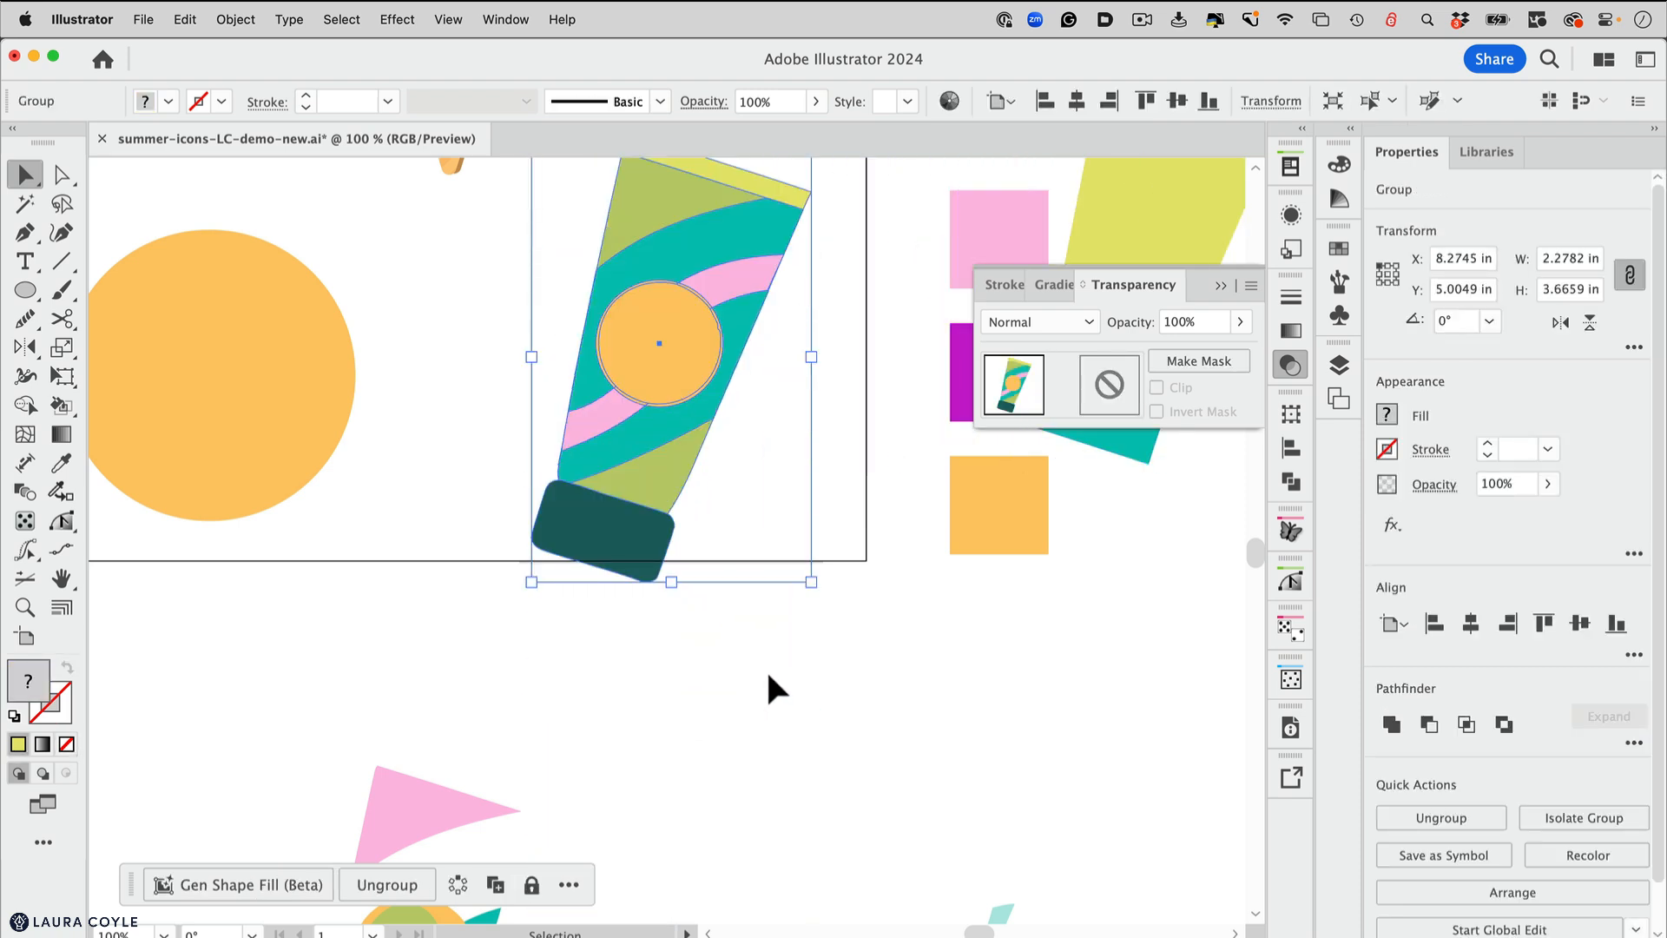
{"action": "key", "text": "Up"}
{"action": "left_click", "coordinate": [758, 295]}
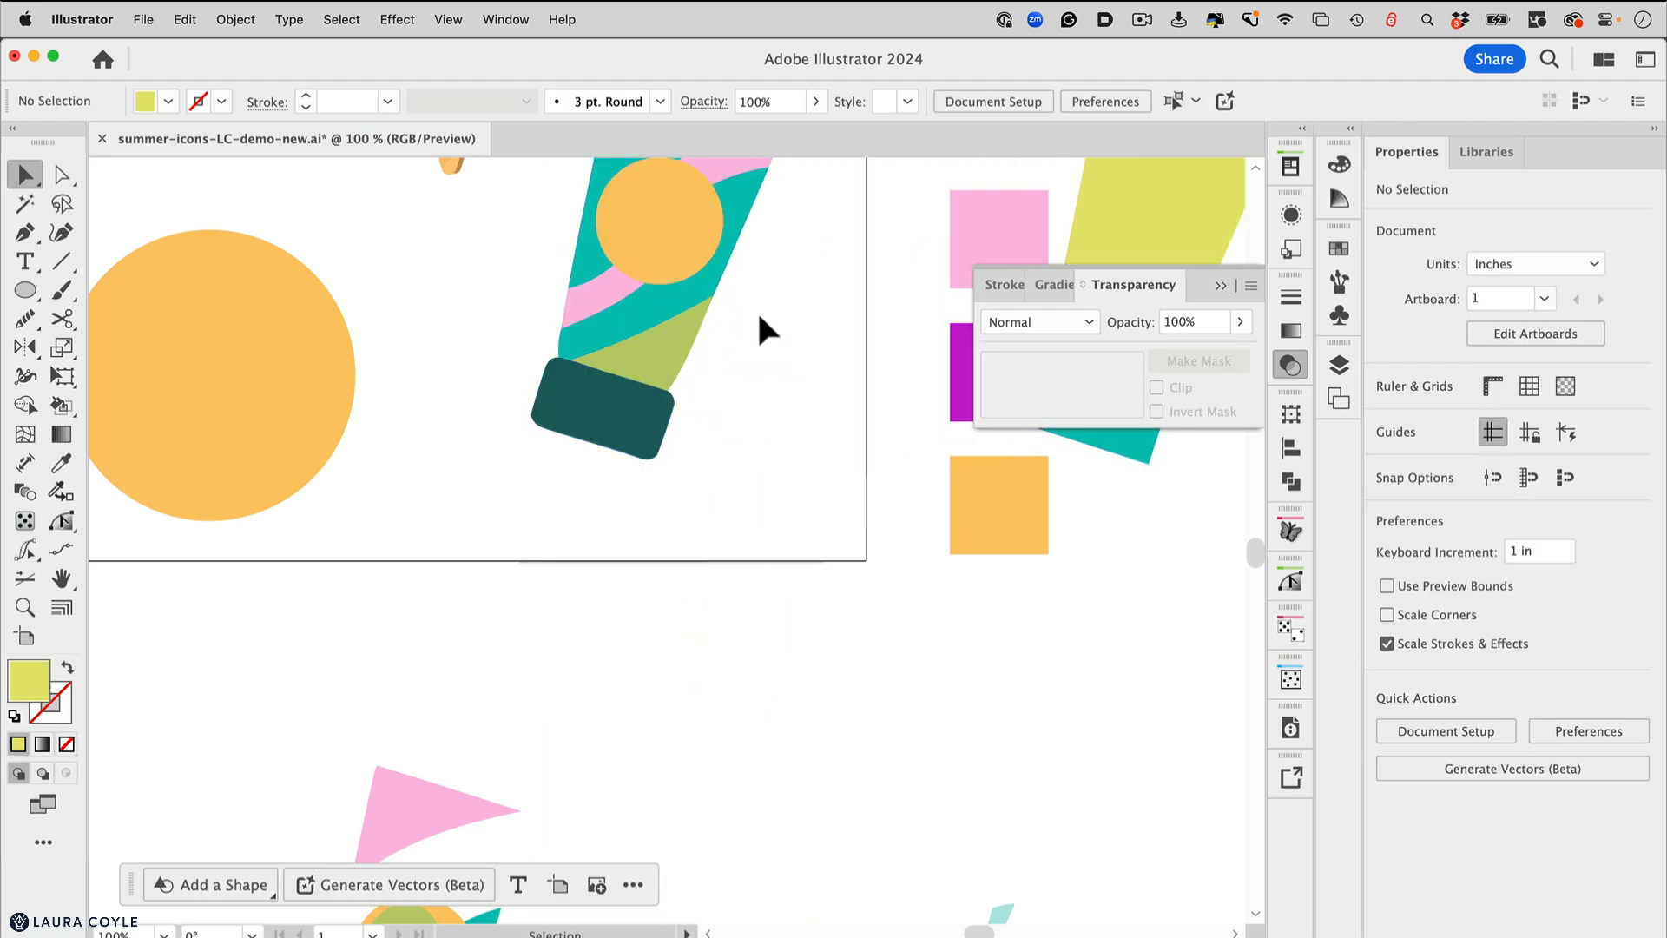
Change the fill of the orange circle on the tube to the pale peach F9DCAC and clear the selection
{"action": "scroll", "coordinate": [757, 309], "scroll_direction": "down", "scroll_amount": 3}
{"action": "left_click_drag", "start_coordinate": [678, 398], "coordinate": [966, 747]}
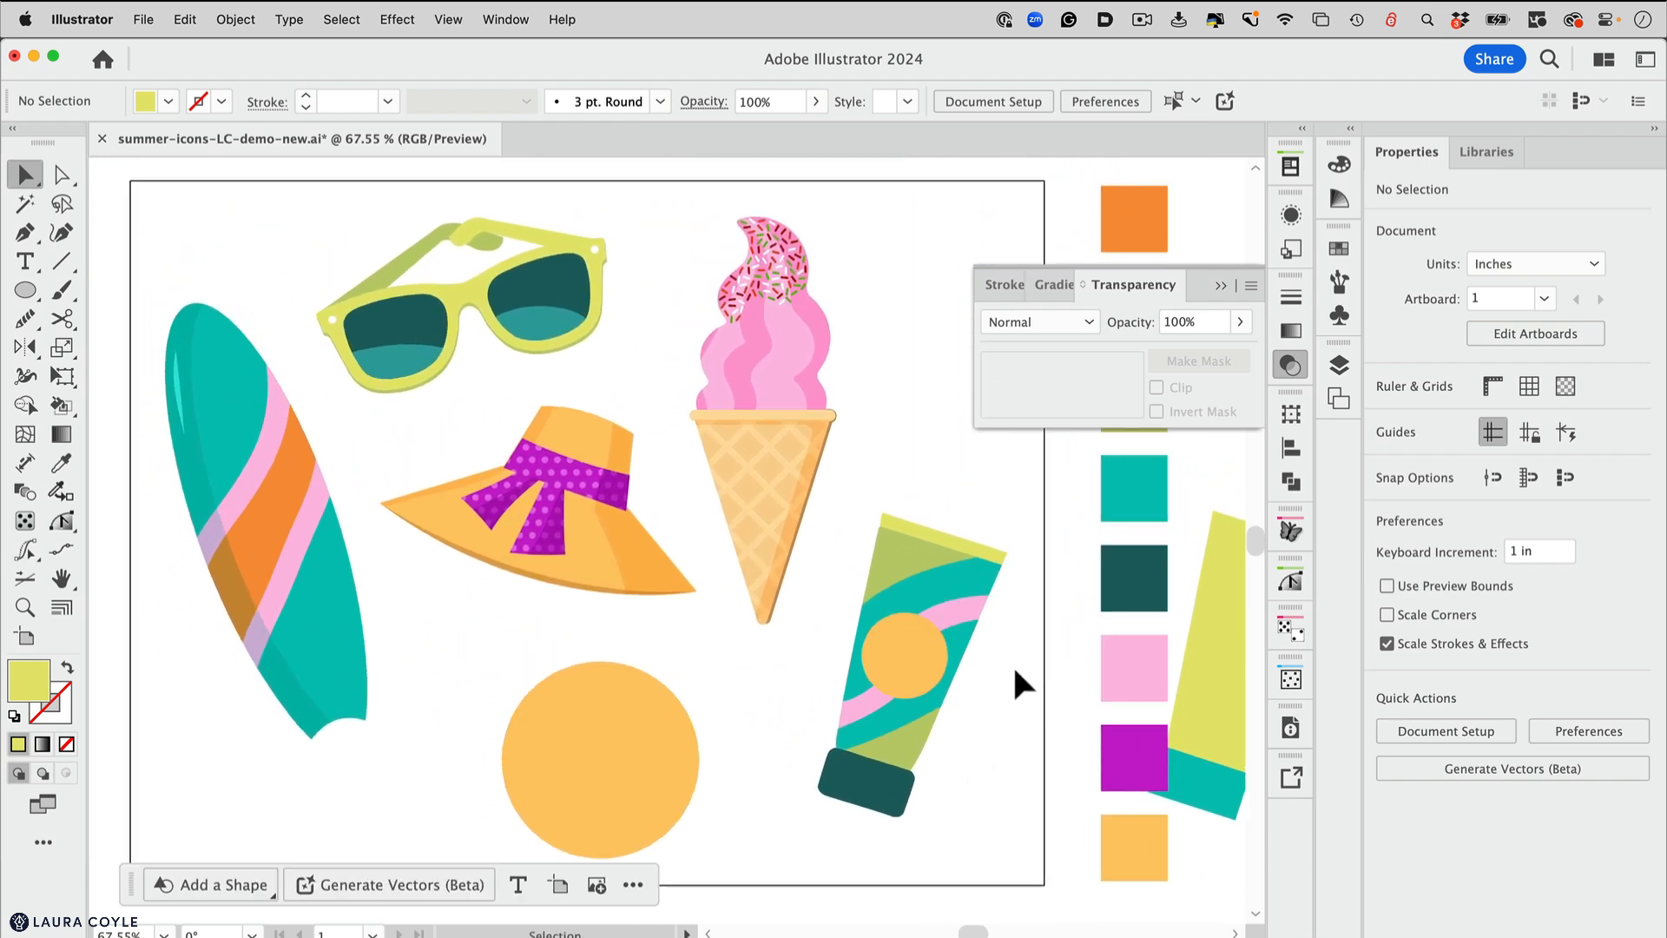
{"action": "key", "text": "a"}
{"action": "left_click", "coordinate": [922, 670]}
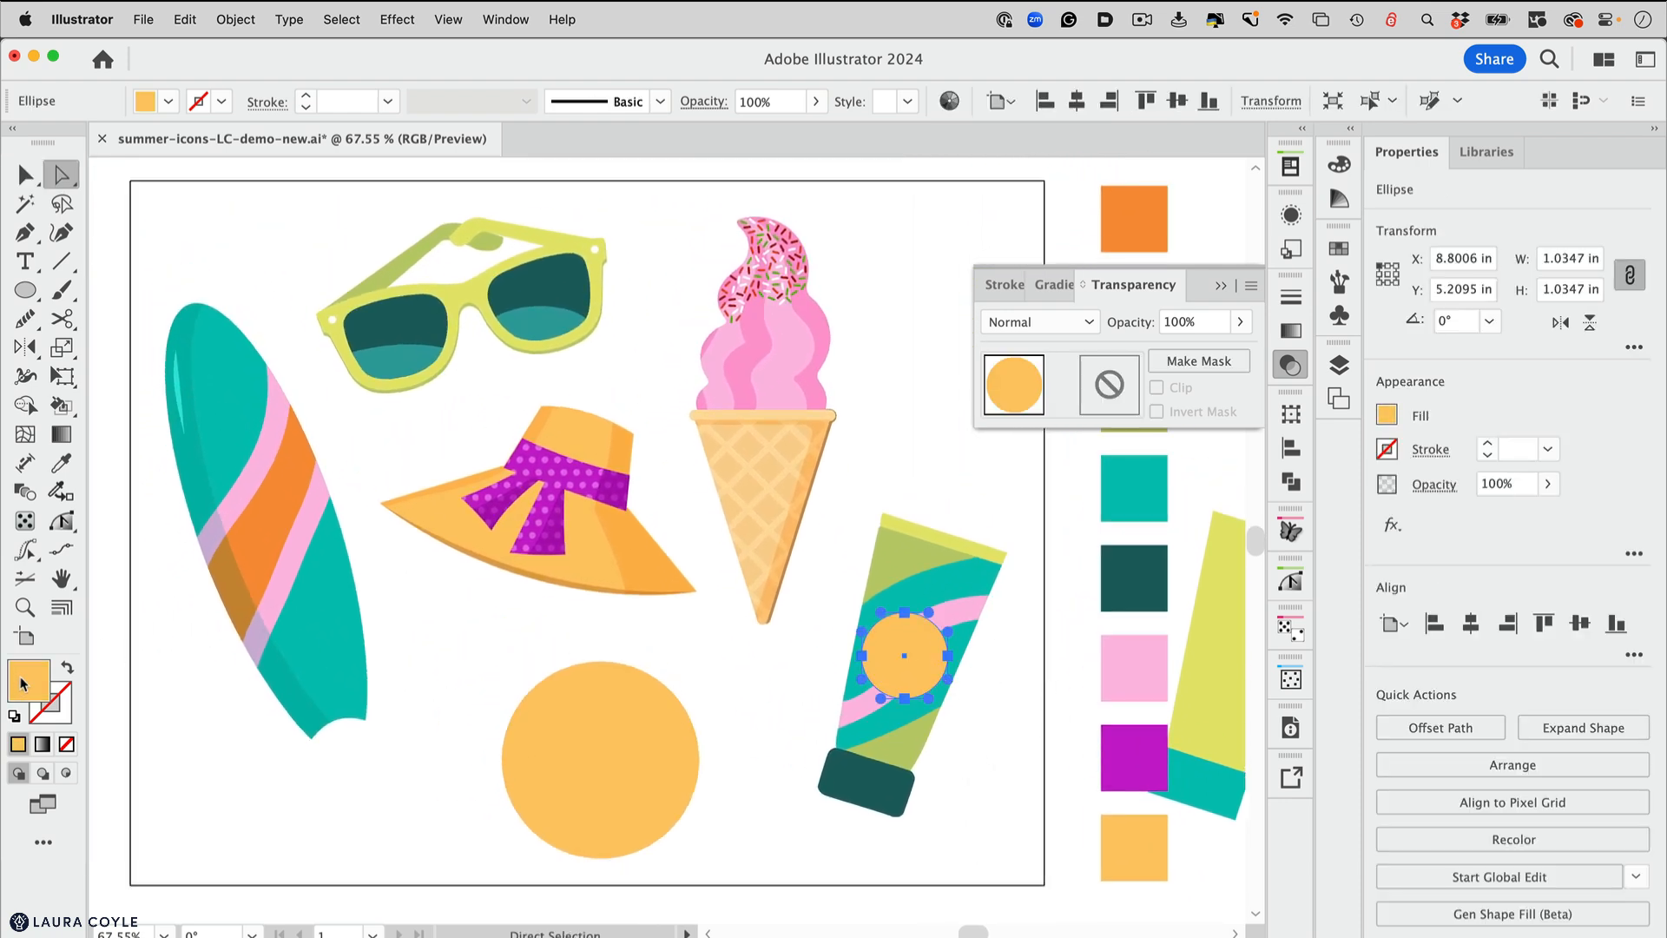
{"action": "double_click", "coordinate": [23, 683]}
{"action": "left_click", "coordinate": [1030, 434]}
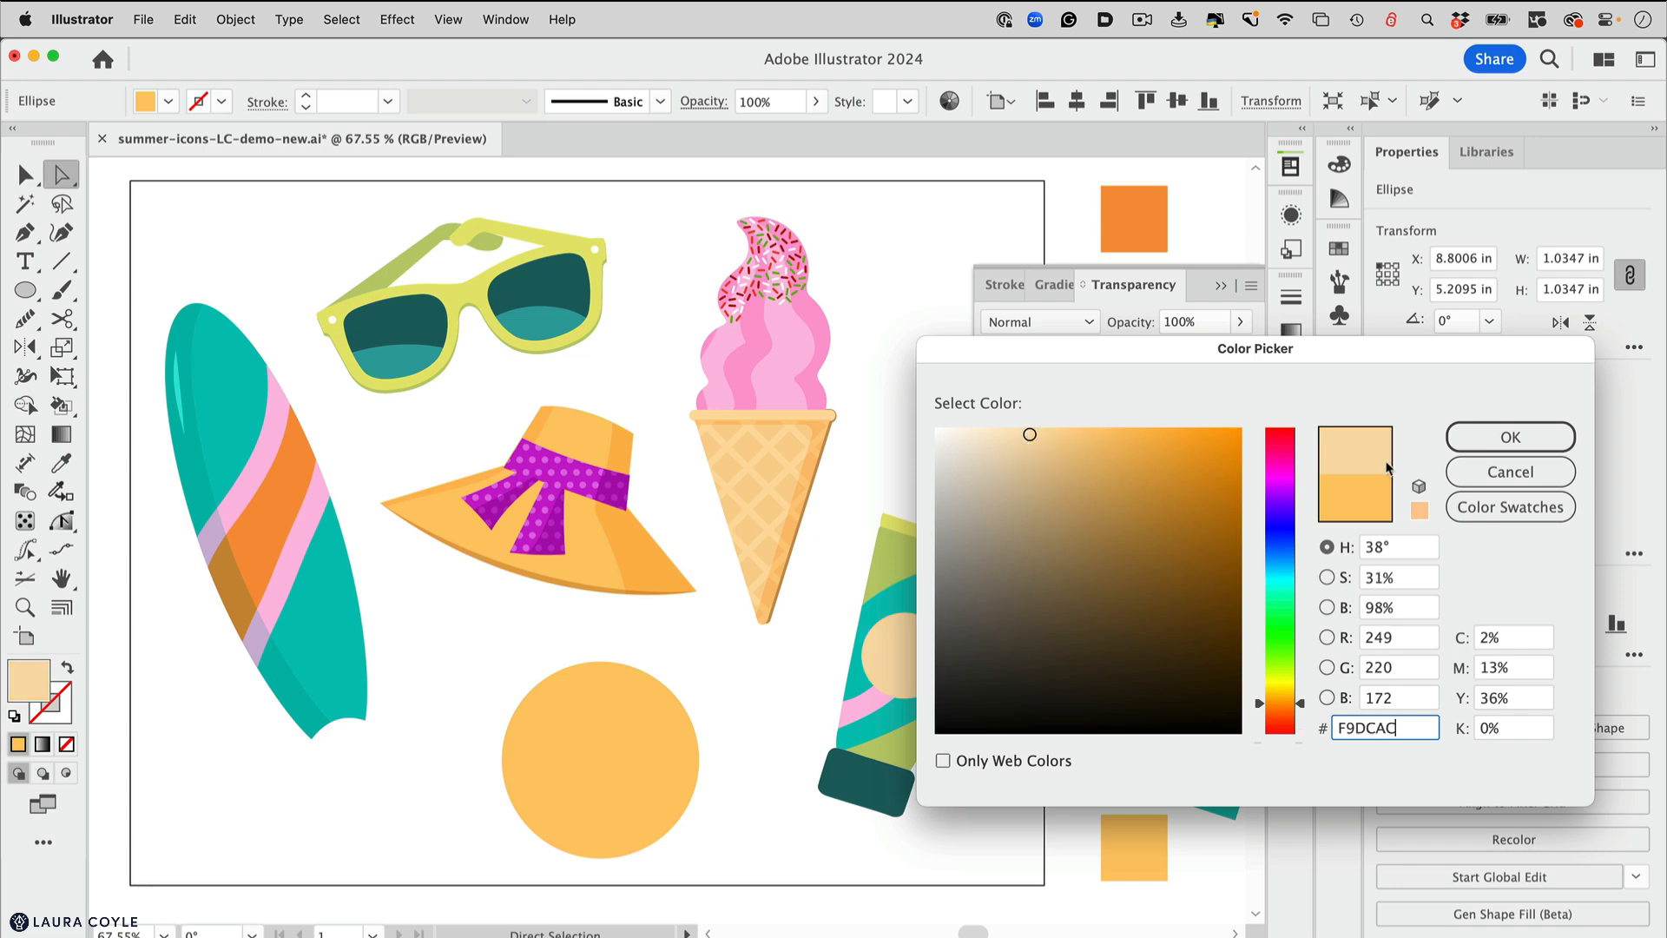
{"action": "left_click", "coordinate": [1510, 437]}
{"action": "left_click", "coordinate": [855, 556]}
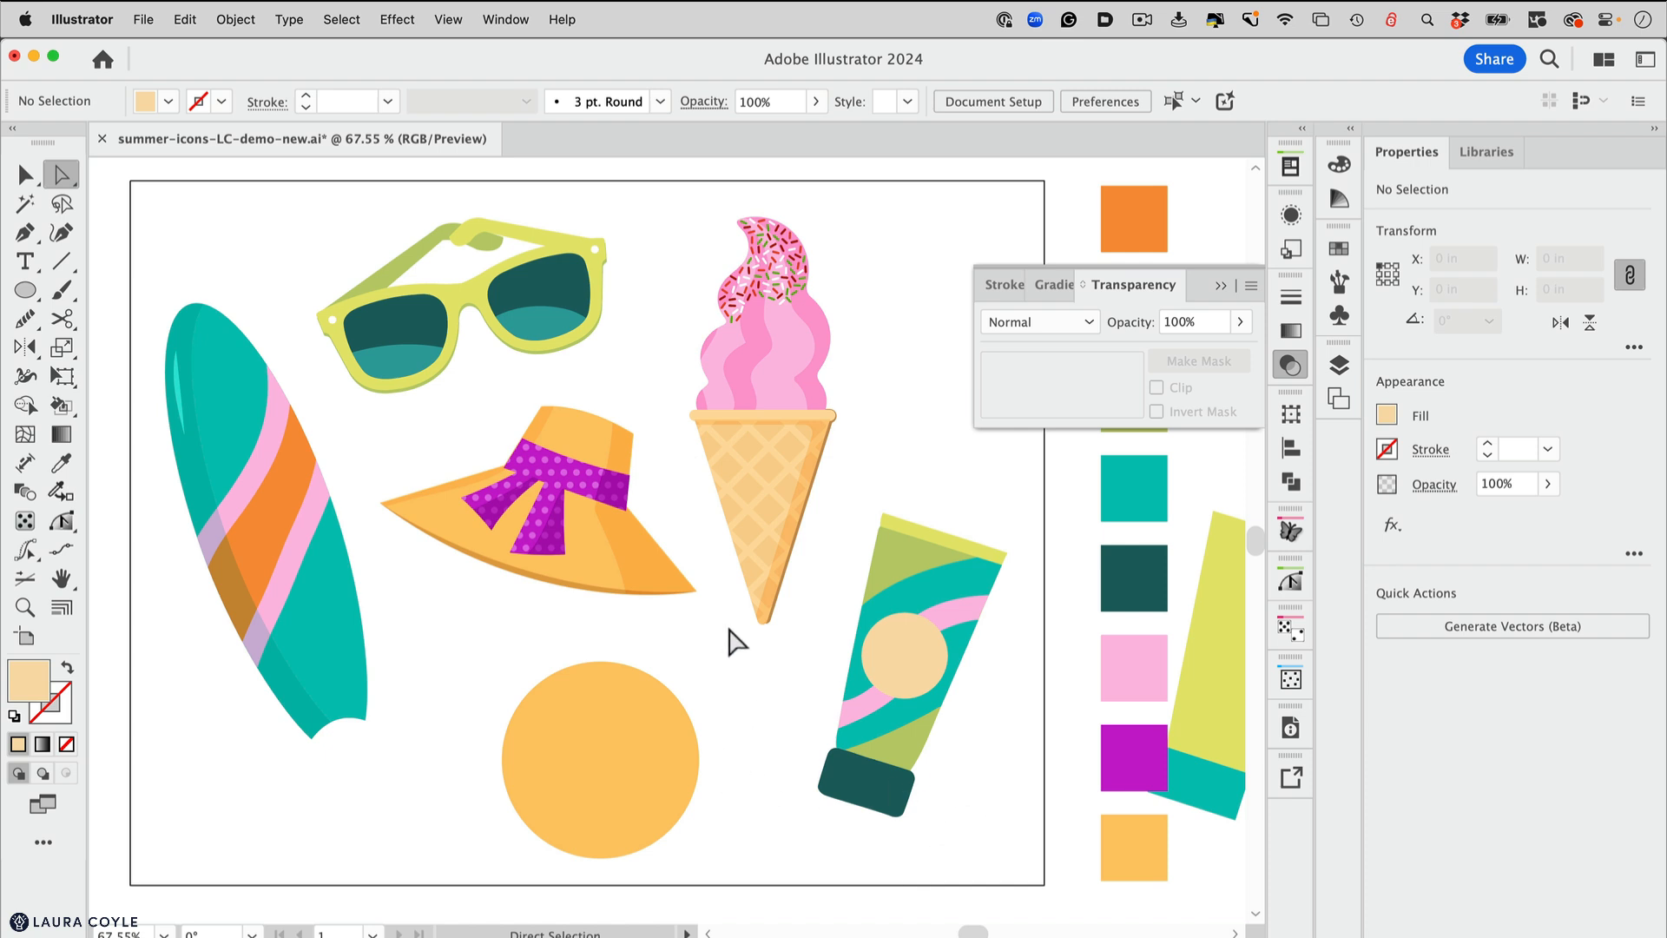
Start a Gen Shape Fill on the plain yellow-orange circle and set its prompt to beach ball
{"action": "key", "text": "v"}
{"action": "left_click", "coordinate": [644, 755]}
{"action": "scroll", "coordinate": [842, 737], "scroll_direction": "up", "scroll_amount": 5}
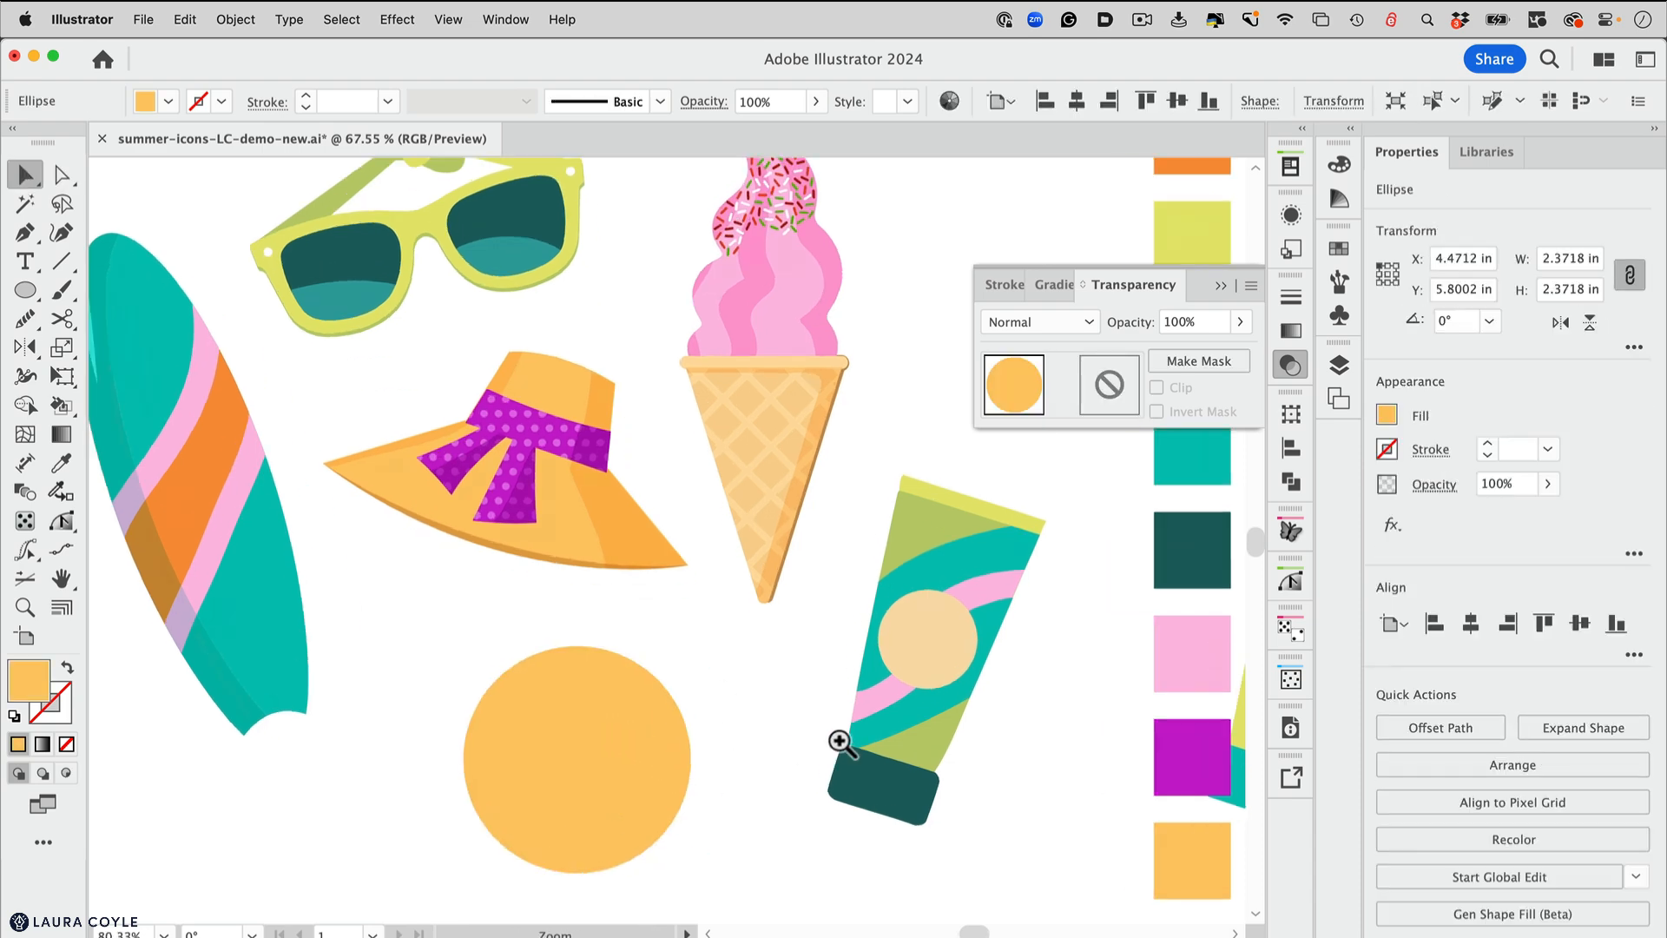
{"action": "left_click_drag", "start_coordinate": [822, 675], "coordinate": [1071, 577]}
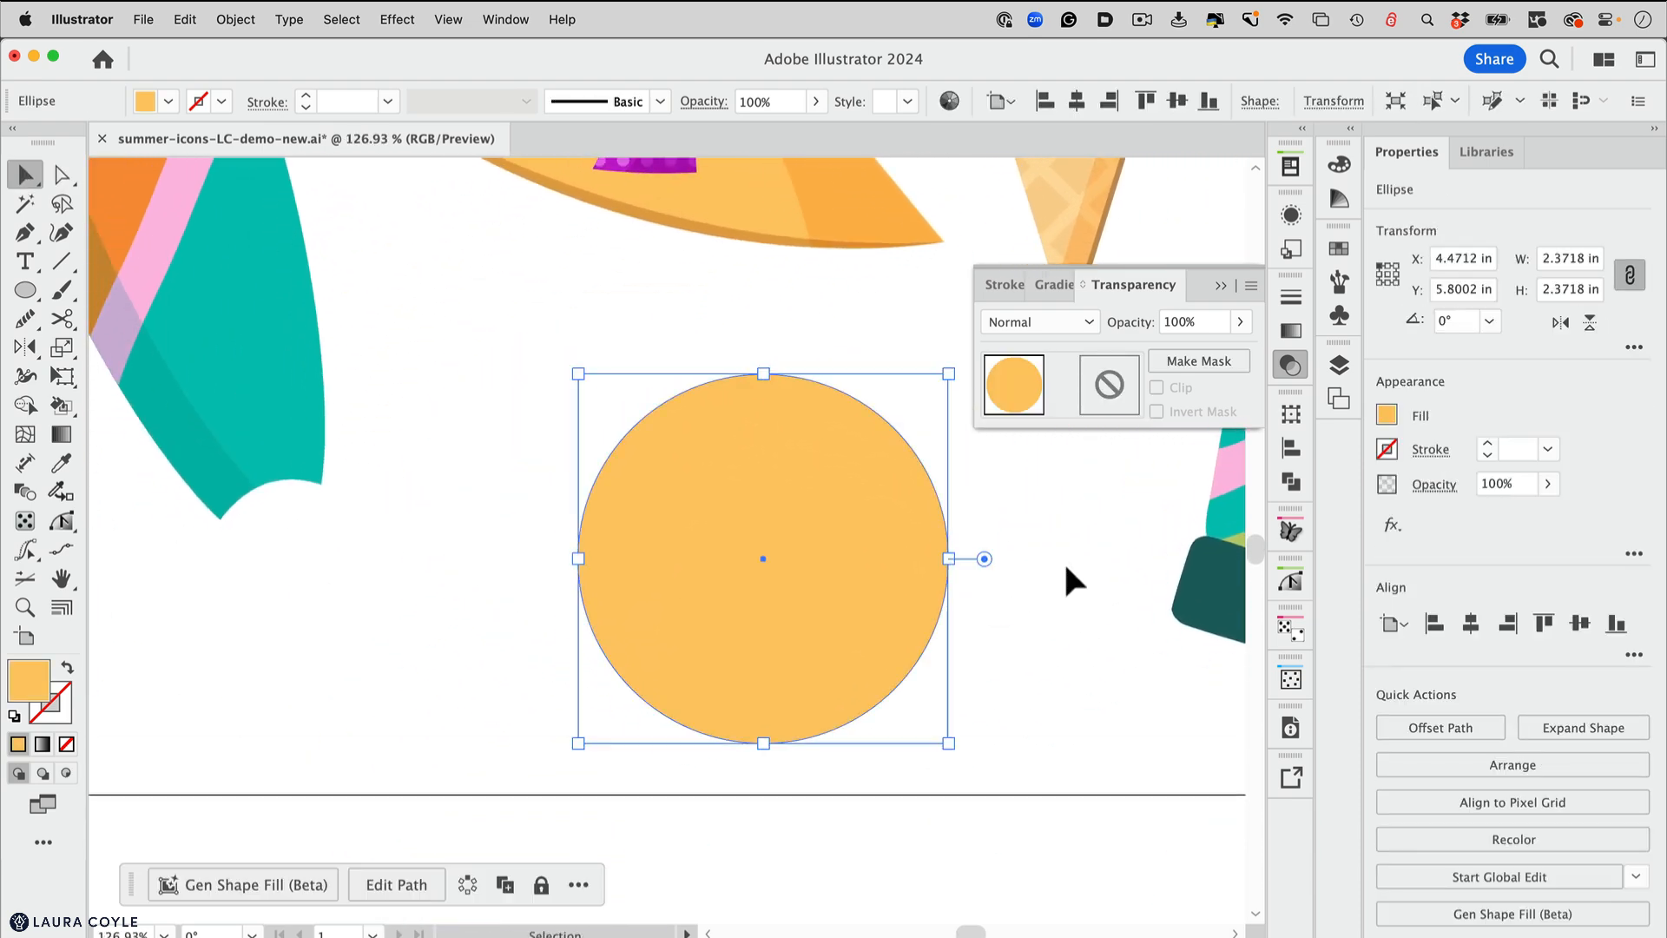
{"action": "left_click", "coordinate": [276, 883]}
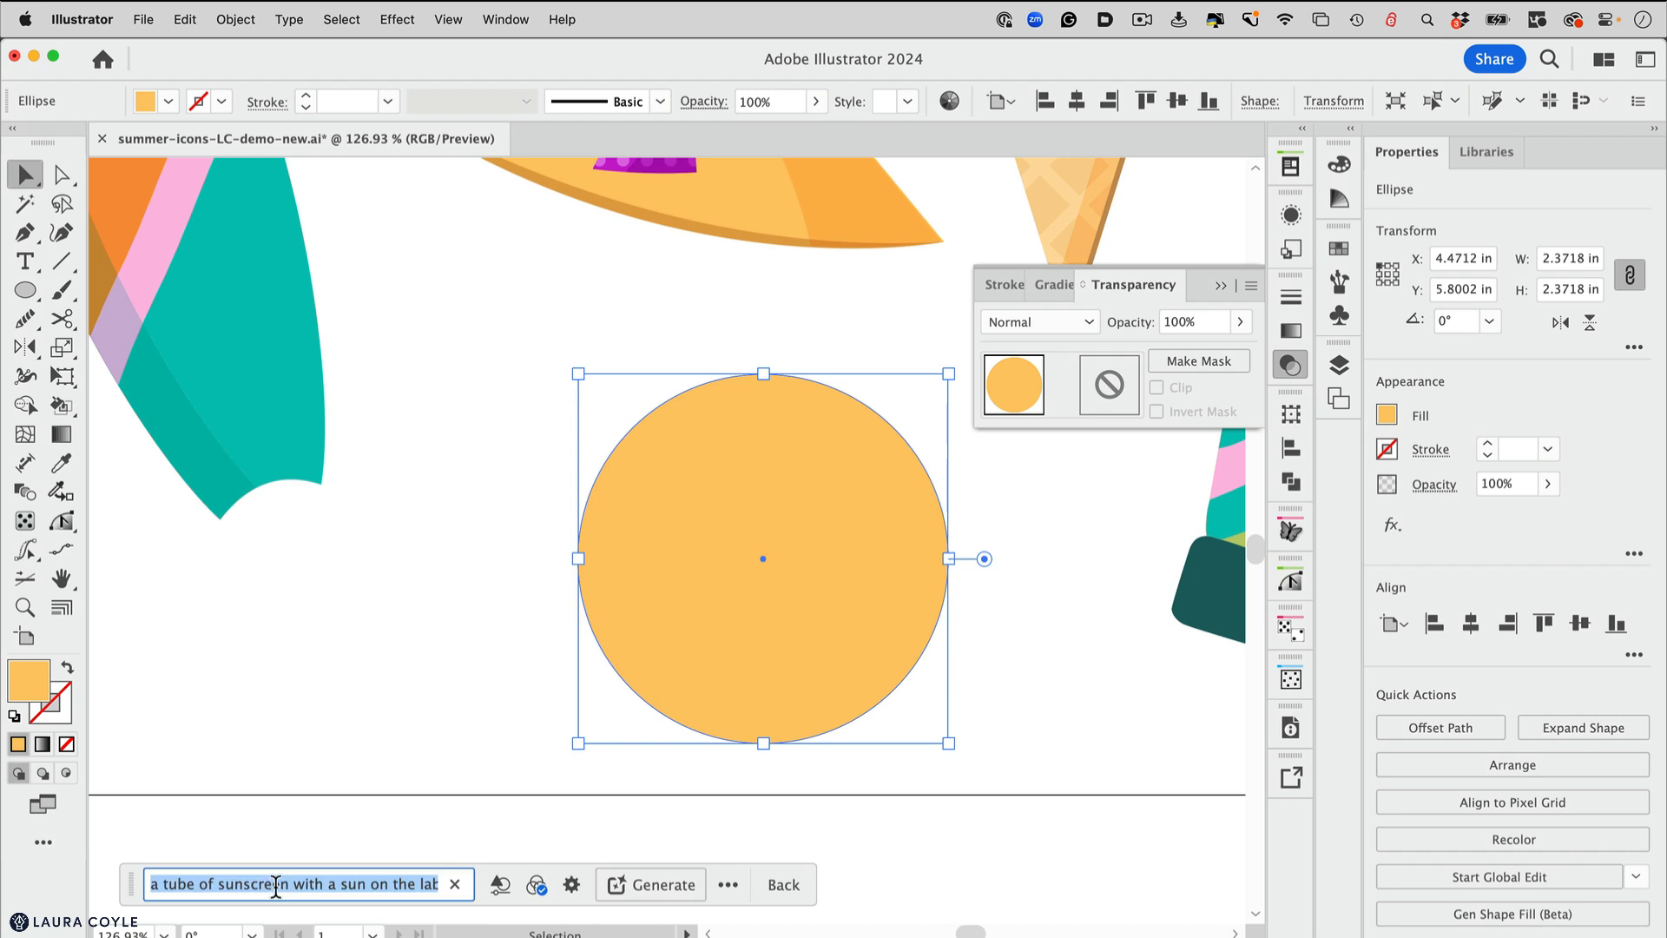
{"action": "type", "text": "beach ball"}
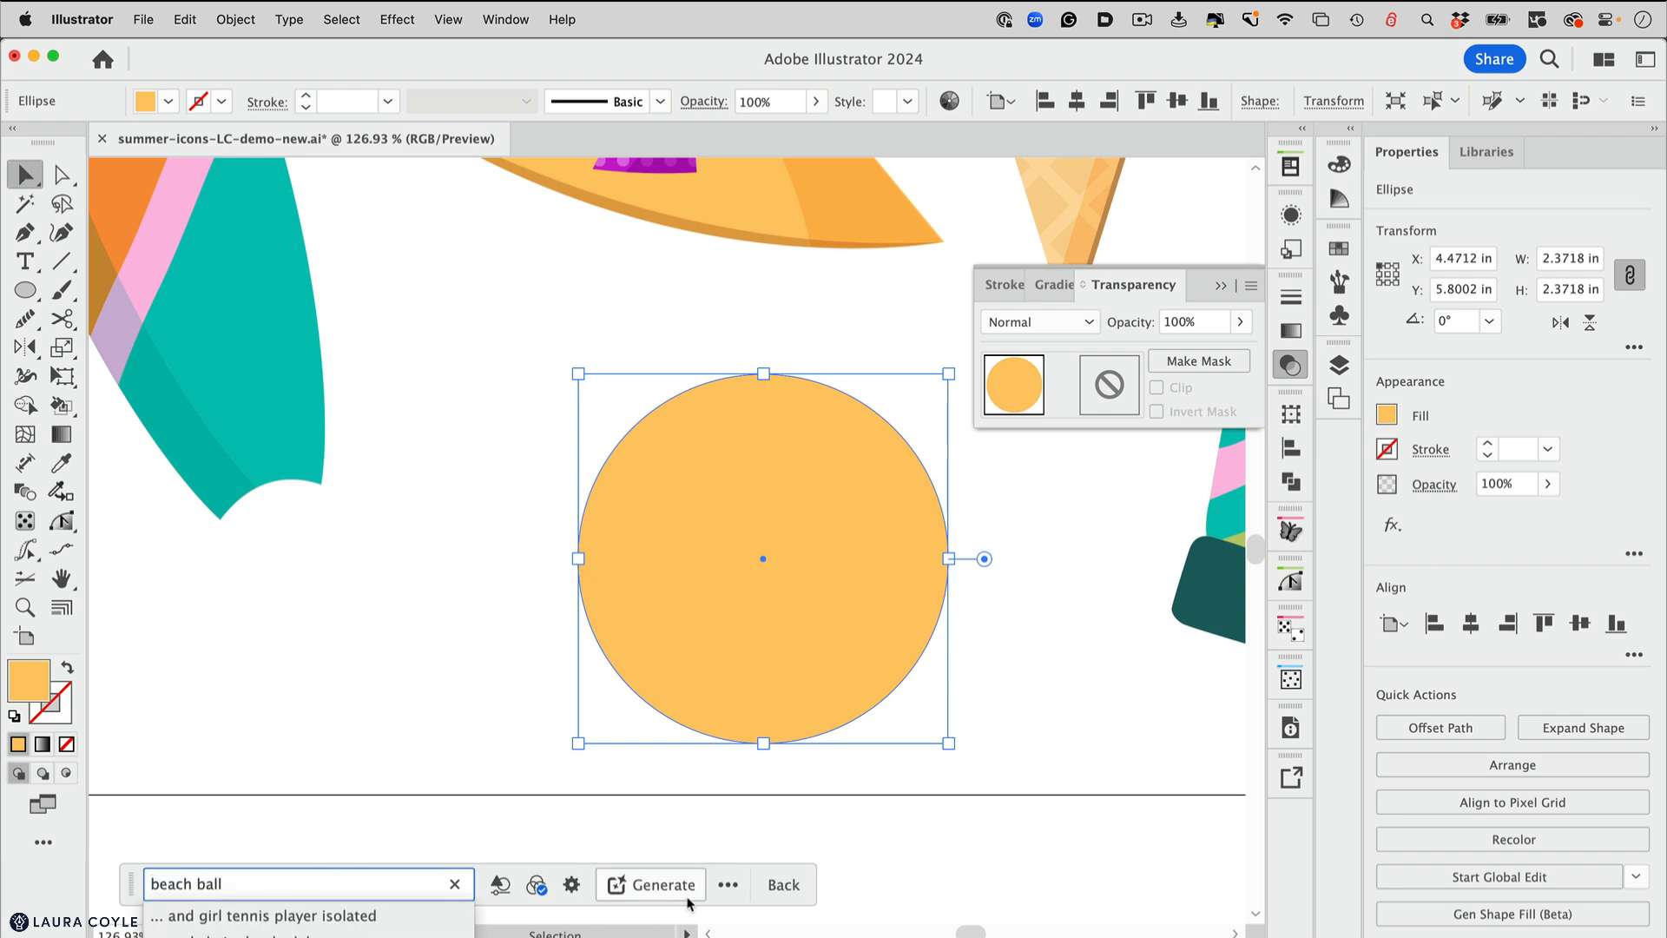
Review the style reference, effects and color settings for the beach ball prompt and generate the artwork
{"action": "left_click", "coordinate": [572, 883]}
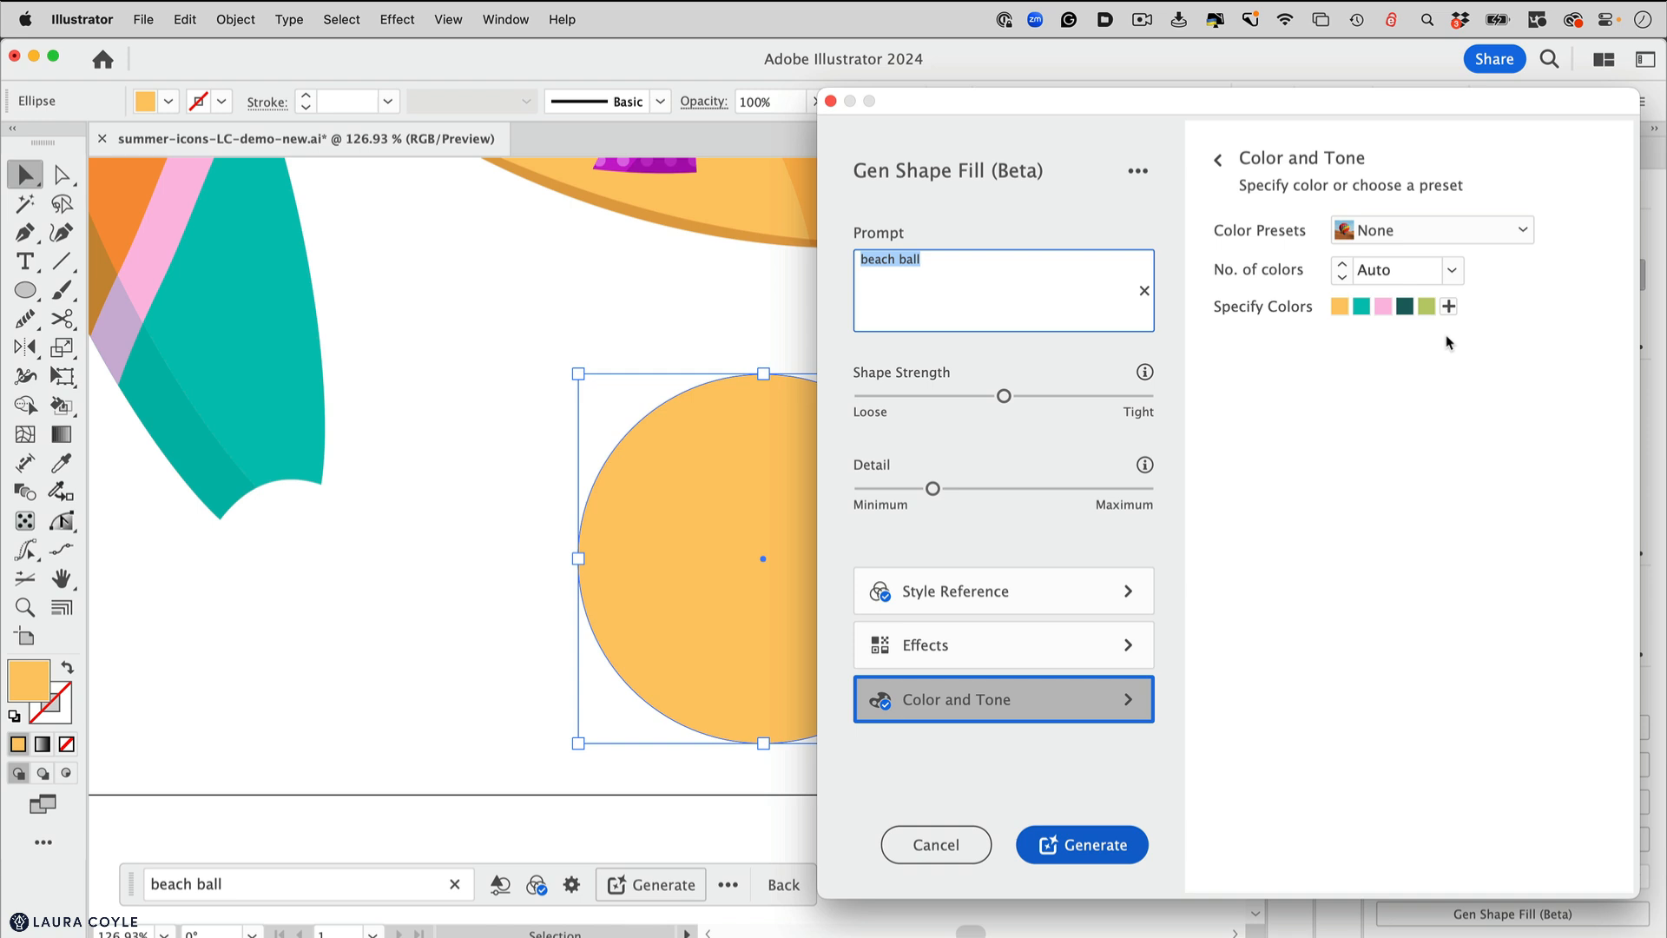
{"action": "left_click", "coordinate": [1076, 584]}
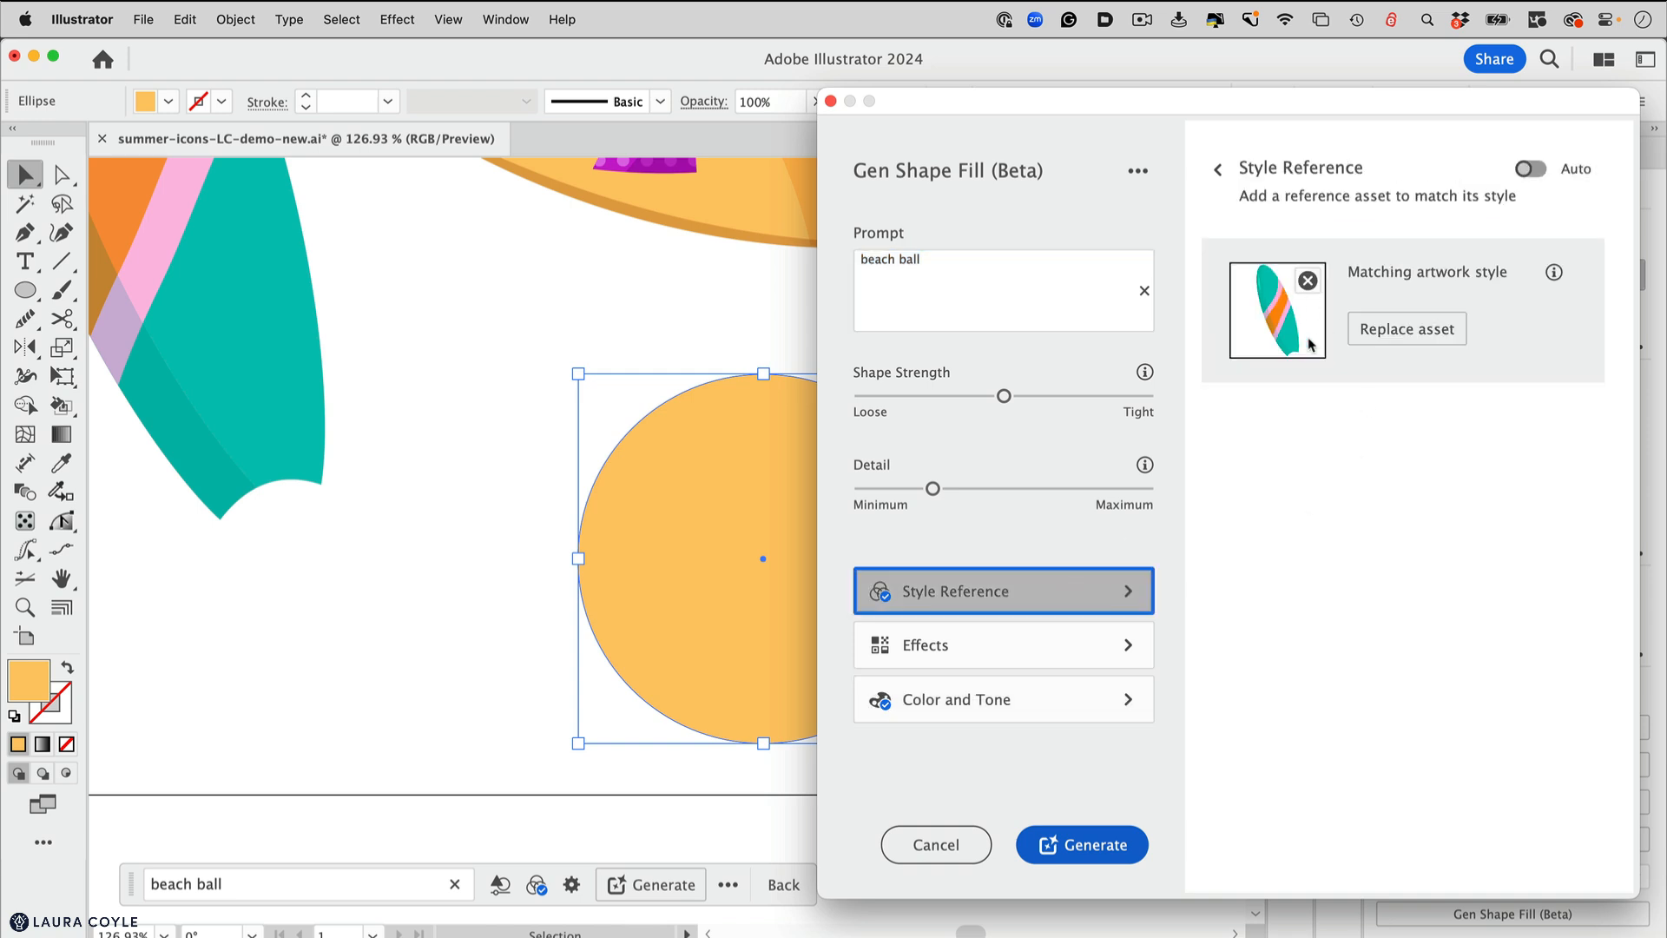
{"action": "left_click", "coordinate": [1014, 654]}
{"action": "left_click", "coordinate": [961, 705]}
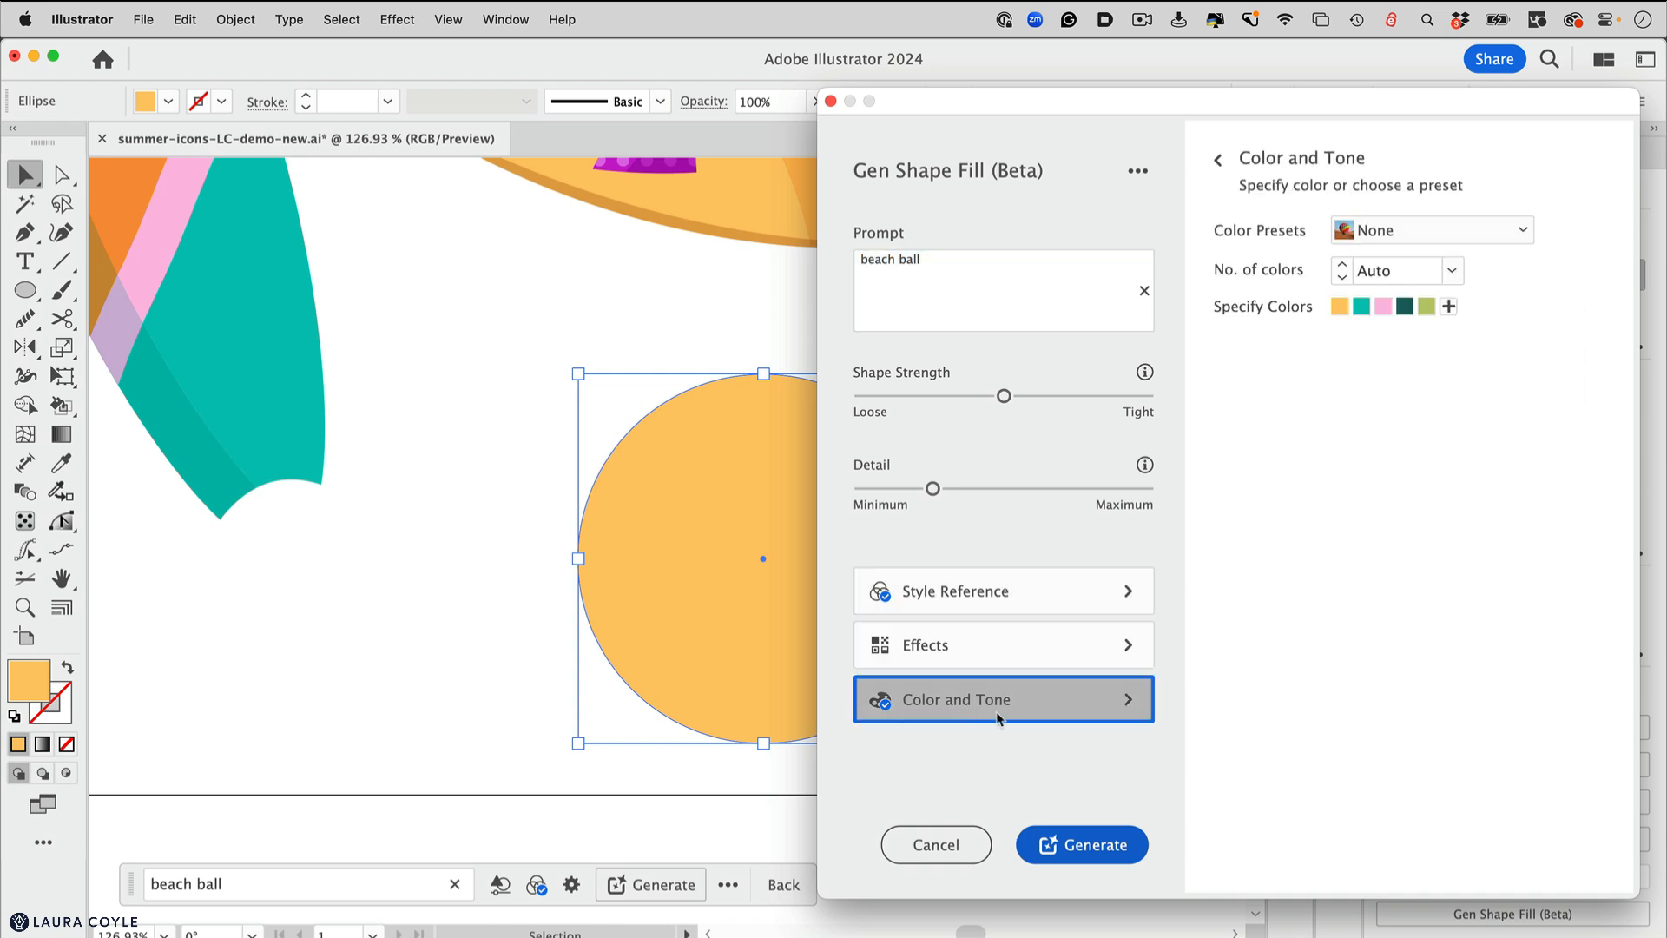
{"action": "left_click", "coordinate": [1087, 845]}
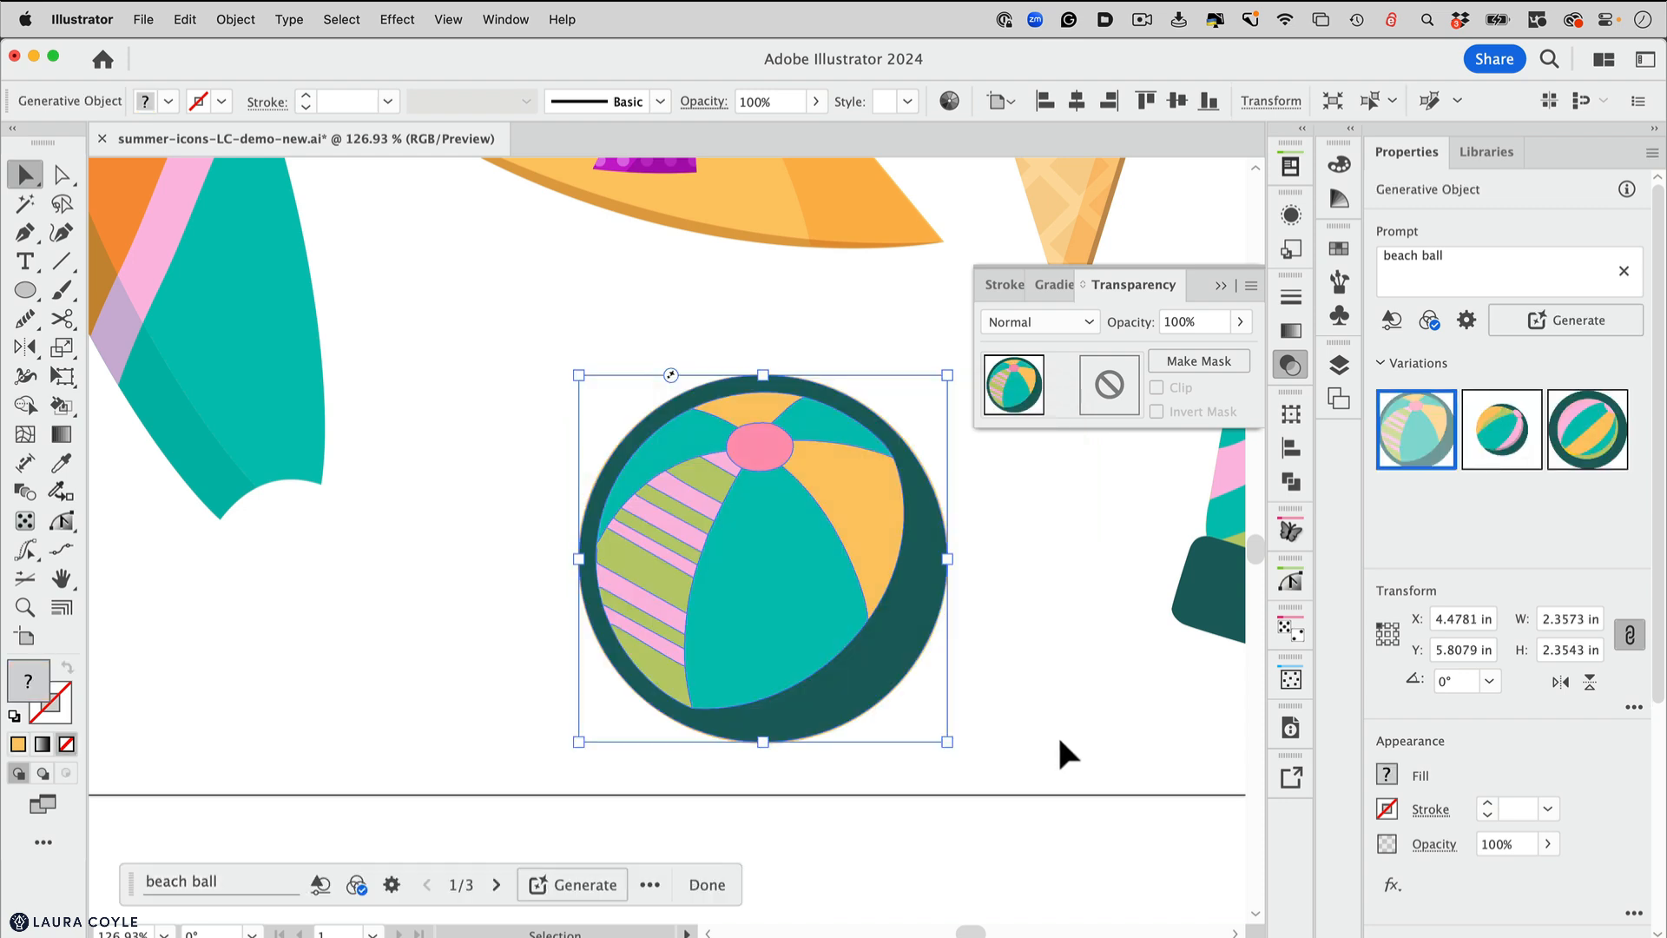
Preview the second and third beach ball variations and return to the first one with the striped panel
{"action": "scroll", "coordinate": [721, 584], "scroll_direction": "down", "scroll_amount": 5}
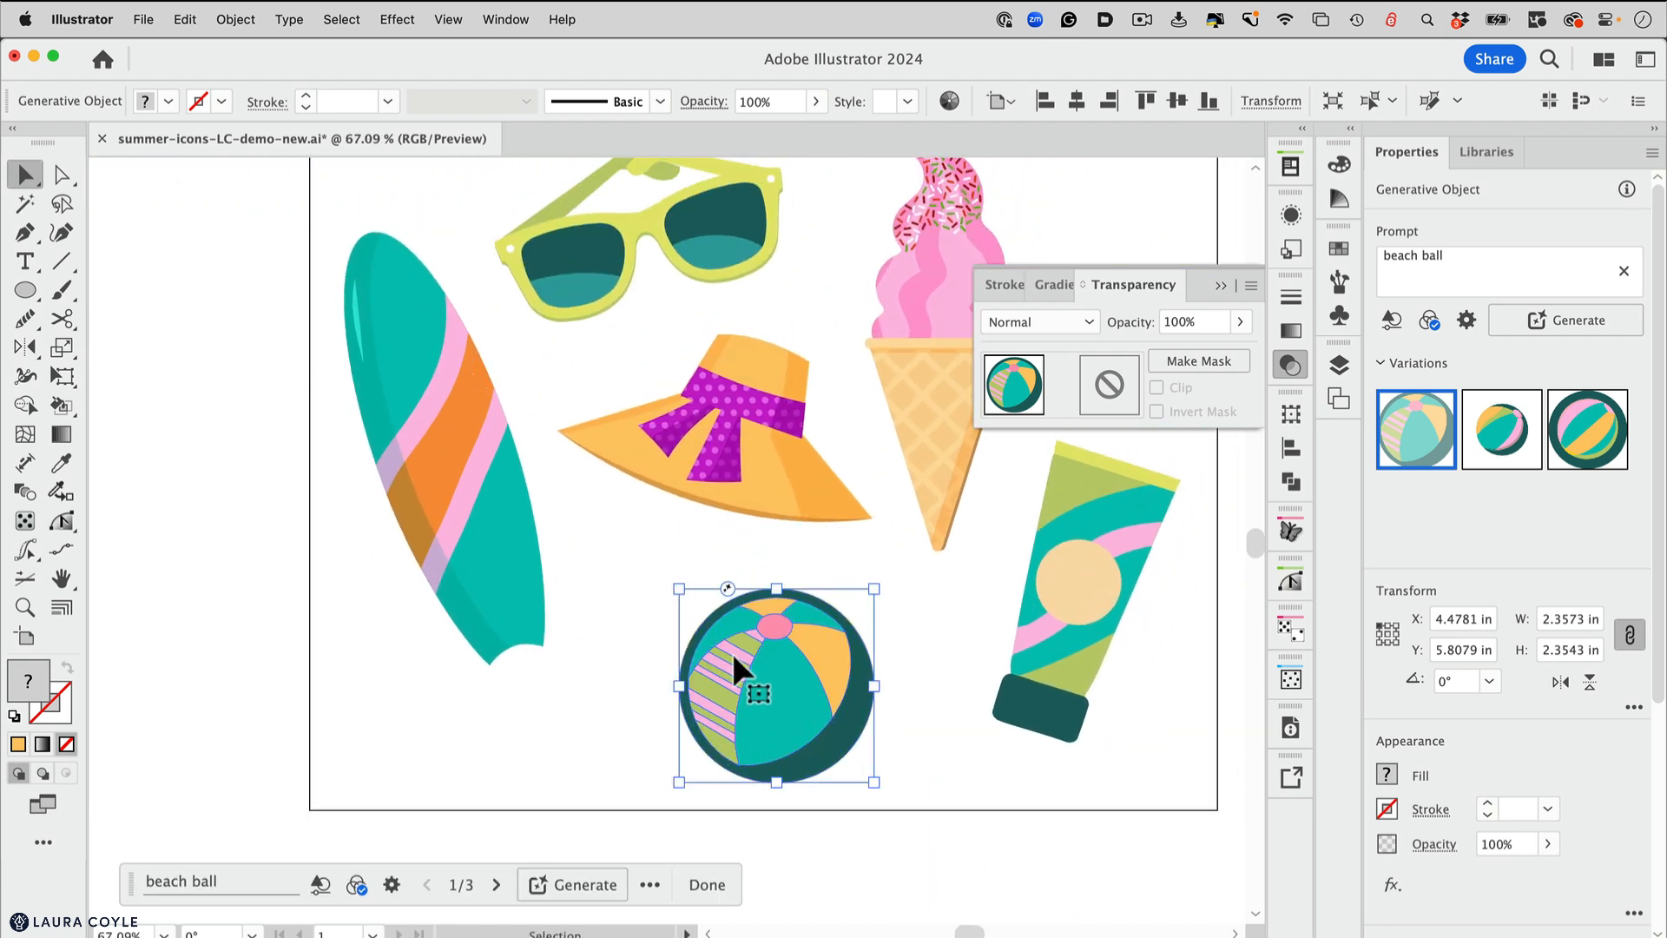
{"action": "scroll", "coordinate": [907, 786], "scroll_direction": "up", "scroll_amount": 4}
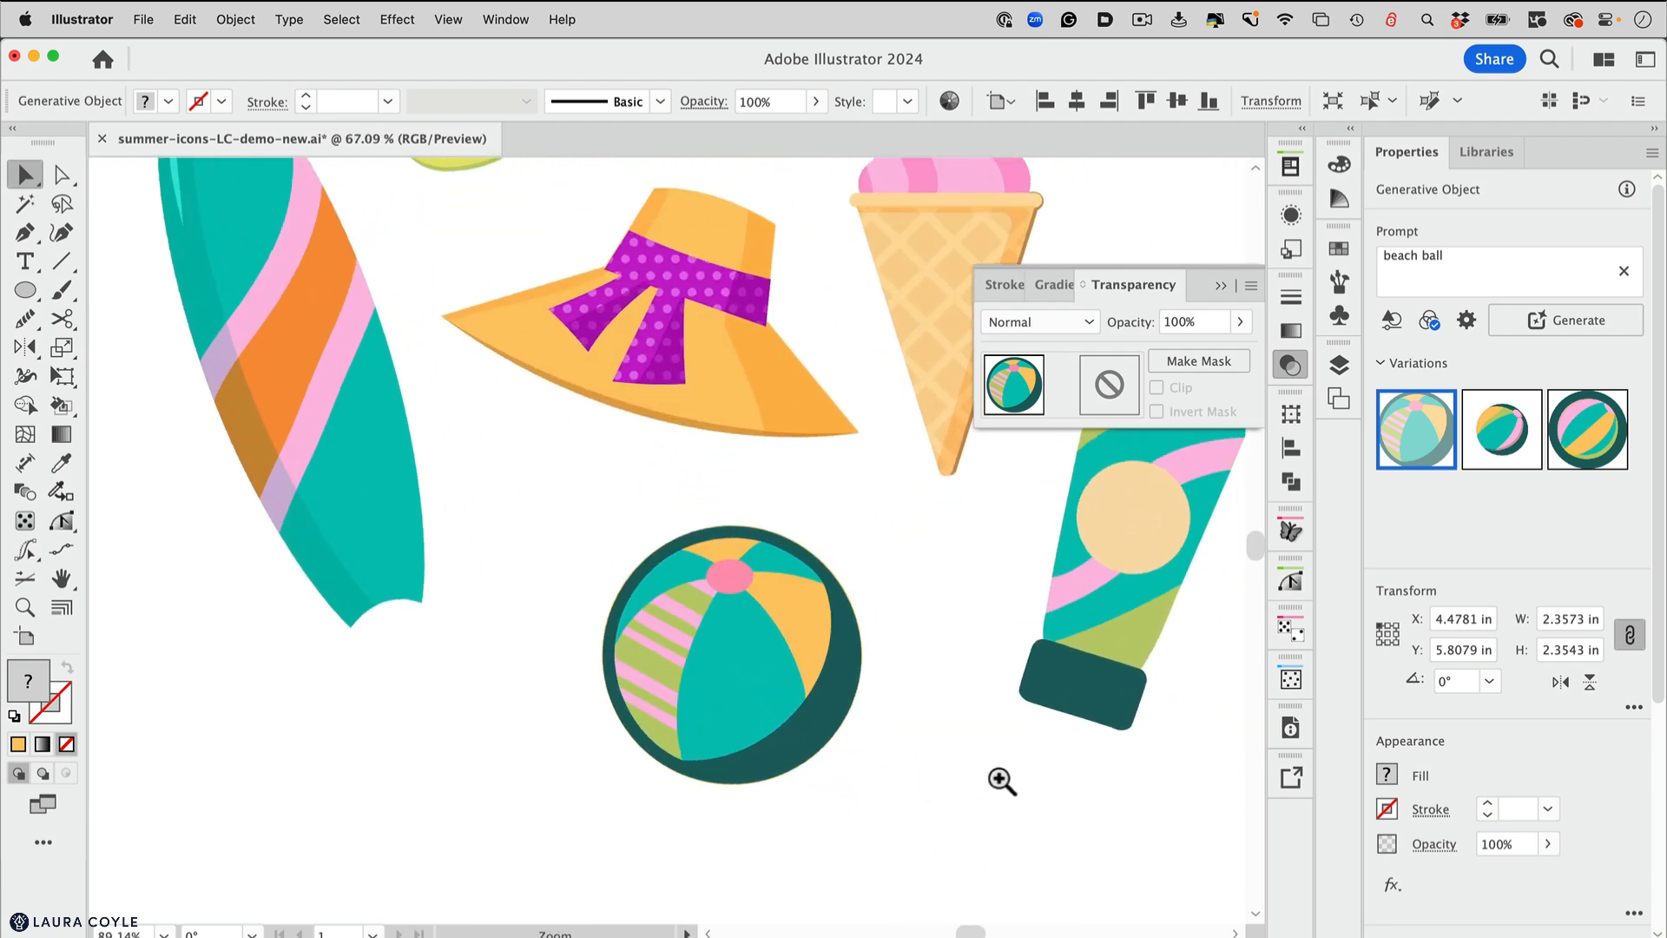
{"action": "left_click_drag", "start_coordinate": [1034, 775], "coordinate": [1012, 800]}
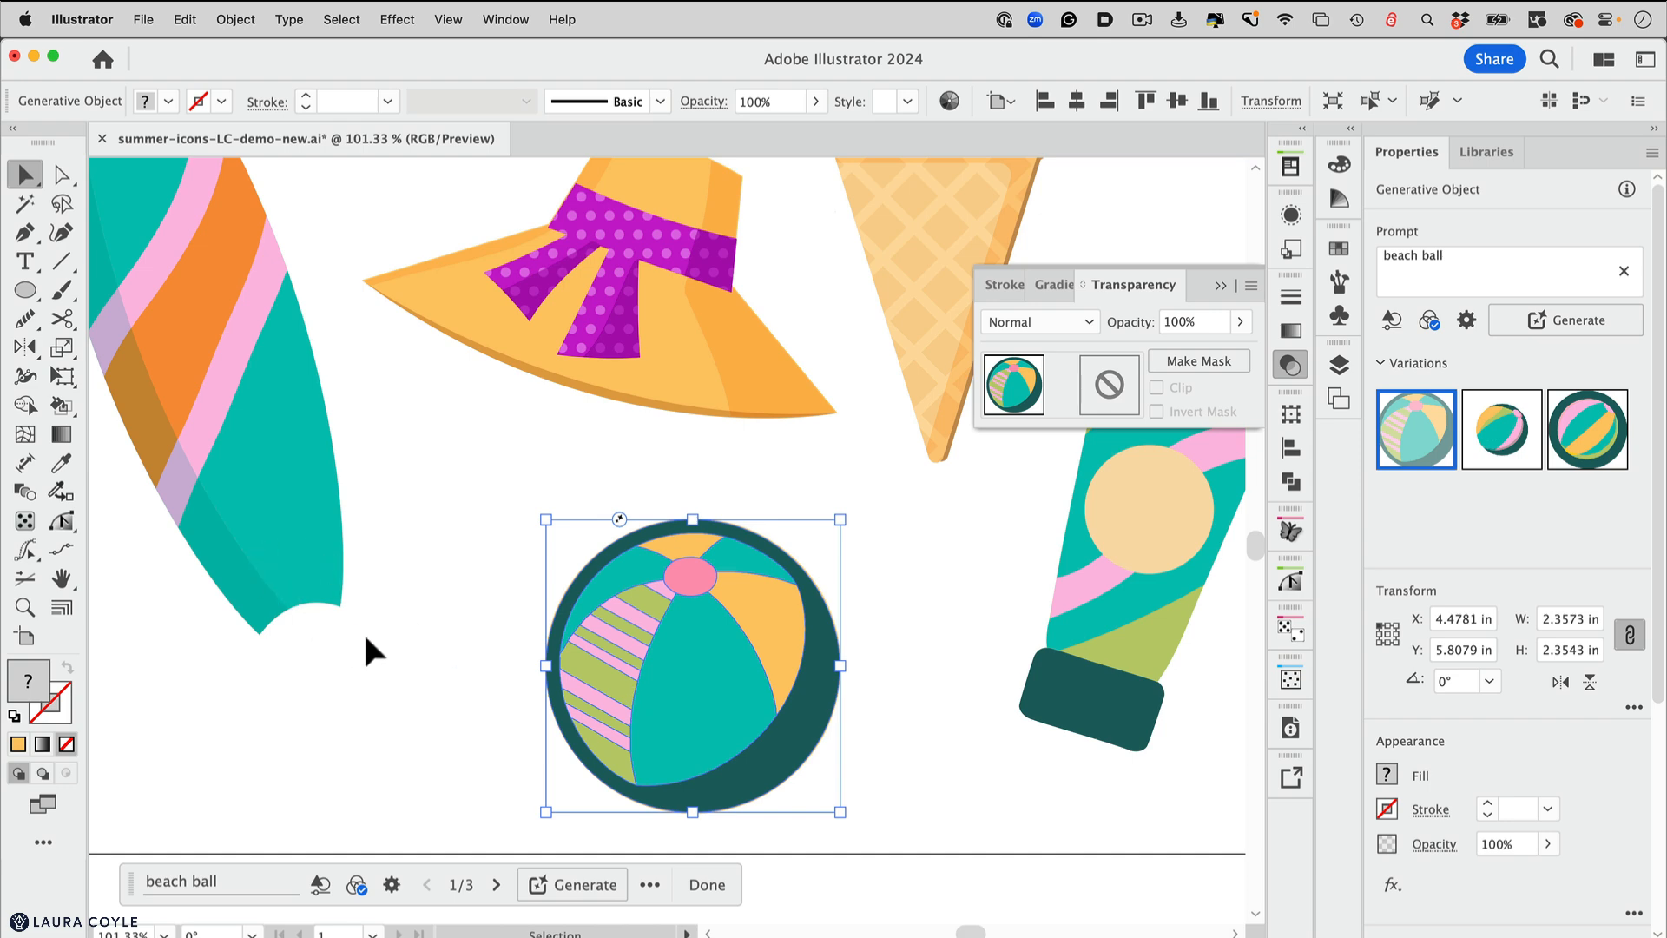
{"action": "left_click", "coordinate": [1515, 441]}
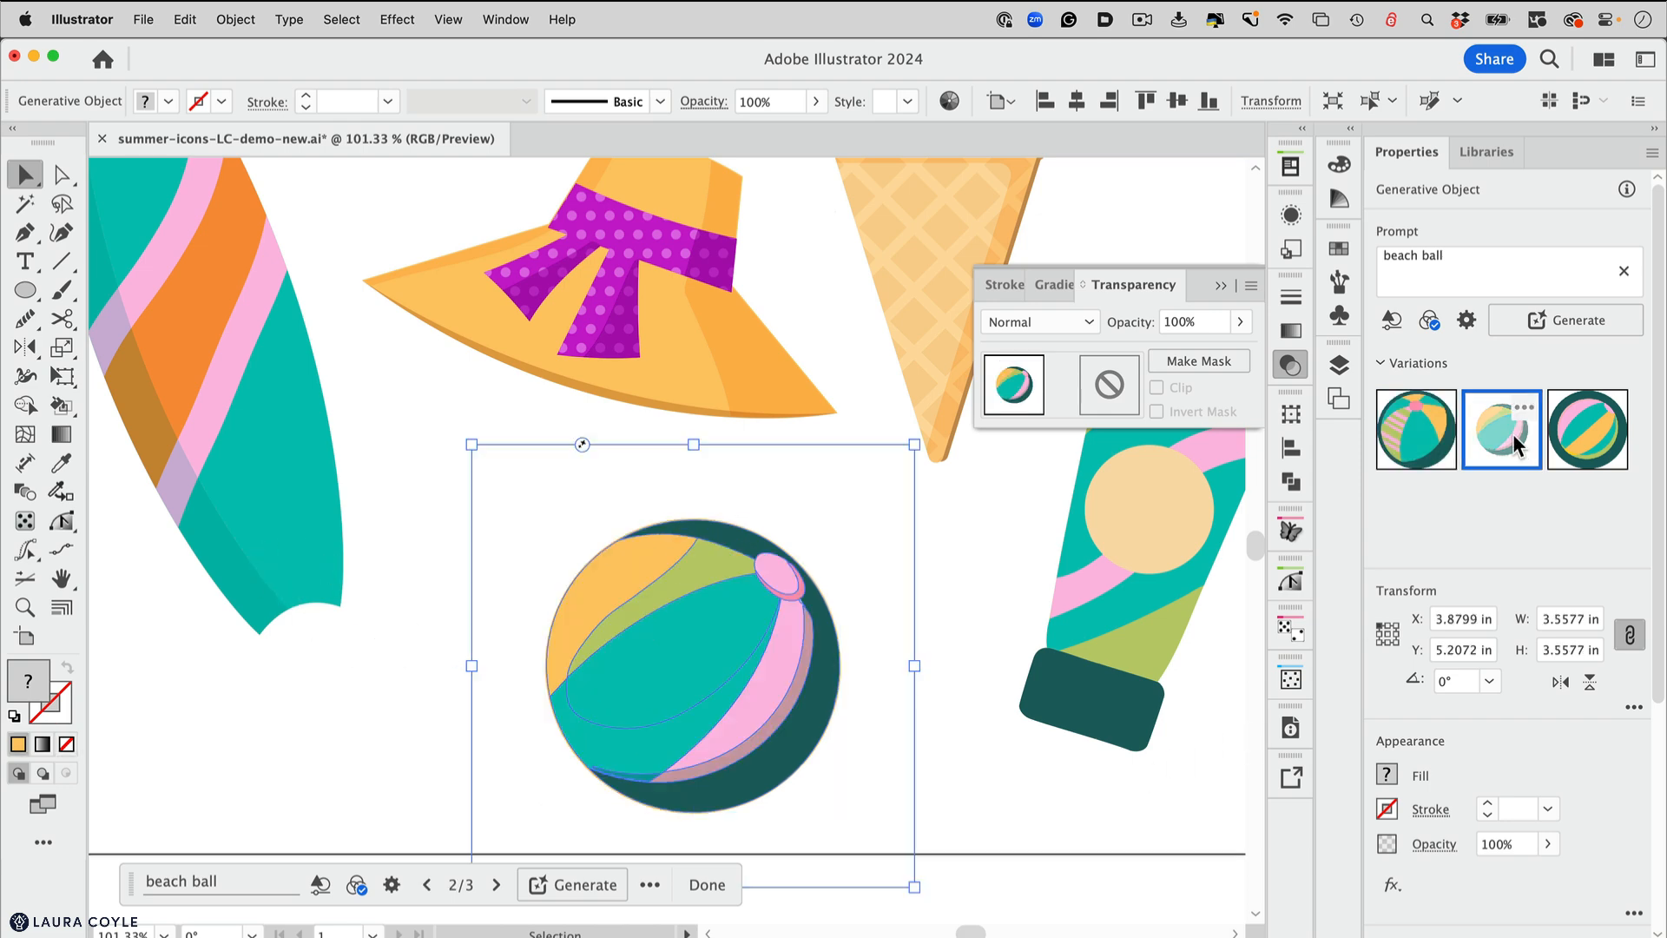
{"action": "left_click", "coordinate": [1600, 445]}
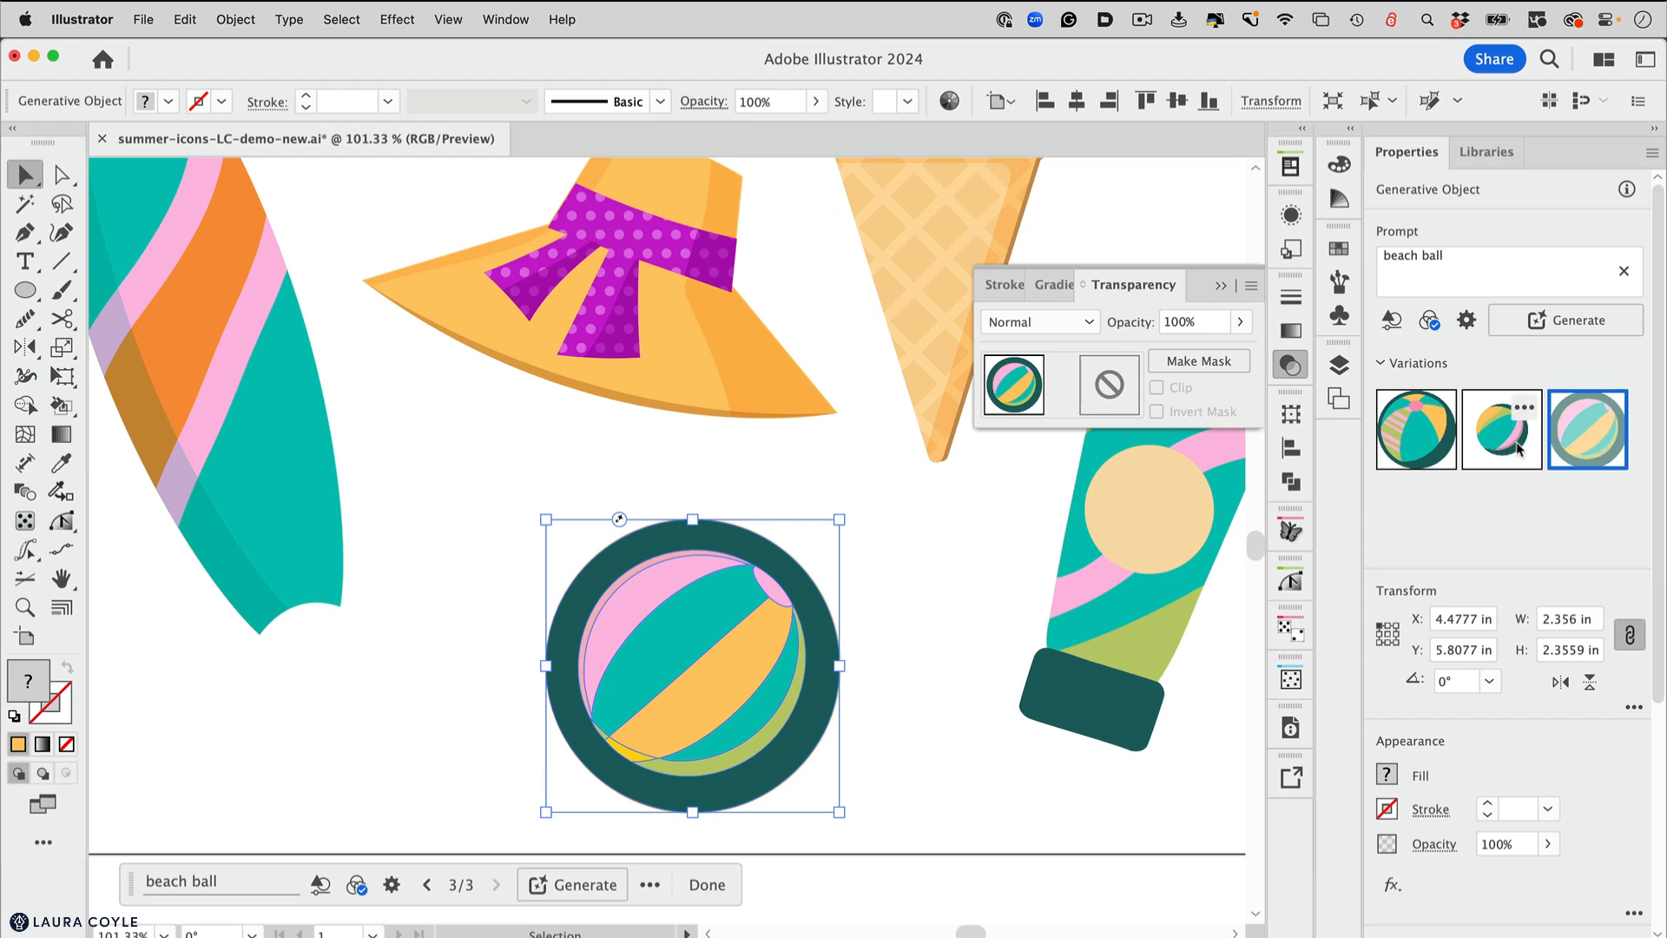
{"action": "left_click", "coordinate": [1425, 443]}
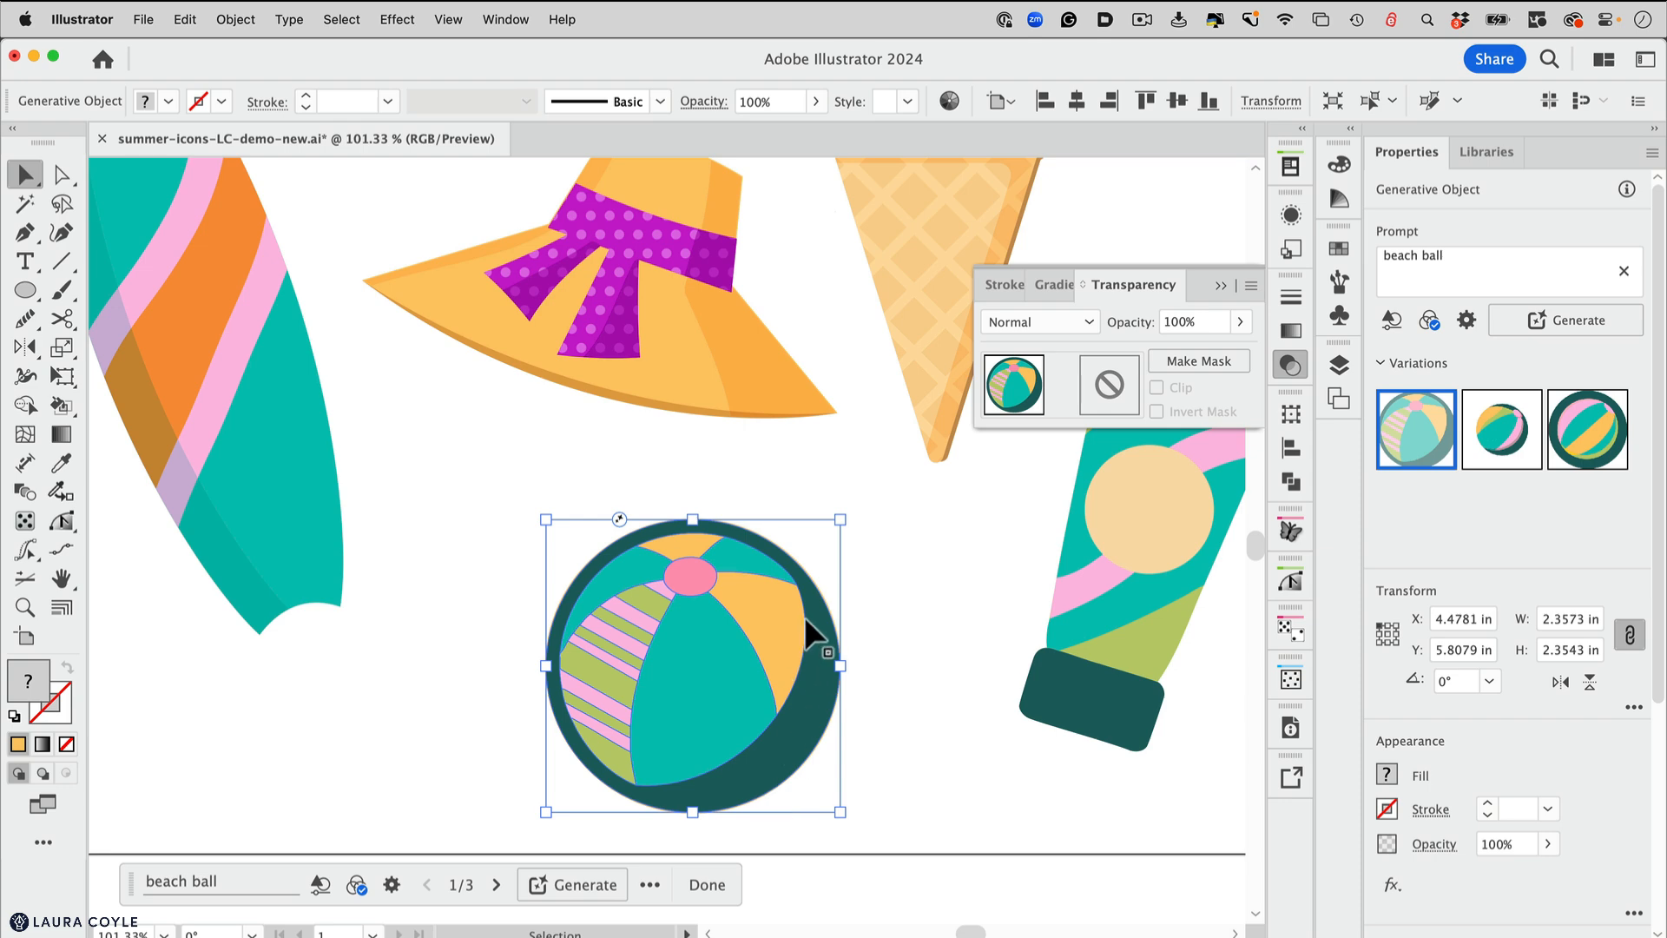
Generate more beach ball variations and choose the one with the pink front panel and green side panels
{"action": "left_click", "coordinate": [575, 884]}
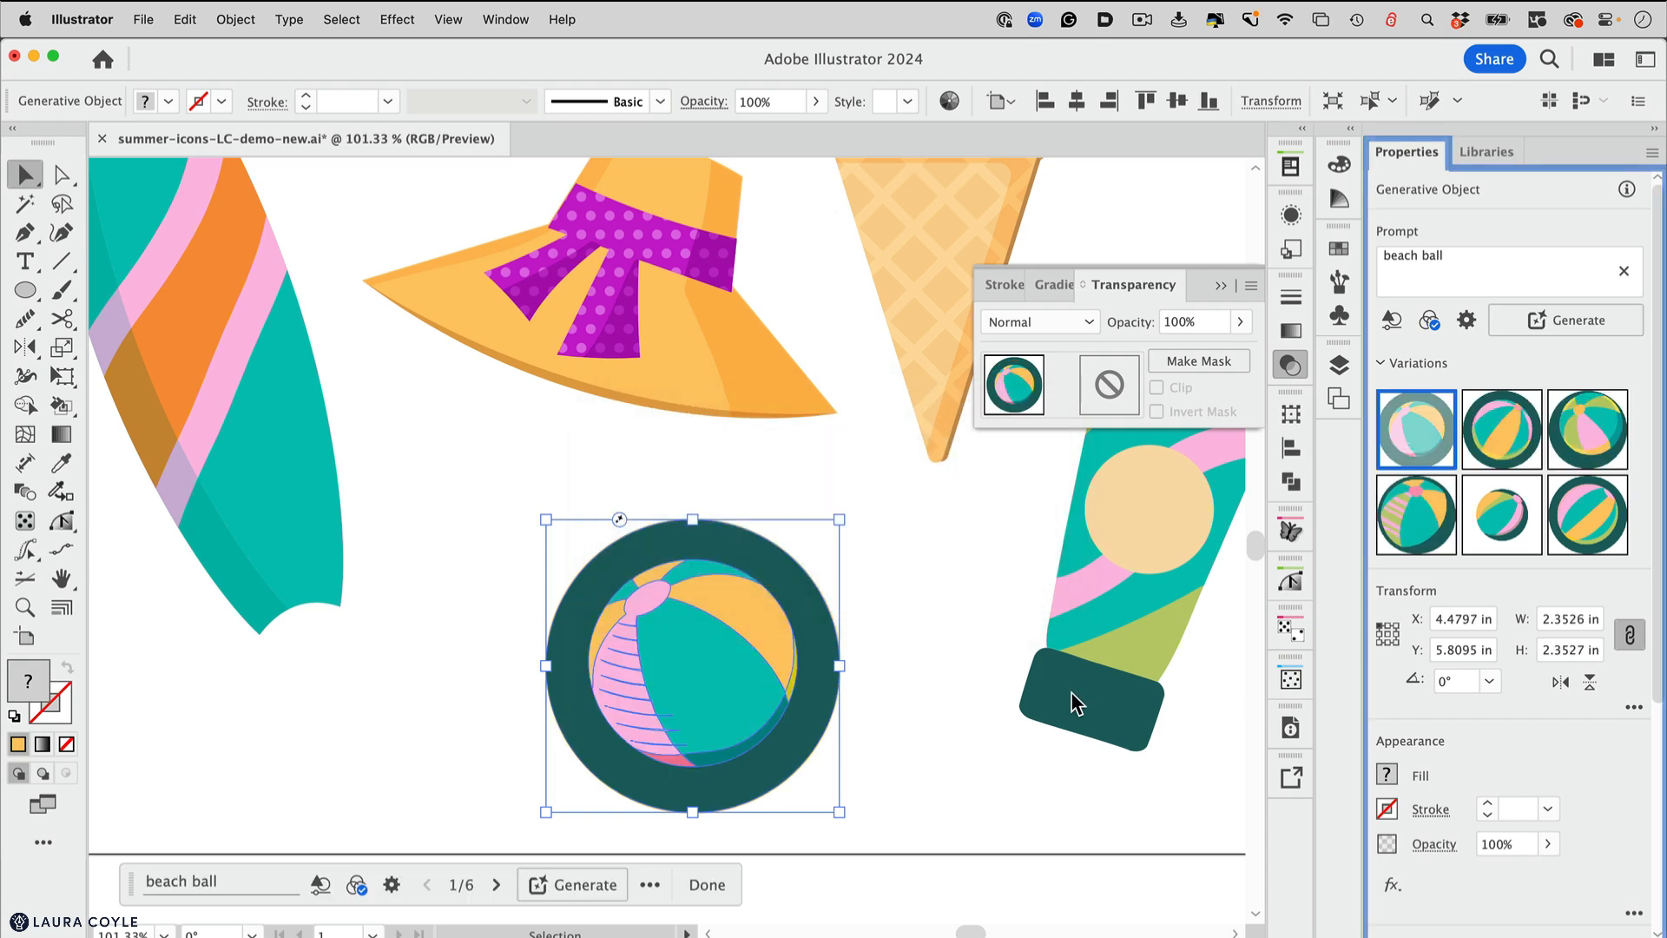
{"action": "left_click", "coordinate": [1499, 421]}
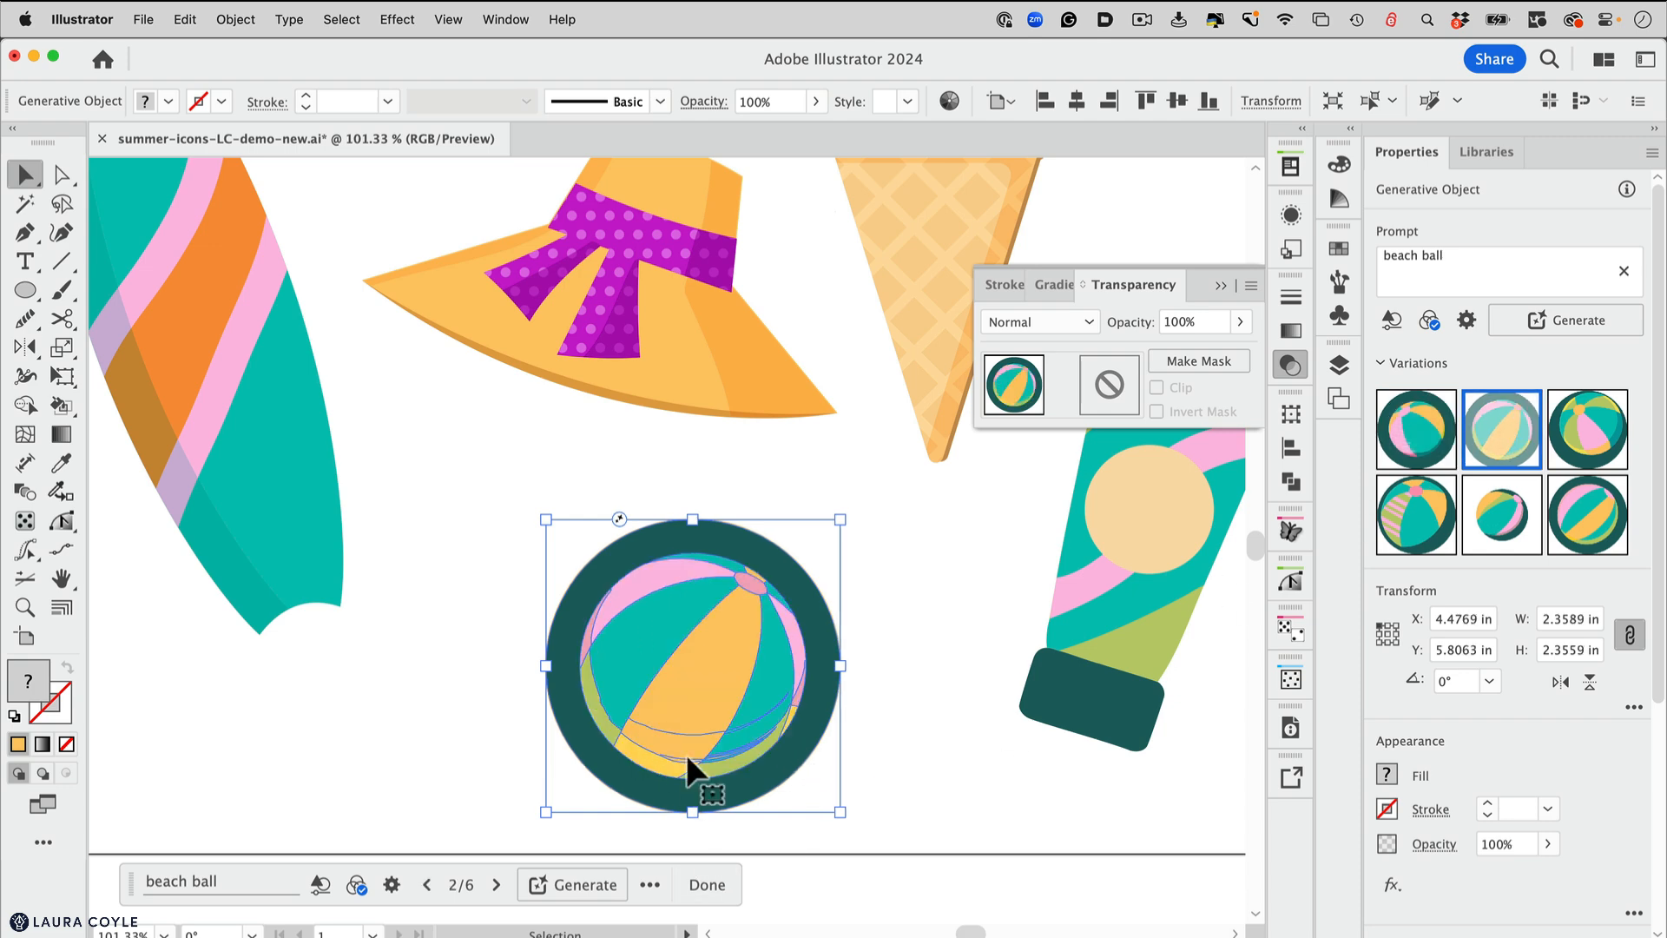
{"action": "key", "text": "z"}
{"action": "left_click_drag", "start_coordinate": [815, 755], "coordinate": [997, 733]}
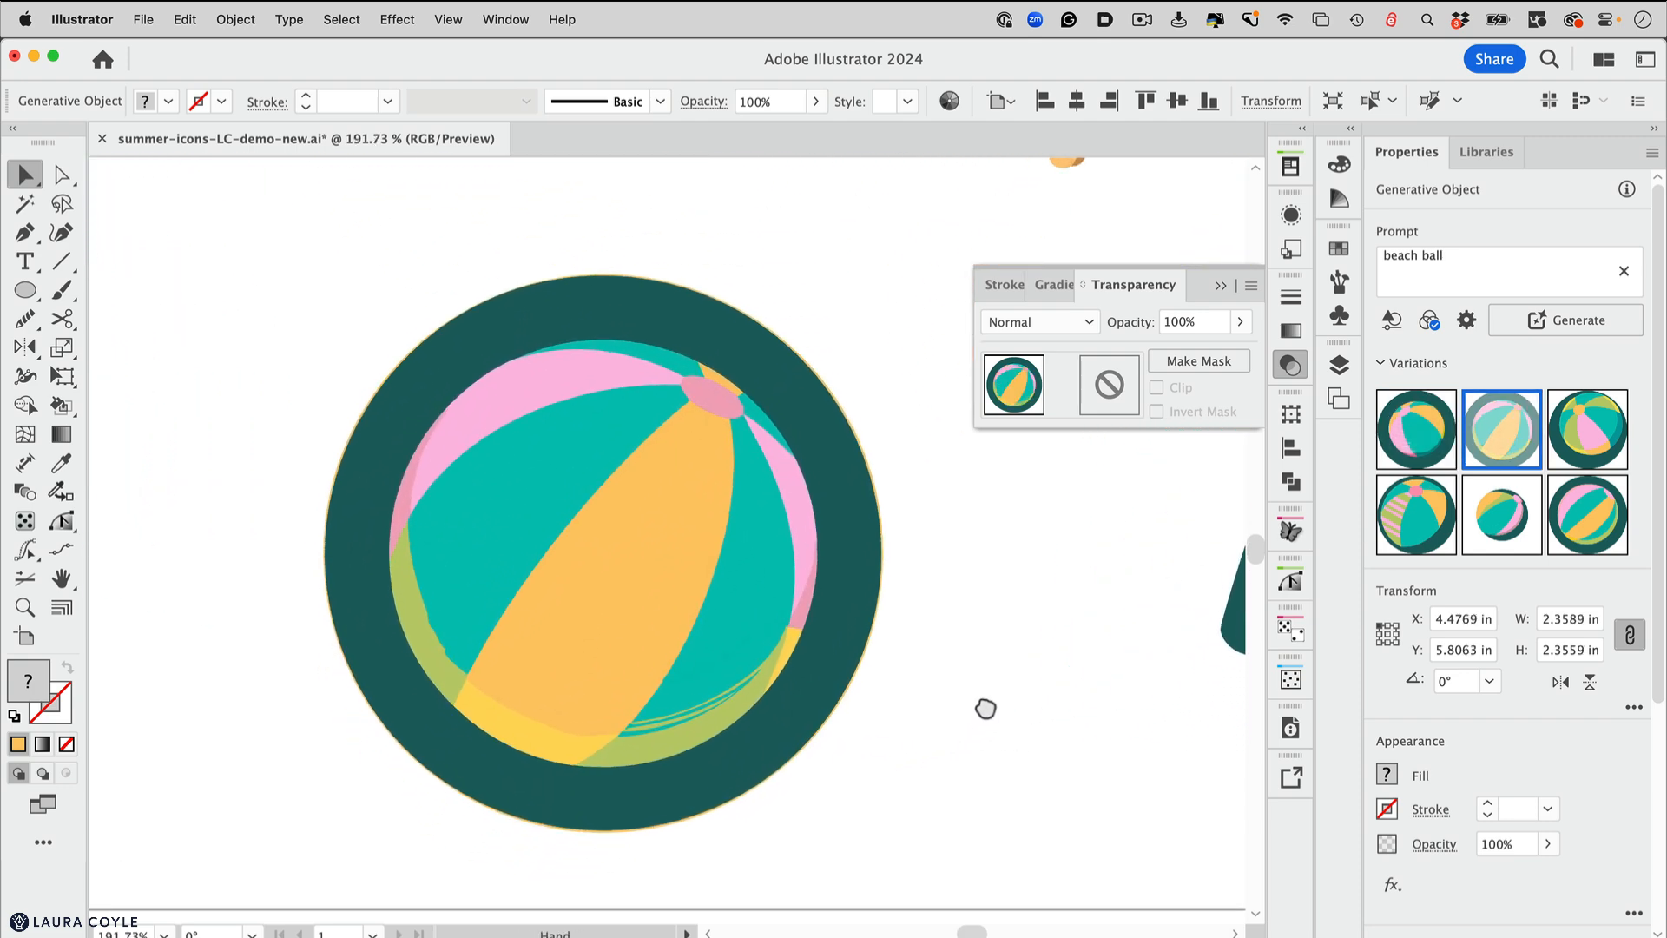
{"action": "scroll", "coordinate": [665, 665], "scroll_direction": "down", "scroll_amount": 1}
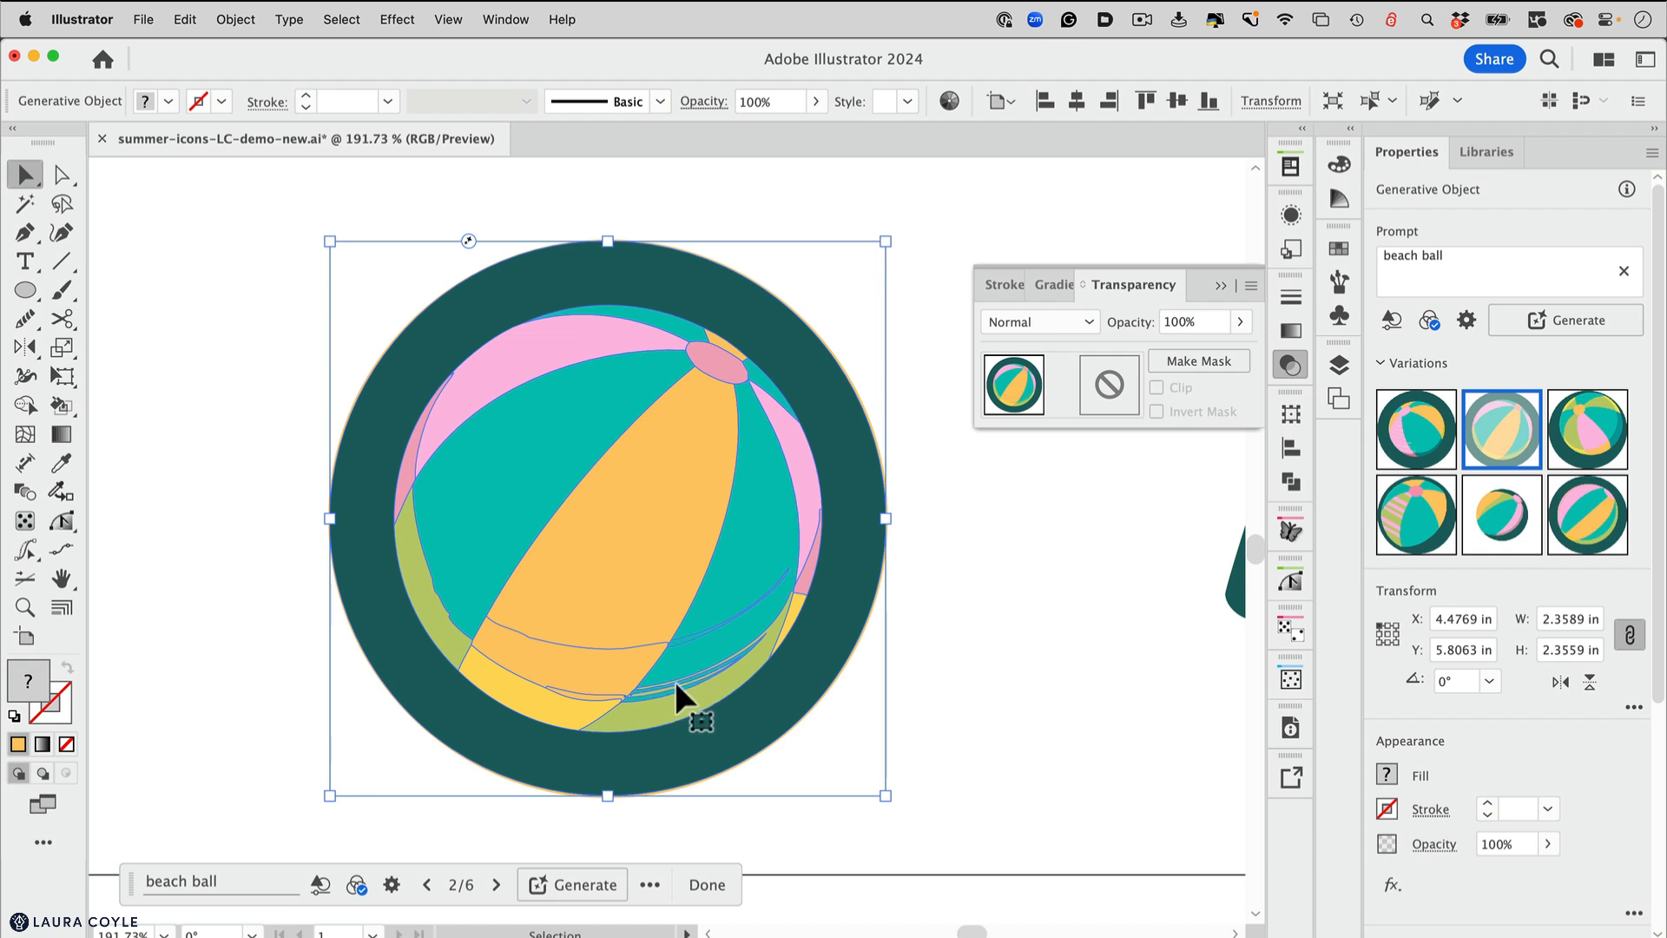
{"action": "left_click", "coordinate": [1590, 441]}
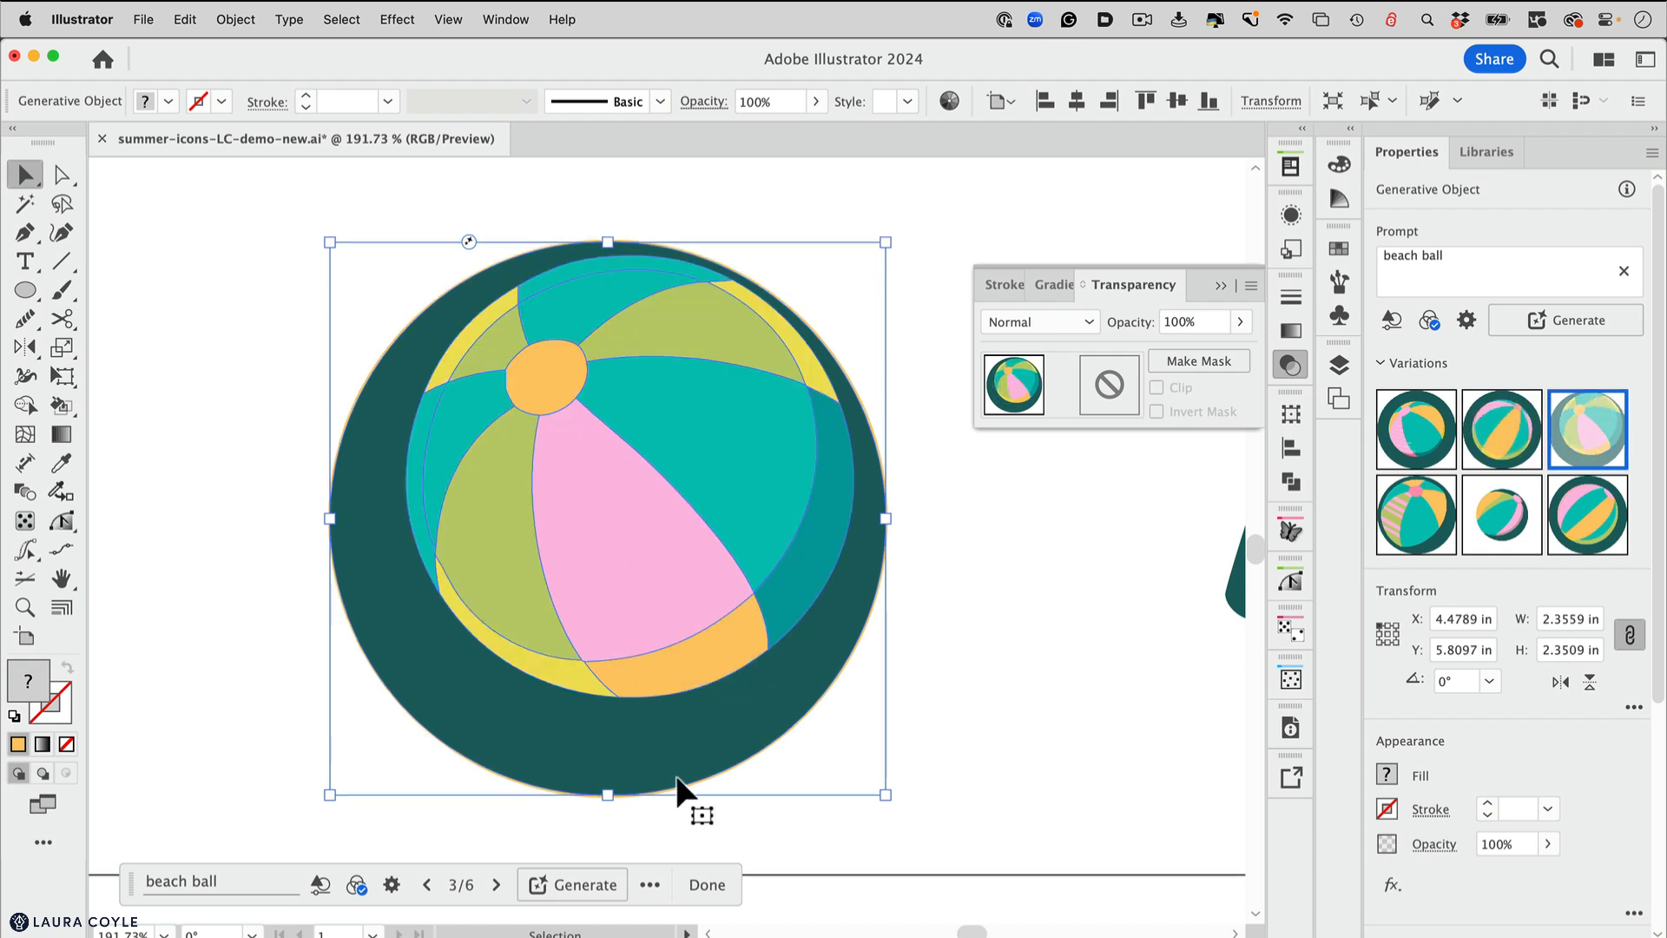
Ungroup the generated beach ball artwork and delete both dark teal background circles
{"action": "key", "text": "super+shift+g"}
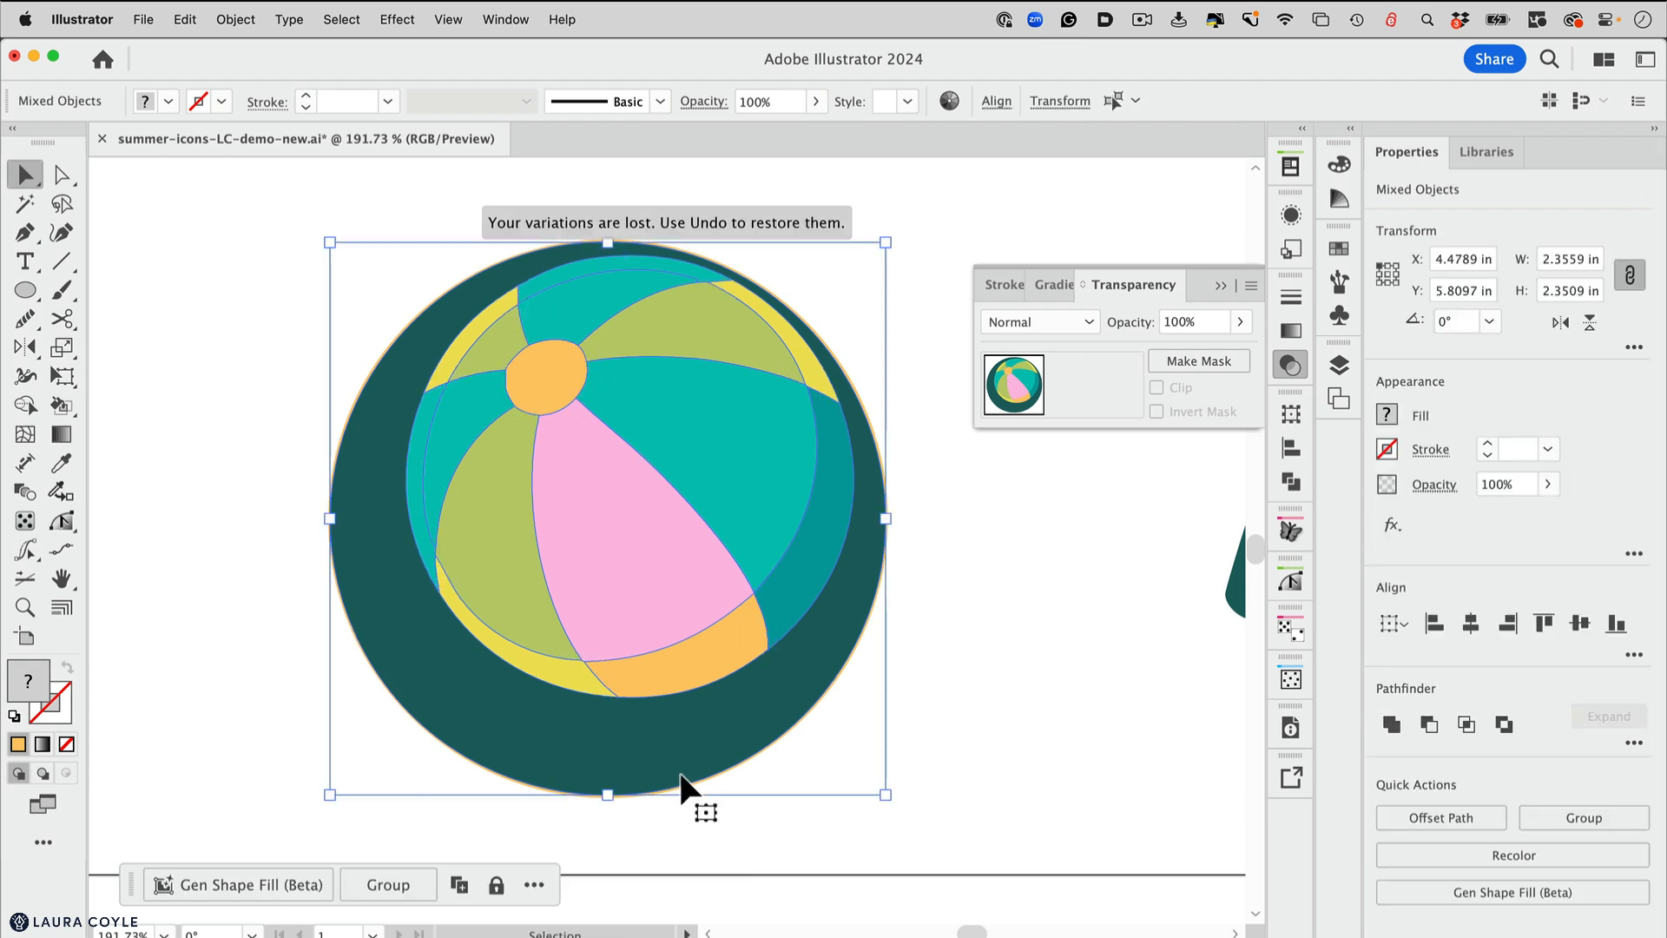
{"action": "left_click", "coordinate": [909, 680]}
{"action": "key", "text": "a"}
{"action": "left_click", "coordinate": [825, 683]}
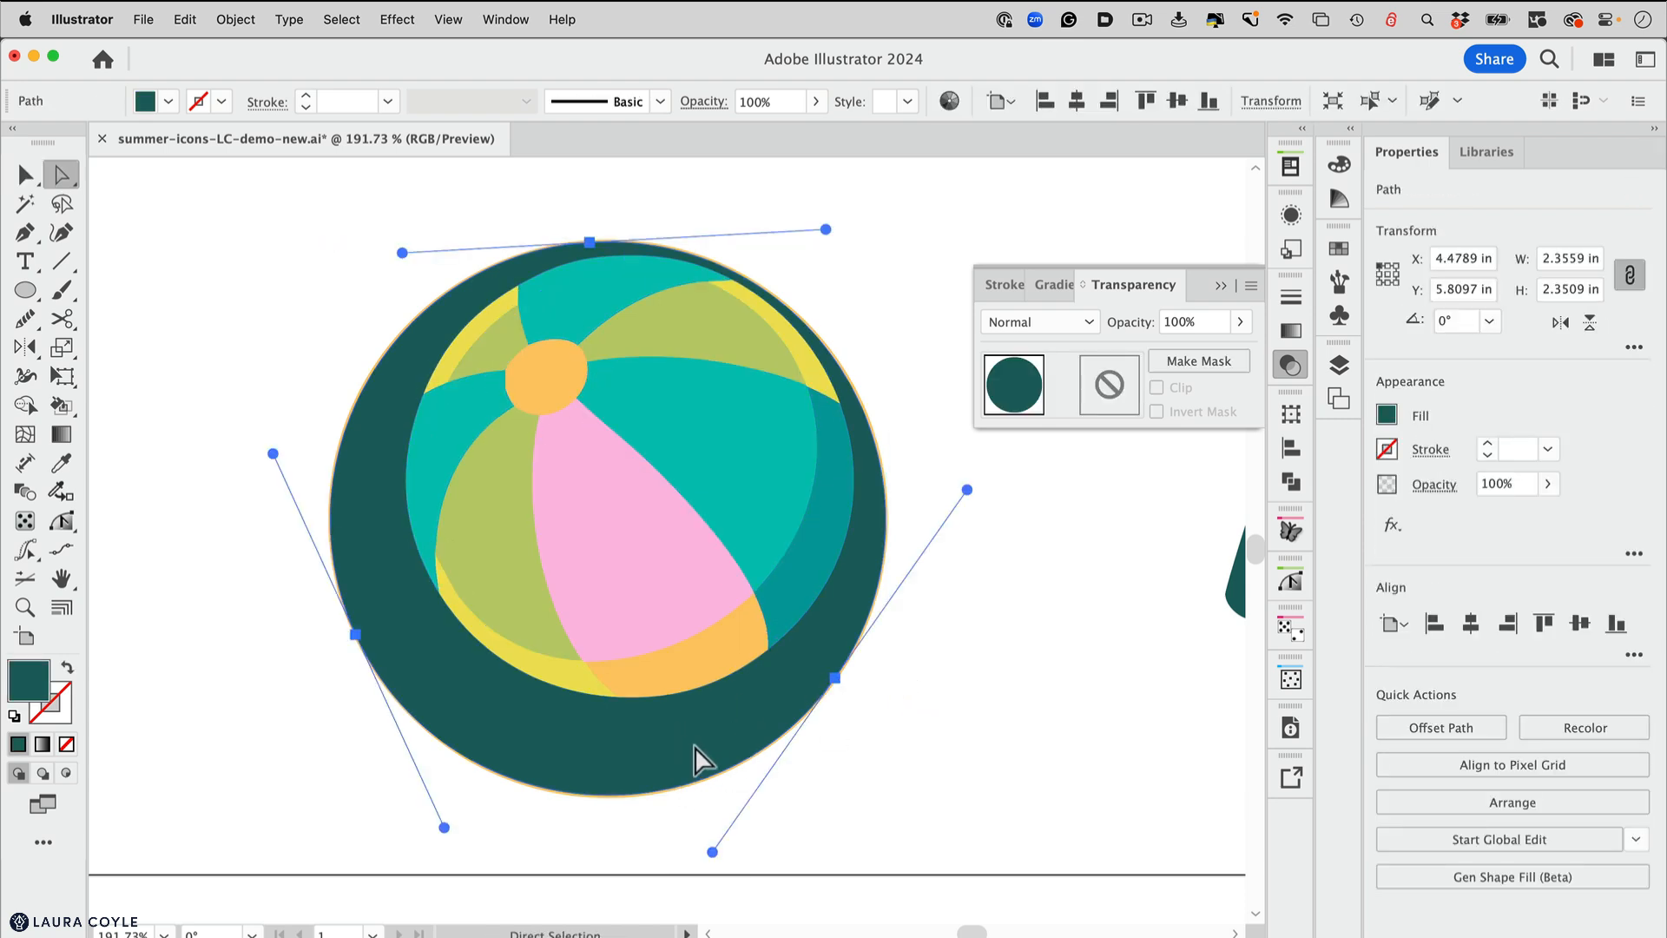
{"action": "key", "text": "Delete"}
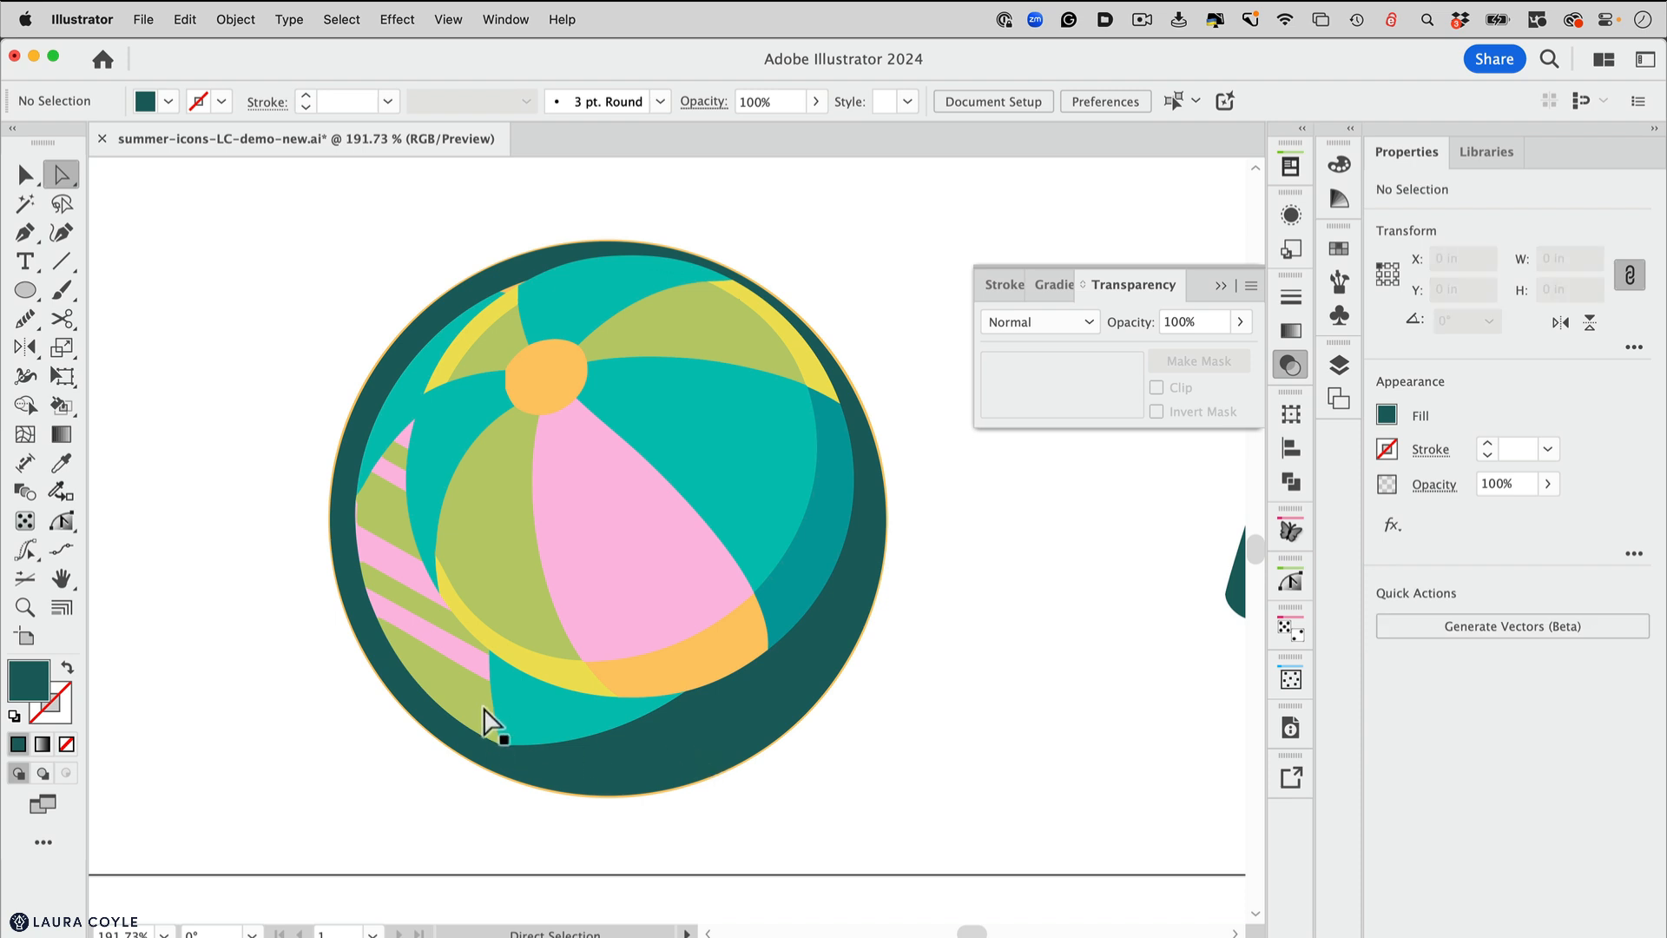
{"action": "left_click", "coordinate": [681, 763]}
{"action": "key", "text": "Delete"}
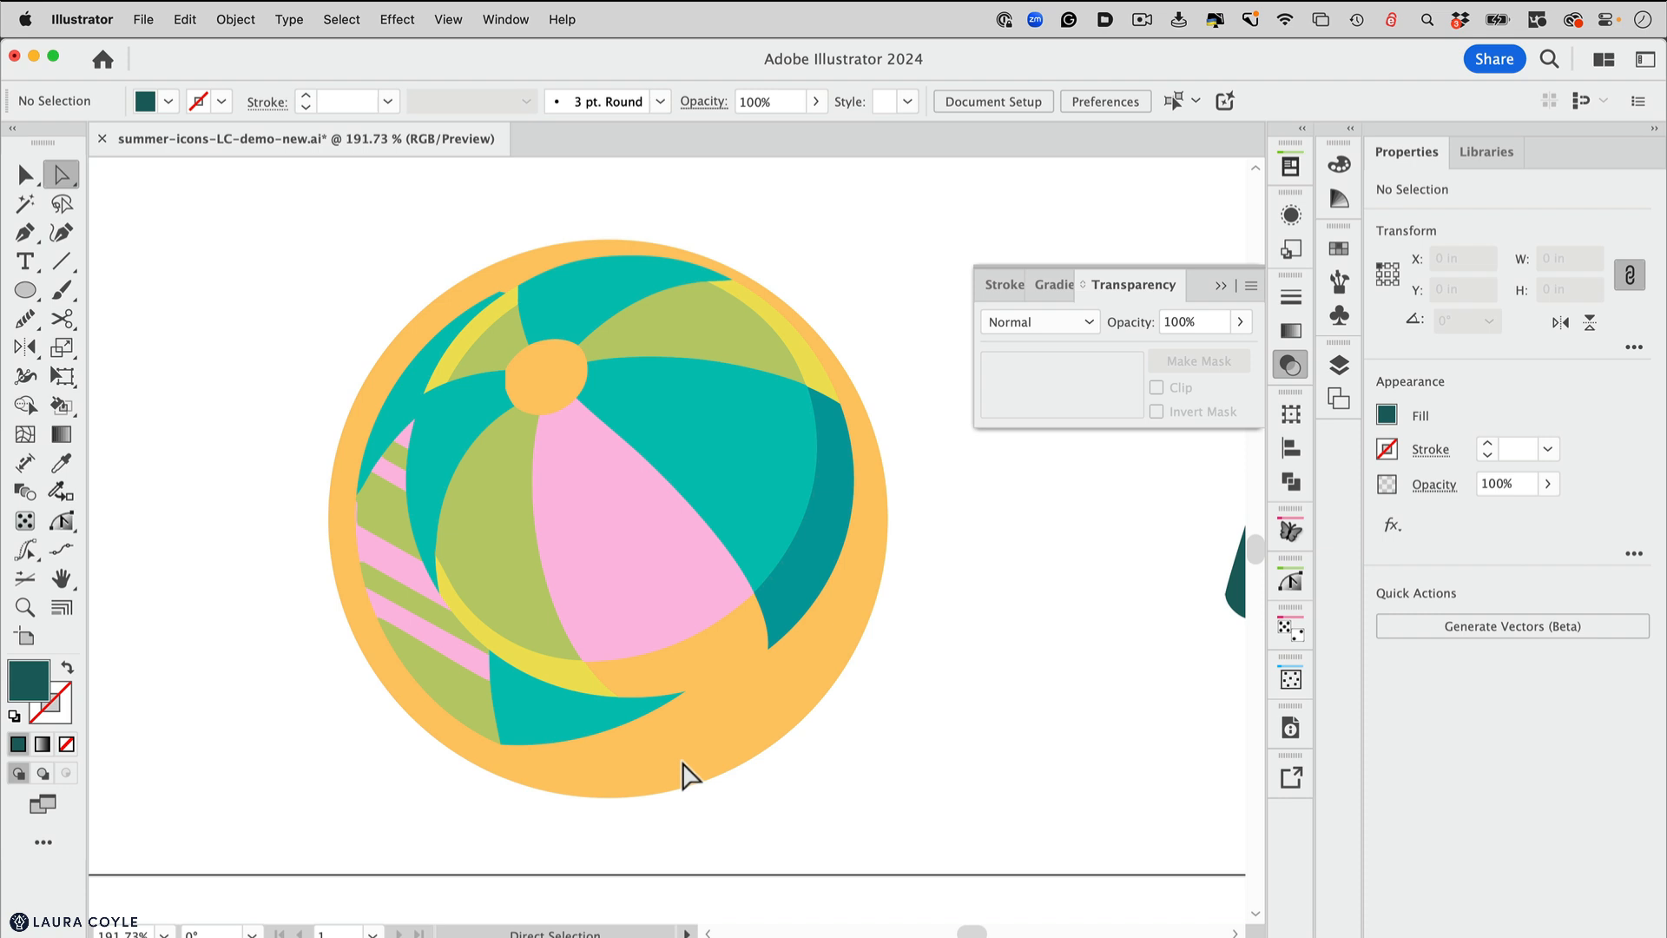
Move the pink-paneled ball group 2 in to the left and delete the striped ball and yellow-orange circle behind it
{"action": "key", "text": "v"}
{"action": "left_click", "coordinate": [701, 522]}
{"action": "key", "text": "Left"}
{"action": "key", "text": "Left"}
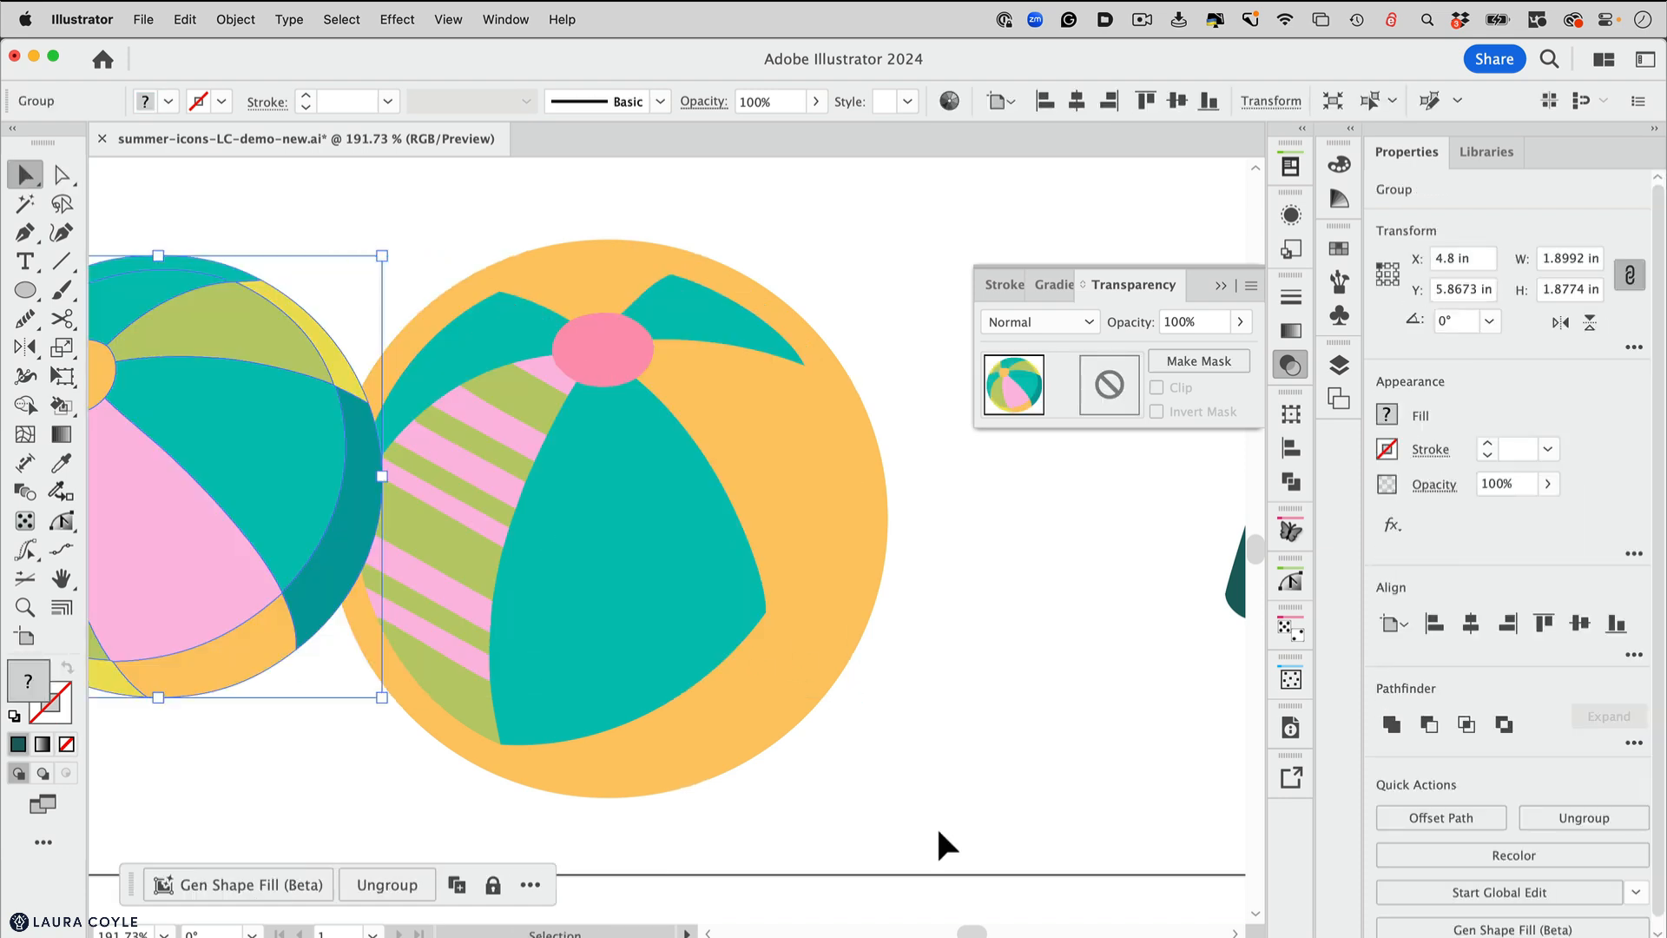
{"action": "left_click_drag", "start_coordinate": [435, 211], "coordinate": [870, 773]}
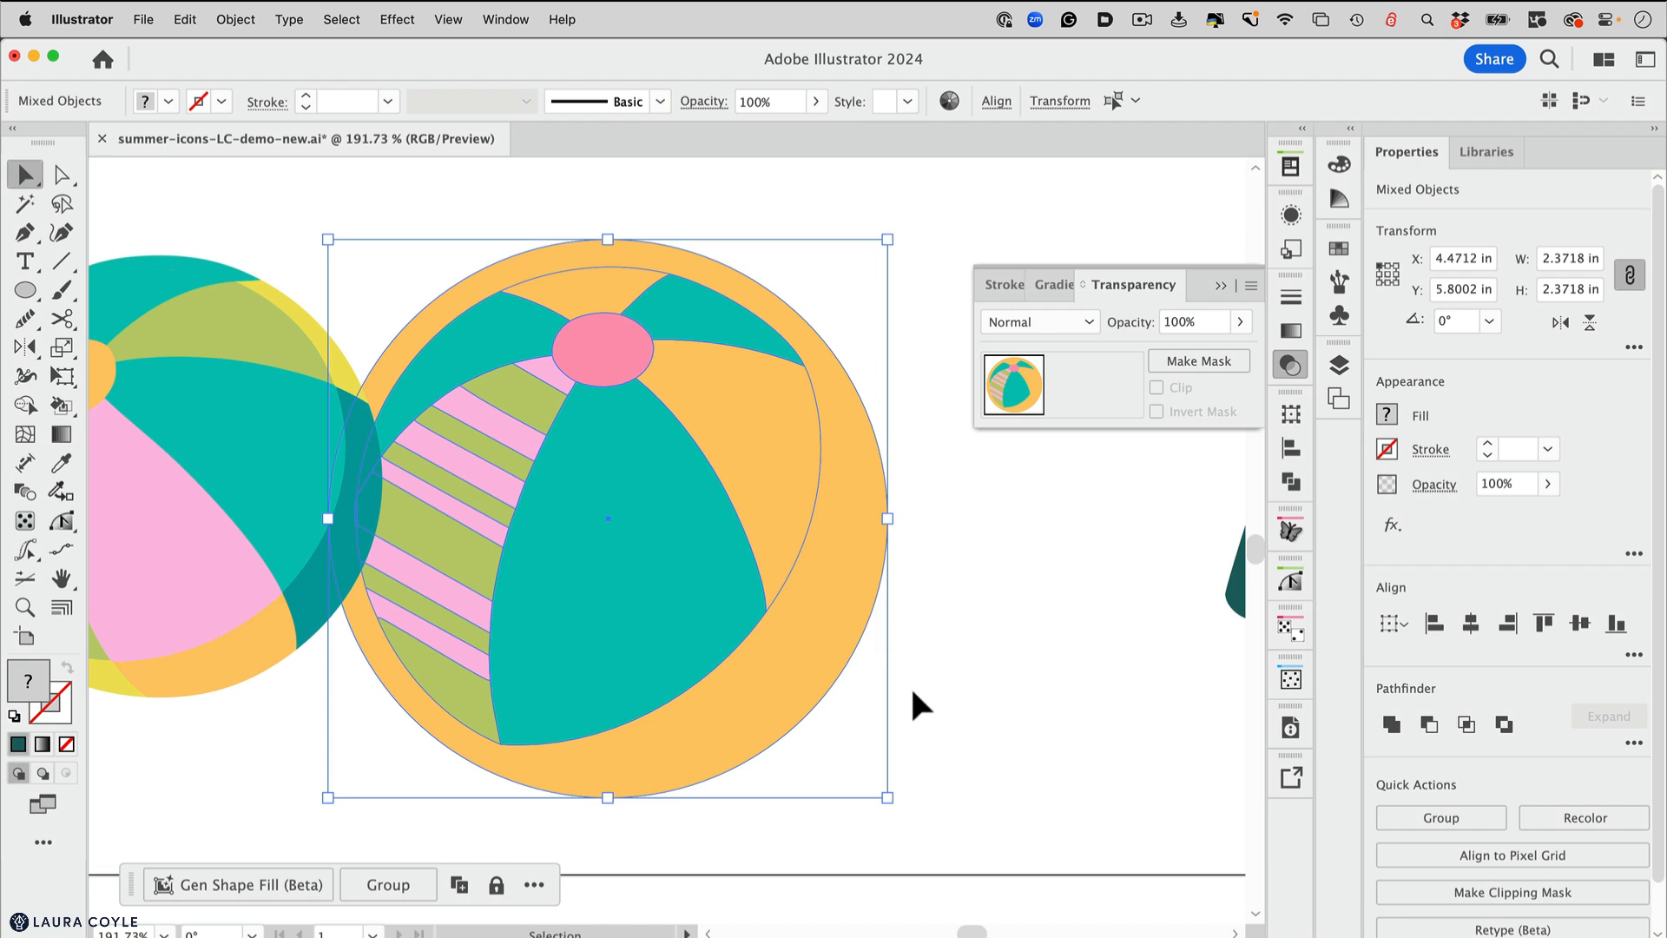
{"action": "key", "text": "Delete"}
Move the pink-paneled ball group 2 in to the right, back to its place, and clear the selection
{"action": "left_click", "coordinate": [299, 551]}
{"action": "key", "text": "Right"}
{"action": "key", "text": "Right"}
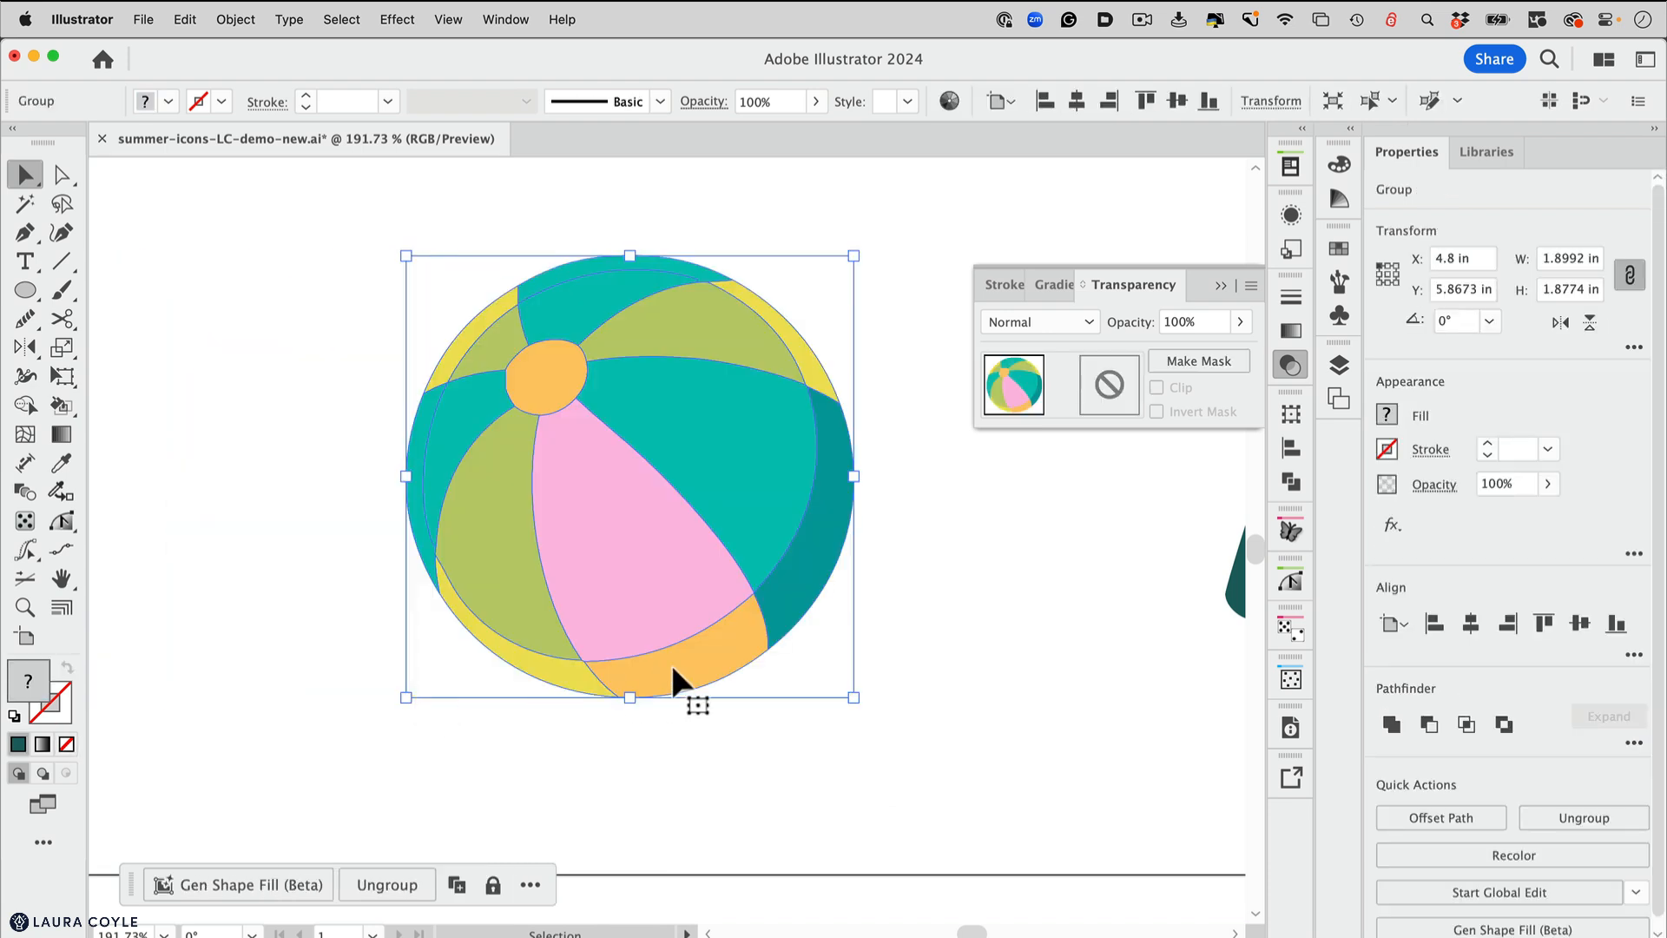
{"action": "left_click", "coordinate": [909, 645]}
{"action": "key", "text": "super+space"}
{"action": "left_click_drag", "start_coordinate": [960, 589], "coordinate": [721, 698]}
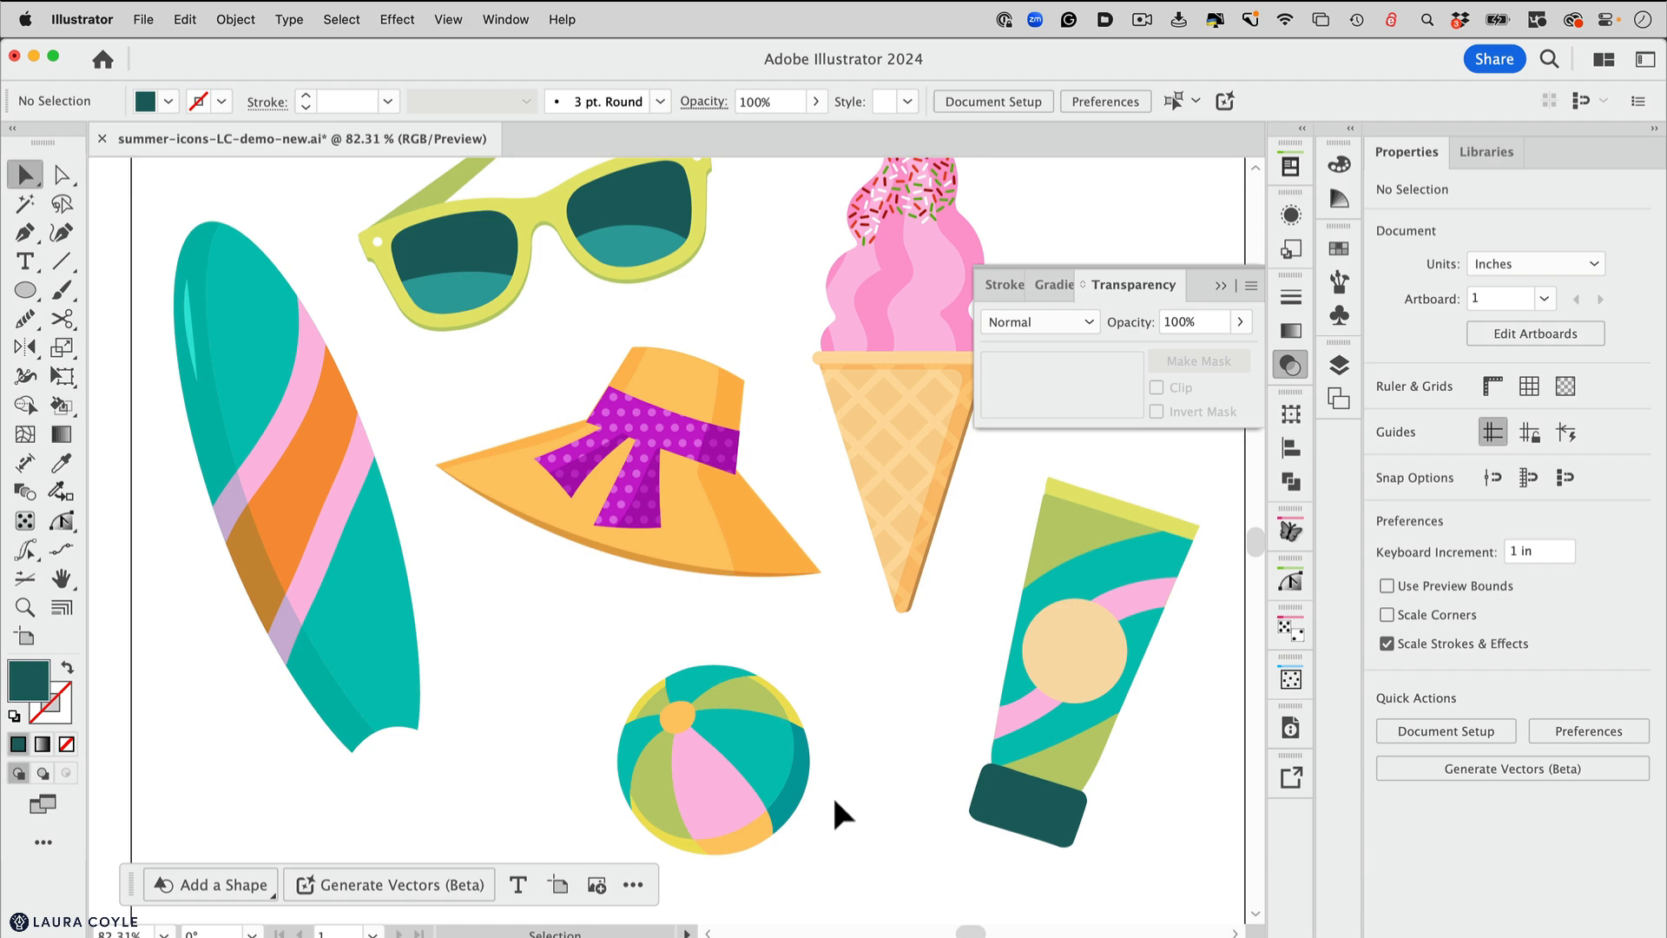
Examine the beach ball's individual green and teal panel shapes up close, selecting them one at a time
{"action": "key", "text": "super+space"}
{"action": "left_click_drag", "start_coordinate": [677, 775], "coordinate": [800, 552]}
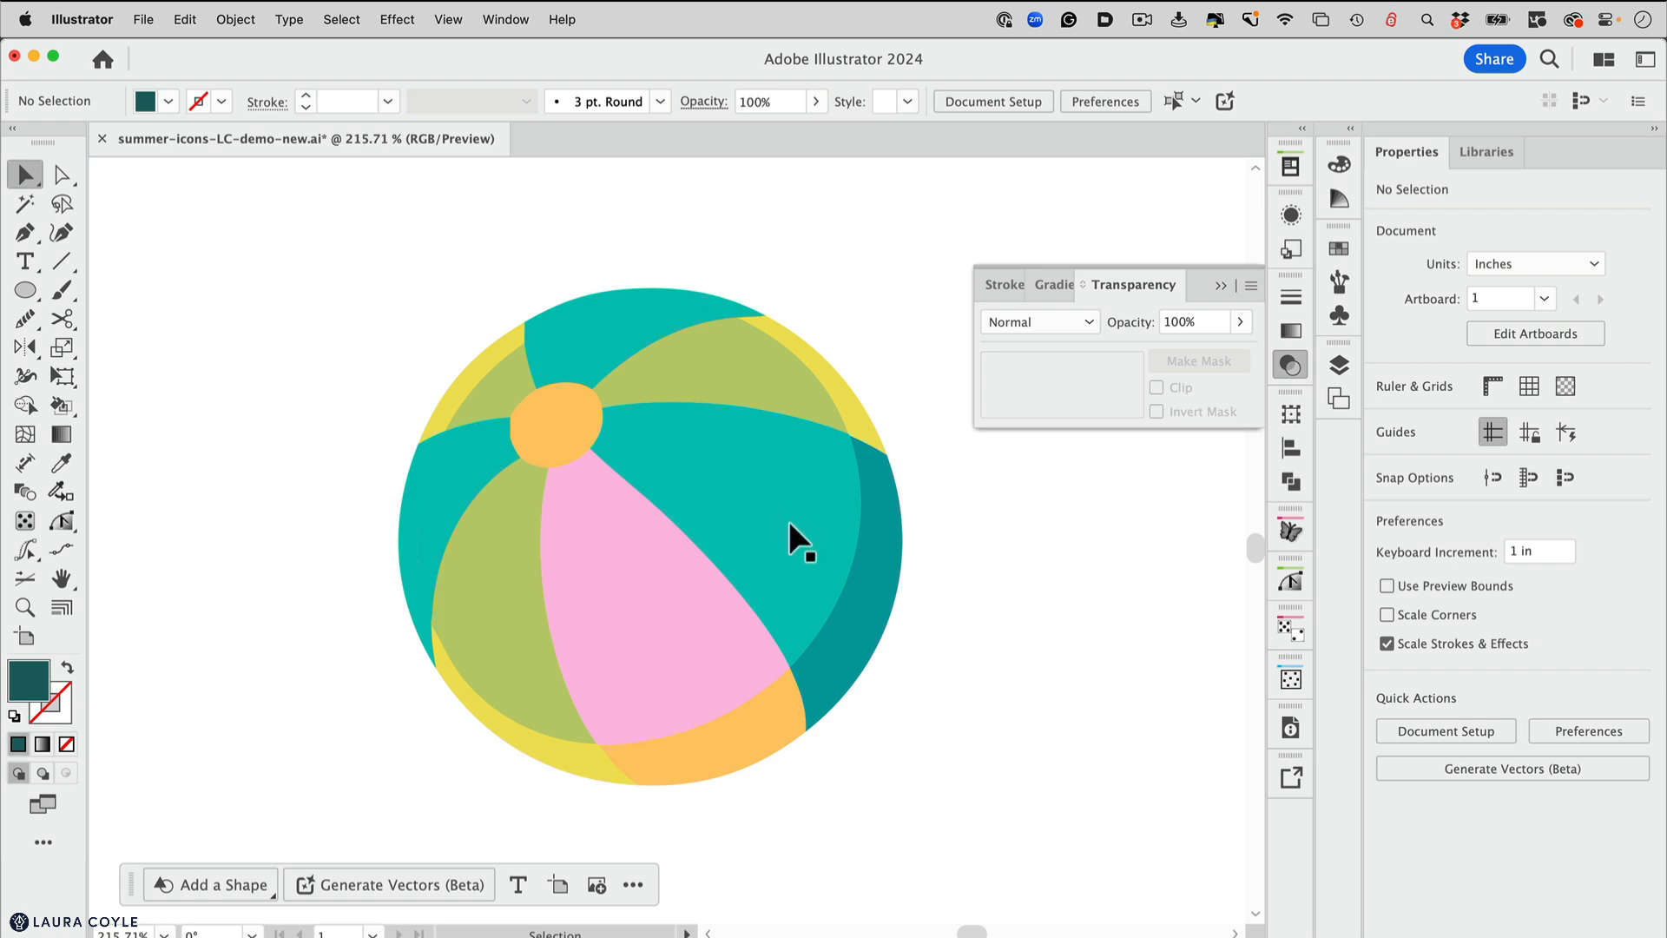
{"action": "key", "text": "a"}
{"action": "left_click", "coordinate": [788, 525]}
{"action": "left_click", "coordinate": [656, 330]}
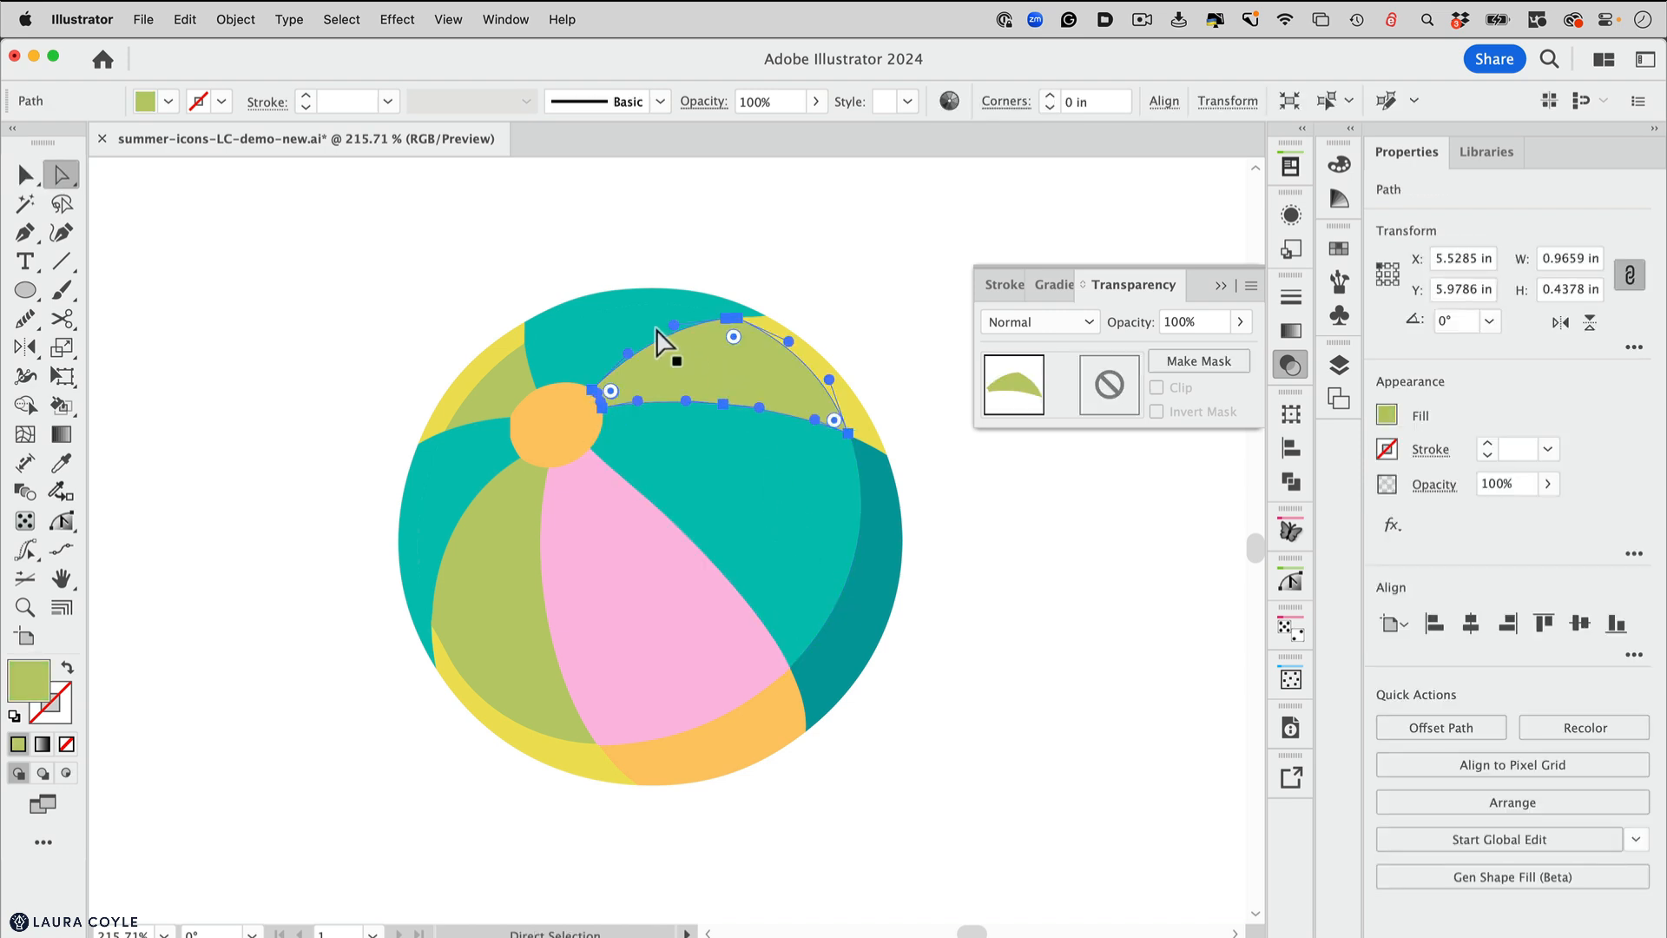
{"action": "left_click", "coordinate": [635, 318]}
{"action": "left_click", "coordinate": [486, 398]}
{"action": "left_click", "coordinate": [450, 494]}
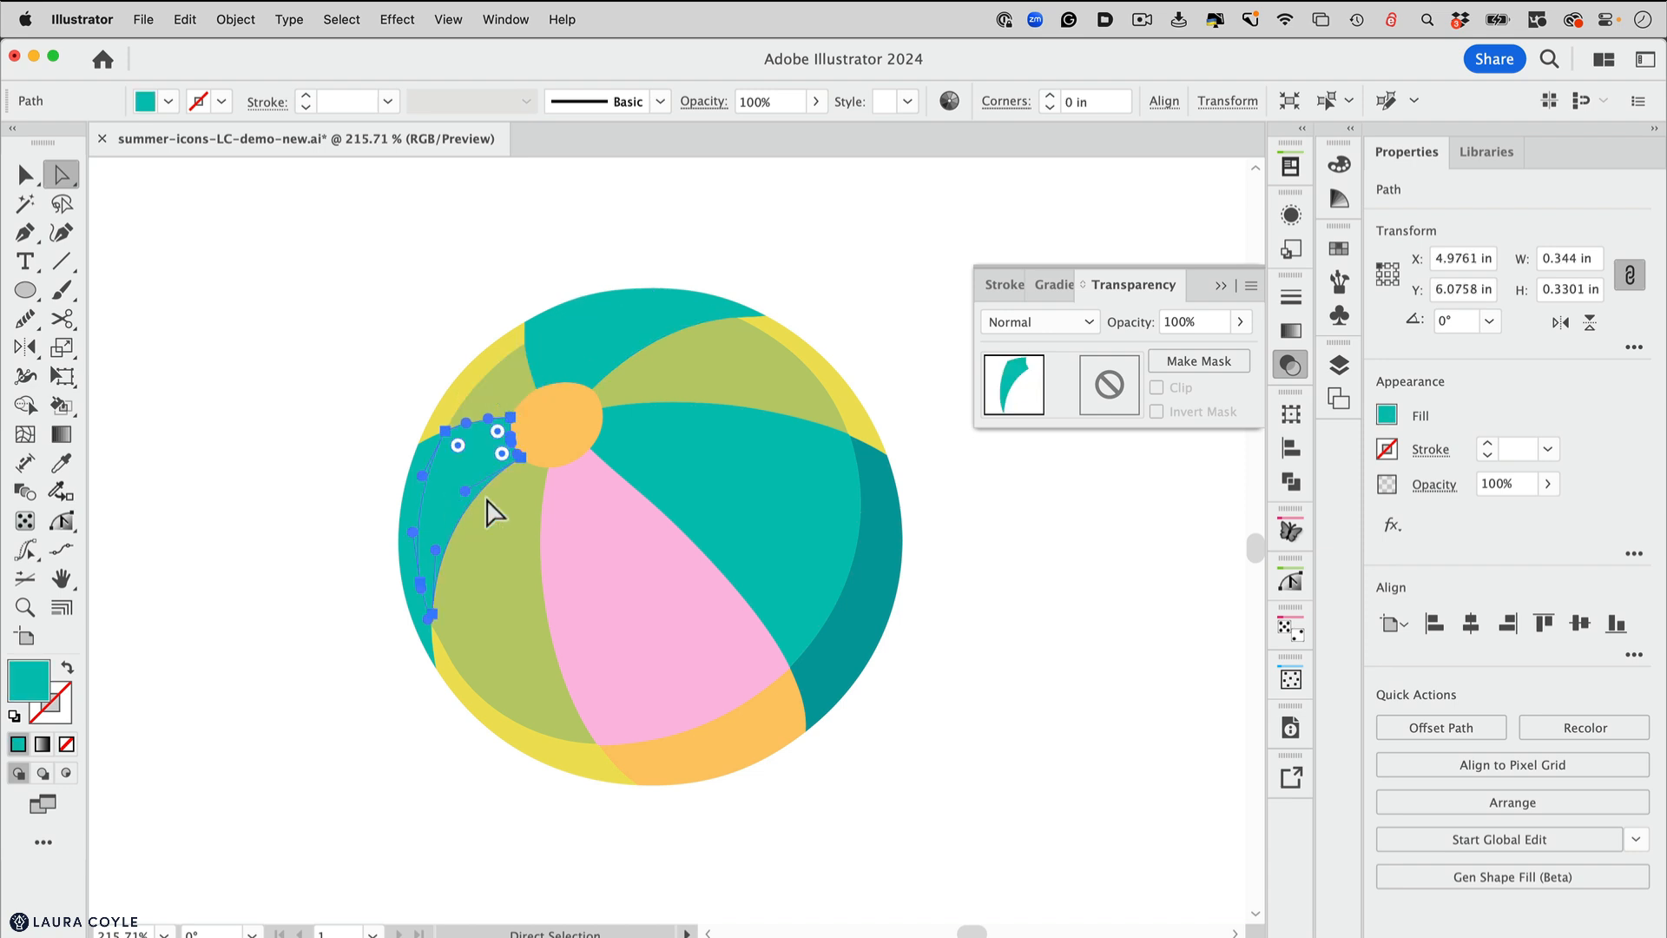
{"action": "left_click", "coordinate": [706, 485]}
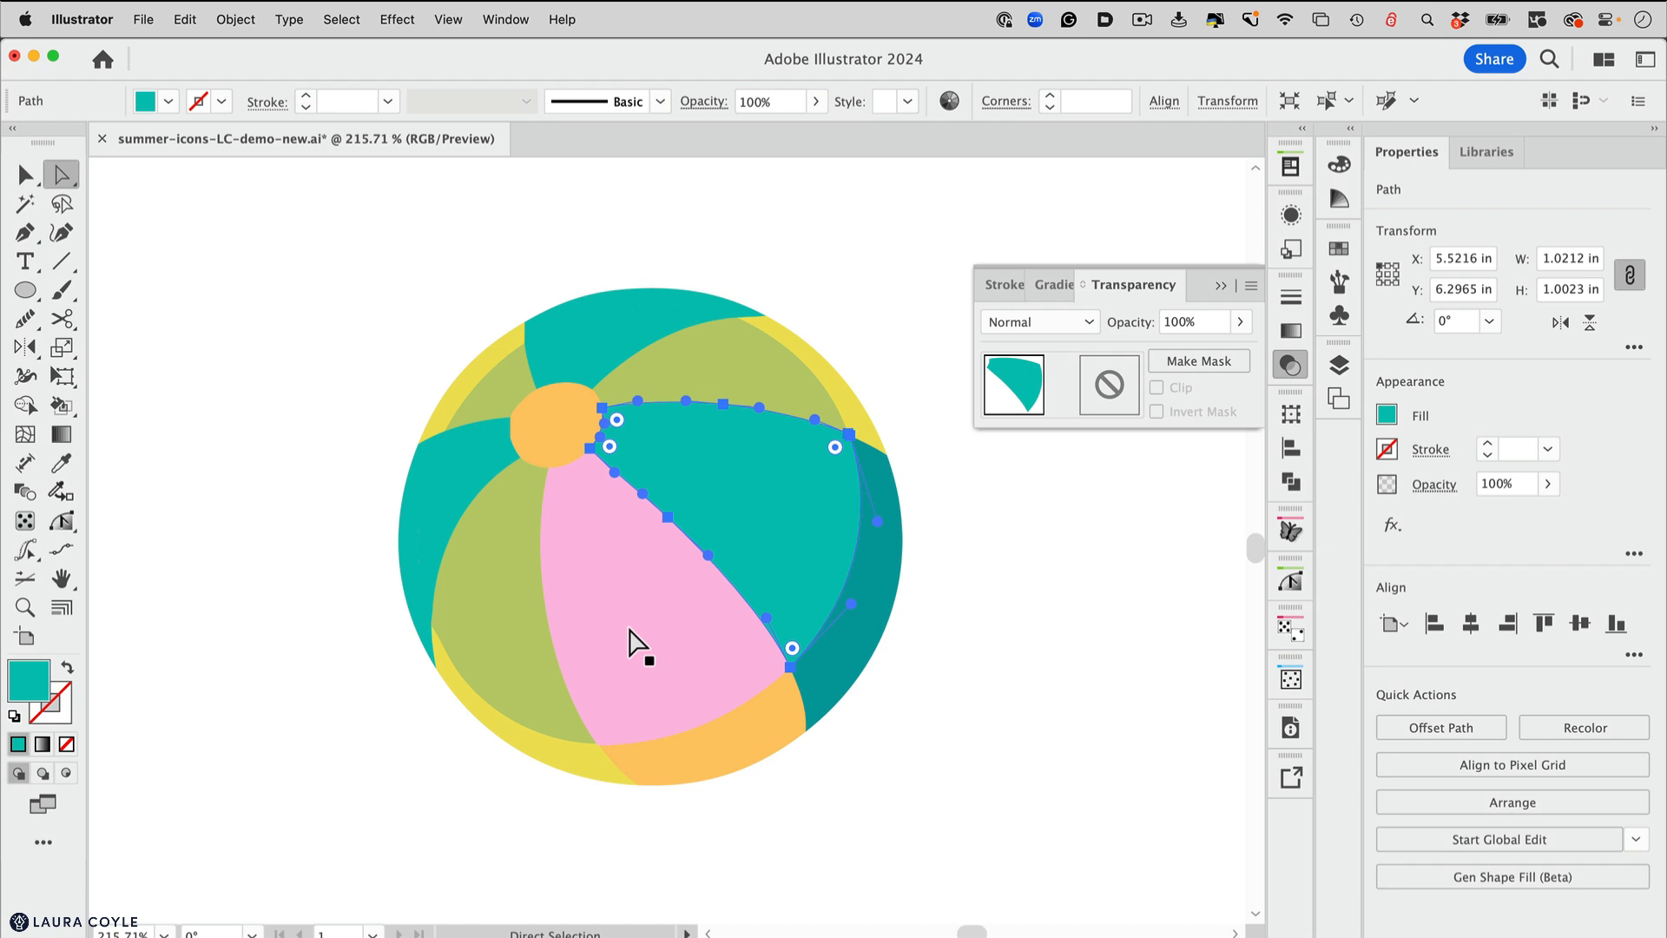
{"action": "key", "text": "v"}
{"action": "left_click", "coordinate": [1023, 651]}
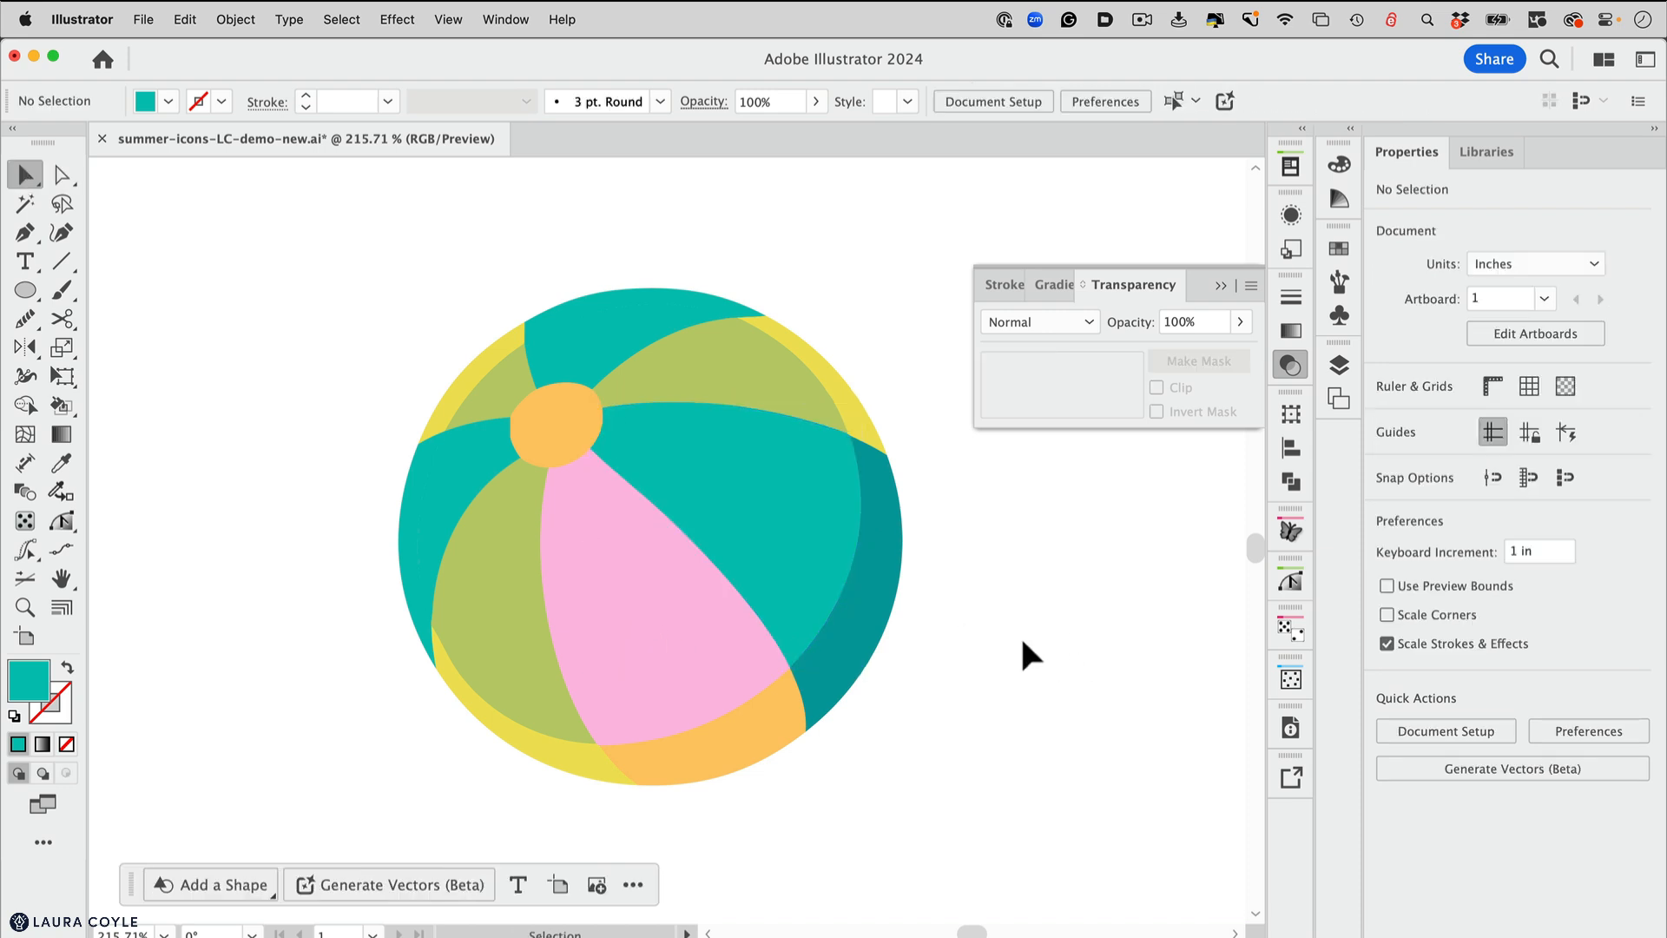
Move the beach ball group about 1.05 in to the right
{"action": "left_click_drag", "start_coordinate": [1020, 634], "coordinate": [941, 614]}
{"action": "left_click", "coordinate": [707, 514]}
{"action": "key", "text": "space"}
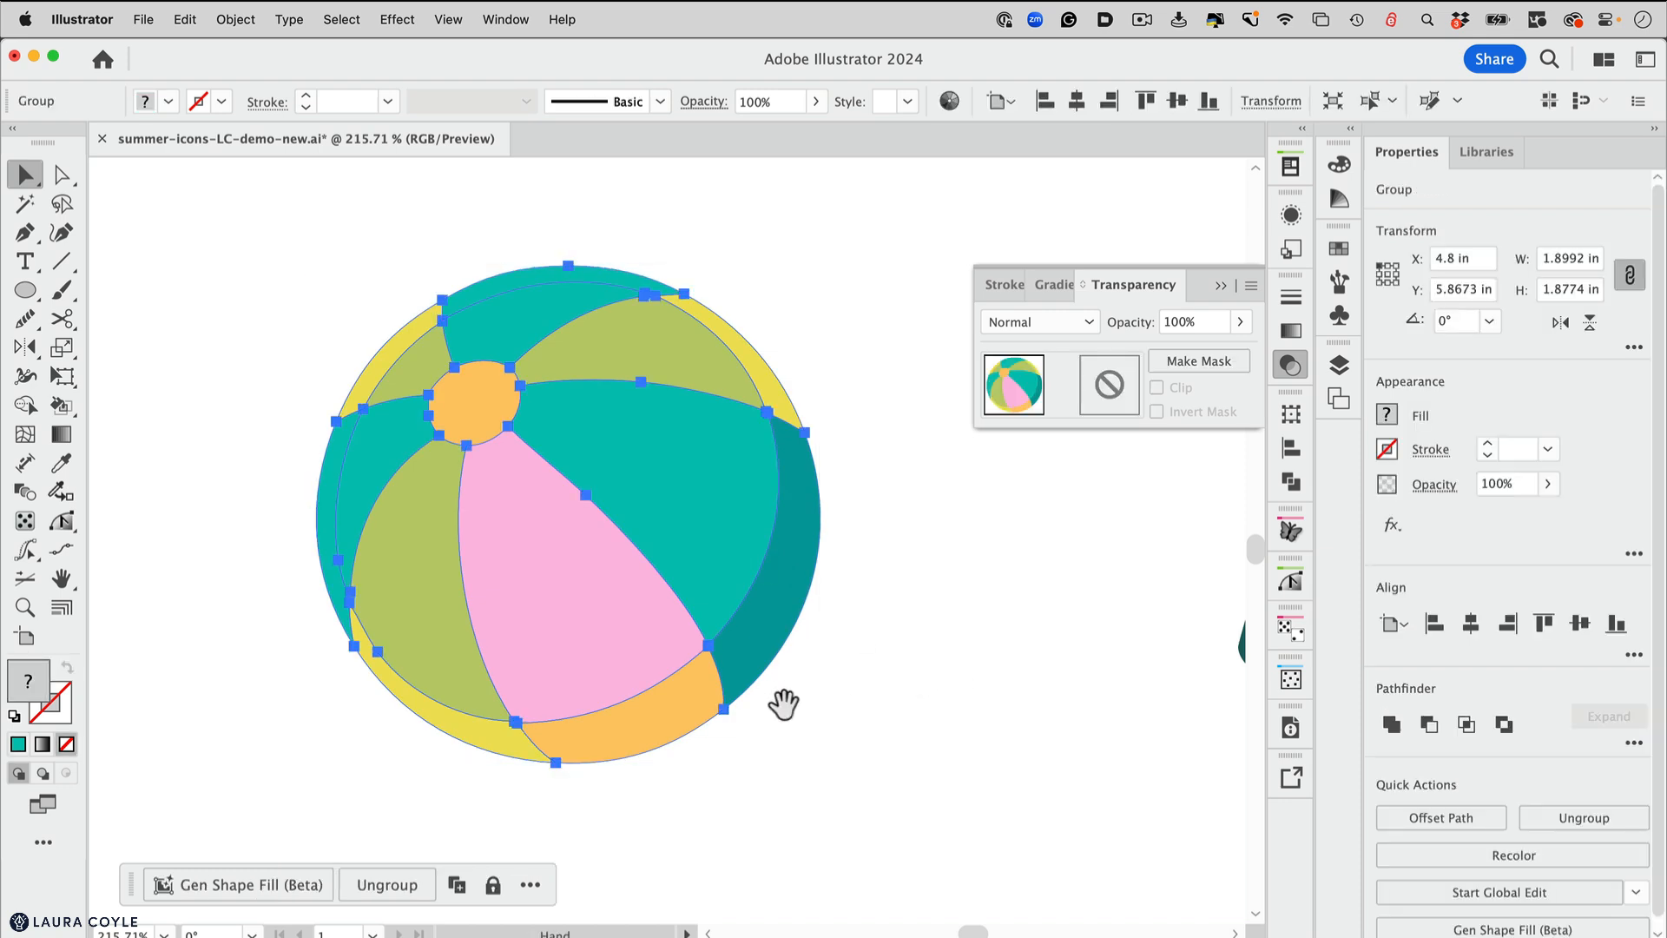
{"action": "left_click_drag", "start_coordinate": [841, 692], "coordinate": [793, 714]}
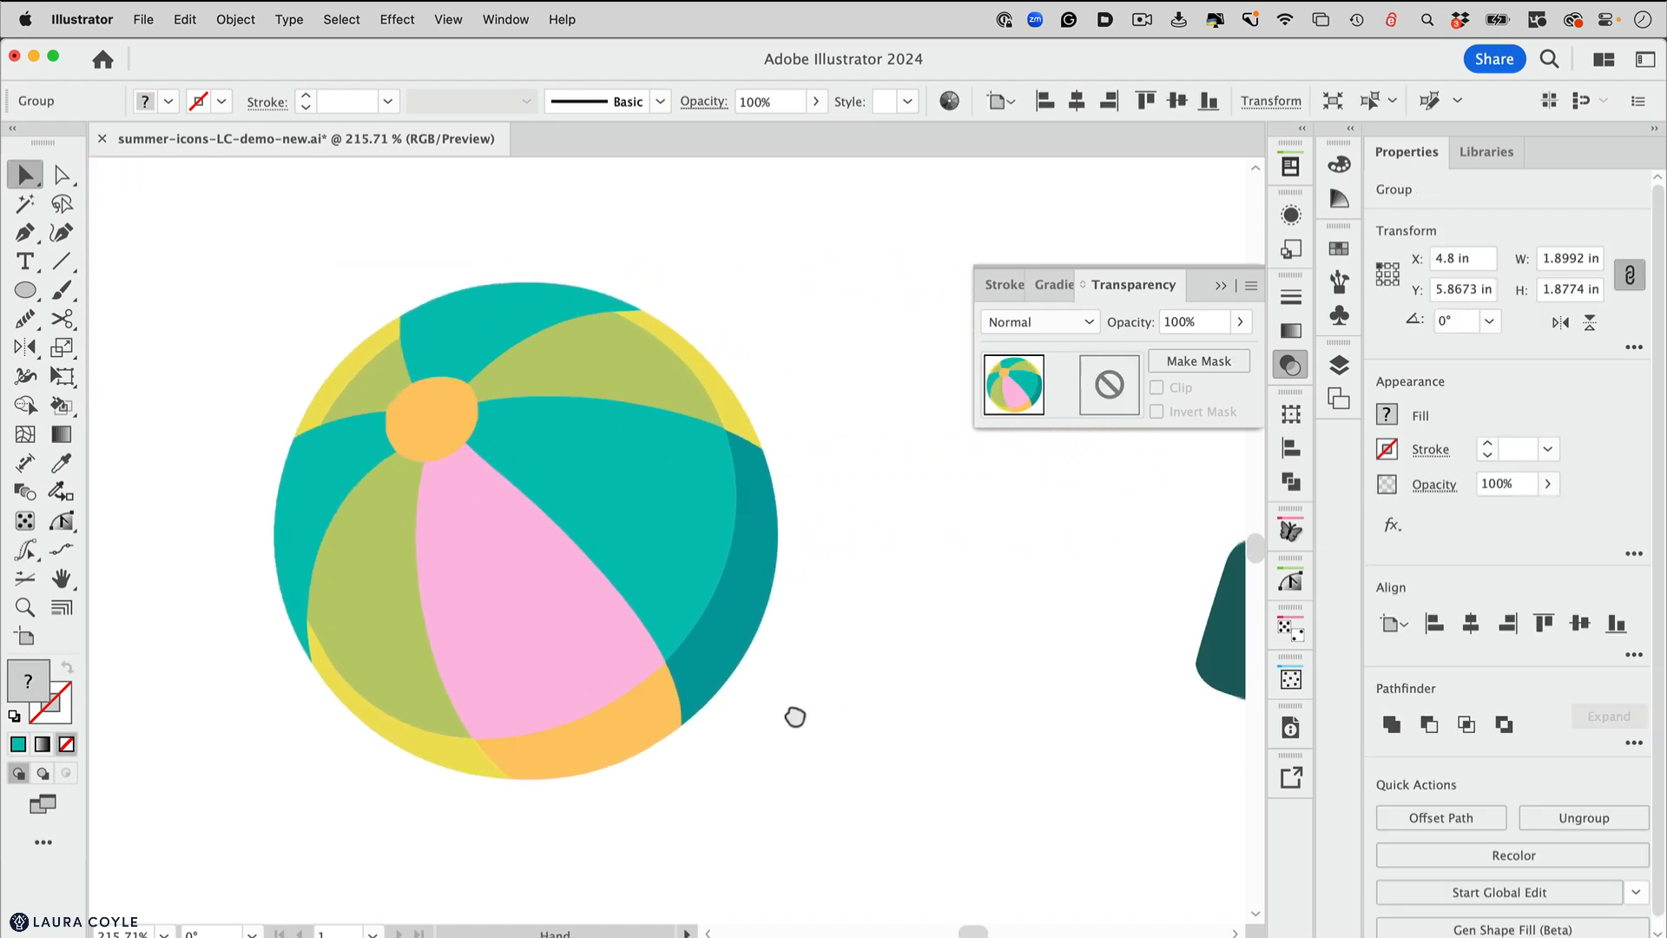
{"action": "key", "text": "space"}
{"action": "left_click_drag", "start_coordinate": [596, 640], "coordinate": [885, 651]}
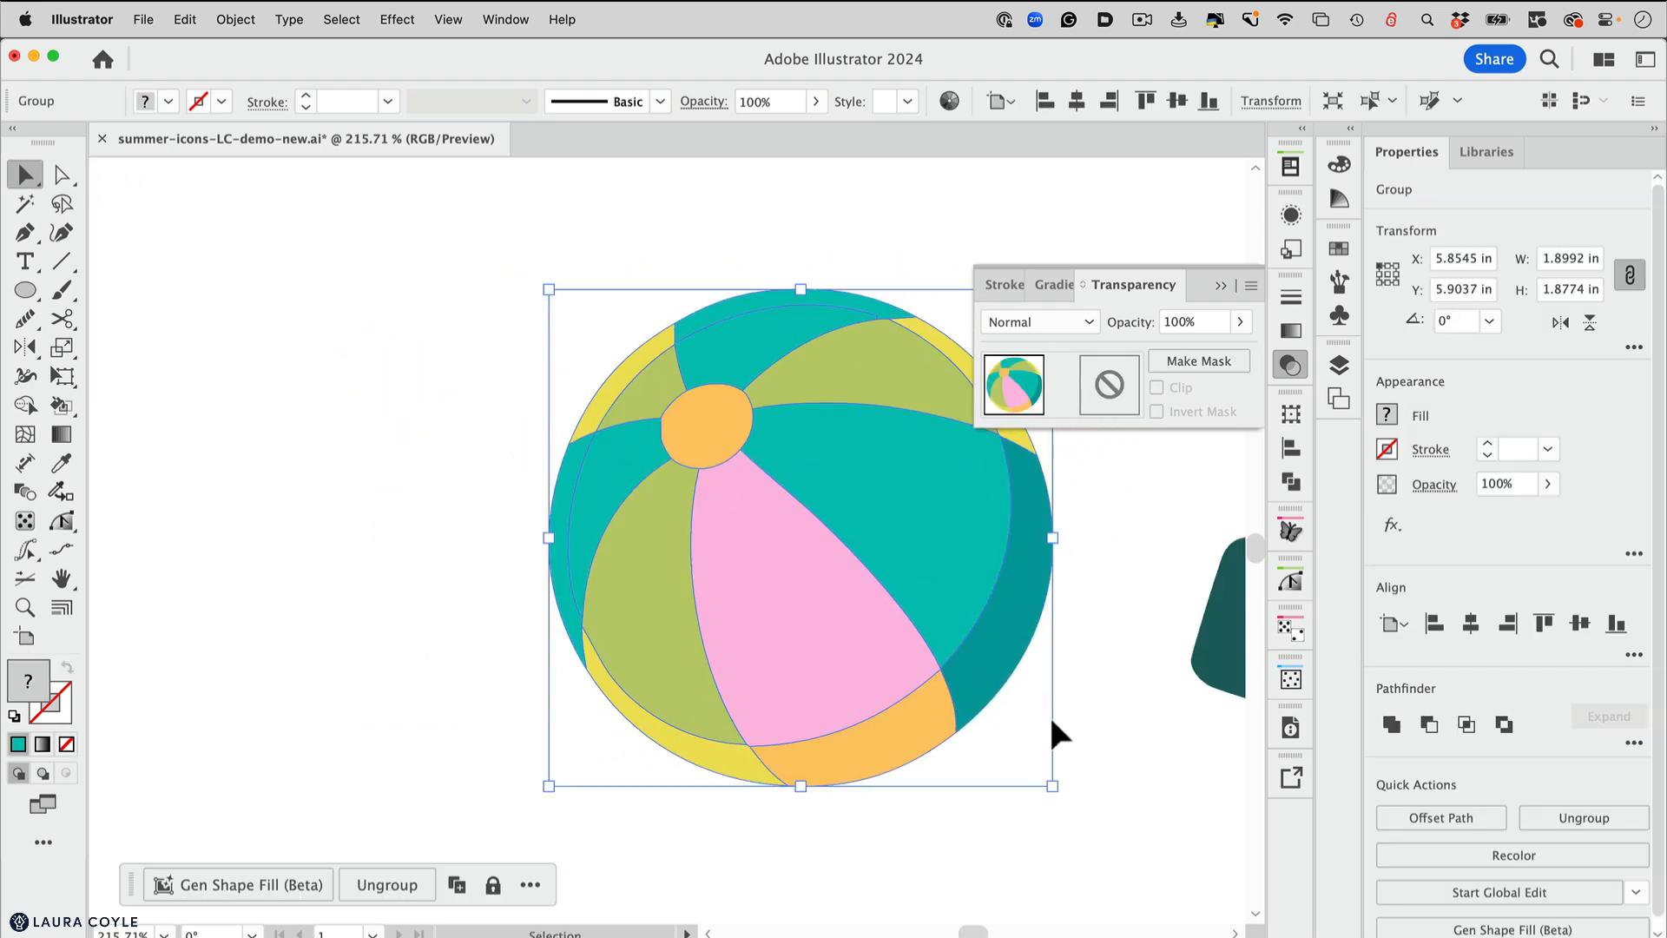
Ungroup the beach ball, put the Transparency panel away and clear the selection
{"action": "key", "text": "super+shift+g"}
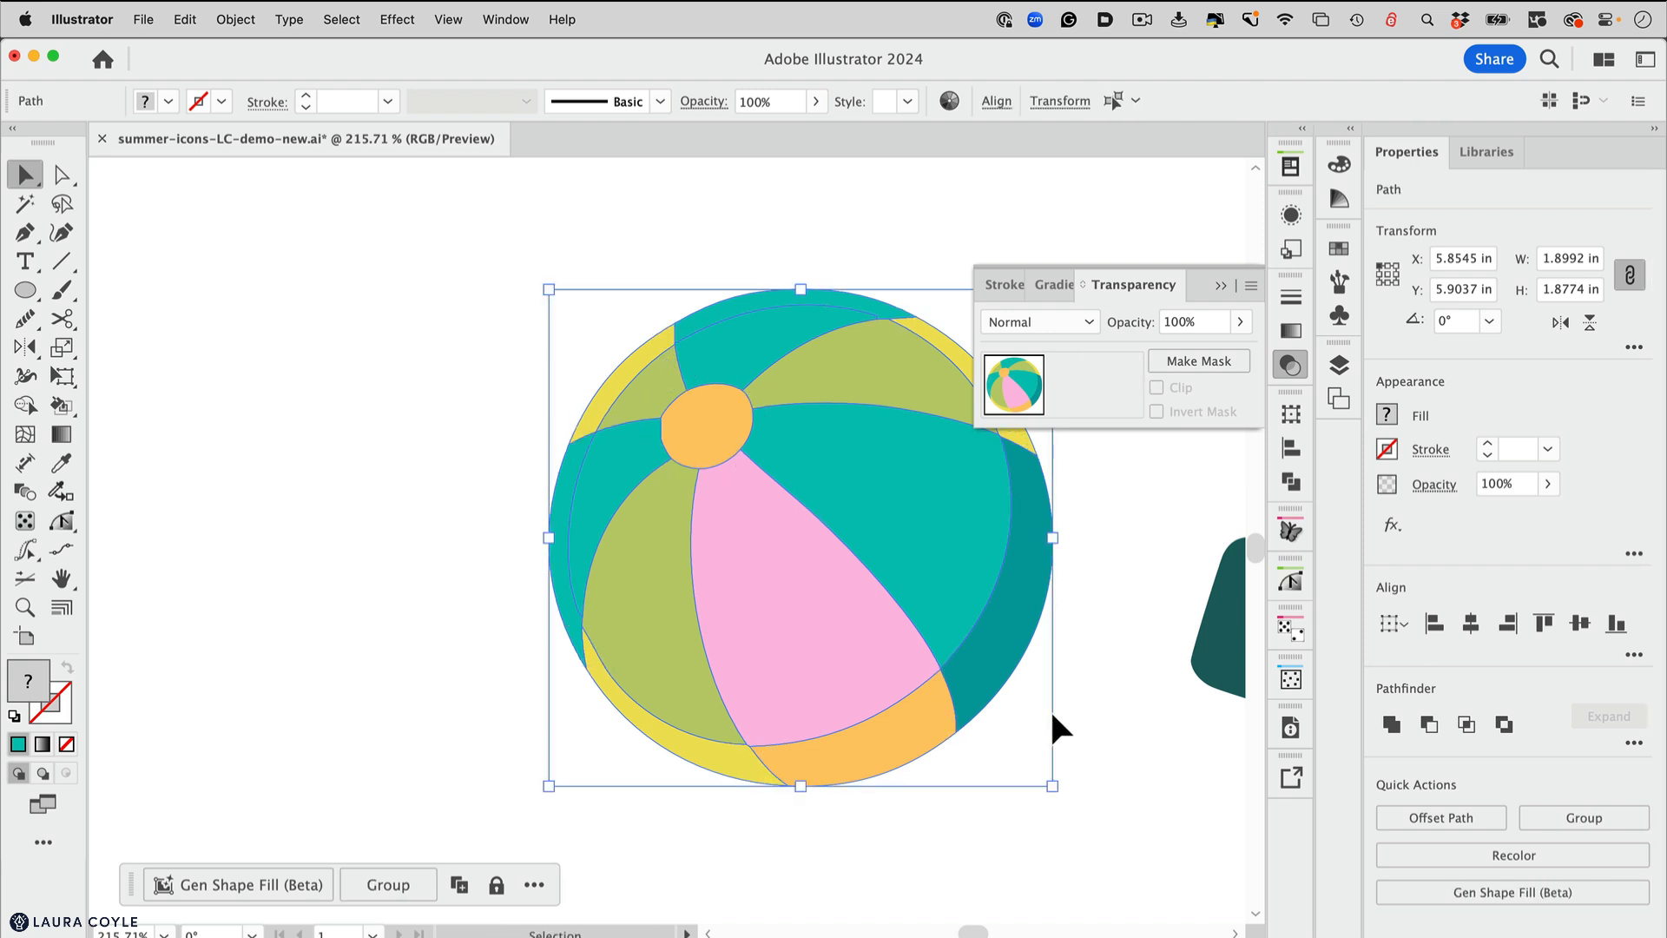
{"action": "left_click", "coordinate": [1220, 286]}
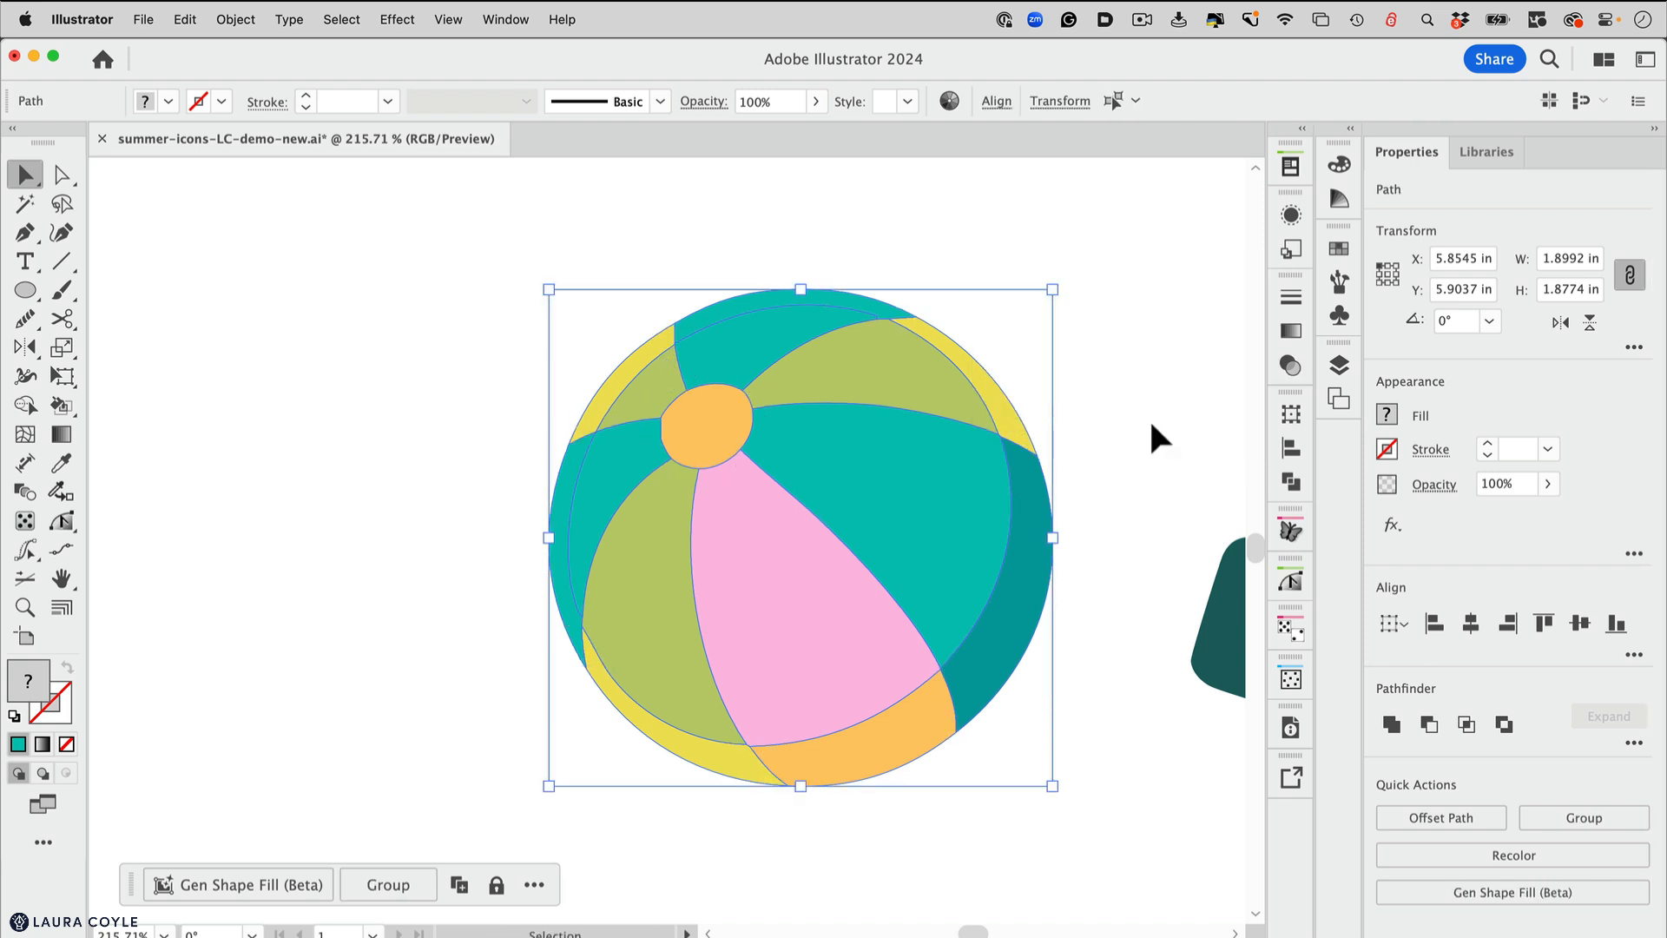
{"action": "left_click", "coordinate": [1077, 670]}
Move the ball's large teal panel and its dark teal edge 2 in to the left and unite them into one teal shape
{"action": "left_click", "coordinate": [919, 525]}
{"action": "key", "text": "Left"}
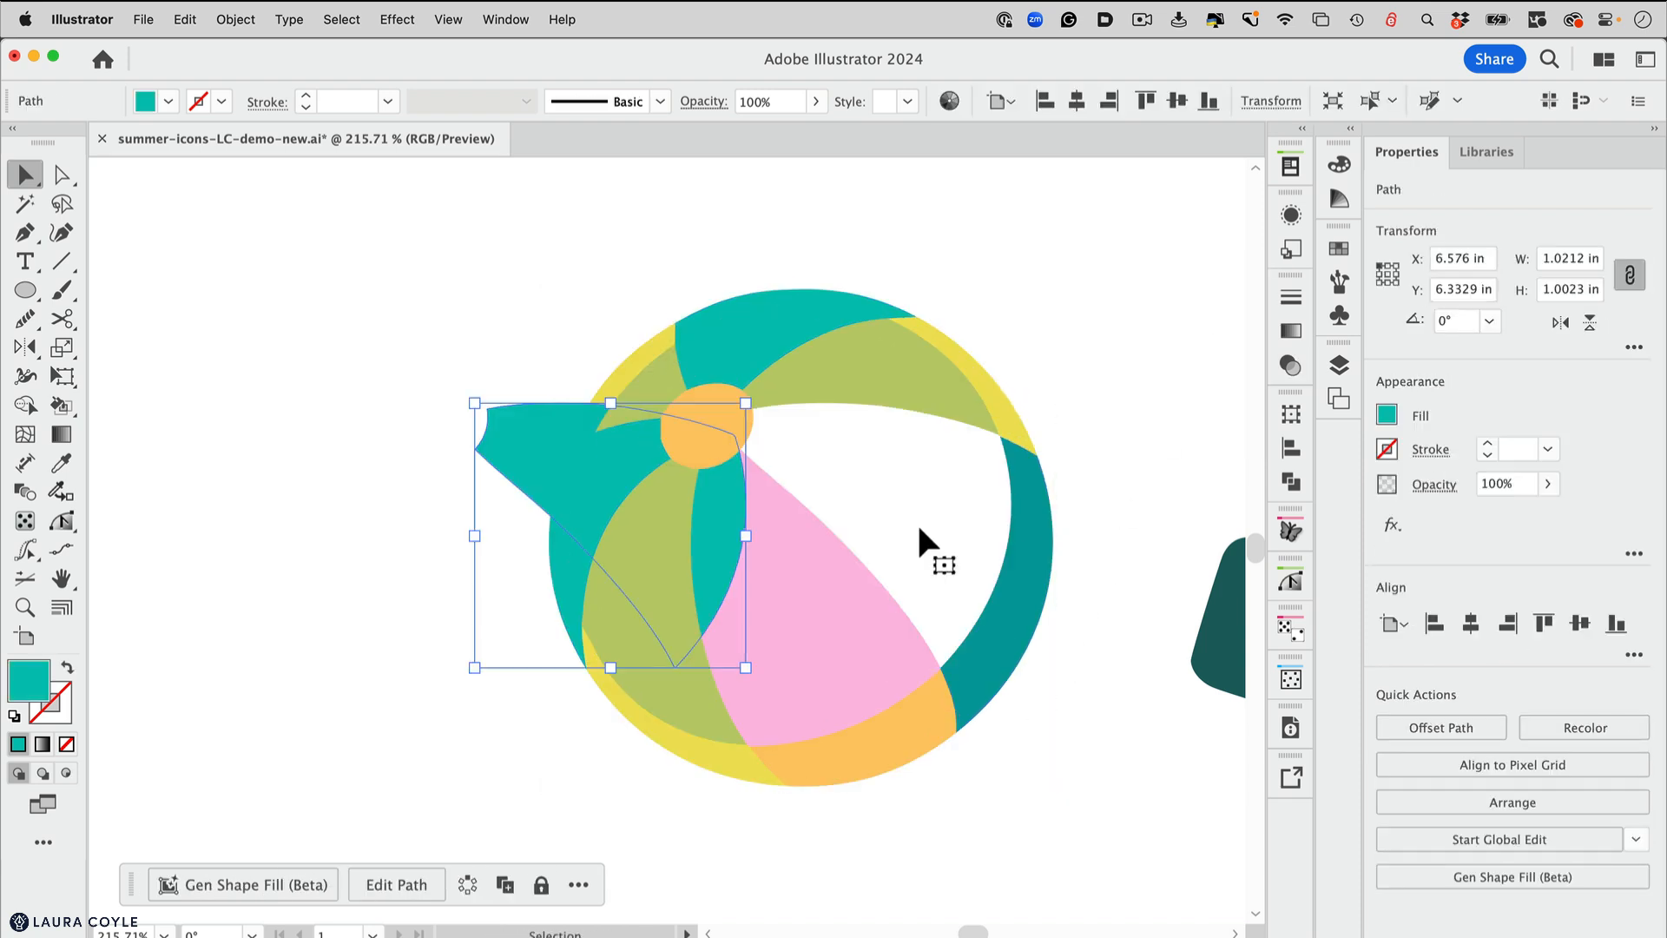
{"action": "key", "text": "Left"}
{"action": "left_click", "coordinate": [1003, 607]}
{"action": "key", "text": "Left"}
{"action": "key", "text": "Left"}
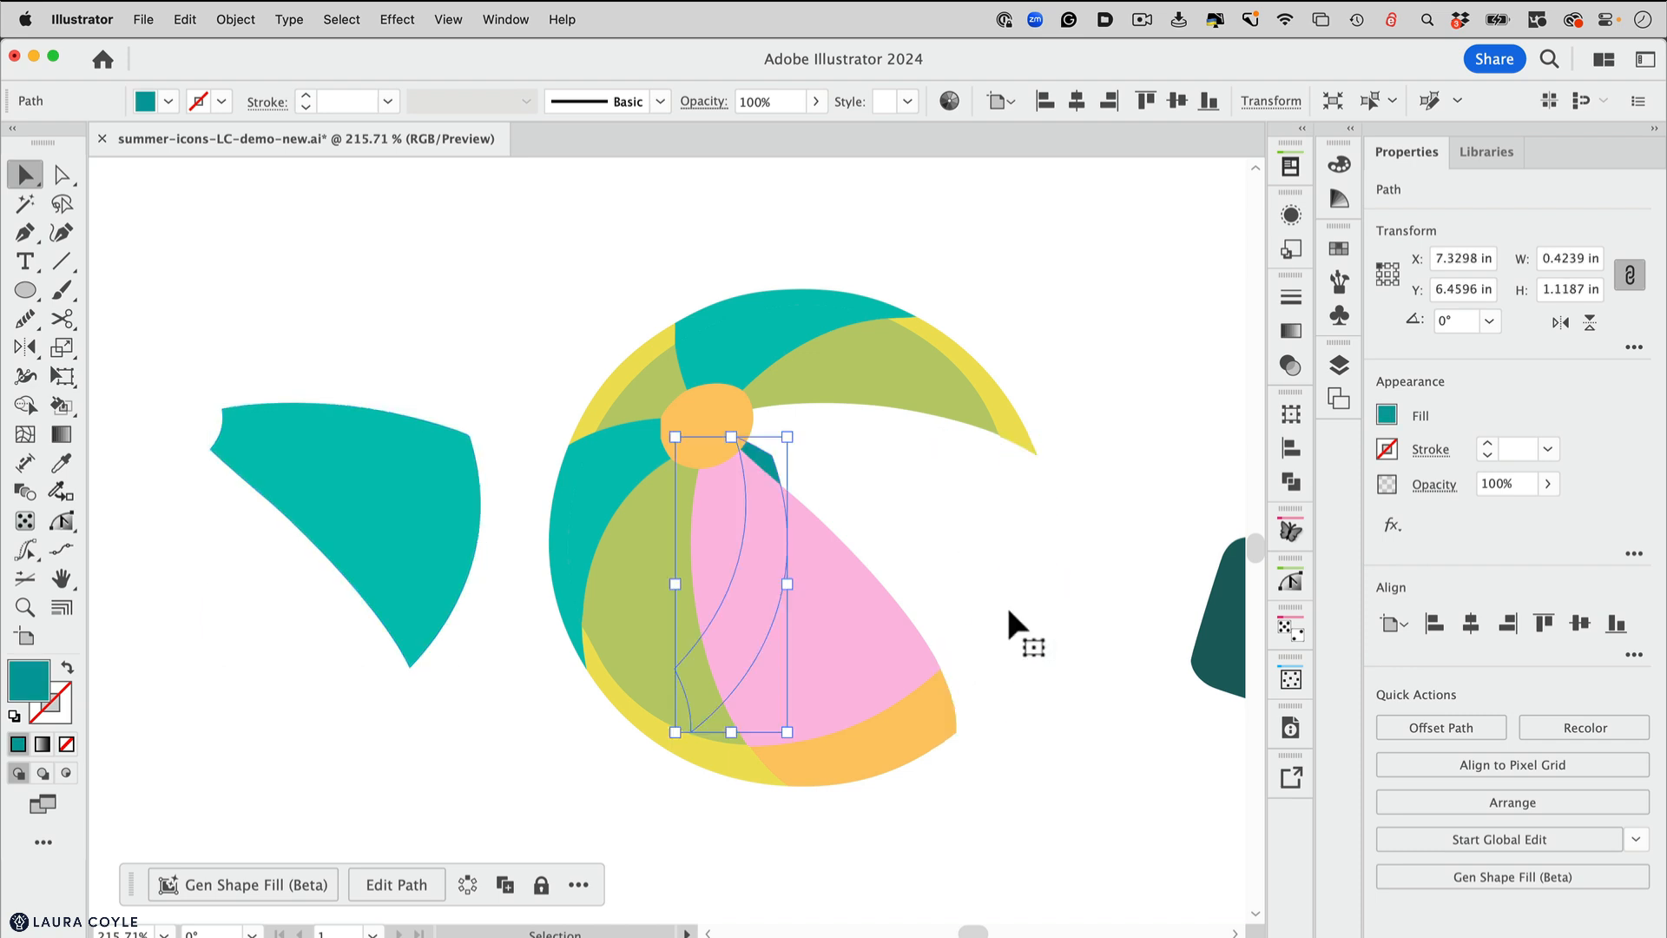
{"action": "key", "text": "Left"}
{"action": "key", "text": "Left"}
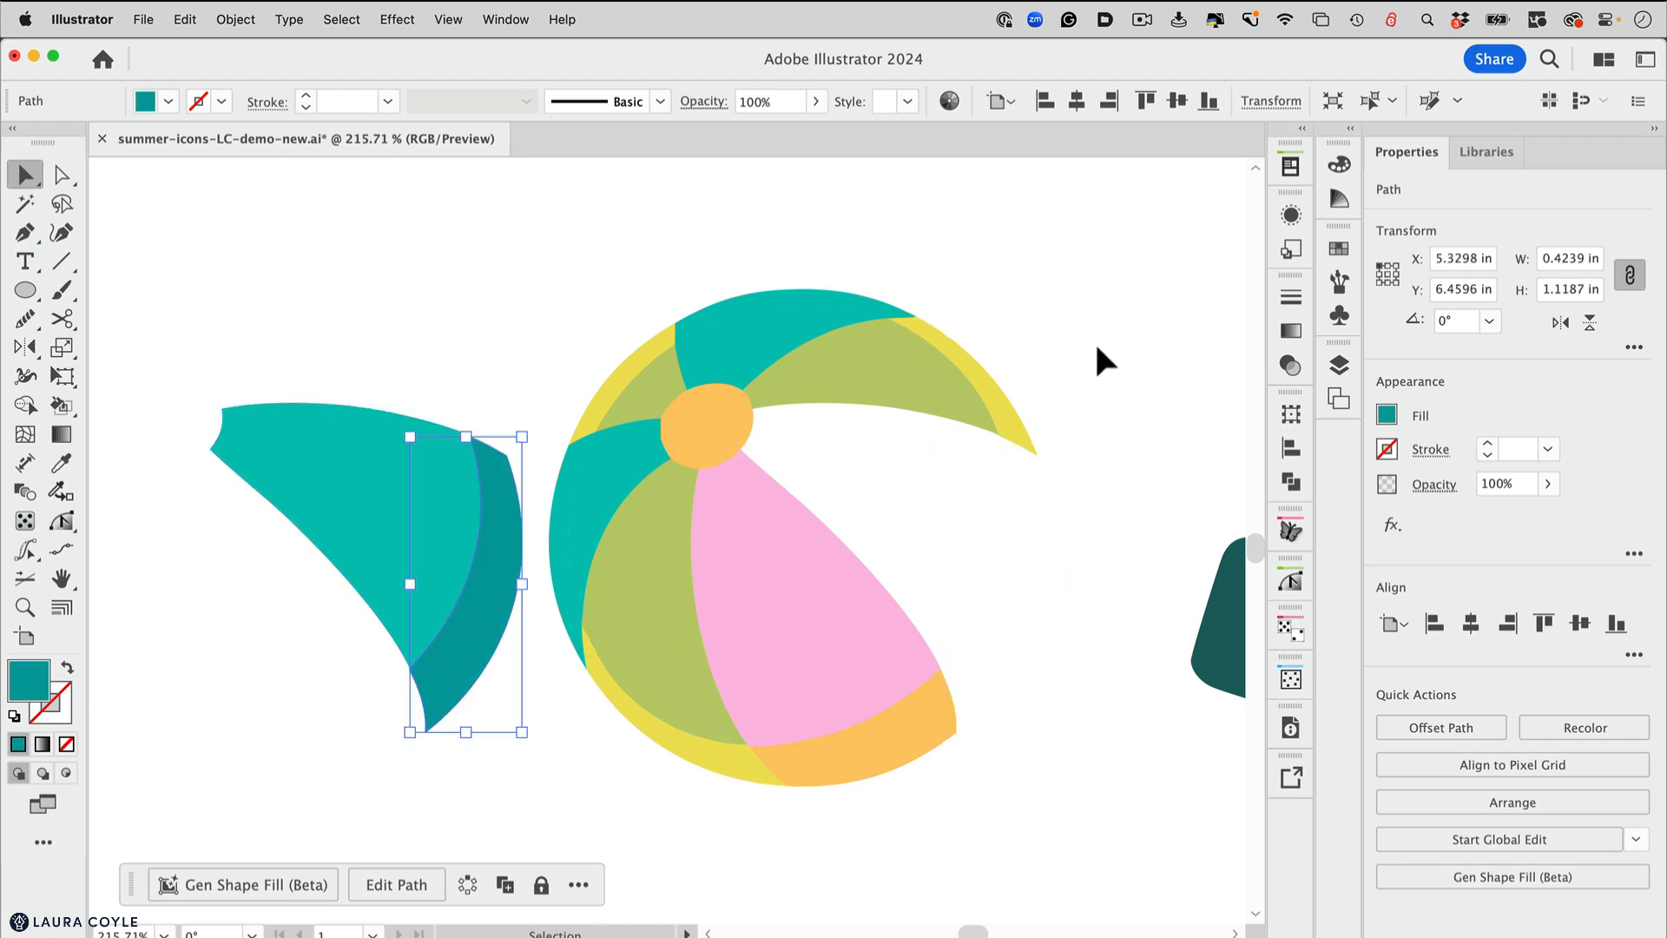
{"action": "left_click_drag", "start_coordinate": [309, 271], "coordinate": [498, 627]}
{"action": "left_click", "coordinate": [1391, 724]}
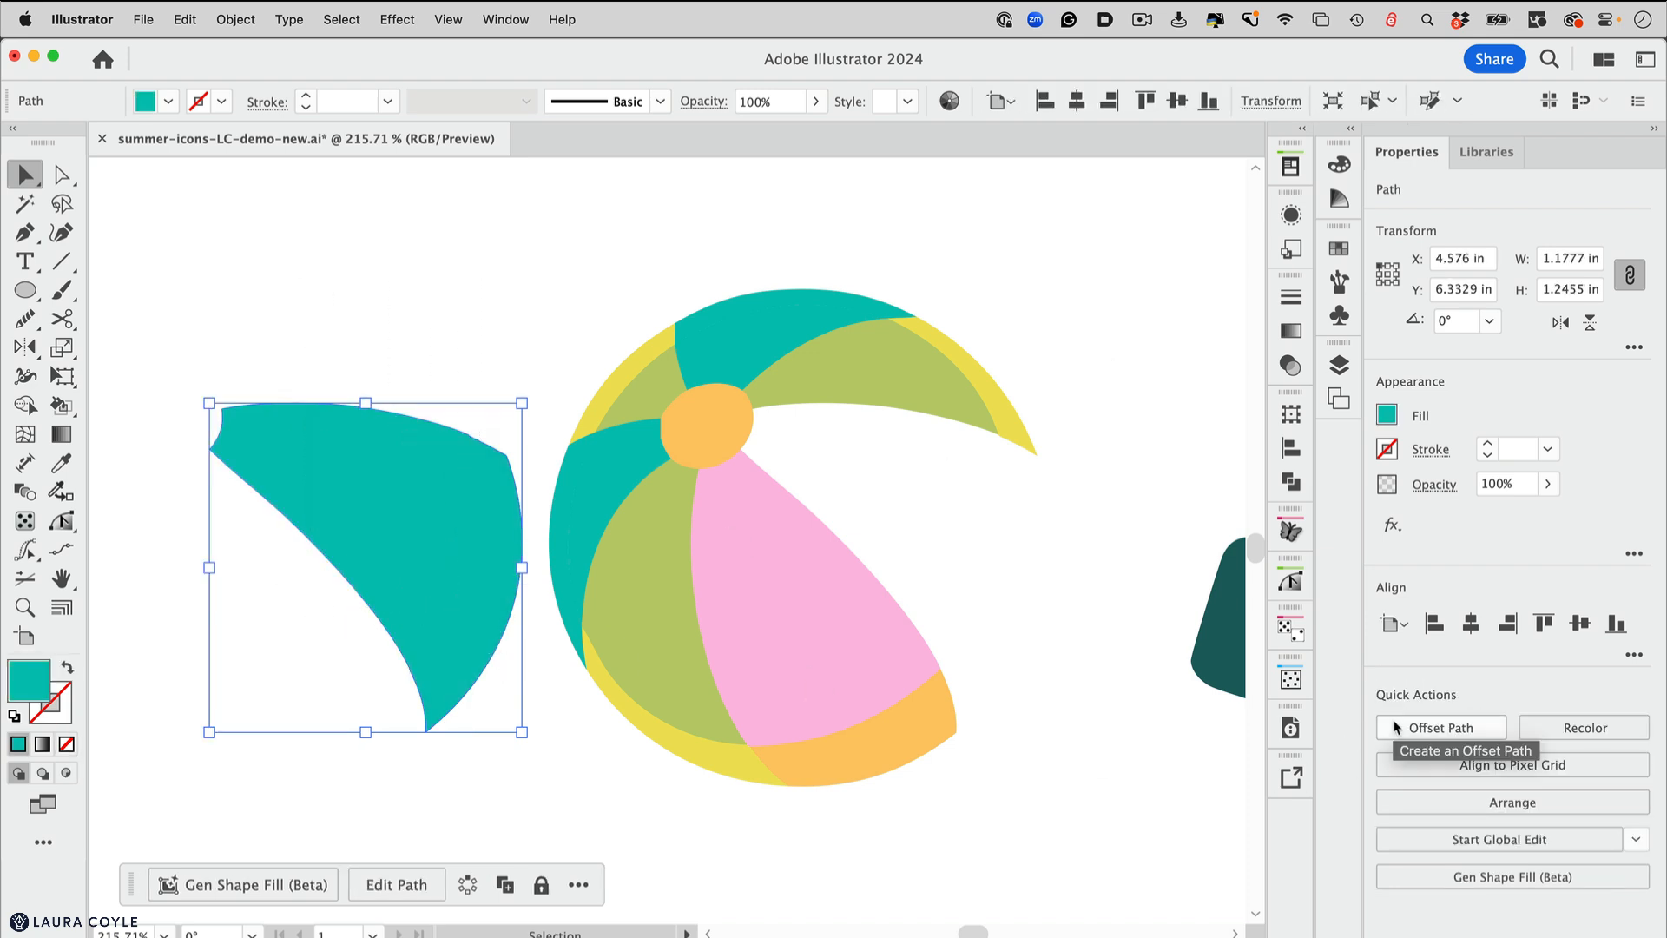
Unite the pink panel with the orange strip below it, inspect the merged shape's anchor points and clear the selection
{"action": "left_click", "coordinate": [860, 690]}
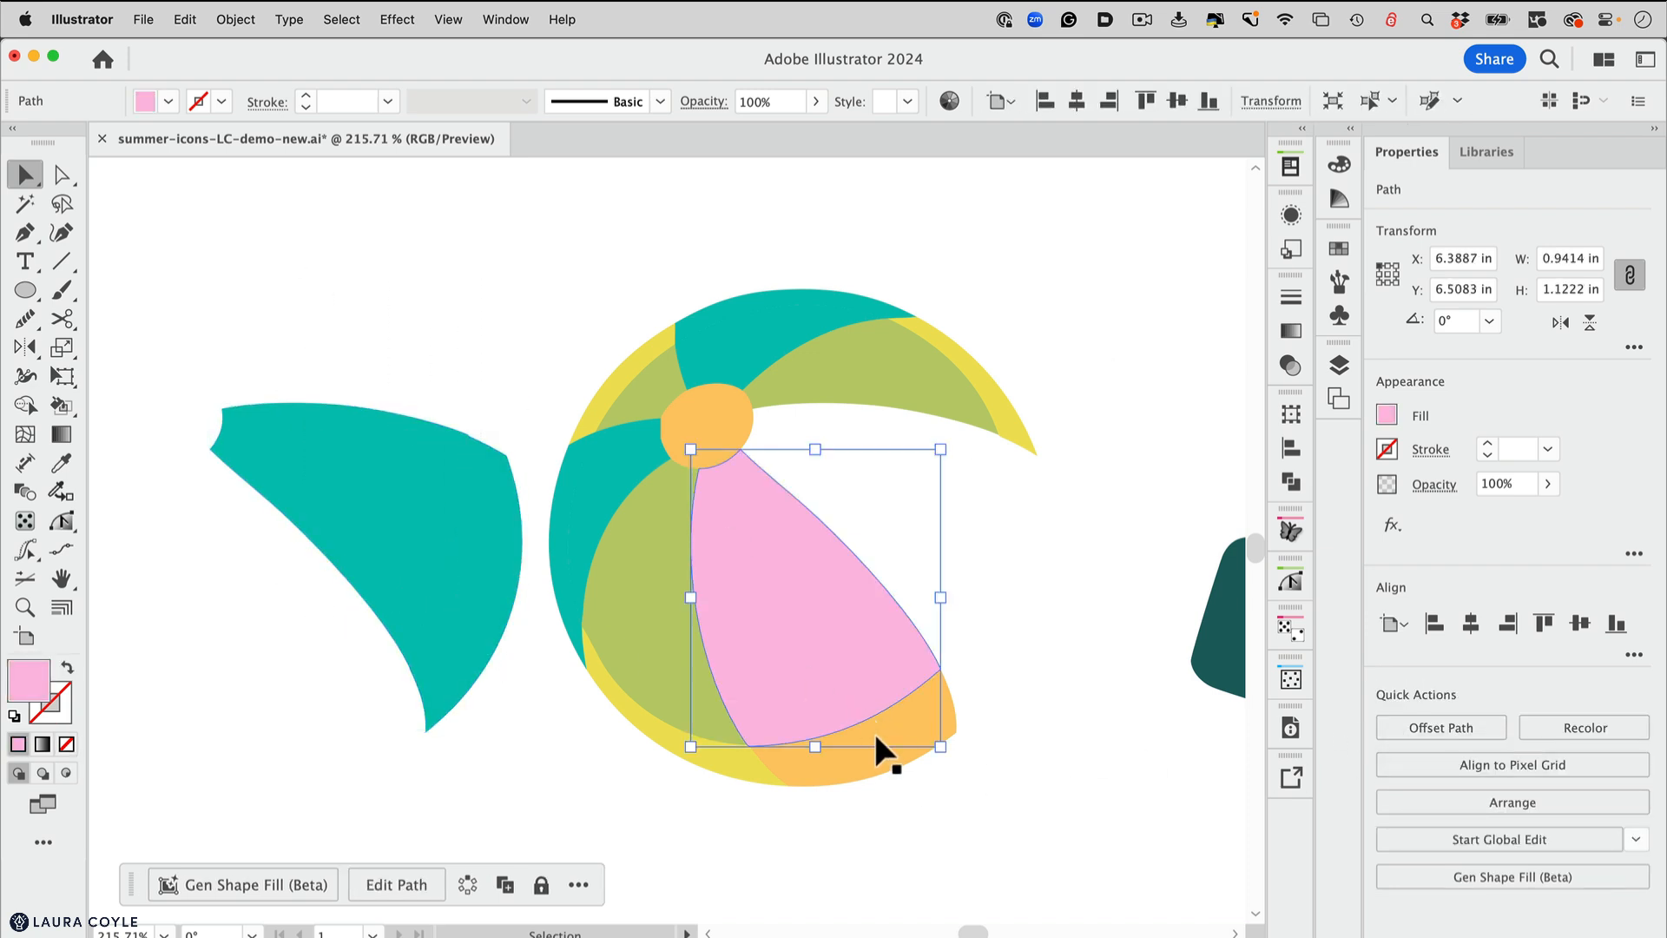
{"action": "left_click", "coordinate": [877, 752], "text": "shift"}
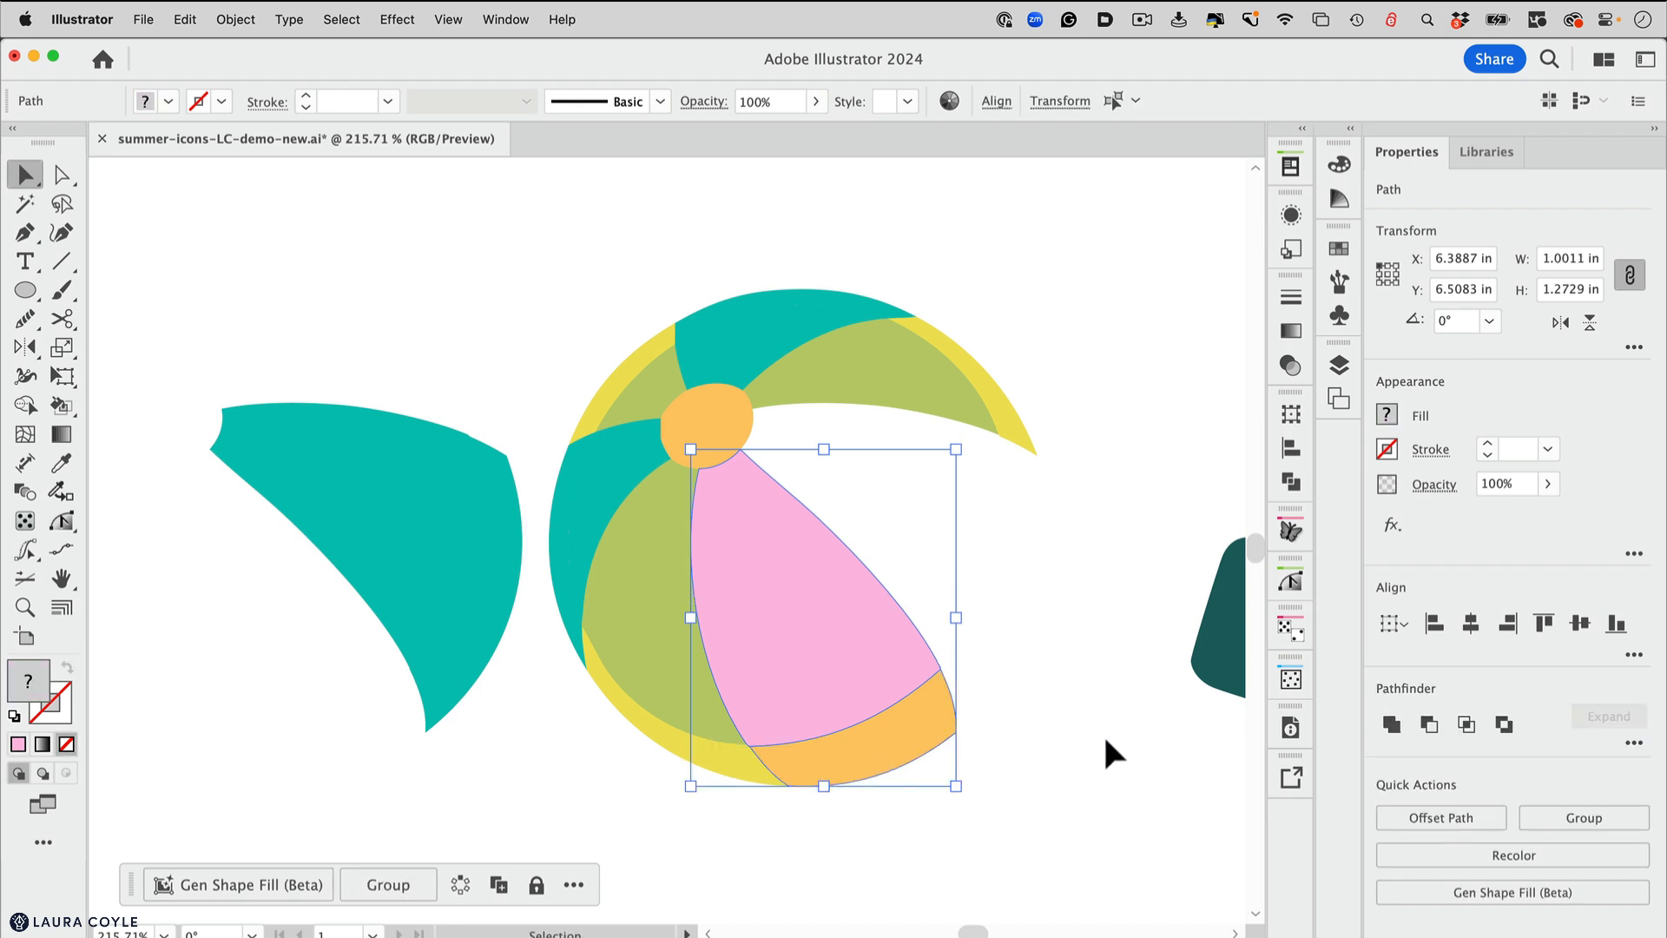
{"action": "left_click", "coordinate": [1387, 733]}
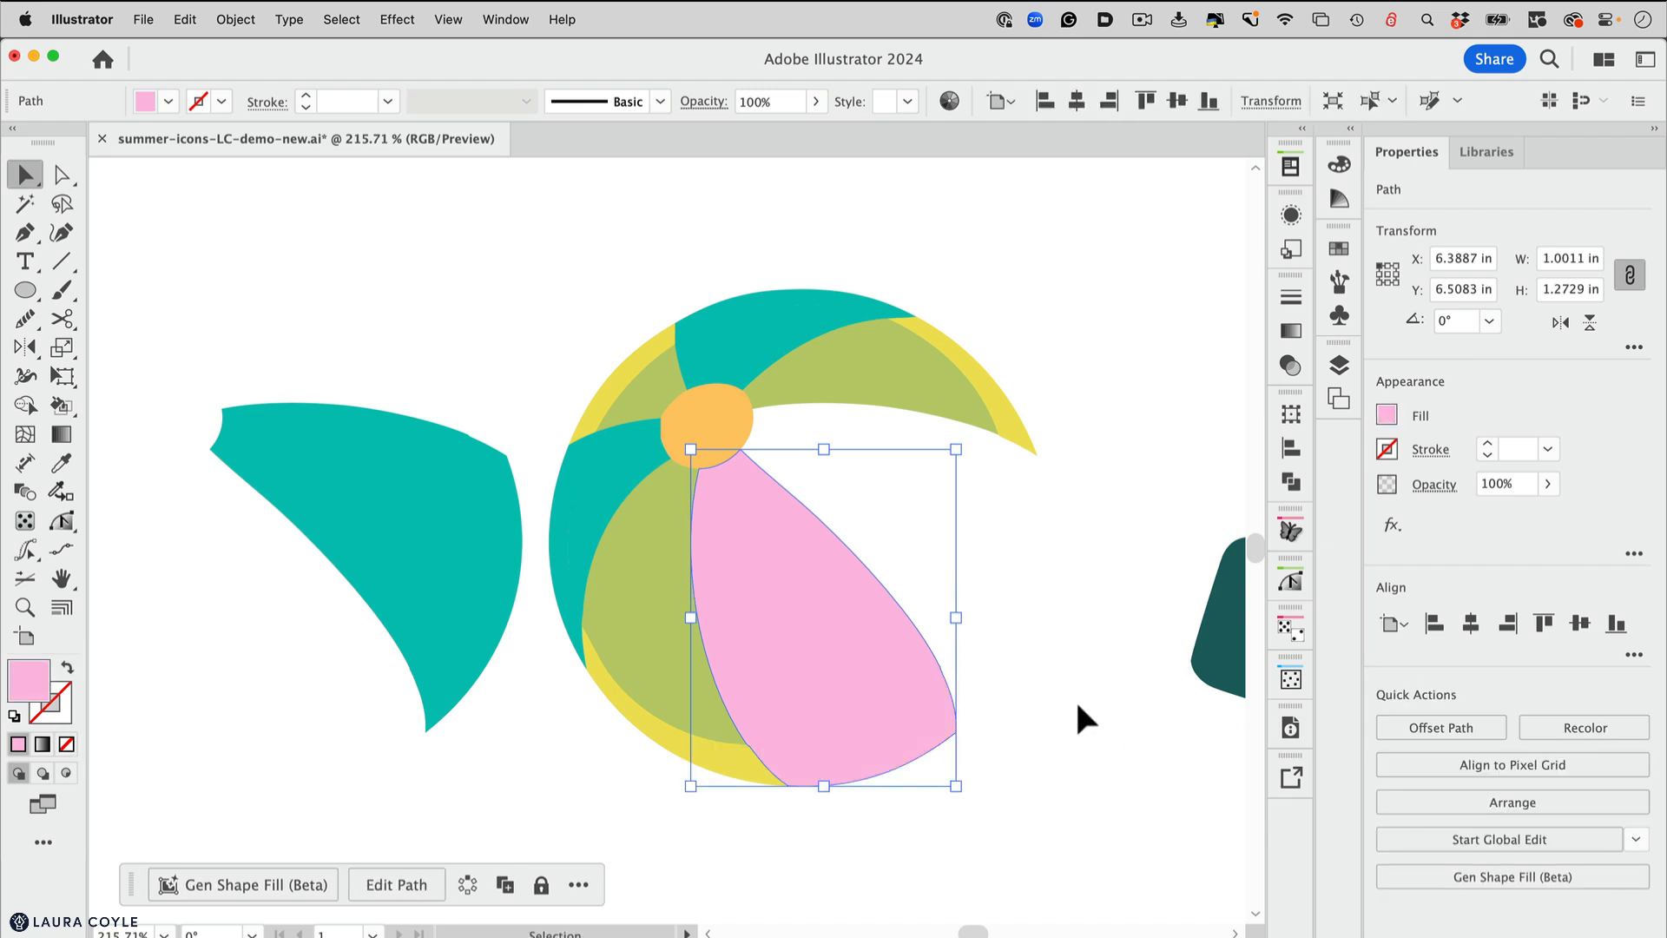
{"action": "key", "text": "a"}
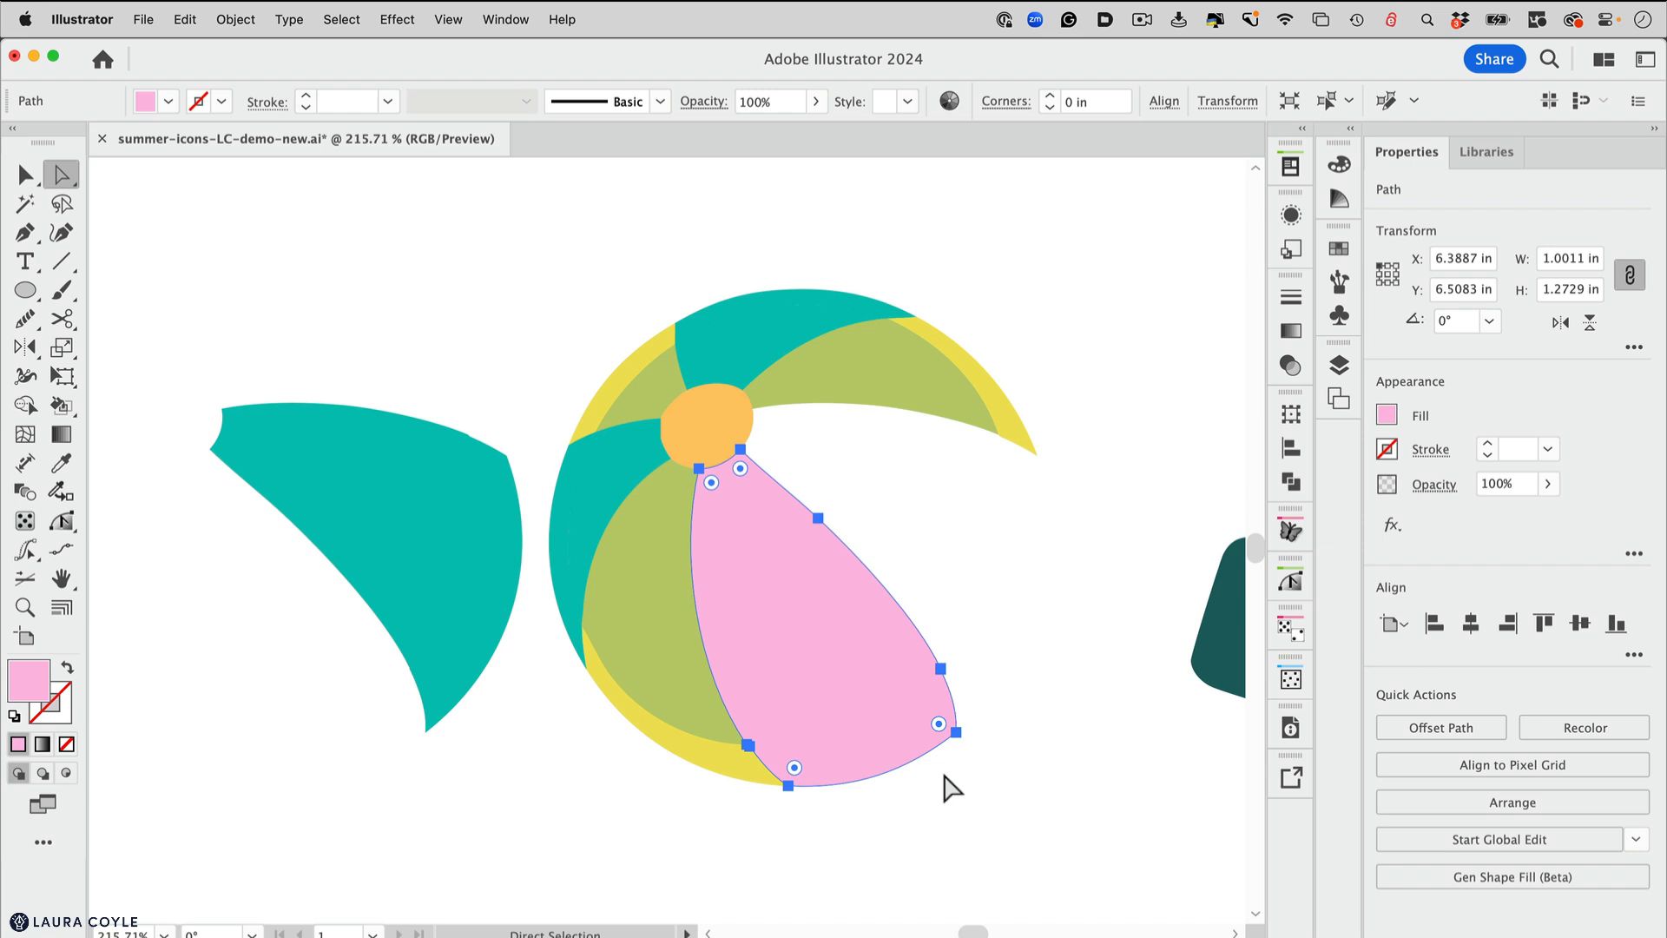
{"action": "left_click", "coordinate": [1066, 735]}
{"action": "key", "text": "v"}
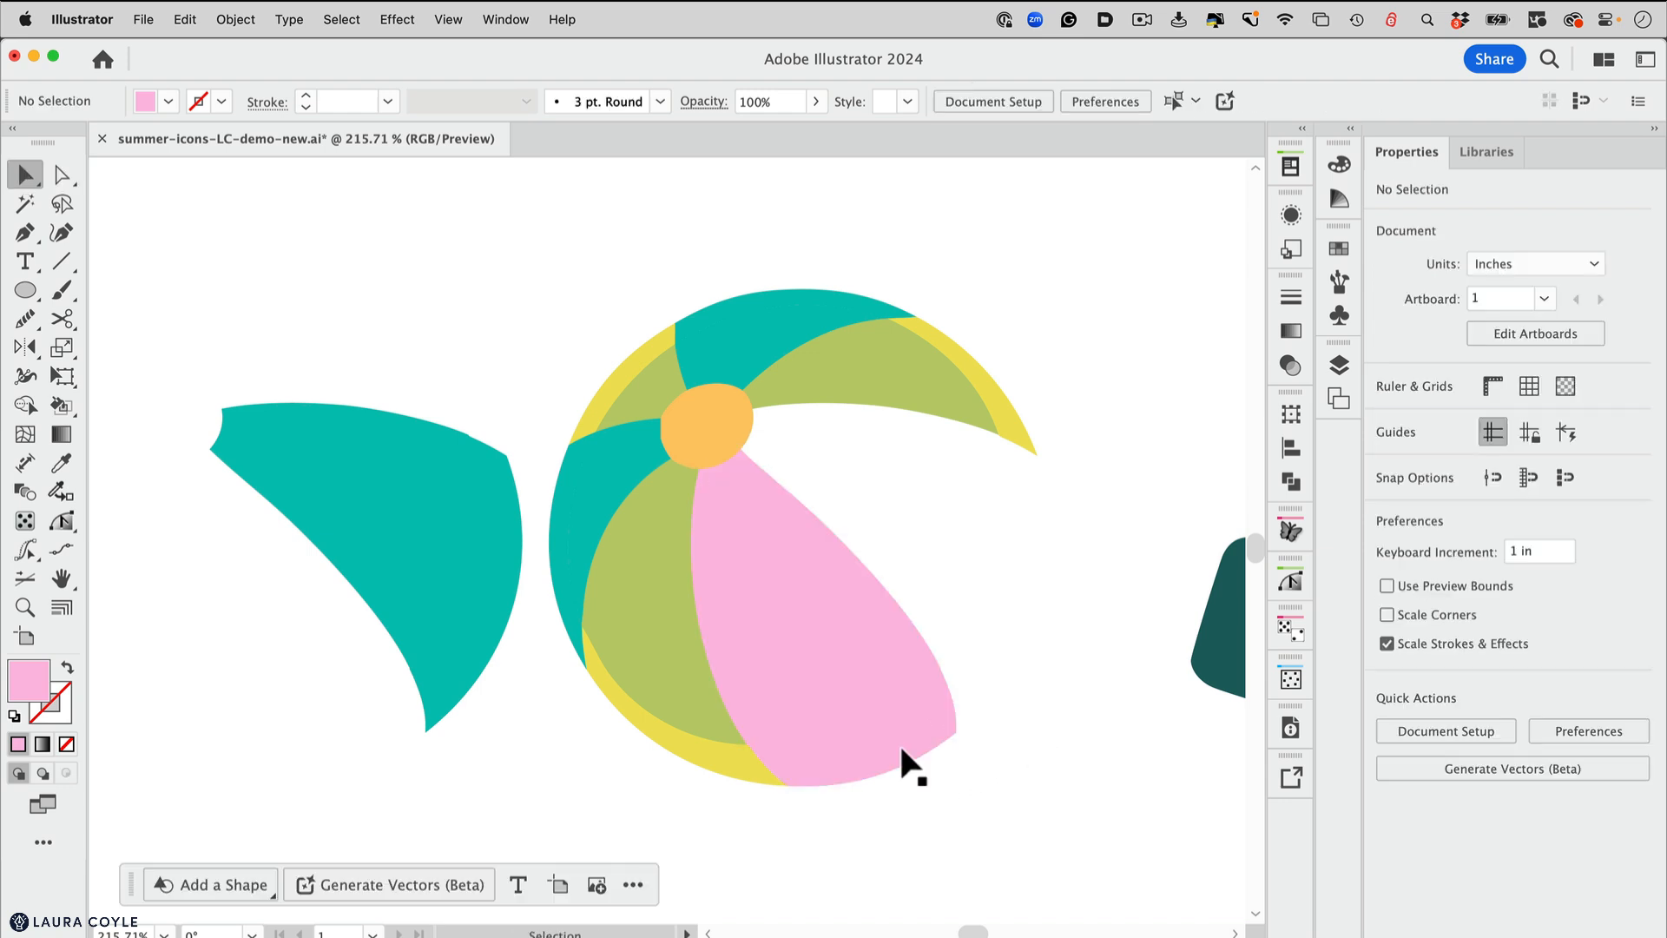
Unite the lower-left green panel with its yellow edge, and unite the two pieces of the left teal panel
{"action": "left_click", "coordinate": [663, 737]}
{"action": "left_click", "coordinate": [665, 673], "text": "shift"}
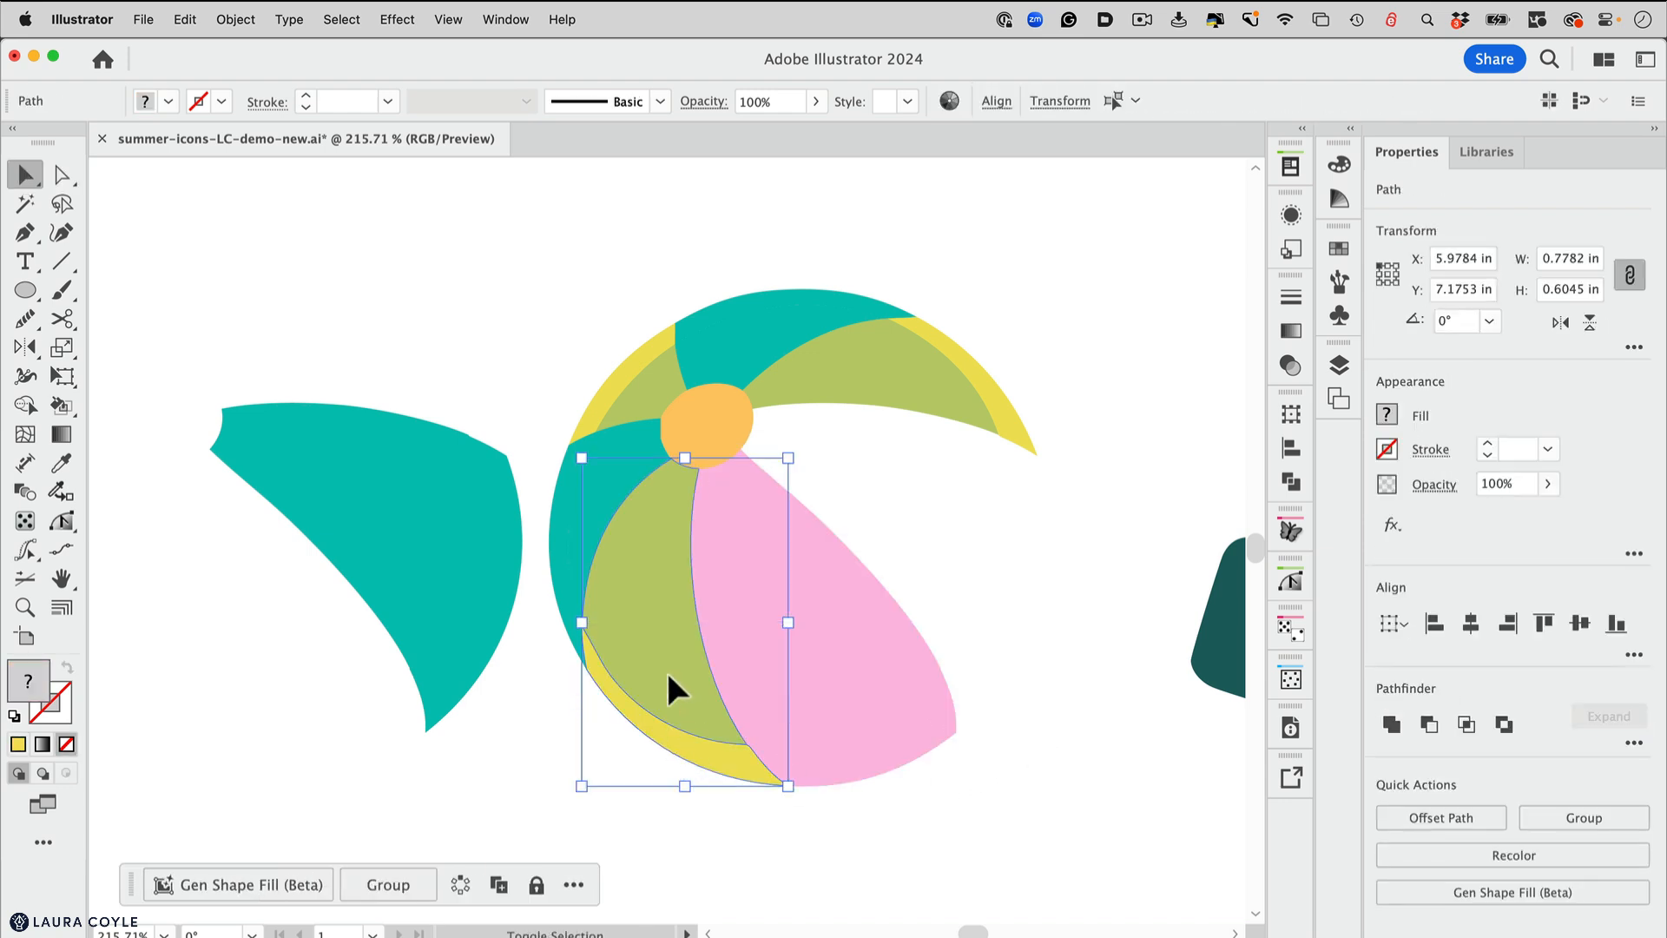
{"action": "left_click", "coordinate": [1390, 724]}
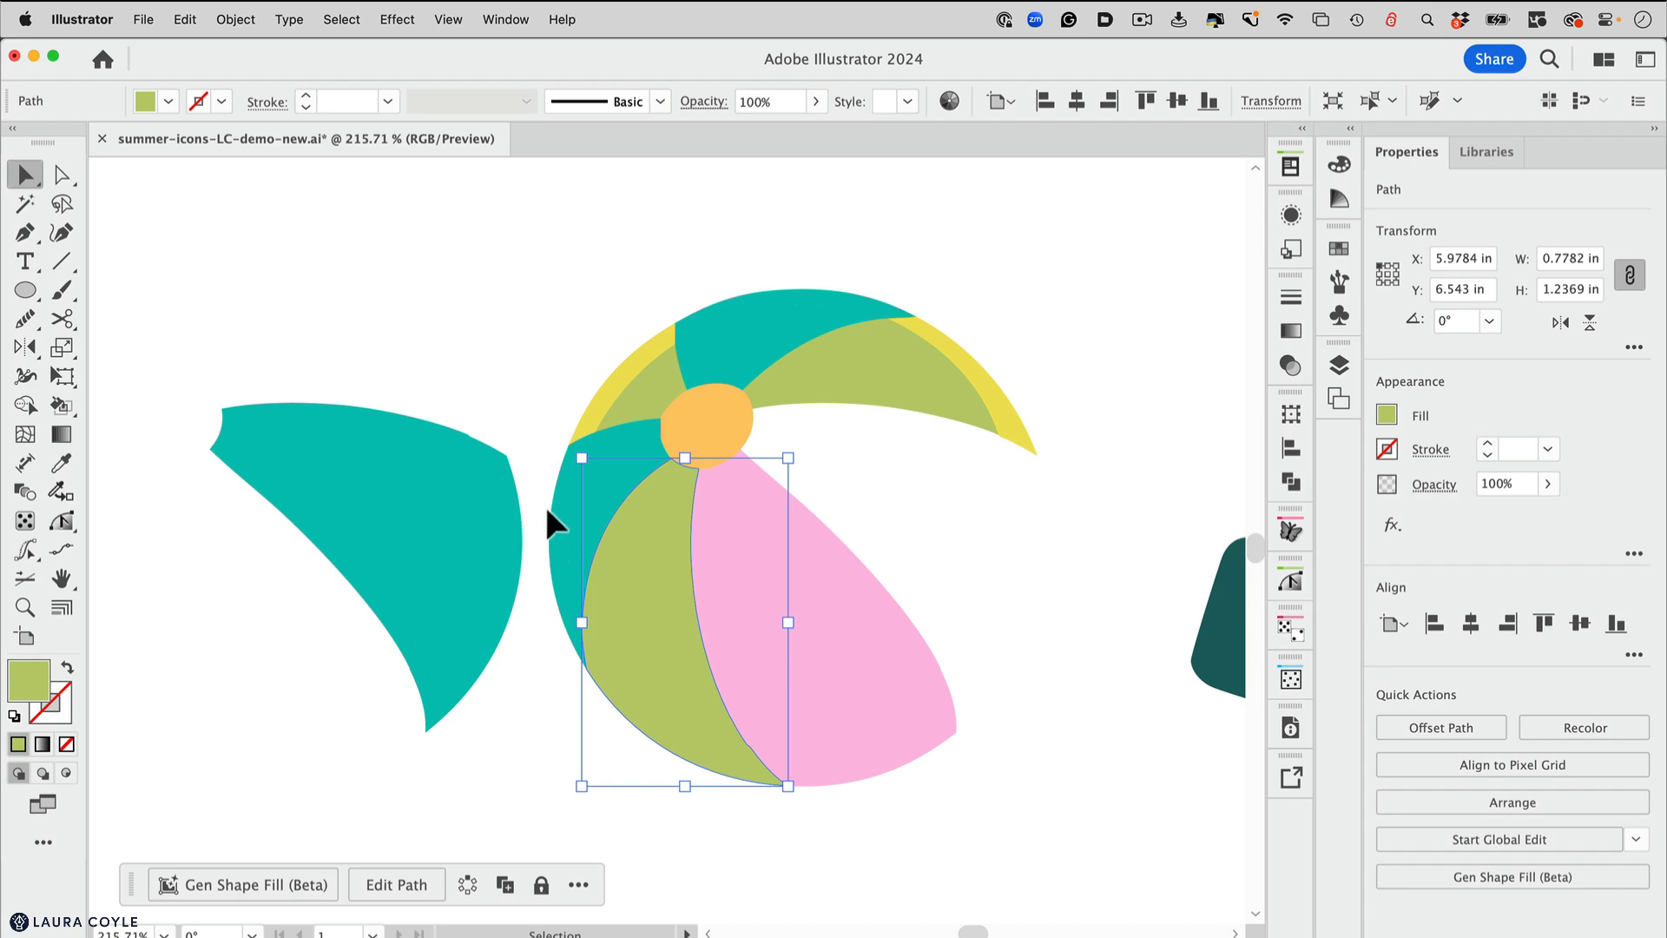
{"action": "left_click", "coordinate": [560, 524]}
{"action": "left_click", "coordinate": [592, 497], "text": "shift"}
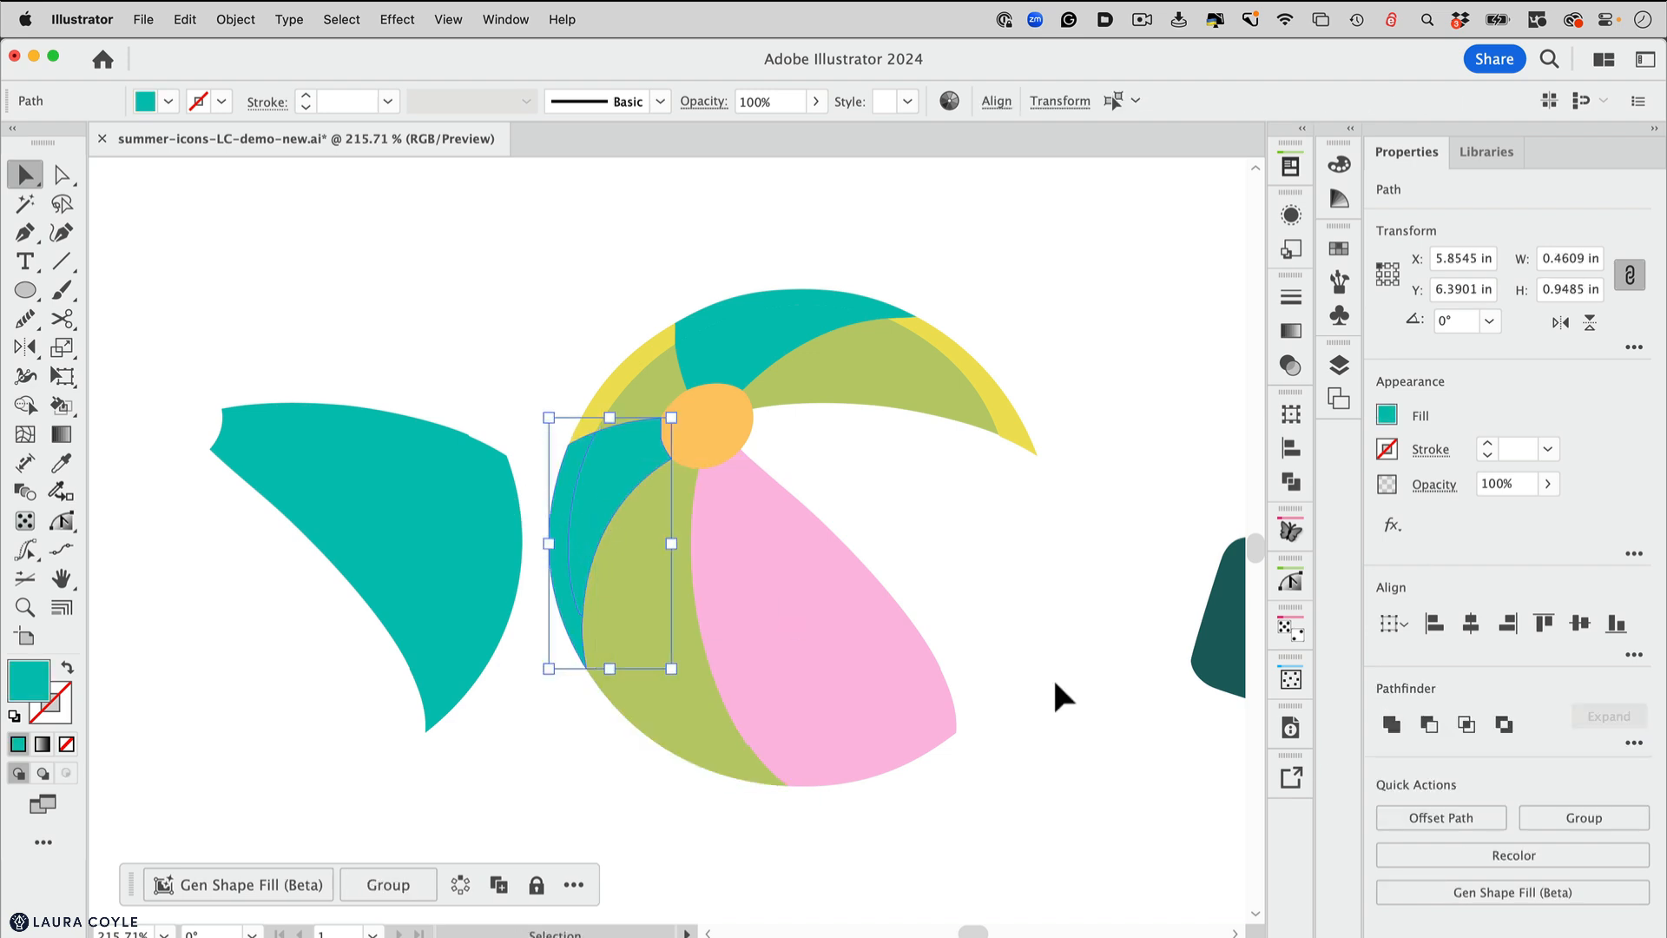
{"action": "left_click", "coordinate": [1390, 724]}
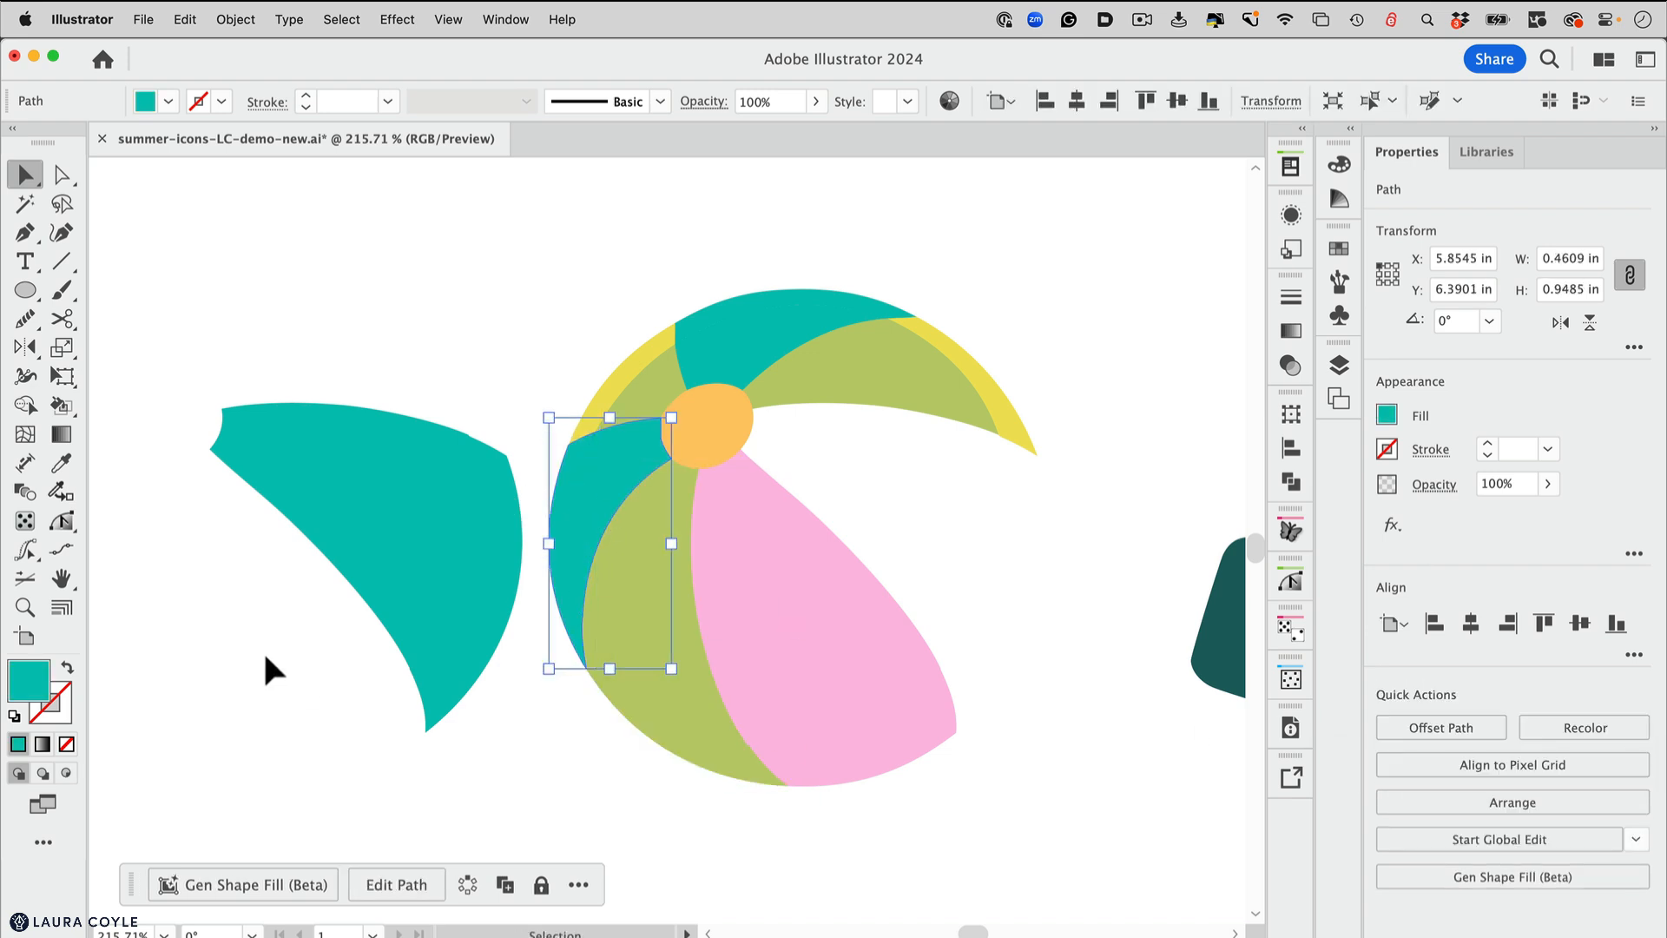
Move the merged large teal panel 2 in to the right, back into its gap in the ball
{"action": "left_click", "coordinate": [382, 580]}
{"action": "left_click_drag", "start_coordinate": [383, 580], "coordinate": [759, 548]}
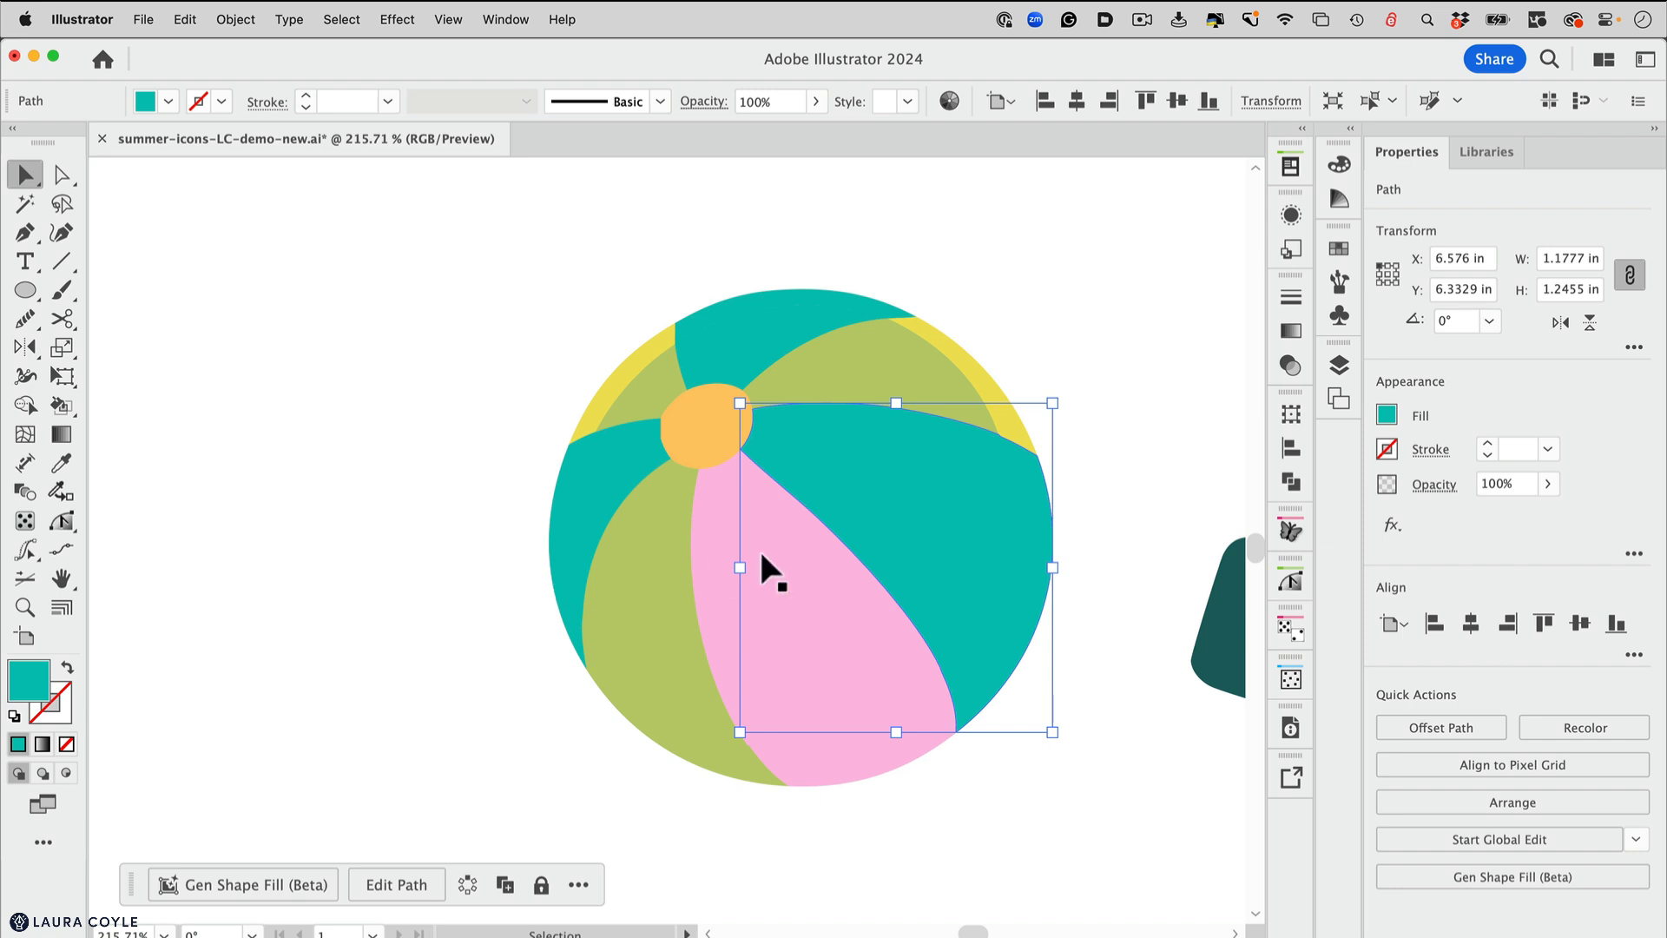
Duplicate the upper-left yellow edge 1 in to the left and unite the original with the green panel beside it
{"action": "left_click", "coordinate": [623, 382]}
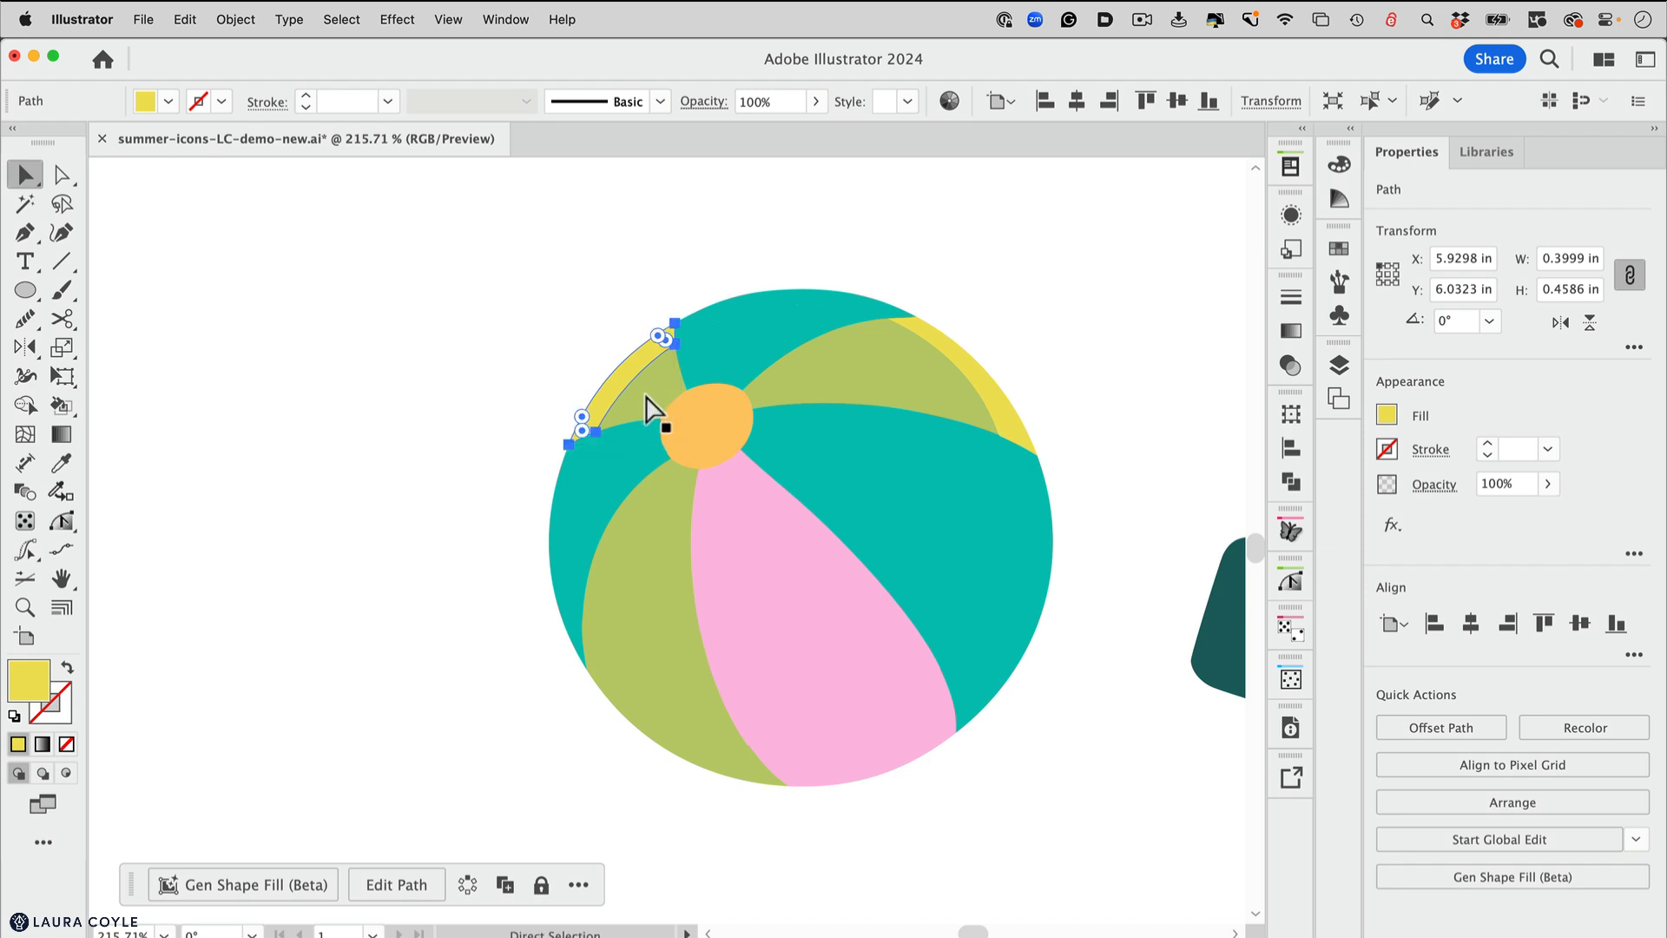
{"action": "key", "text": "Left"}
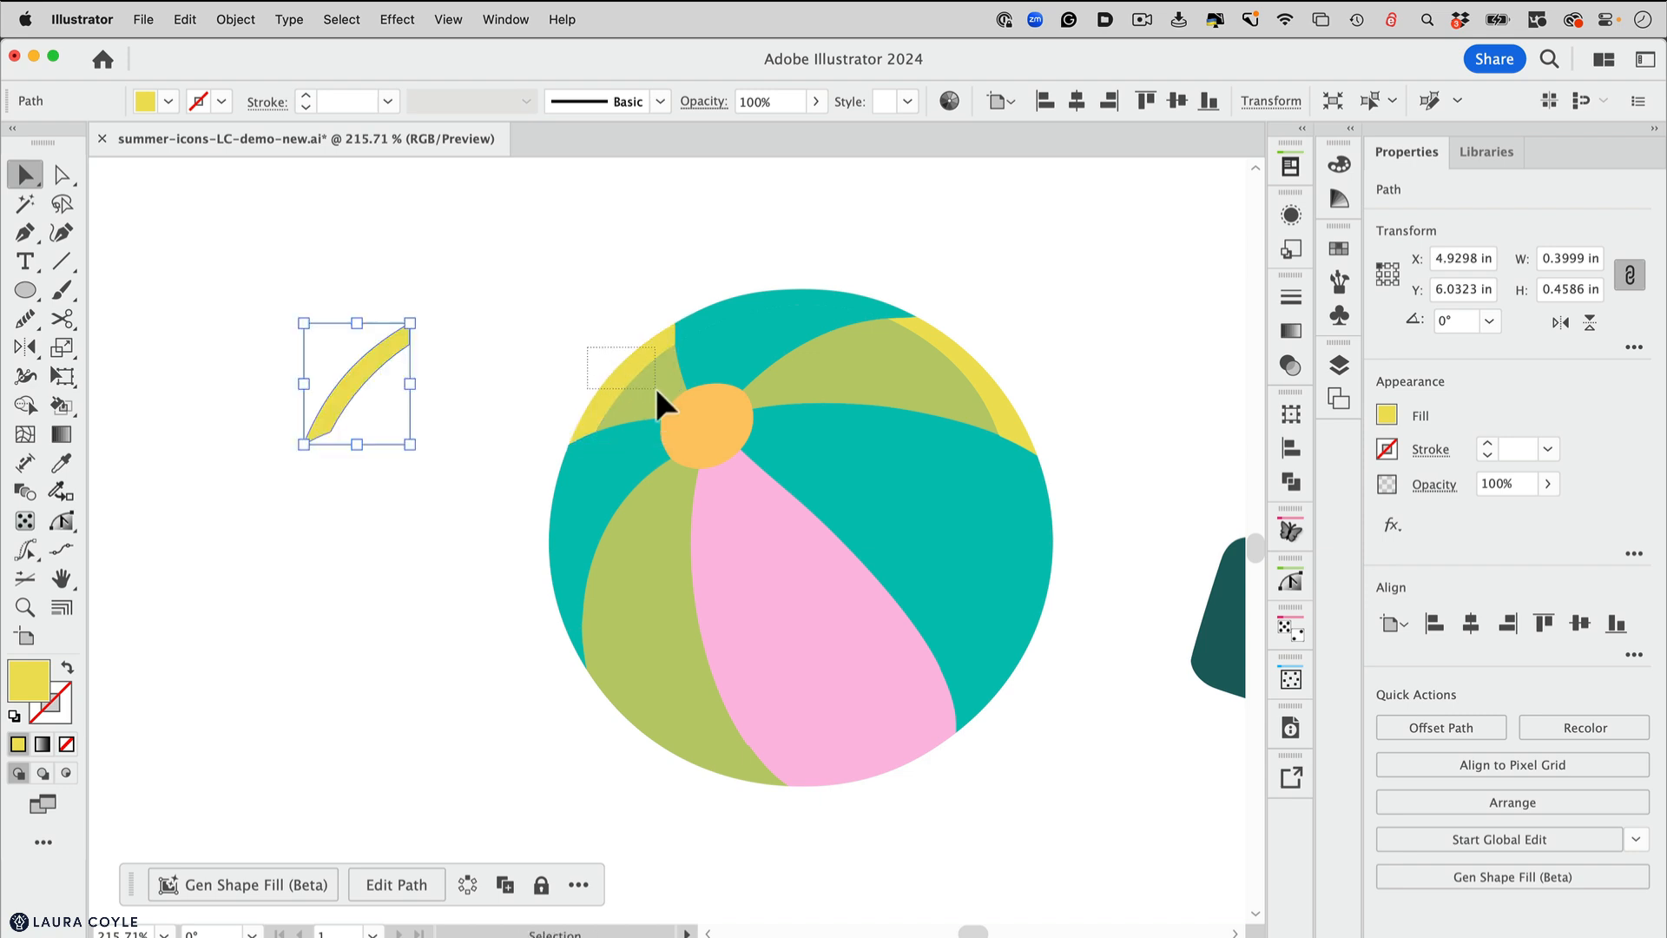
{"action": "left_click_drag", "start_coordinate": [656, 388], "coordinate": [656, 390]}
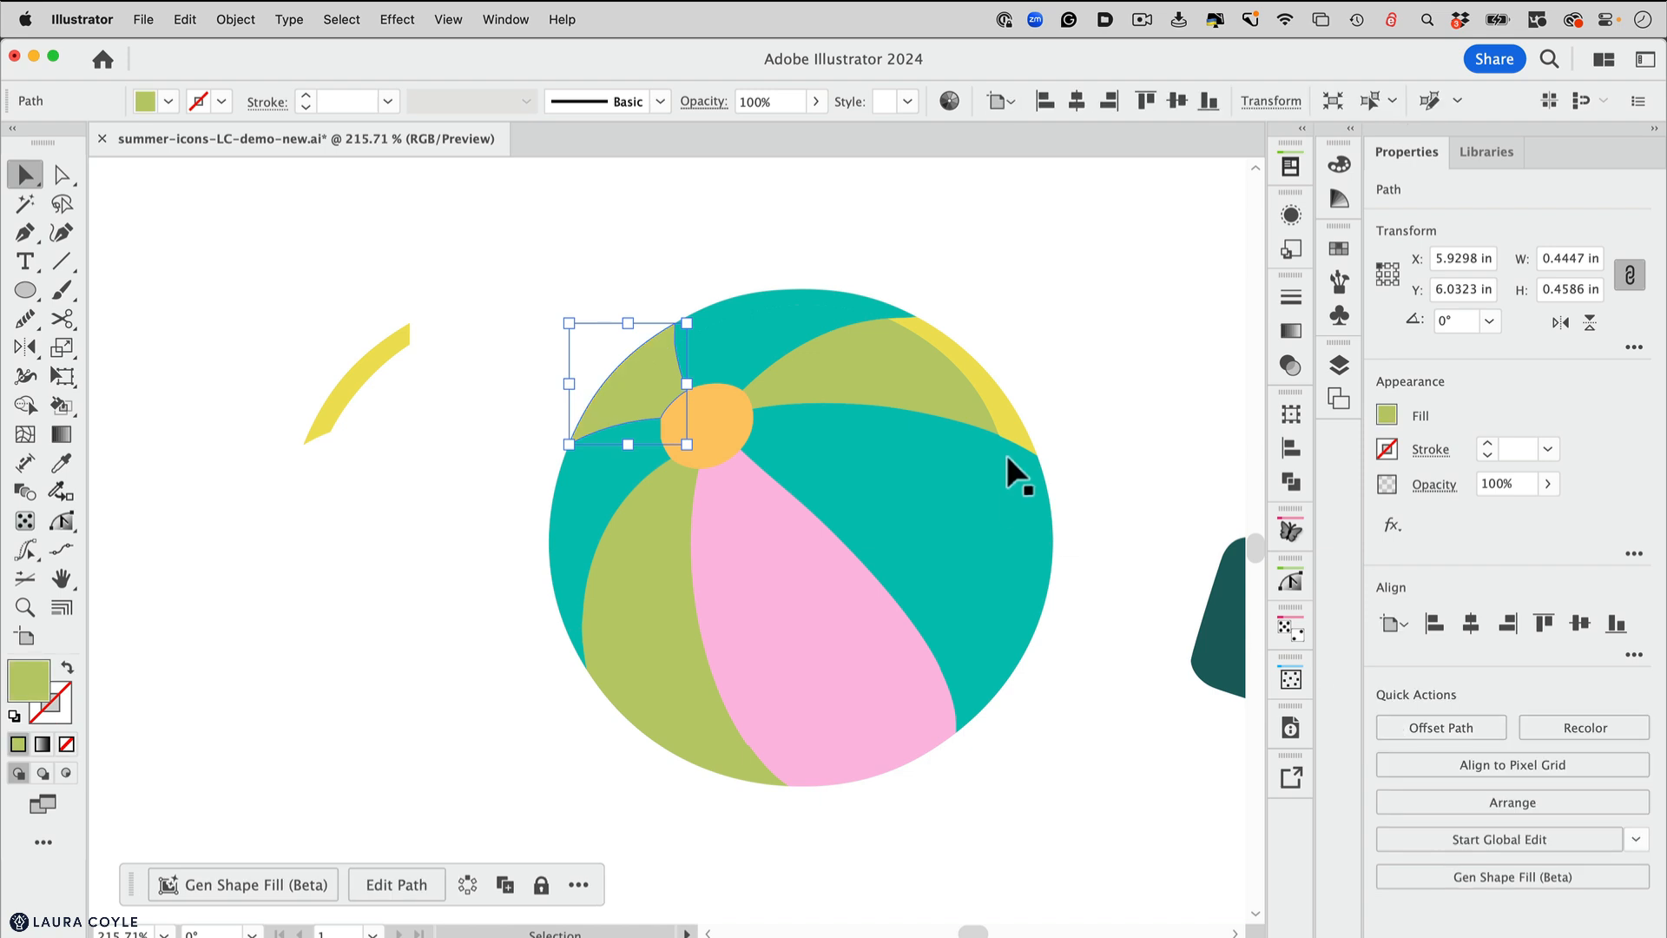
{"action": "key", "text": "super+shift+a"}
Duplicate the upper-right yellow edge 1 in to the right and unite the original with the green panel beside it
{"action": "left_click", "coordinate": [994, 389]}
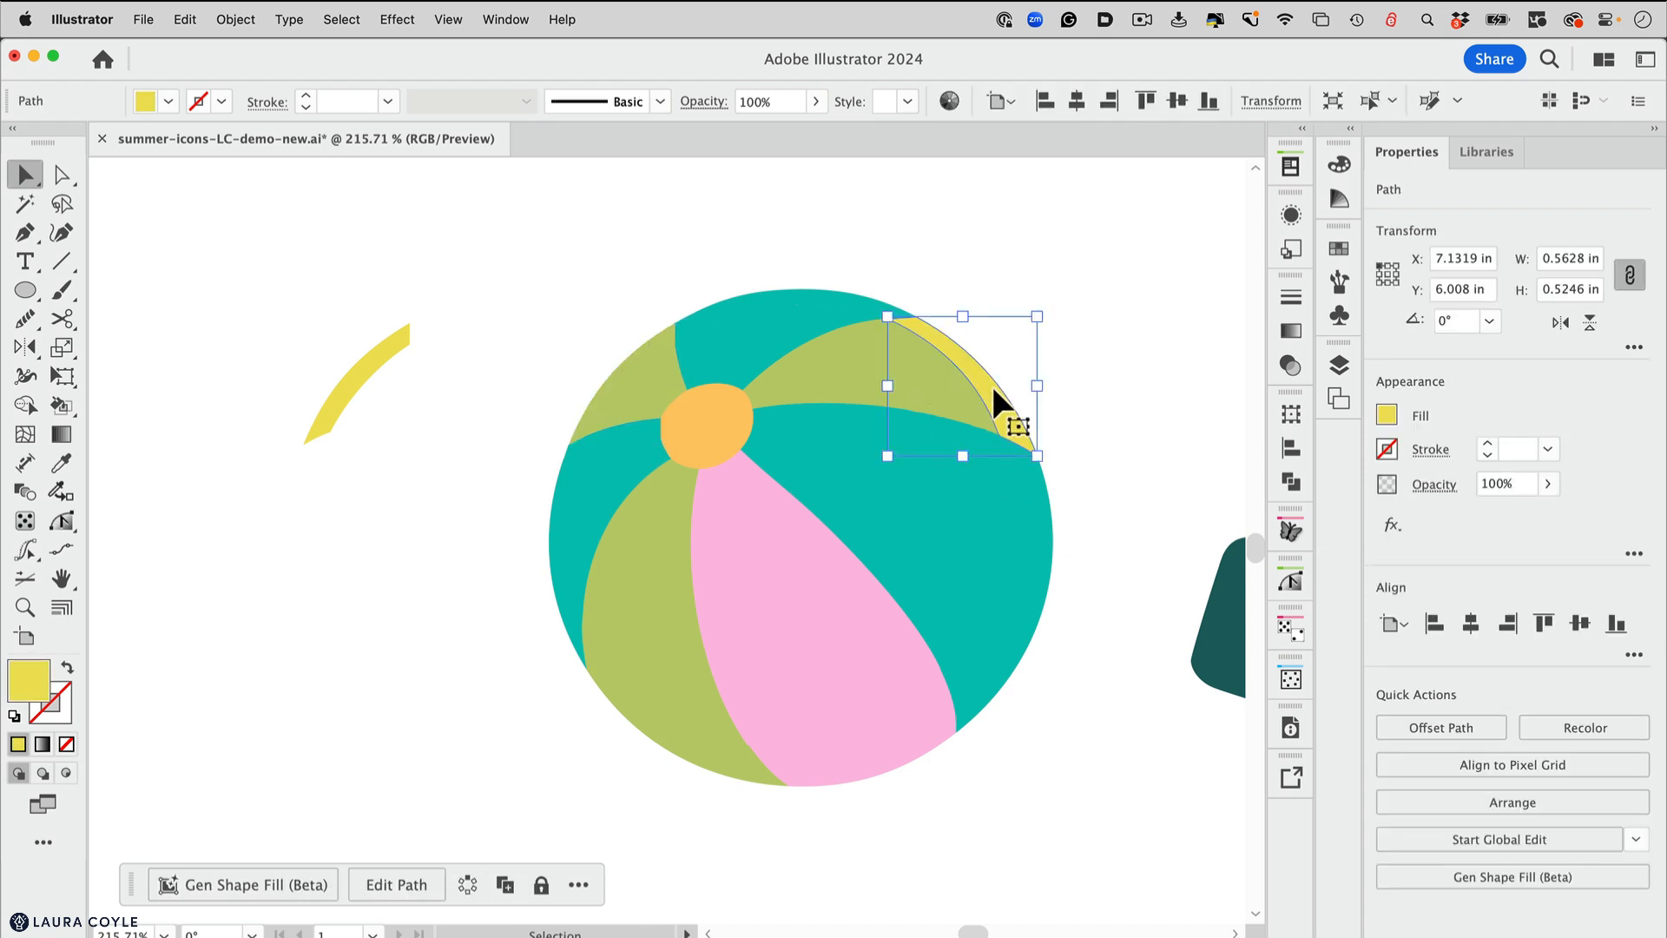
{"action": "key", "text": "alt+shift+Right"}
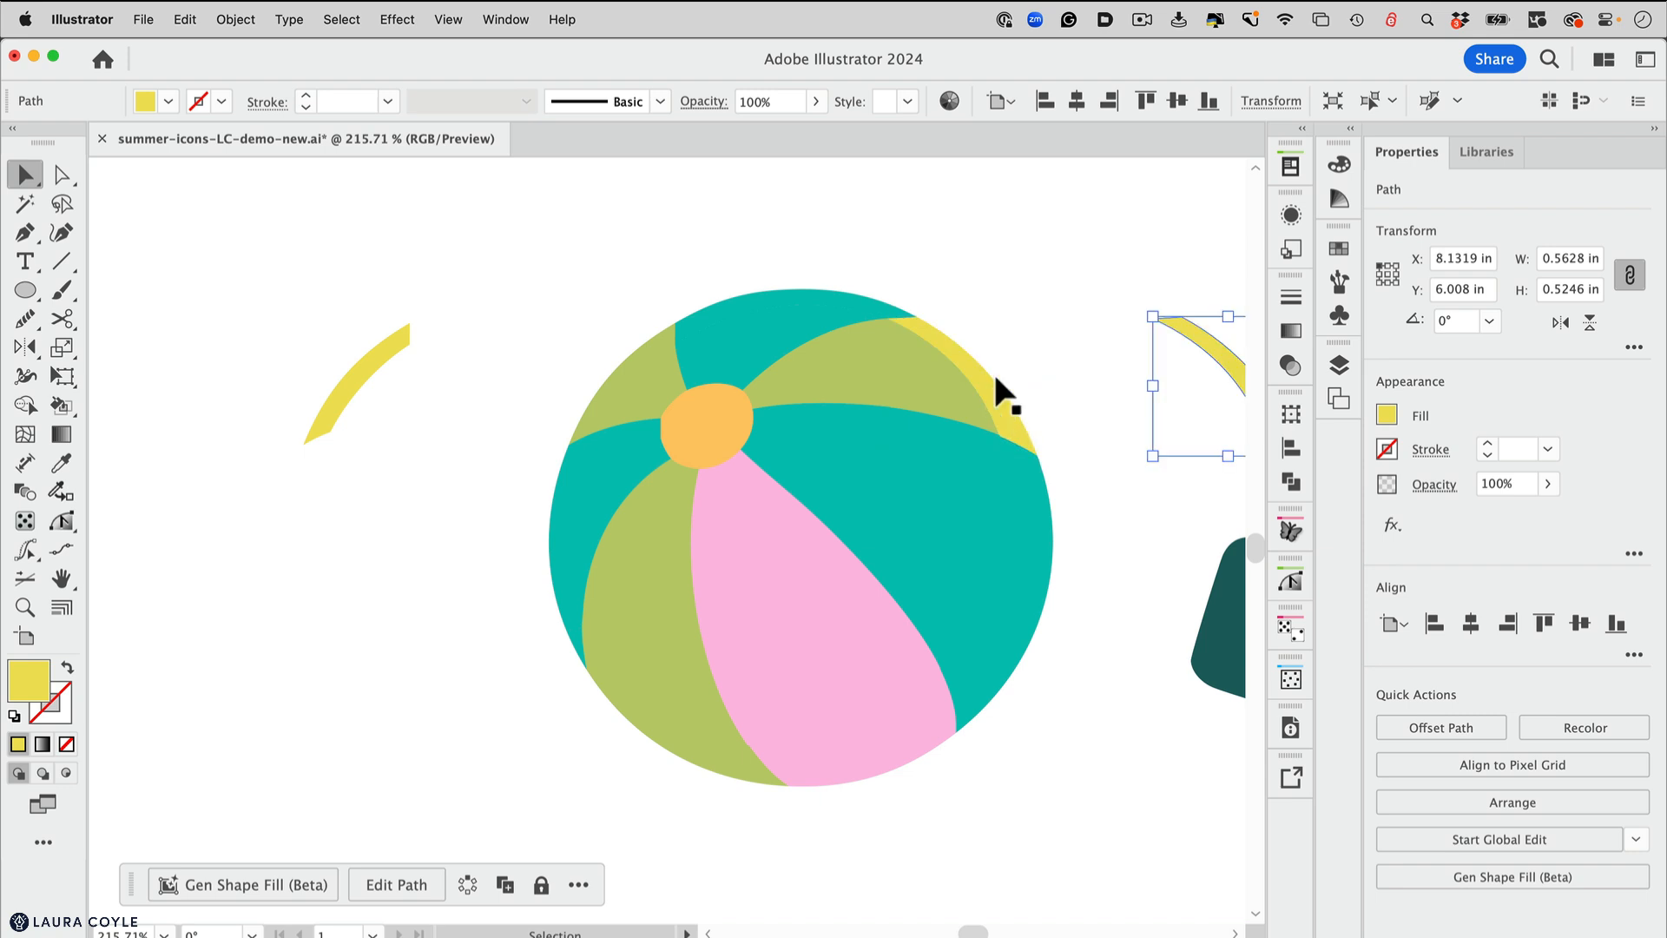
{"action": "left_click", "coordinate": [949, 390], "text": "shift"}
{"action": "left_click", "coordinate": [1389, 723]}
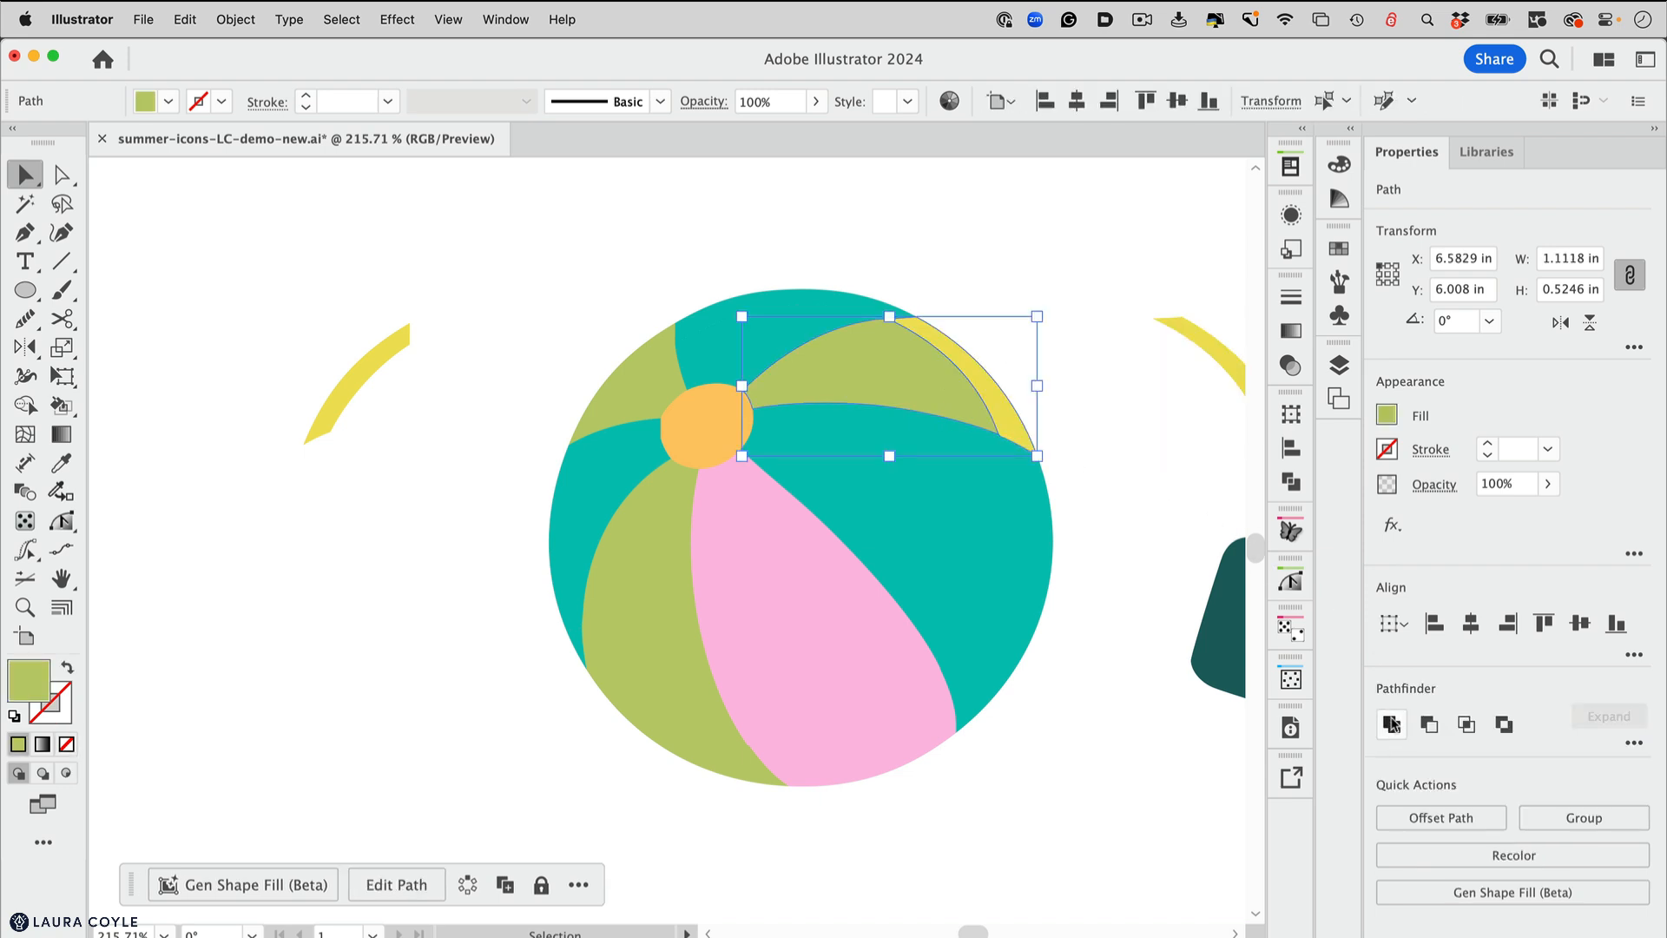
{"action": "left_click", "coordinate": [1022, 301]}
Unite the two pieces of the teal panel at the top of the ball
{"action": "left_click", "coordinate": [871, 340]}
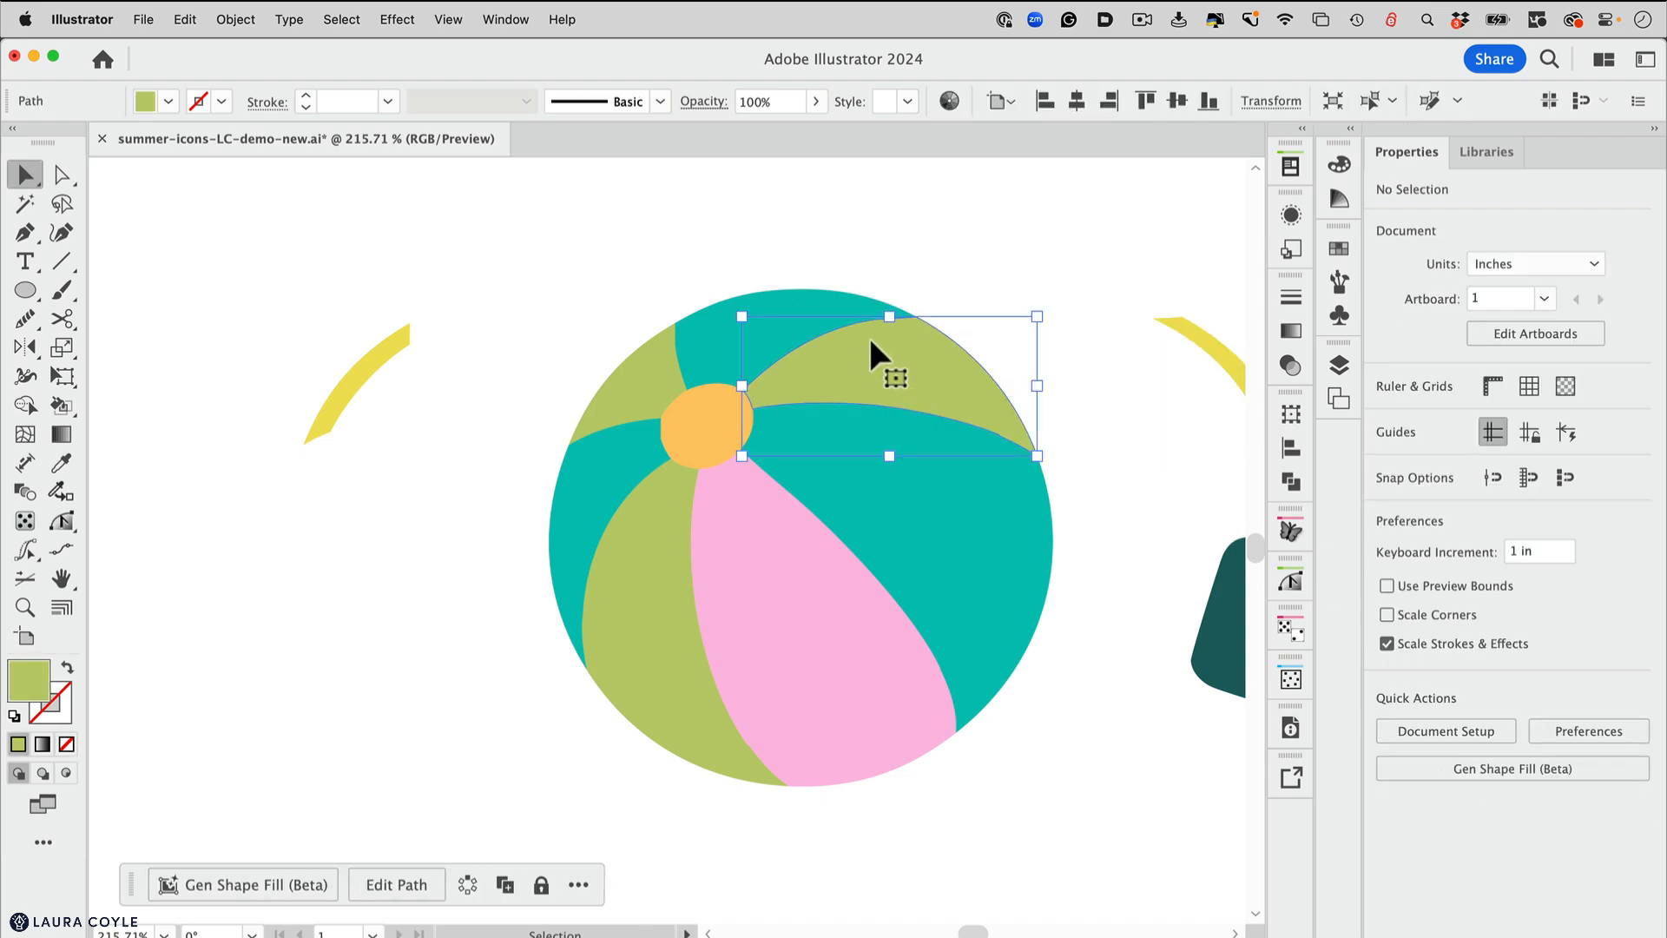
{"action": "left_click", "coordinate": [800, 324]}
{"action": "left_click_drag", "start_coordinate": [797, 308], "coordinate": [801, 316]}
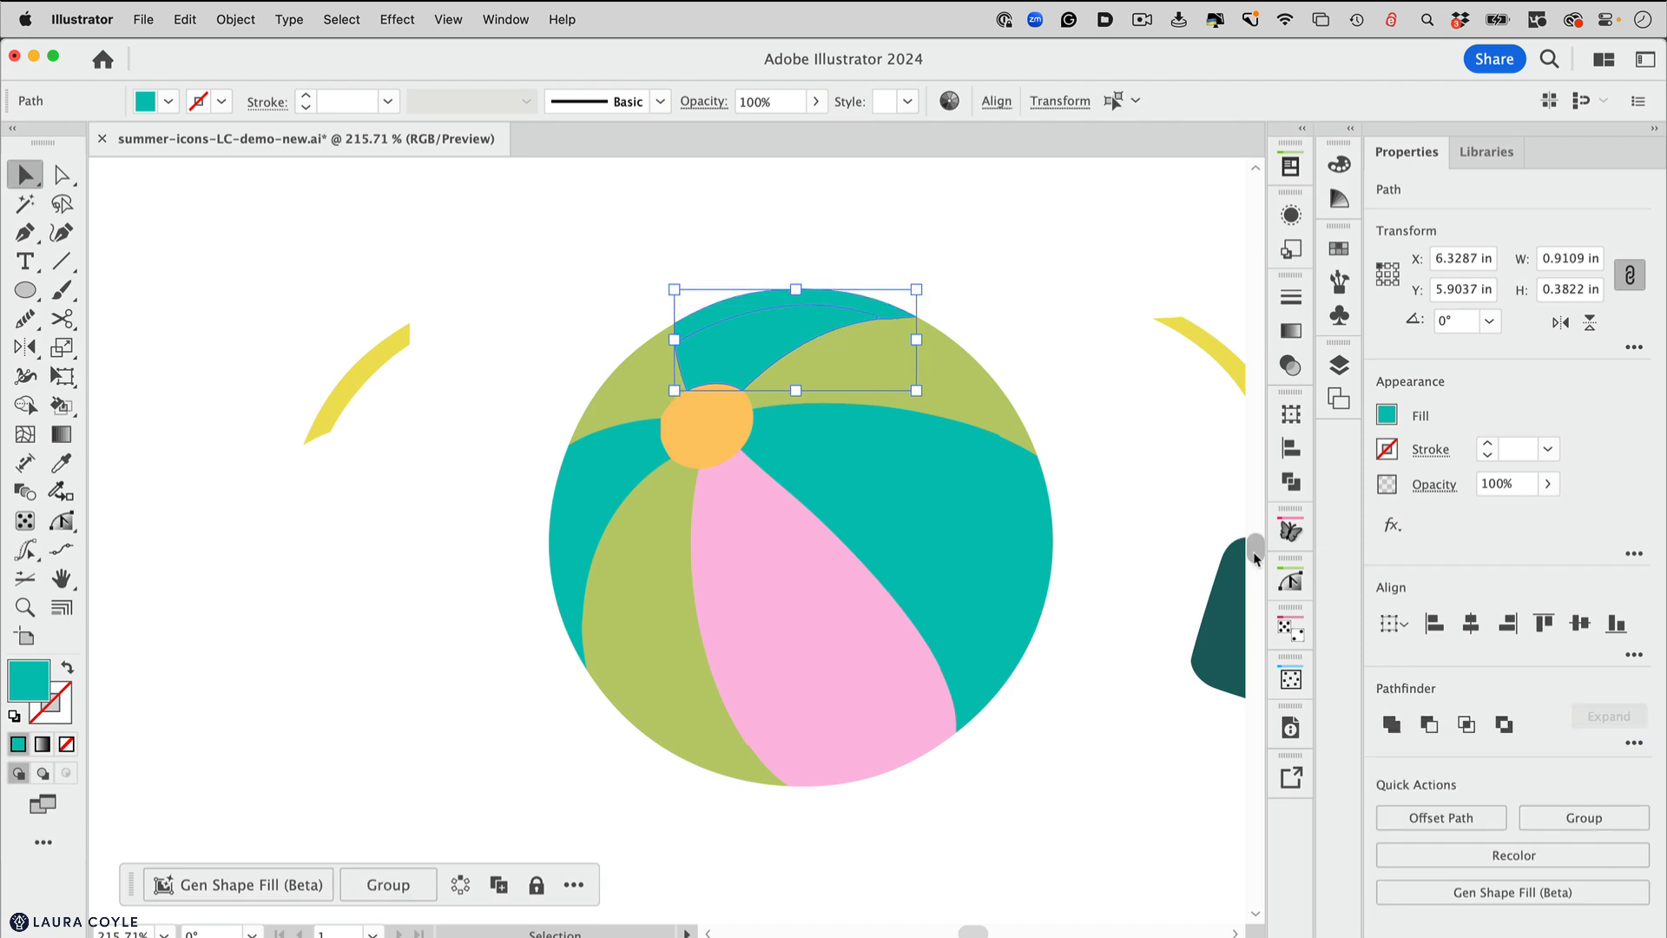
{"action": "left_click", "coordinate": [1391, 725]}
Examine the ball's merged green, teal and pink panels by selecting them one at a time
{"action": "left_click", "coordinate": [642, 368]}
{"action": "left_click", "coordinate": [642, 368]}
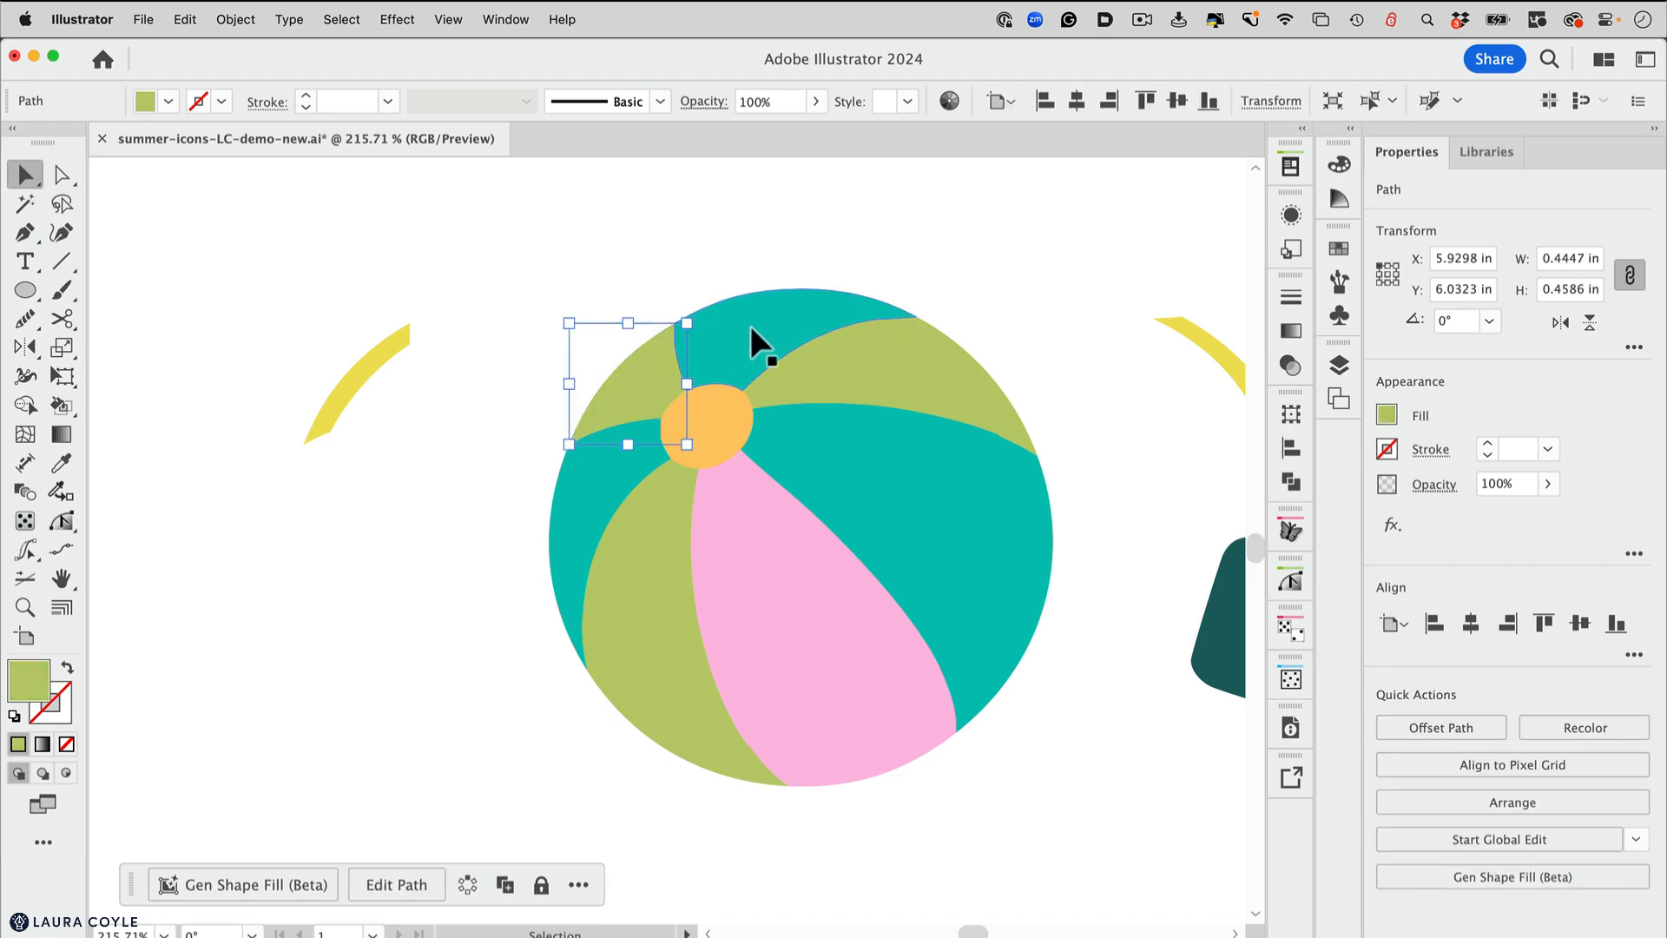
{"action": "left_click", "coordinate": [754, 344]}
{"action": "left_click", "coordinate": [878, 370]}
{"action": "left_click", "coordinate": [950, 493]}
{"action": "left_click", "coordinate": [870, 615]}
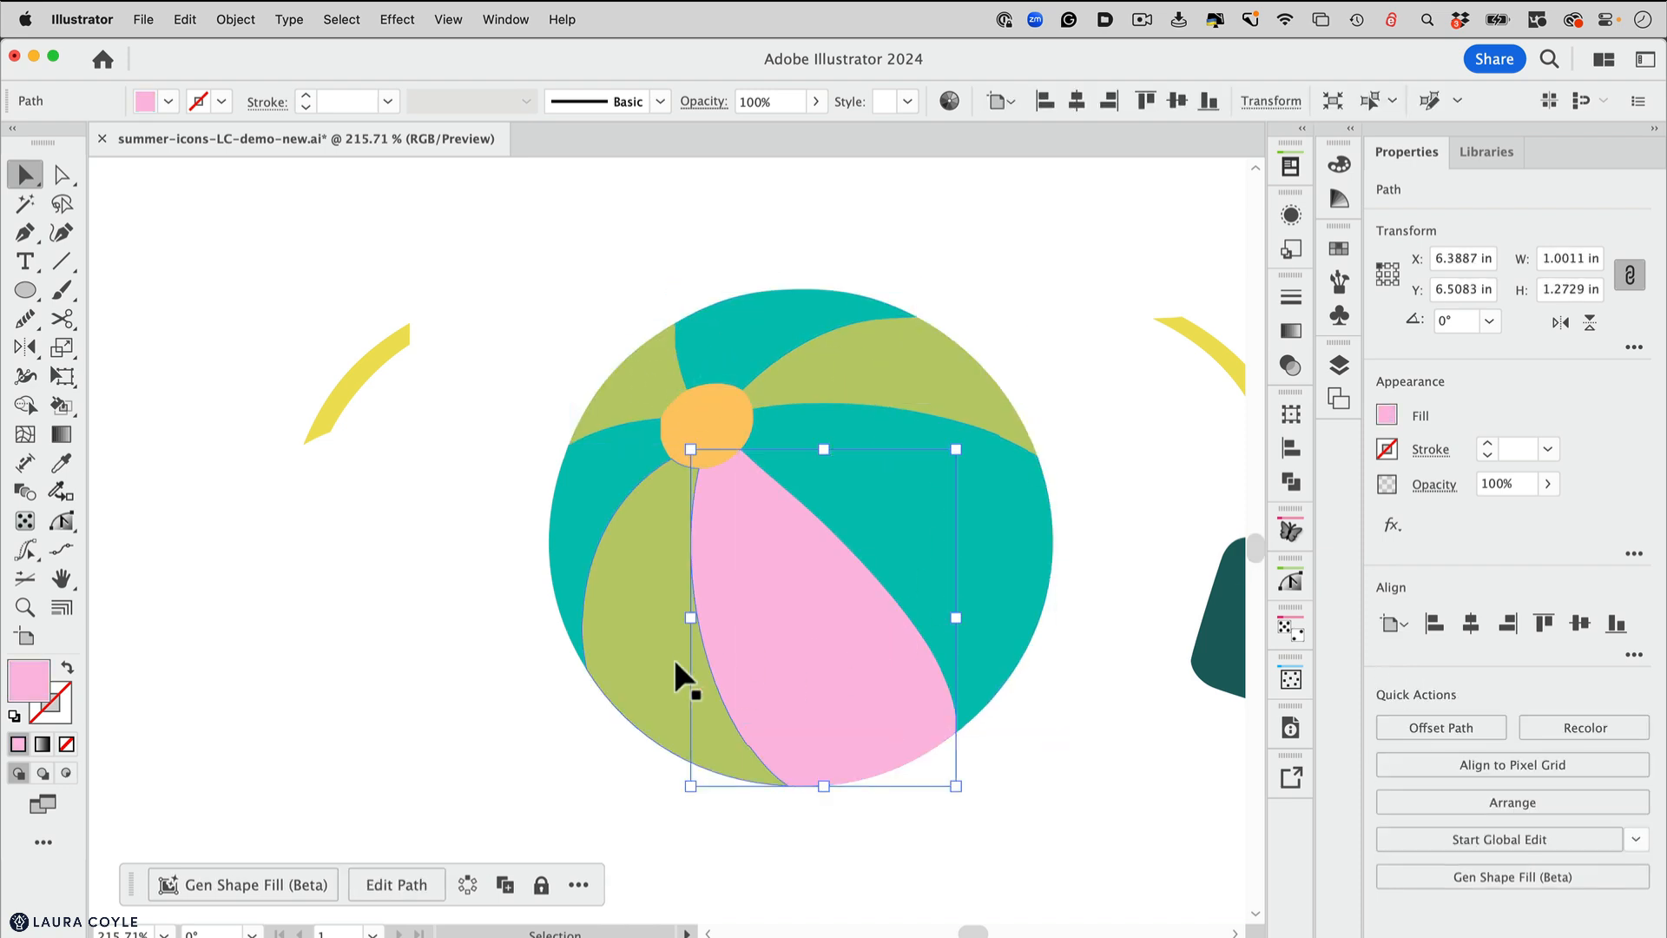
{"action": "left_click", "coordinate": [604, 556]}
{"action": "left_click", "coordinate": [570, 524]}
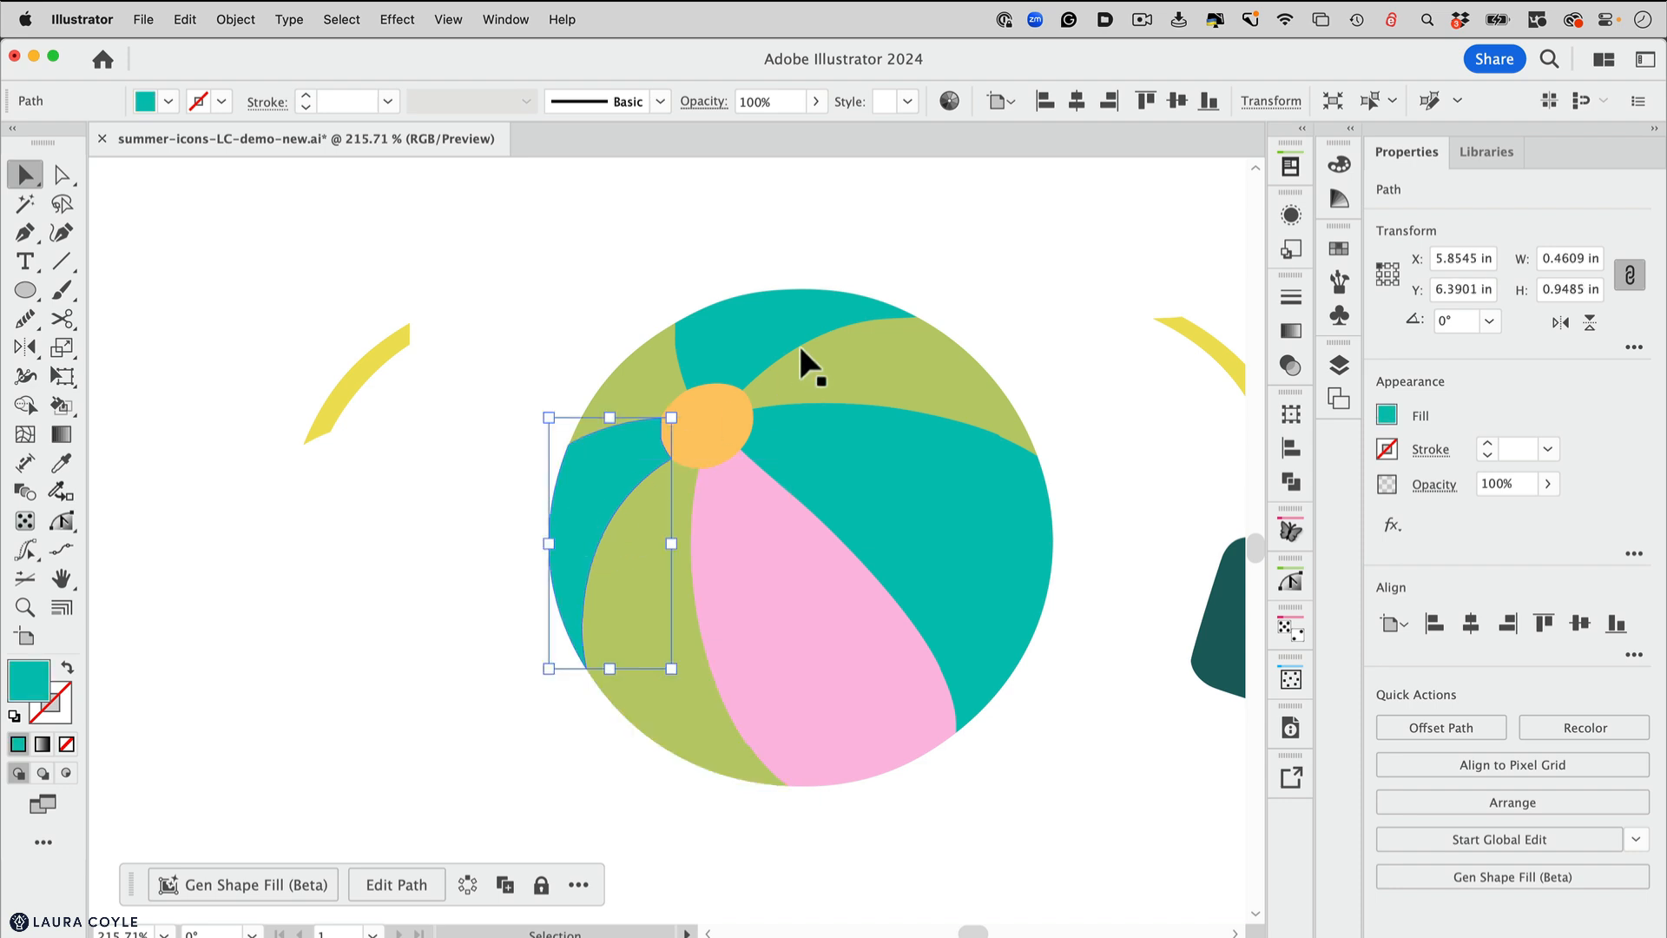
Shrink the right yellow sliver to about 0.30 by 0.28 in and place it as a highlight on the upper-right green panel
{"action": "left_click_drag", "start_coordinate": [807, 349], "coordinate": [607, 422]}
{"action": "left_click_drag", "start_coordinate": [512, 388], "coordinate": [612, 675]}
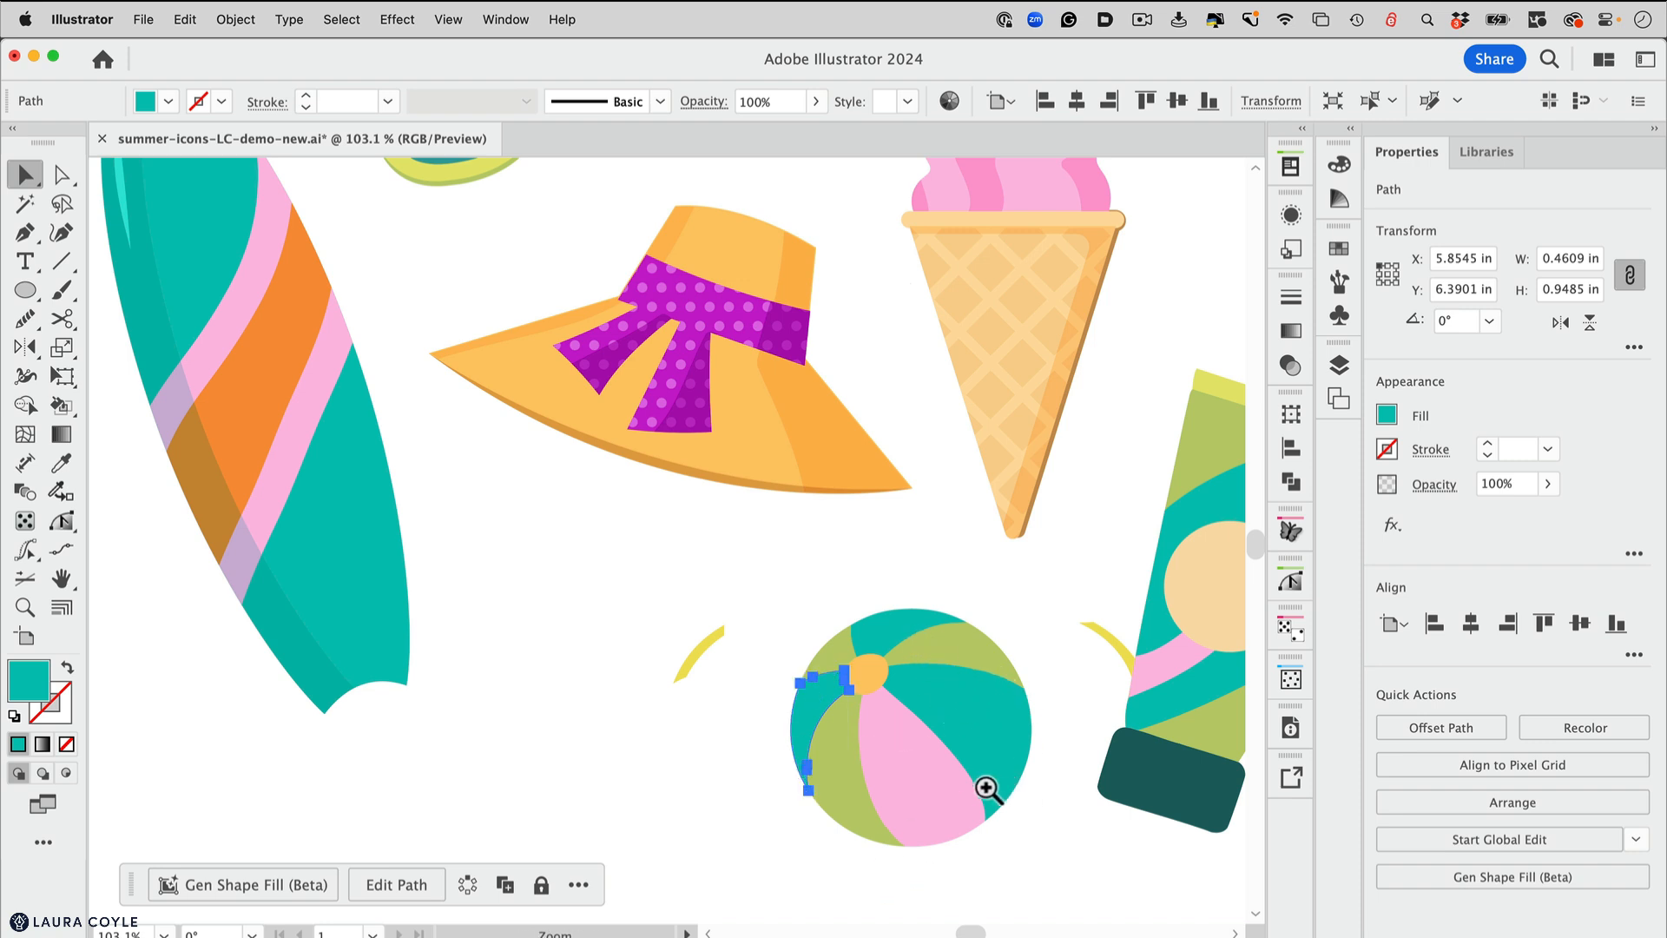
{"action": "left_click_drag", "start_coordinate": [988, 789], "coordinate": [1165, 738]}
{"action": "left_click_drag", "start_coordinate": [1063, 723], "coordinate": [884, 654]}
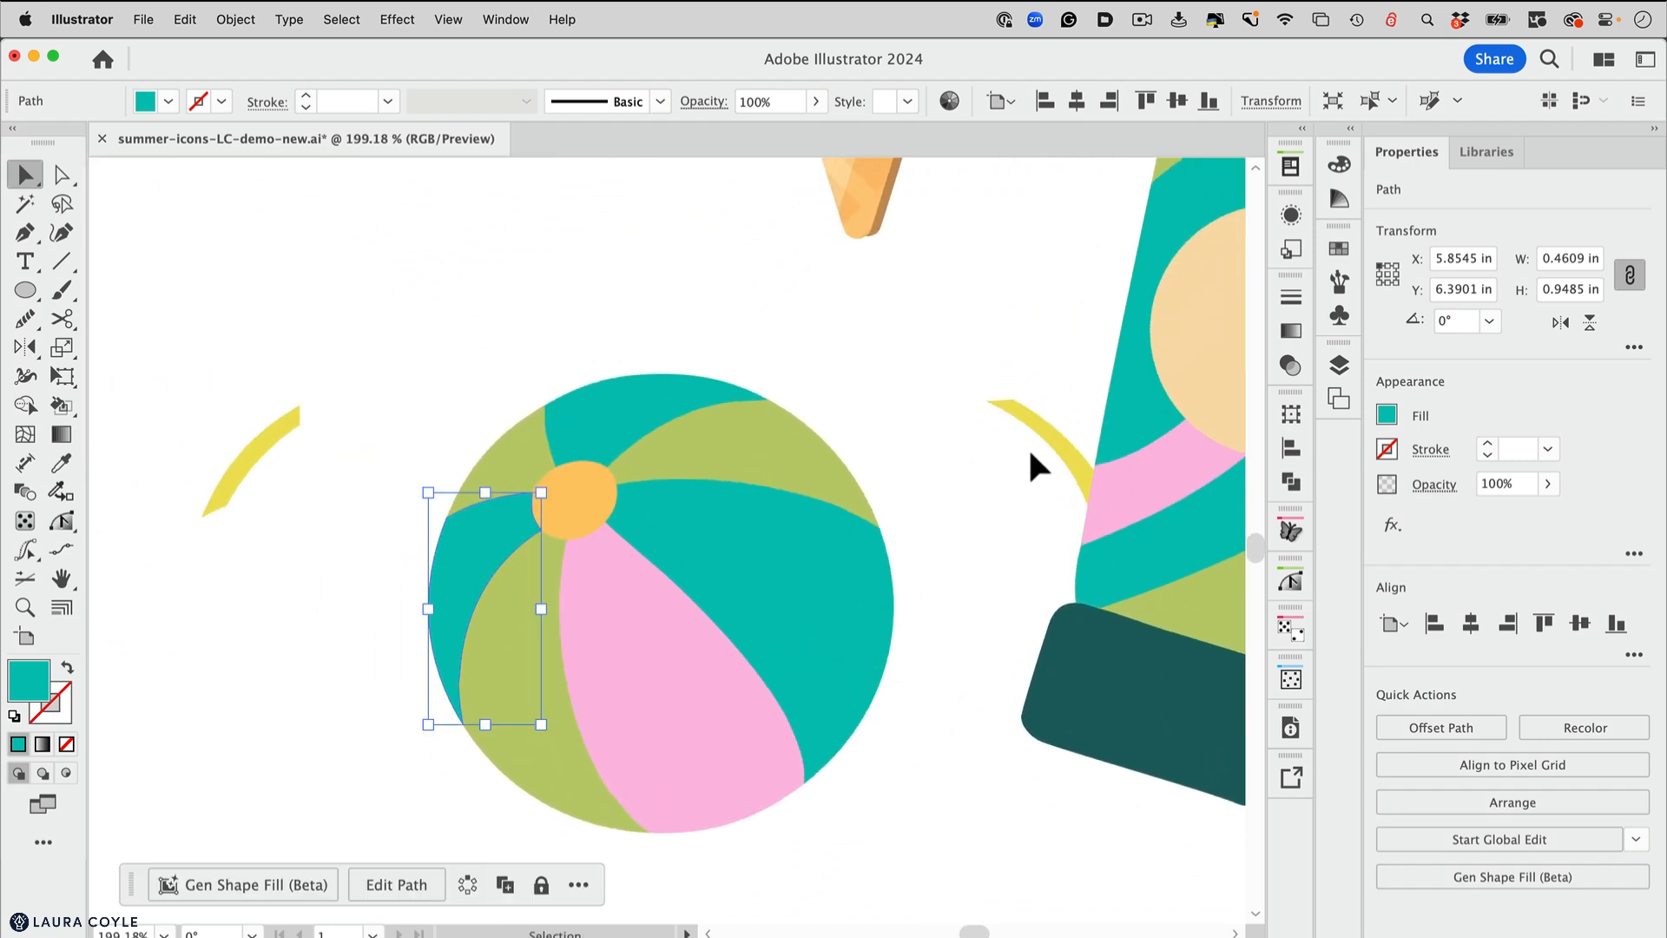
{"action": "left_click_drag", "start_coordinate": [1044, 426], "coordinate": [895, 413]}
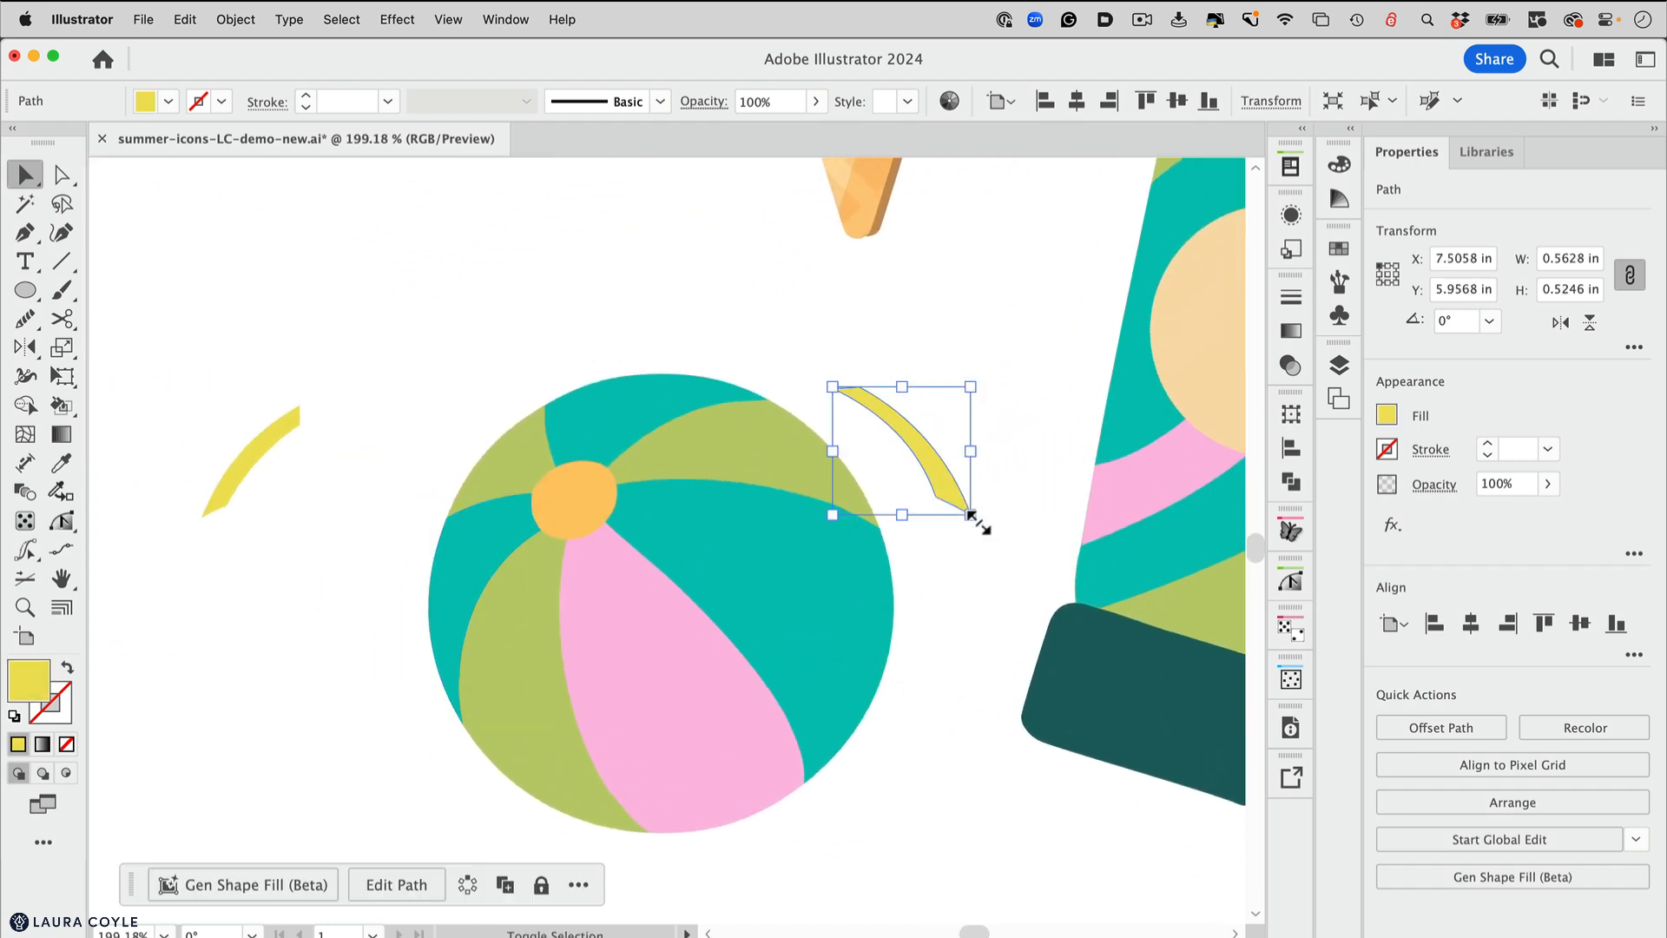
{"action": "left_click_drag", "start_coordinate": [970, 511], "coordinate": [806, 444]}
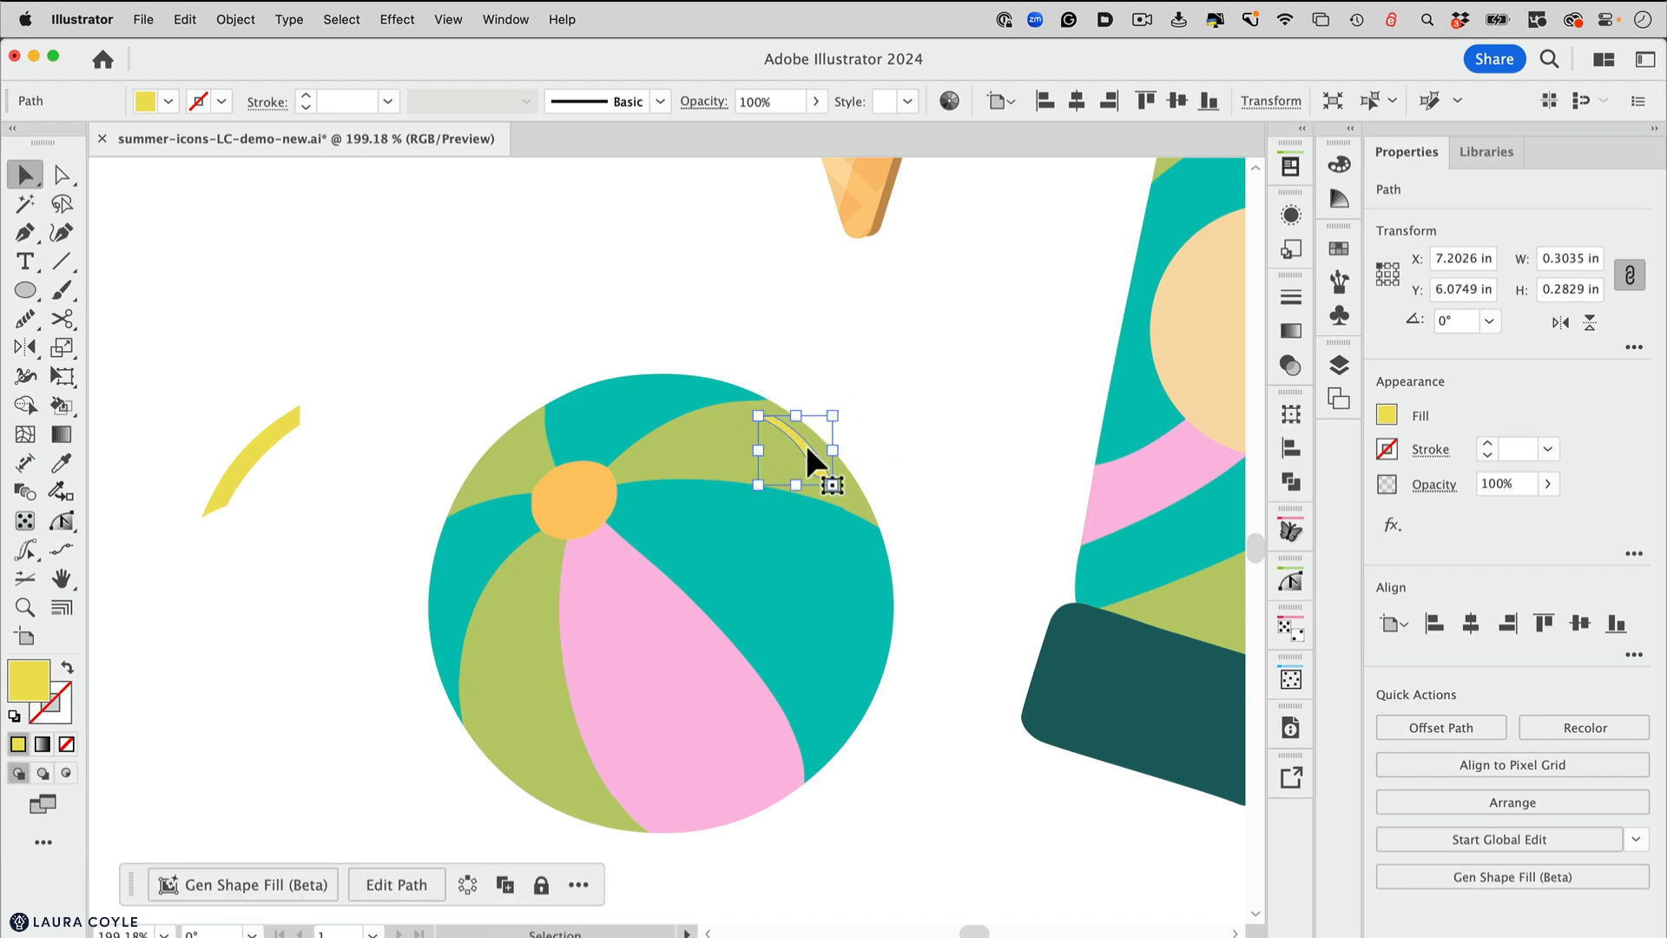
{"action": "left_click", "coordinate": [910, 356]}
Shrink the left yellow sliver to about 0.28 by 0.32 in and place it as a highlight on the upper-left green panel
{"action": "left_click_drag", "start_coordinate": [248, 458], "coordinate": [512, 439]}
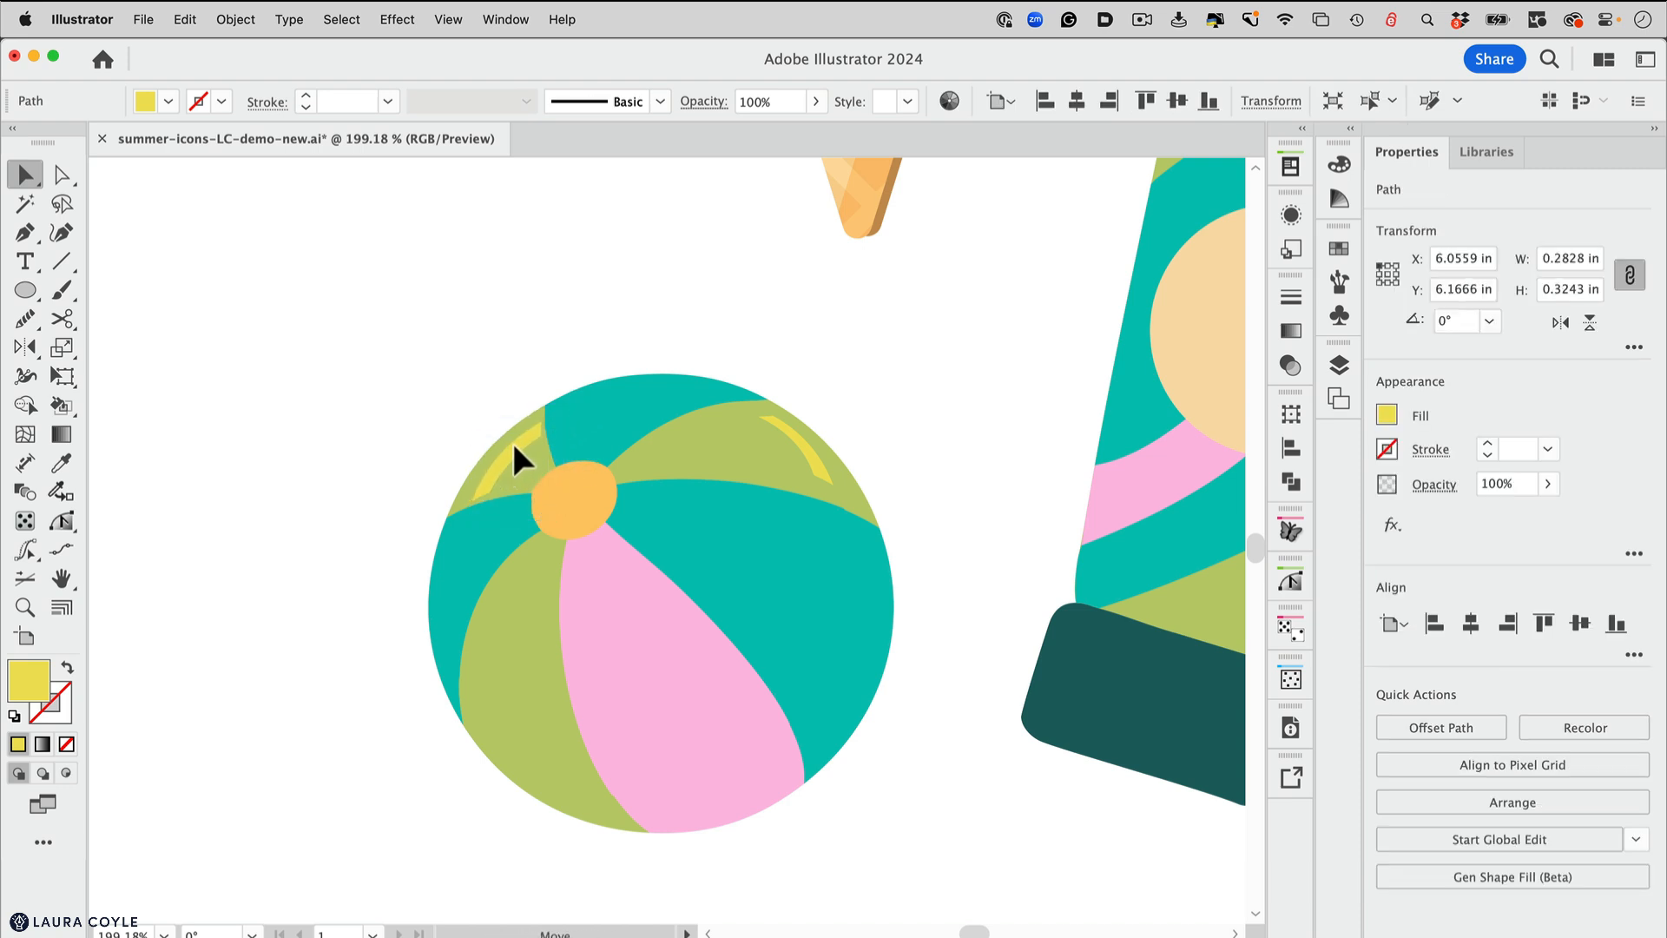
{"action": "left_click", "coordinate": [993, 417]}
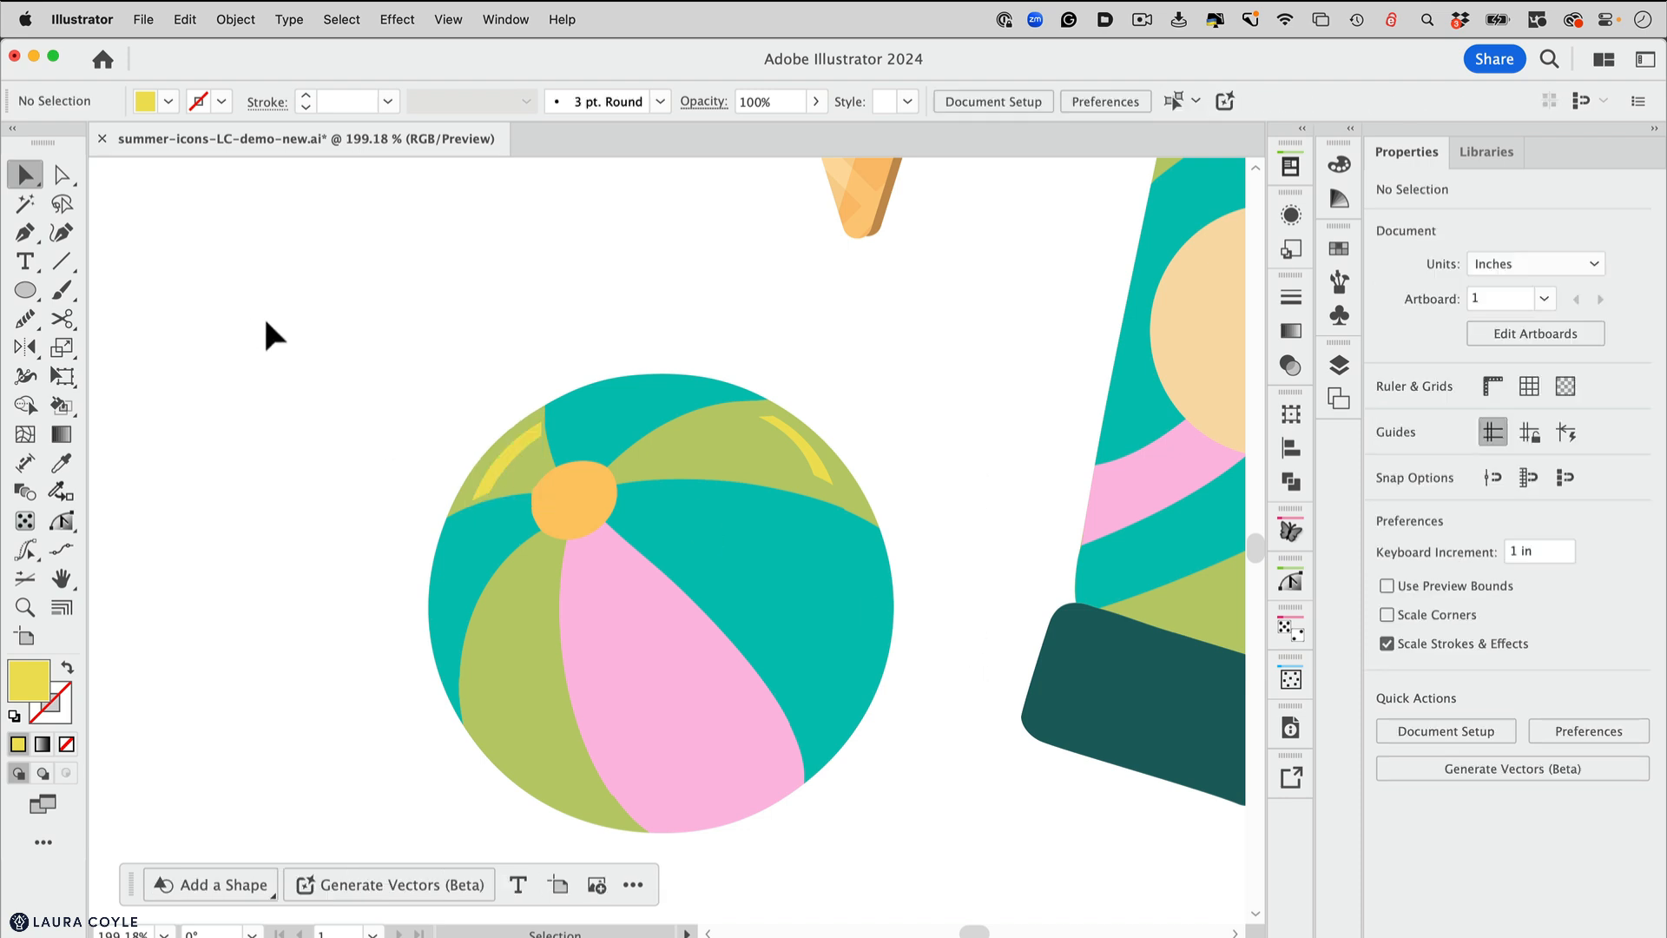
Duplicate the whole beach ball with its highlights 2 in to the left
{"action": "left_click_drag", "start_coordinate": [394, 328], "coordinate": [955, 864]}
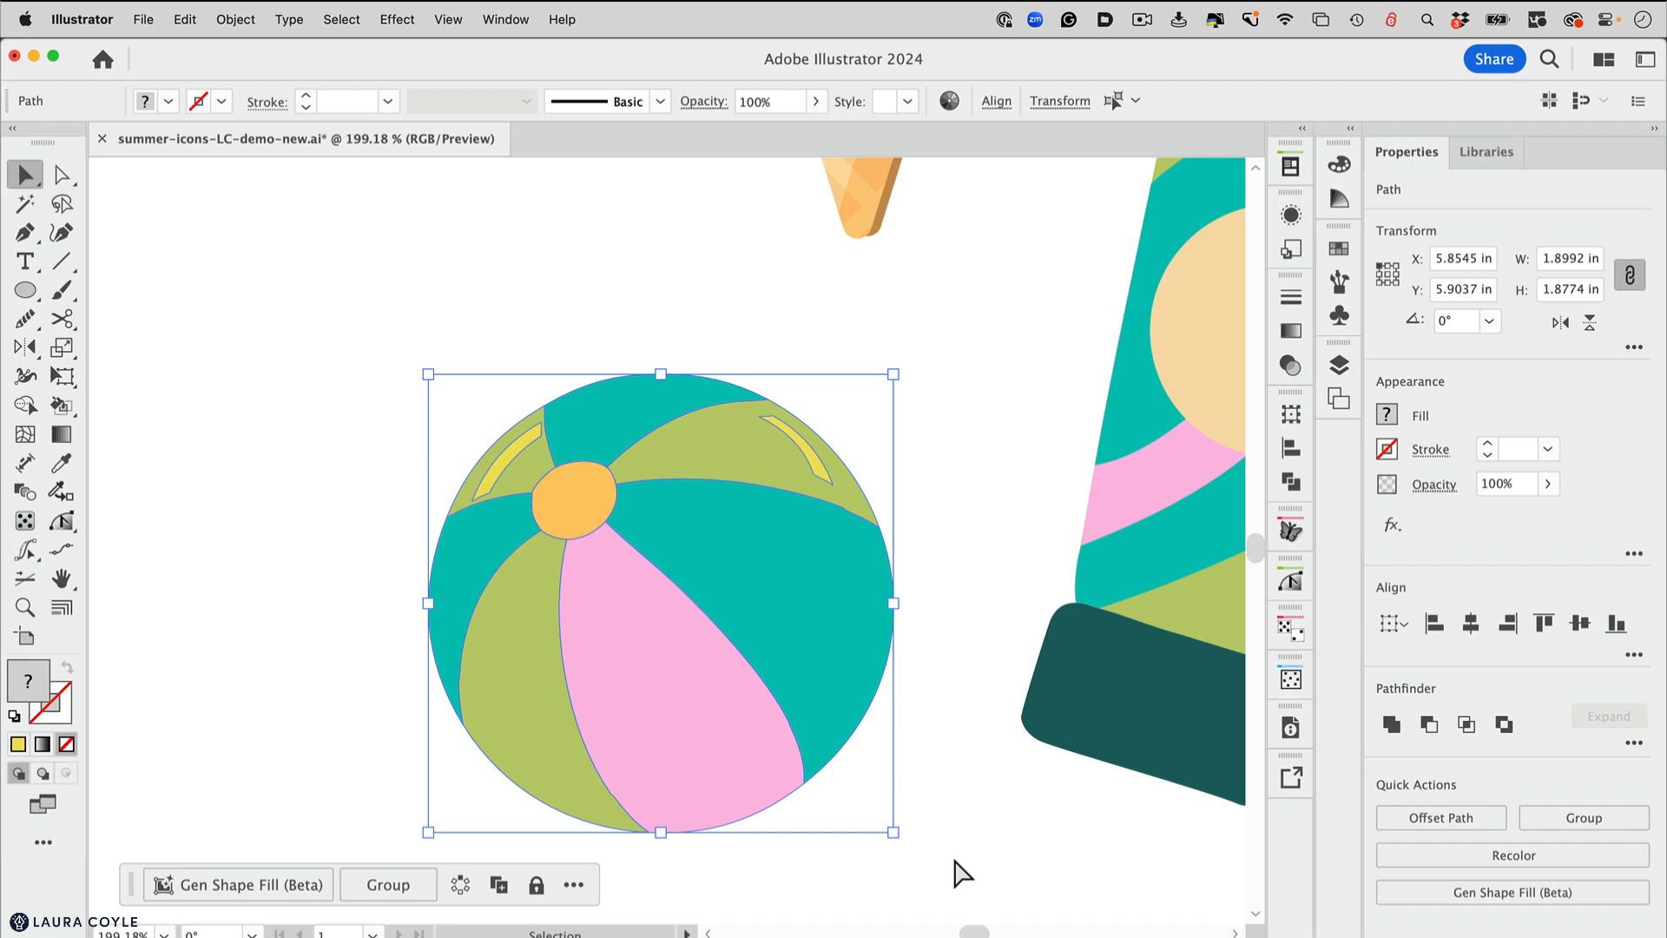
{"action": "key", "text": "super+c"}
{"action": "key", "text": "super+v"}
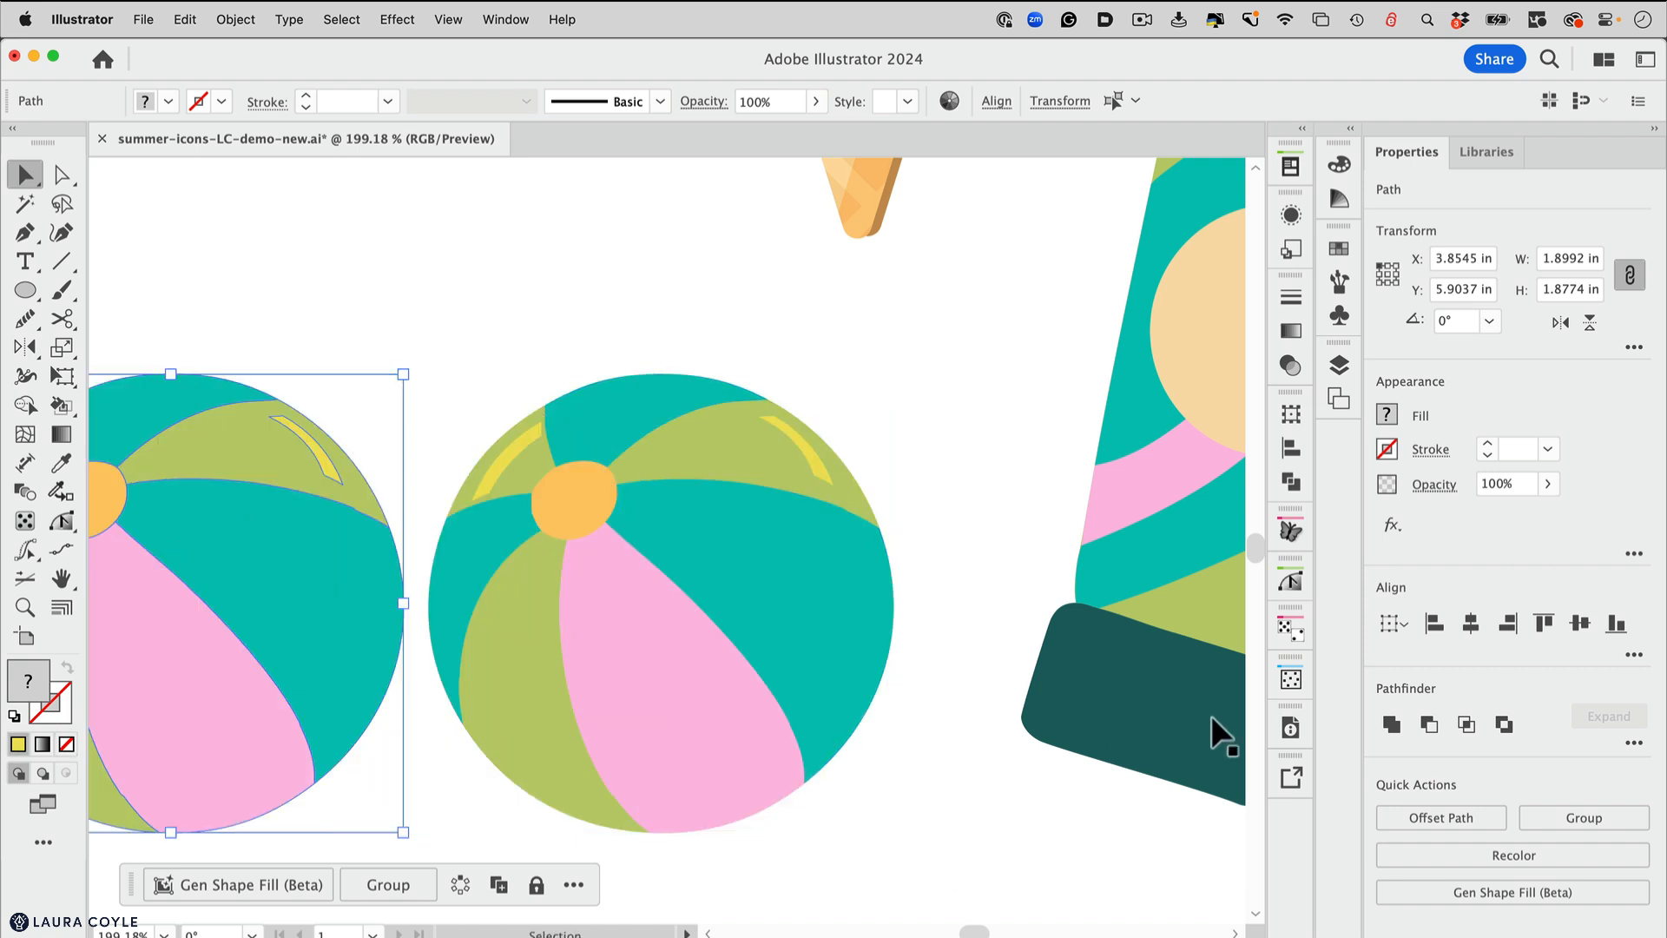
Unite the duplicated ball into one silhouette, place it 2 in to the right over the original ball, and fill it with the tube cap's dark teal
{"action": "left_click", "coordinate": [1391, 724]}
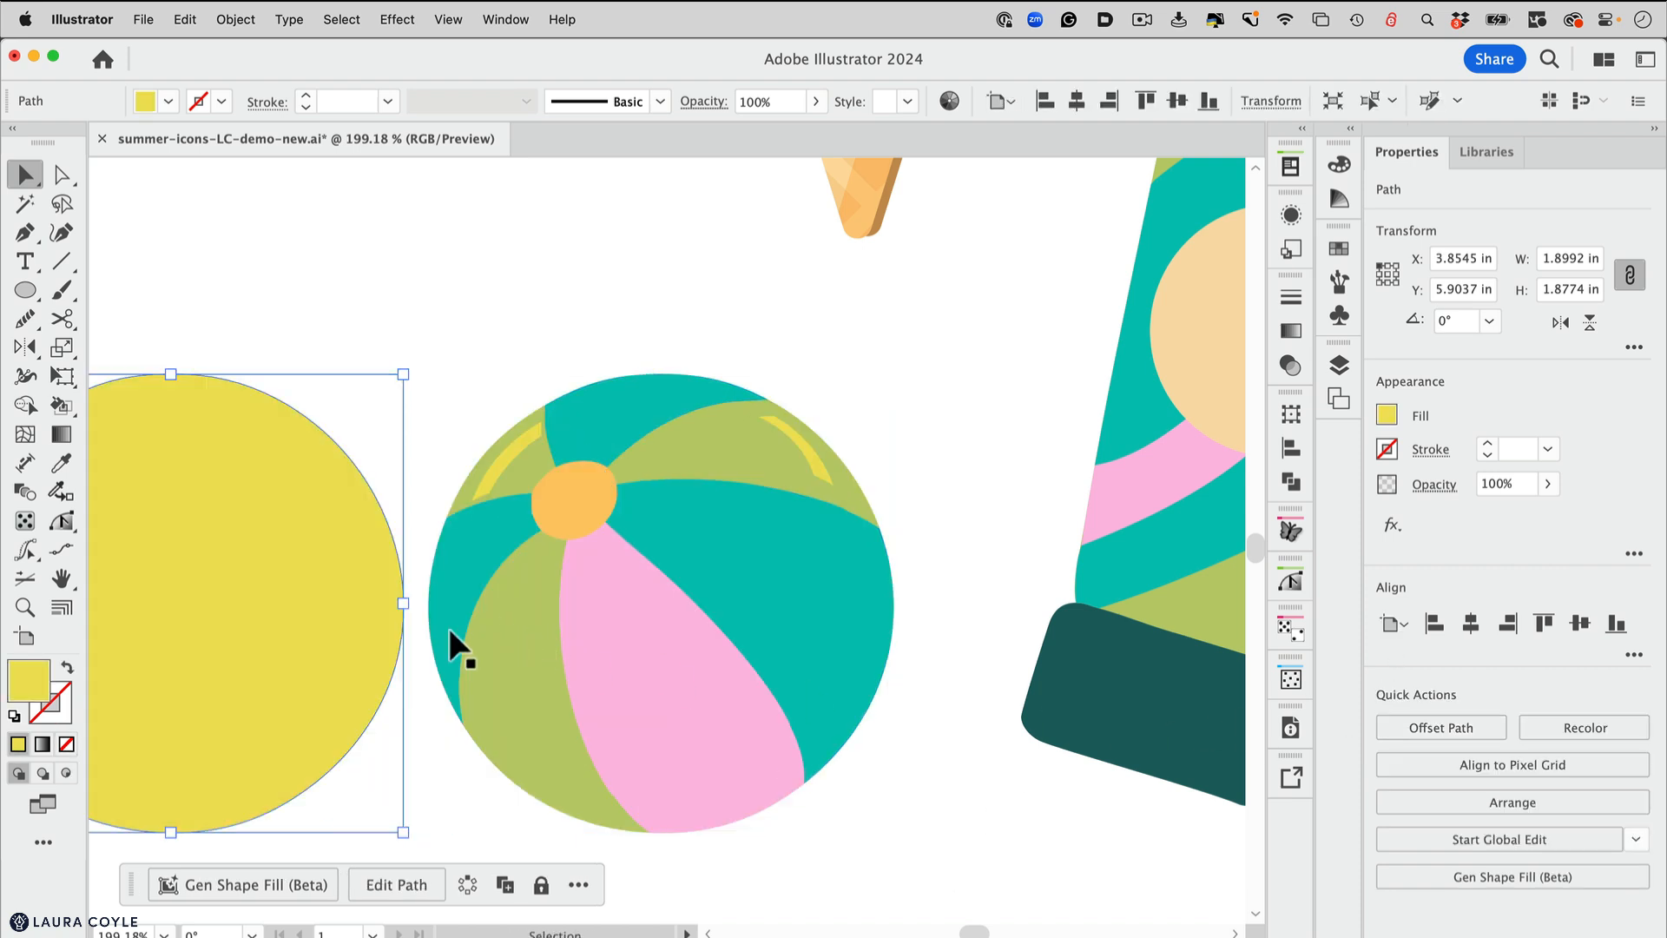
{"action": "left_click_drag", "start_coordinate": [357, 640], "coordinate": [862, 776]}
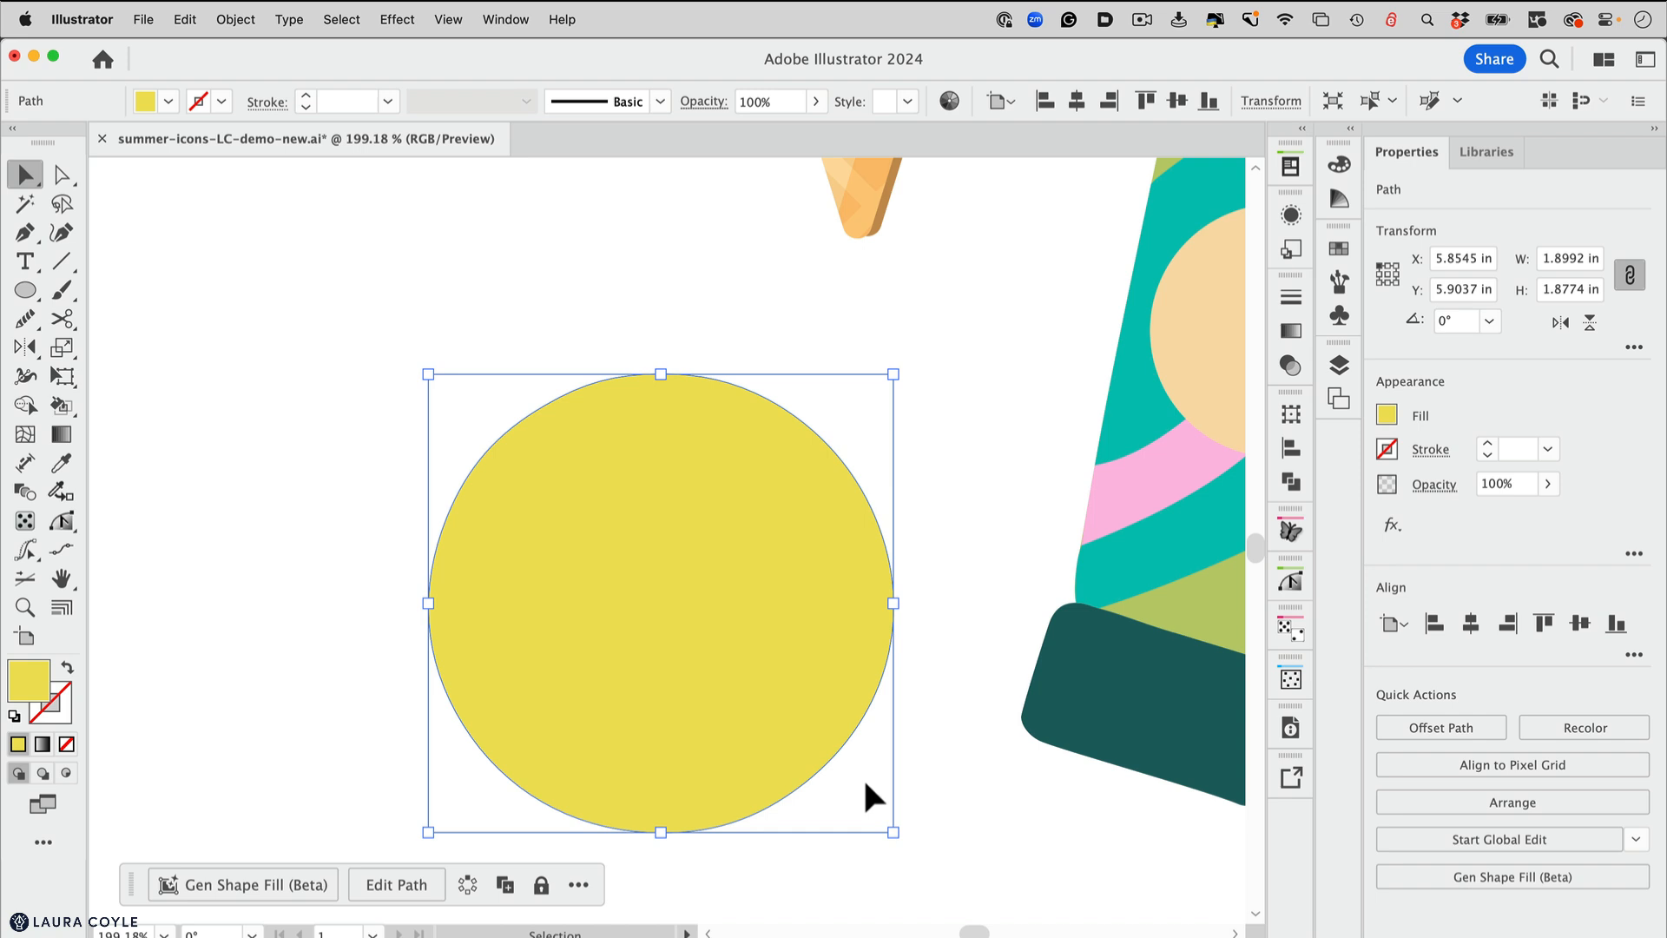
{"action": "key", "text": "i"}
{"action": "left_click", "coordinate": [1092, 719]}
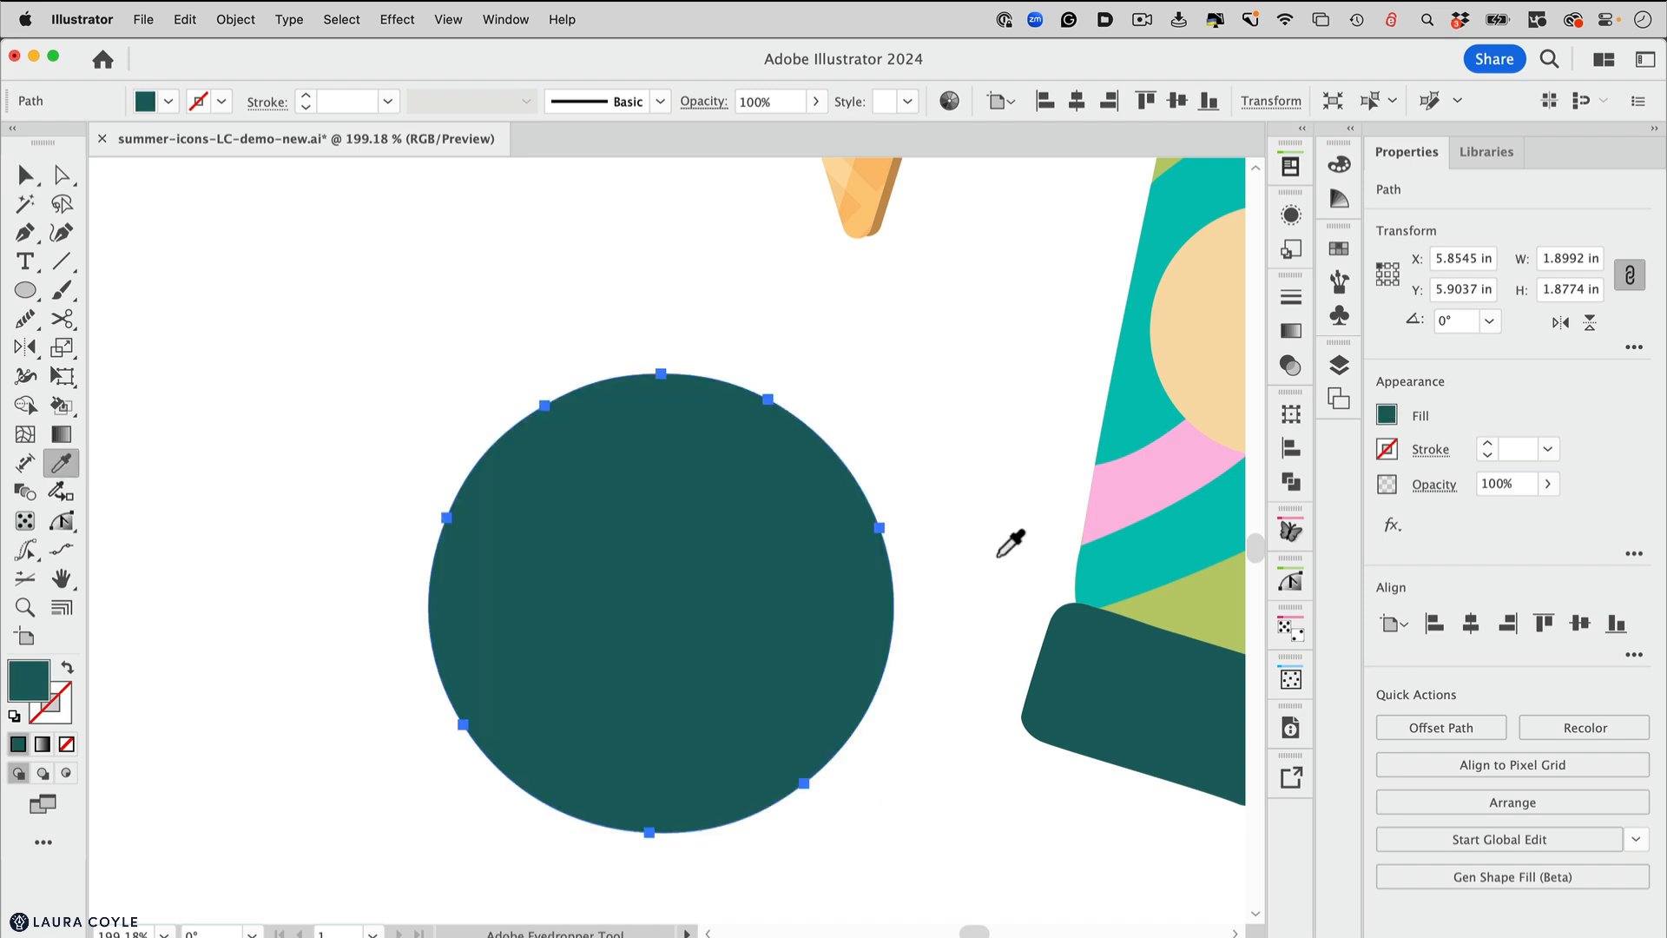
Set the dark teal silhouette to Multiply blending at 21% opacity
{"action": "left_click", "coordinate": [1289, 366]}
{"action": "left_click", "coordinate": [1070, 323]}
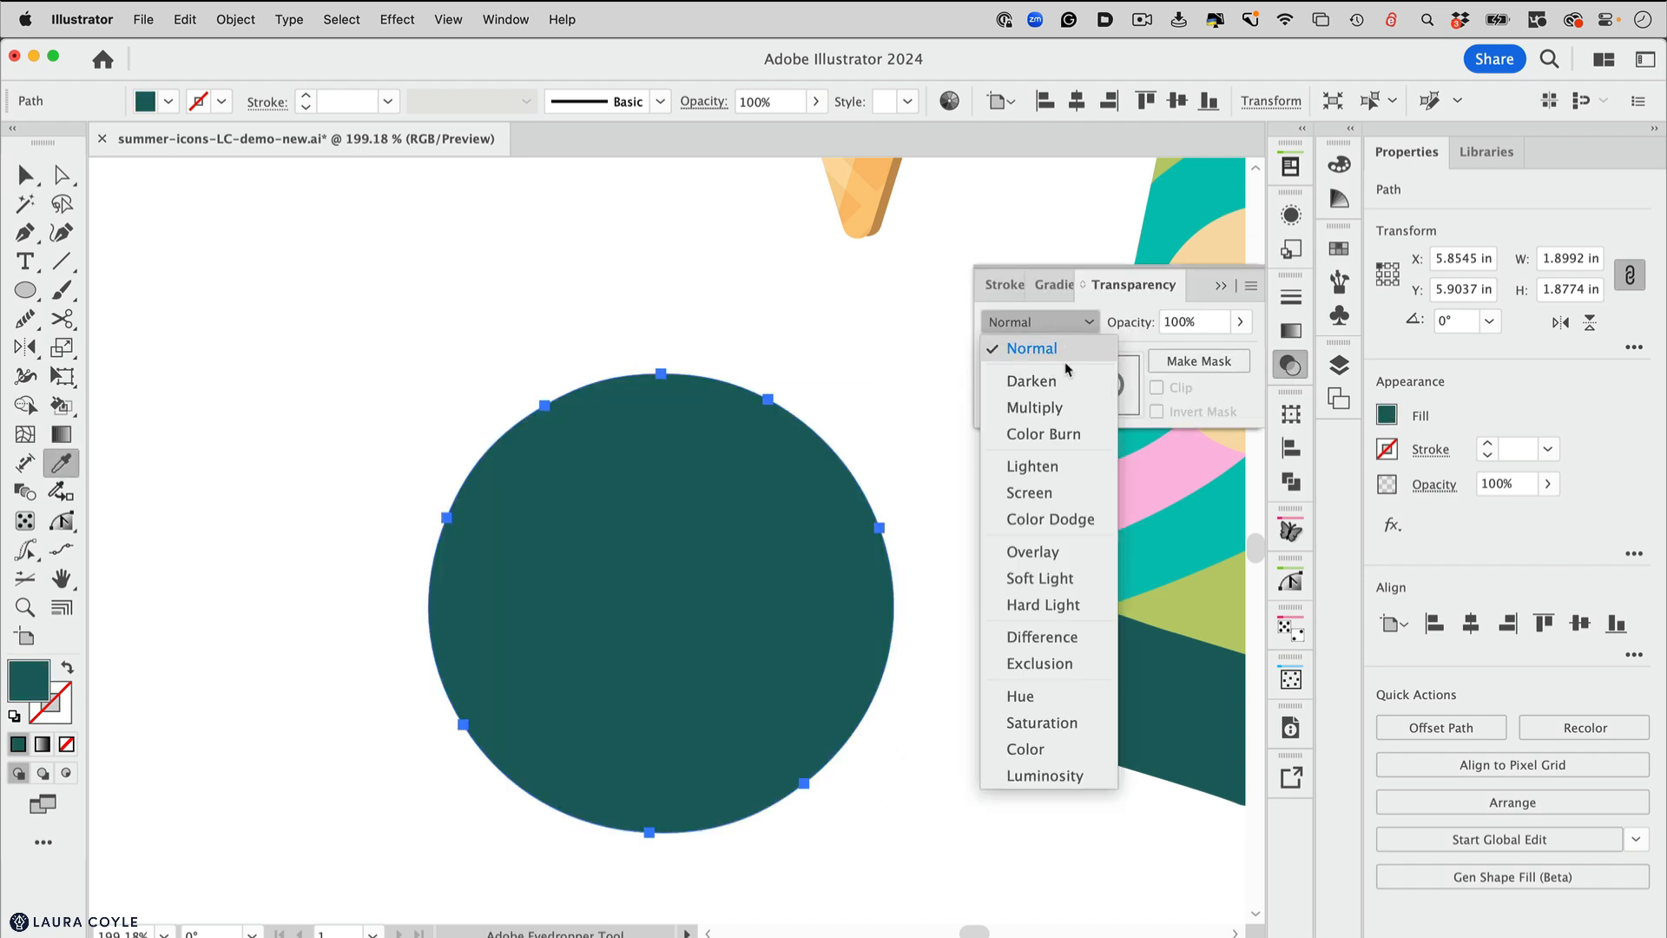
{"action": "left_click", "coordinate": [1035, 407]}
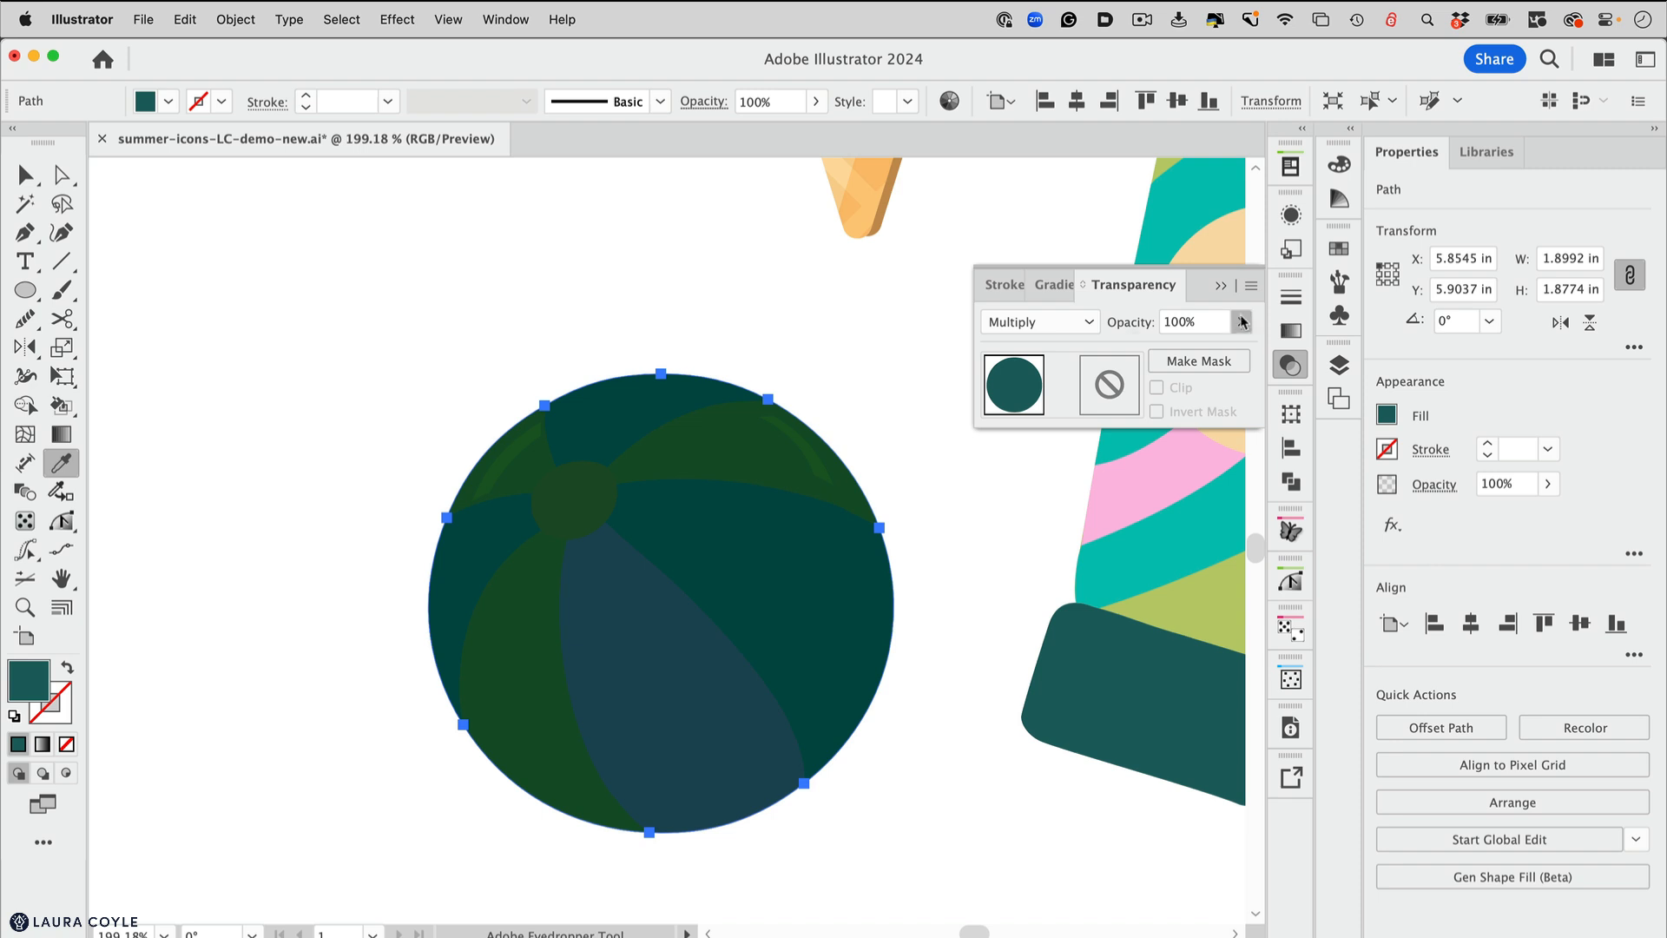
{"action": "left_click", "coordinate": [1240, 321]}
{"action": "left_click_drag", "start_coordinate": [1234, 353], "coordinate": [1166, 353]}
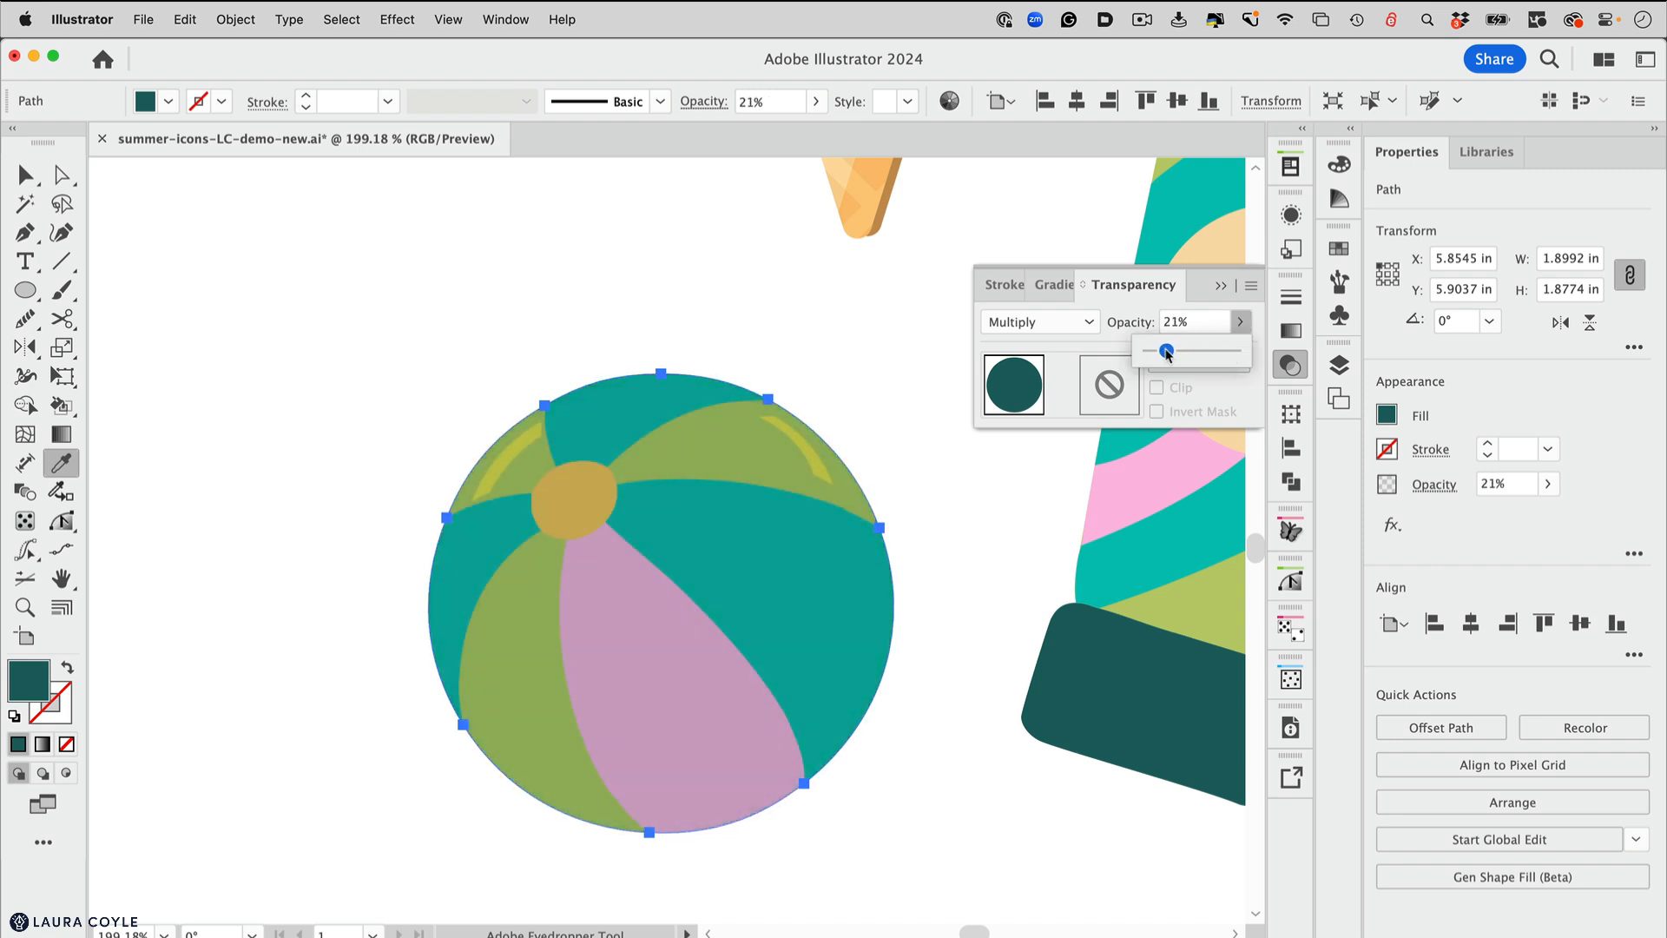
Duplicate the translucent silhouette about 0.18 in up and to the left of the ball
{"action": "left_click", "coordinate": [25, 175]}
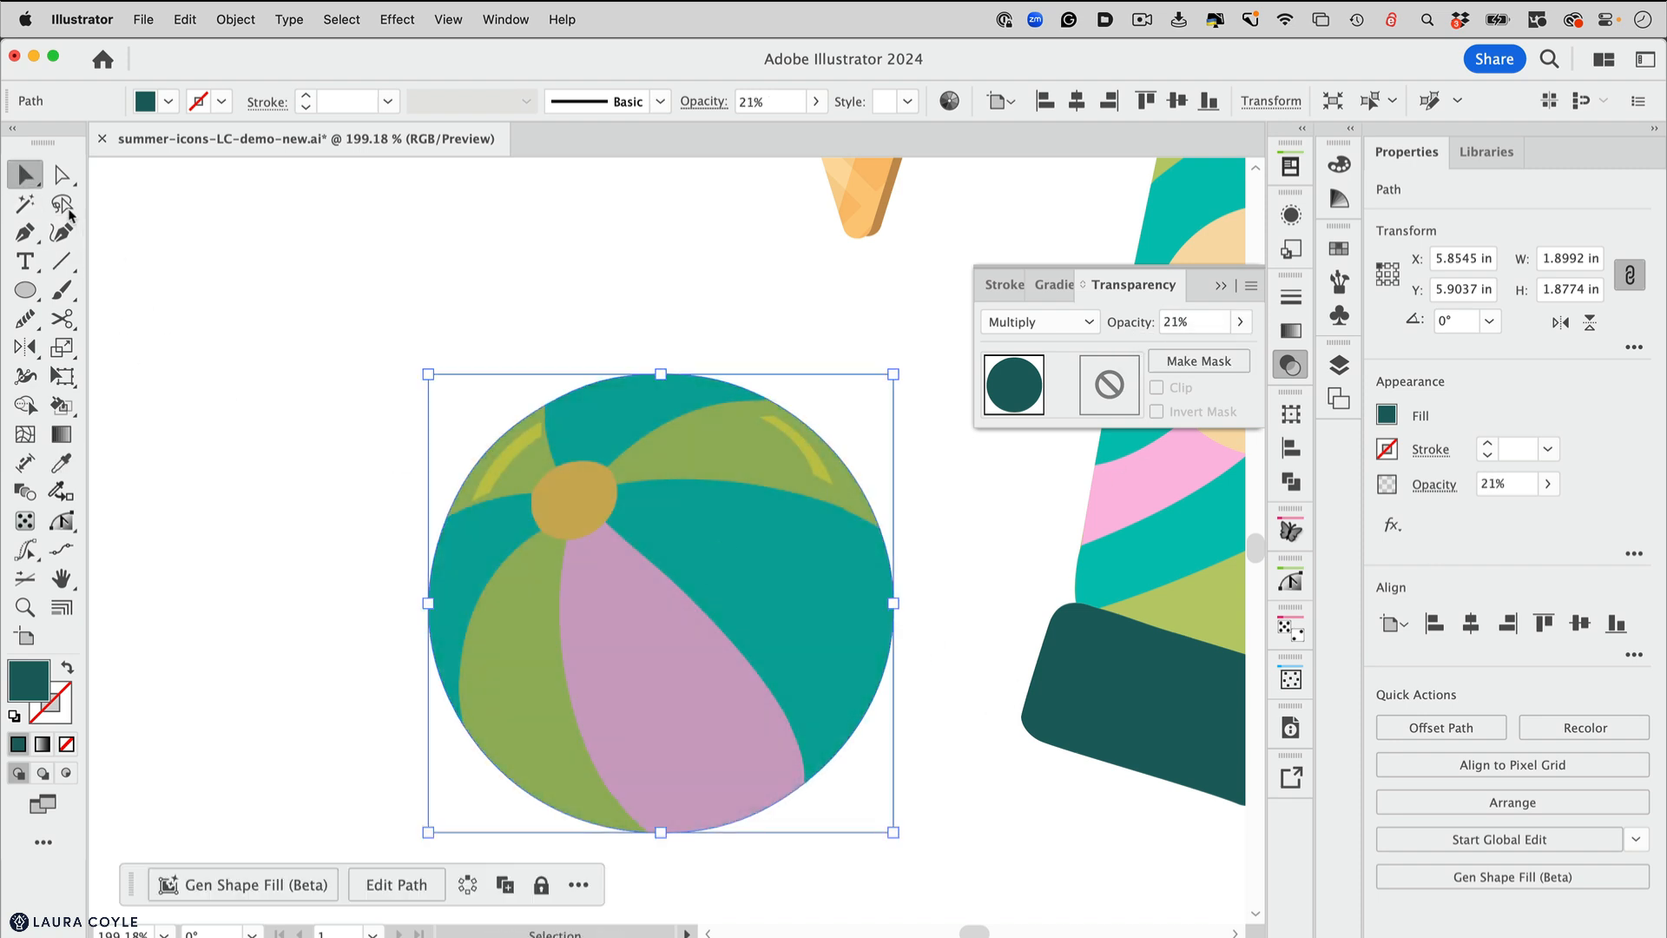
{"action": "left_click", "coordinate": [147, 313]}
{"action": "left_click", "coordinate": [679, 667]}
{"action": "left_click_drag", "start_coordinate": [692, 671], "coordinate": [650, 629]}
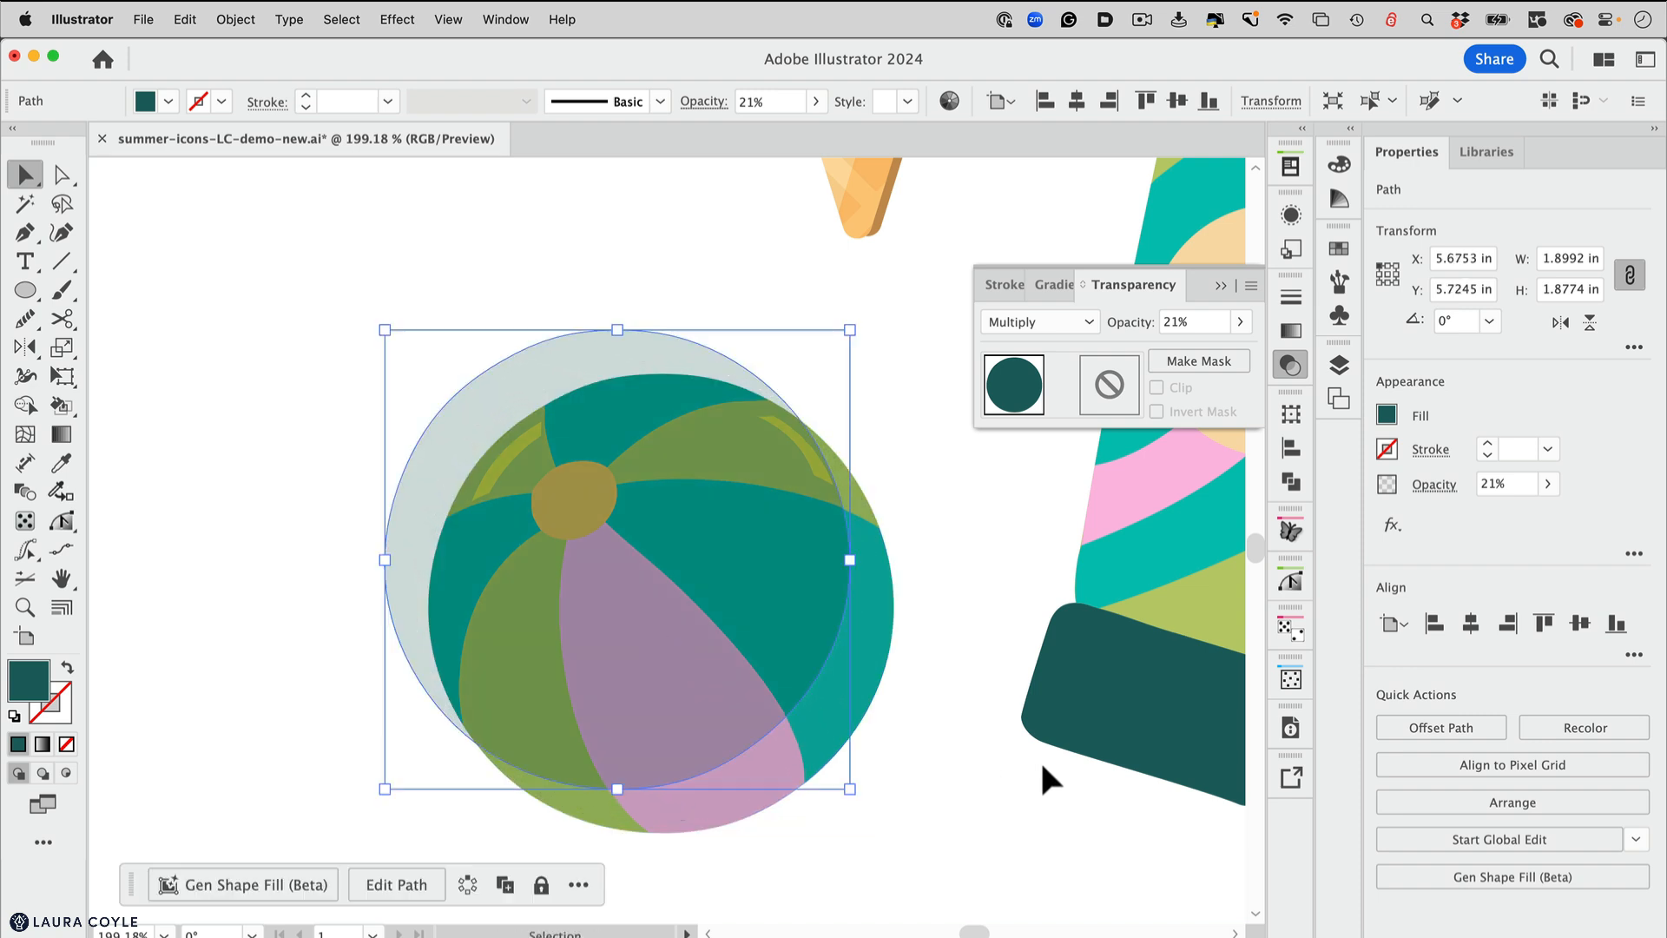
Use Shape Builder on both translucent circles to remove everything except a crescent shadow along the ball's lower-right edge
{"action": "left_click", "coordinate": [867, 715], "text": "shift"}
{"action": "key", "text": "shift+Left"}
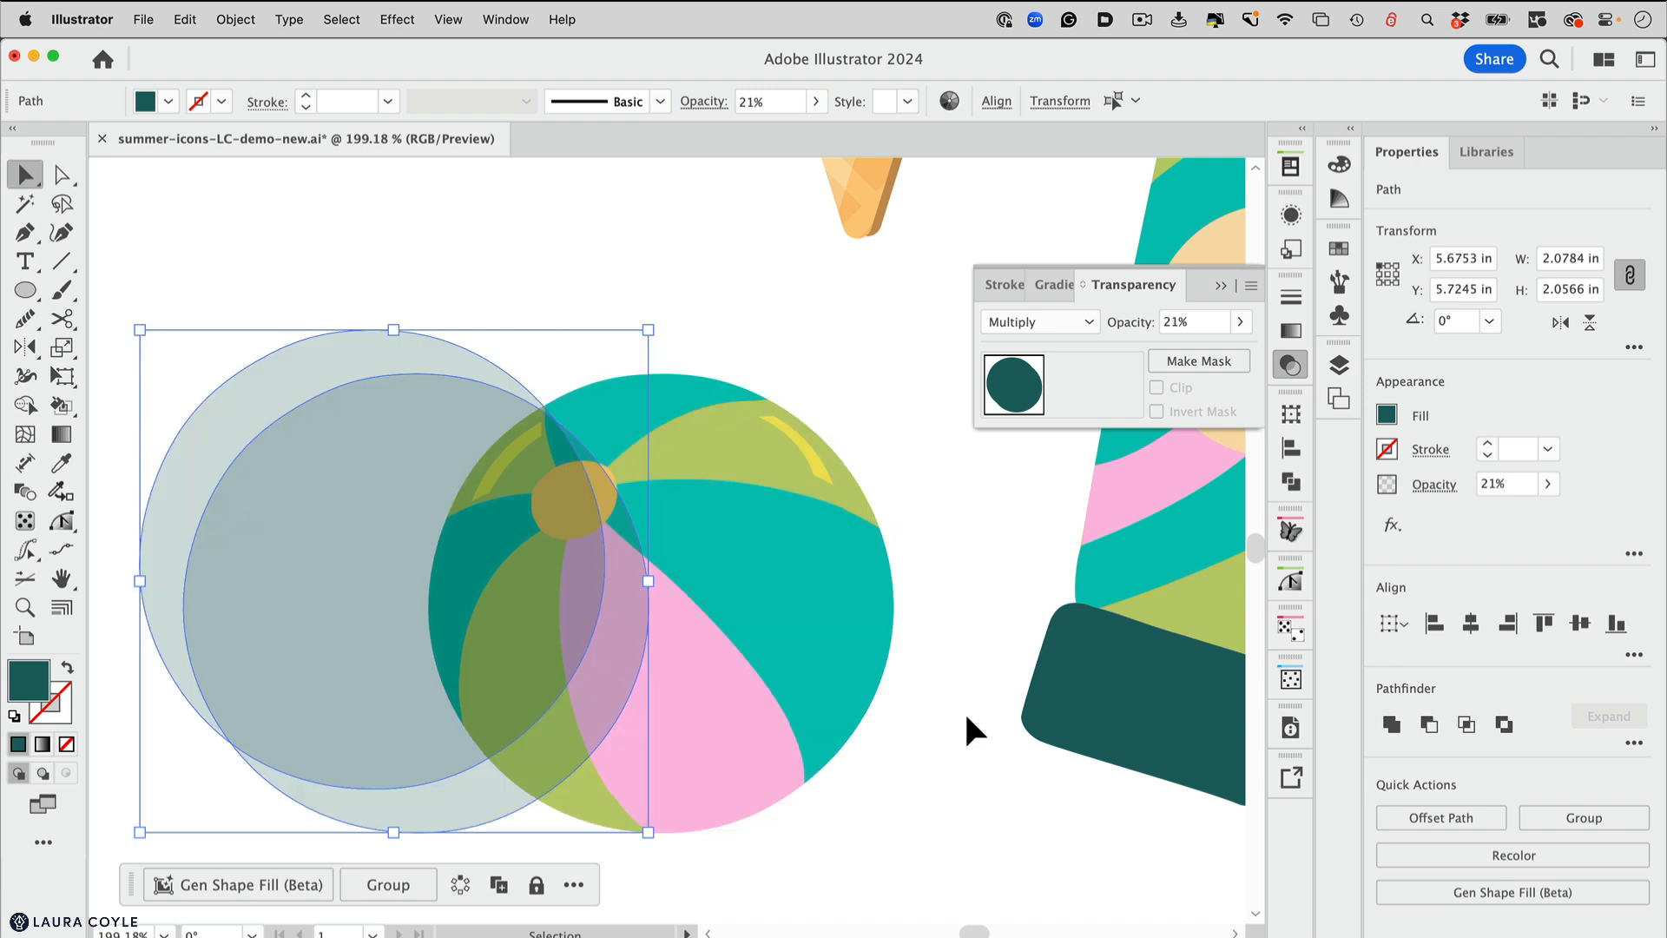
{"action": "key", "text": "super+z"}
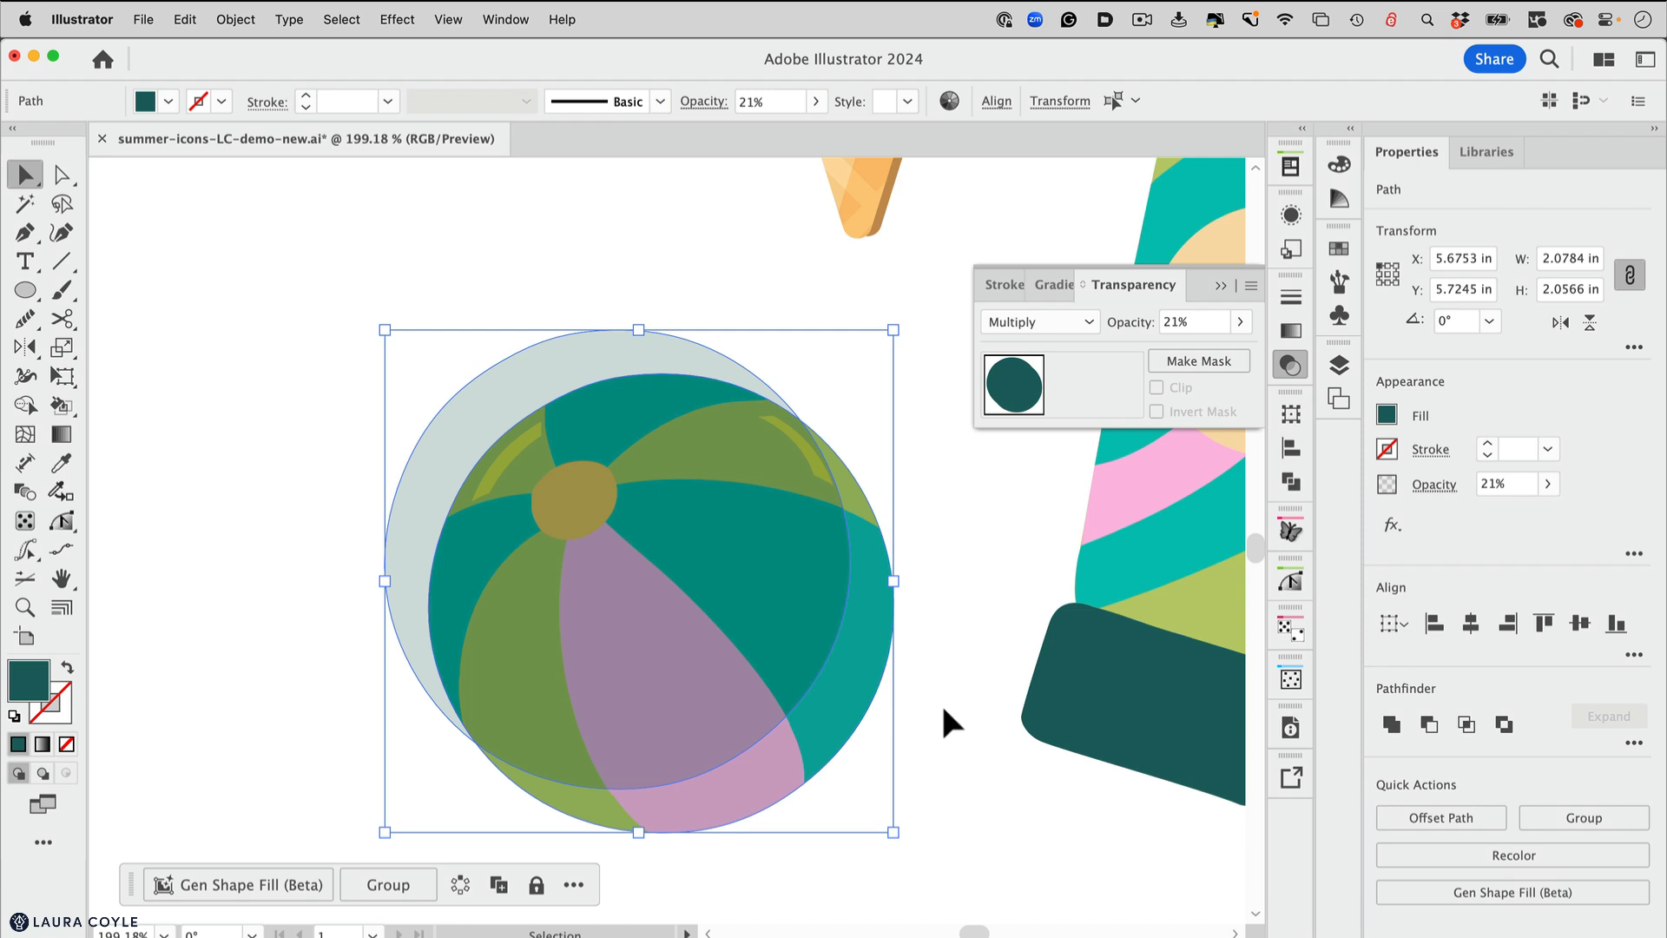
{"action": "key", "text": "shift+m"}
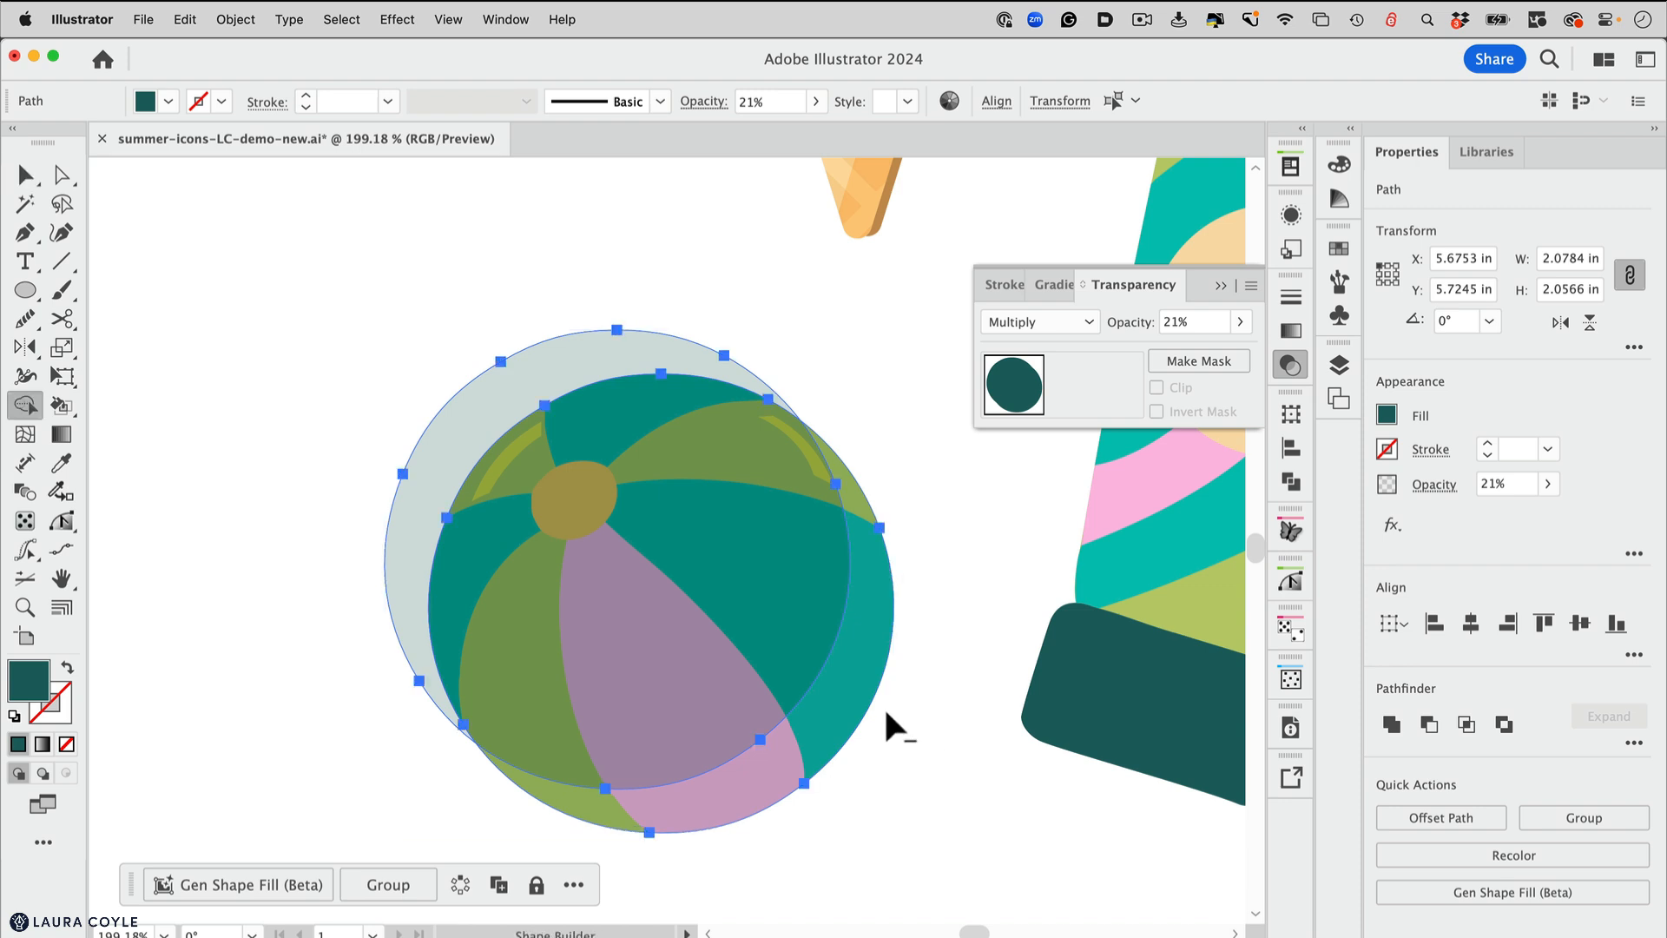
{"action": "left_click_drag", "start_coordinate": [376, 340], "coordinate": [641, 564]}
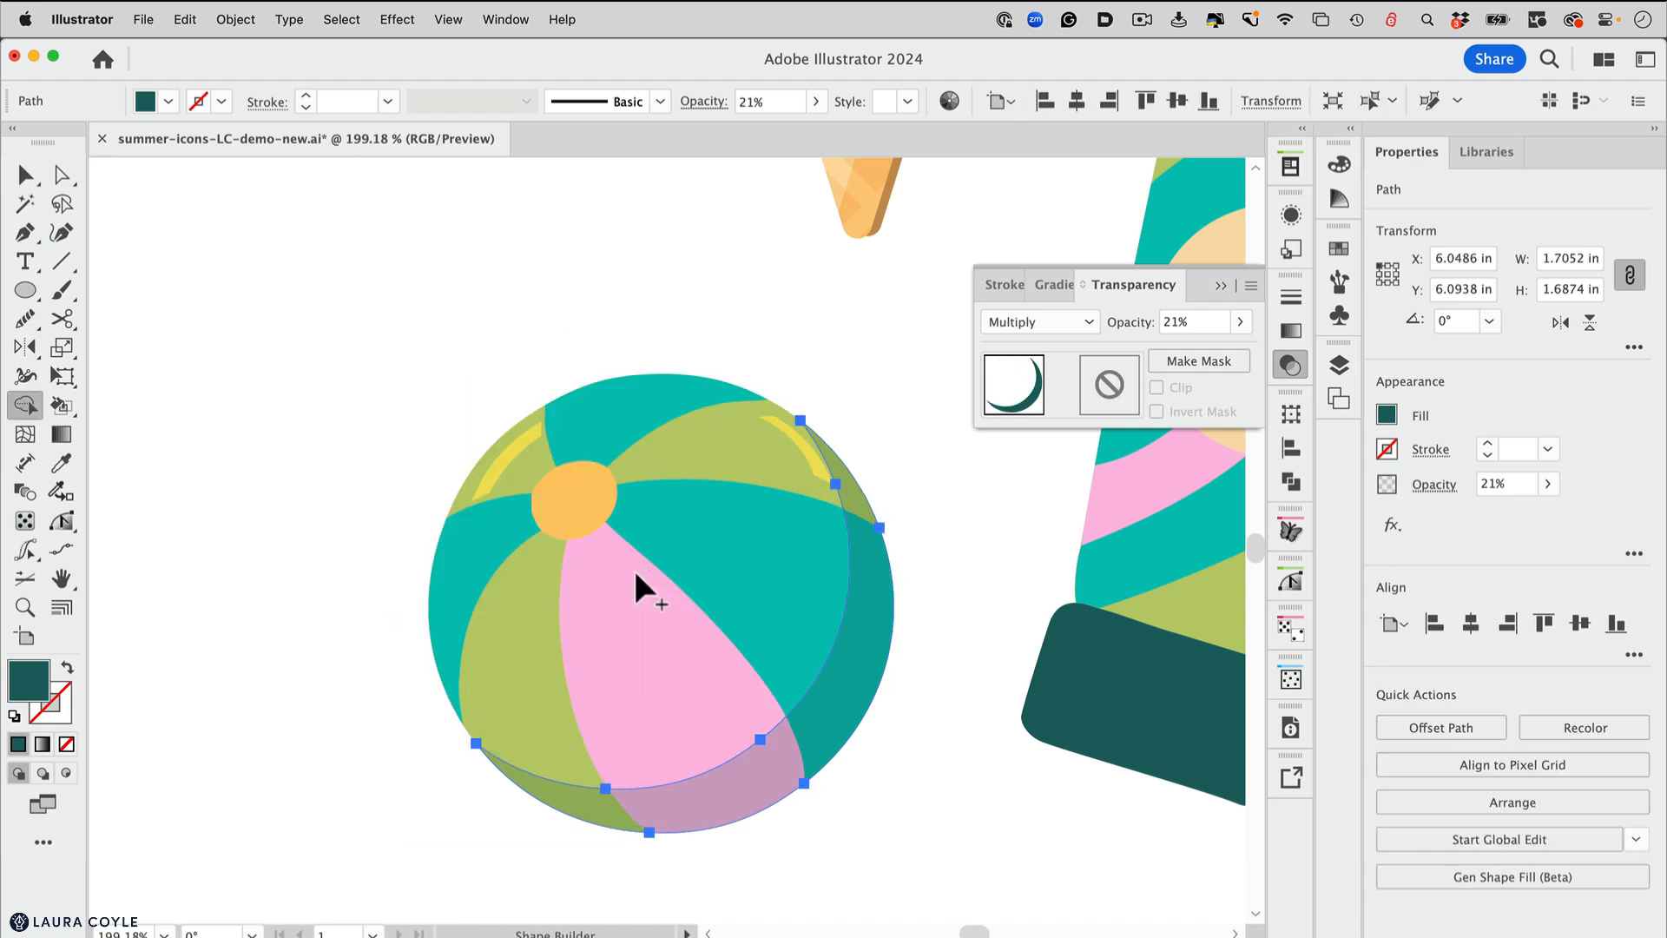
{"action": "key", "text": "v"}
{"action": "left_click", "coordinate": [956, 812]}
Move the finished beach ball with its shadow below the sun hat, to about X 4.35 in, Y 5.57 in
{"action": "left_click_drag", "start_coordinate": [986, 688], "coordinate": [785, 778]}
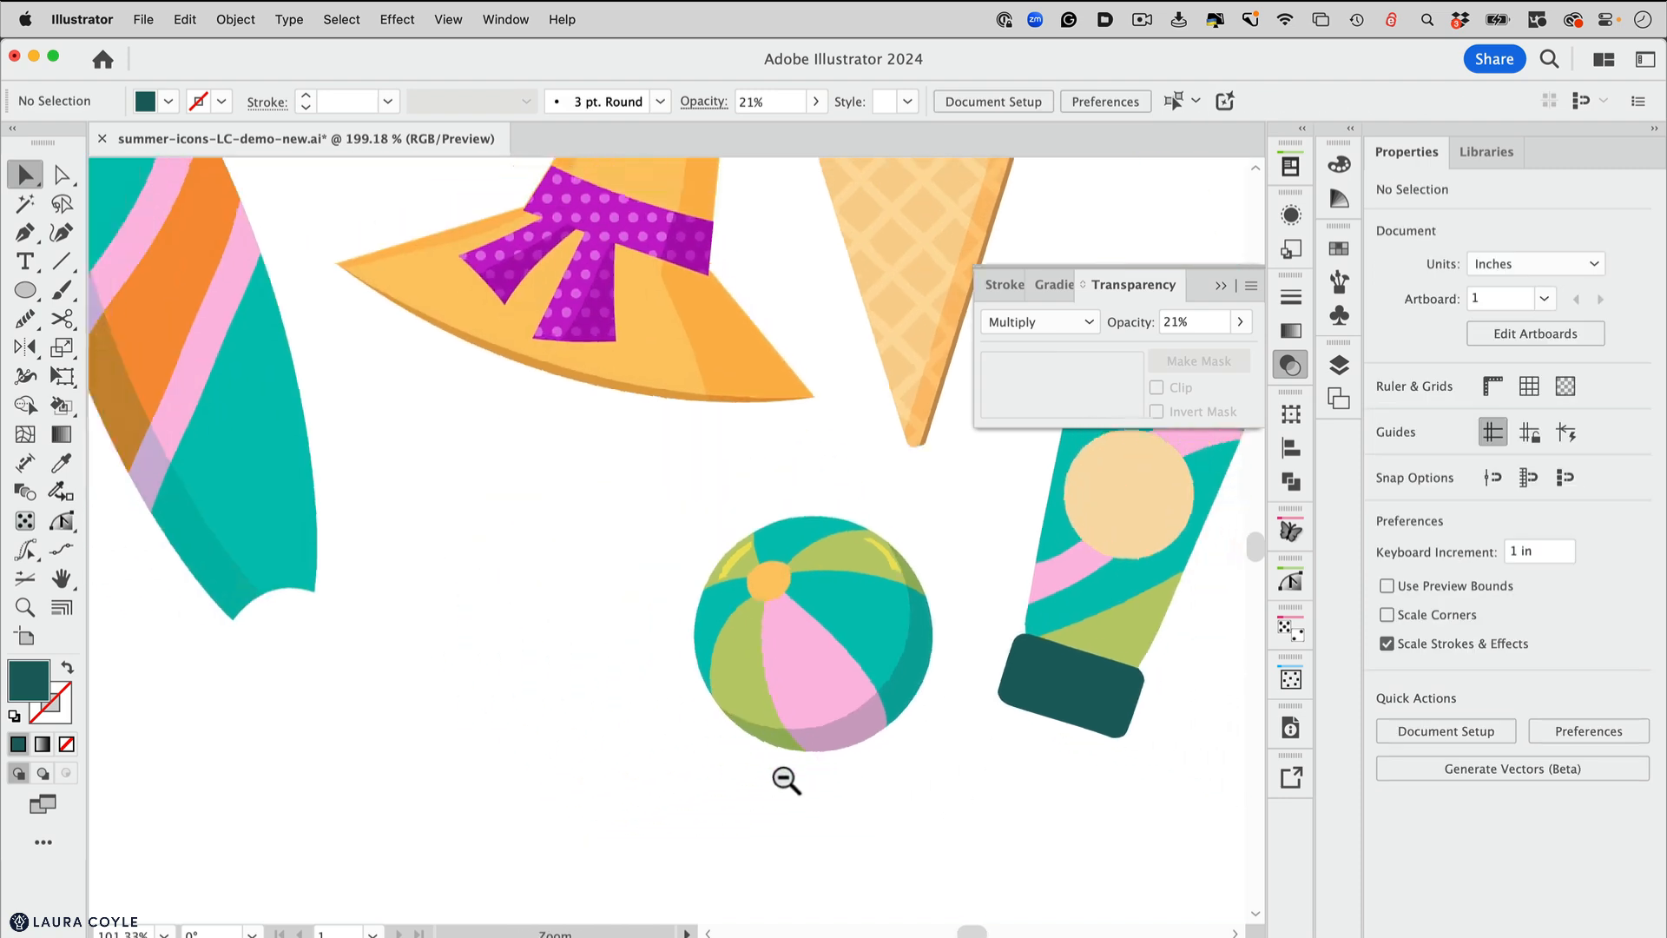
{"action": "left_click_drag", "start_coordinate": [861, 669], "coordinate": [764, 880]}
{"action": "left_click_drag", "start_coordinate": [582, 699], "coordinate": [764, 870]}
{"action": "left_click_drag", "start_coordinate": [714, 819], "coordinate": [584, 790]}
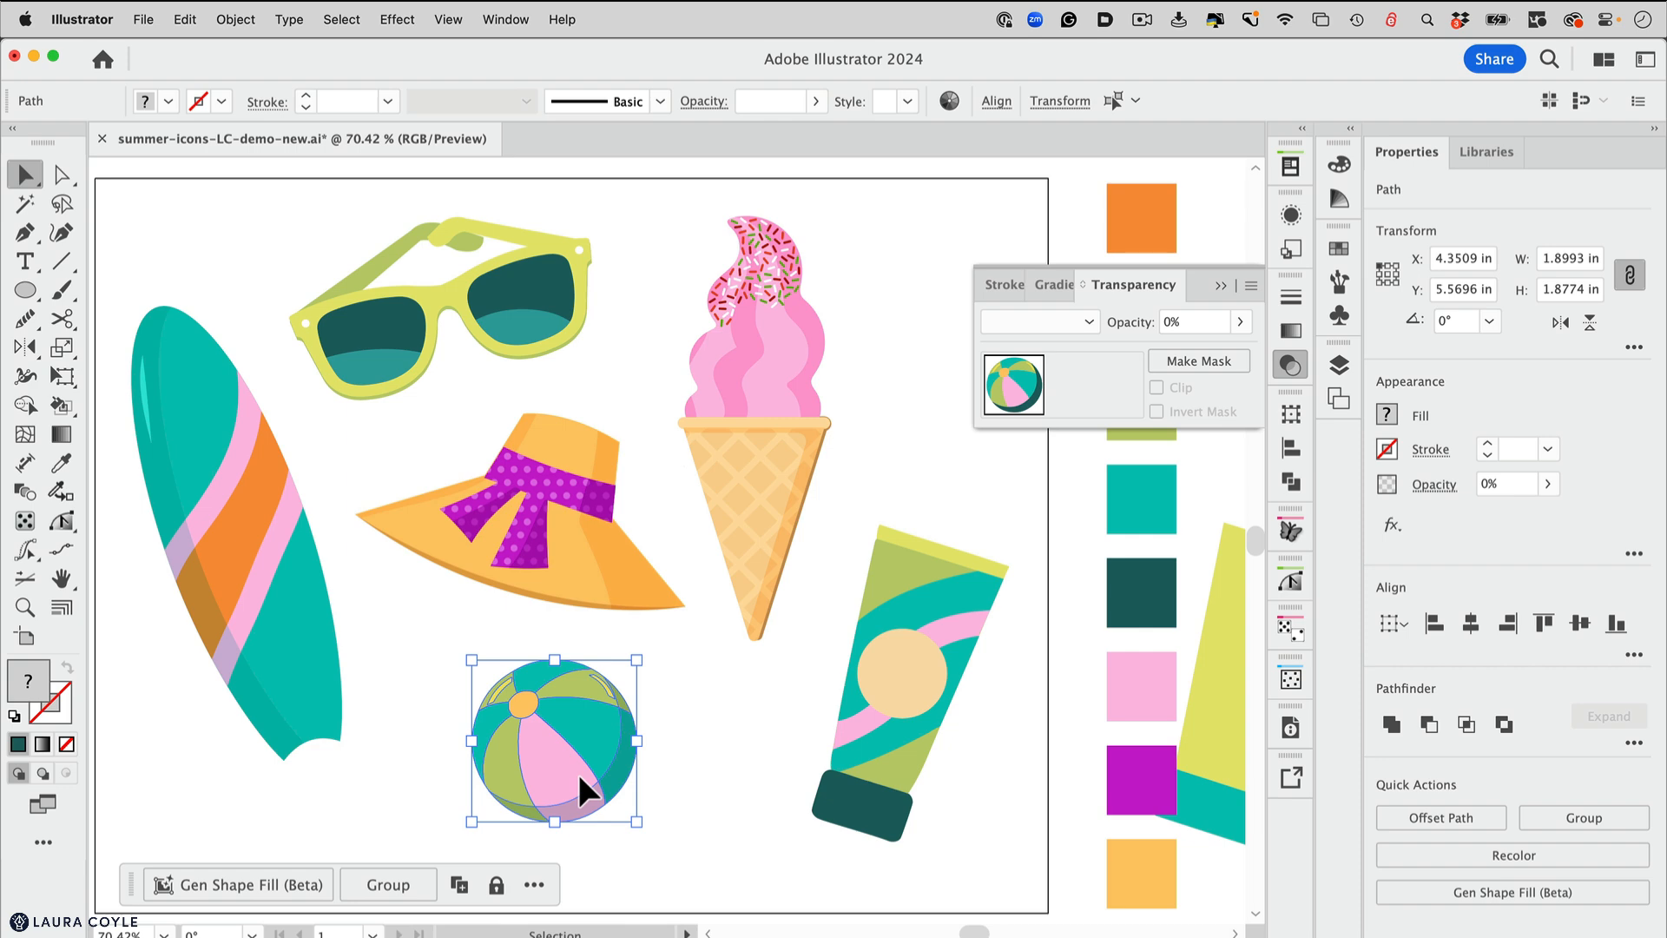
{"action": "left_click", "coordinate": [695, 722]}
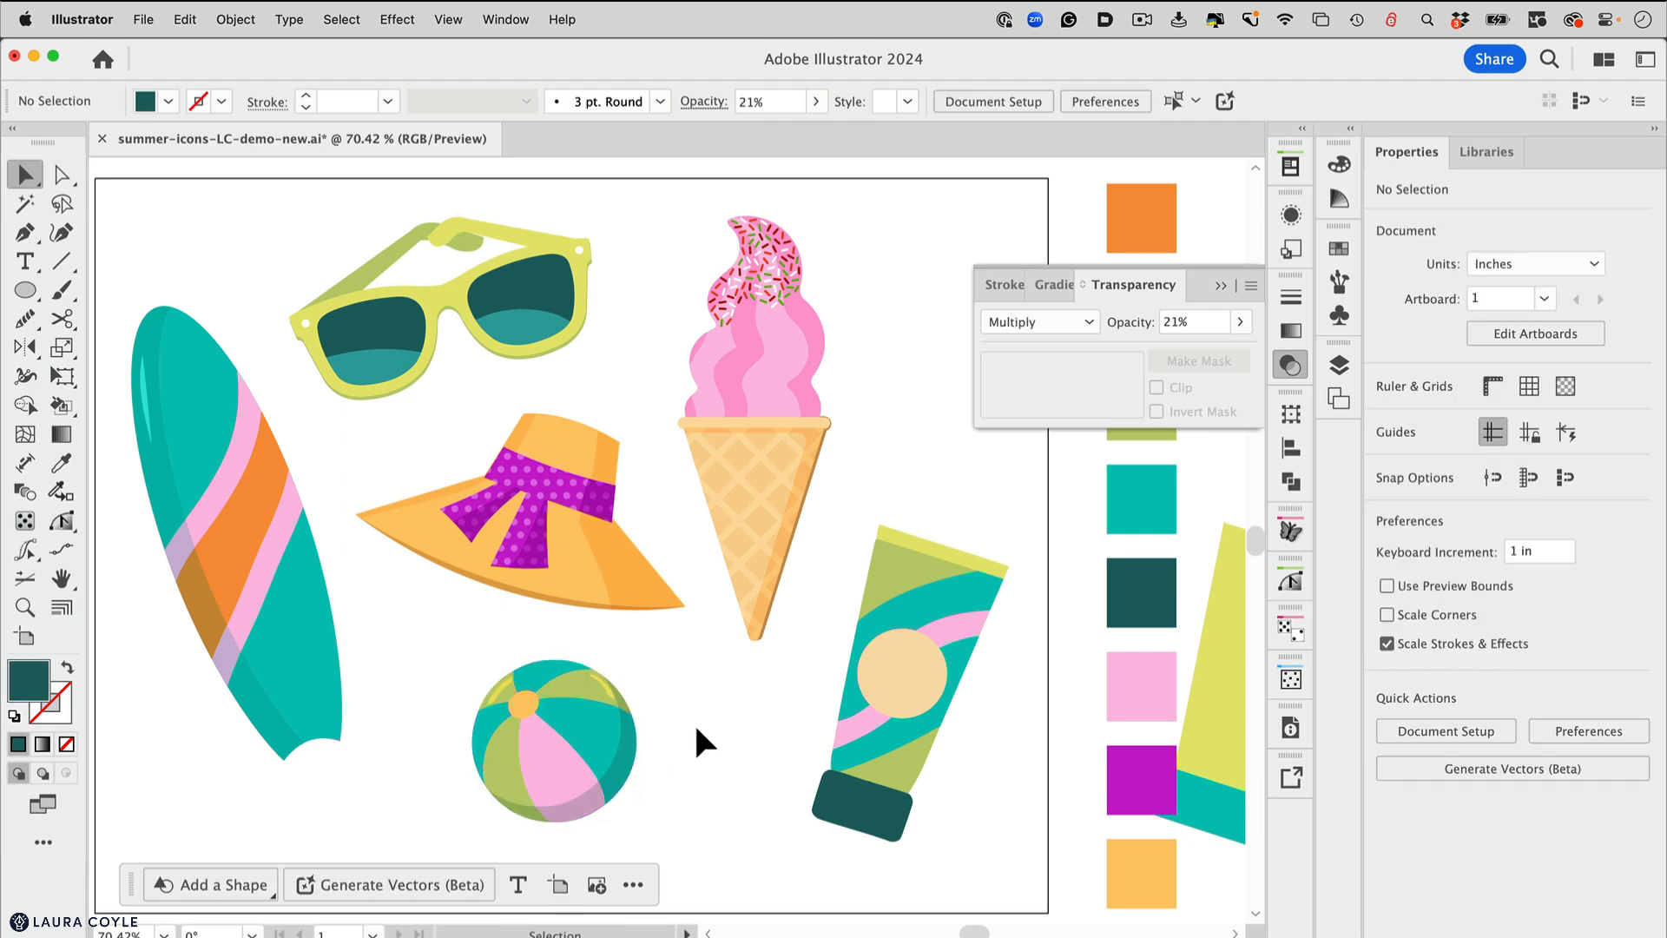
{"action": "left_click", "coordinate": [1221, 286]}
Open Generate Patterns (Beta) and enter the prompt "beachballs and ice cream cones"
{"action": "left_click_drag", "start_coordinate": [668, 724], "coordinate": [895, 690]}
{"action": "left_click_drag", "start_coordinate": [715, 597], "coordinate": [571, 668]}
{"action": "left_click_drag", "start_coordinate": [613, 689], "coordinate": [764, 758]}
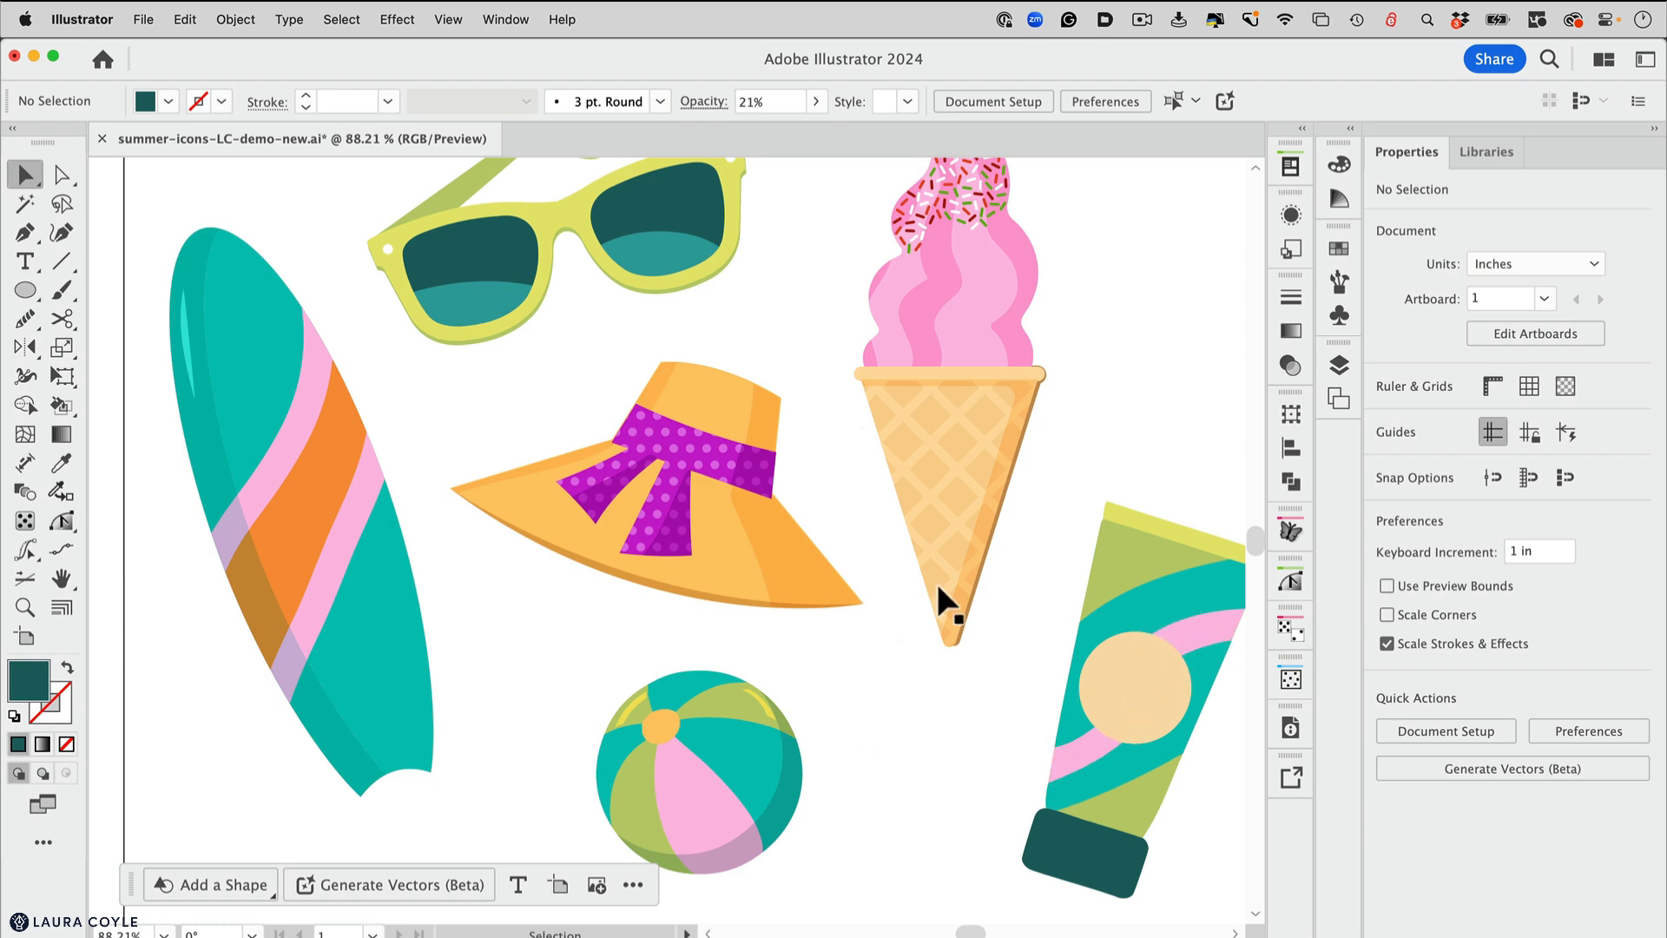
{"action": "left_click_drag", "start_coordinate": [936, 582], "coordinate": [710, 677]}
{"action": "left_click_drag", "start_coordinate": [1051, 704], "coordinate": [775, 531]}
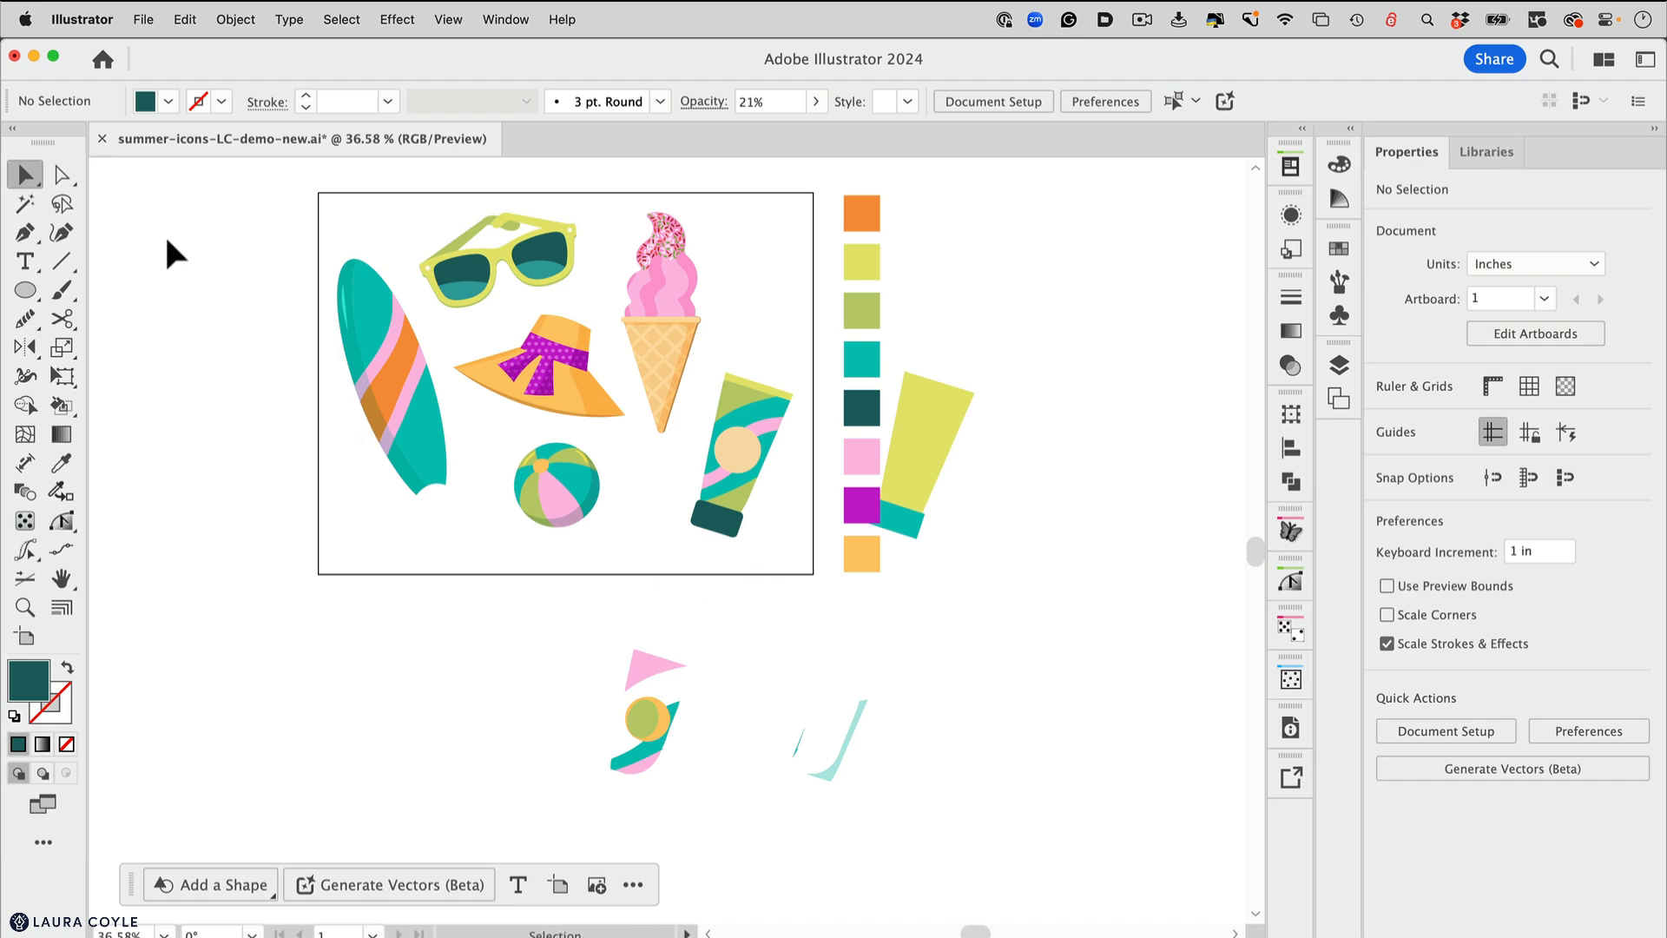
{"action": "left_click", "coordinate": [514, 23]}
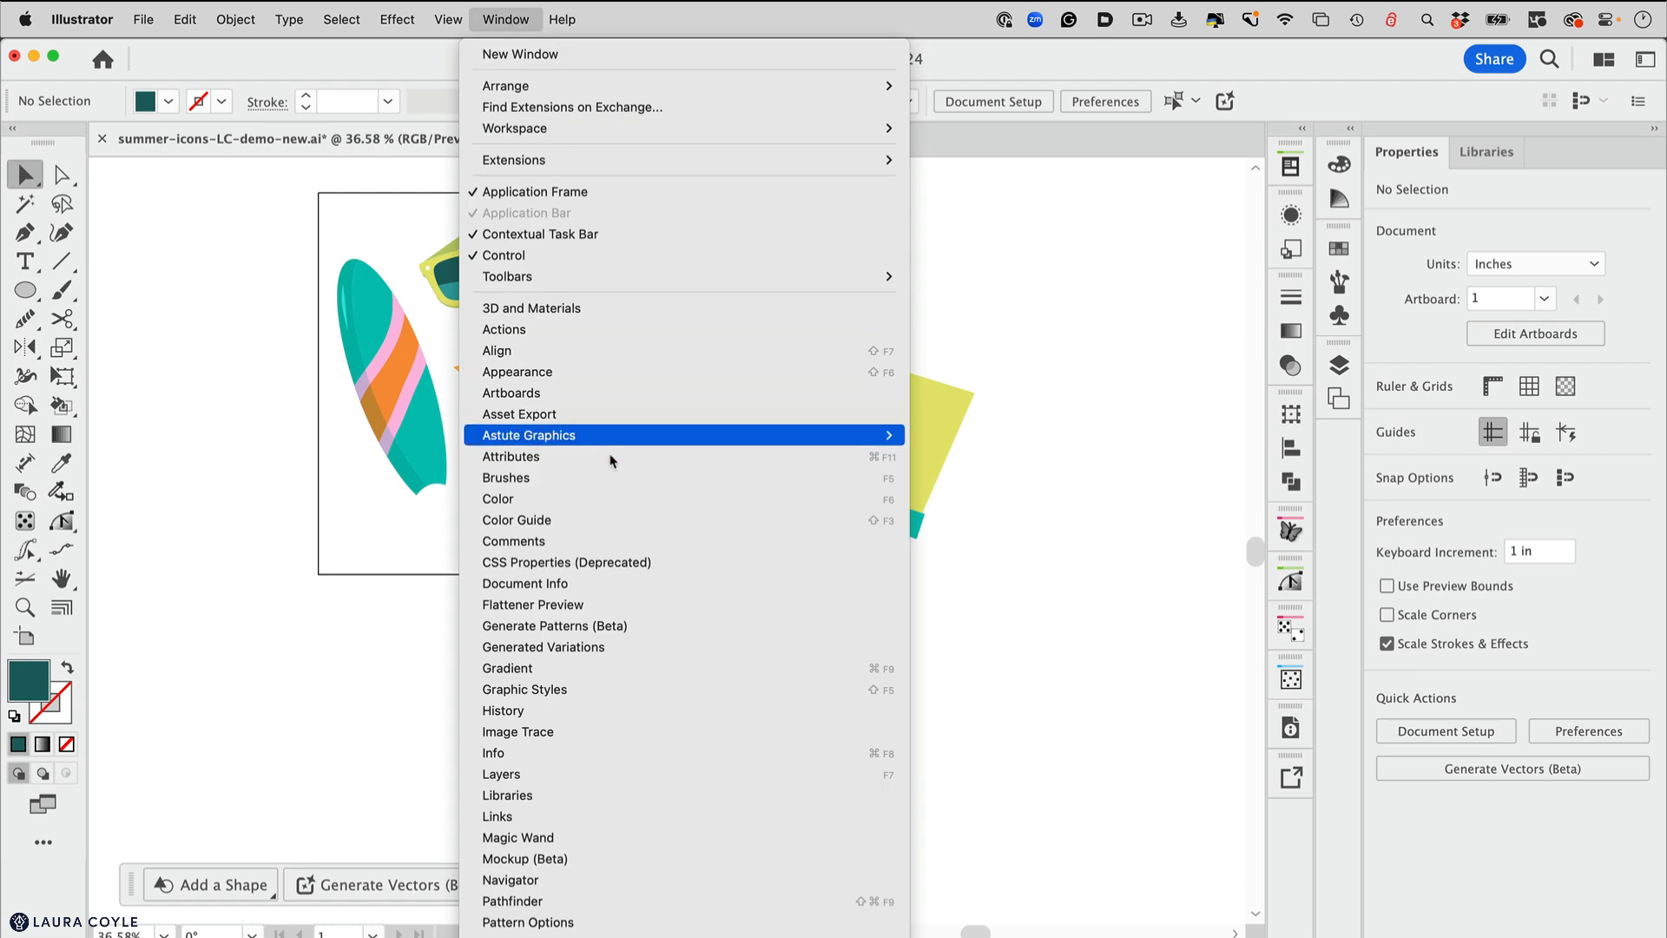
{"action": "left_click", "coordinate": [552, 631]}
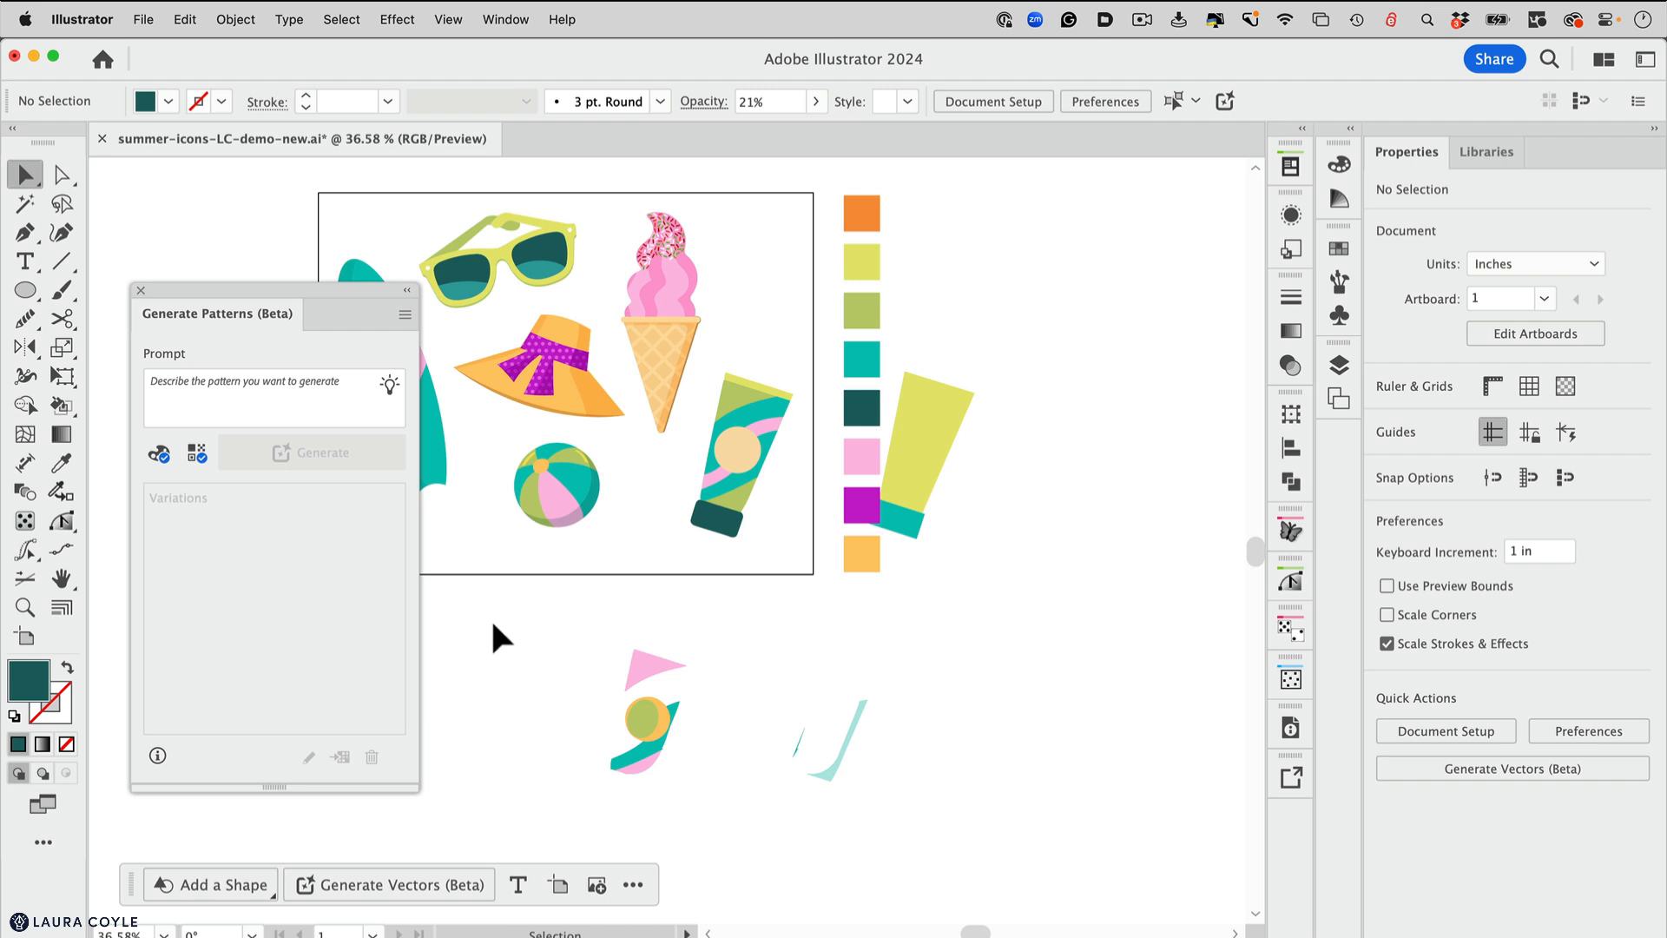
{"action": "left_click", "coordinate": [237, 385]}
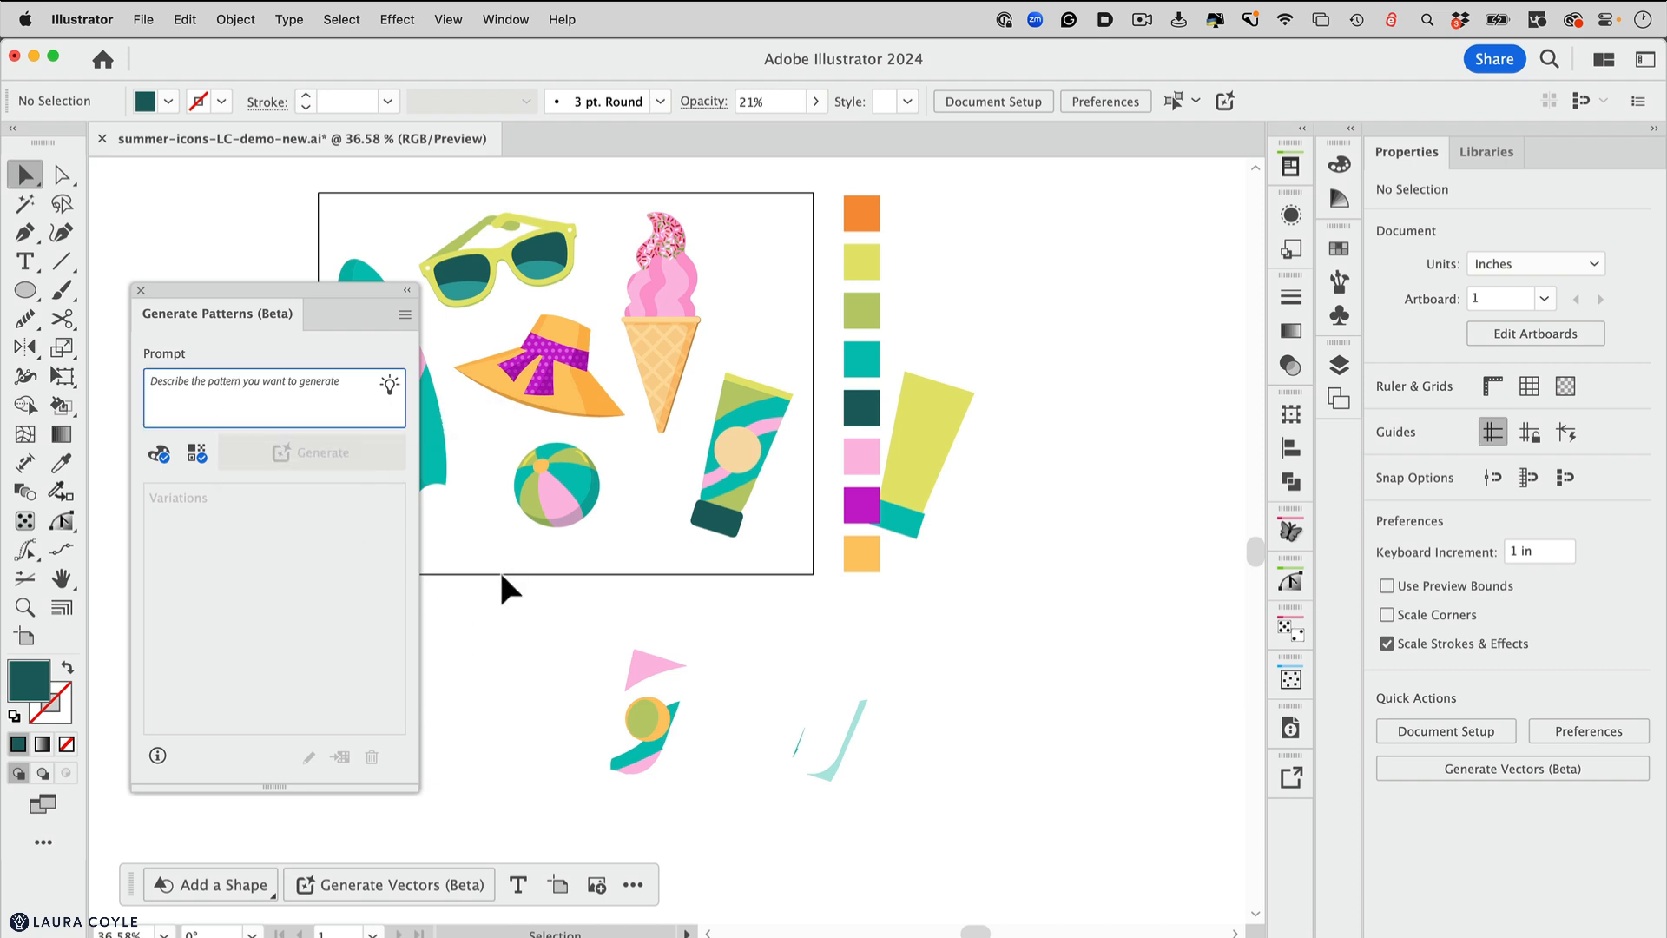
{"action": "type", "text": "beachballs and"}
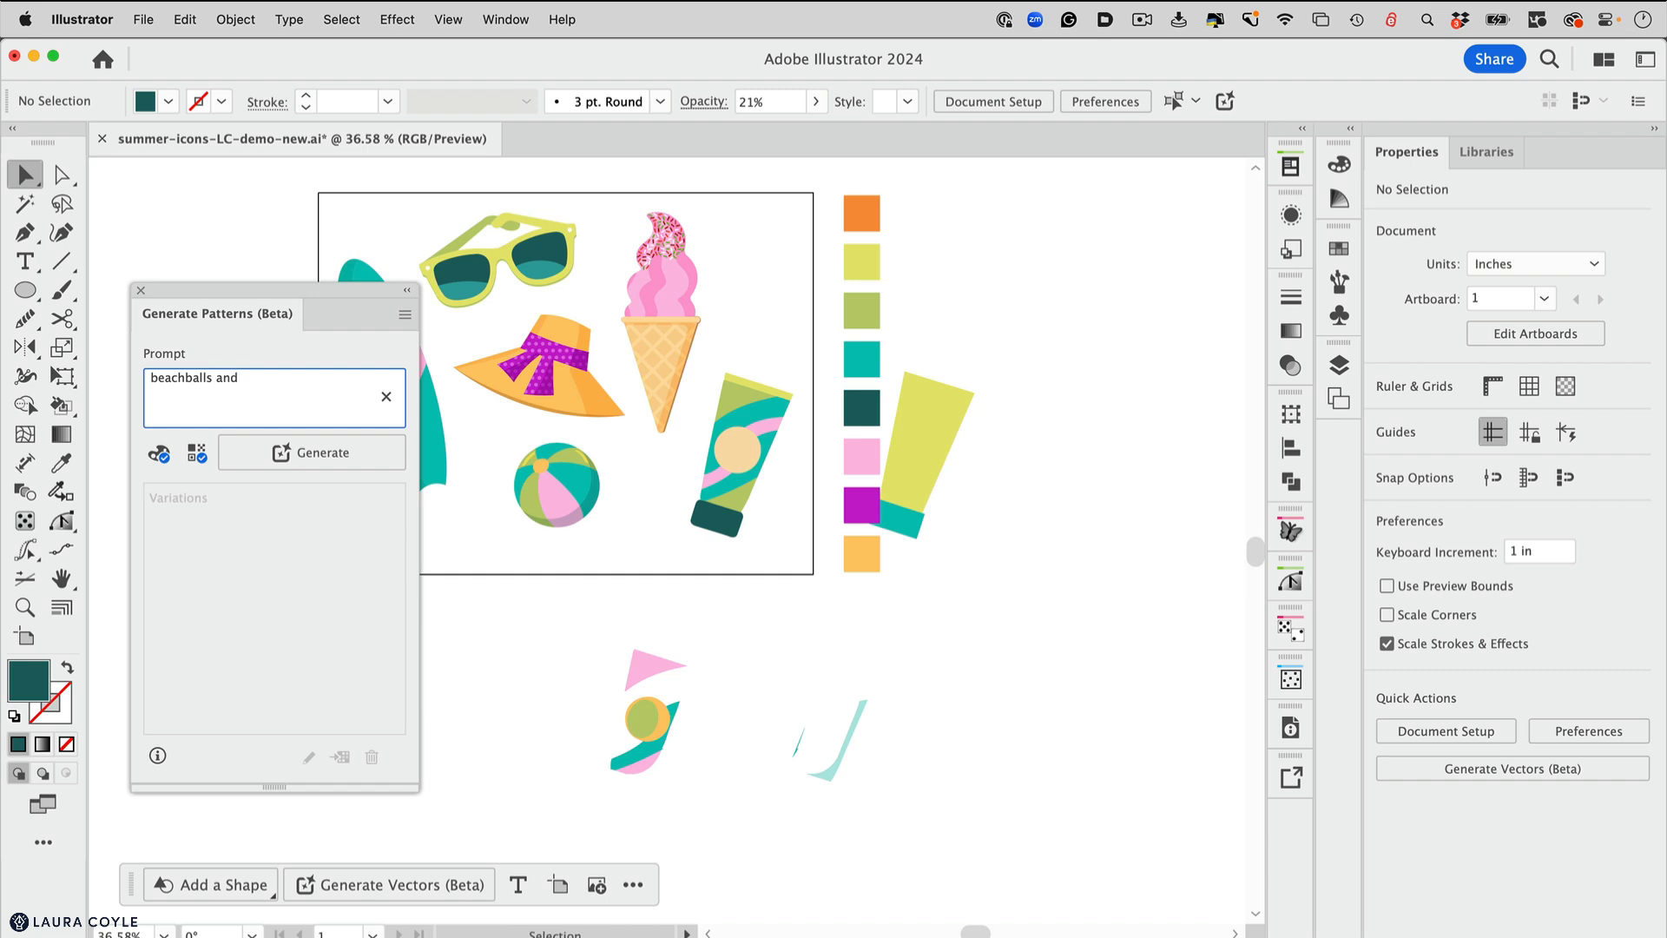
{"action": "type", "text": " ice cream cones"}
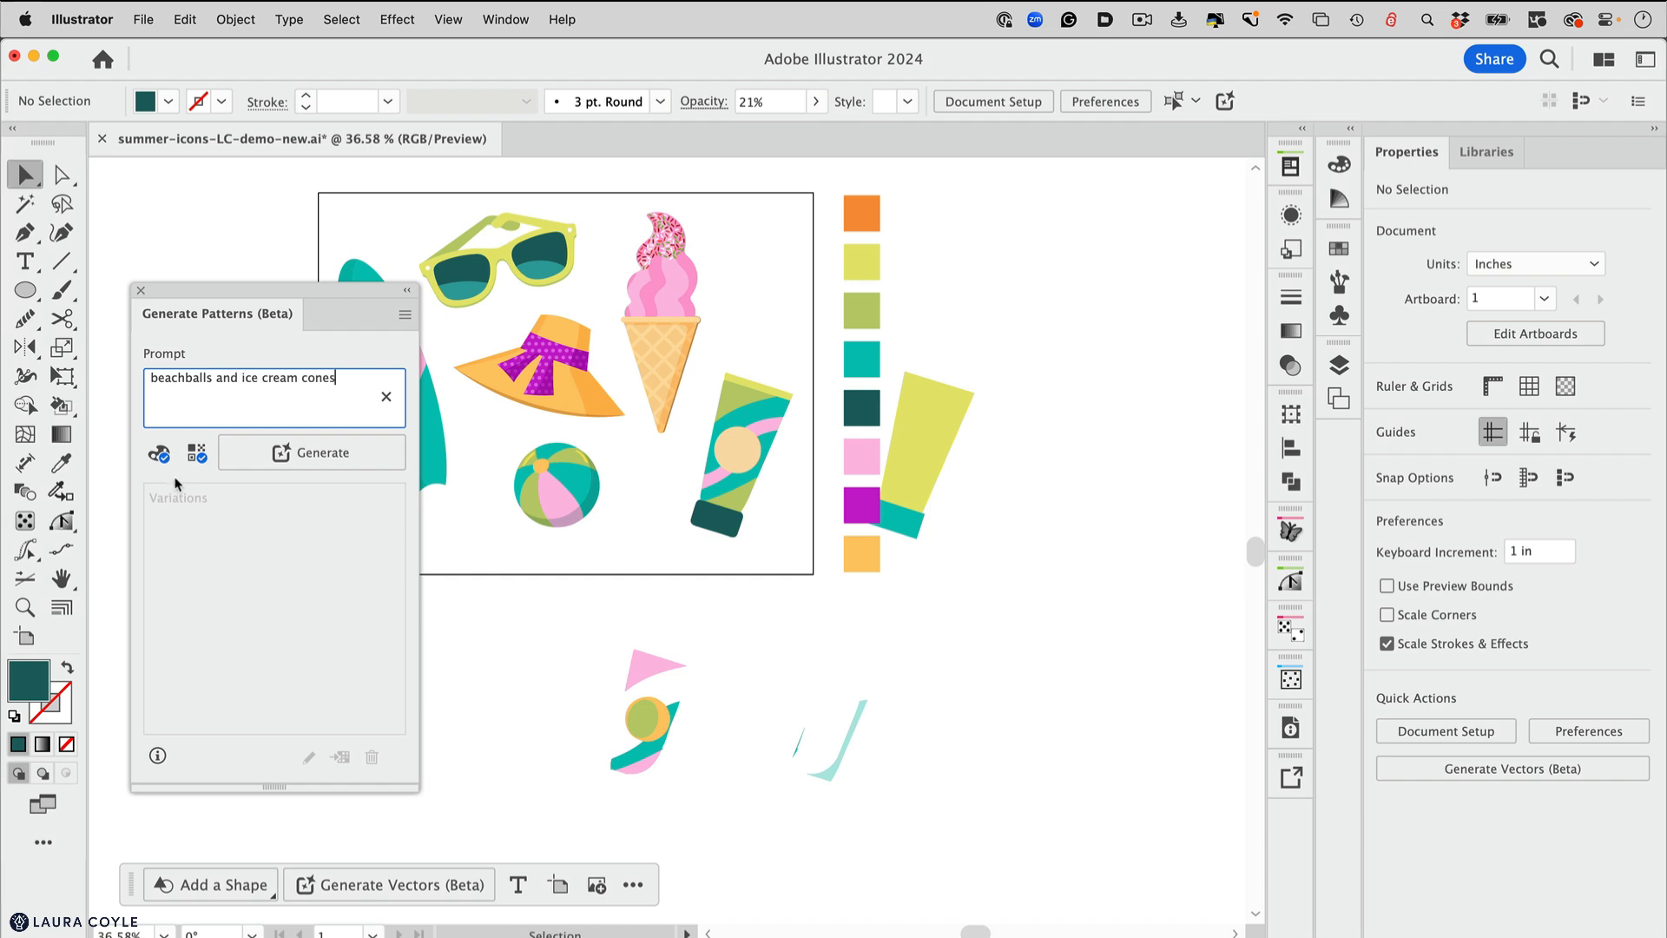
Check the prompt's color and effect settings and generate the pattern variations
{"action": "left_click", "coordinate": [165, 451]}
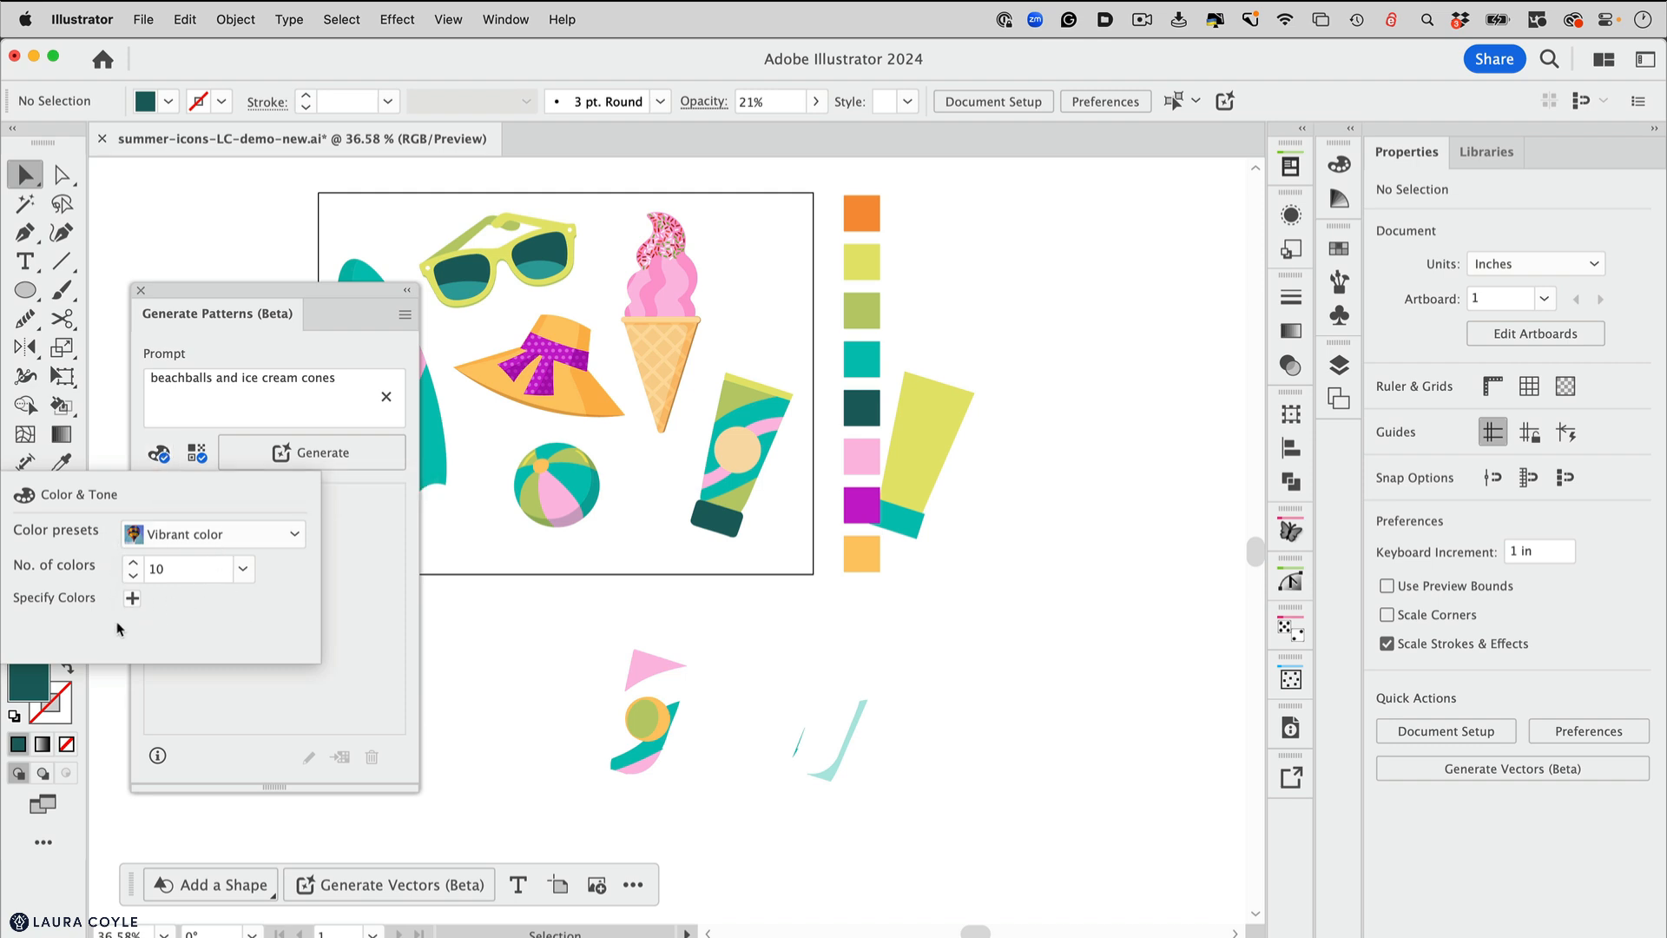
{"action": "left_click", "coordinate": [350, 567]}
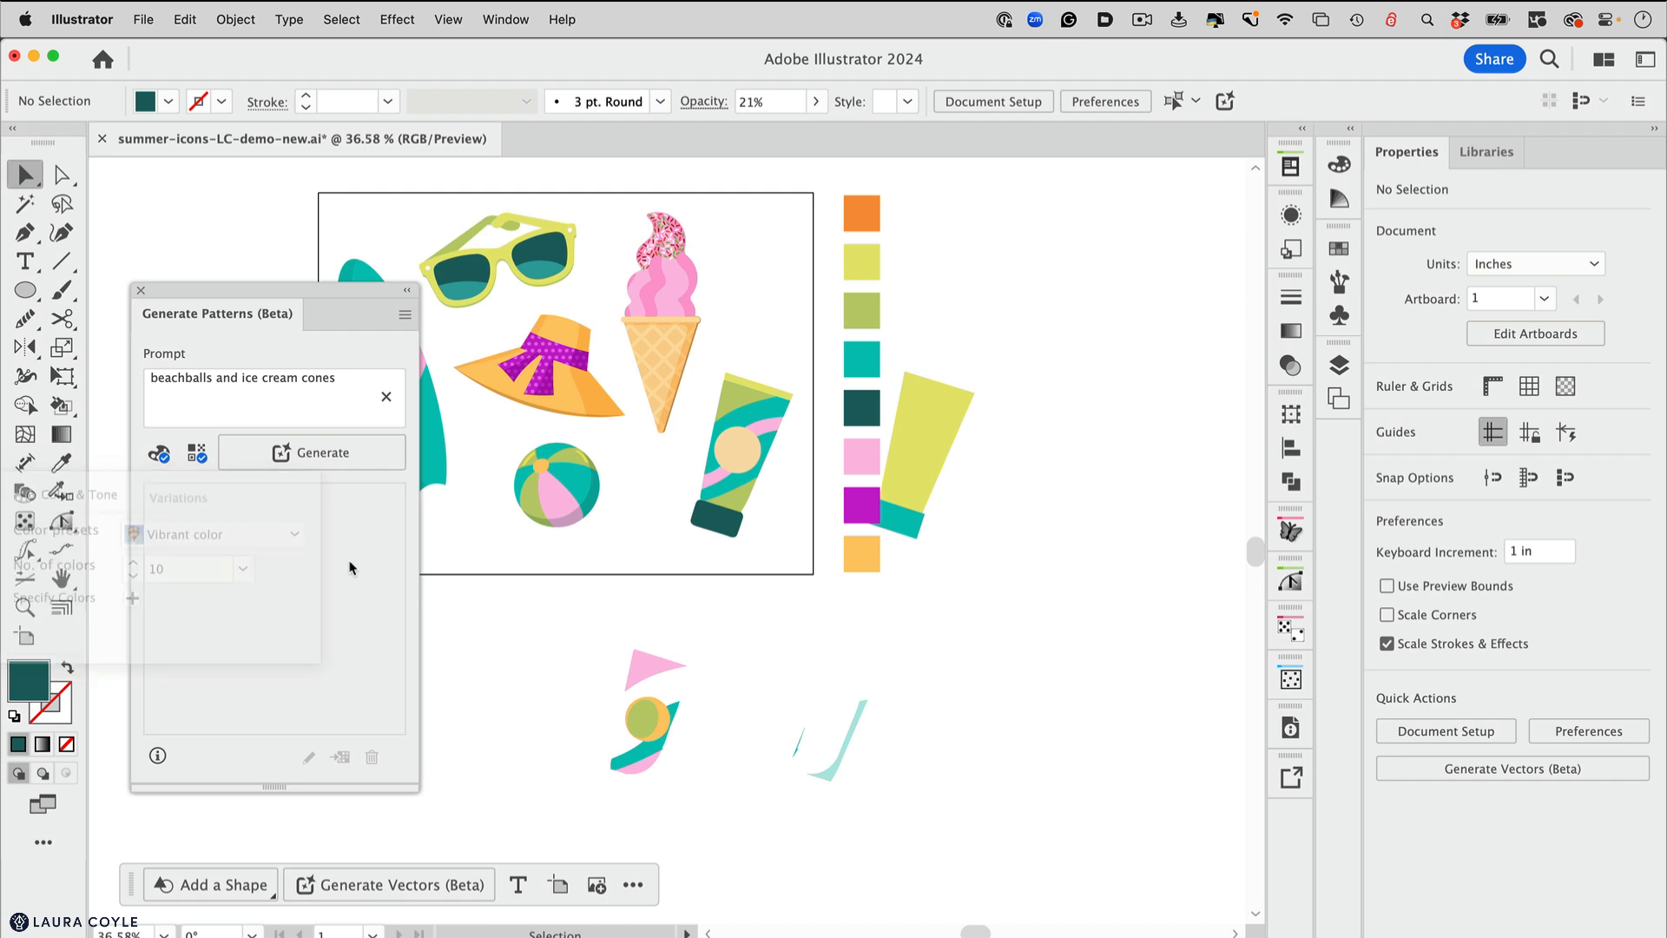
{"action": "left_click", "coordinate": [197, 452]}
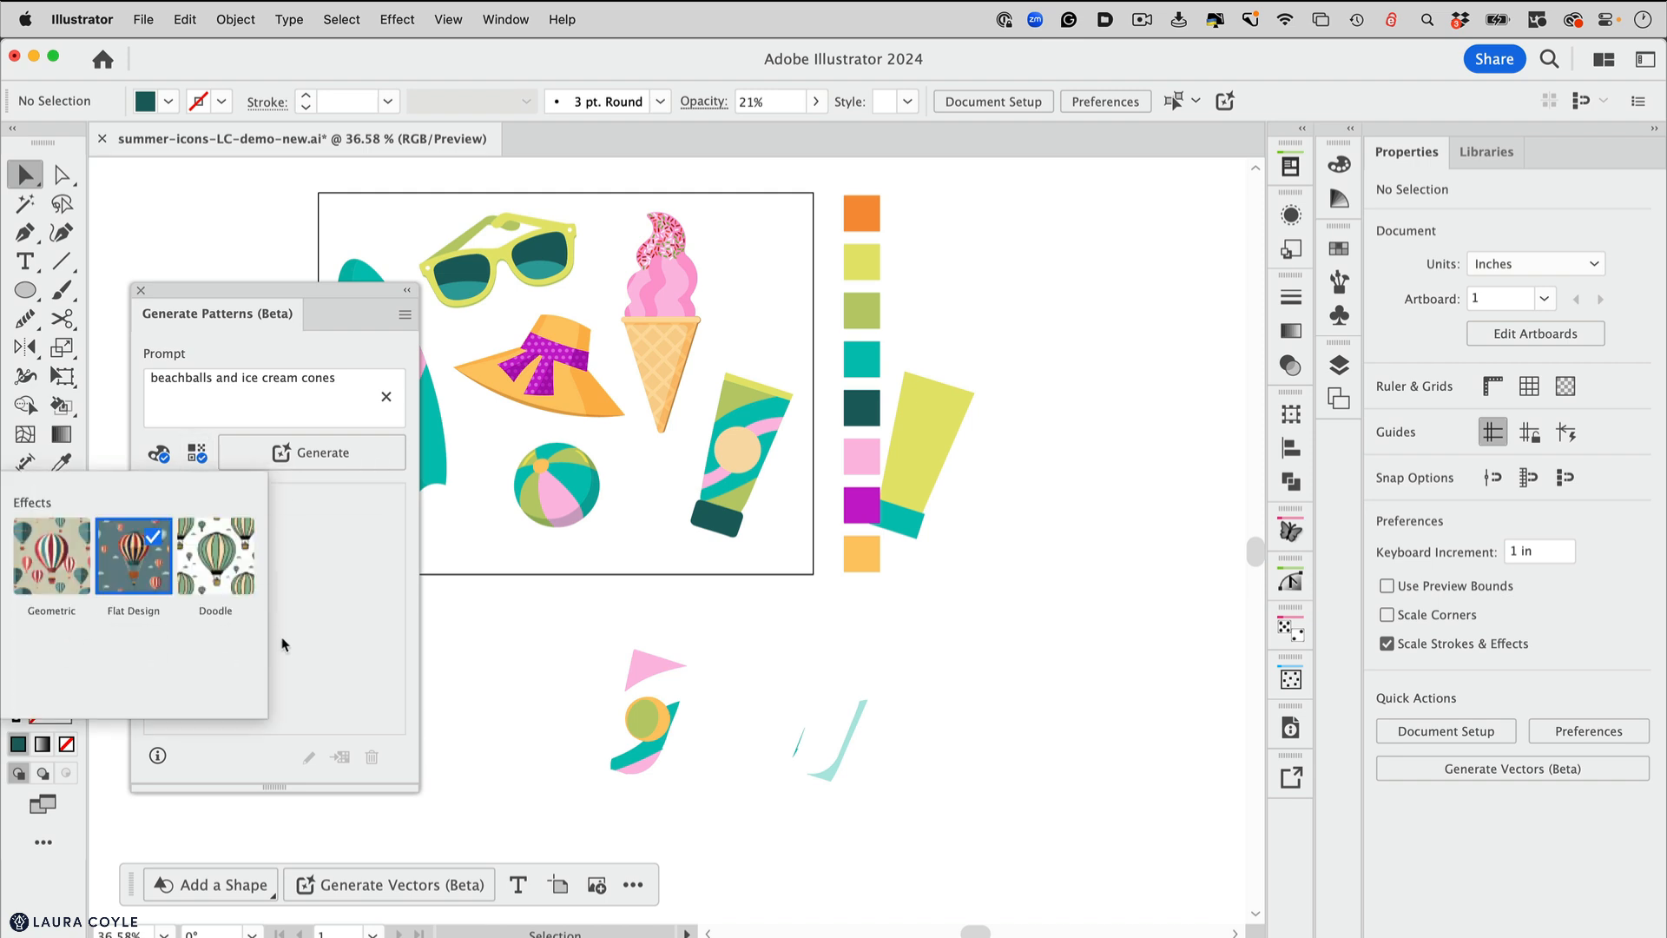
{"action": "left_click", "coordinate": [333, 584]}
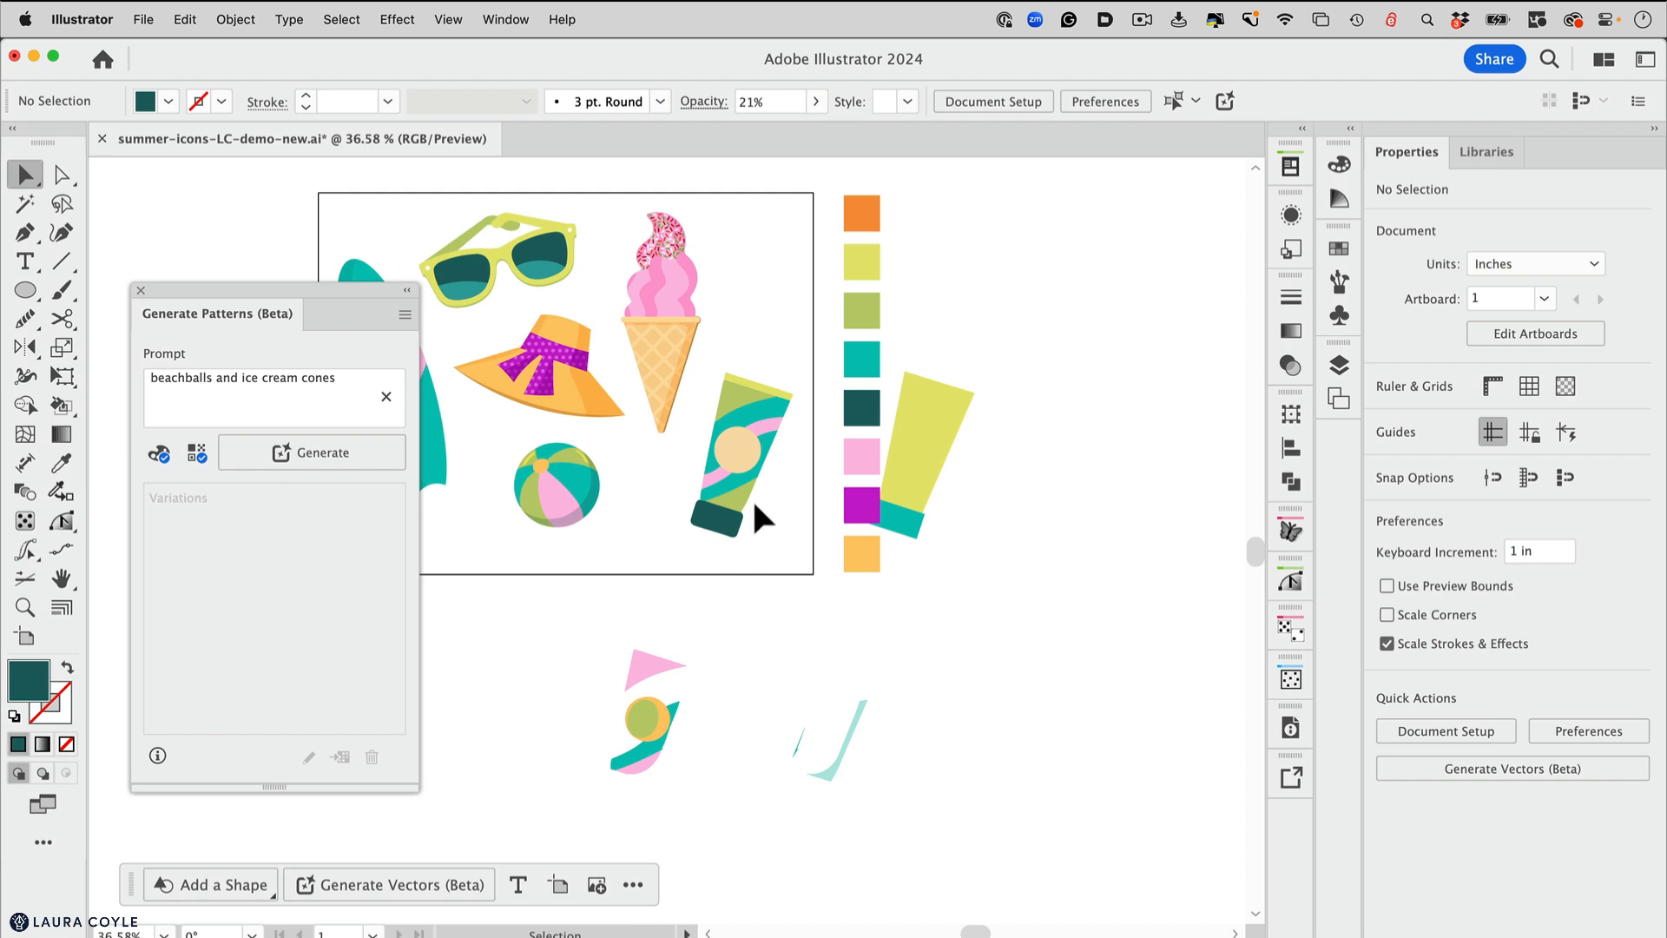
{"action": "left_click", "coordinate": [295, 451]}
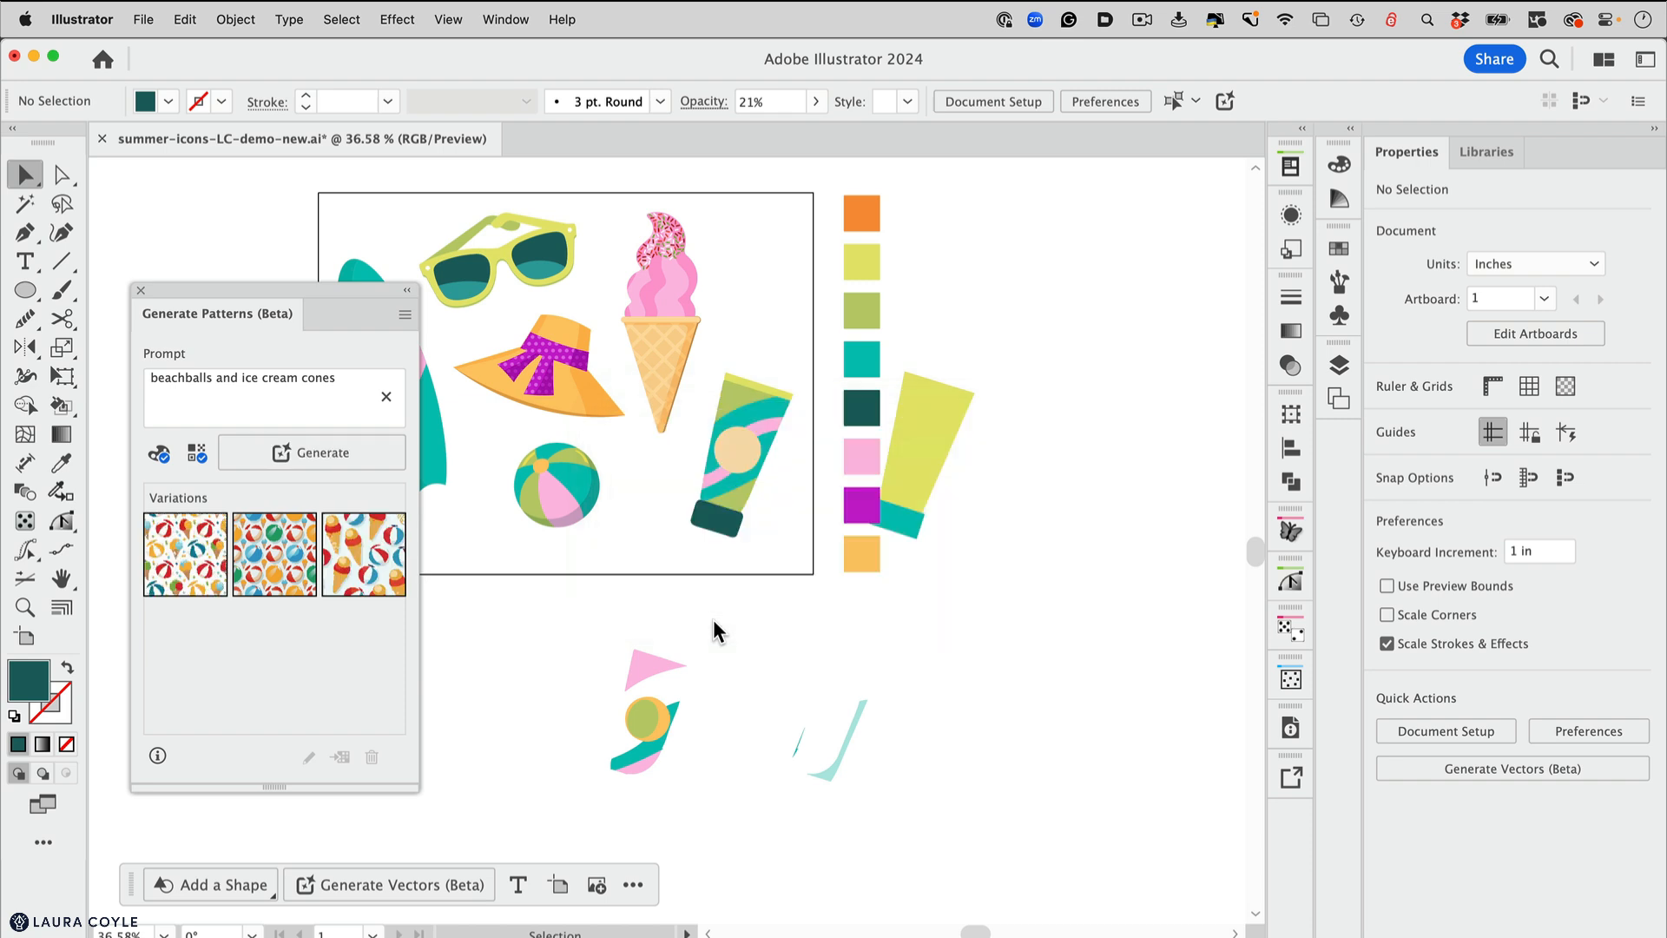
Draw a rectangle about 7.87 by 11.19 in to the left of the artboard and fill it with the third generated pattern variation
{"action": "left_click_drag", "start_coordinate": [484, 558], "coordinate": [1050, 688]}
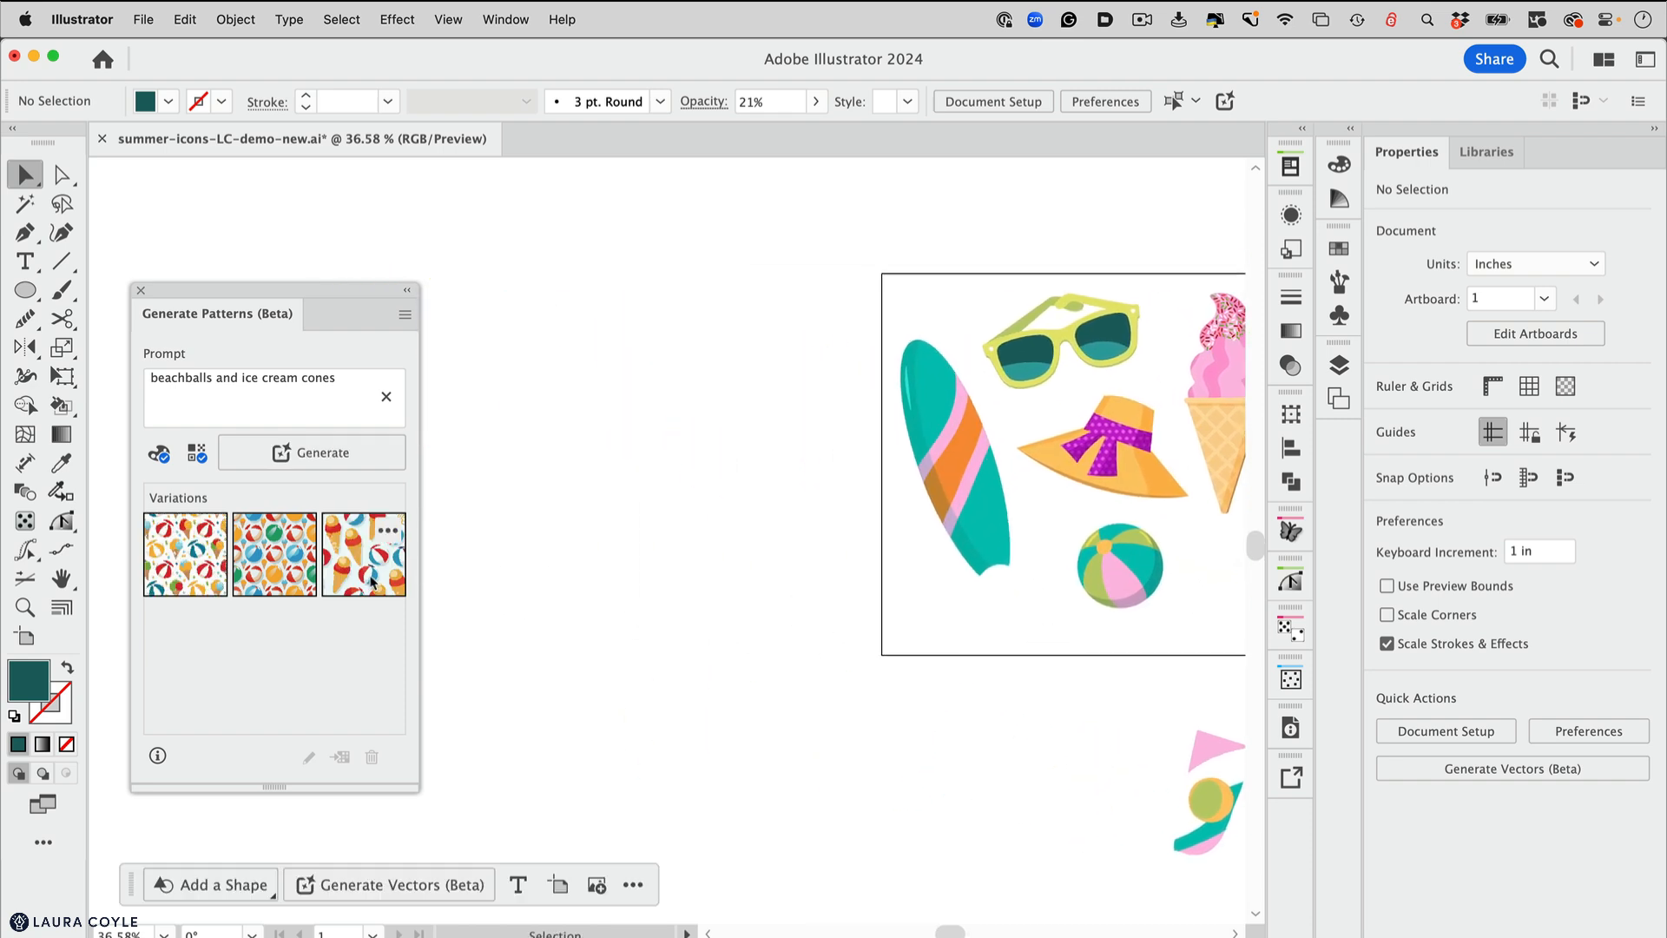
{"action": "left_click_drag", "start_coordinate": [25, 289], "coordinate": [100, 286]}
{"action": "left_click_drag", "start_coordinate": [493, 242], "coordinate": [846, 743]}
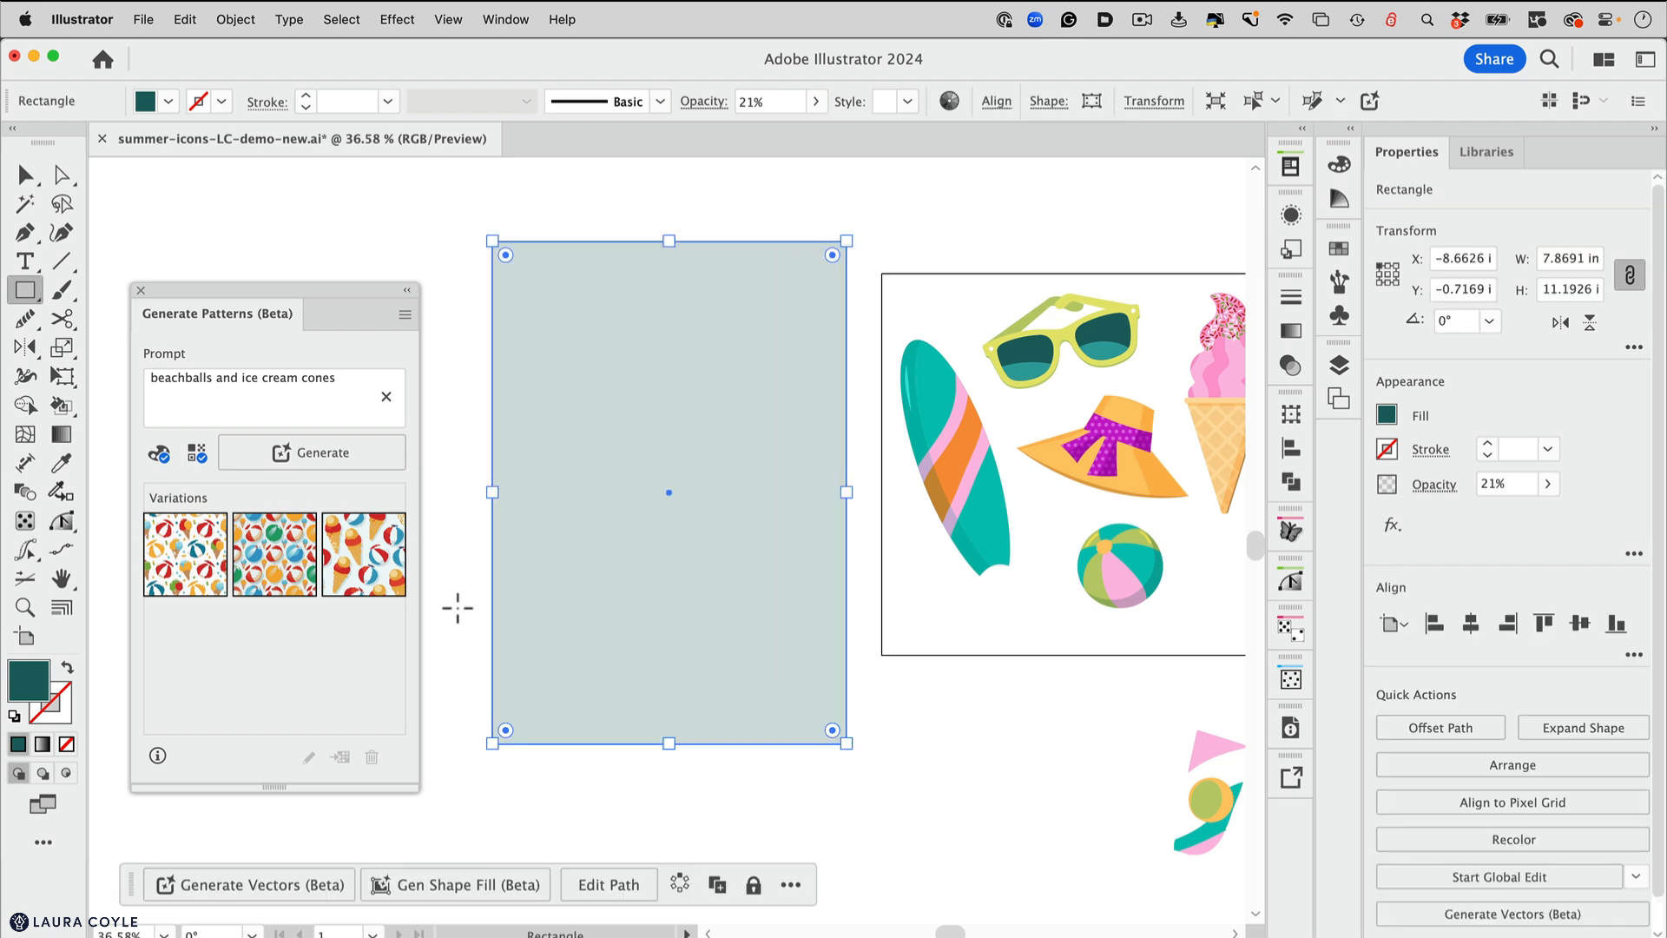
{"action": "left_click", "coordinate": [363, 559]}
{"action": "left_click_drag", "start_coordinate": [571, 587], "coordinate": [863, 565]}
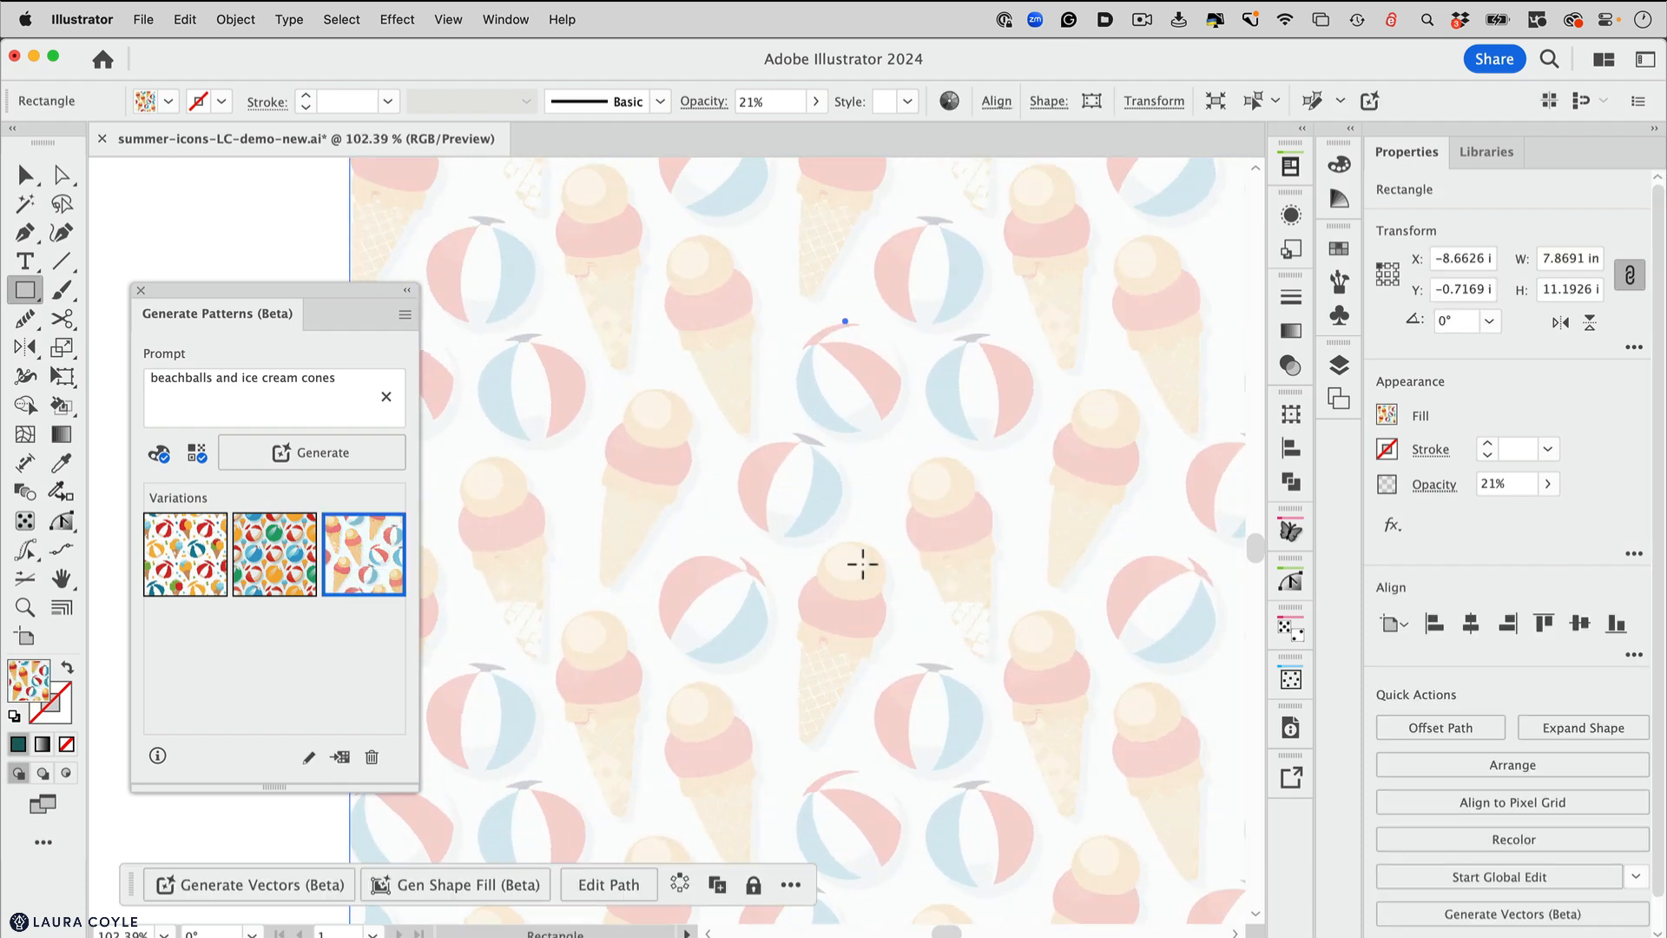
Set the patterned rectangle's blending mode to Normal and its opacity to 100%
{"action": "left_click", "coordinate": [1293, 364]}
{"action": "left_click", "coordinate": [1055, 323]}
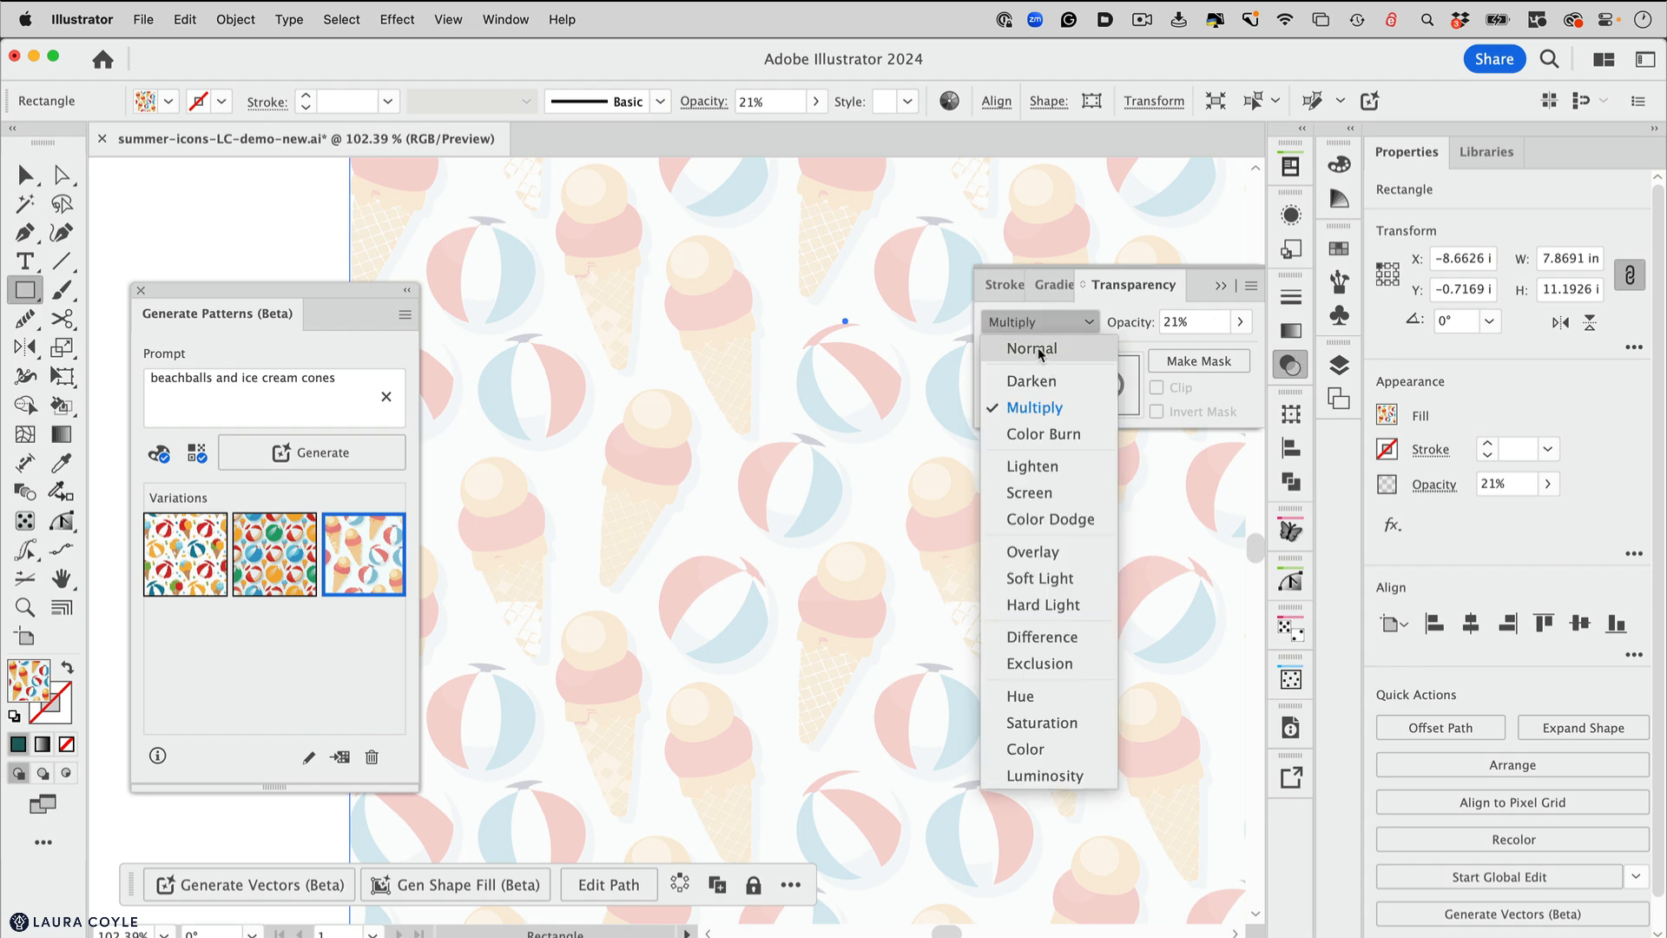
{"action": "left_click", "coordinate": [1033, 345]}
{"action": "left_click", "coordinate": [1240, 321]}
{"action": "left_click_drag", "start_coordinate": [1172, 352], "coordinate": [1233, 351]}
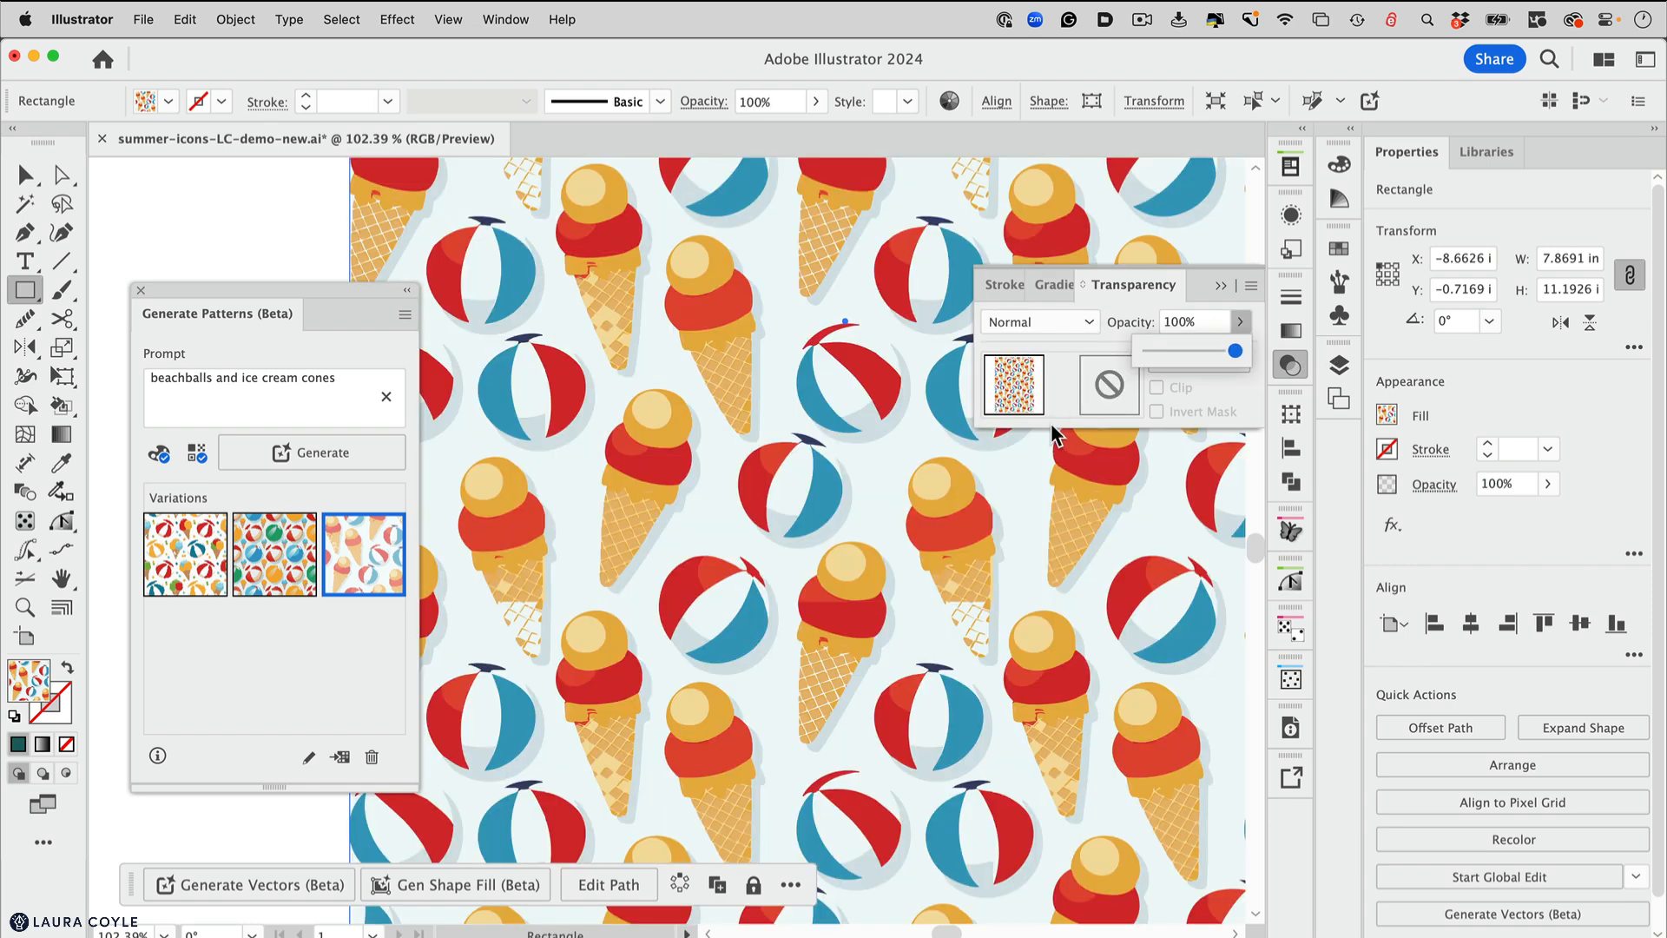
{"action": "left_click", "coordinate": [25, 174]}
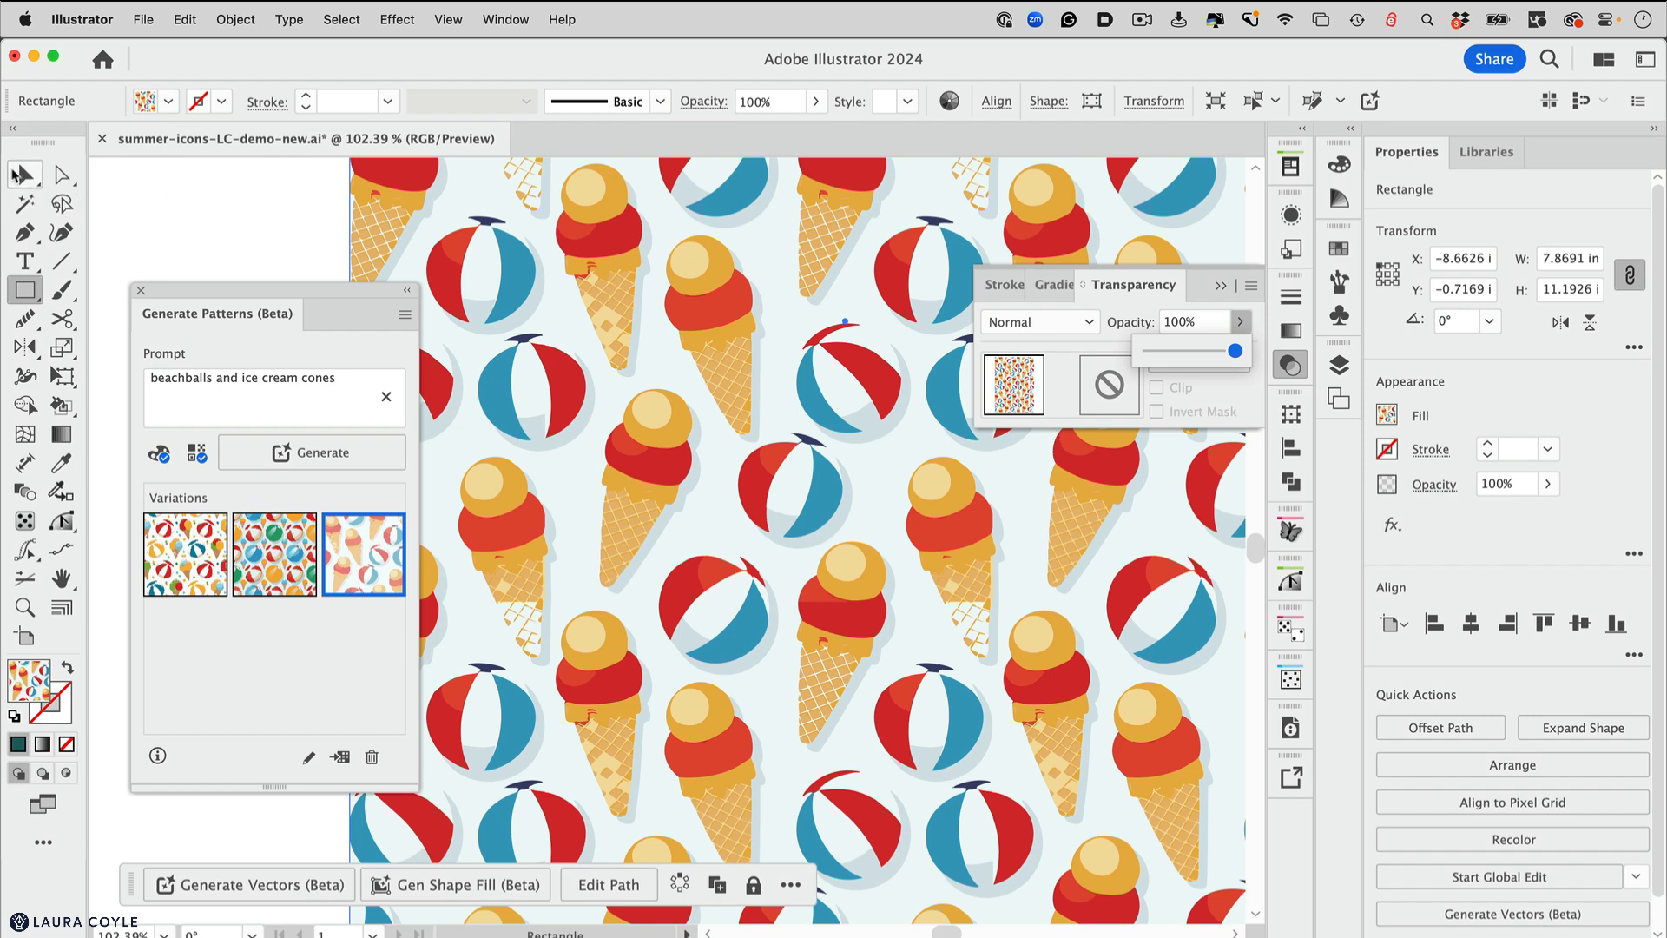
{"action": "left_click", "coordinate": [190, 201]}
{"action": "left_click", "coordinate": [1220, 286]}
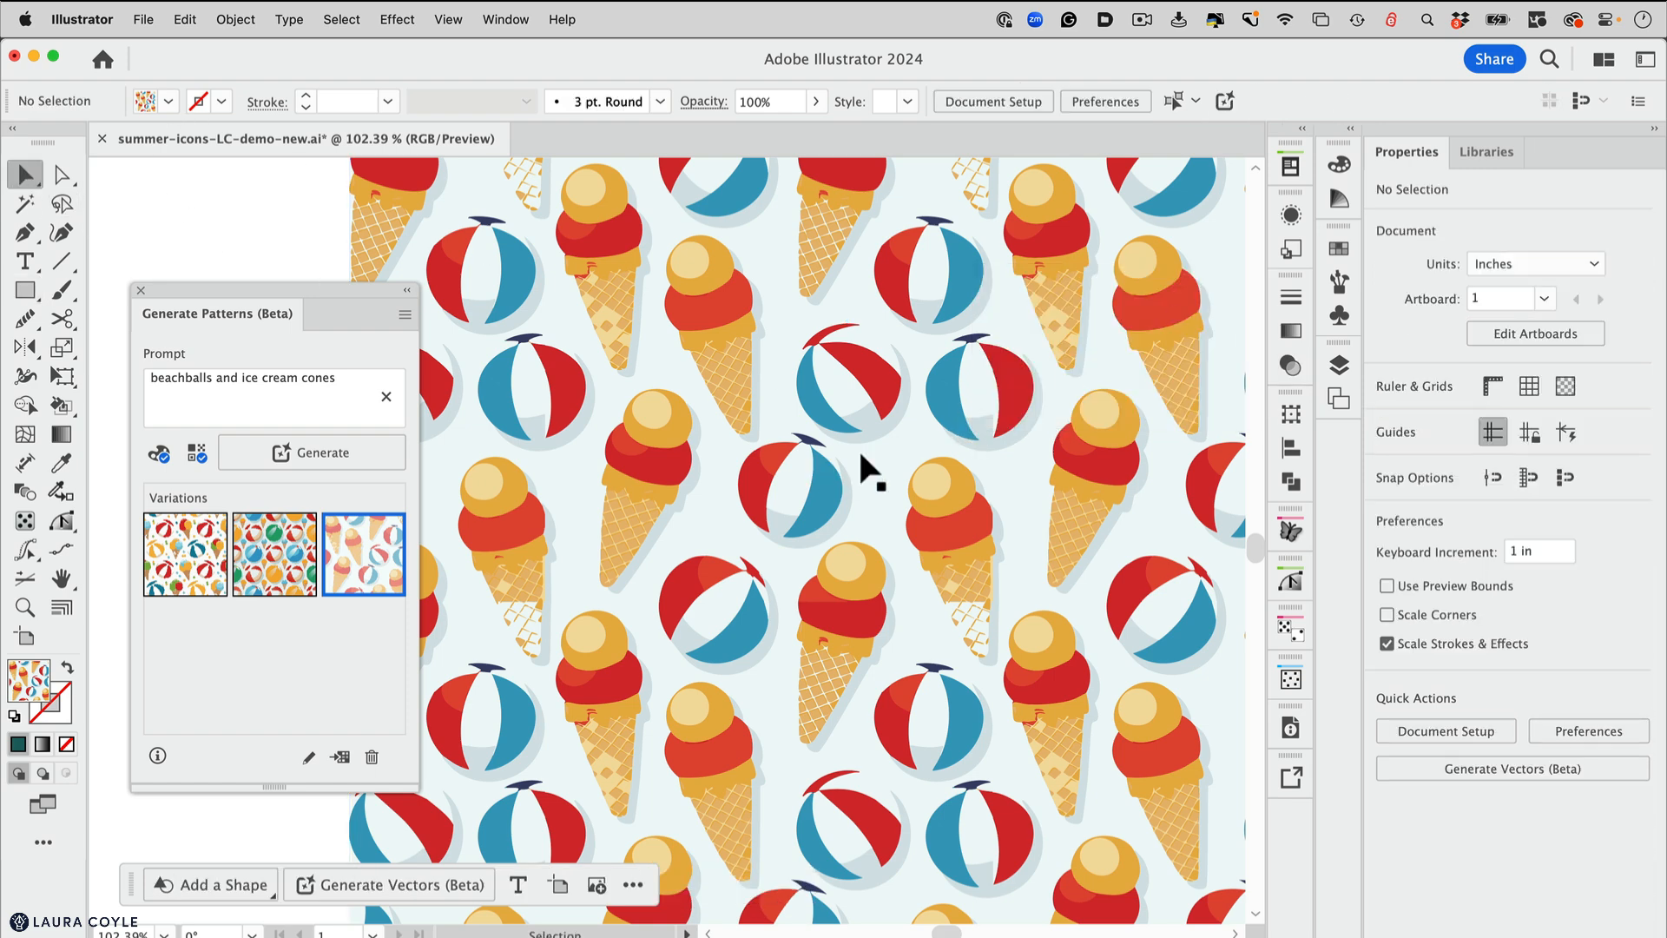
Fill the rectangle with the second generated pattern variation instead
{"action": "left_click", "coordinate": [675, 538]}
{"action": "left_click", "coordinate": [272, 552]}
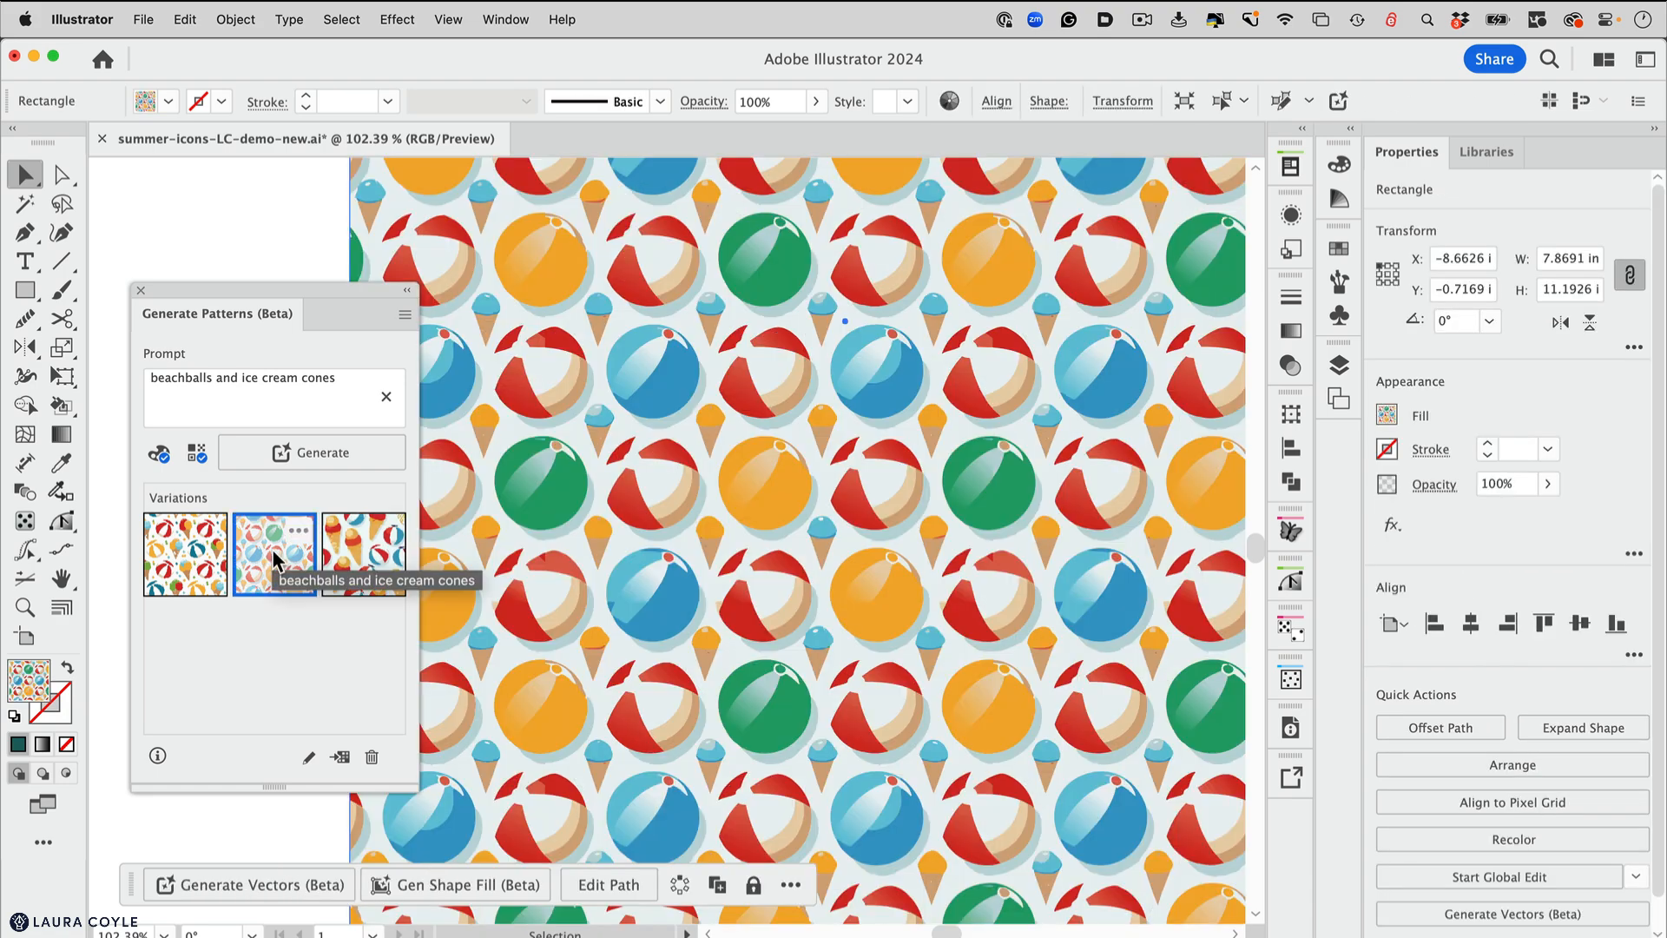
Fill the rectangle with the first generated pattern variation and specify pink and teal as colors for the pattern prompt
{"action": "left_click", "coordinate": [190, 556]}
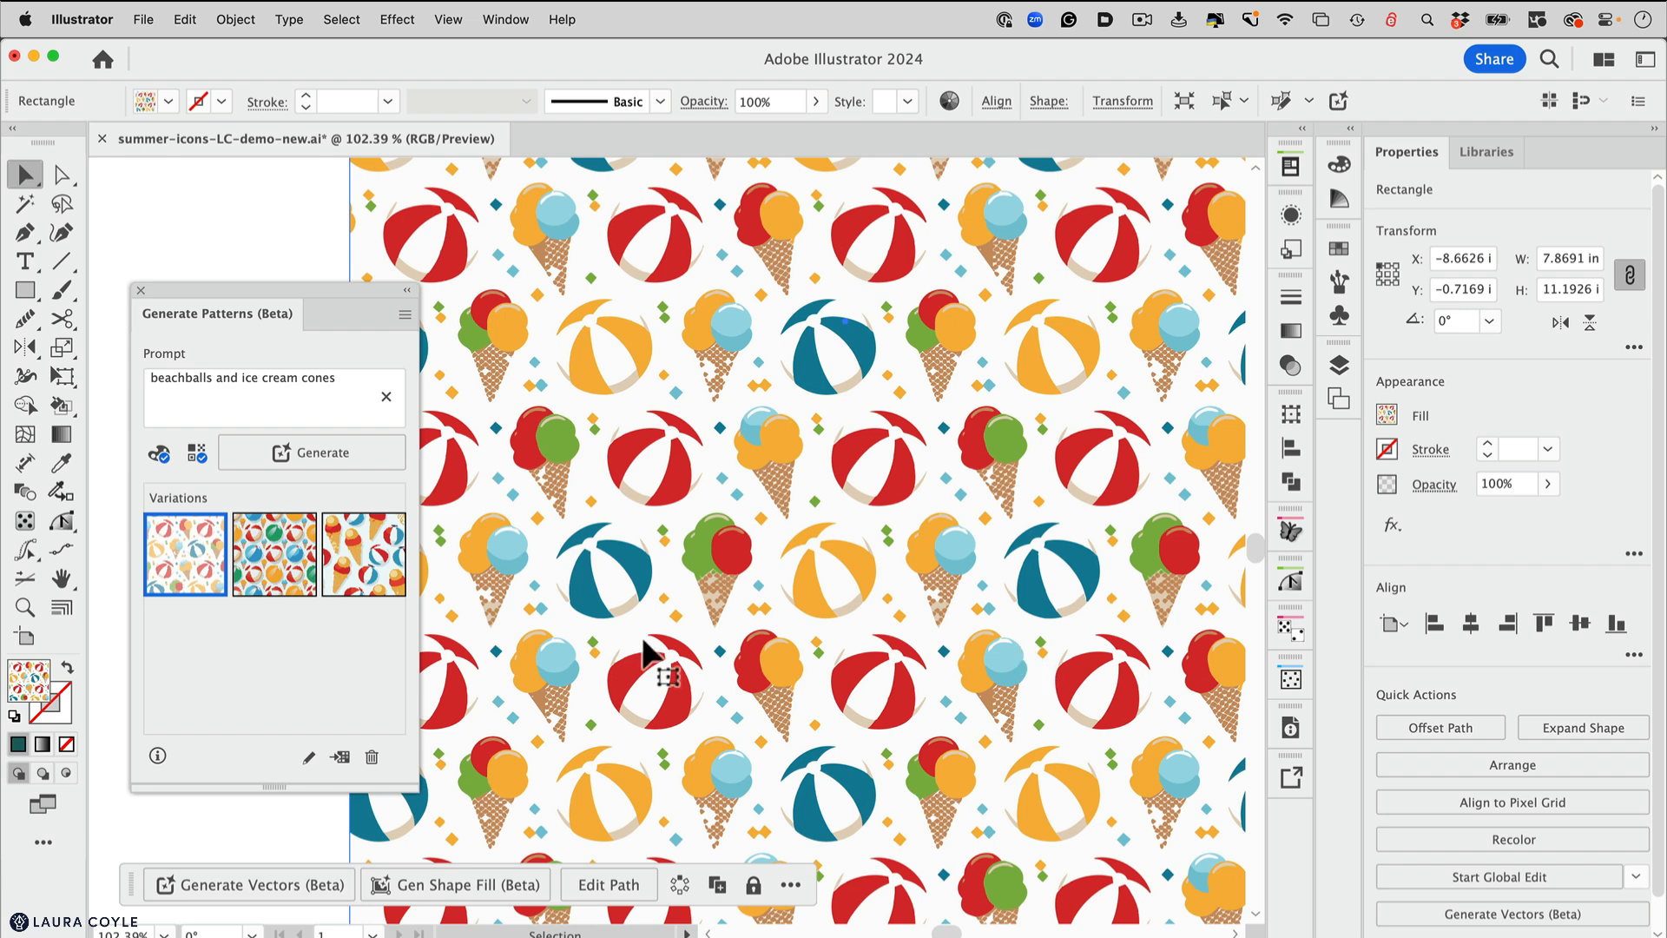
{"action": "left_click", "coordinate": [159, 454]}
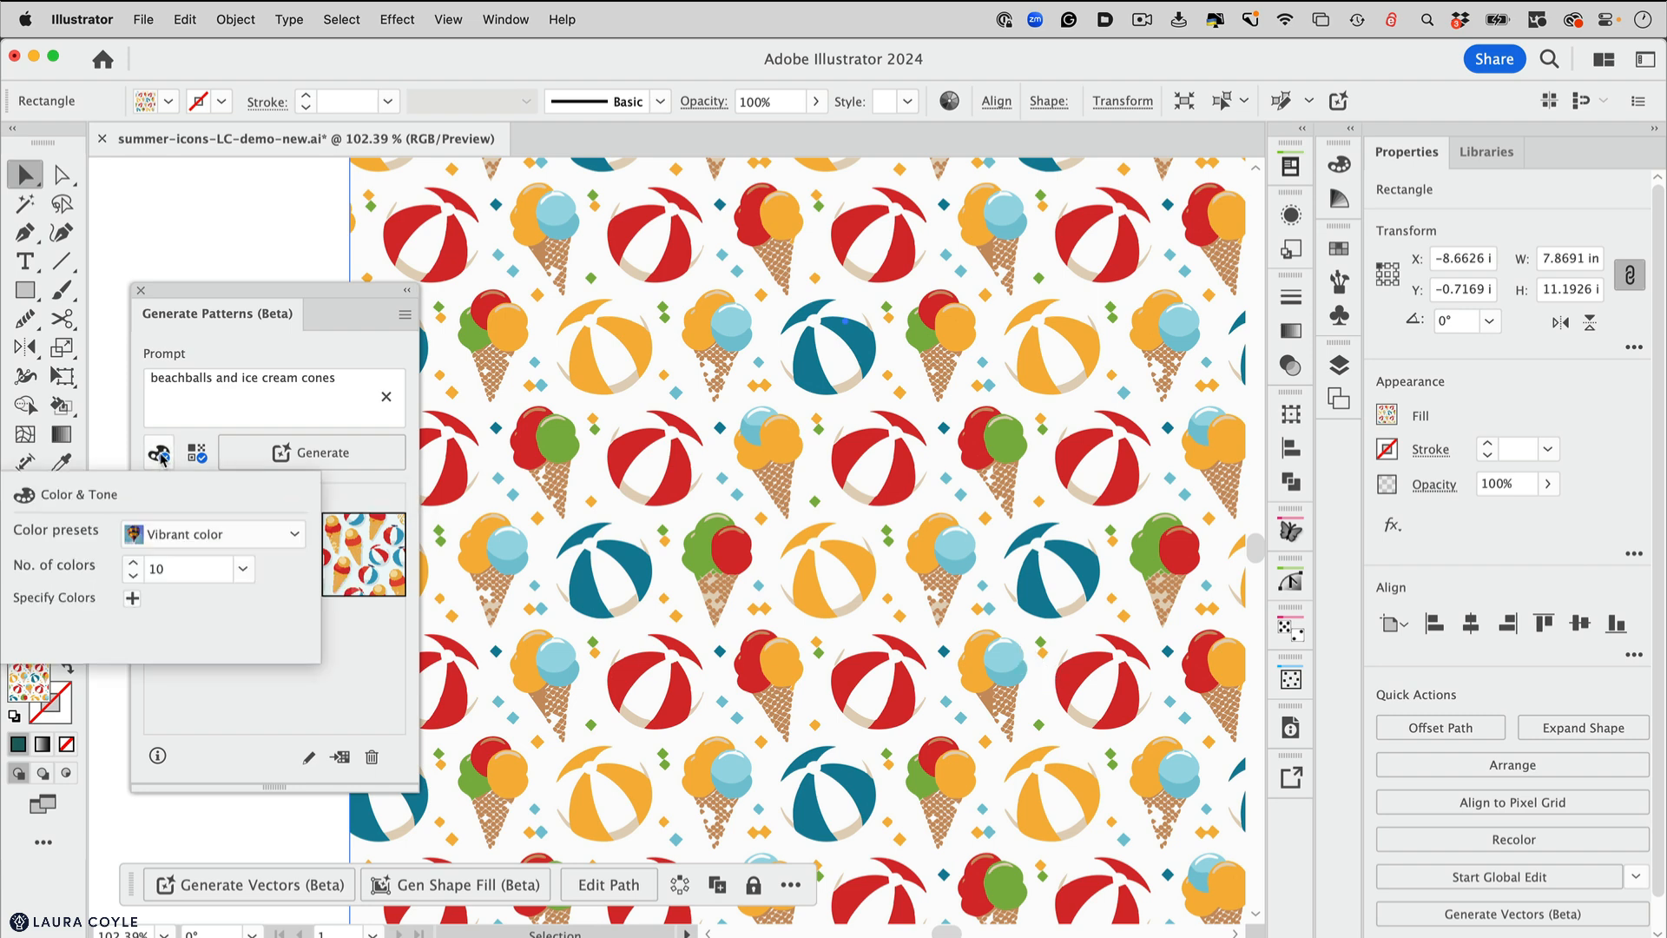
{"action": "left_click", "coordinate": [133, 599]}
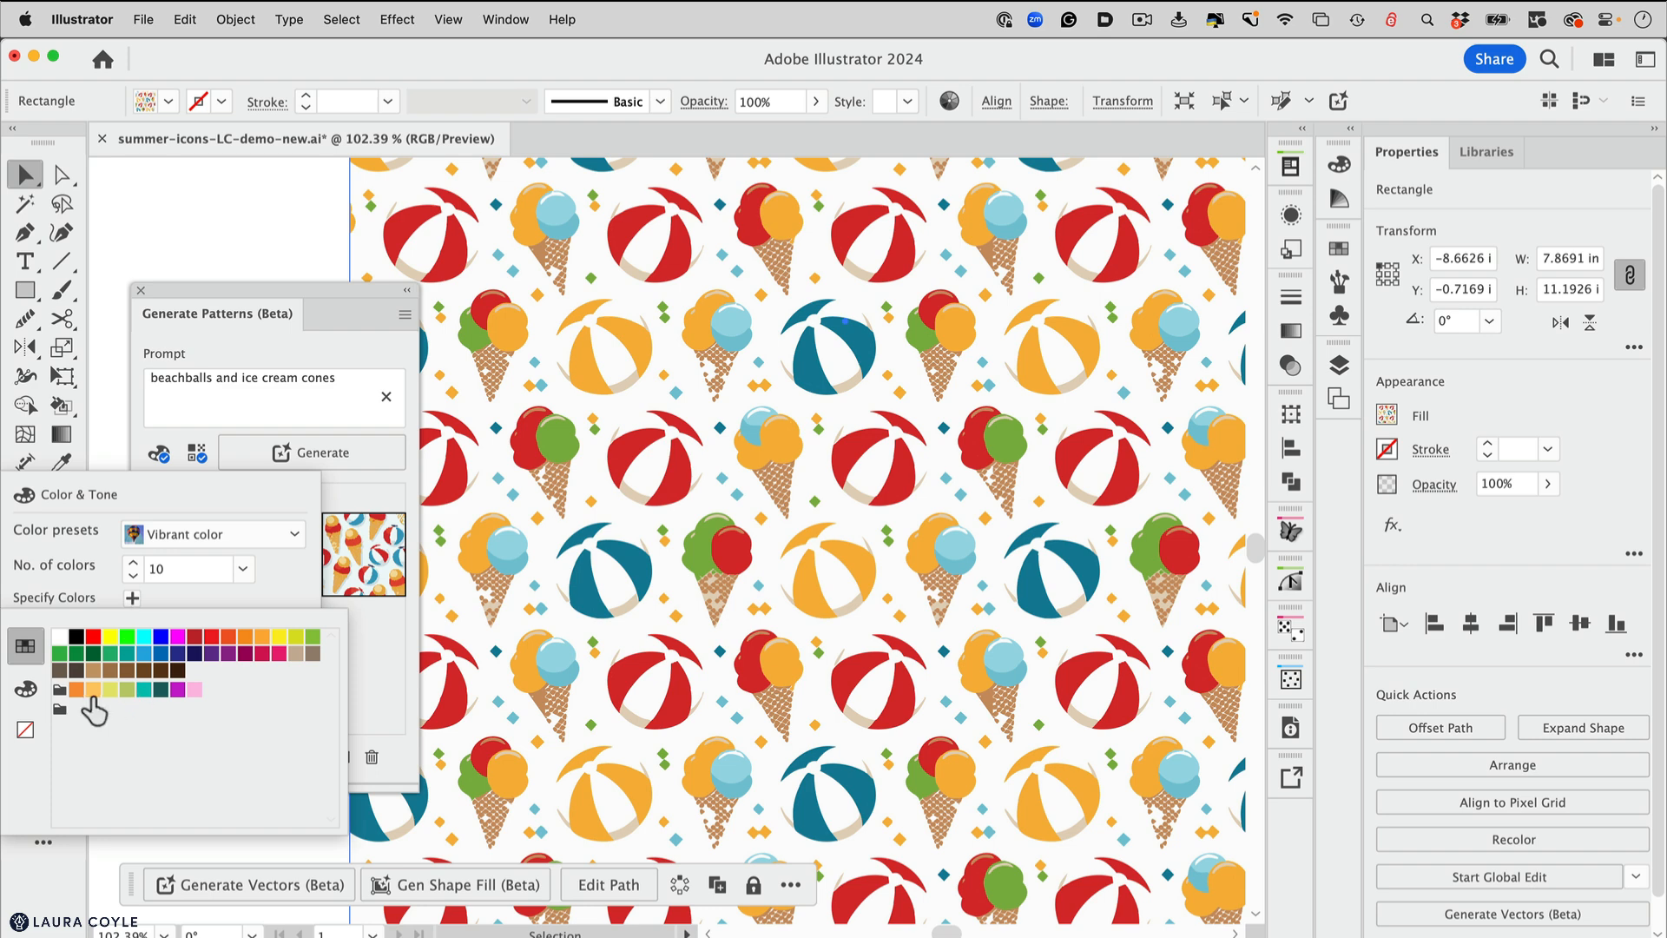
{"action": "left_click", "coordinate": [194, 690]}
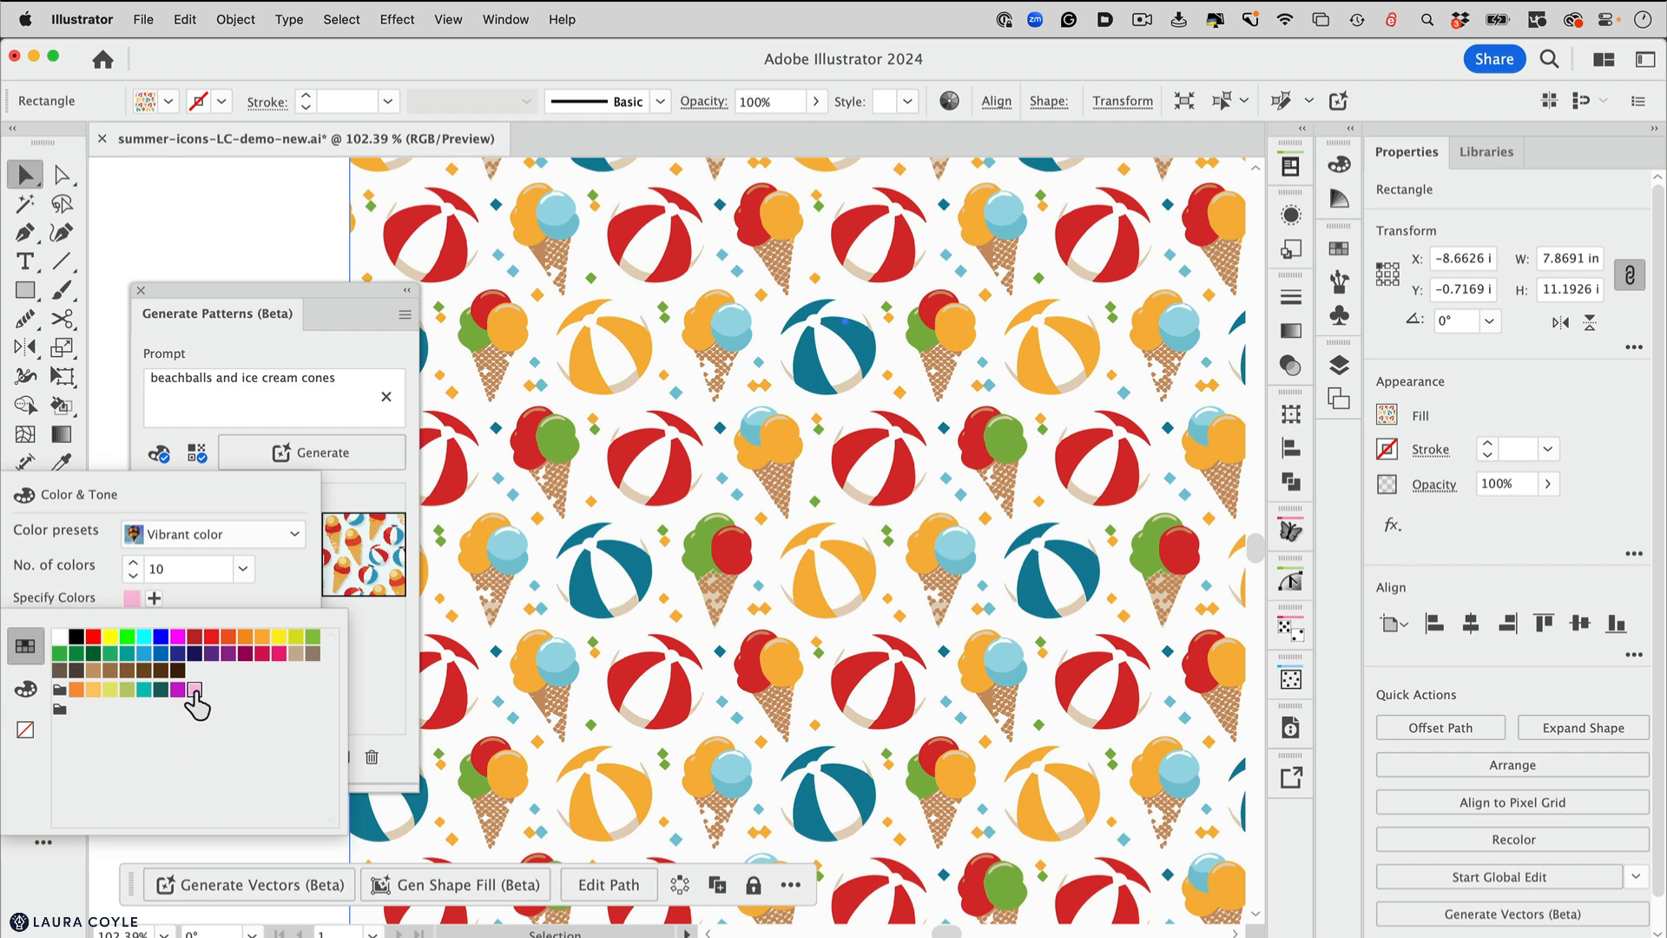
{"action": "left_click", "coordinate": [155, 599]}
{"action": "left_click", "coordinate": [155, 599]}
{"action": "left_click", "coordinate": [144, 690]}
Add light orange, light olive green and purple from the color group to the specified colors and generate new pattern variations
{"action": "left_click", "coordinate": [177, 599]}
{"action": "left_click", "coordinate": [177, 599]}
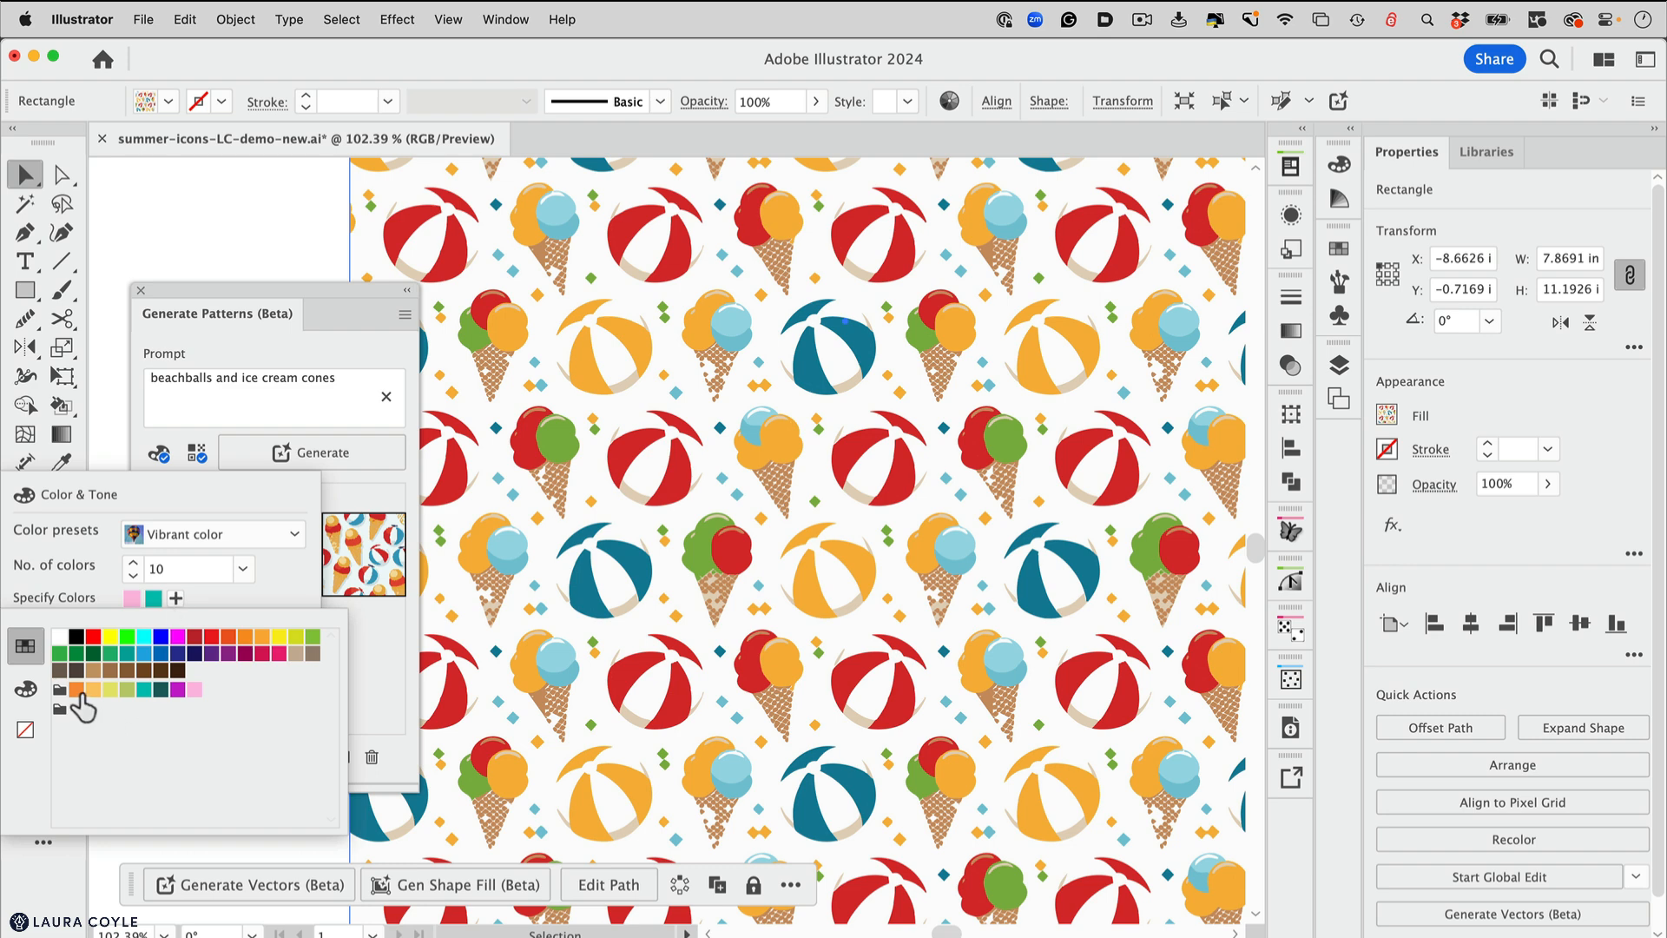
{"action": "left_click", "coordinate": [93, 691]}
{"action": "left_click", "coordinate": [200, 598]}
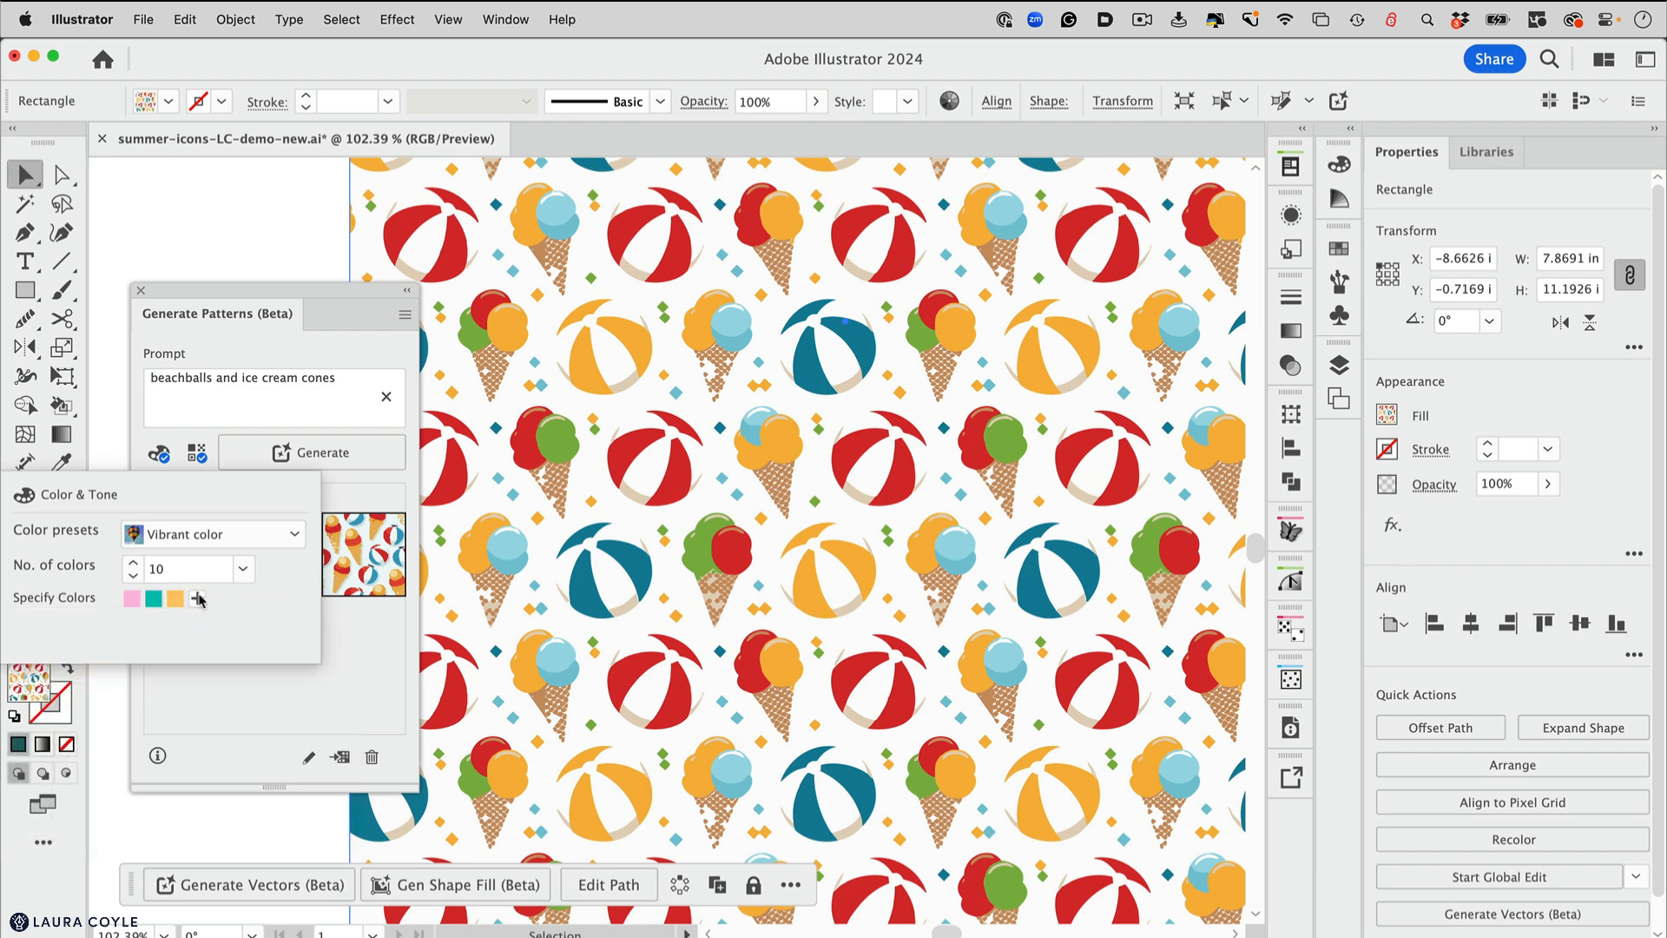
{"action": "left_click", "coordinate": [200, 598]}
{"action": "left_click", "coordinate": [128, 690]}
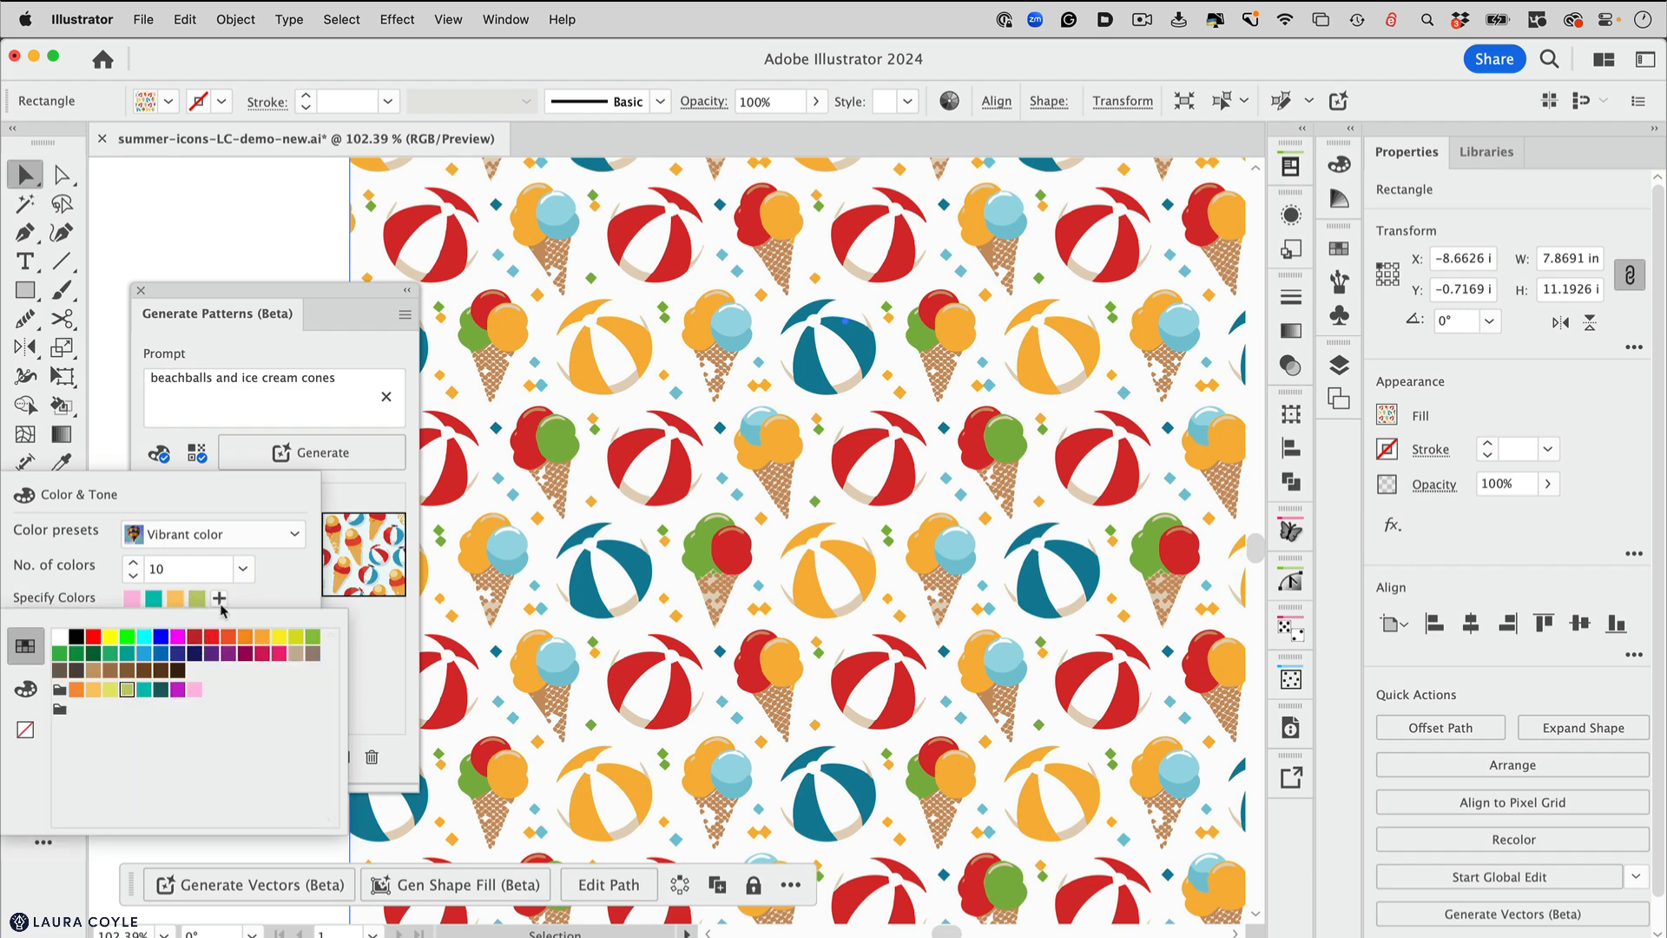
{"action": "left_click", "coordinate": [219, 599]}
{"action": "left_click", "coordinate": [219, 599]}
{"action": "left_click", "coordinate": [178, 690]}
{"action": "left_click", "coordinate": [294, 597]}
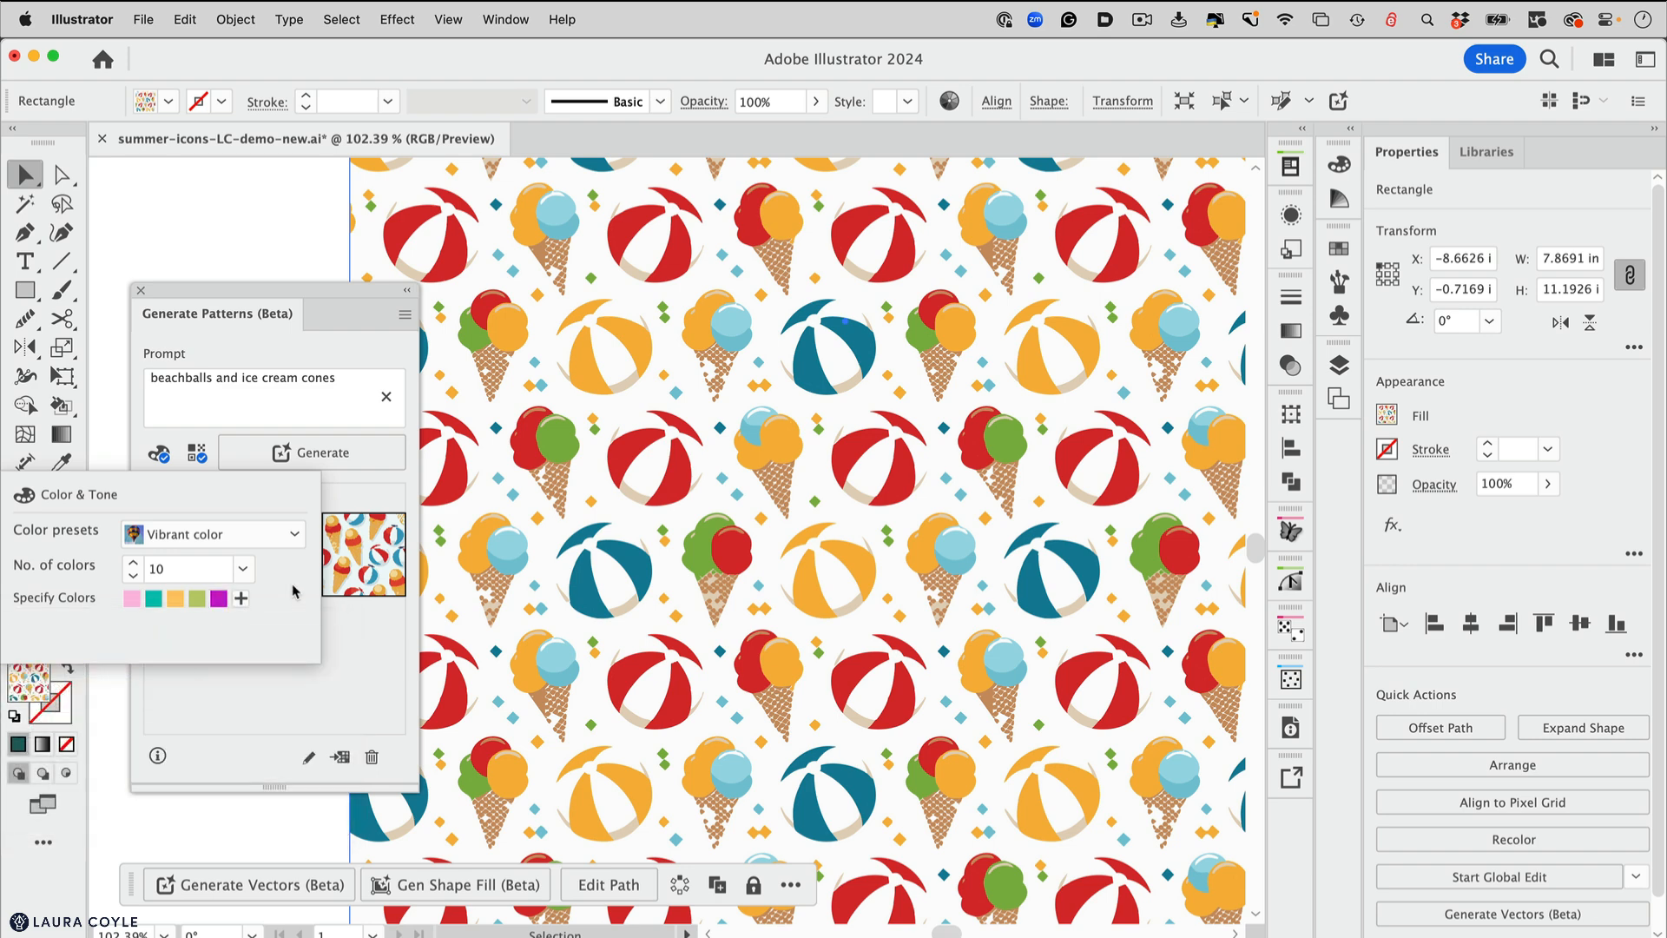
{"action": "left_click", "coordinate": [258, 717]}
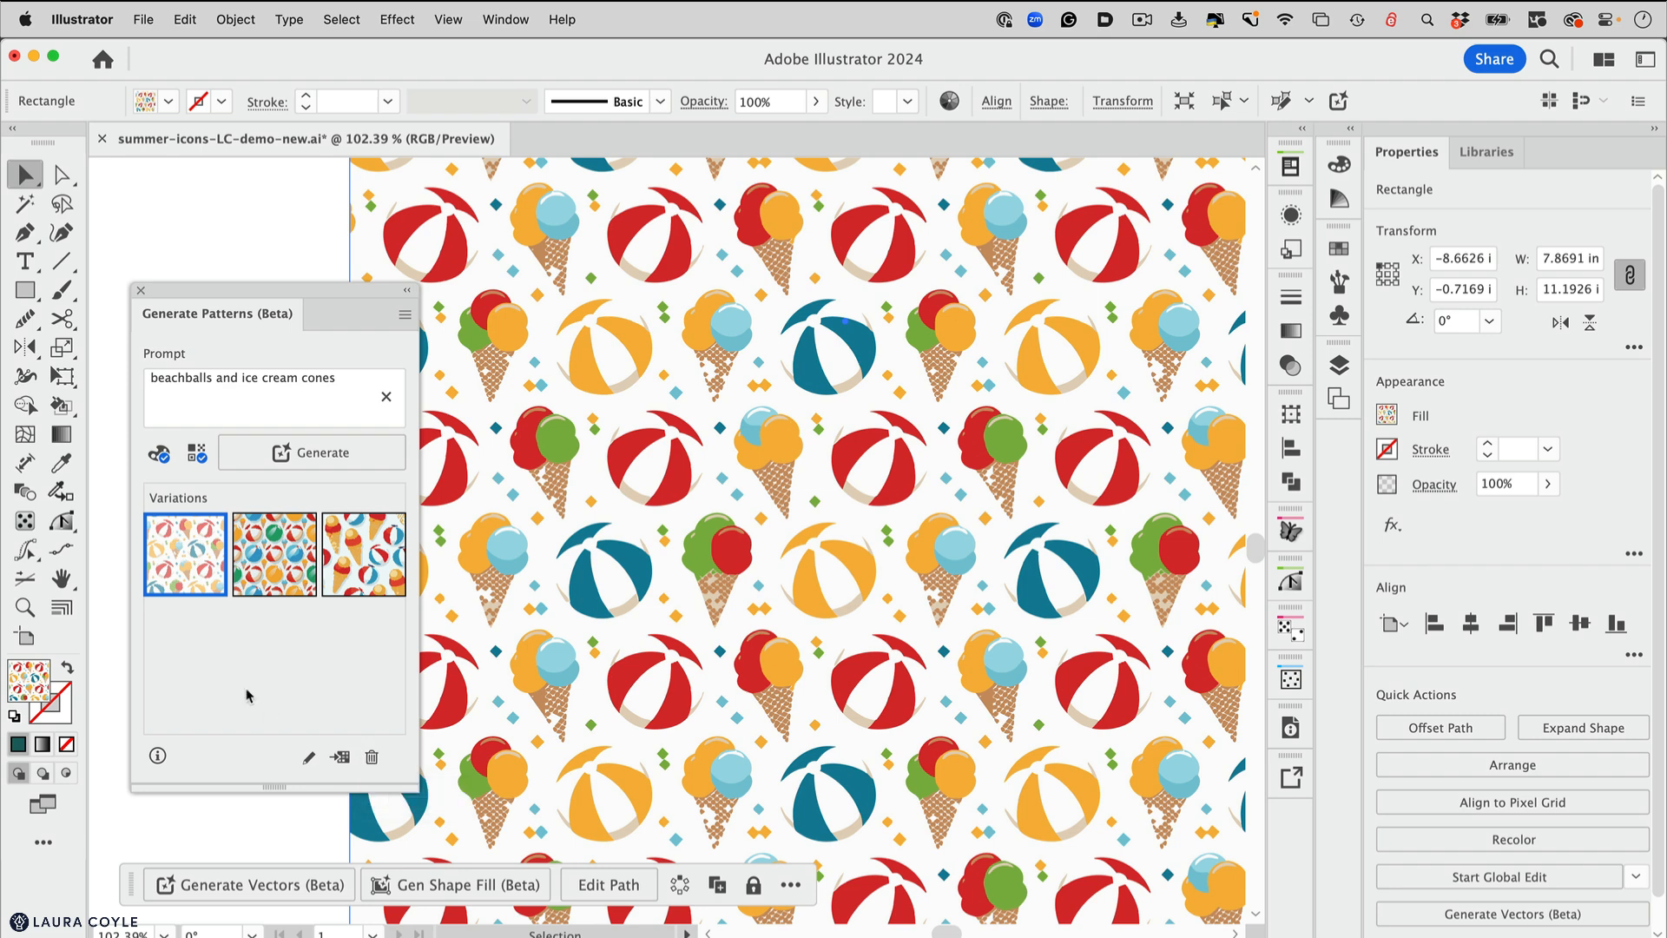
{"action": "left_click", "coordinate": [322, 453]}
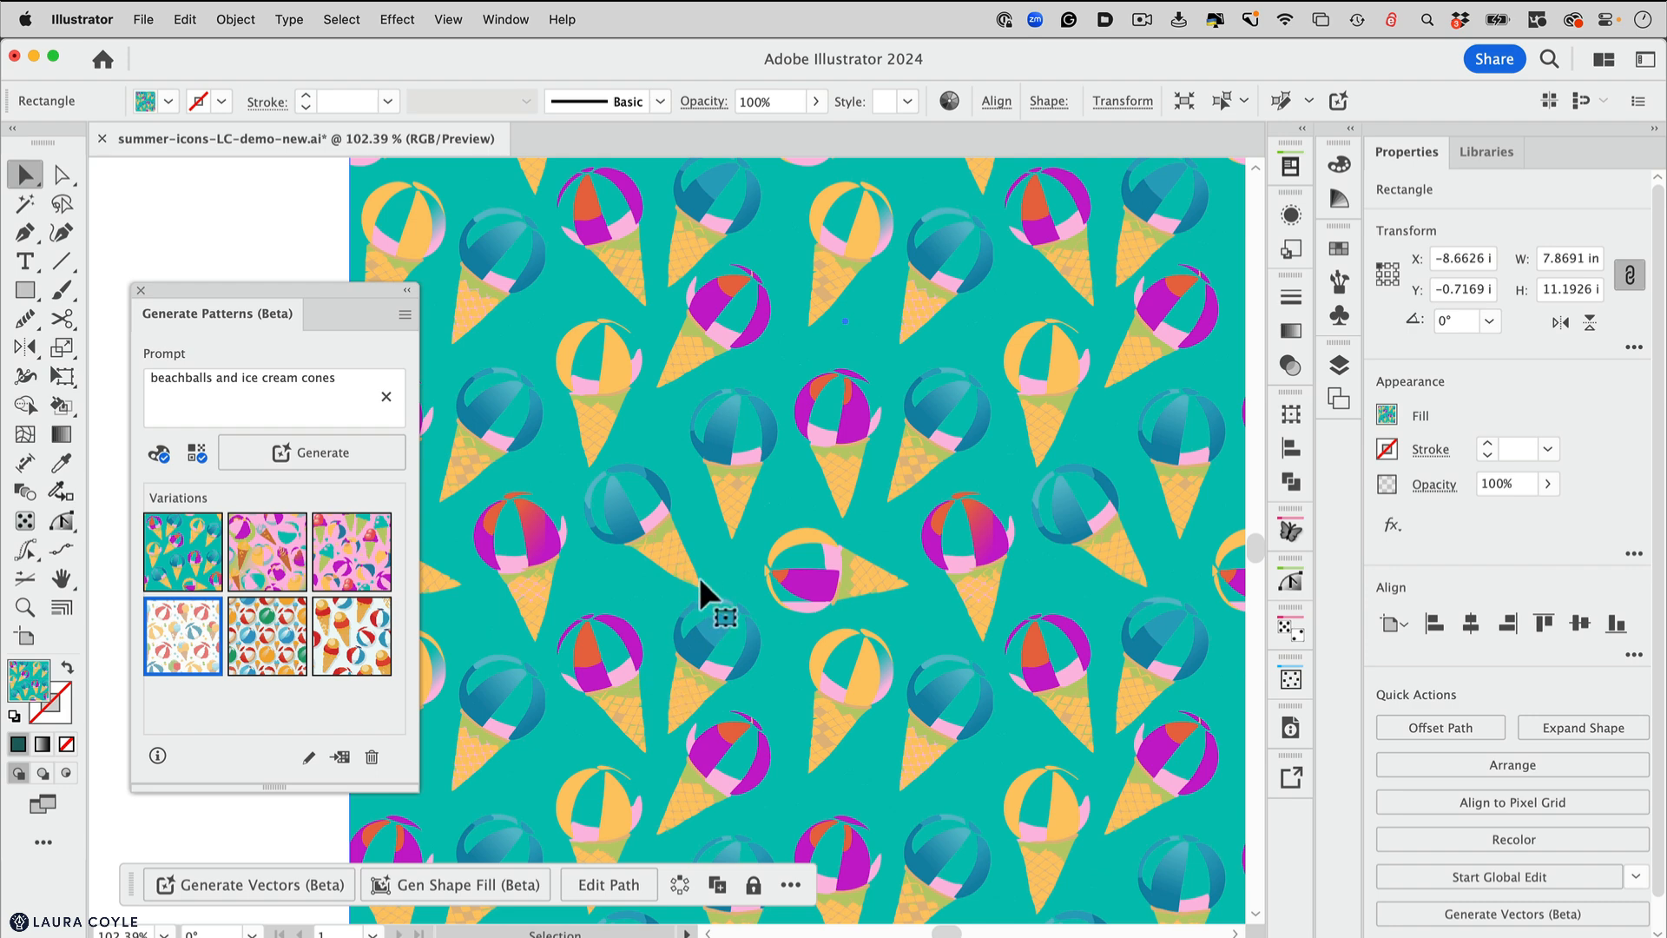
Try the two new pink variations and the earlier ones on the rectangle, ending with the earlier white pattern with small diamonds
{"action": "left_click", "coordinate": [289, 567]}
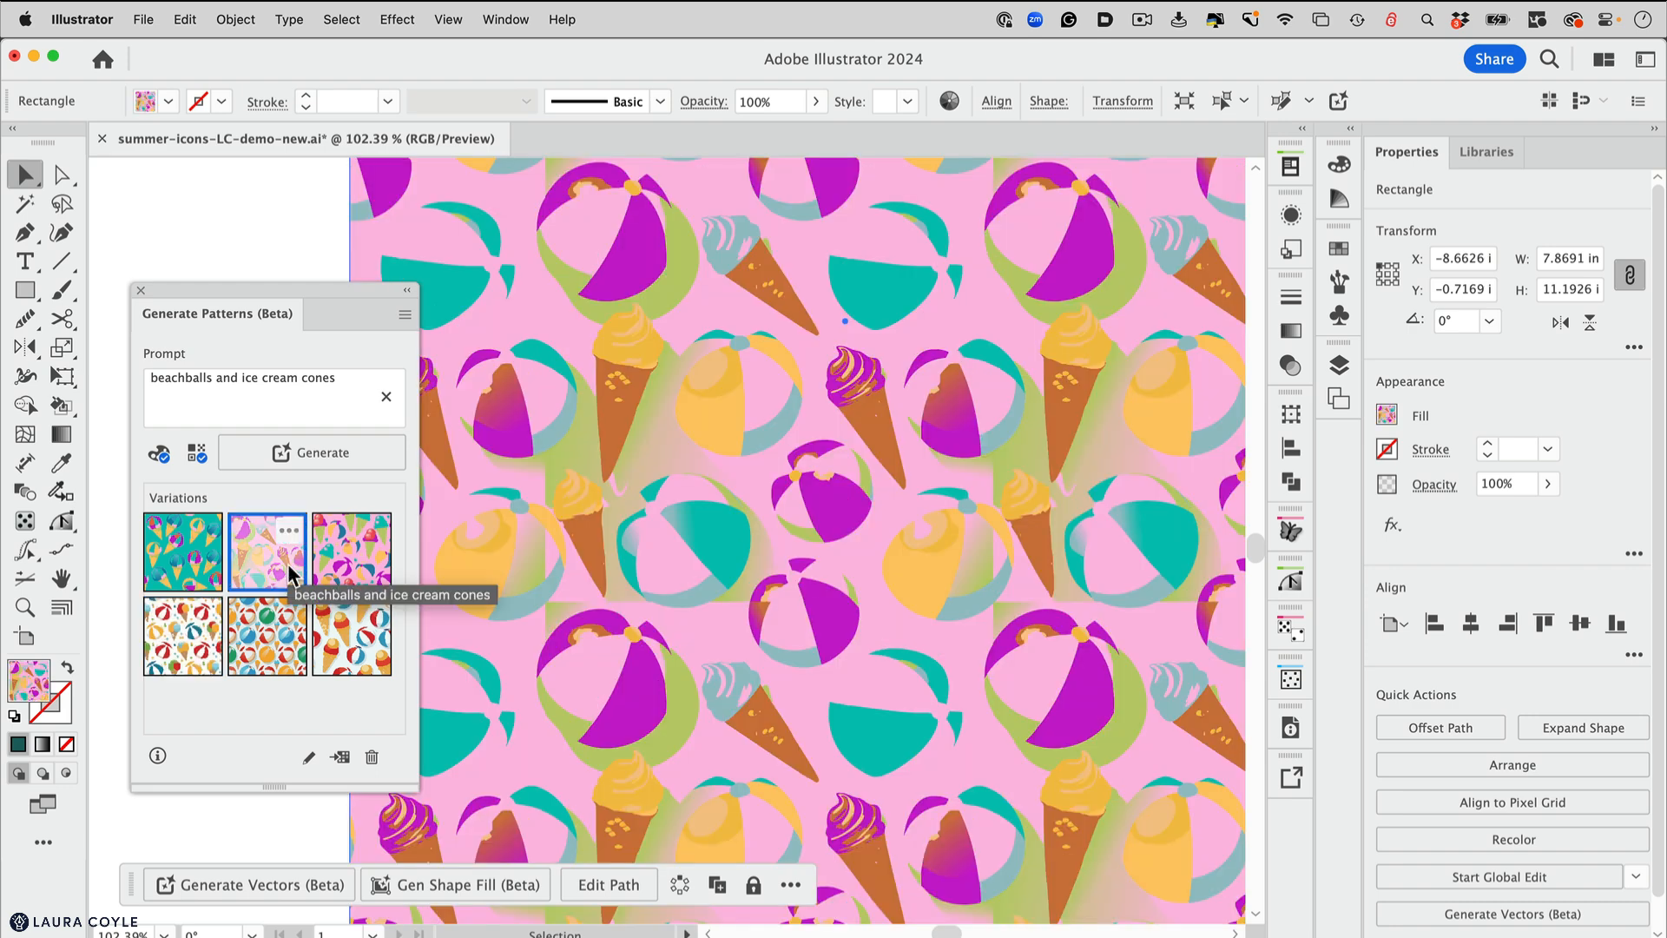
{"action": "left_click", "coordinate": [335, 551]}
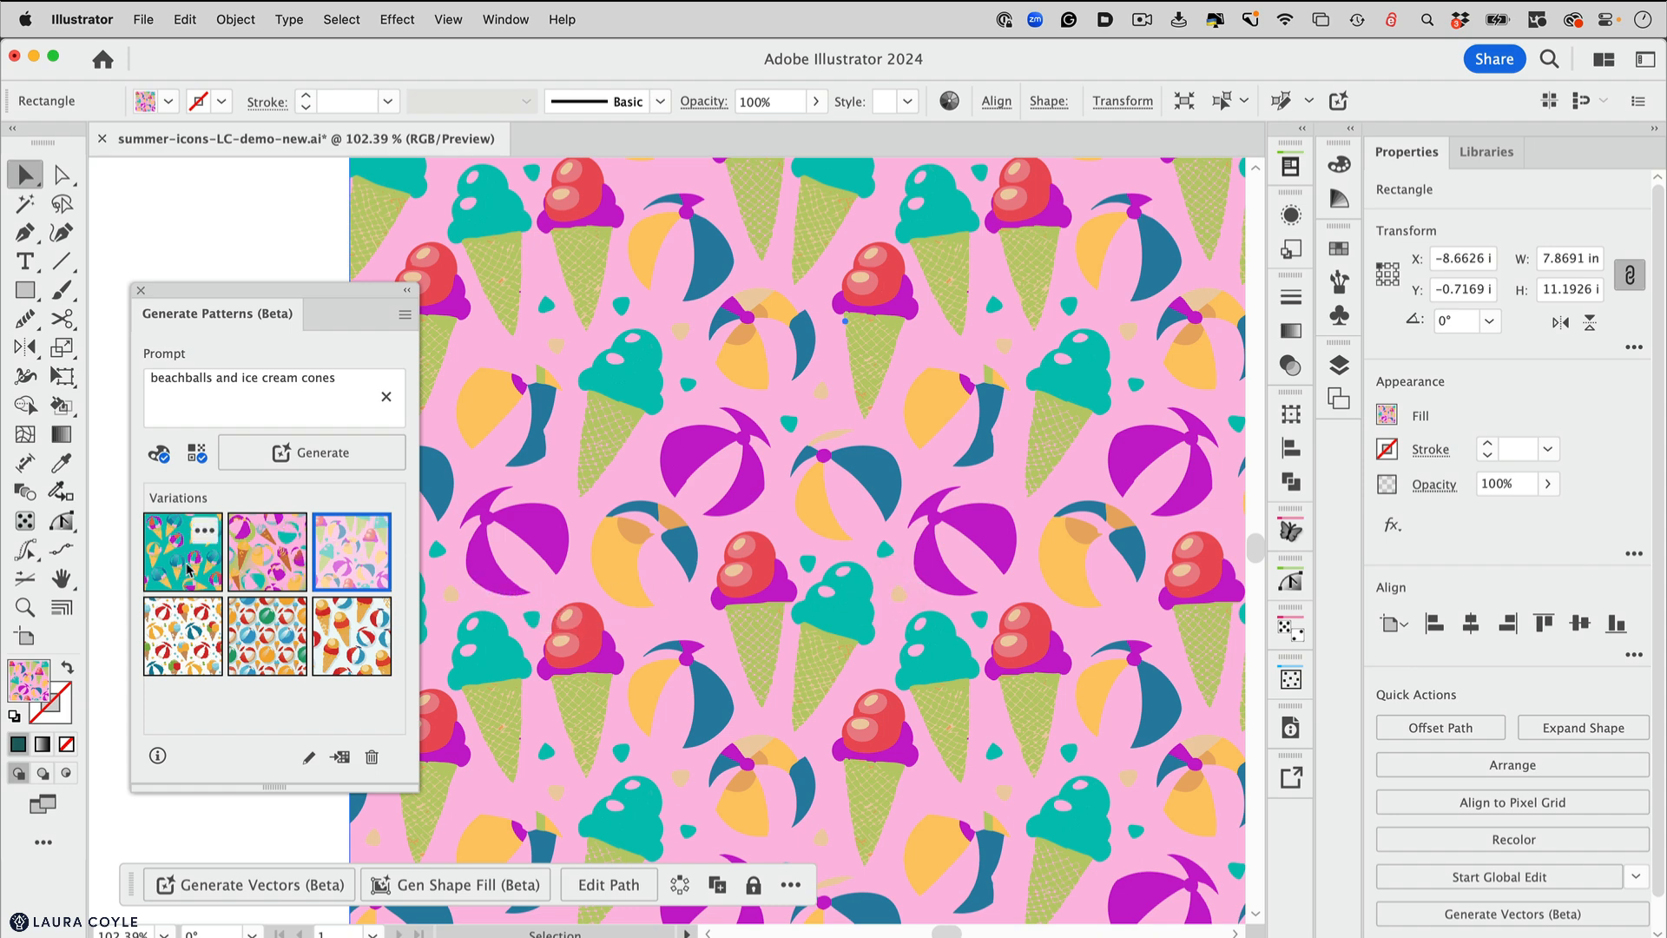
{"action": "mouse_move", "coordinate": [348, 564]}
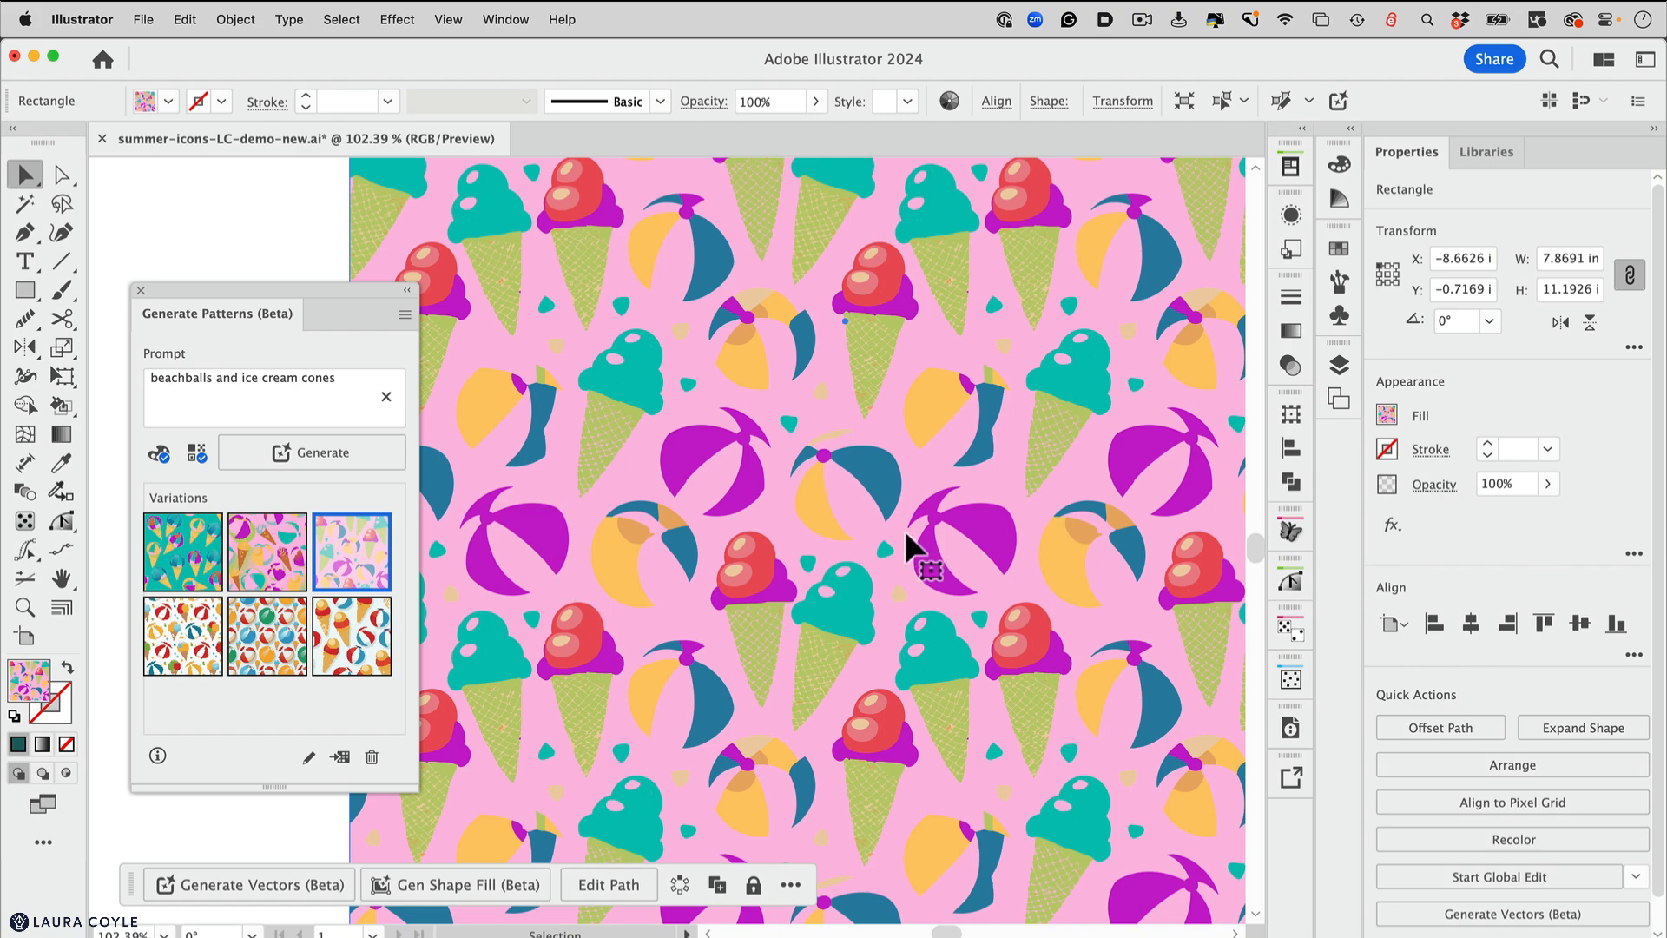
{"action": "left_click", "coordinate": [380, 638]}
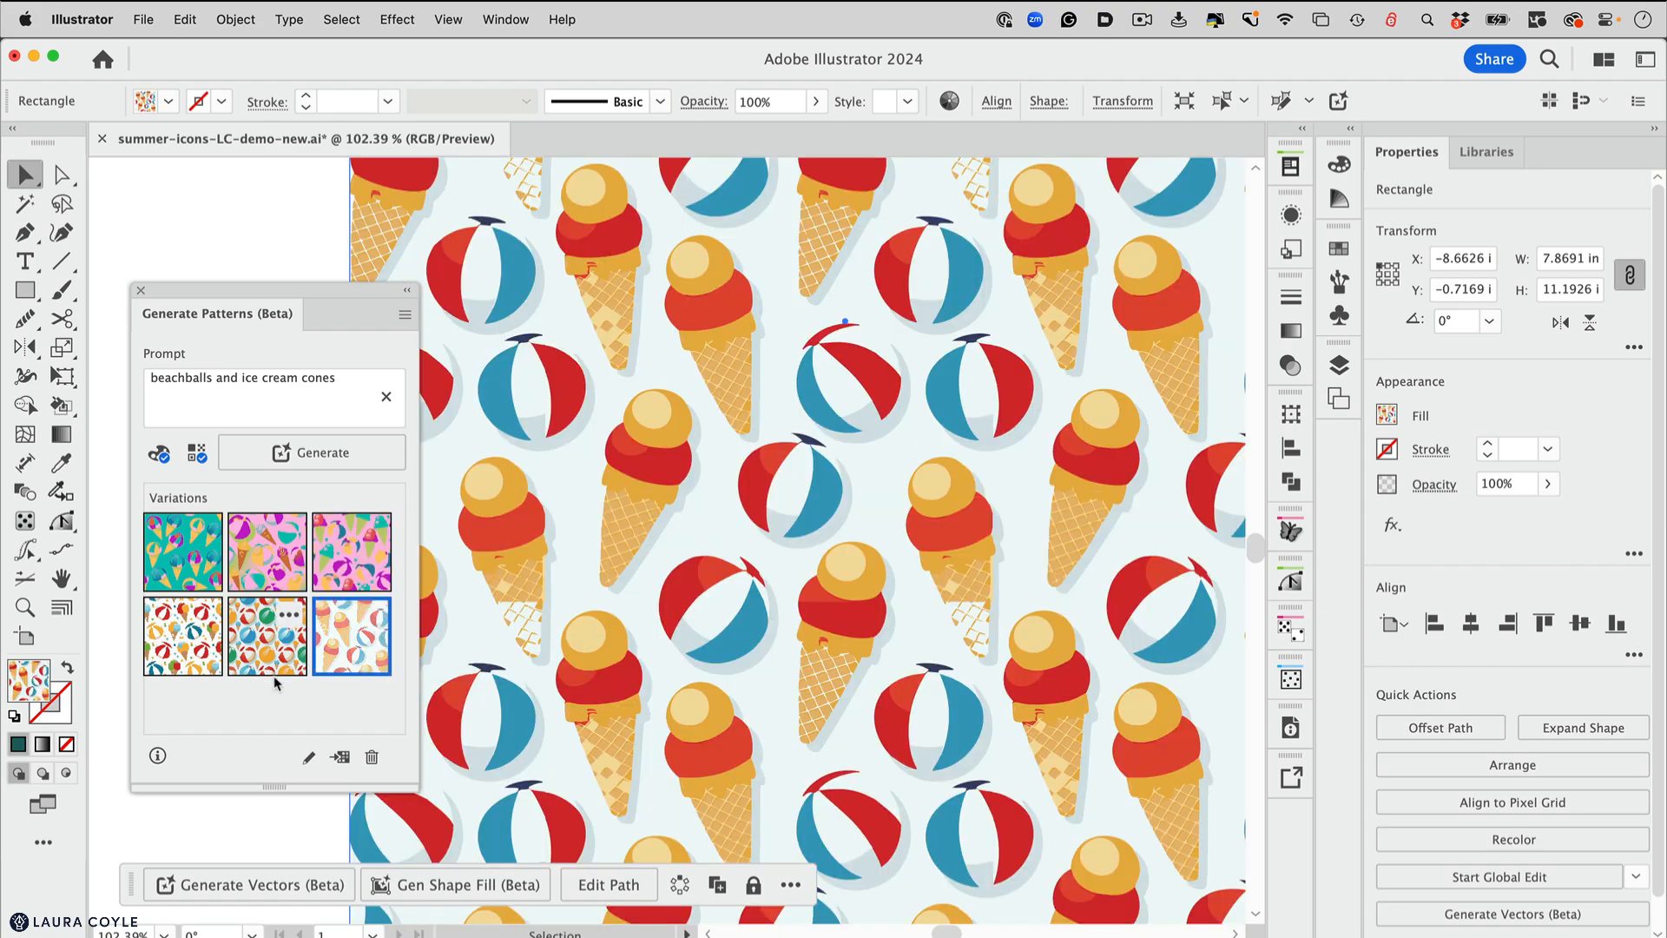
{"action": "left_click", "coordinate": [265, 647]}
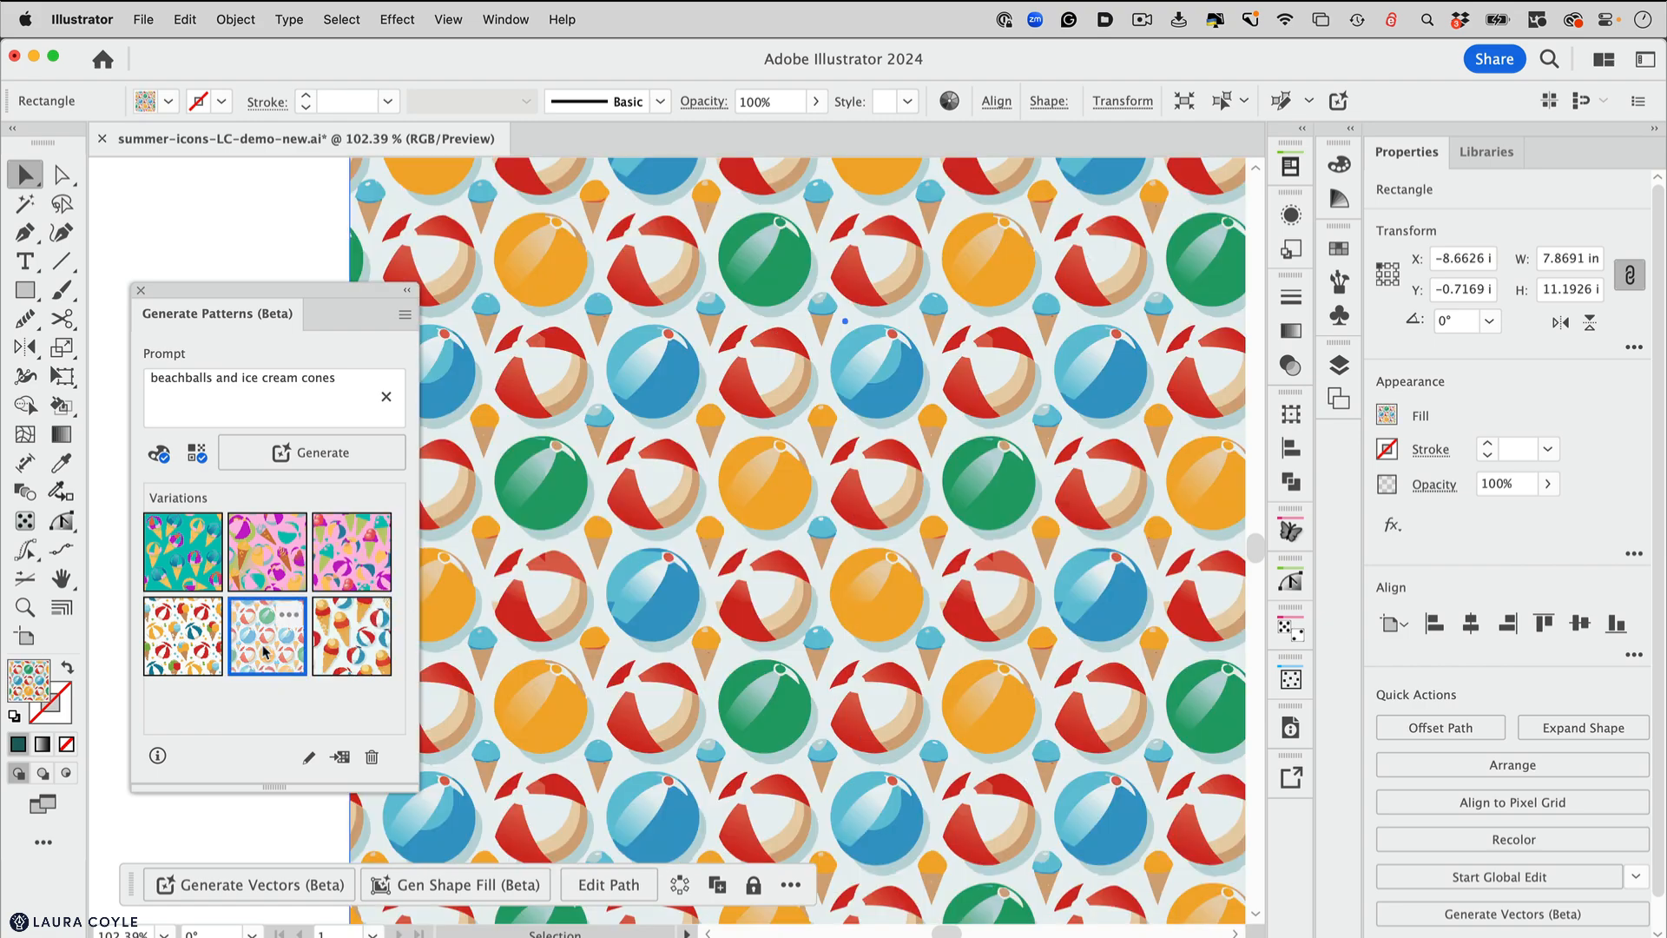
{"action": "left_click", "coordinate": [175, 647]}
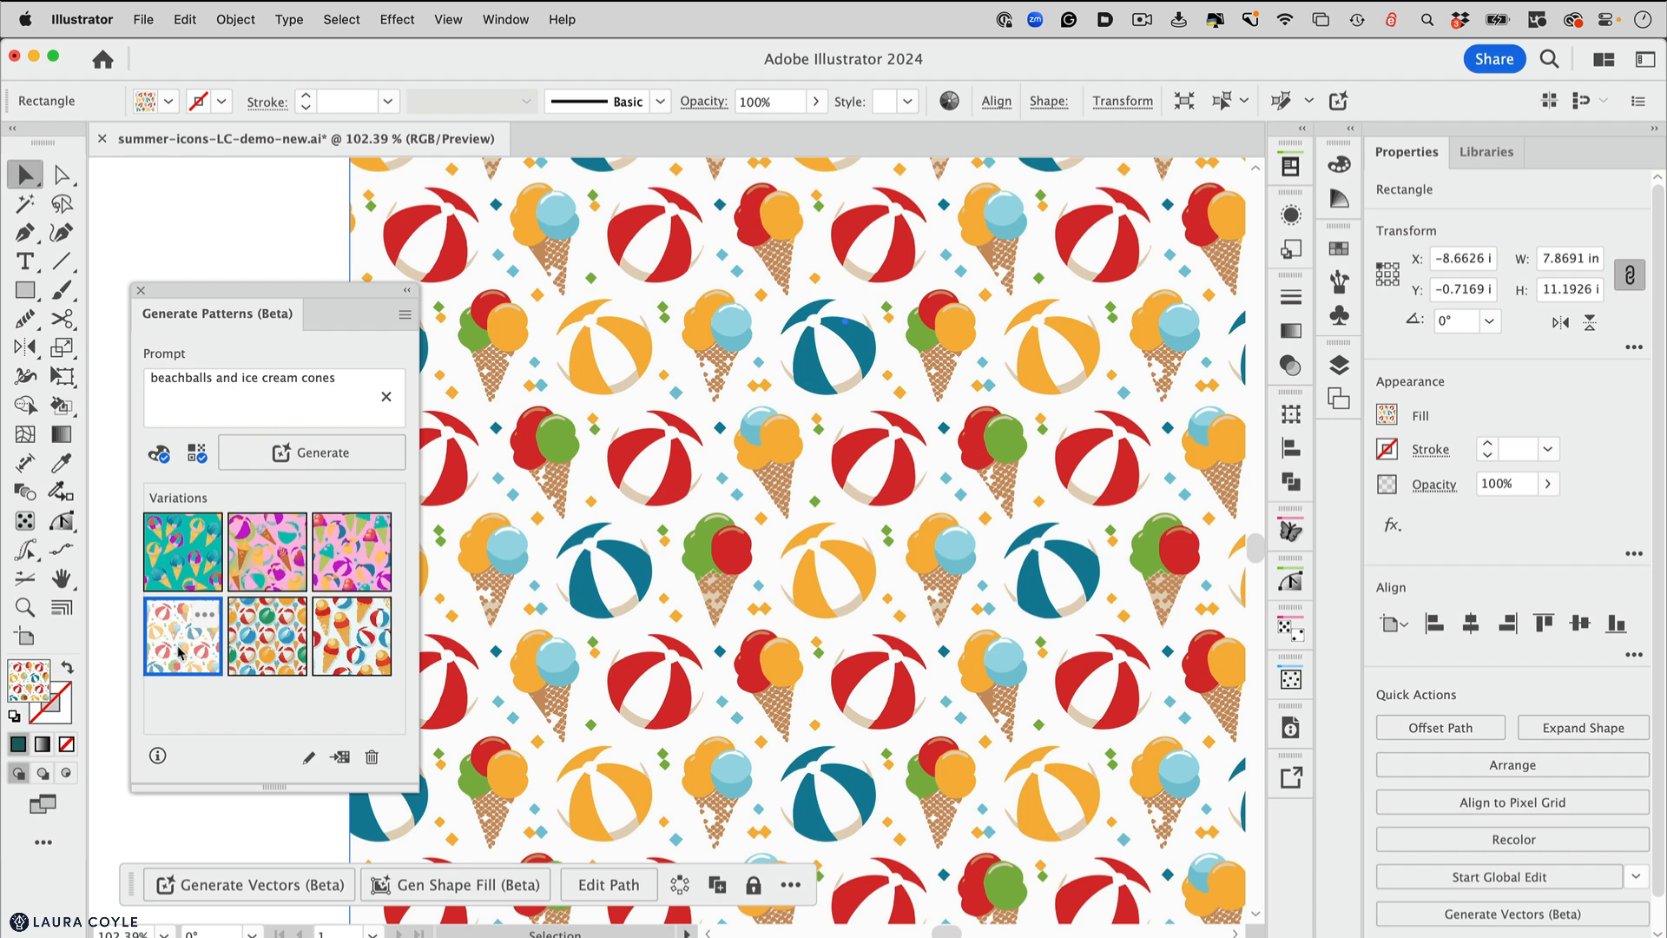
Open the applied pattern for editing, examine the vector paths of its beach balls and cones up close, and cancel the editing
{"action": "left_click", "coordinate": [308, 759]}
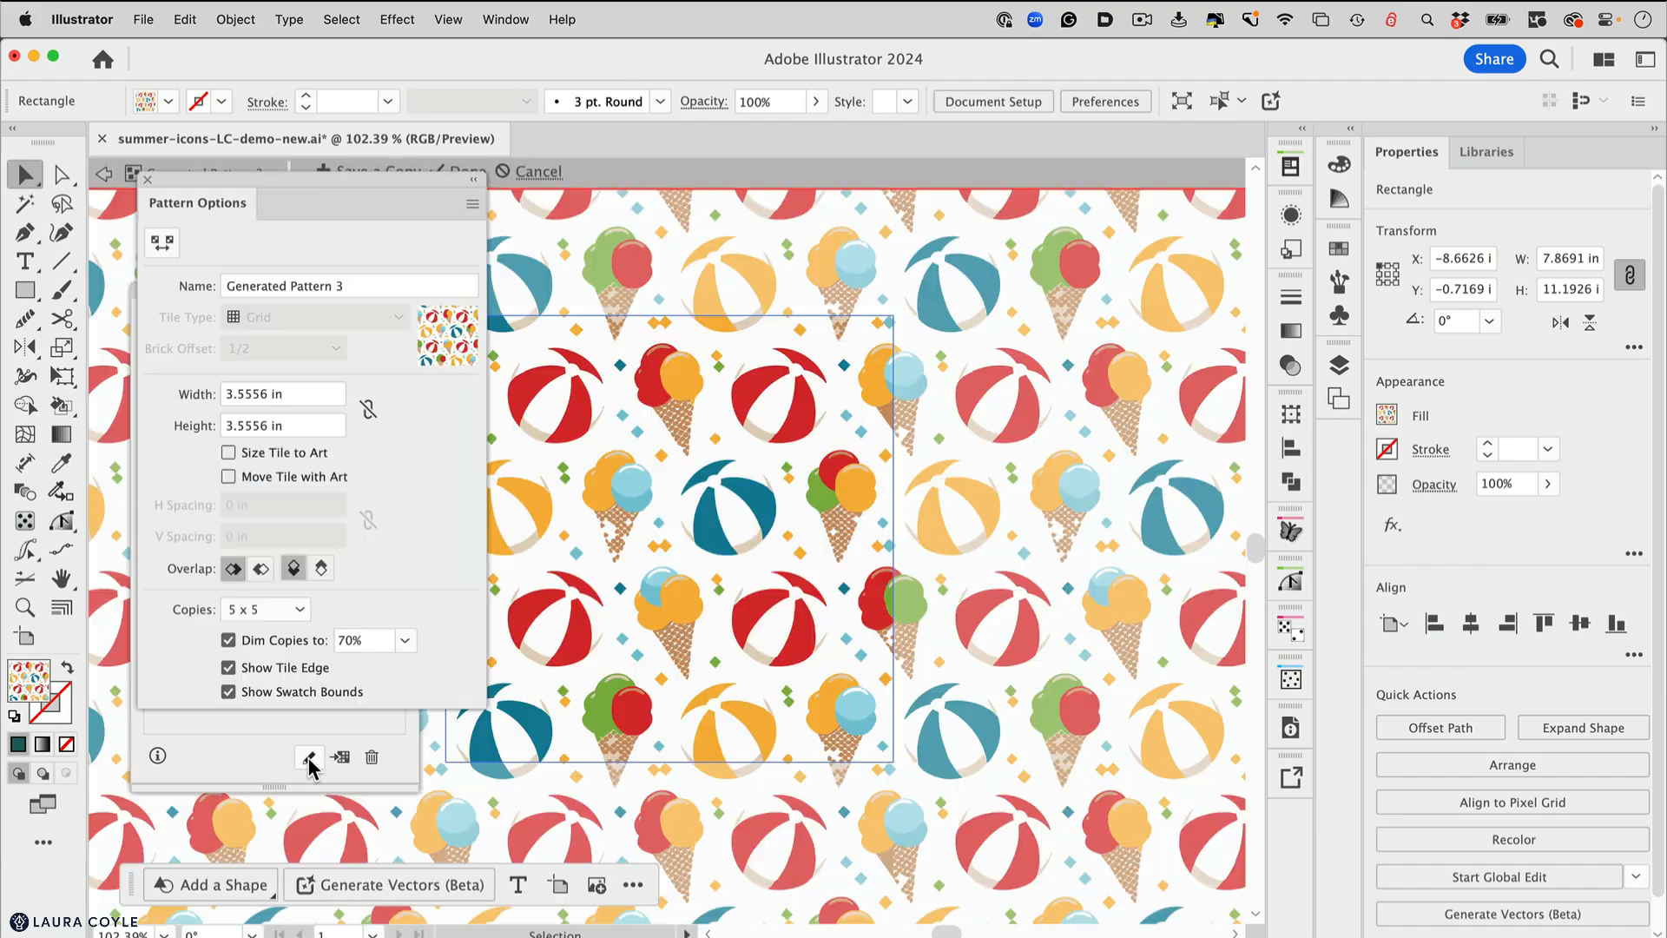
{"action": "left_click", "coordinate": [744, 523]}
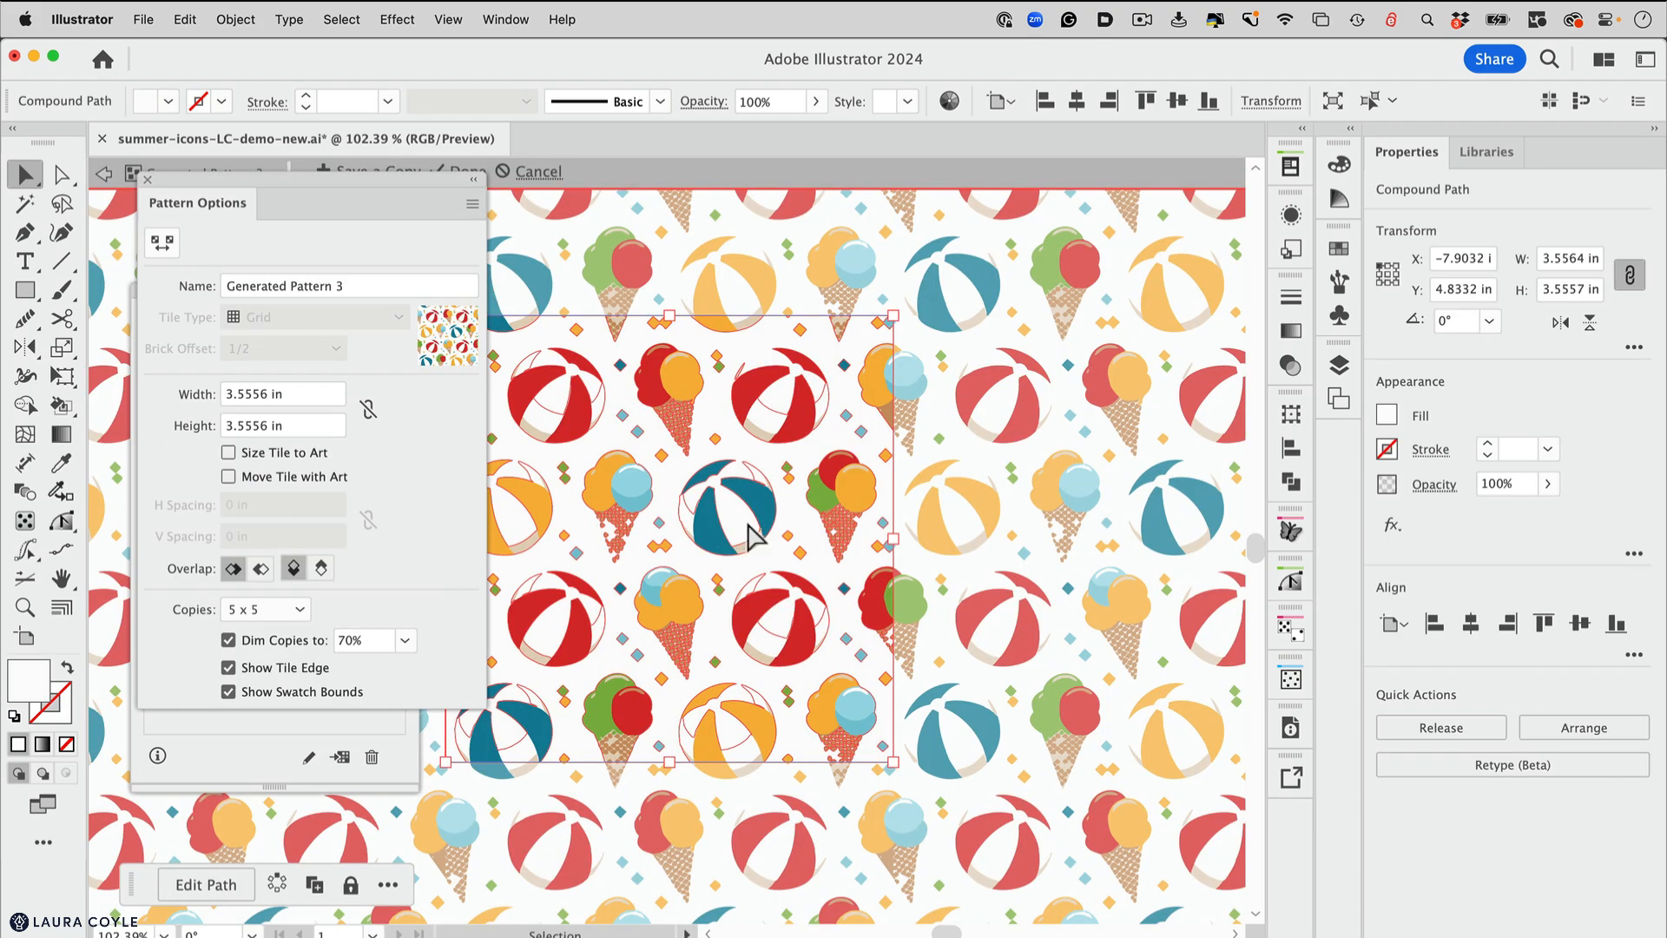
{"action": "scroll", "coordinate": [764, 539], "scroll_direction": "up", "scroll_amount": 5}
{"action": "left_click_drag", "start_coordinate": [810, 577], "coordinate": [790, 642]}
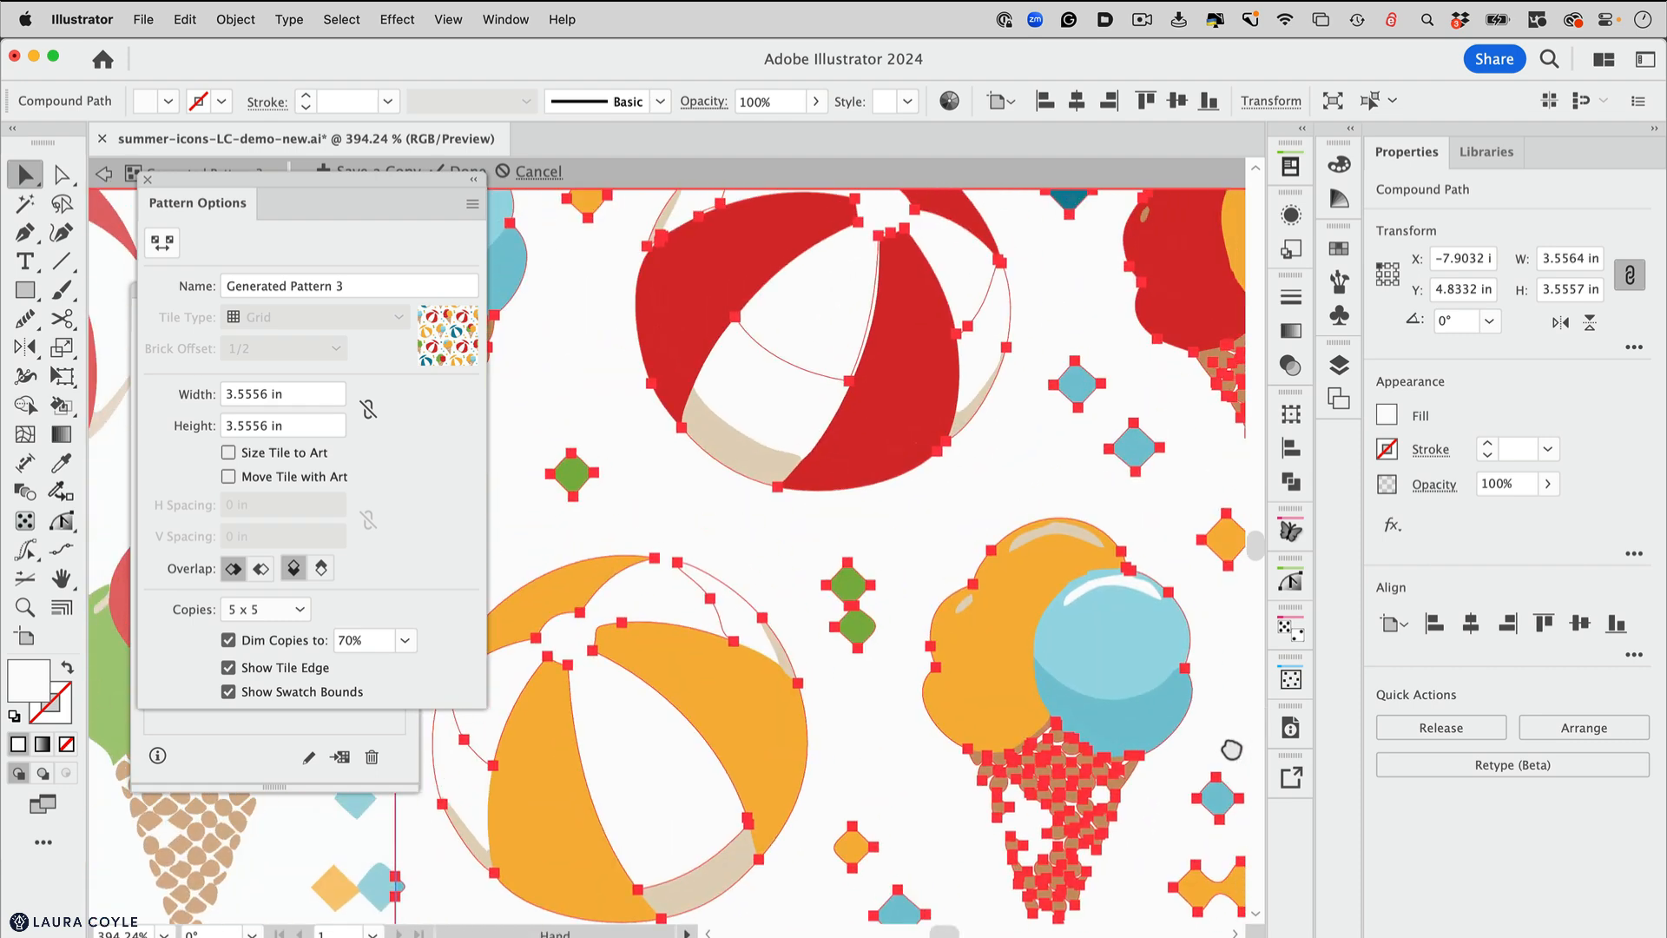
{"action": "scroll", "coordinate": [998, 681], "scroll_direction": "down", "scroll_amount": 3}
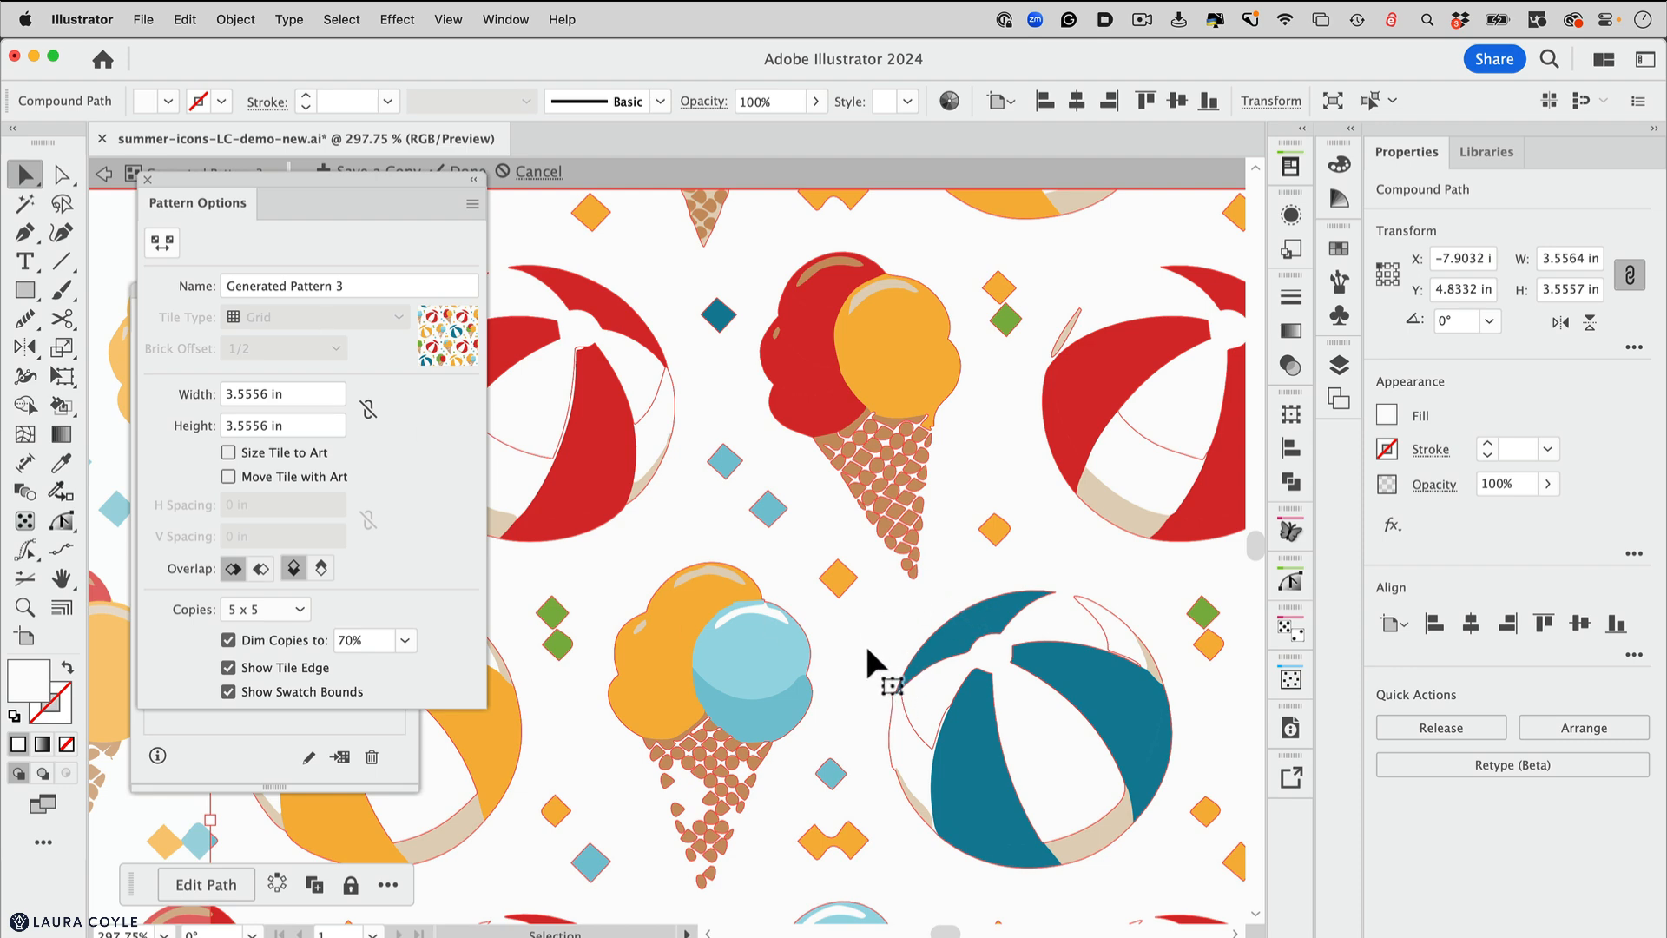
{"action": "left_click", "coordinate": [531, 172]}
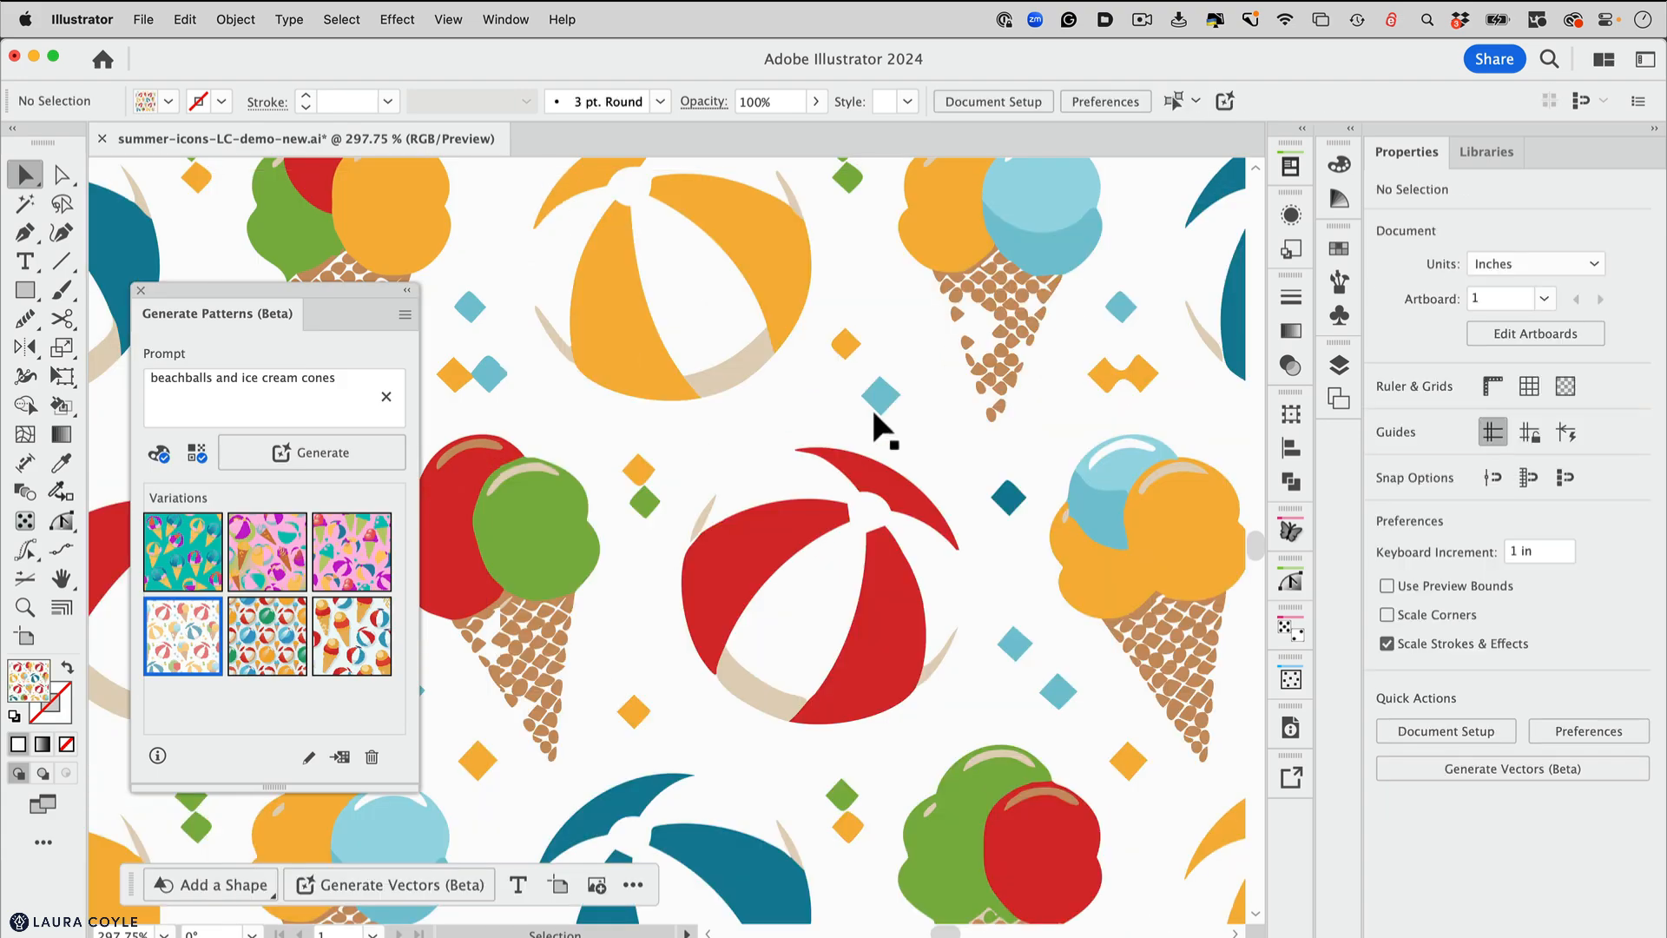
Recolor the patterned rectangle with the color library Color Group 1
{"action": "scroll", "coordinate": [881, 425], "scroll_direction": "down", "scroll_amount": 5}
{"action": "scroll", "coordinate": [949, 447], "scroll_direction": "right", "scroll_amount": 5}
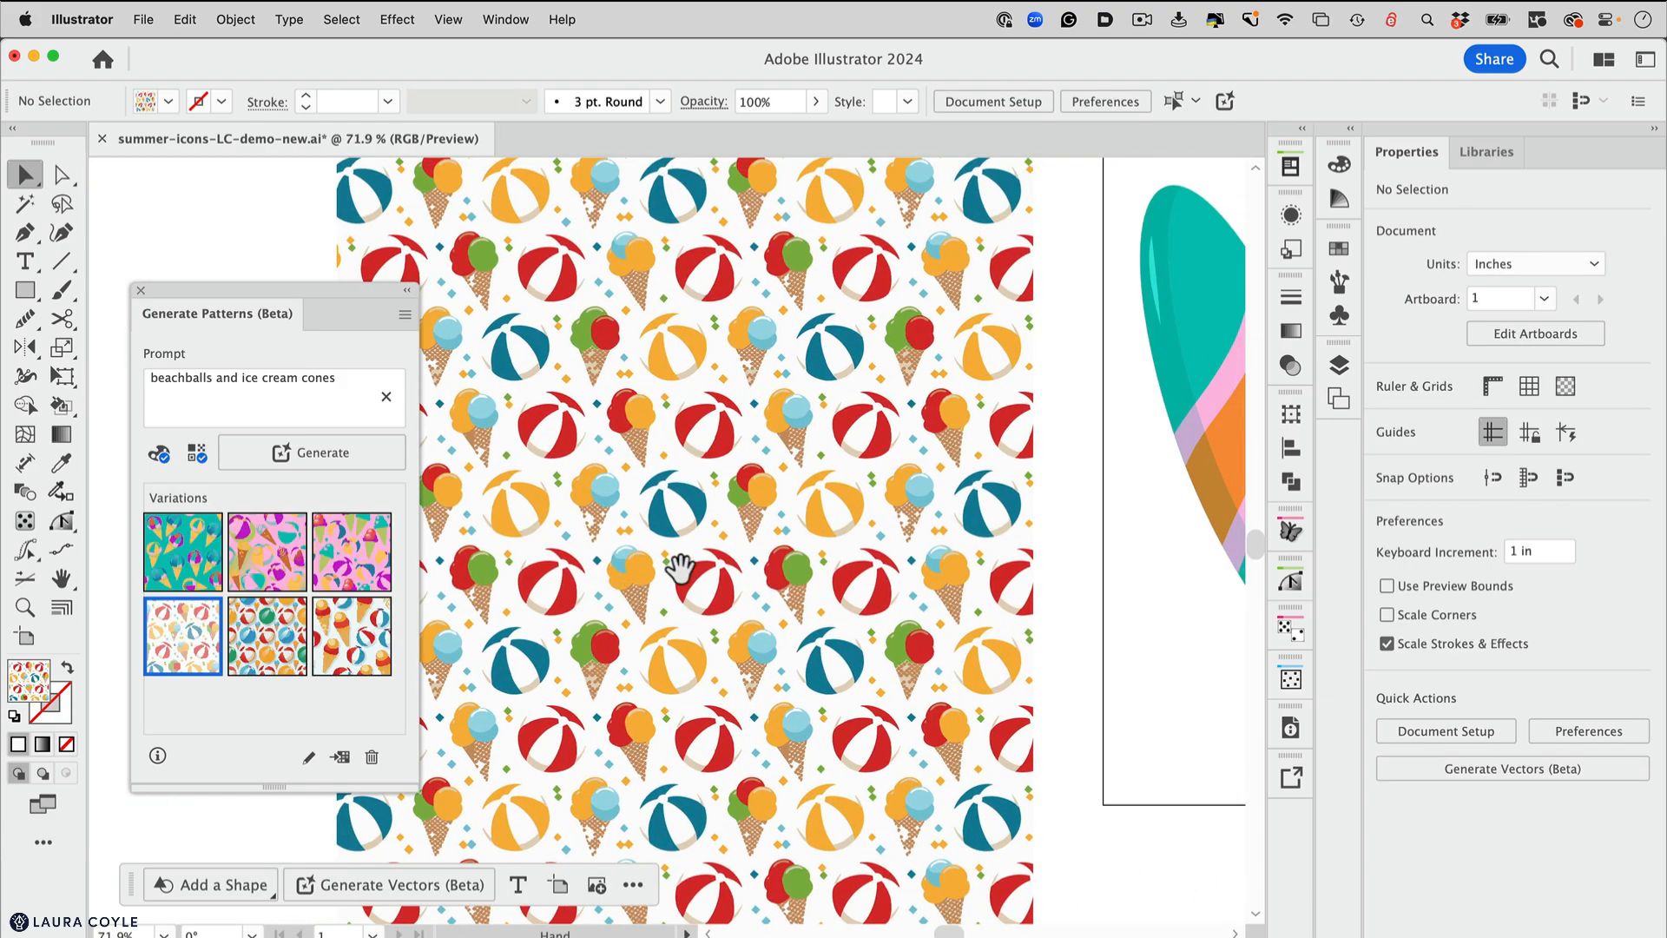
{"action": "left_click", "coordinate": [888, 445]}
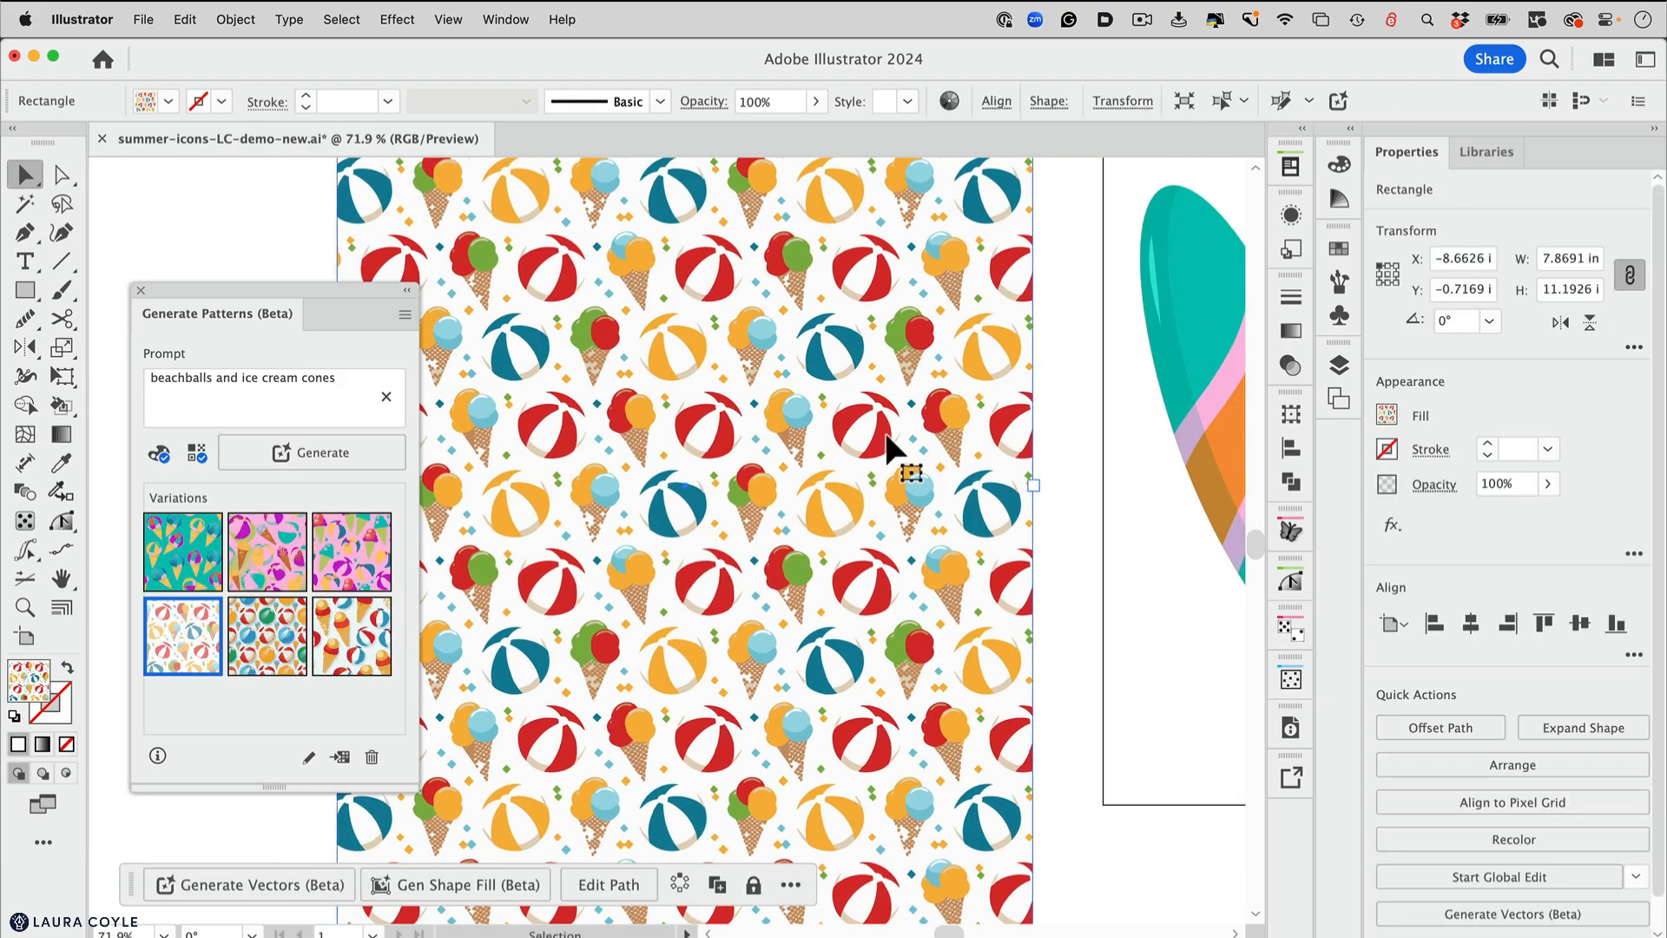
{"action": "left_click", "coordinate": [950, 101]}
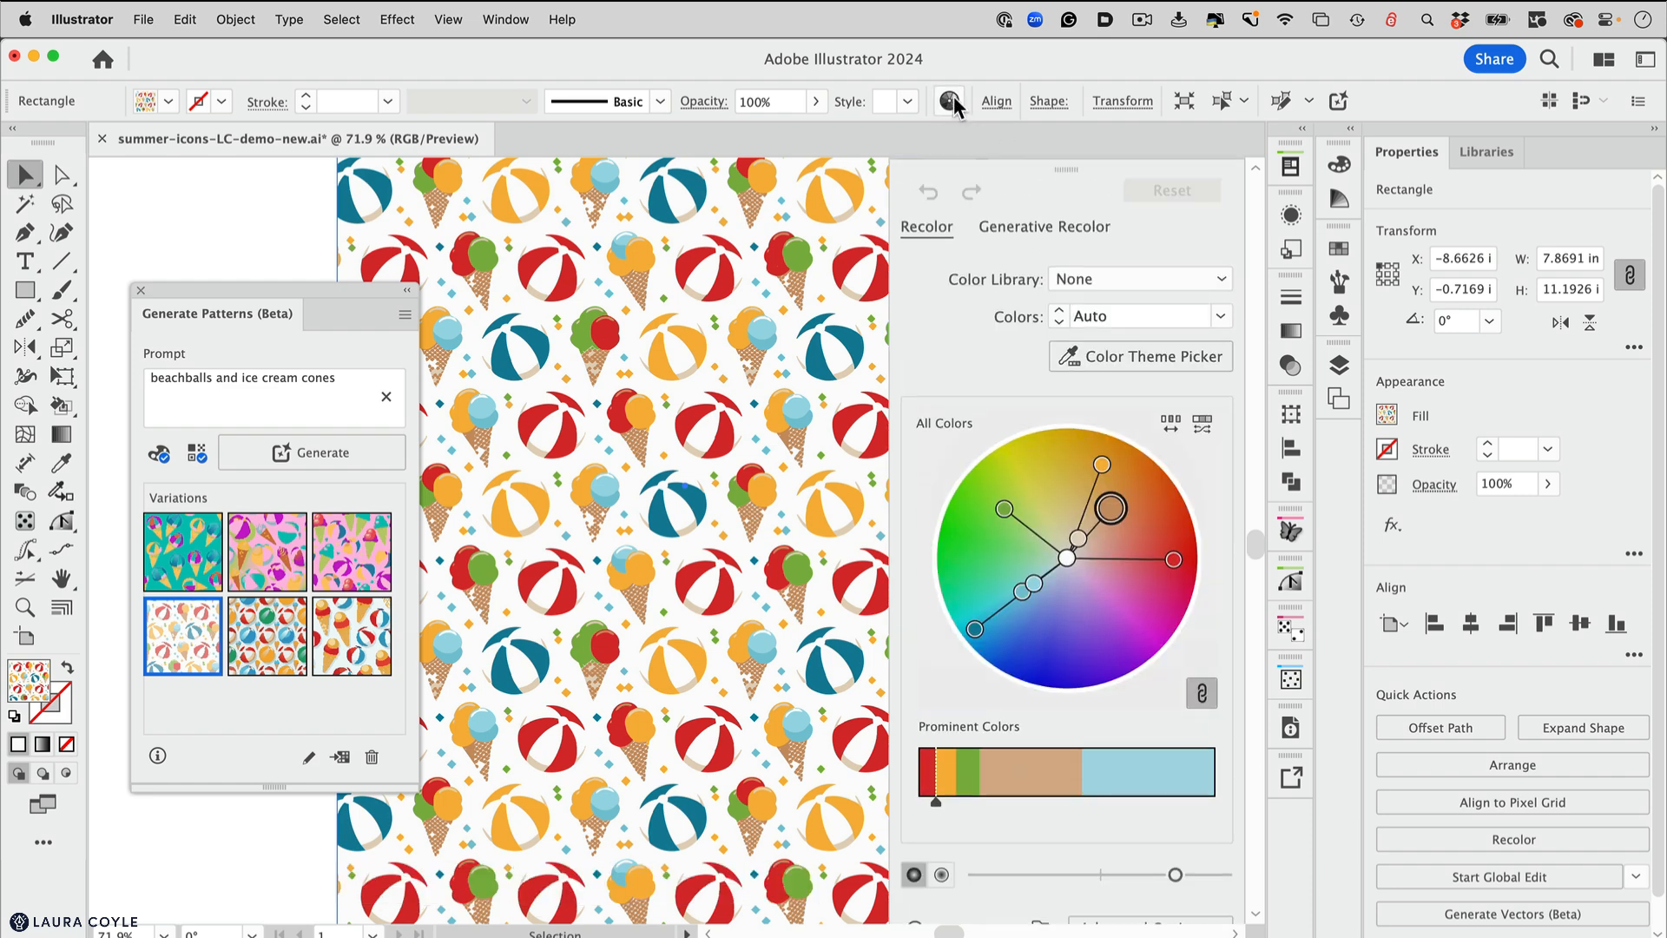
{"action": "left_click", "coordinate": [1224, 279]}
{"action": "mouse_move", "coordinate": [1200, 345]}
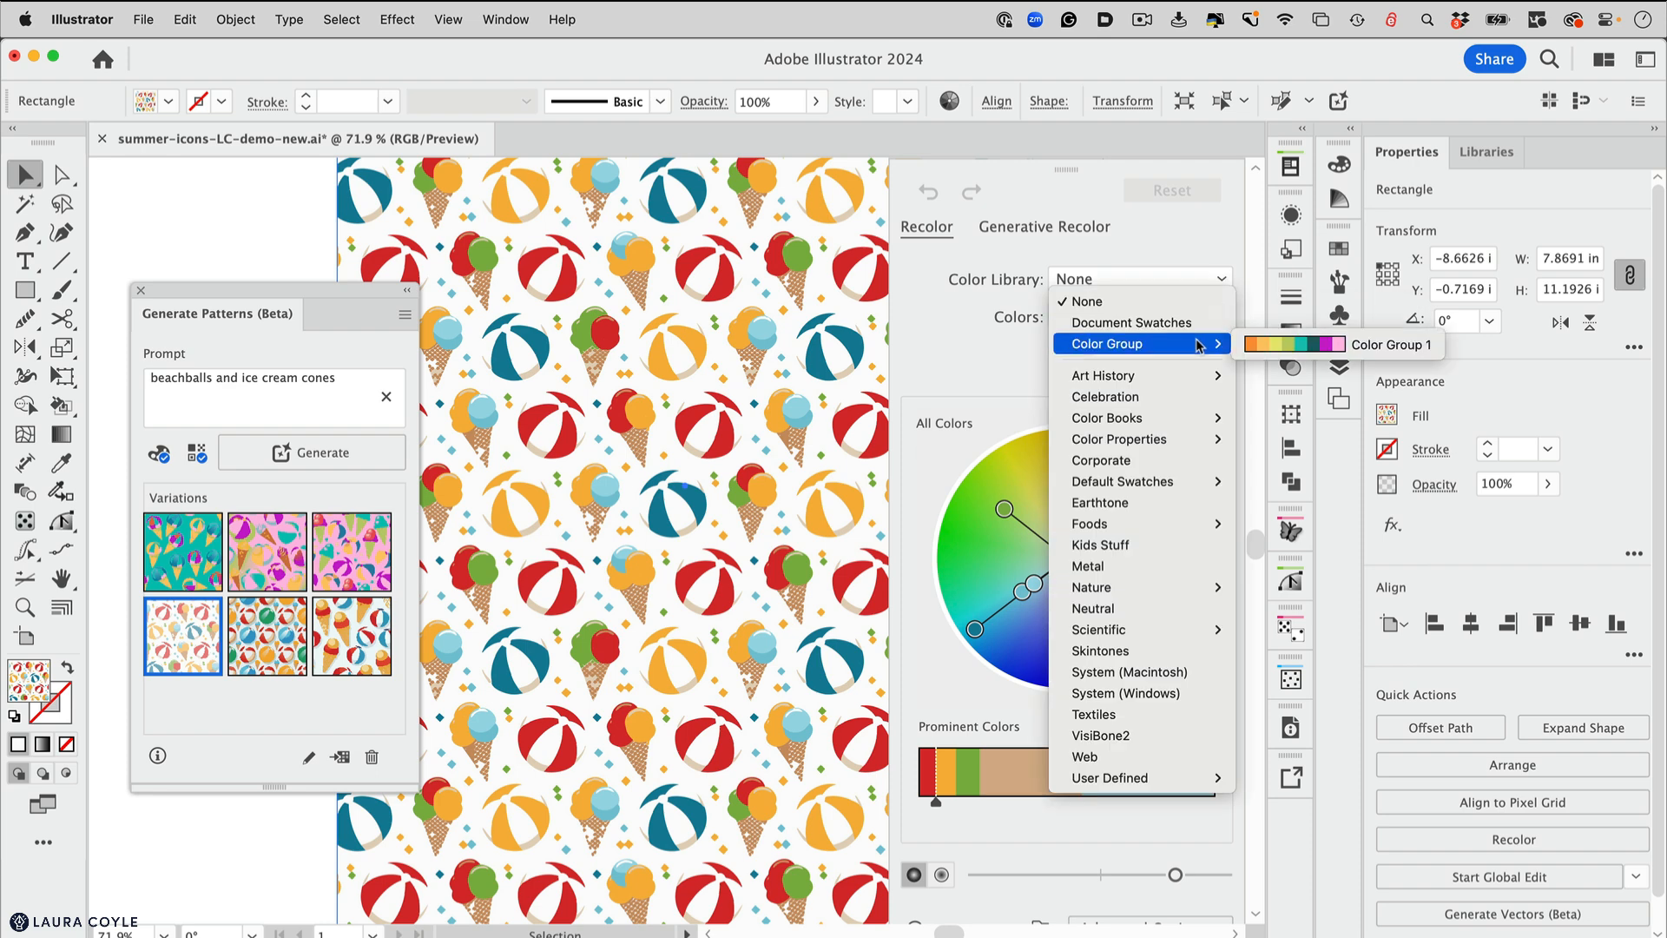
{"action": "left_click", "coordinate": [1340, 346]}
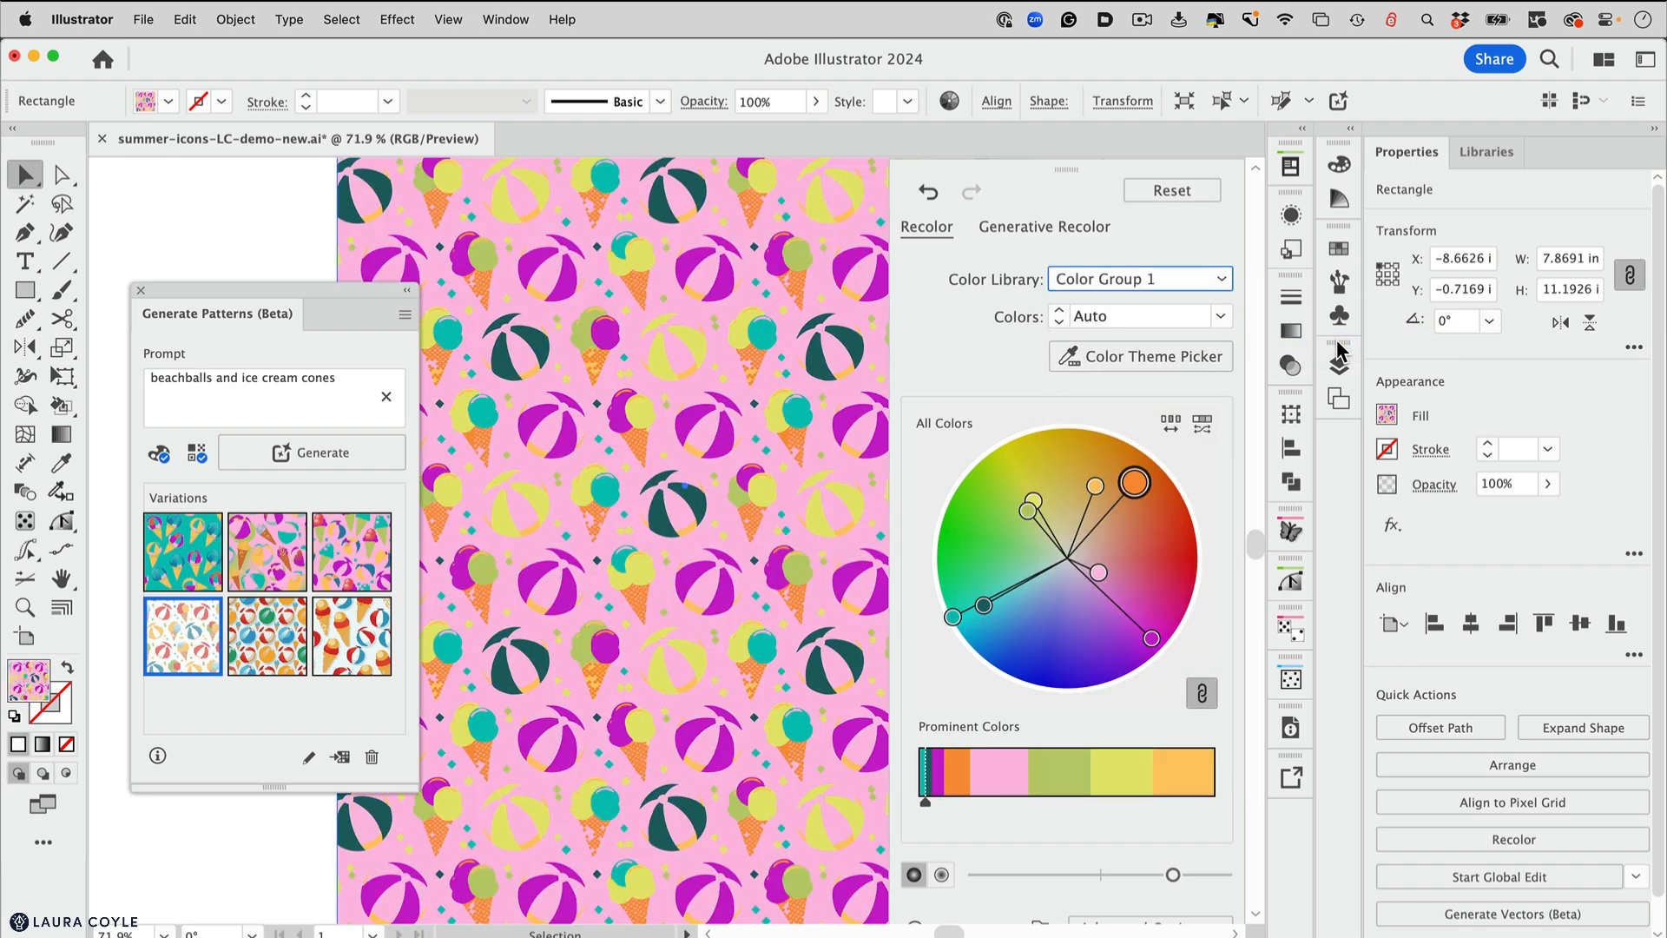
Shuffle the recolored pattern's color order until its background is dark green, and close the recoloring settings
{"action": "left_click", "coordinate": [1170, 423]}
{"action": "left_click", "coordinate": [1170, 426]}
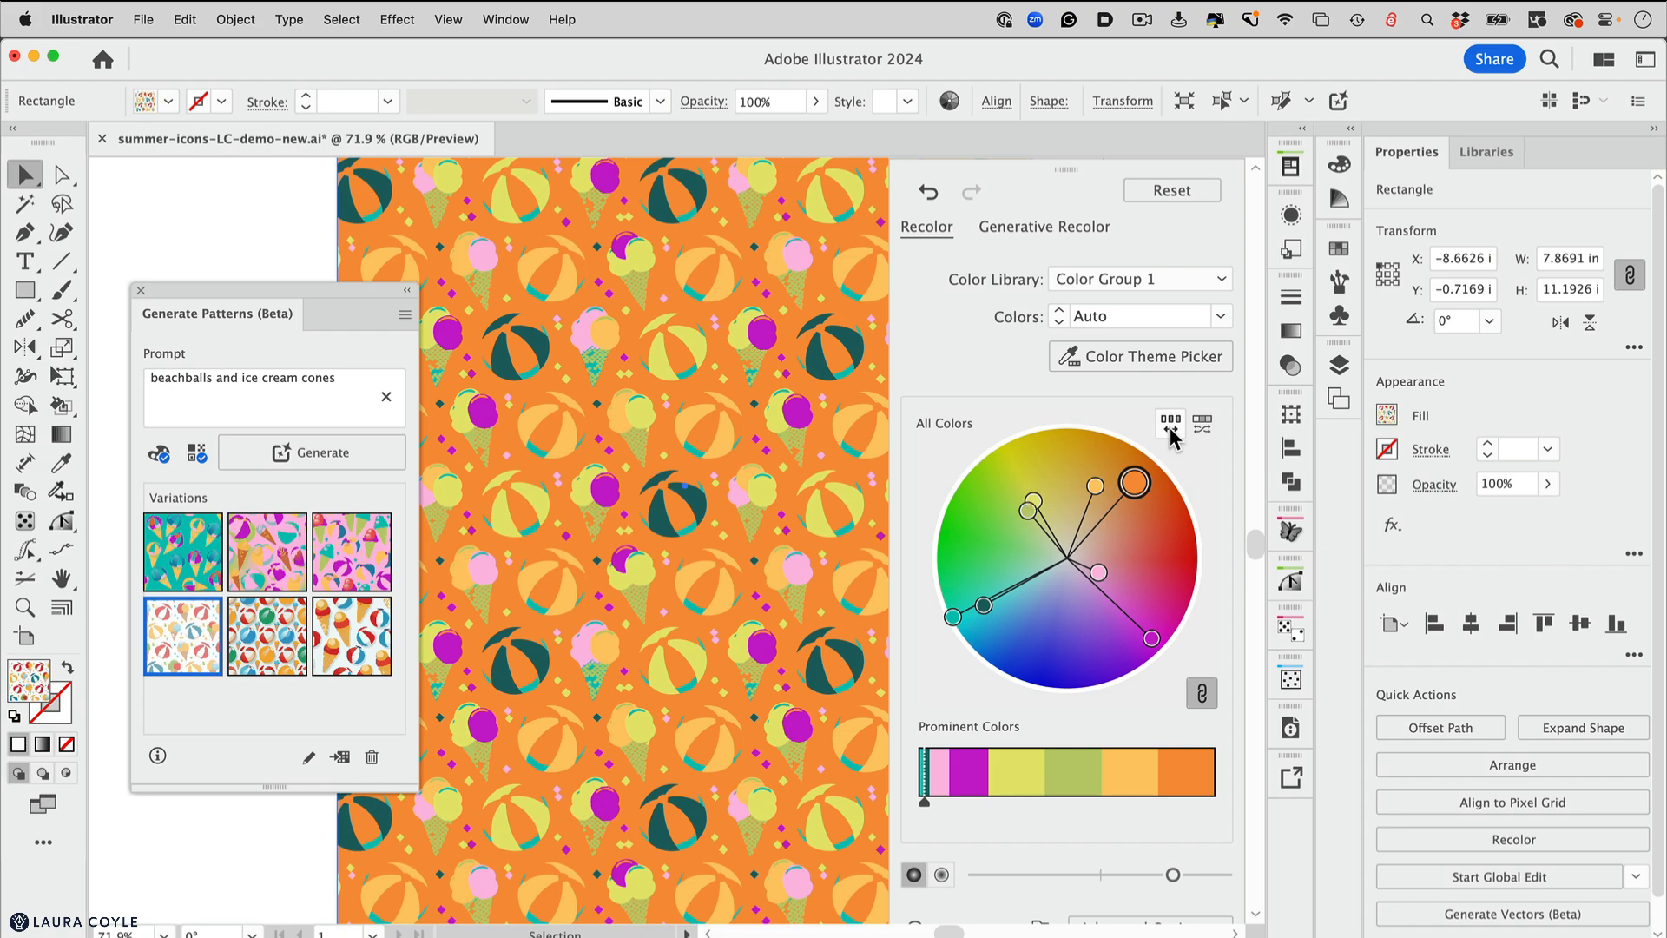
{"action": "left_click", "coordinate": [1170, 425]}
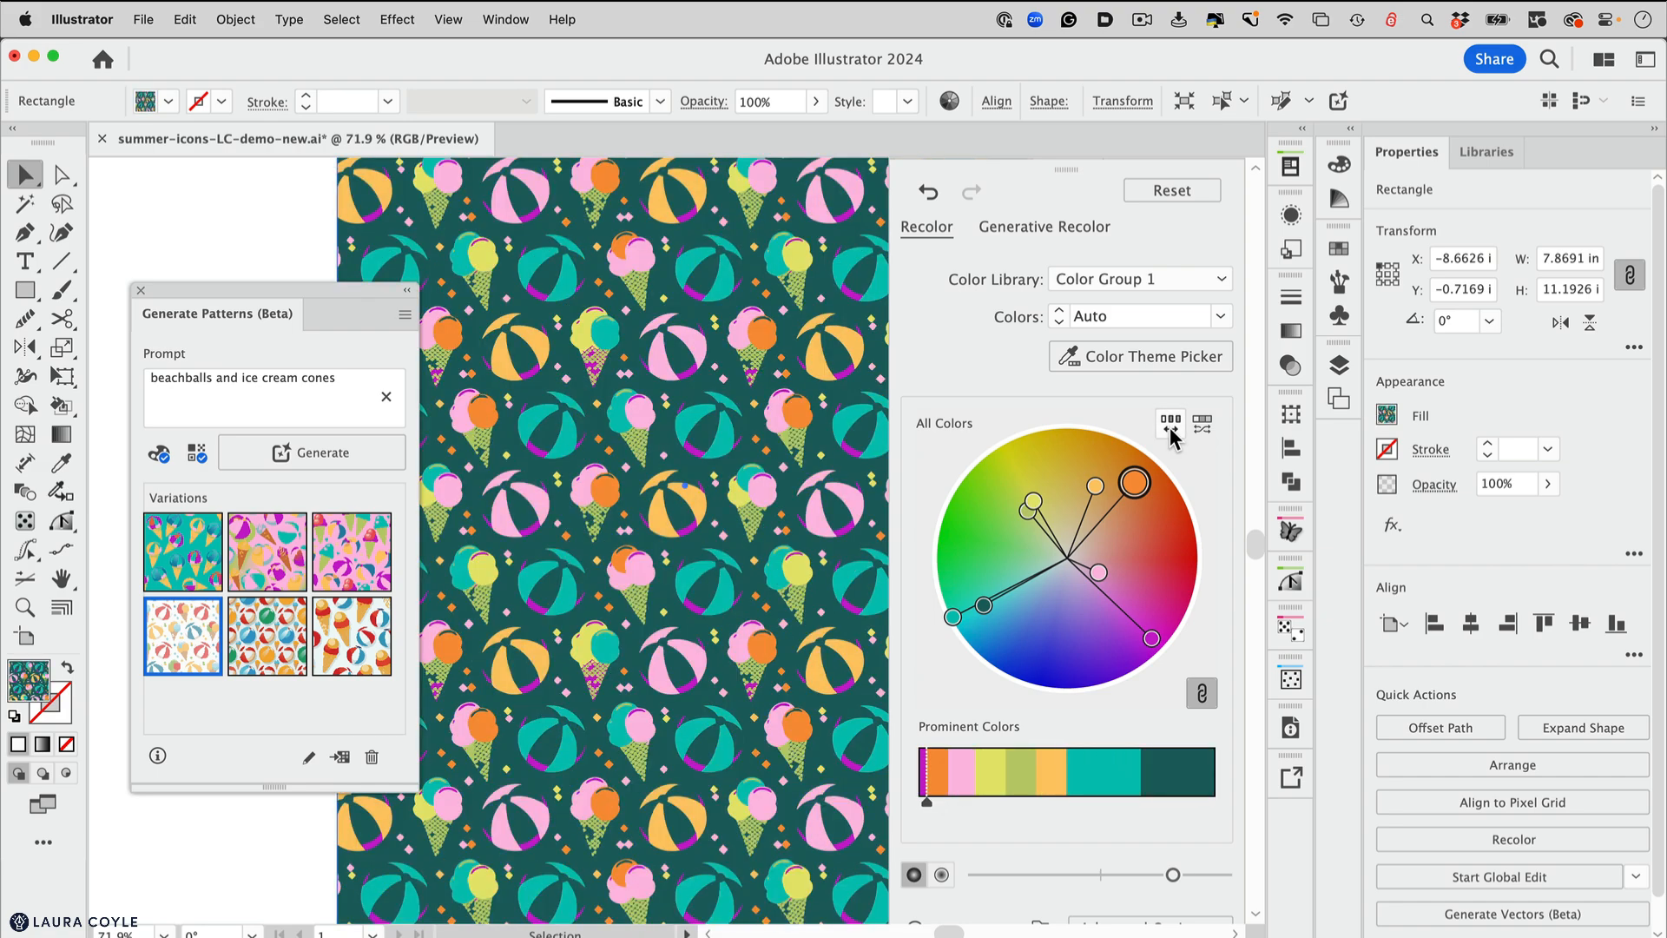
{"action": "left_click", "coordinate": [279, 236]}
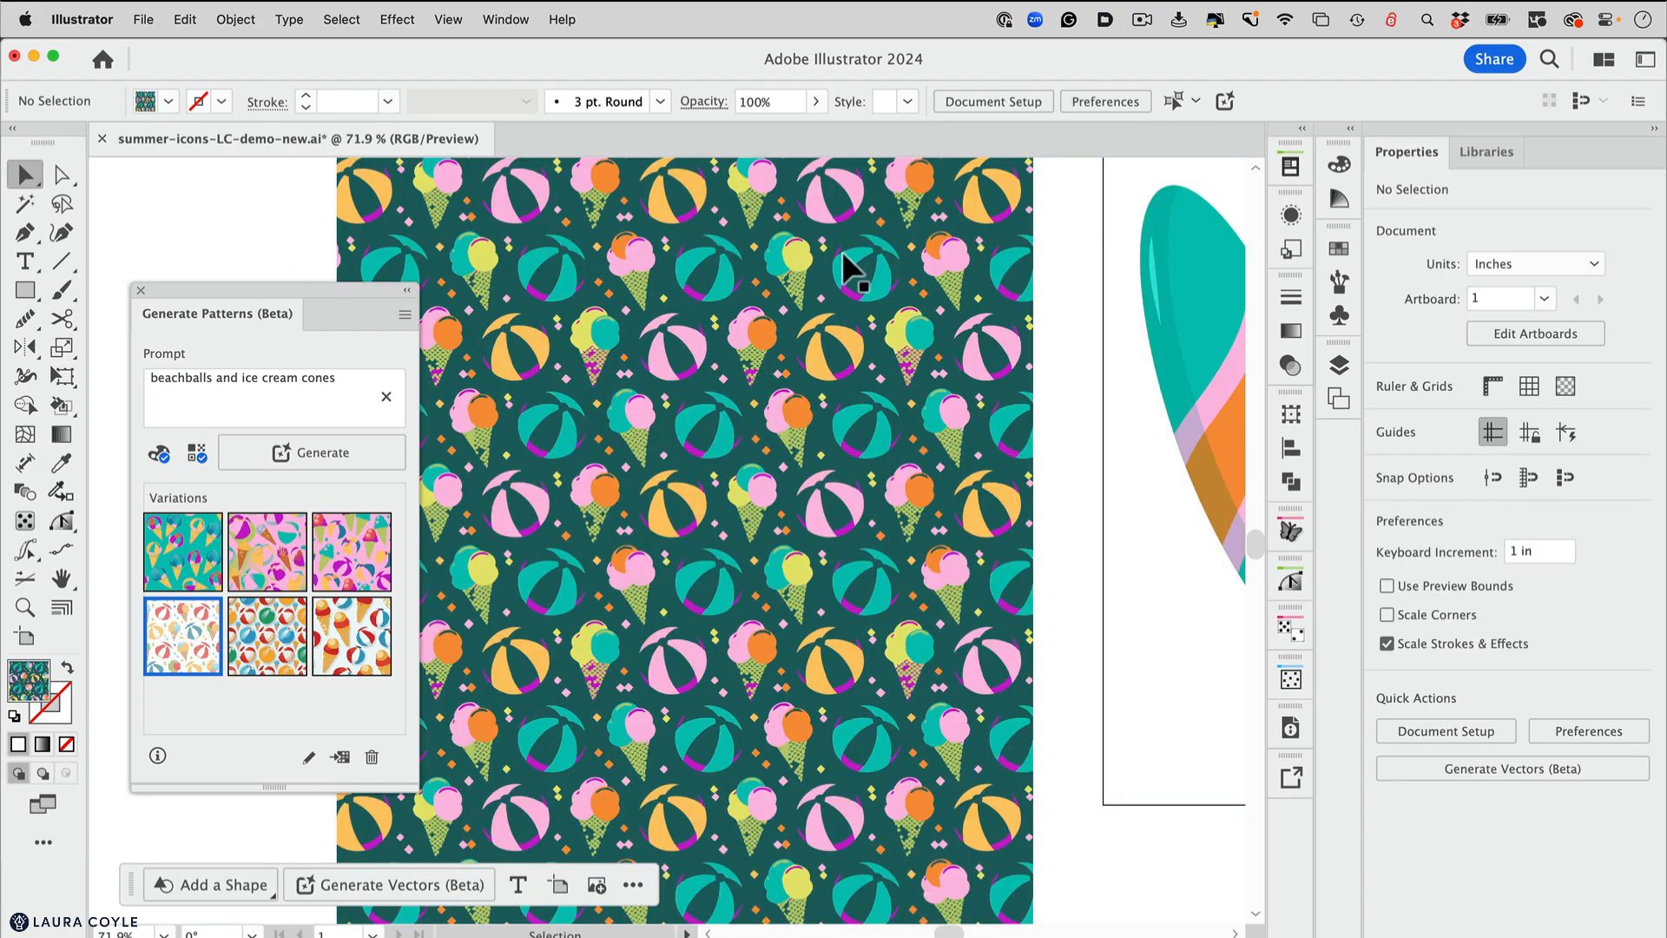
Select the recolored rectangle and compare its pattern with the summer icons on the artboard
{"action": "left_click", "coordinate": [1025, 419]}
{"action": "scroll", "coordinate": [1041, 416], "scroll_direction": "down", "scroll_amount": 3}
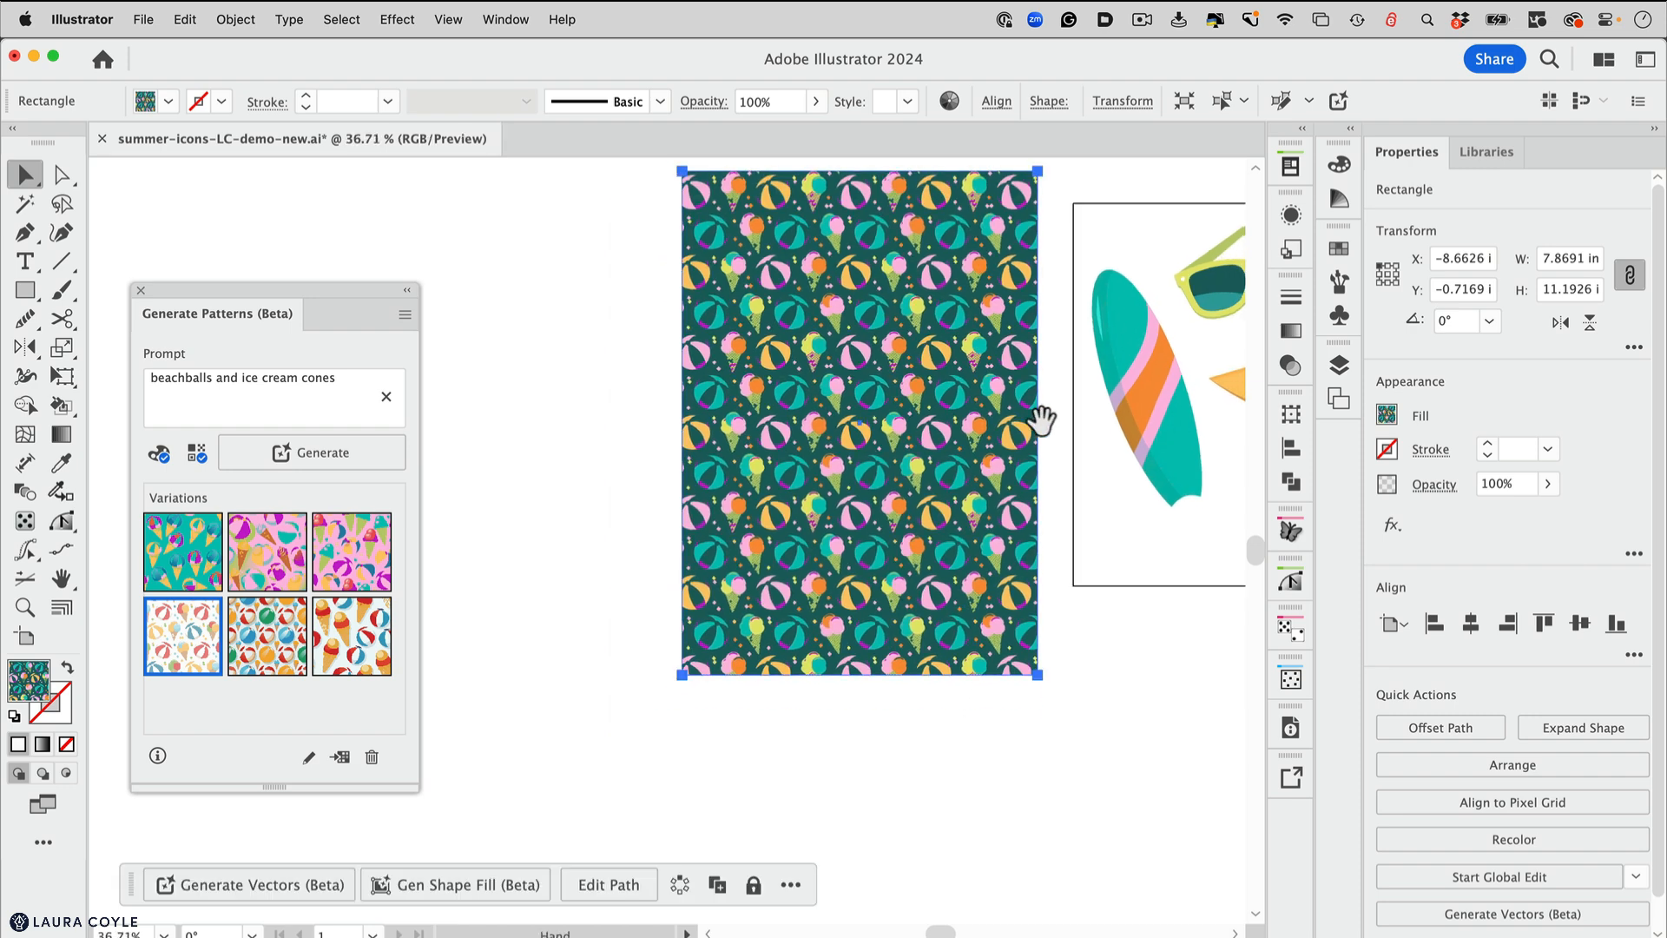
{"action": "left_click_drag", "start_coordinate": [1042, 417], "coordinate": [460, 527]}
{"action": "scroll", "coordinate": [849, 565], "scroll_direction": "up", "scroll_amount": 3}
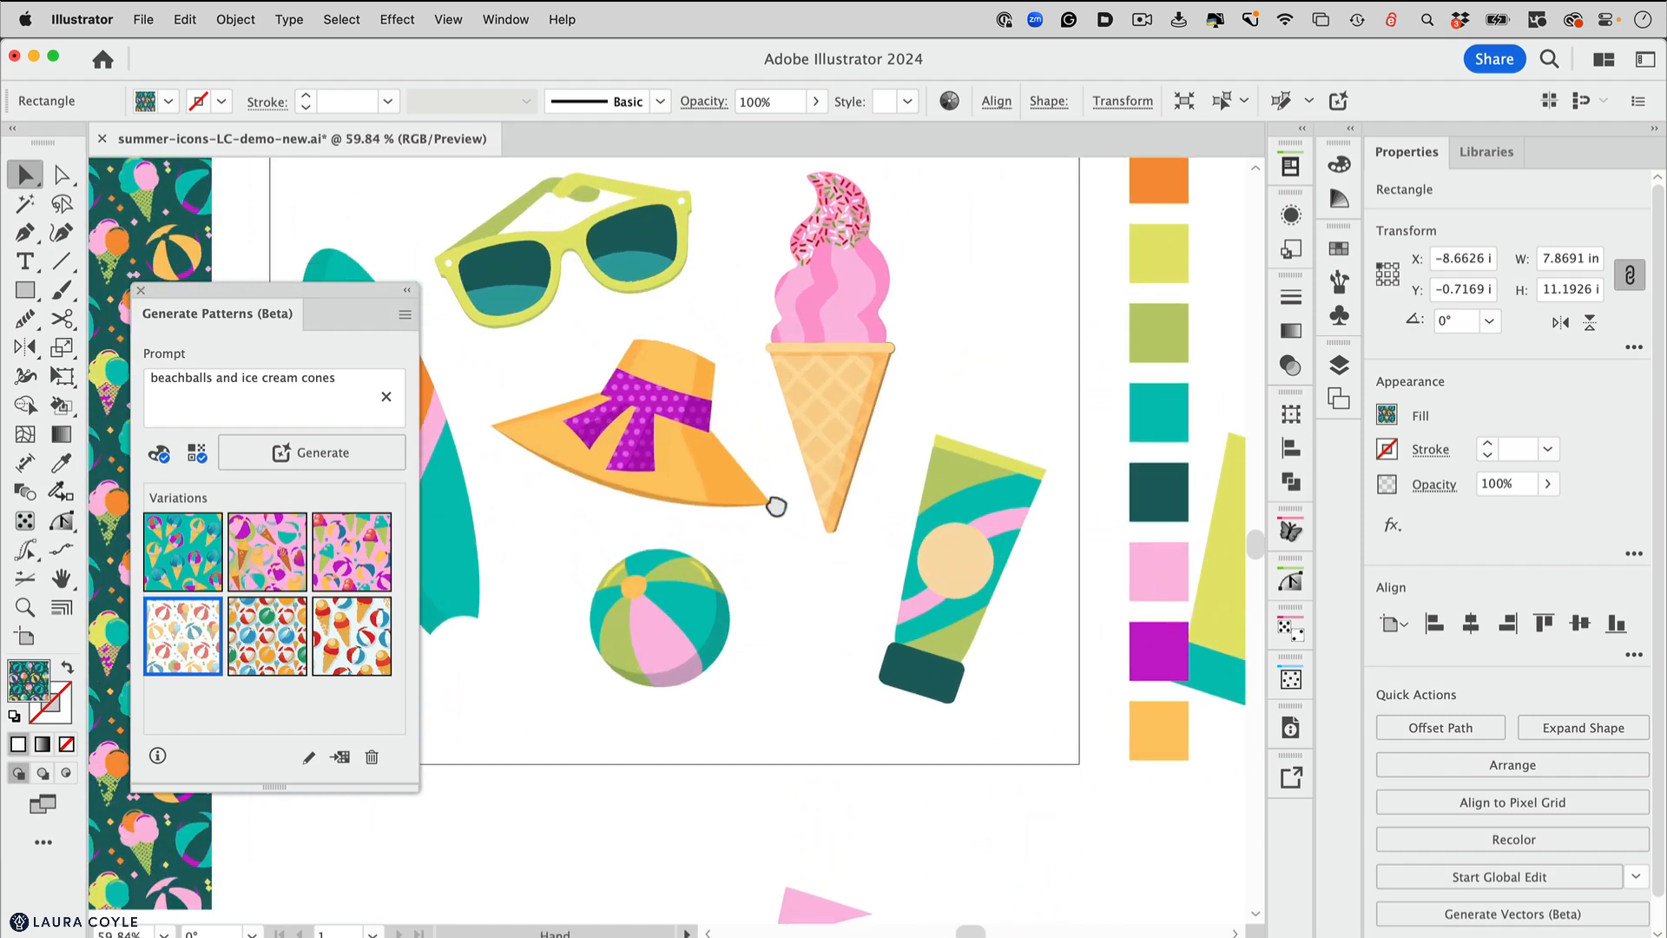
{"action": "left_click_drag", "start_coordinate": [774, 503], "coordinate": [898, 559]}
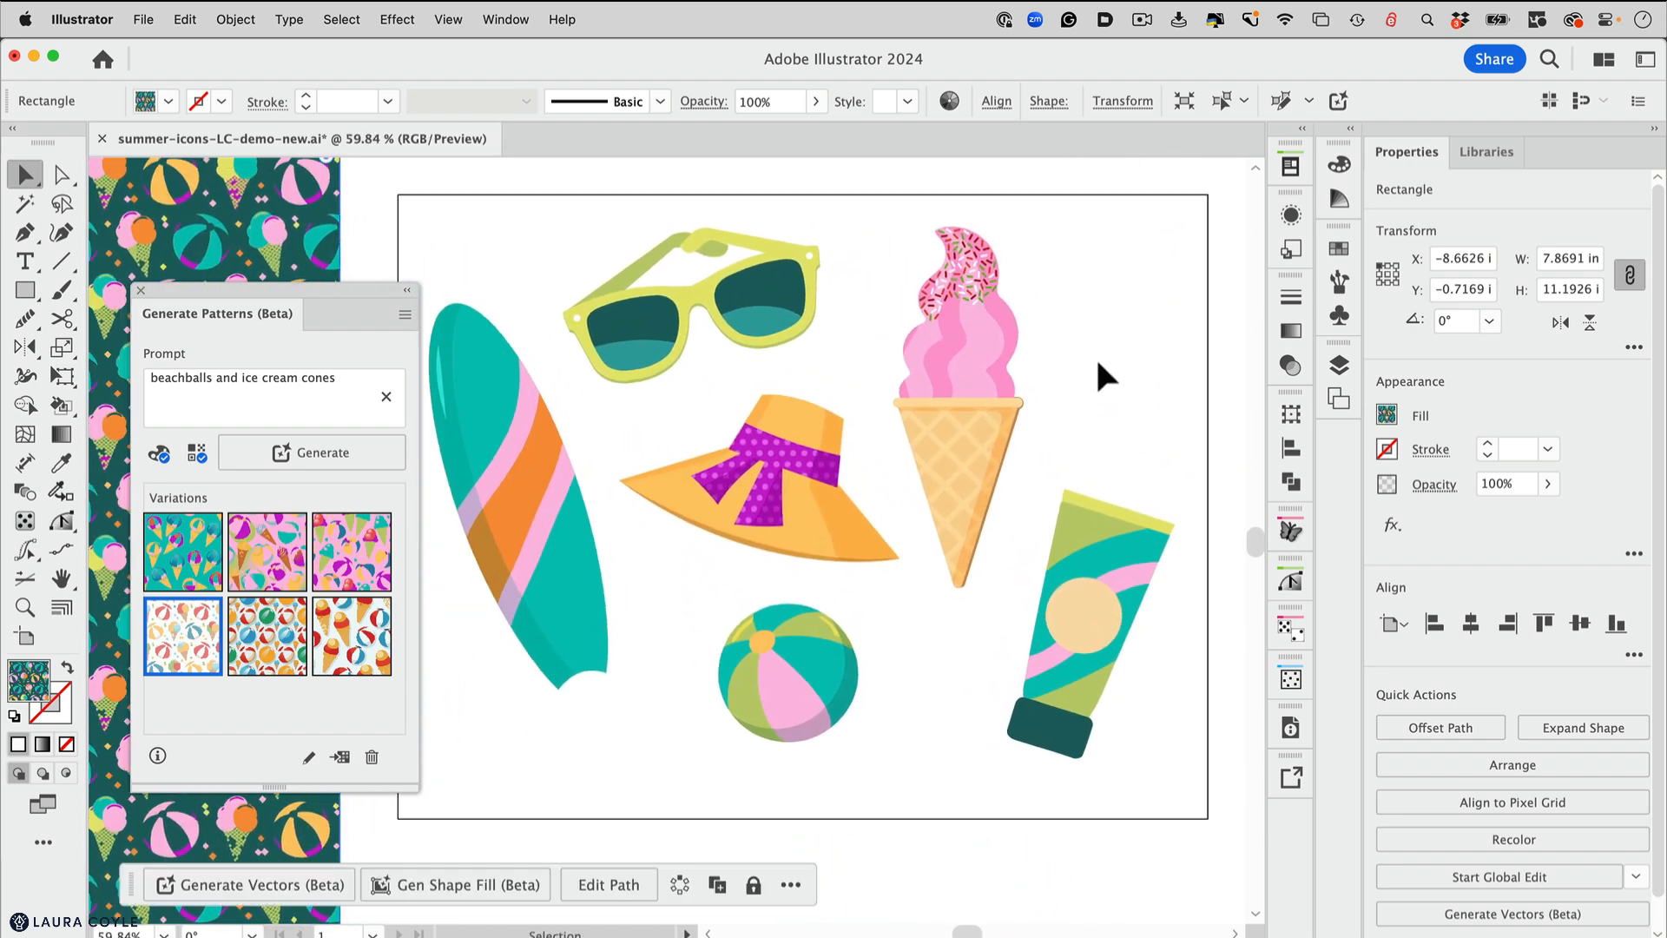